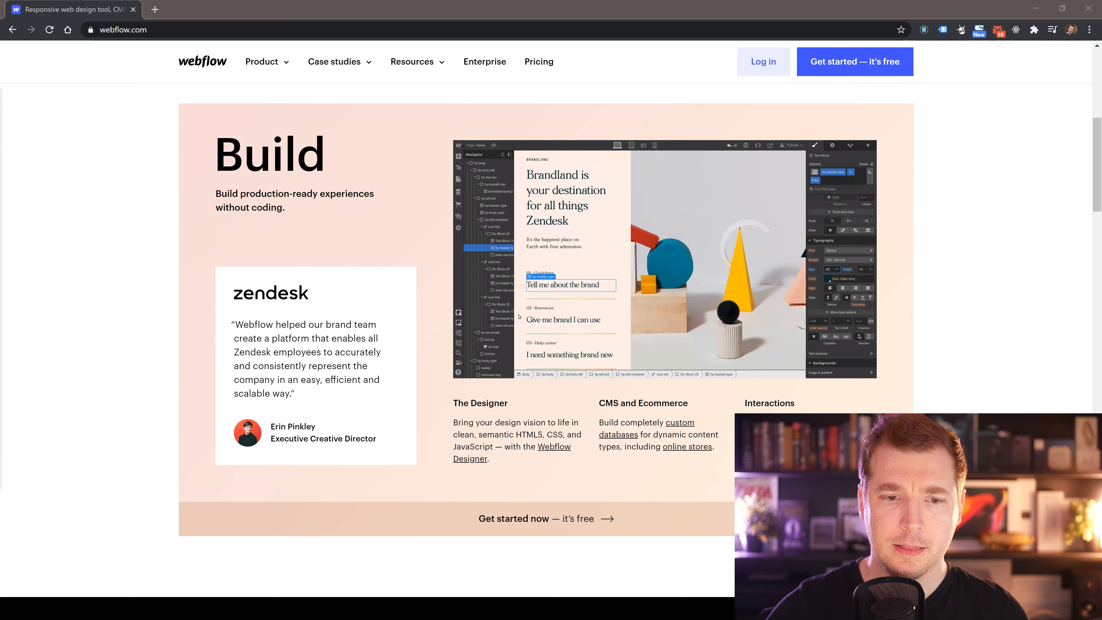
Start signing up for a free Webflow account using Sign in with Google.
scroll(518, 316, "down", 10)
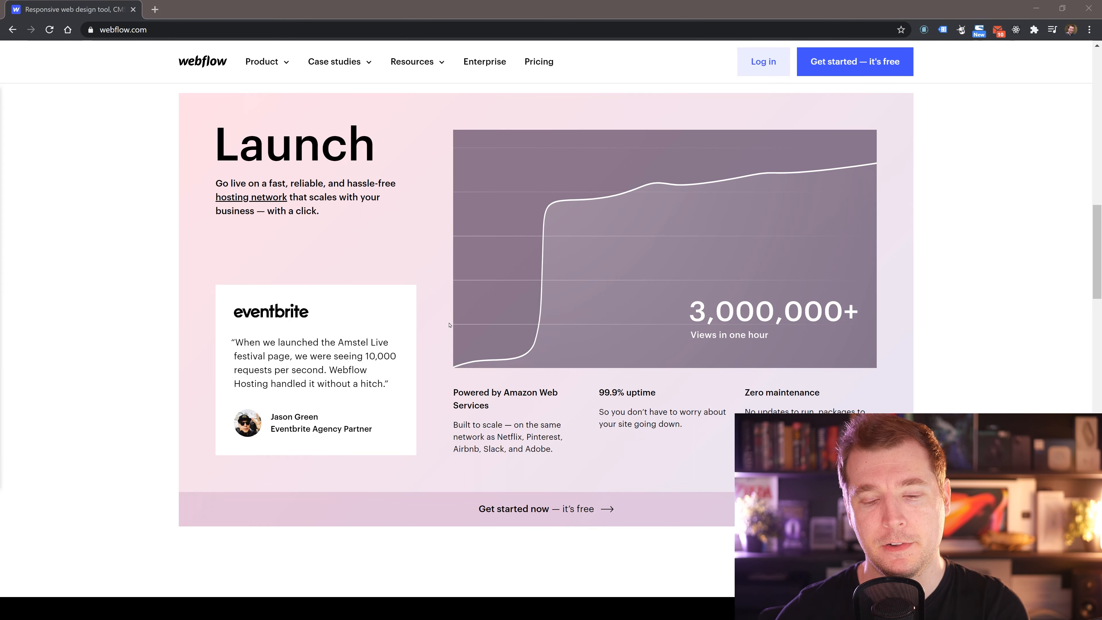
scroll(449, 324, "down", 10)
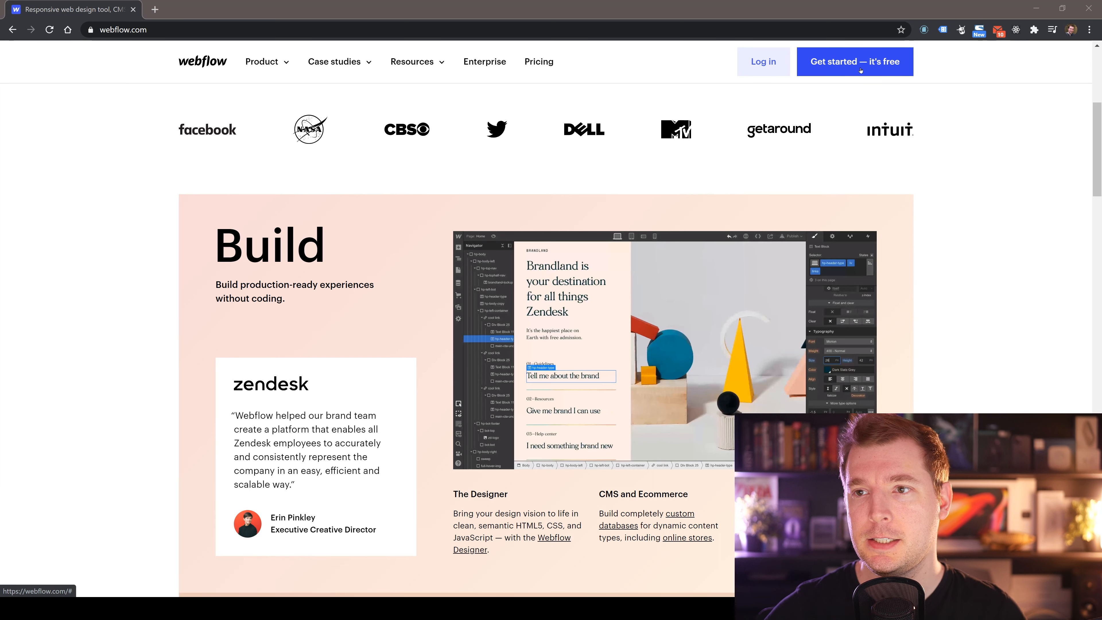
left_click(845, 67)
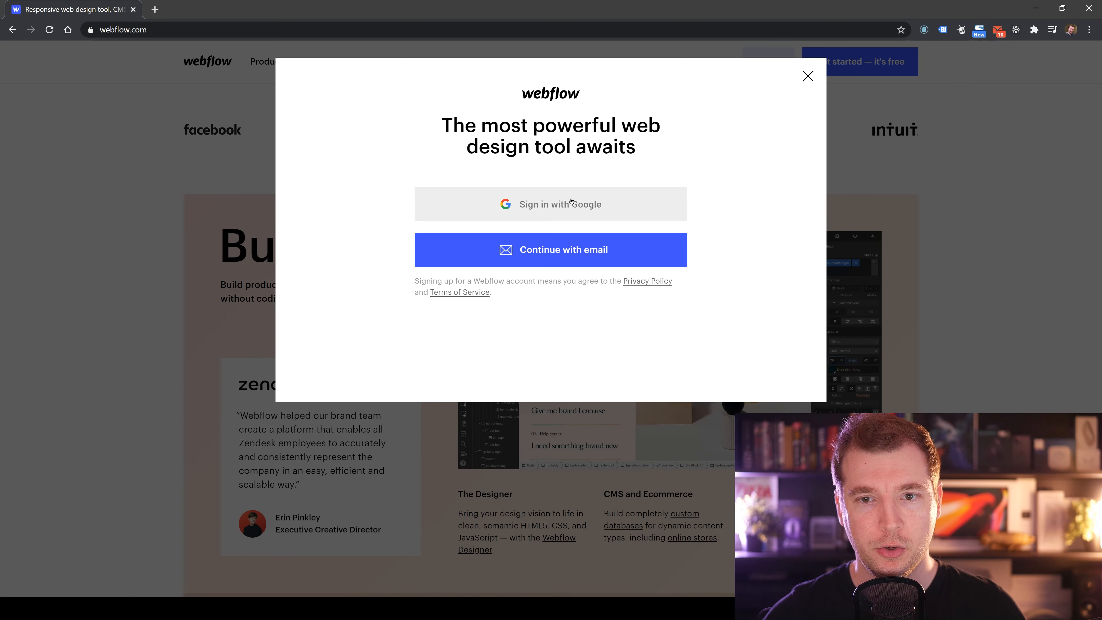
left_click(645, 207)
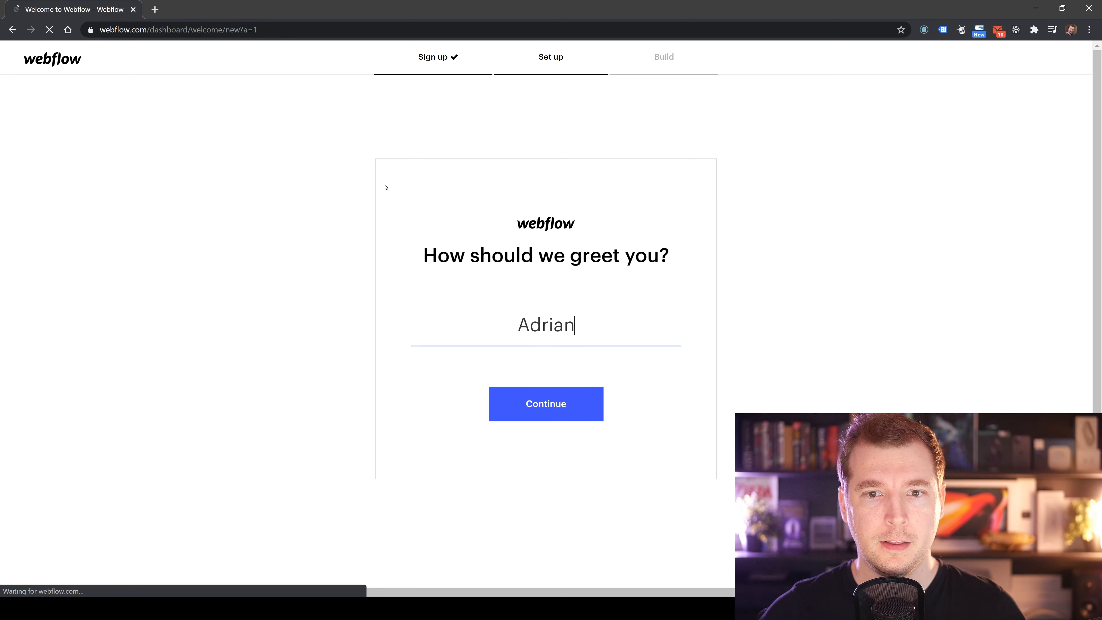
Add the user's surname to the greeting name and continue.
left_click(590, 321)
type("Twarog")
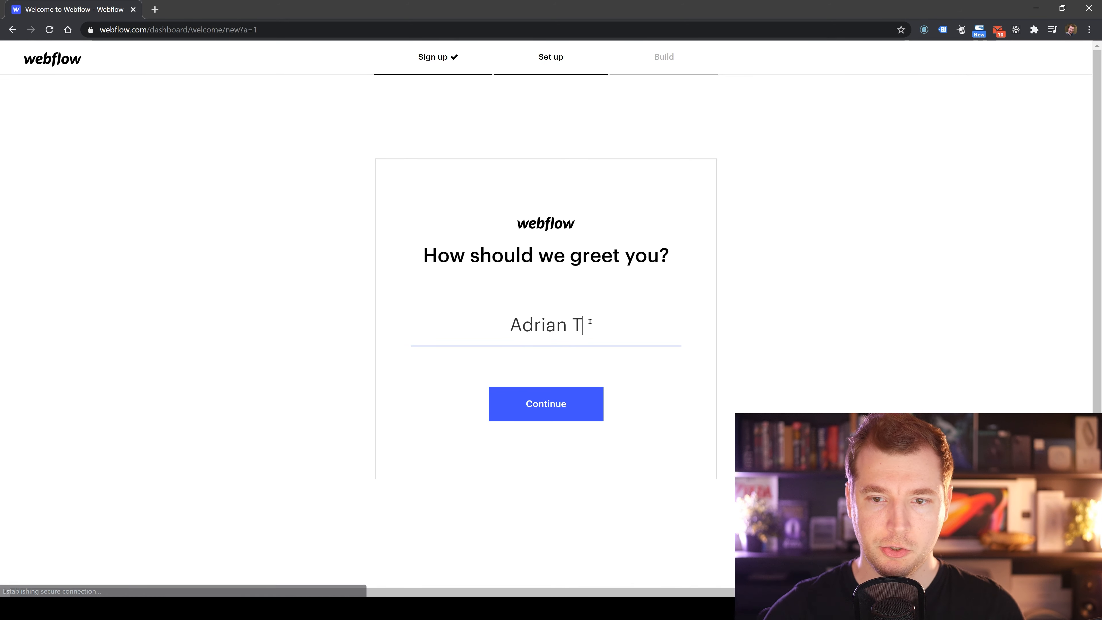
left_click(559, 407)
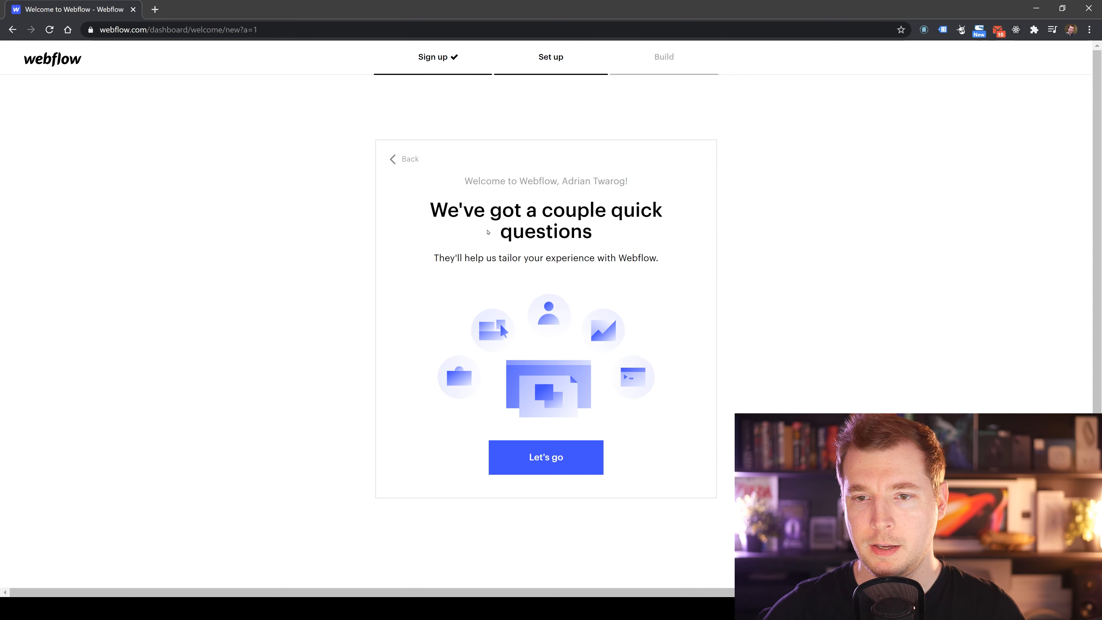
Begin the setup questions and choose Other as the role.
left_click(547, 459)
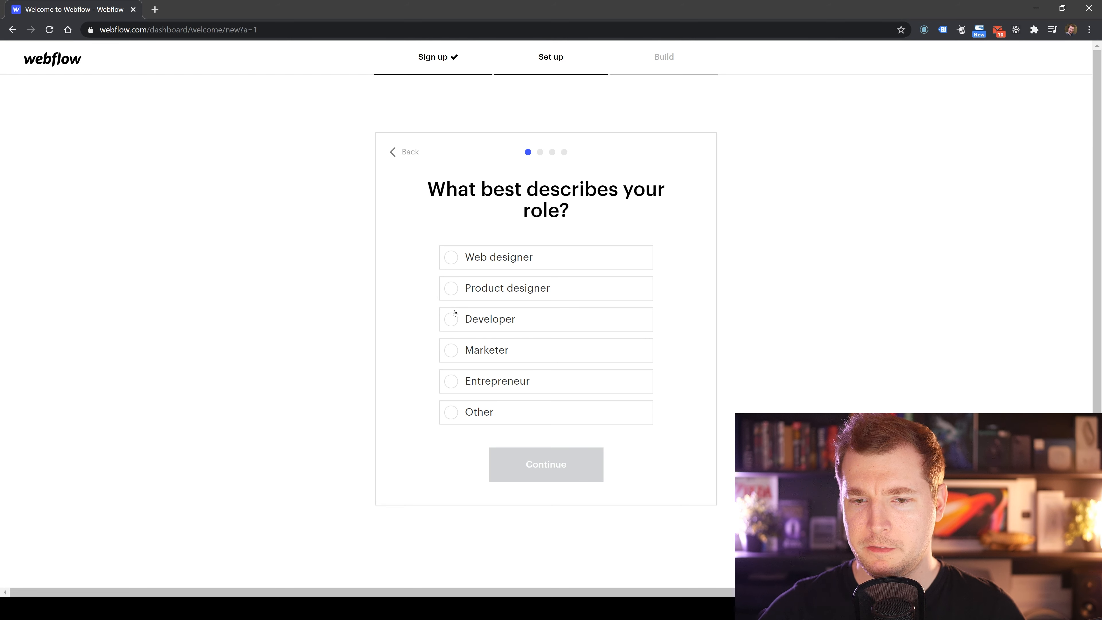
left_click(453, 412)
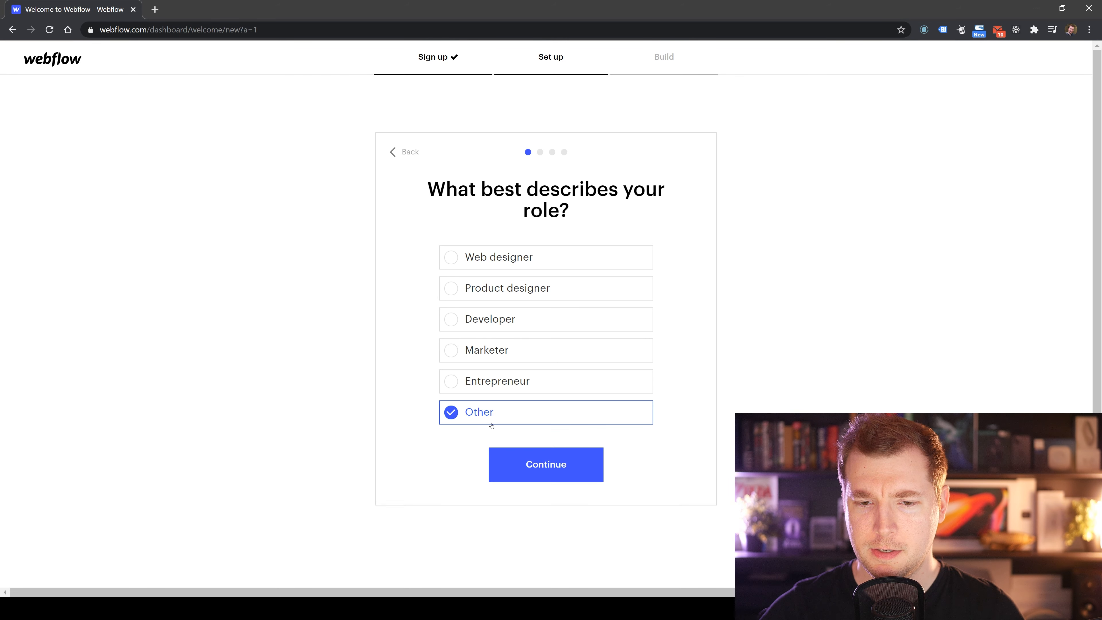
left_click(545, 464)
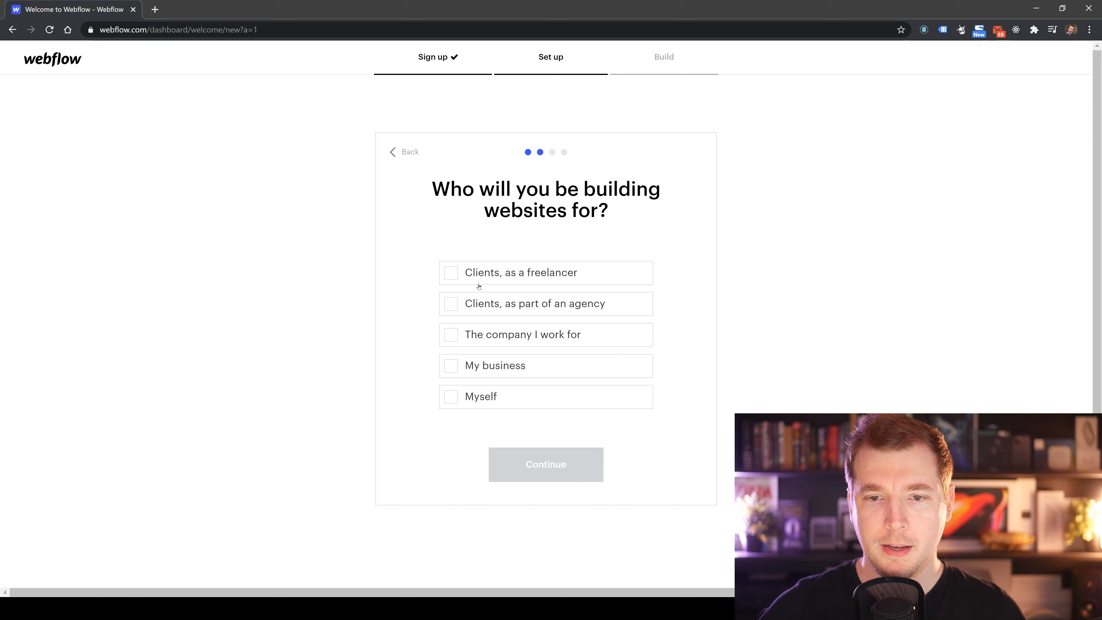
Answer the audience question with Clients, as part of an agency, and the experience question with Expert.
left_click(530, 300)
left_click(555, 464)
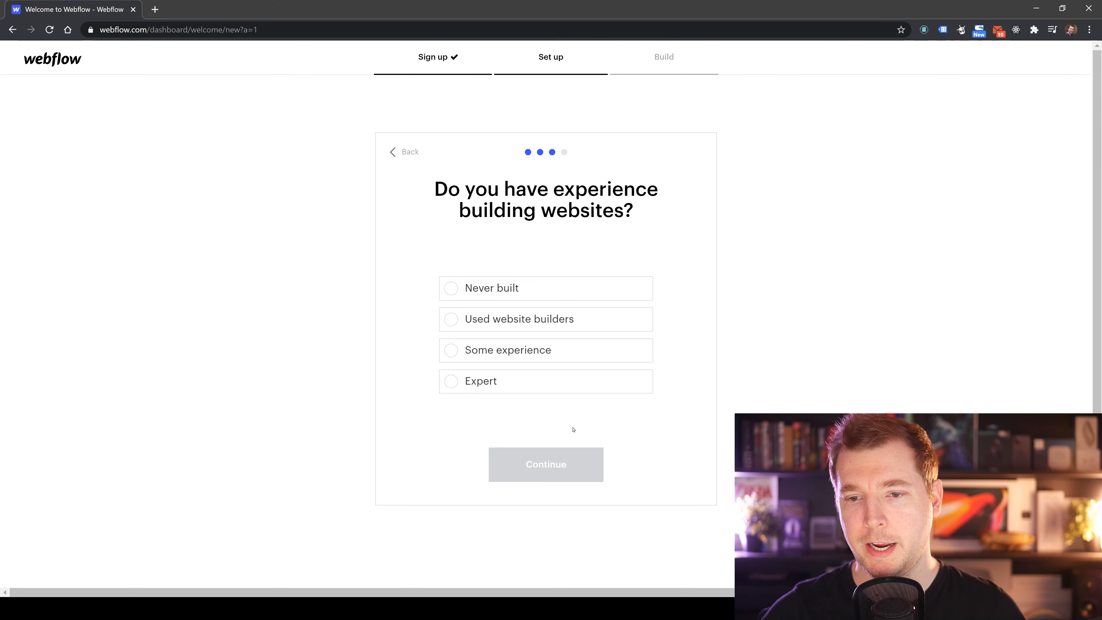
left_click(526, 388)
left_click(552, 464)
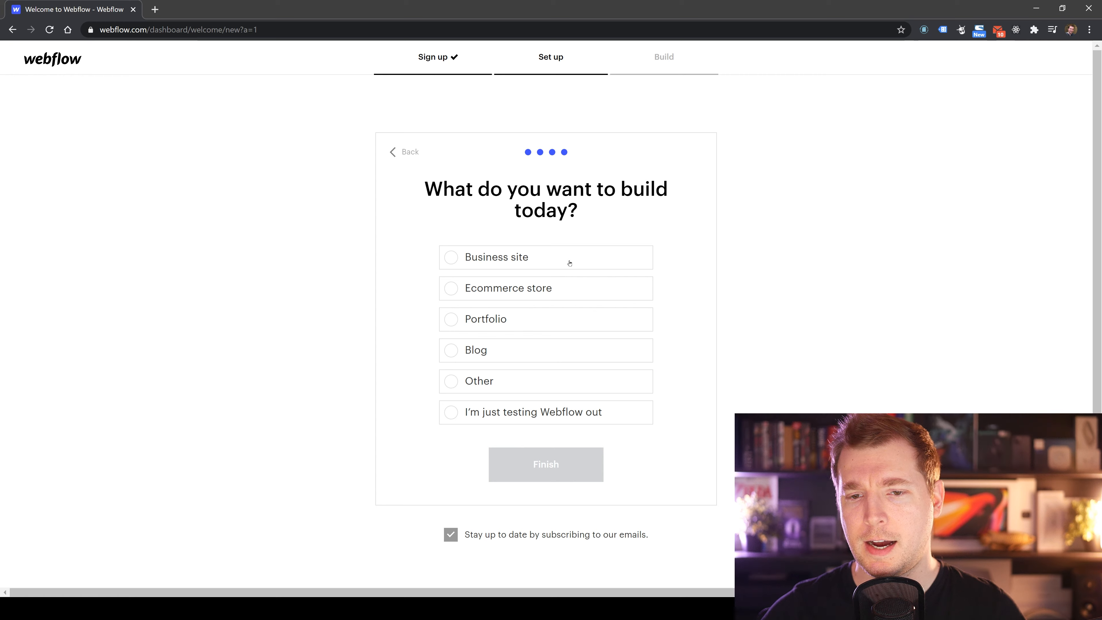
Choose Ecommerce store as what to build today and finish the setup.
left_click(542, 288)
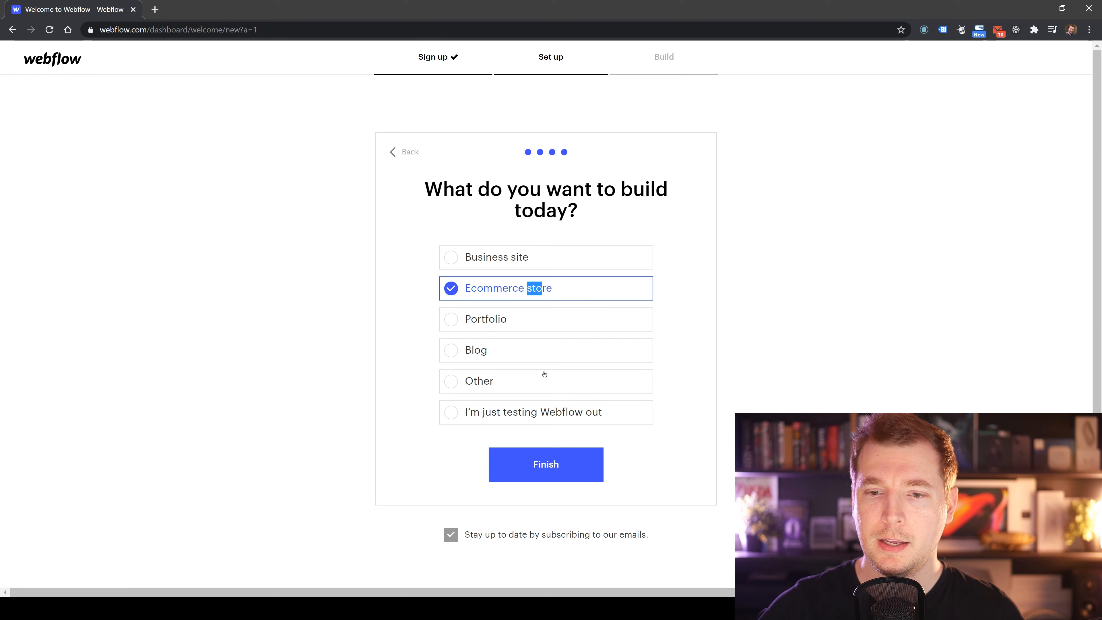
left_click(577, 469)
left_click(575, 469)
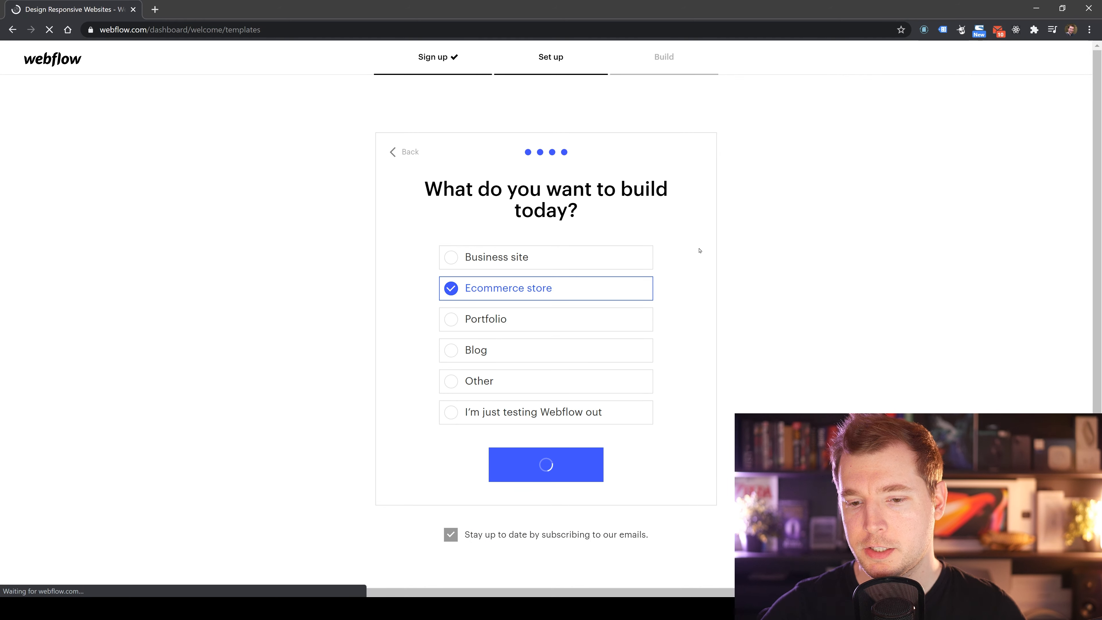
Start the first project from the Blank Site starting point.
scroll(536, 275, "down", 3)
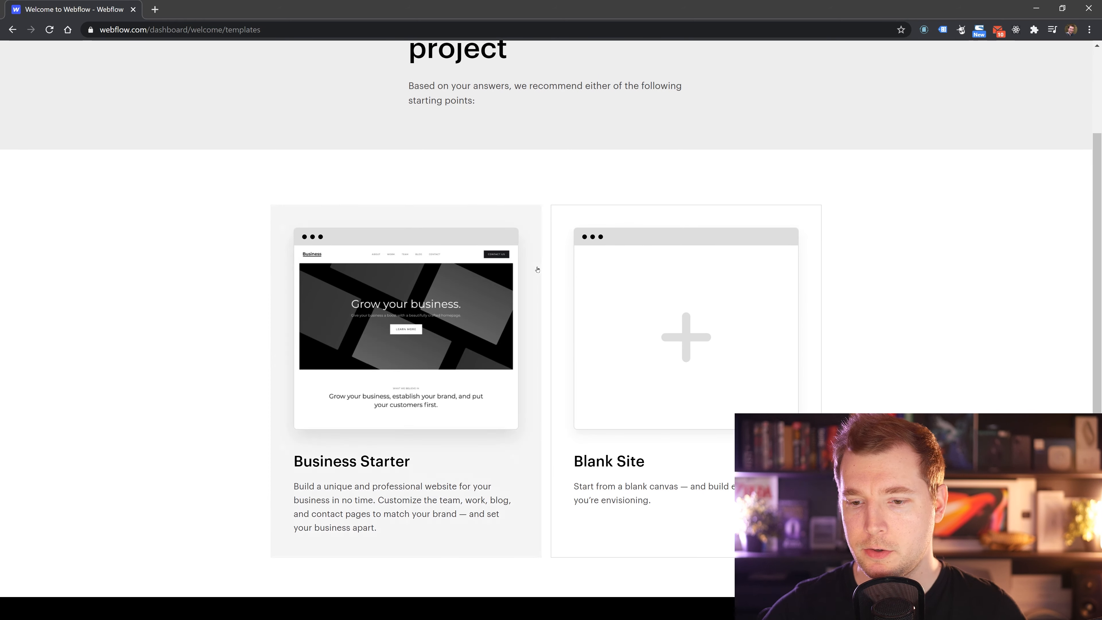
scroll(460, 361, "up", 3)
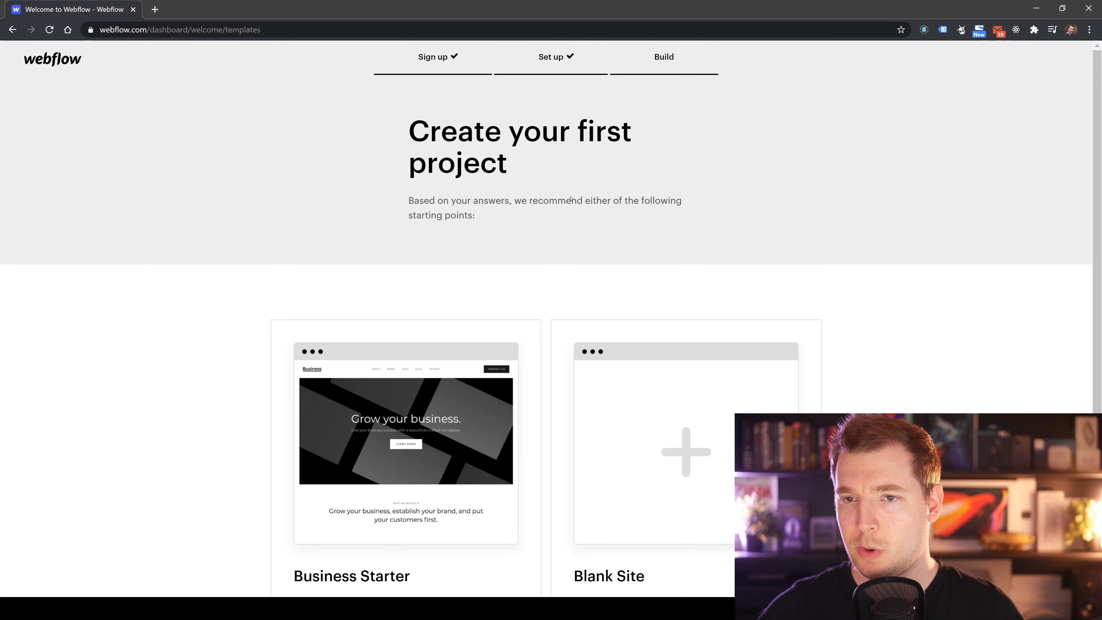
scroll(453, 260, "down", 3)
scroll(380, 395, "down", 1)
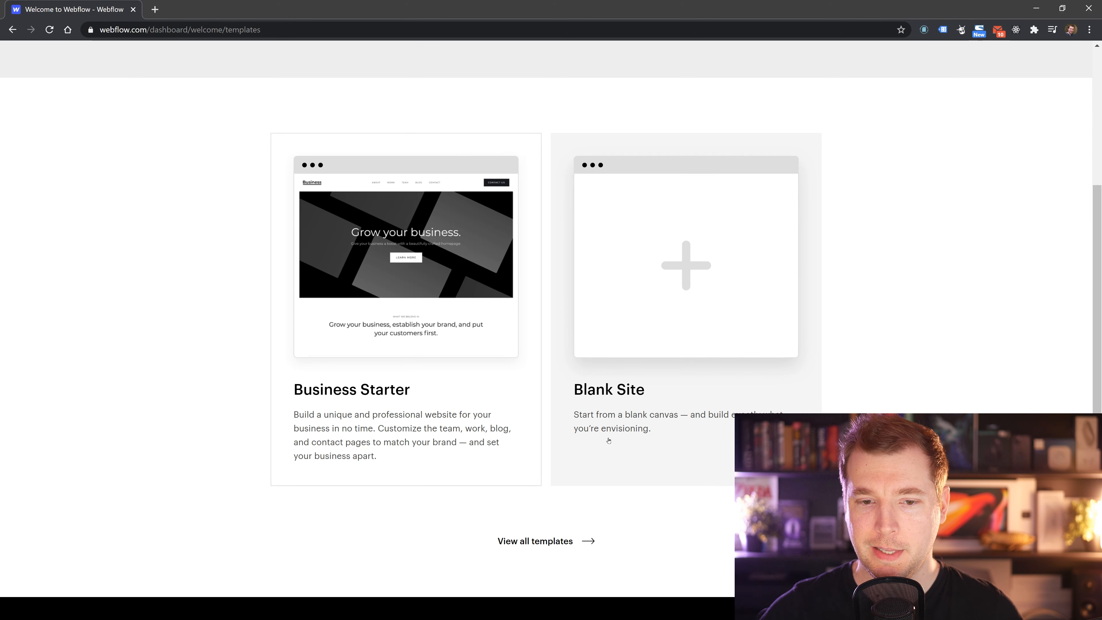
scroll(491, 429, "up", 4)
scroll(542, 499, "down", 4)
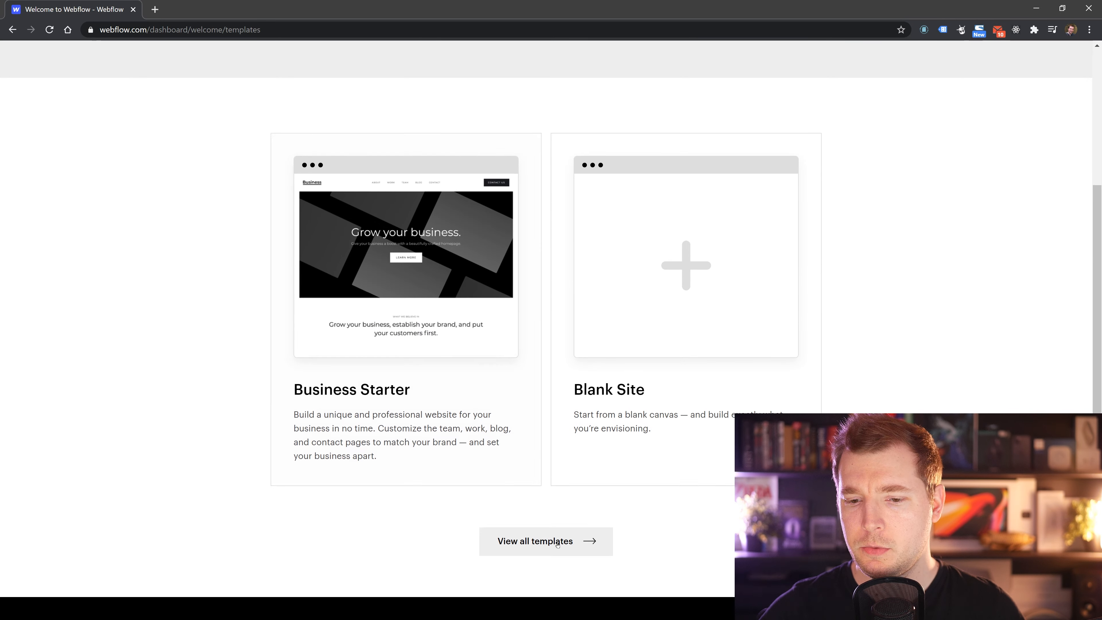
scroll(563, 517, "up", 3)
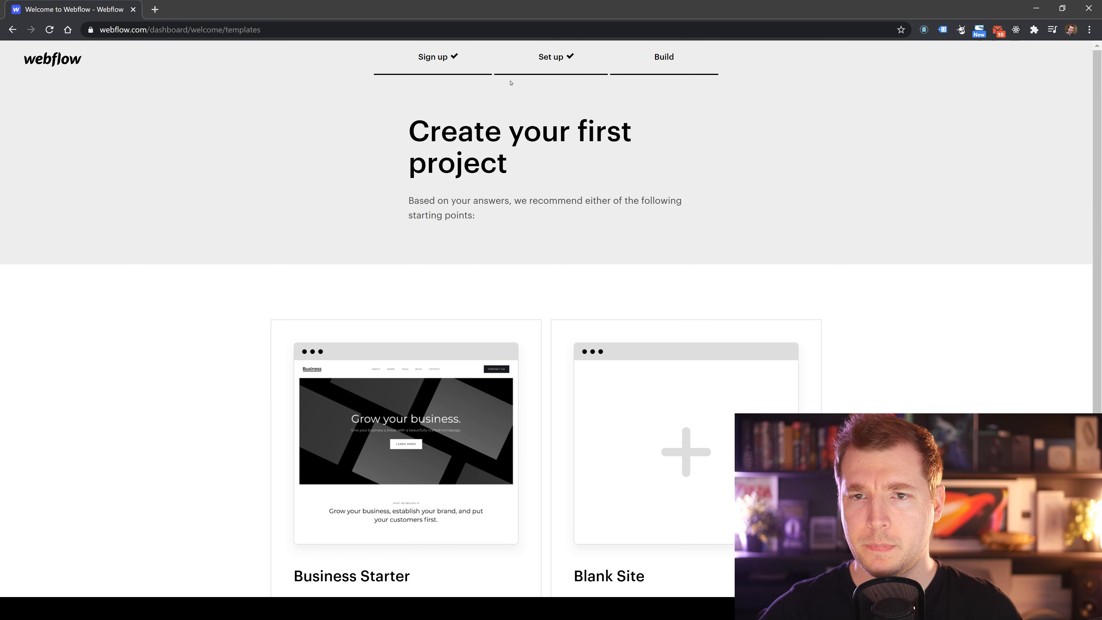
scroll(563, 173, "down", 3)
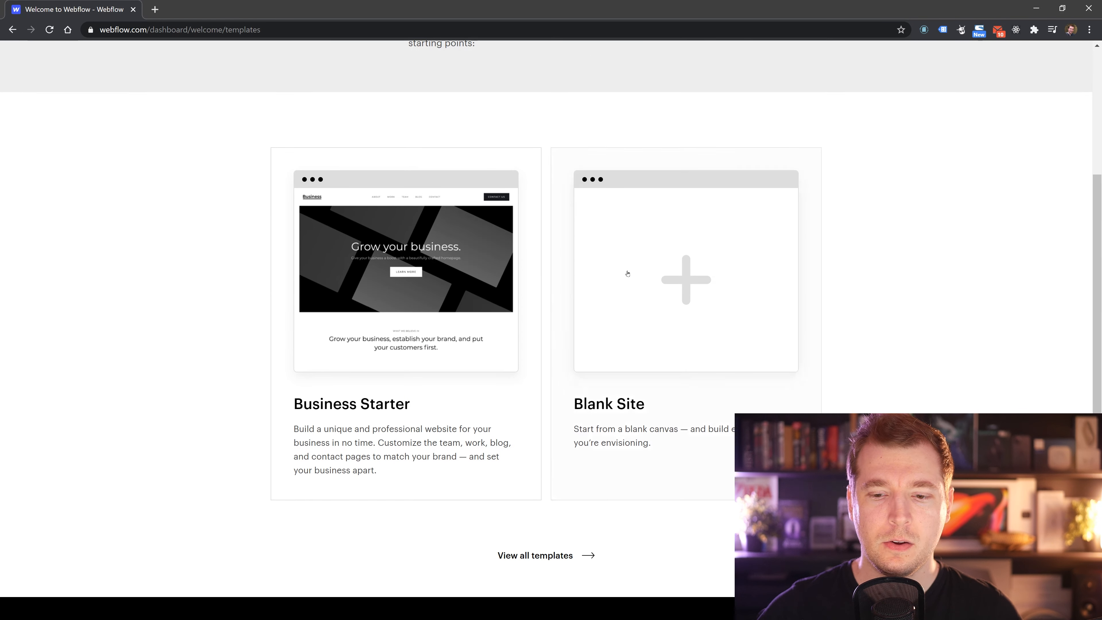
left_click(674, 450)
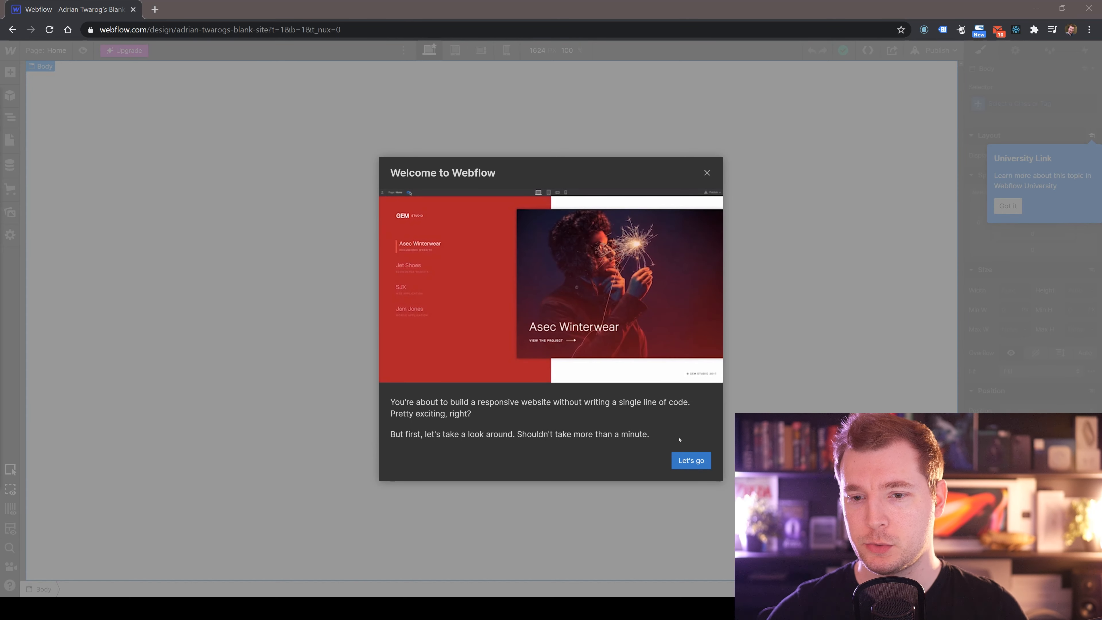
Step through the welcome walkthrough to the end and dismiss the University Link tip.
left_click(681, 466)
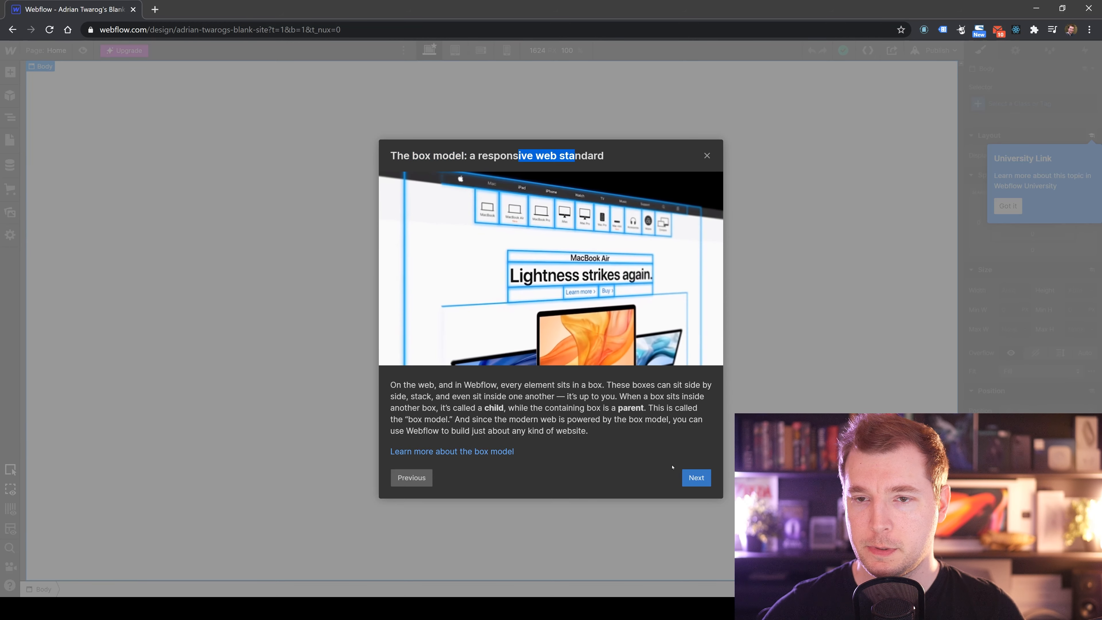
left_click(696, 478)
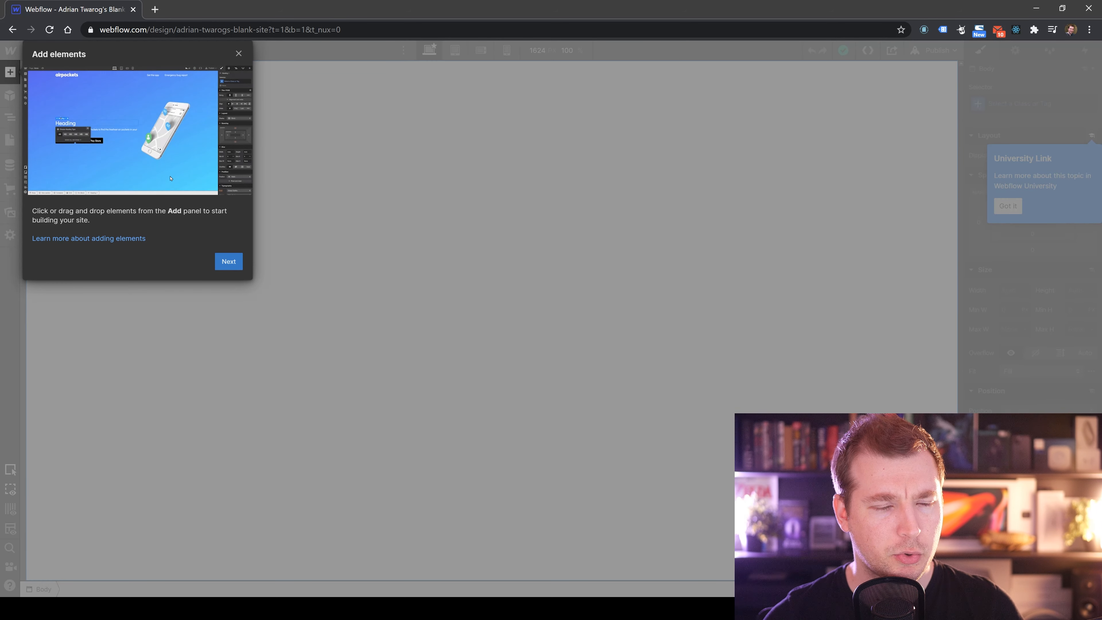
left_click(228, 260)
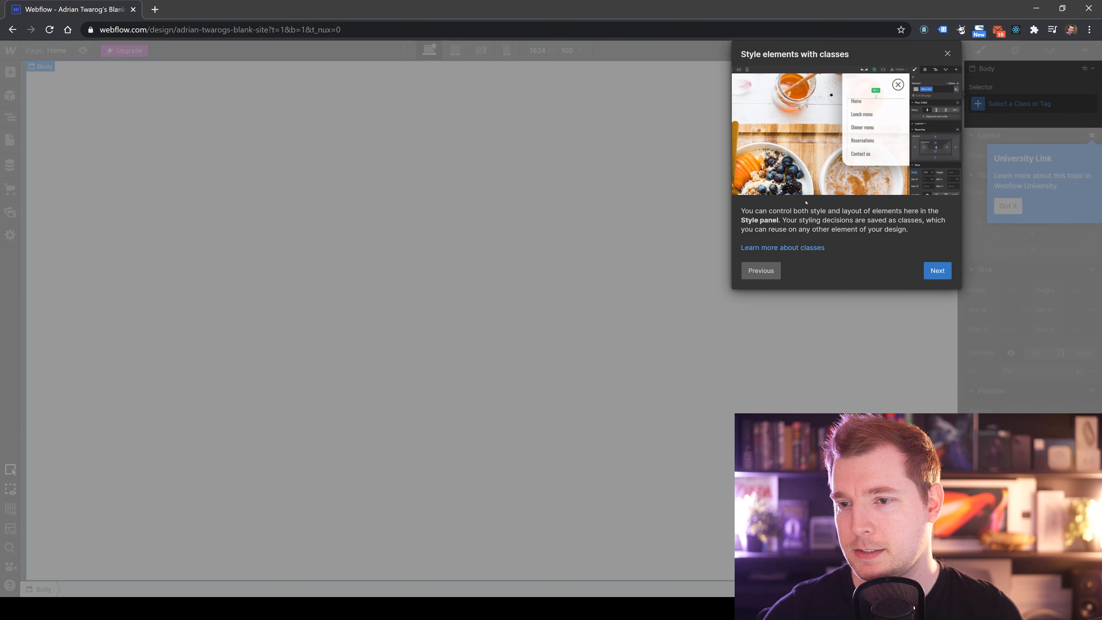
left_click(936, 270)
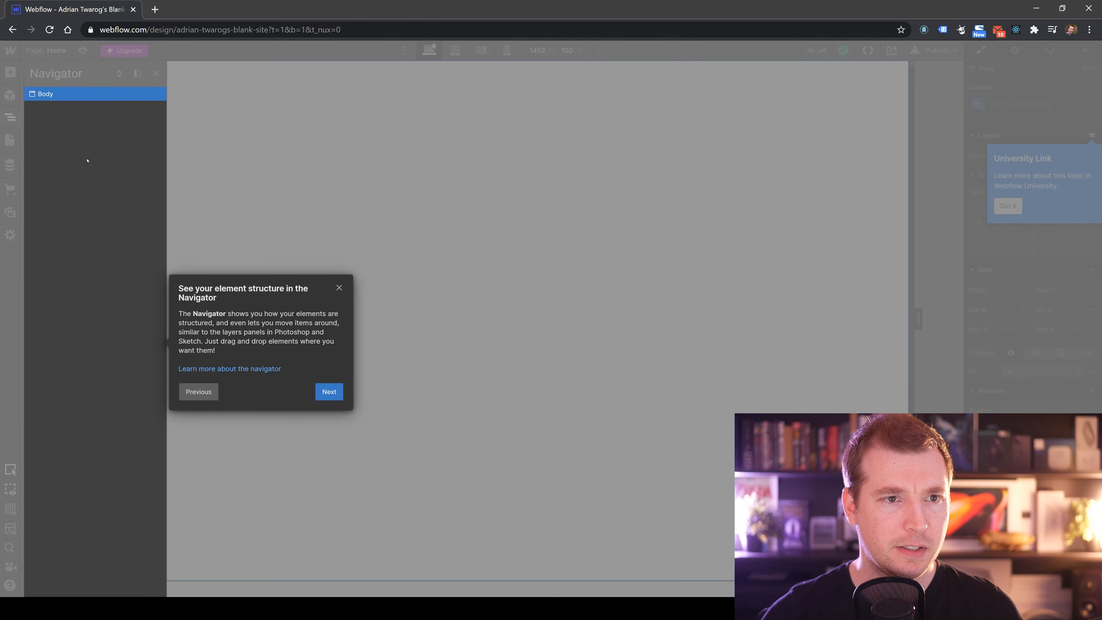
left_click(329, 392)
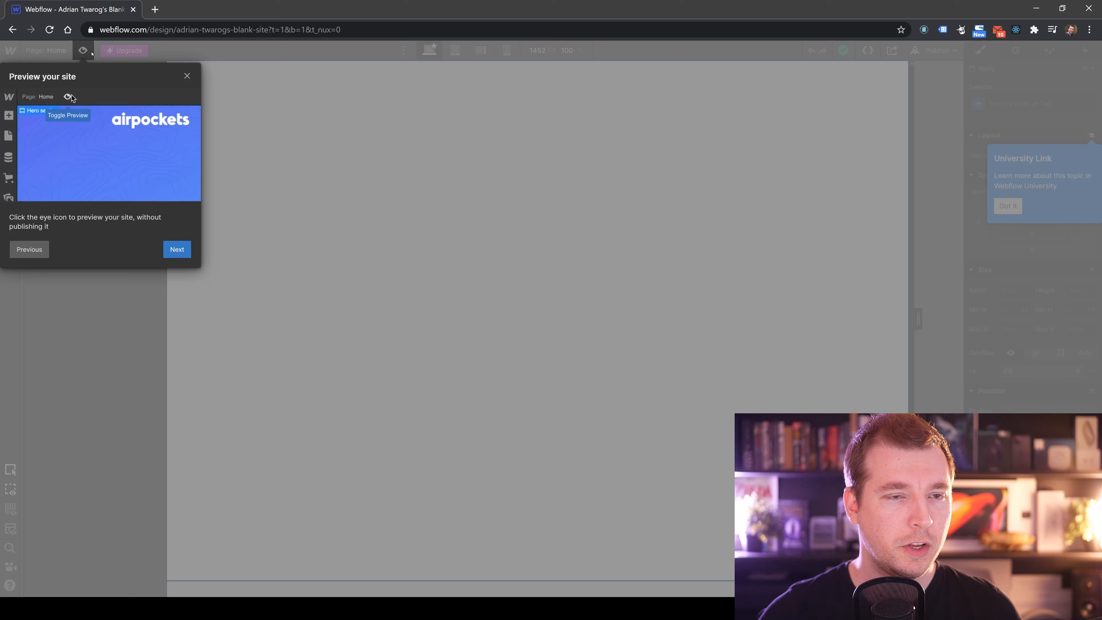
left_click(177, 249)
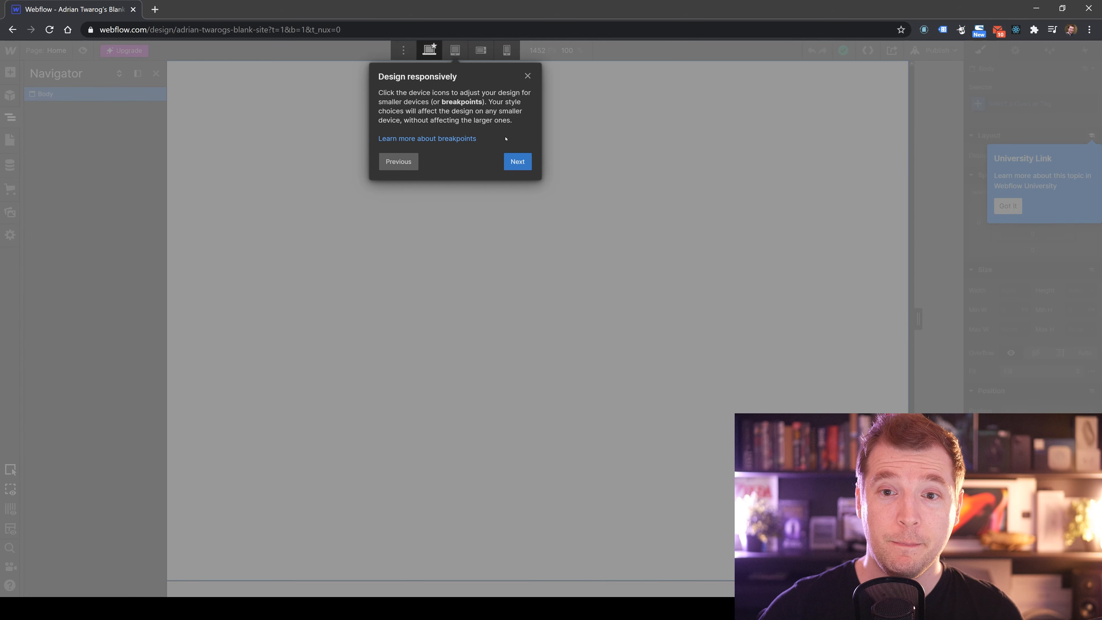
left_click(517, 161)
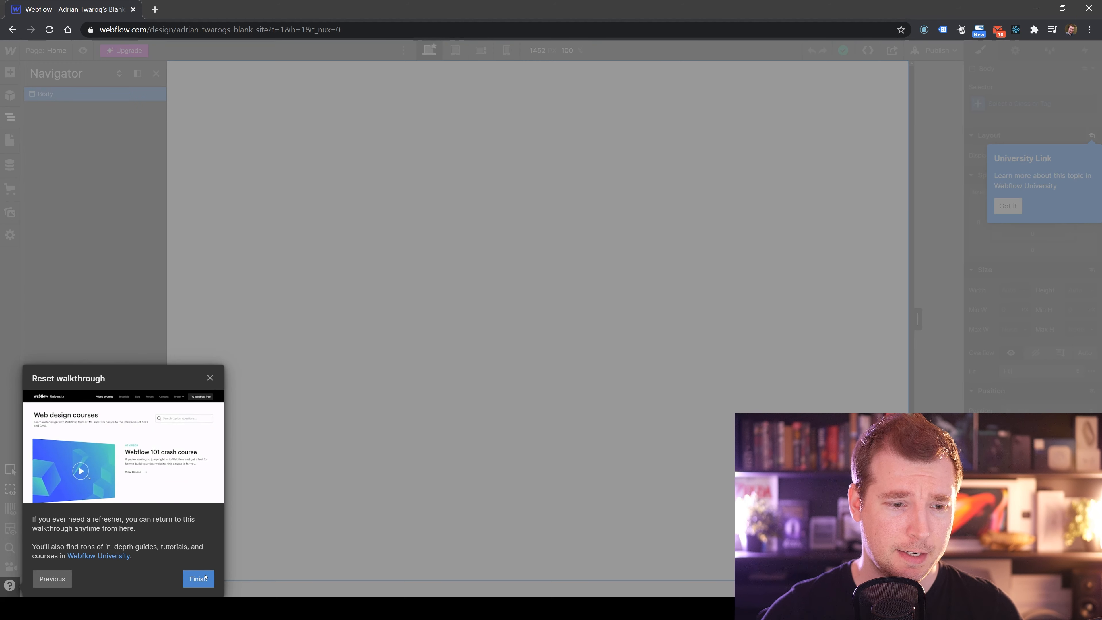
left_click(197, 579)
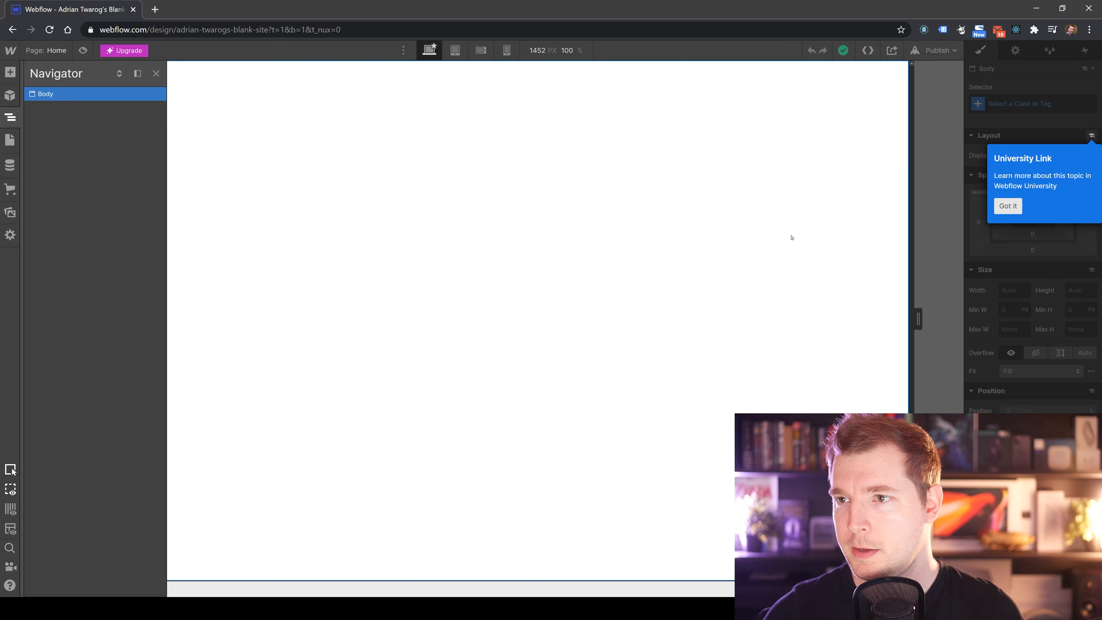
left_click(1015, 210)
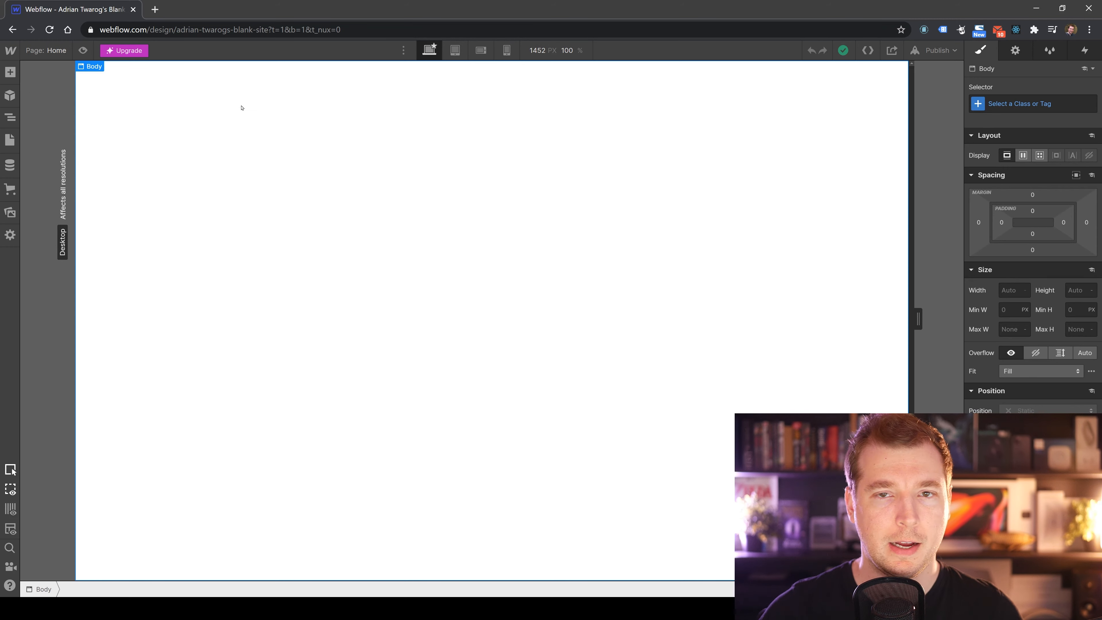
Open the Add panel and browse the available elements.
left_click(10, 72)
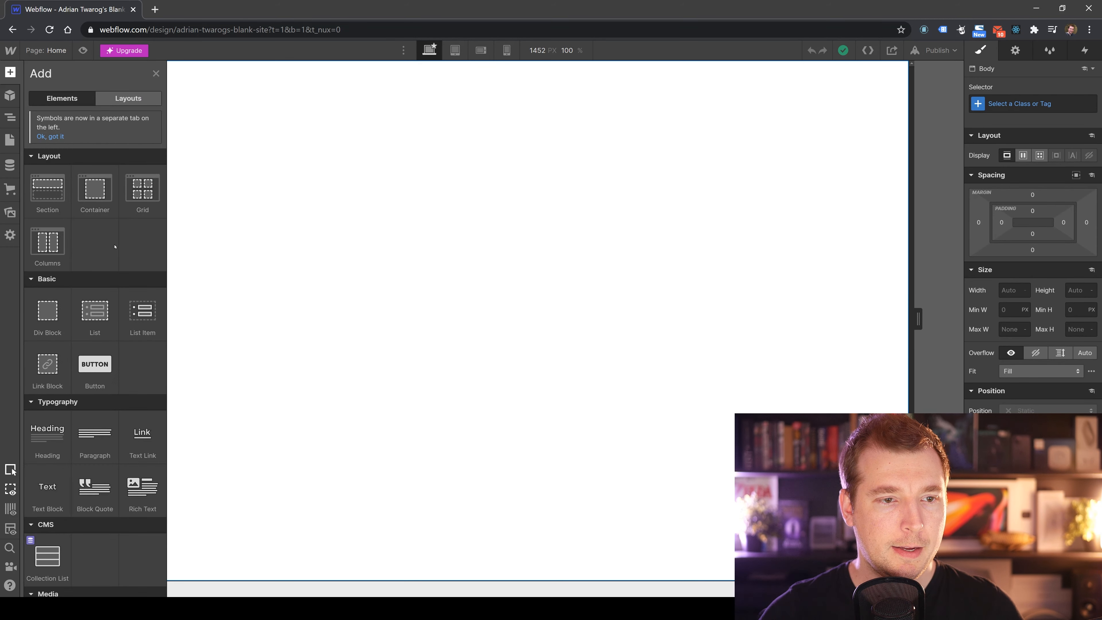
scroll(115, 246, "down", 15)
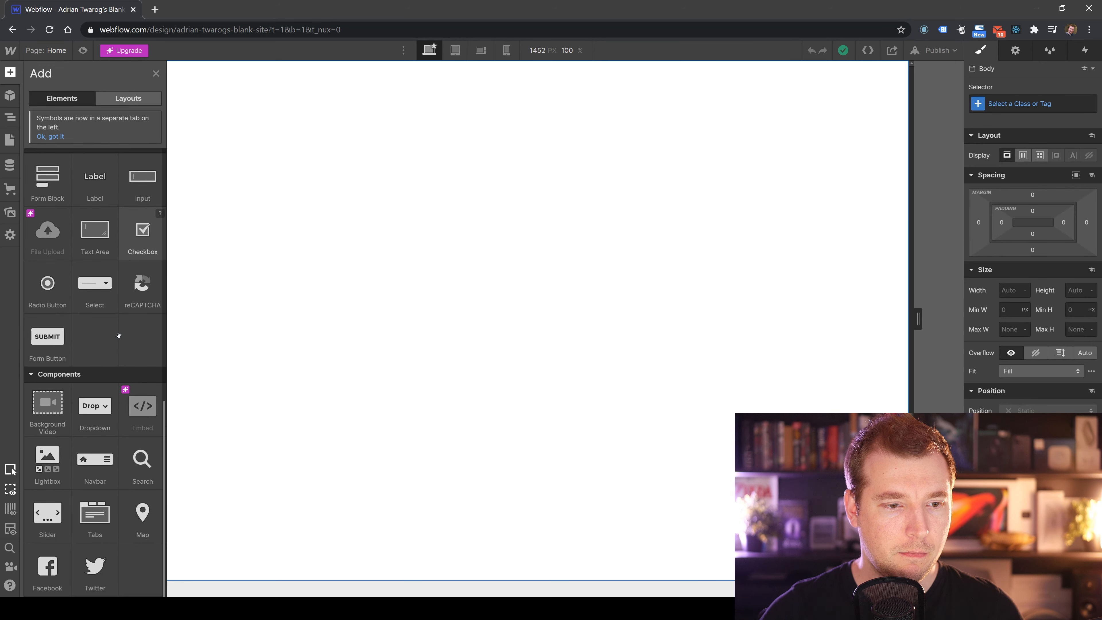
scroll(119, 335, "up", 15)
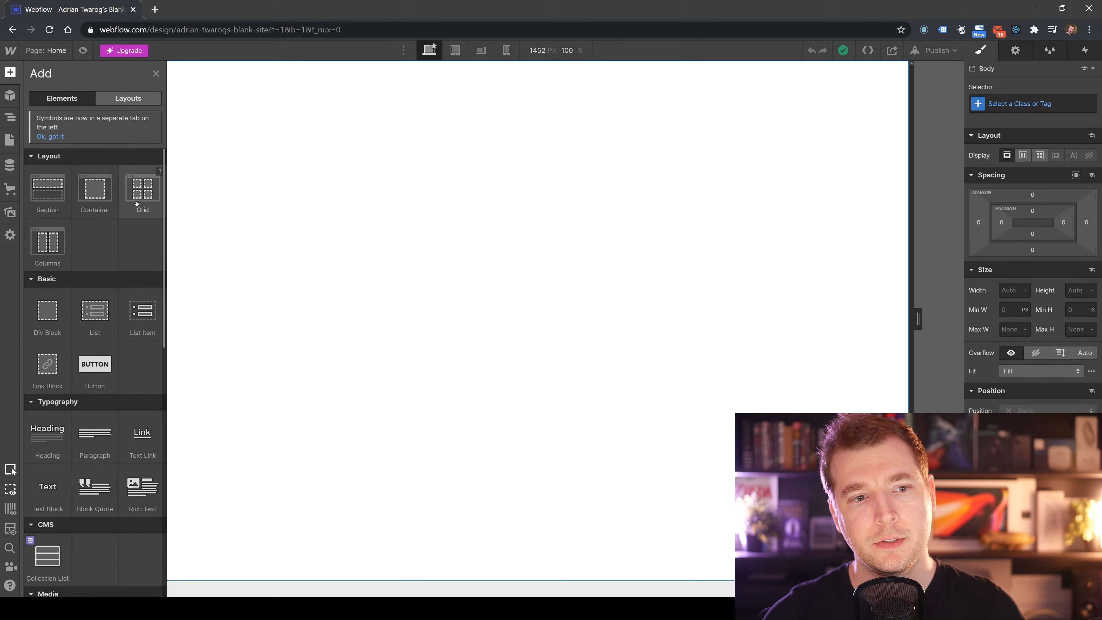
scroll(37, 182, "down", 3)
scroll(34, 171, "up", 3)
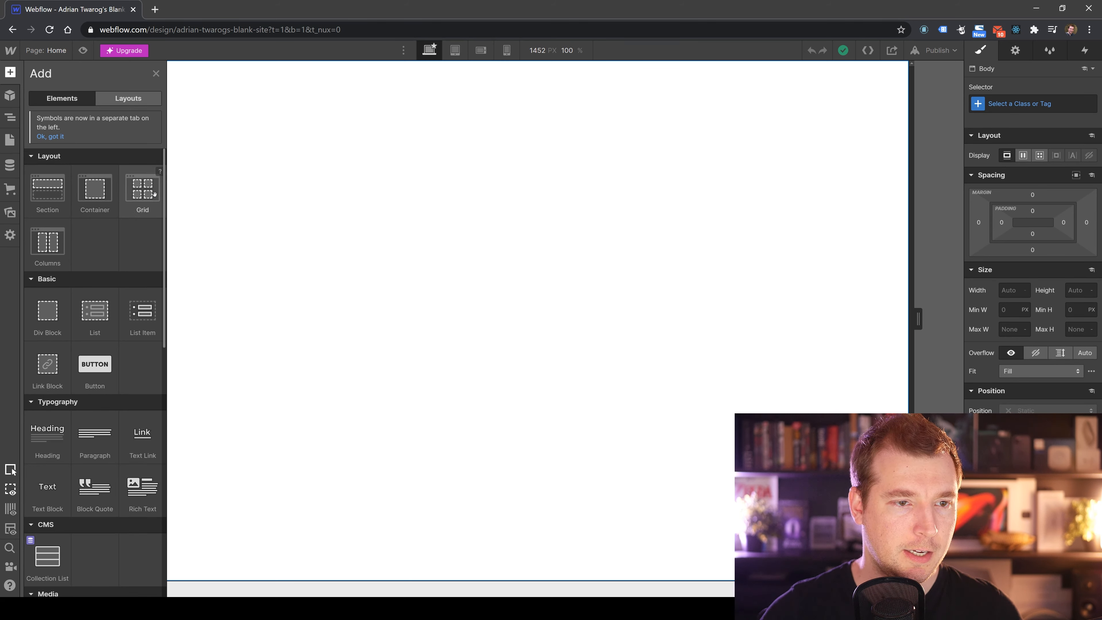
scroll(65, 165, "down", 3)
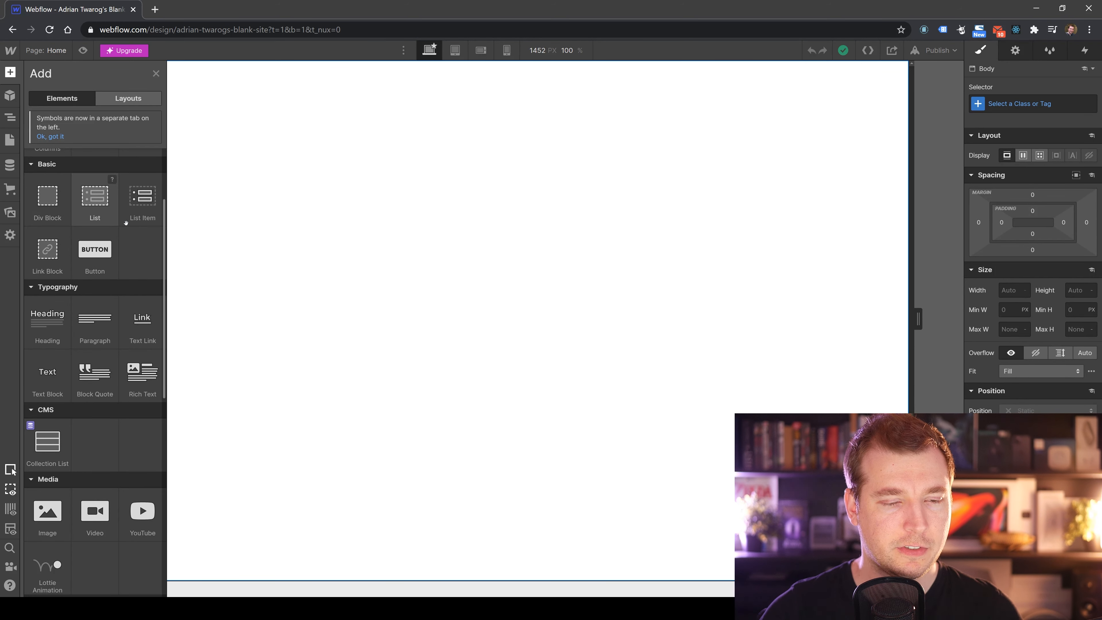
scroll(86, 255, "down", 3)
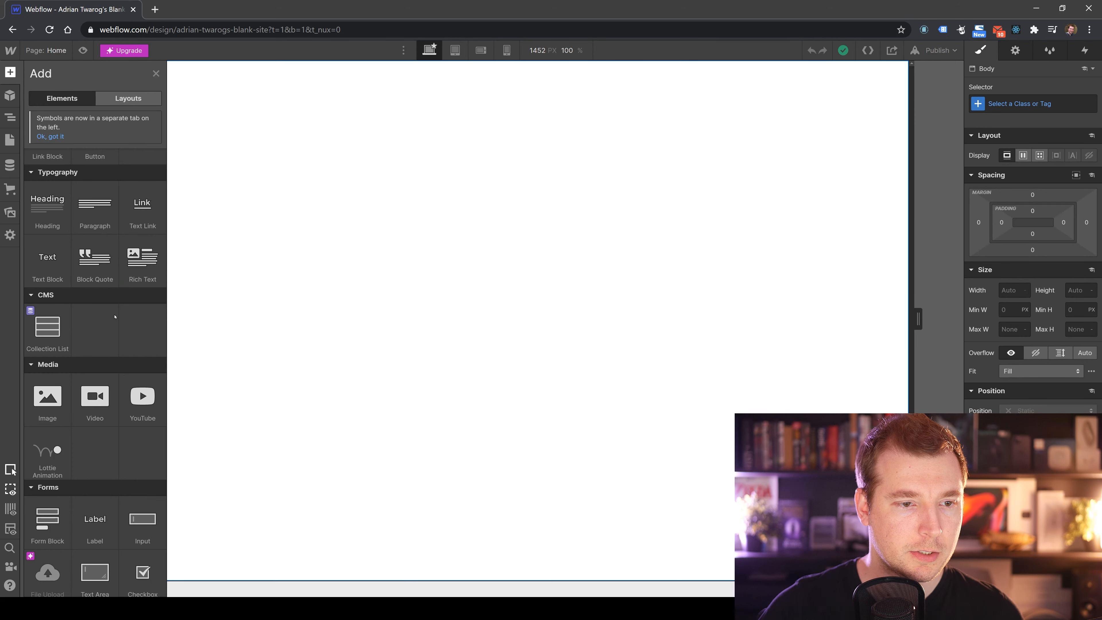
Browse the Media, Forms and Components element categories in the Add panel.
scroll(99, 282, "down", 3)
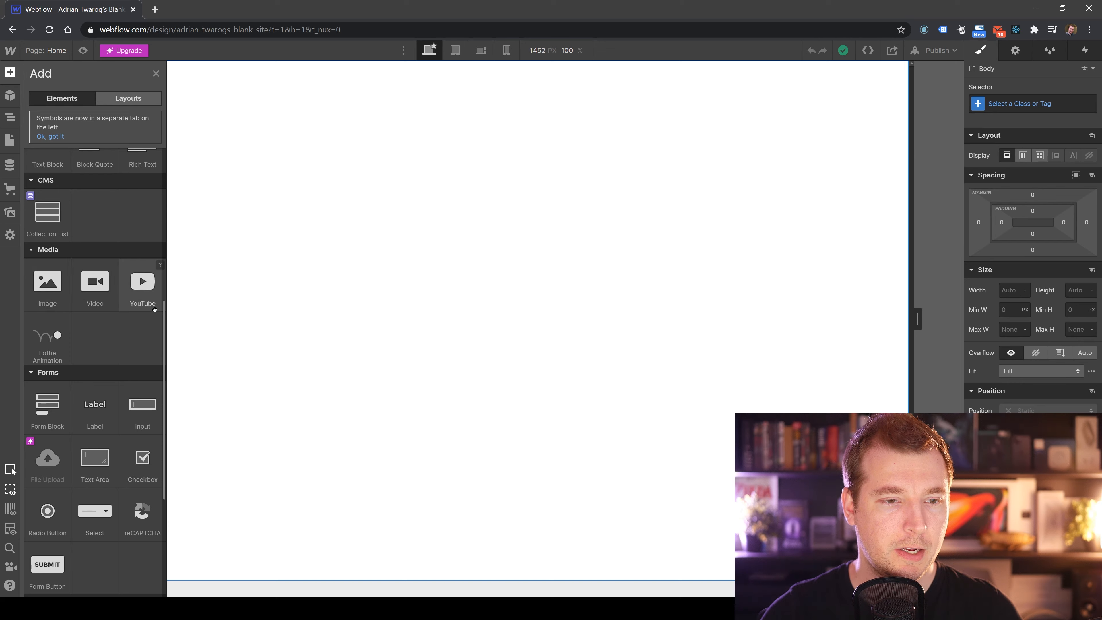
scroll(83, 287, "down", 6)
scroll(83, 288, "up", 3)
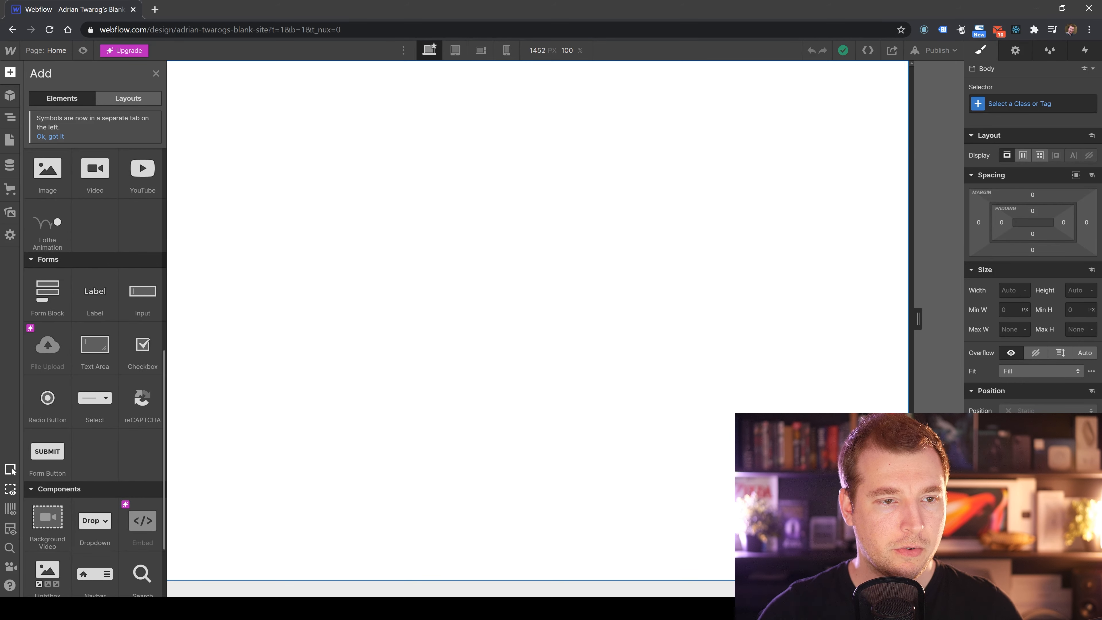
scroll(83, 286, "down", 3)
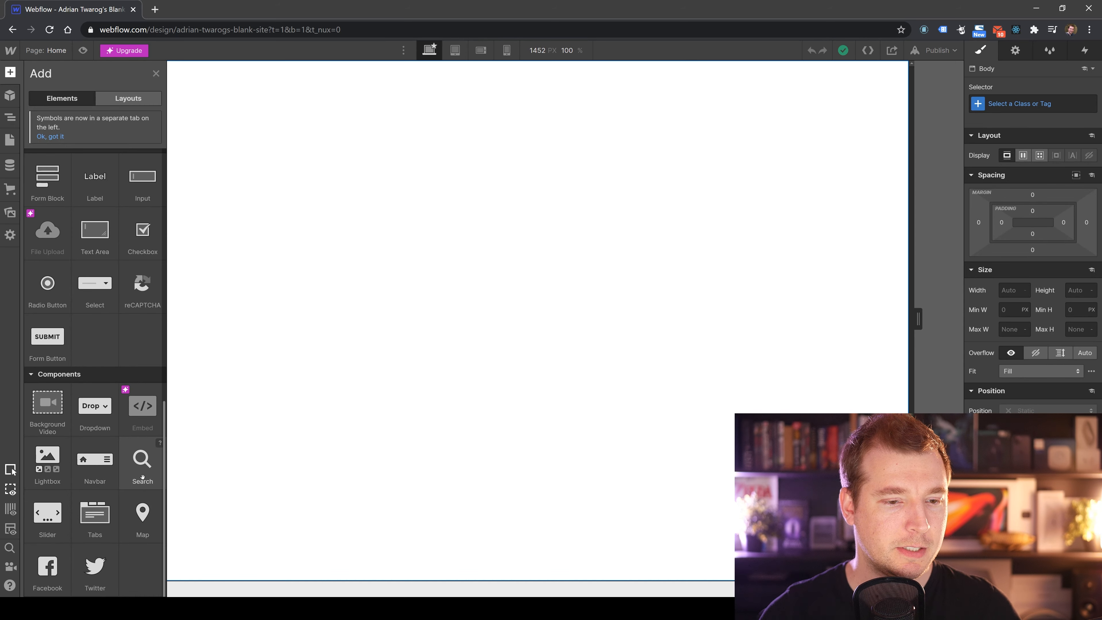
scroll(92, 383, "up", 10)
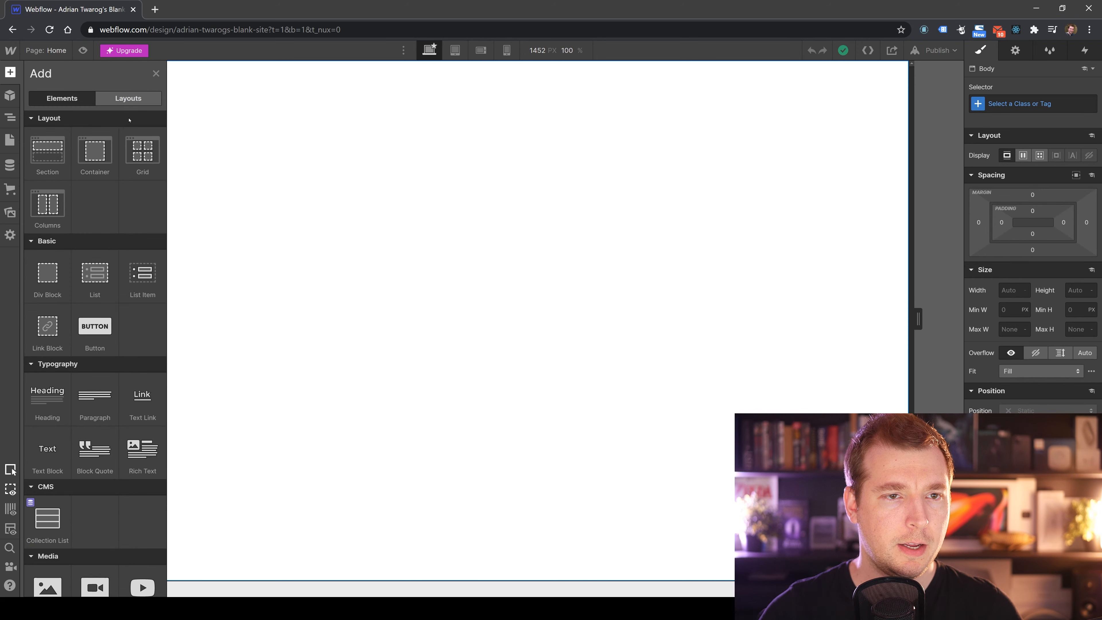
Preview the prebuilt layouts and add the Sticky Nav layout to the page.
left_click(120, 103)
mouse_move(29, 148)
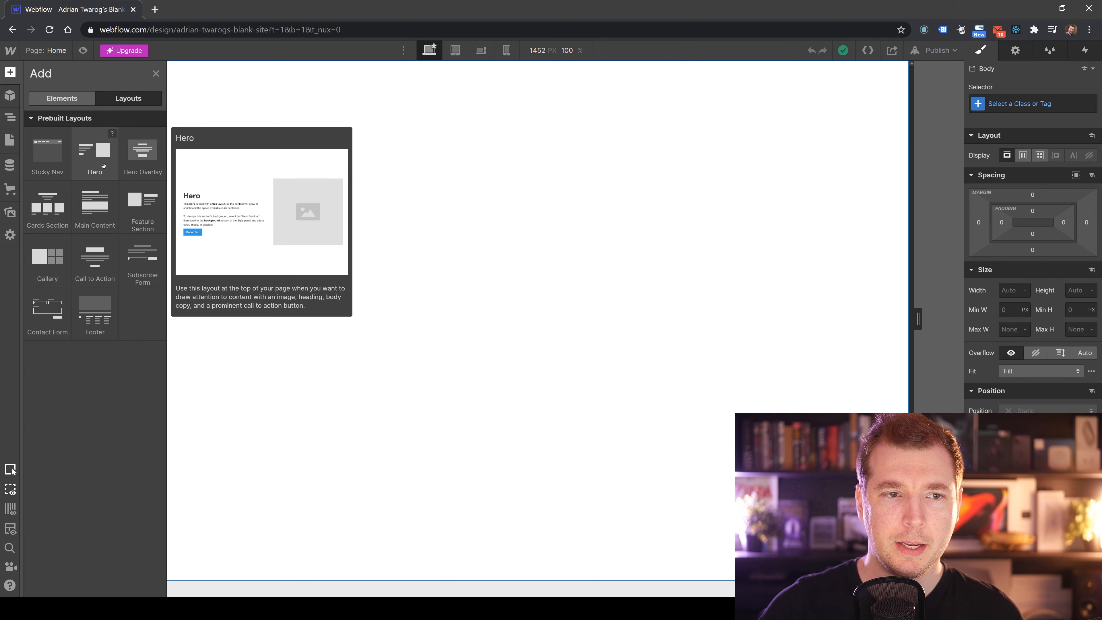
mouse_move(131, 160)
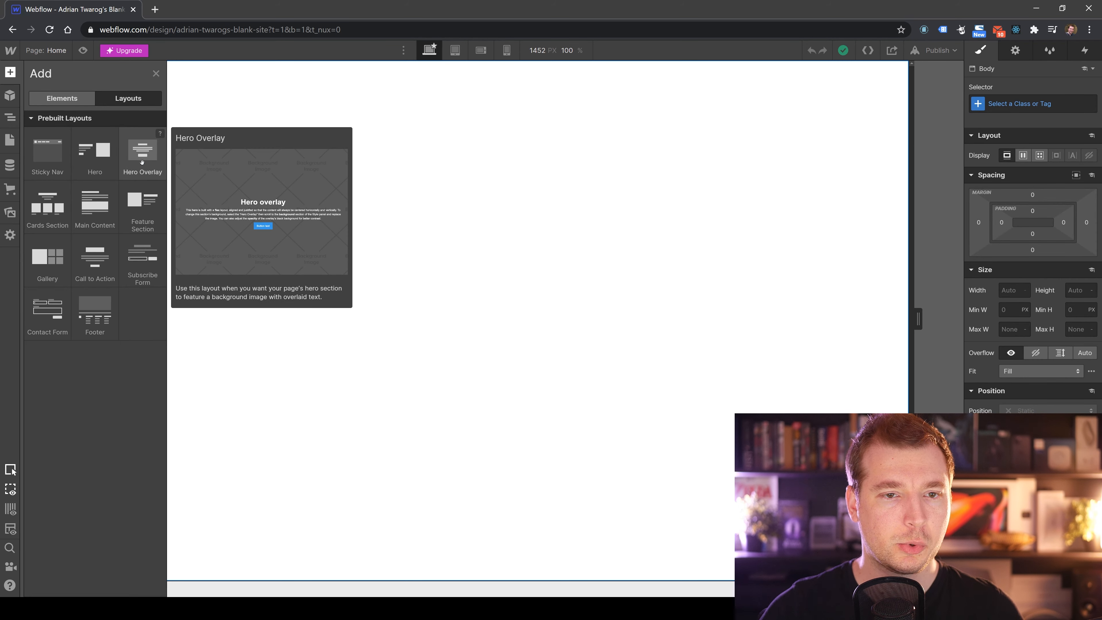
mouse_move(53, 200)
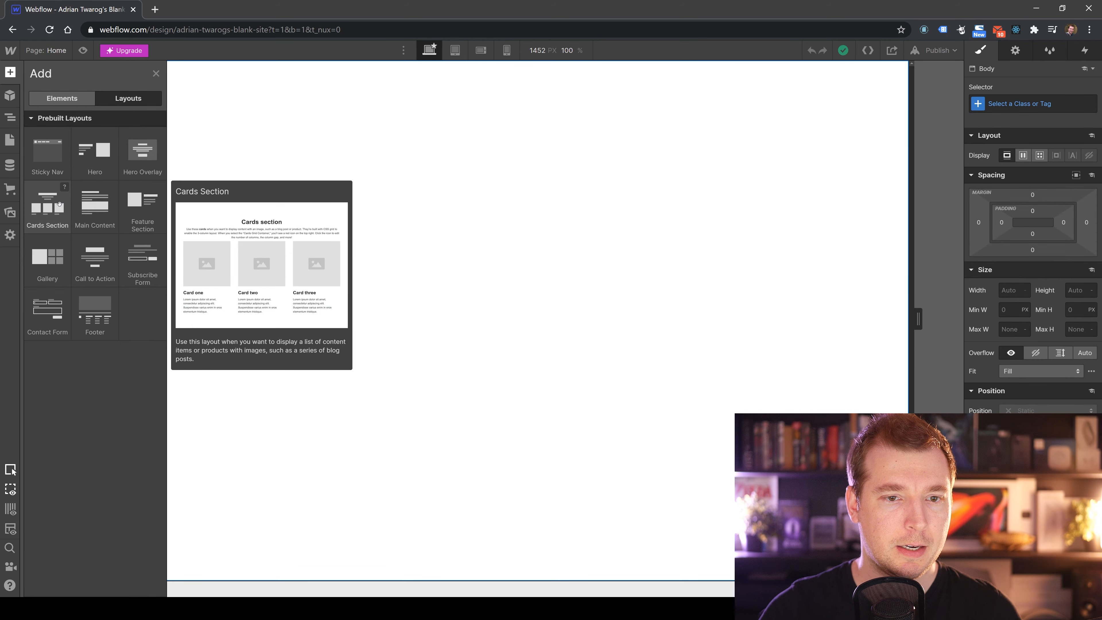
mouse_move(97, 271)
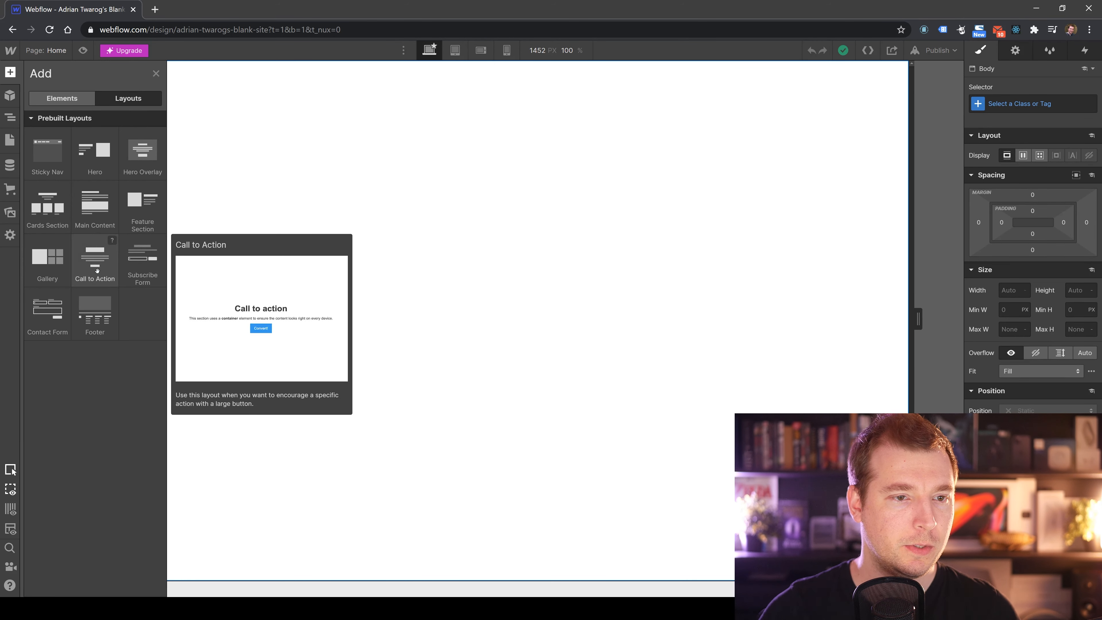
mouse_move(55, 171)
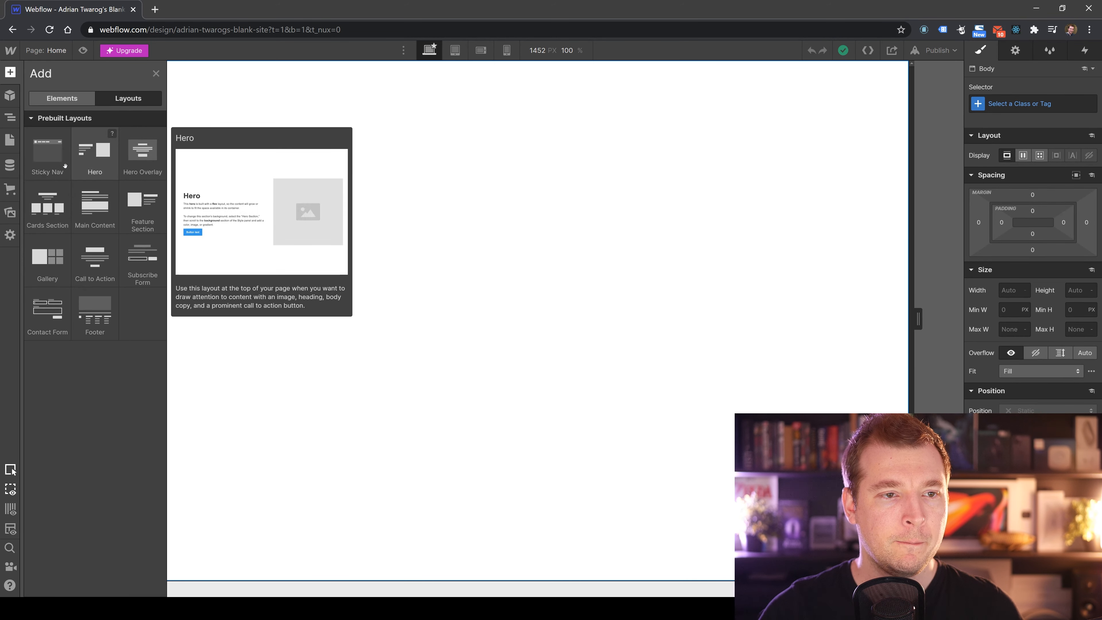
left_click(51, 160)
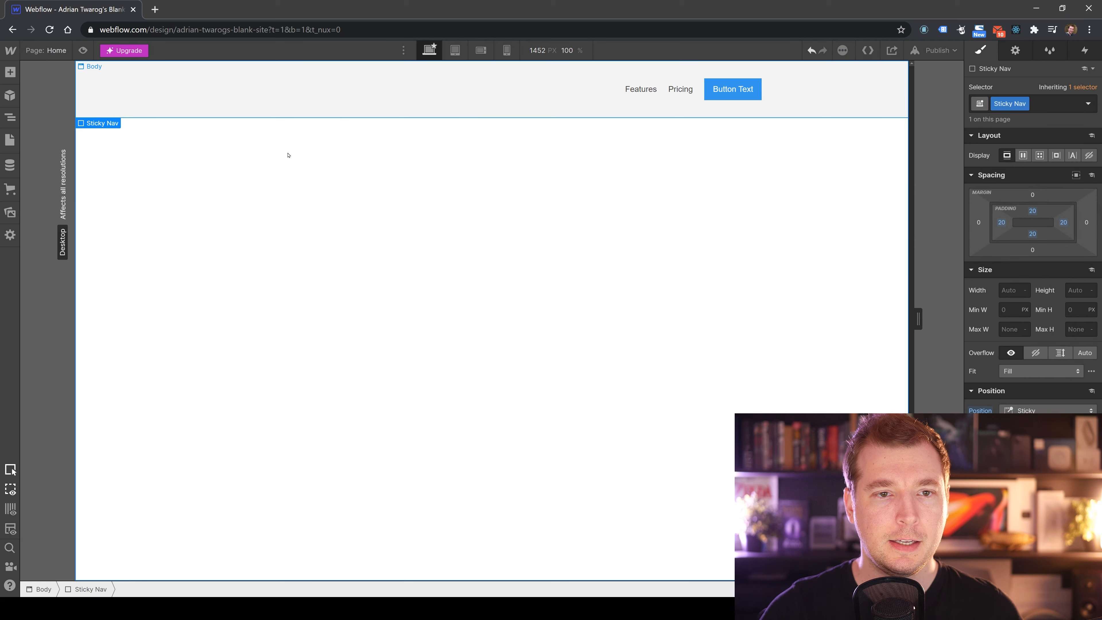
Select individual navbar elements, including the logo, the button and the Features link.
left_click(393, 171)
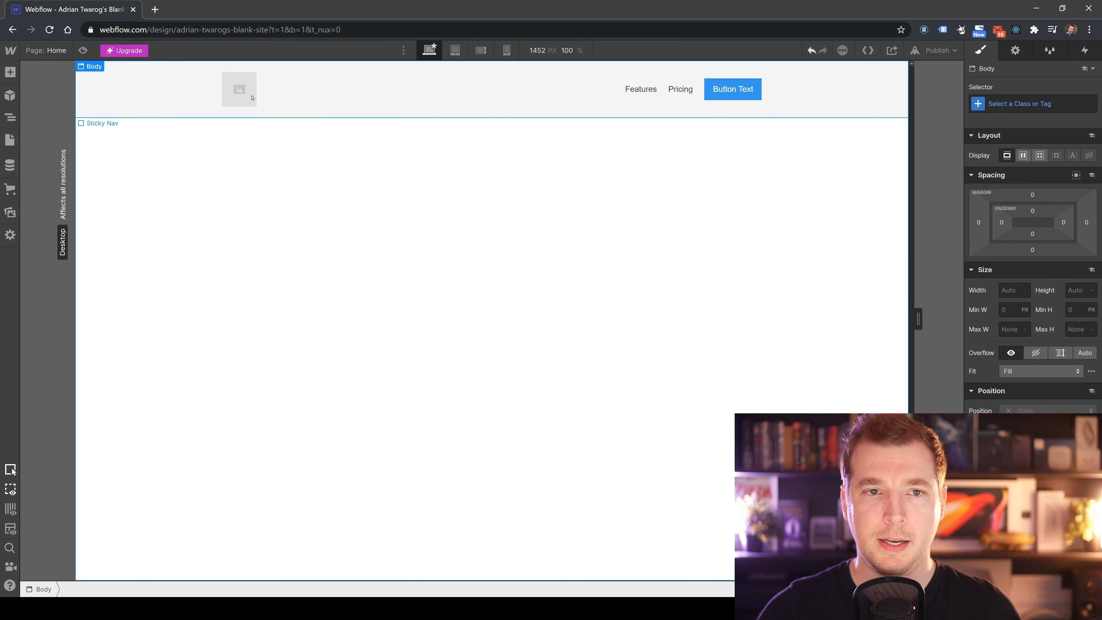
left_click(240, 91)
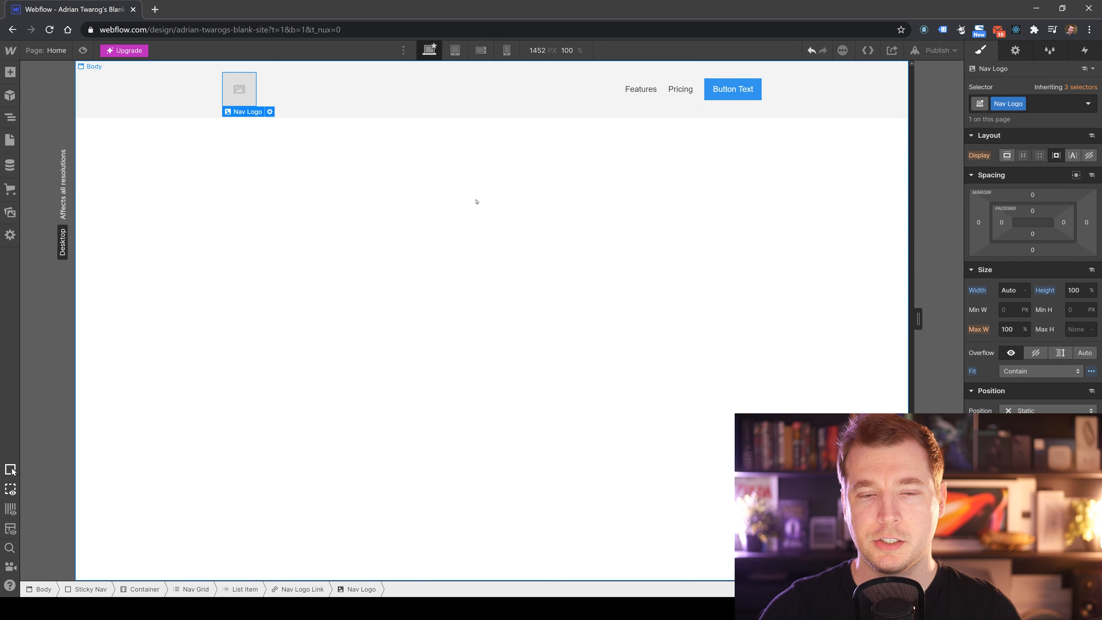
left_click(474, 201)
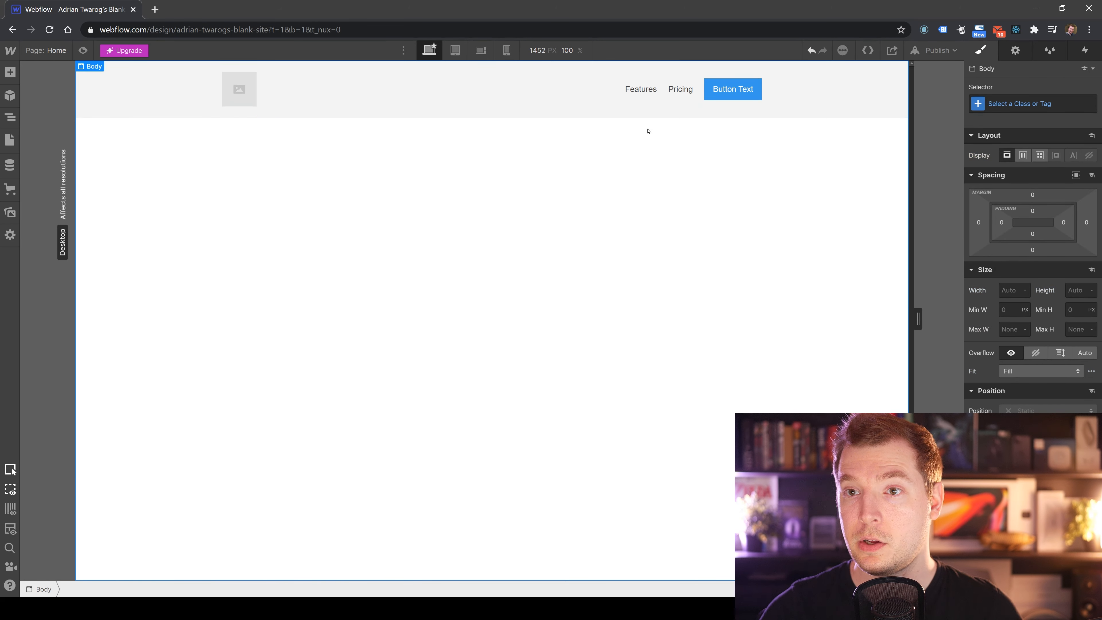
left_click(739, 96)
left_click(612, 186)
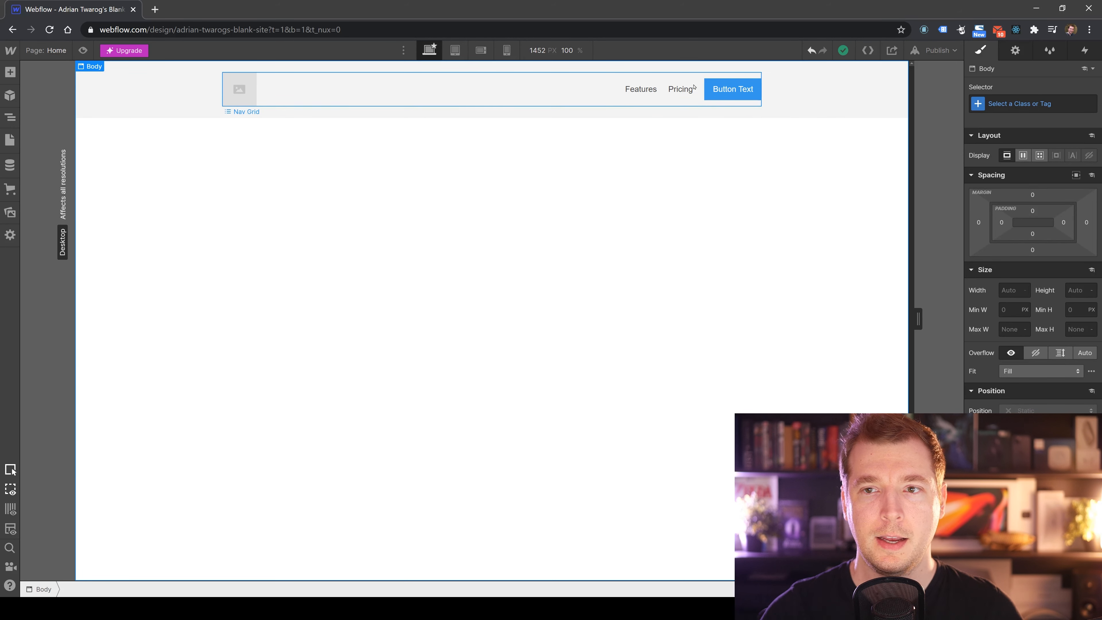
left_click(637, 90)
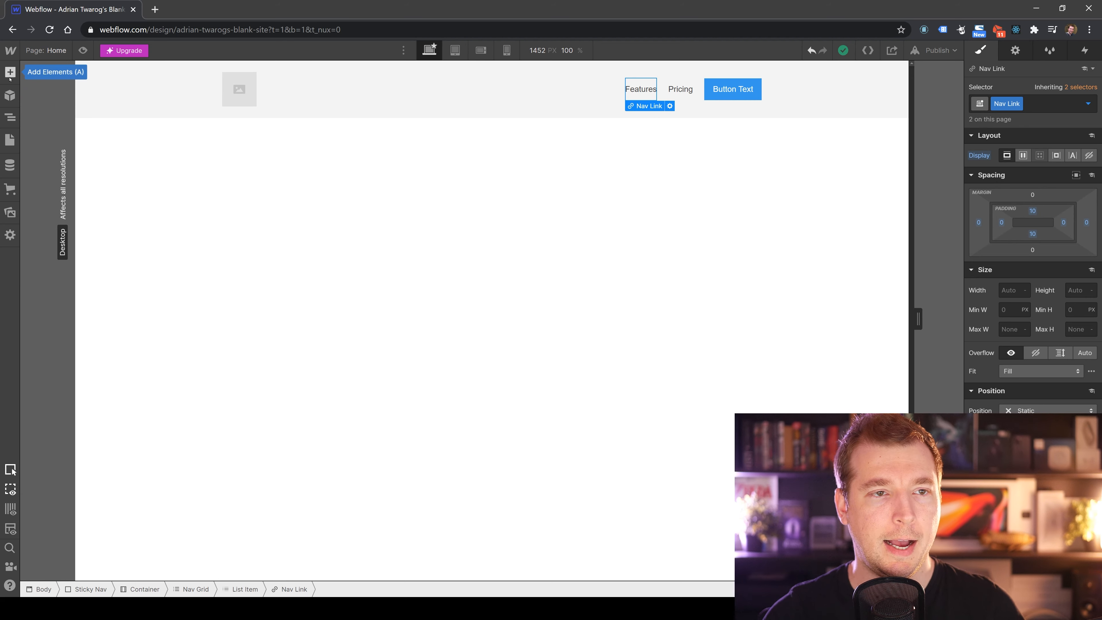
Inspect the Symbols panel, then expand and collapse the navbar's nested elements in the Navigator.
left_click(11, 95)
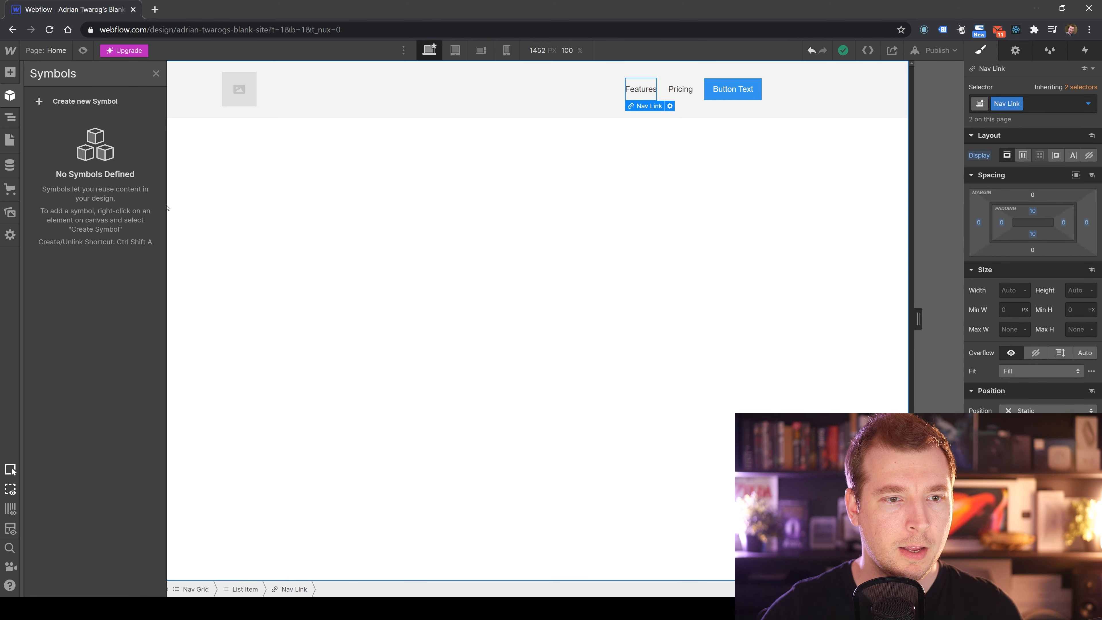
left_click(10, 117)
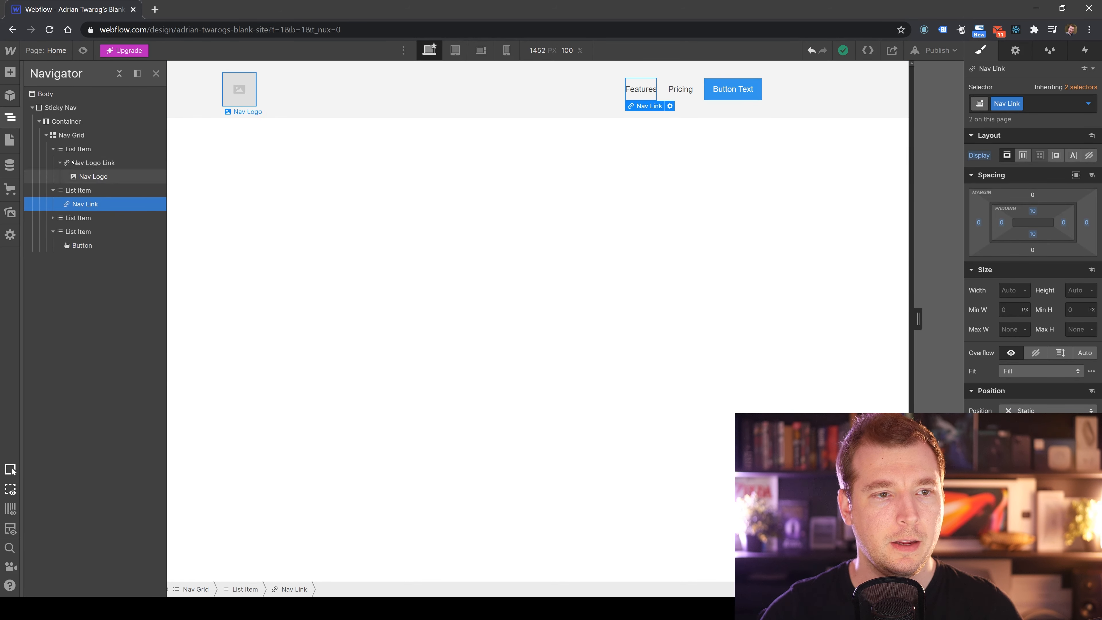
left_click(46, 135)
left_click(39, 121)
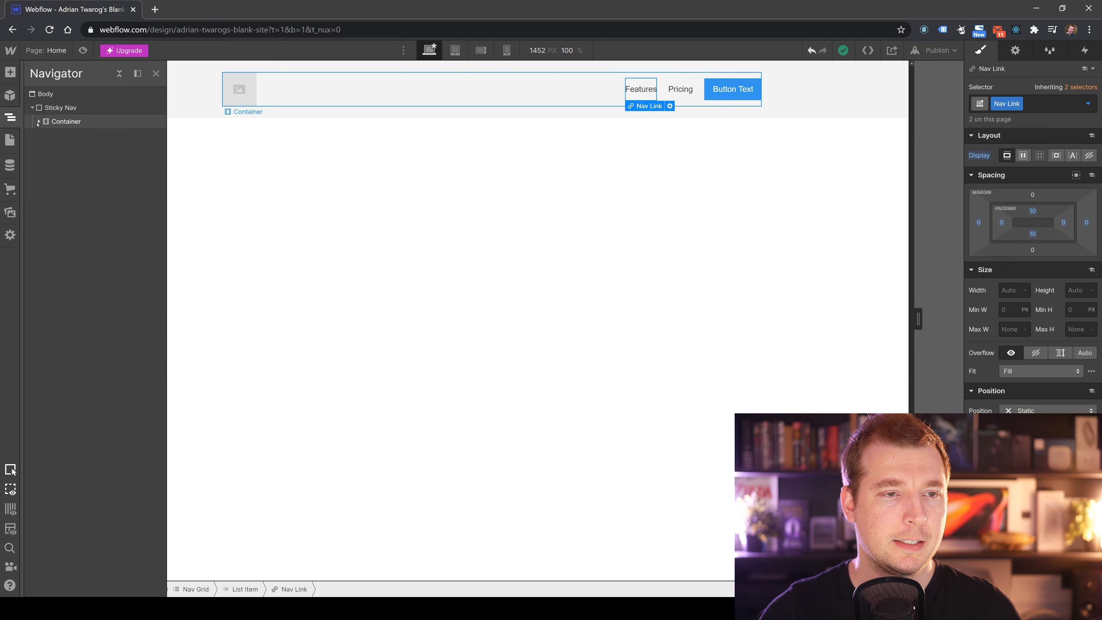
left_click(33, 109)
left_click(33, 109)
left_click(39, 121)
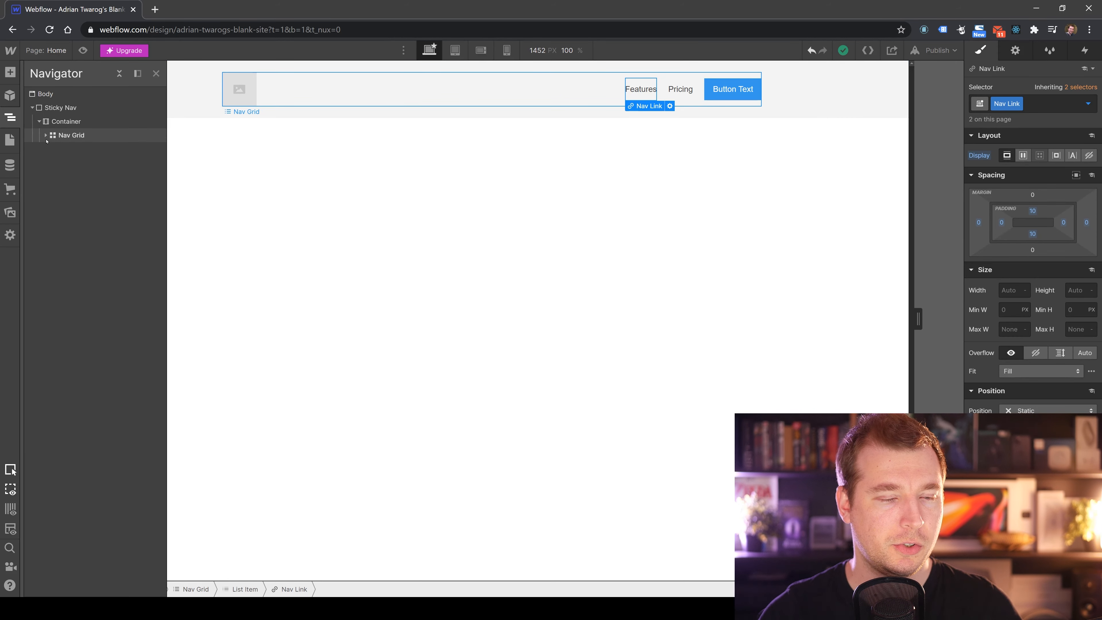
left_click(46, 136)
left_click(52, 149)
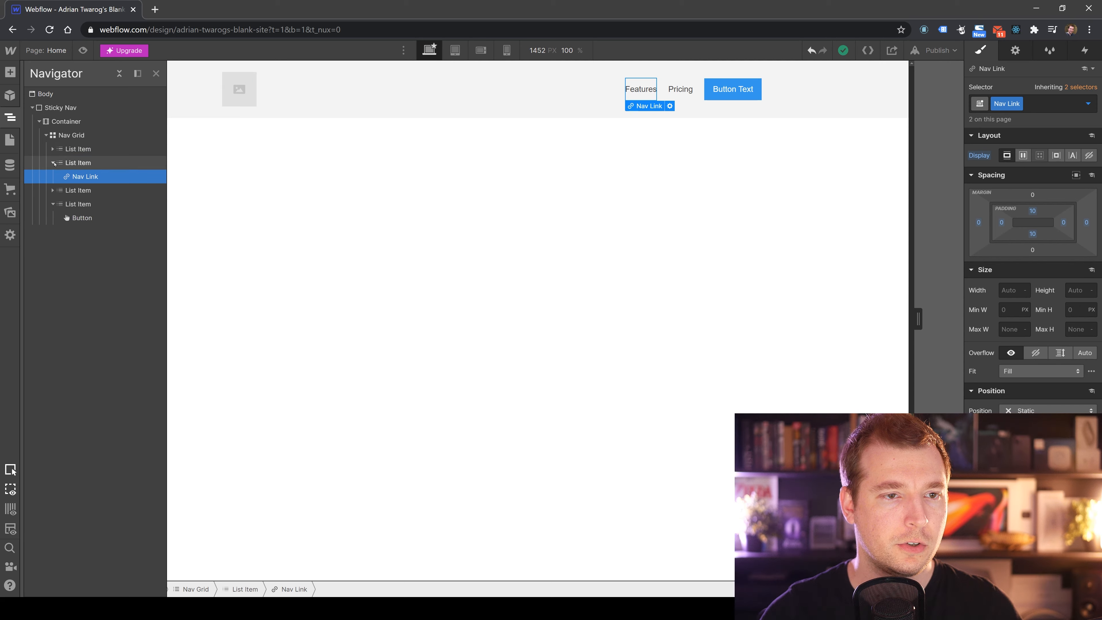
left_click(53, 163)
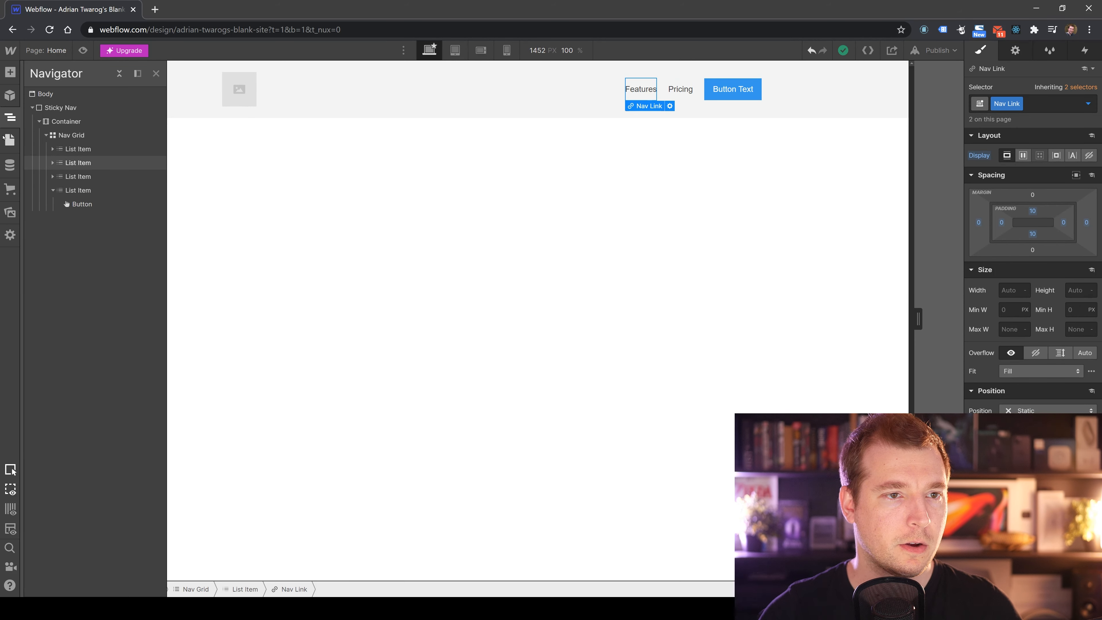
Open the Pages panel, then the CMS Collections panel, and dismiss its promo card.
left_click(9, 141)
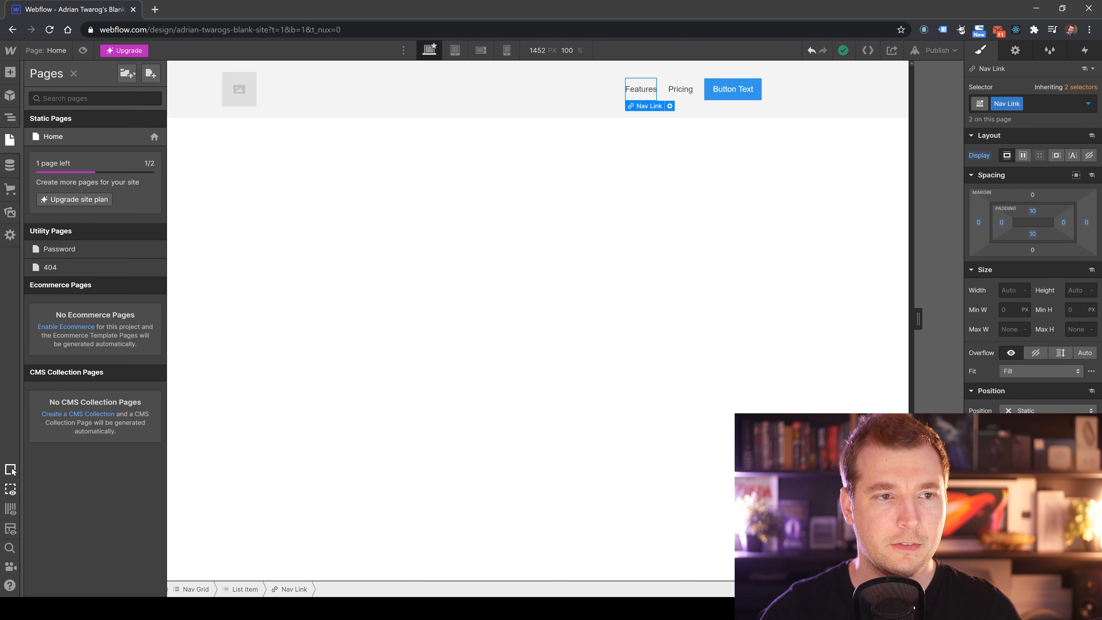
left_click(10, 165)
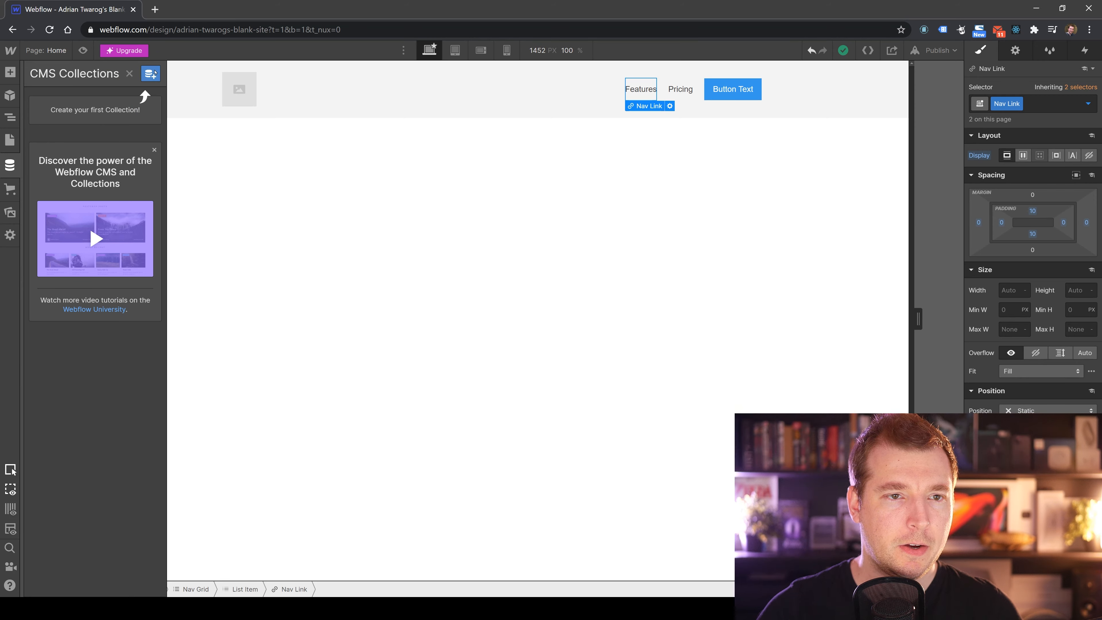
left_click(154, 149)
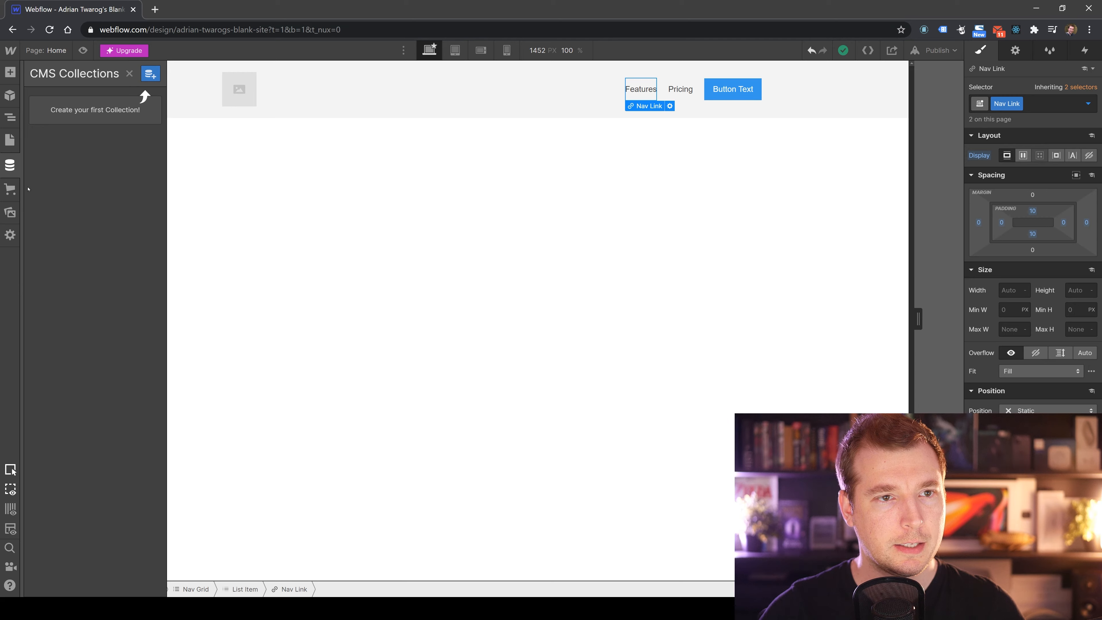
Open the Ecommerce panel's store setup prompt, review it, and cancel.
left_click(10, 189)
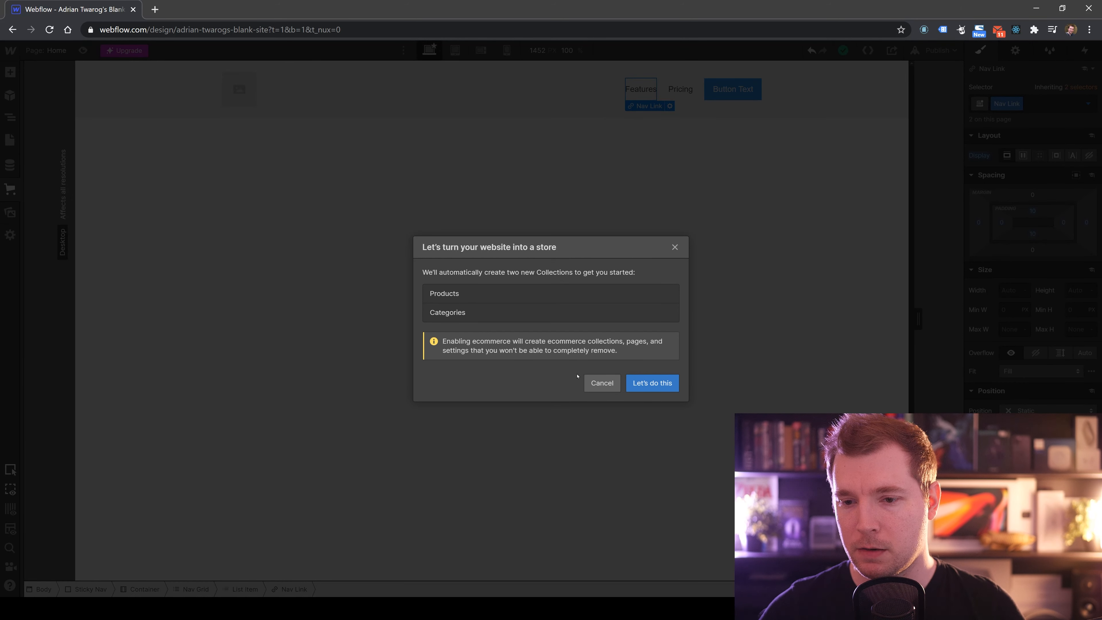
left_click_drag(470, 343, 609, 345)
left_click(610, 350)
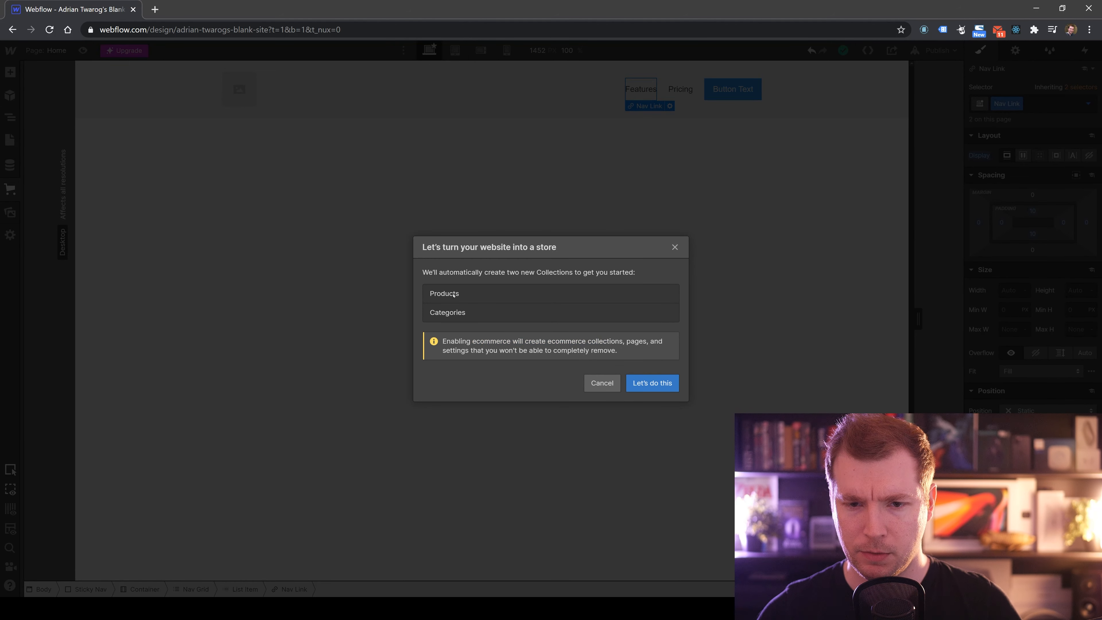
left_click_drag(556, 247, 473, 247)
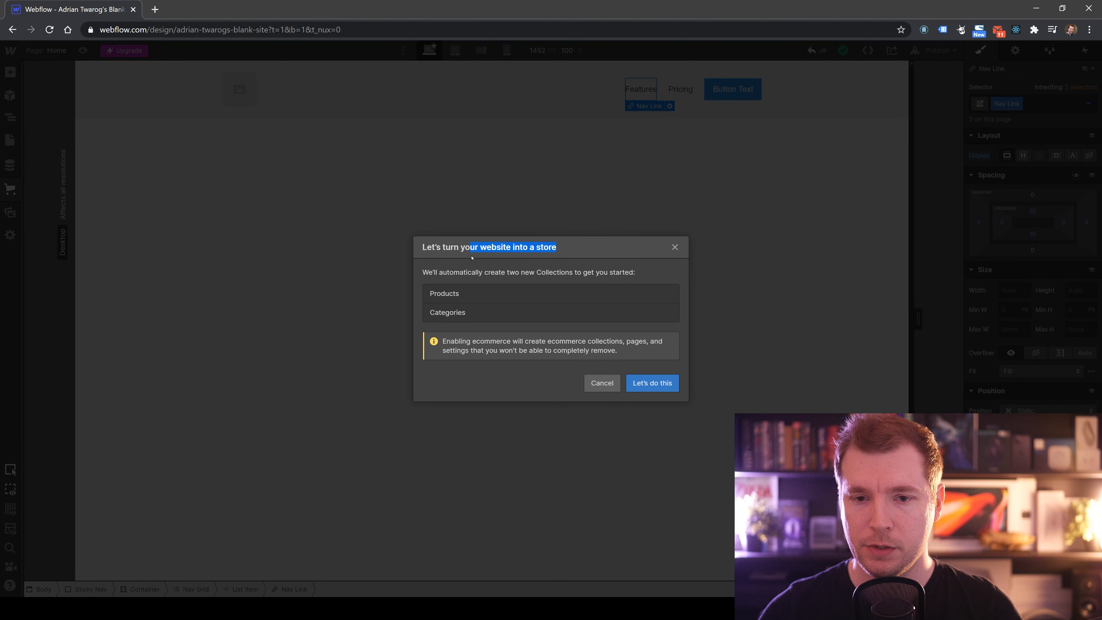
left_click(512, 243)
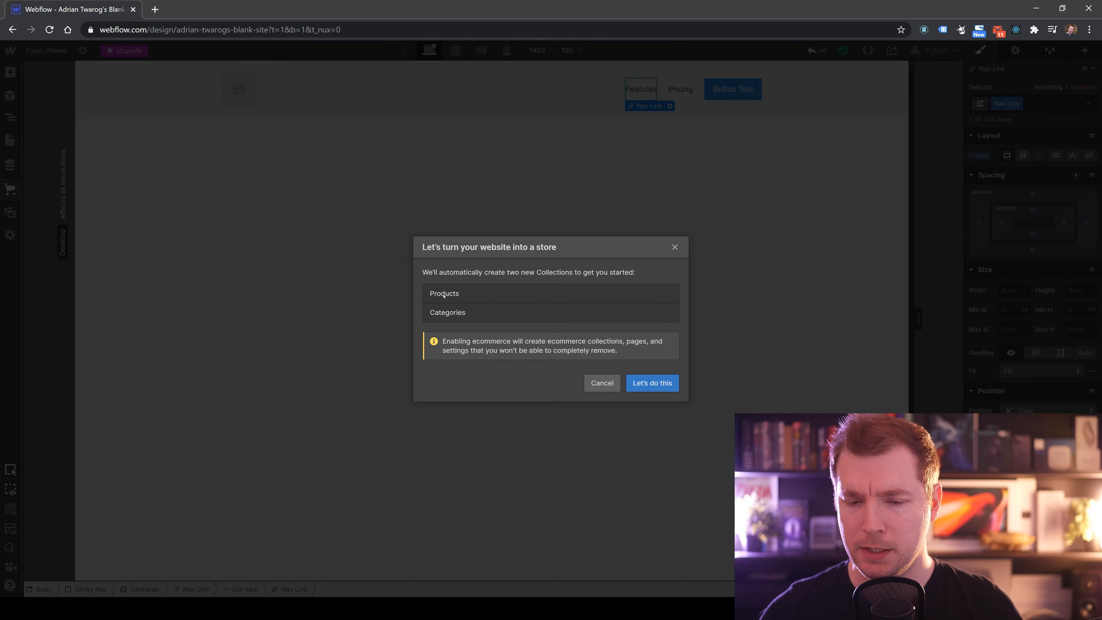
left_click_drag(428, 295, 467, 315)
left_click_drag(477, 352, 480, 352)
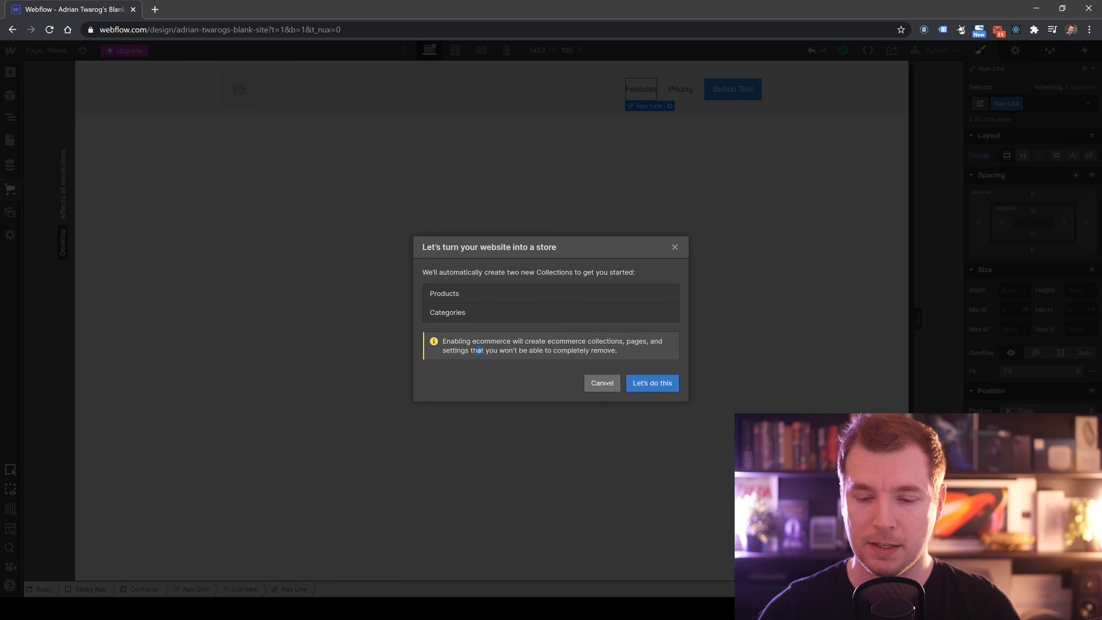
left_click(604, 384)
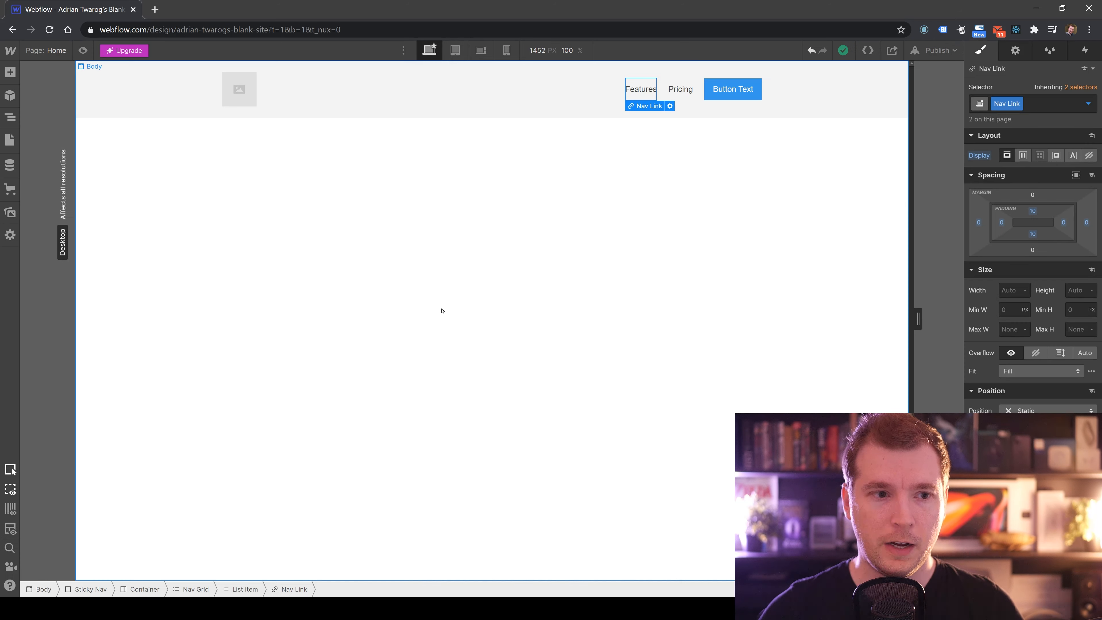
Open the Assets panel and view its asset-type filter options.
left_click(10, 213)
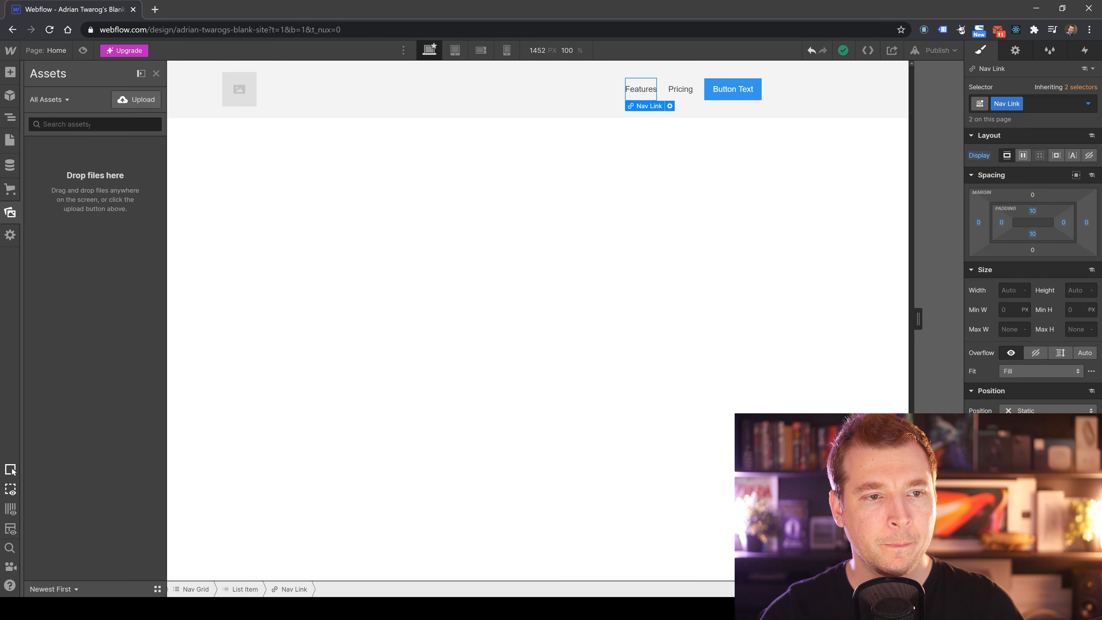
left_click(65, 100)
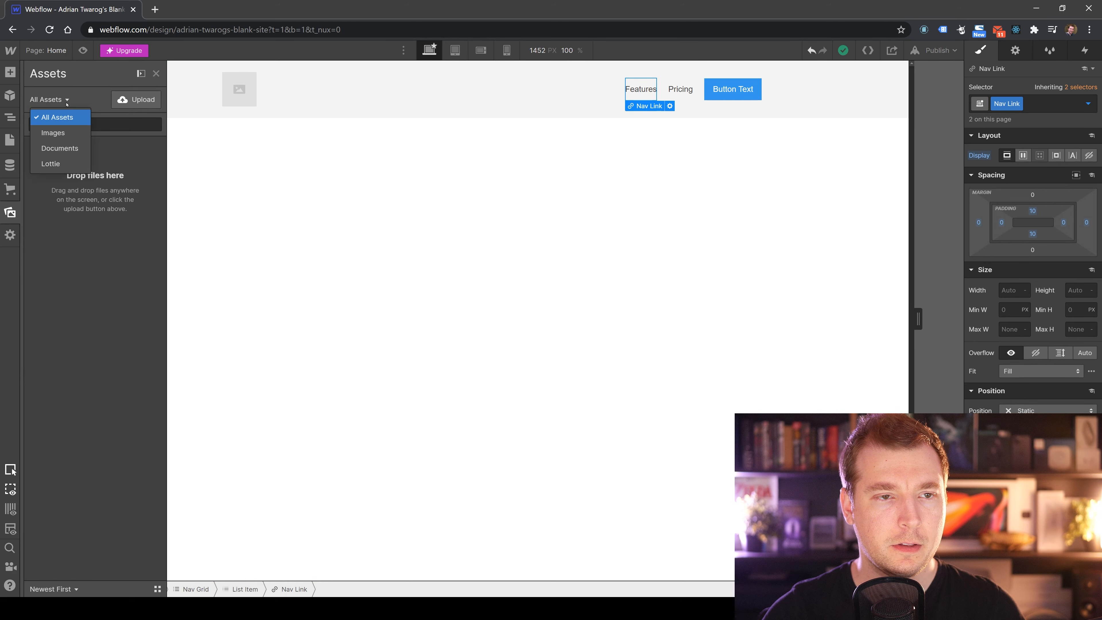
left_click(118, 220)
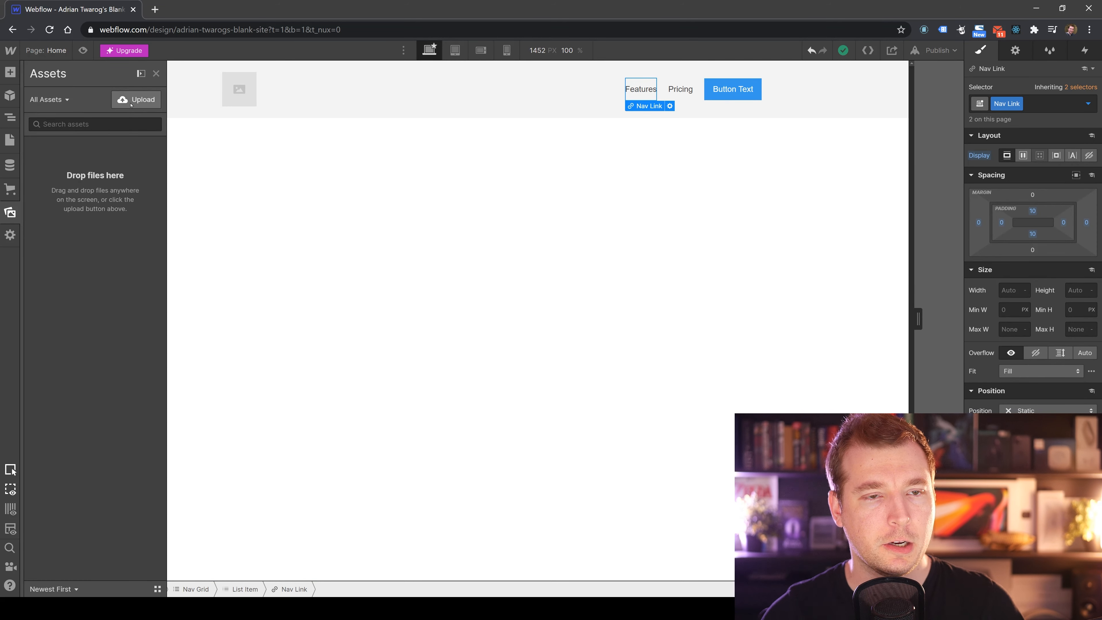
Open the Settings panel and view the site Search index settings.
left_click(10, 235)
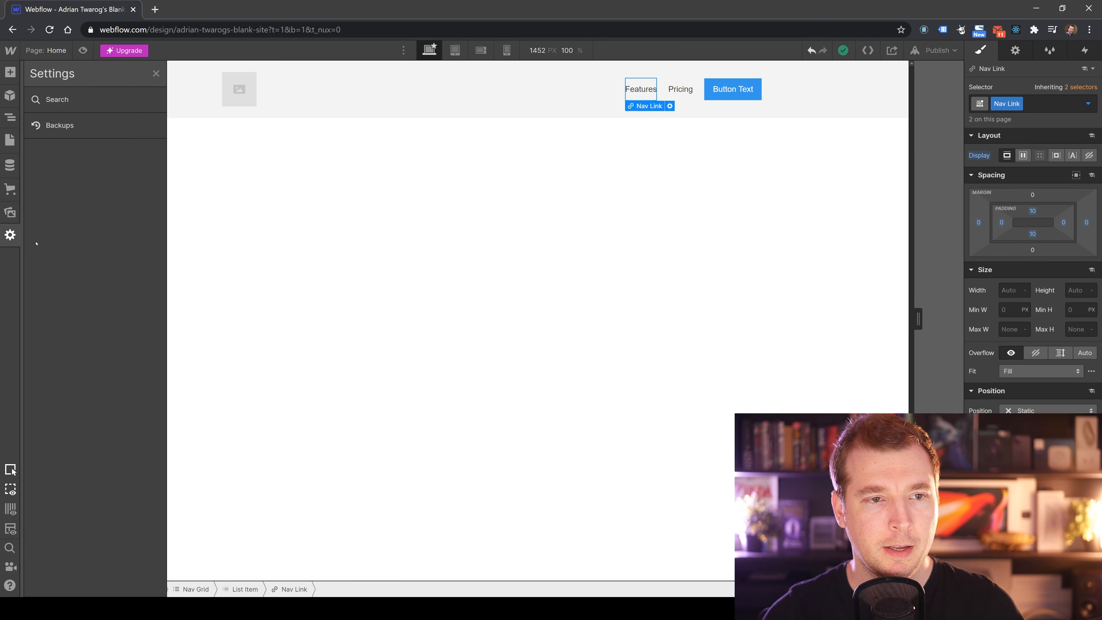
left_click(82, 99)
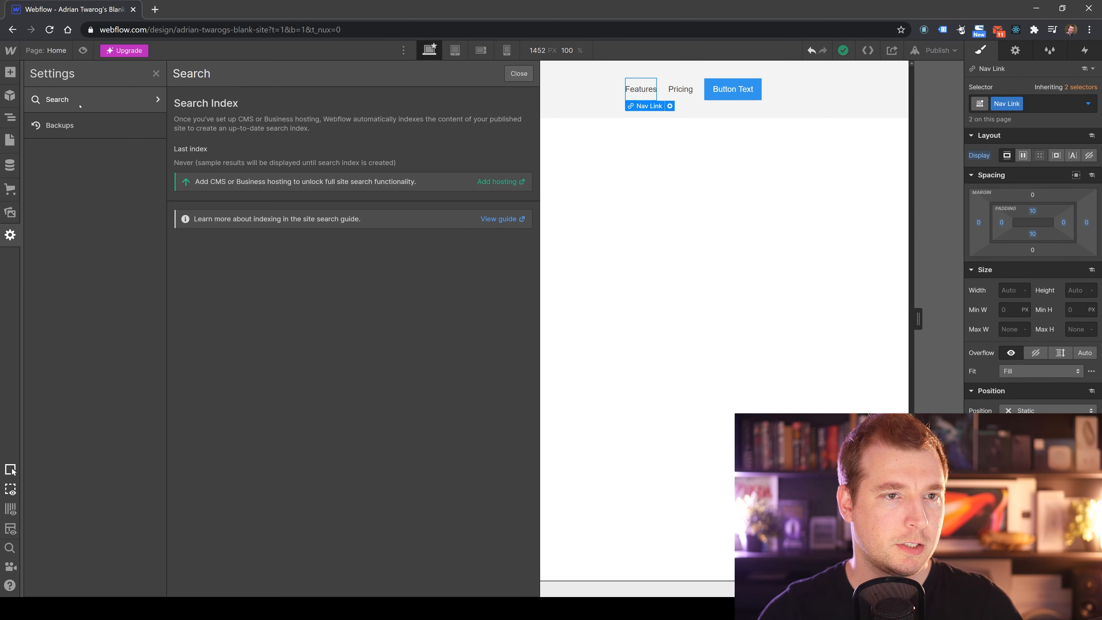
Open the Backups settings page, then close the Settings panel.
left_click(106, 127)
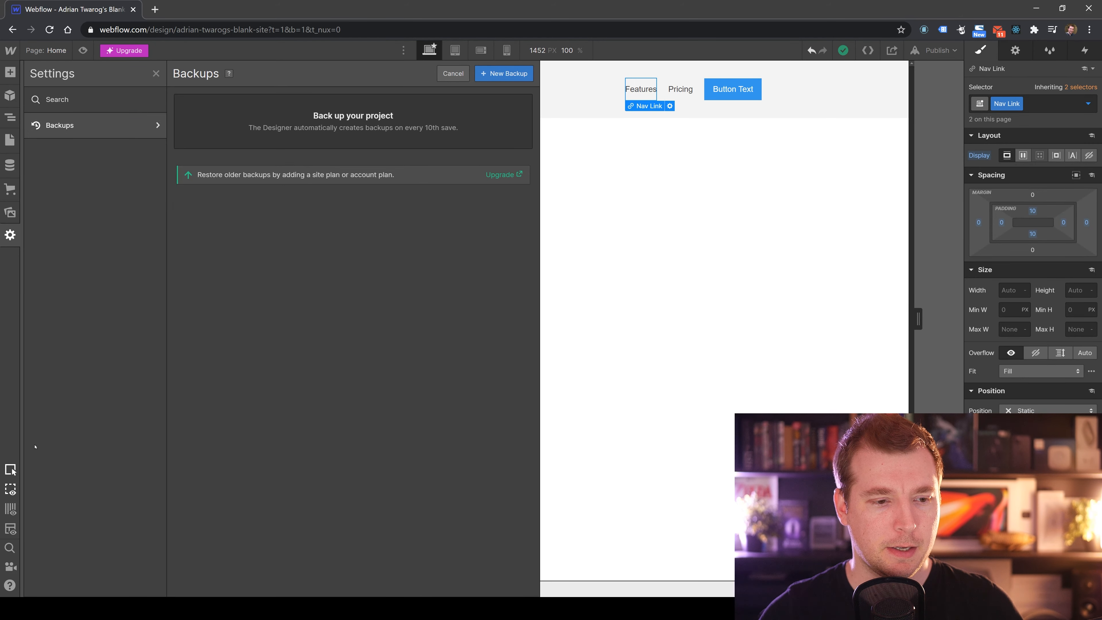
left_click(156, 74)
Select the Sticky Nav element and view its selector's combo class and class options menus.
left_click(468, 89)
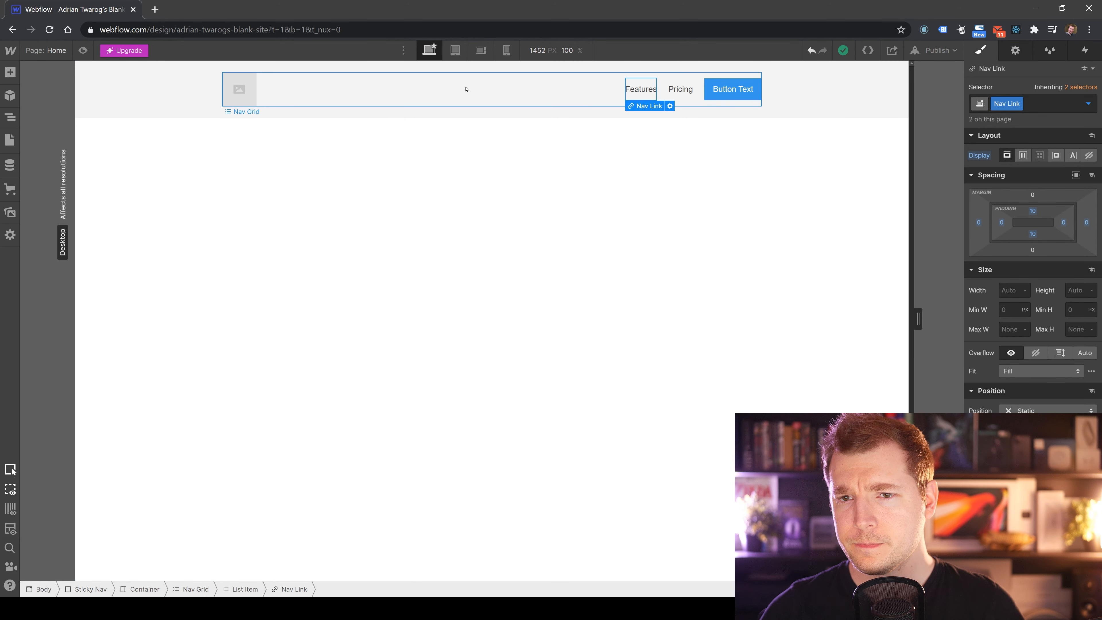
left_click(793, 101)
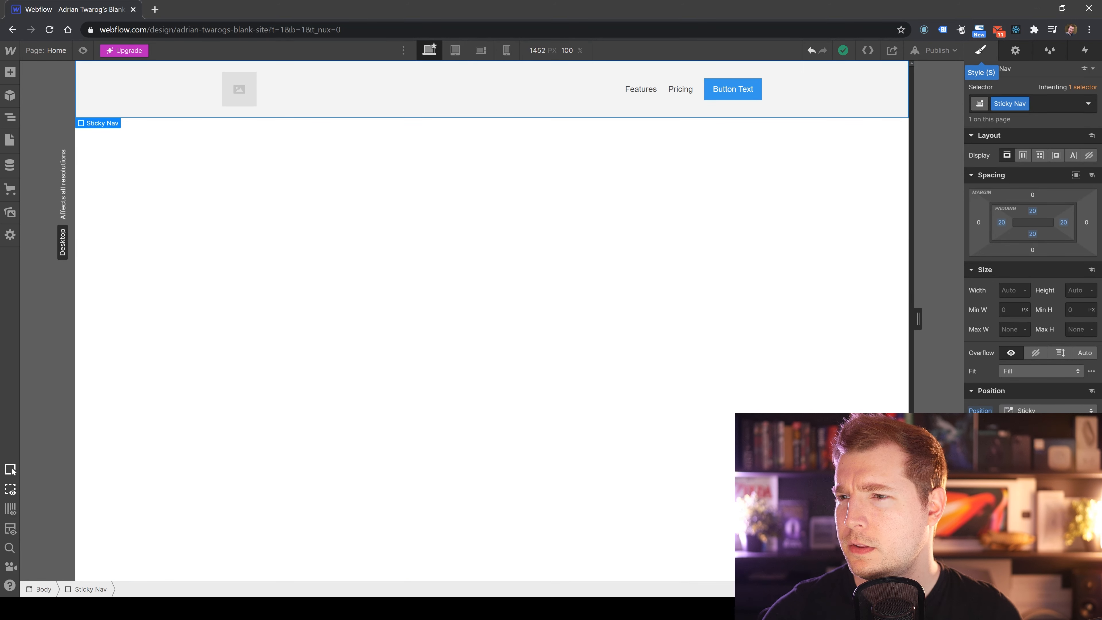
left_click(1059, 104)
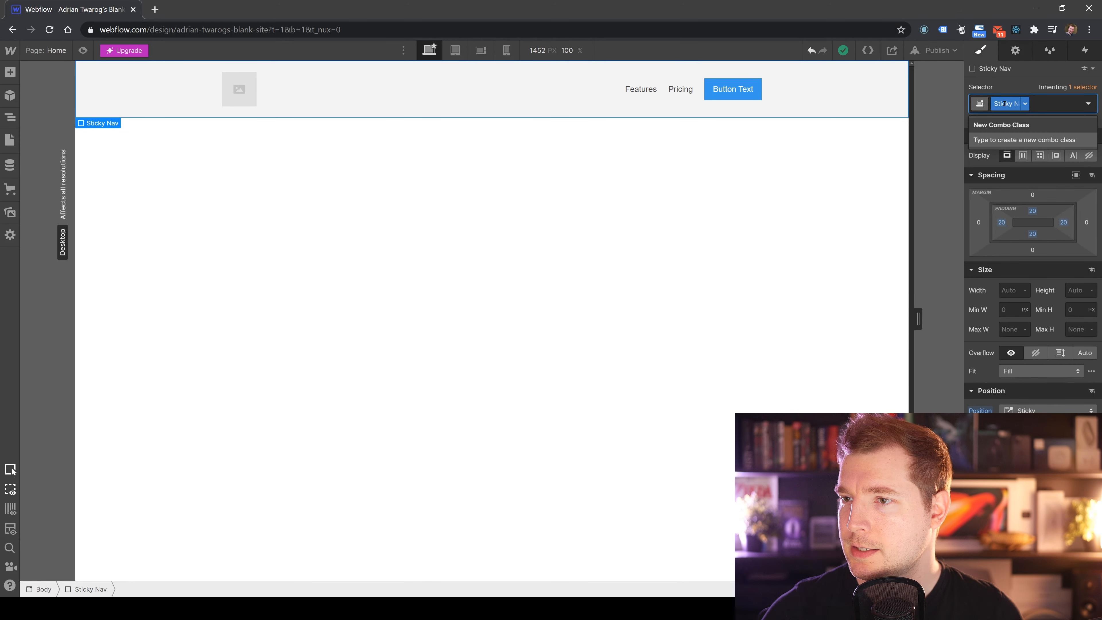
left_click(1024, 104)
left_click(868, 148)
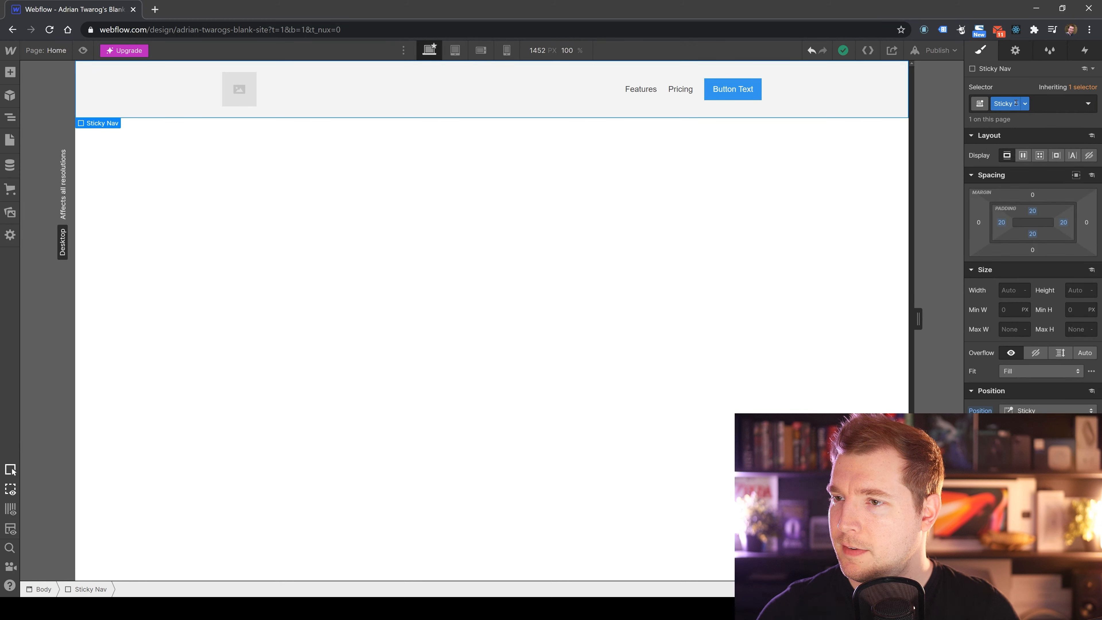
left_click(1026, 104)
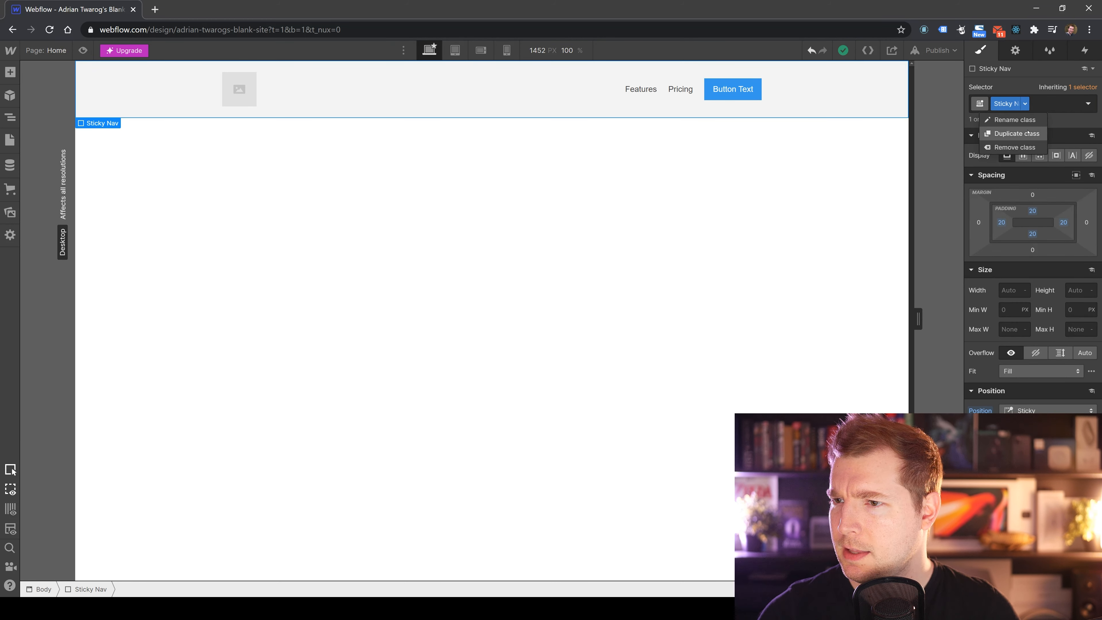
left_click(1056, 105)
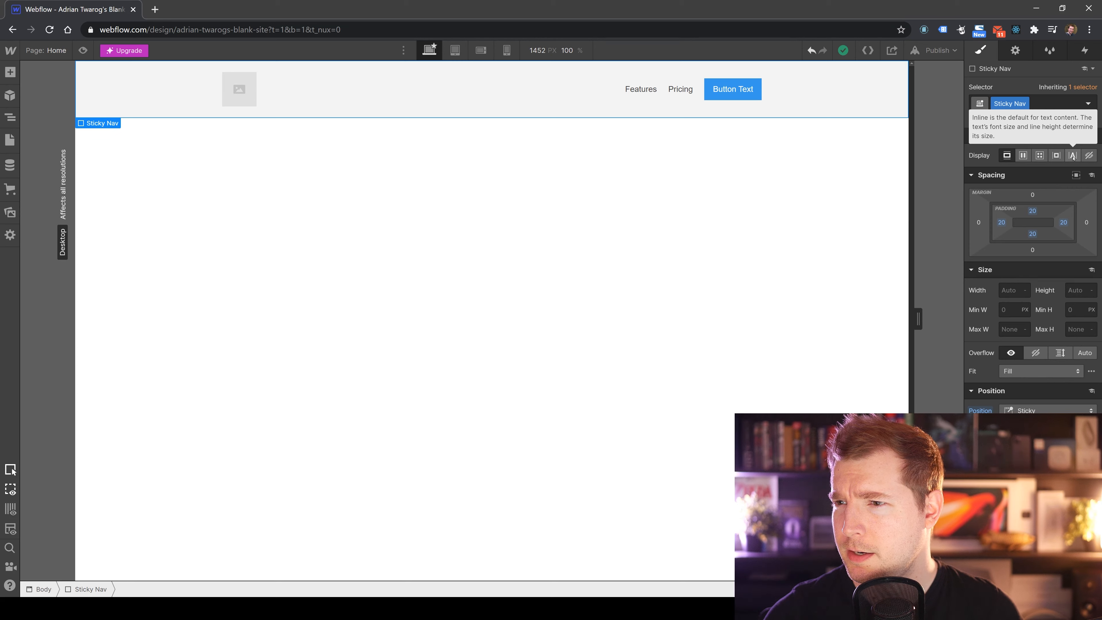
Cycle the Sticky Nav's display through None, Flex, Grid, Inline Block and Inline, ending on Block.
left_click(1089, 156)
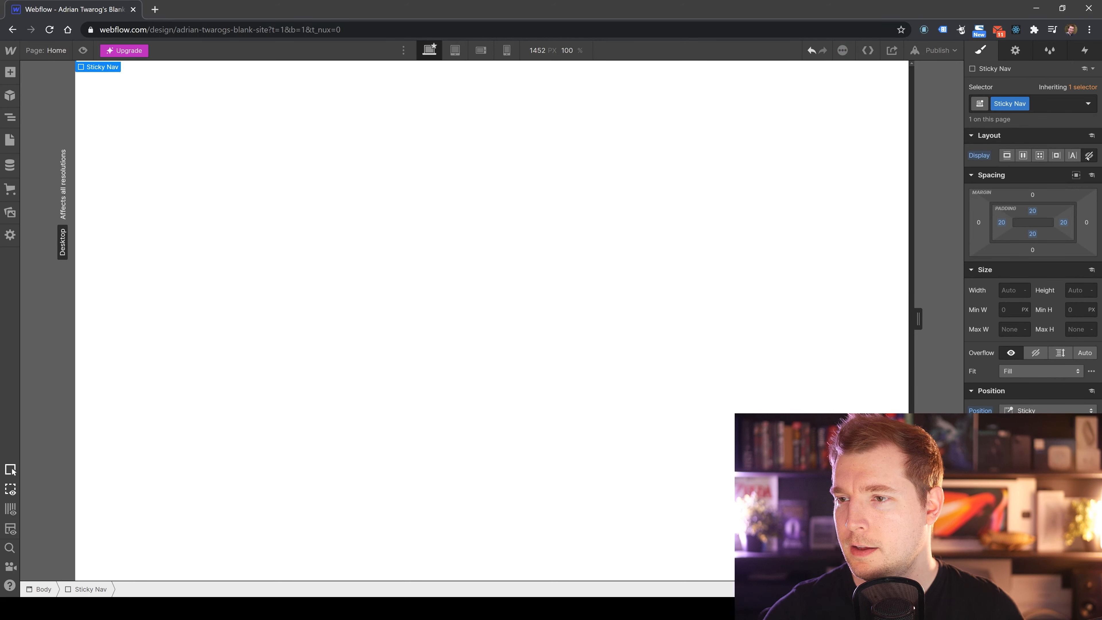
left_click(1007, 156)
left_click(1023, 156)
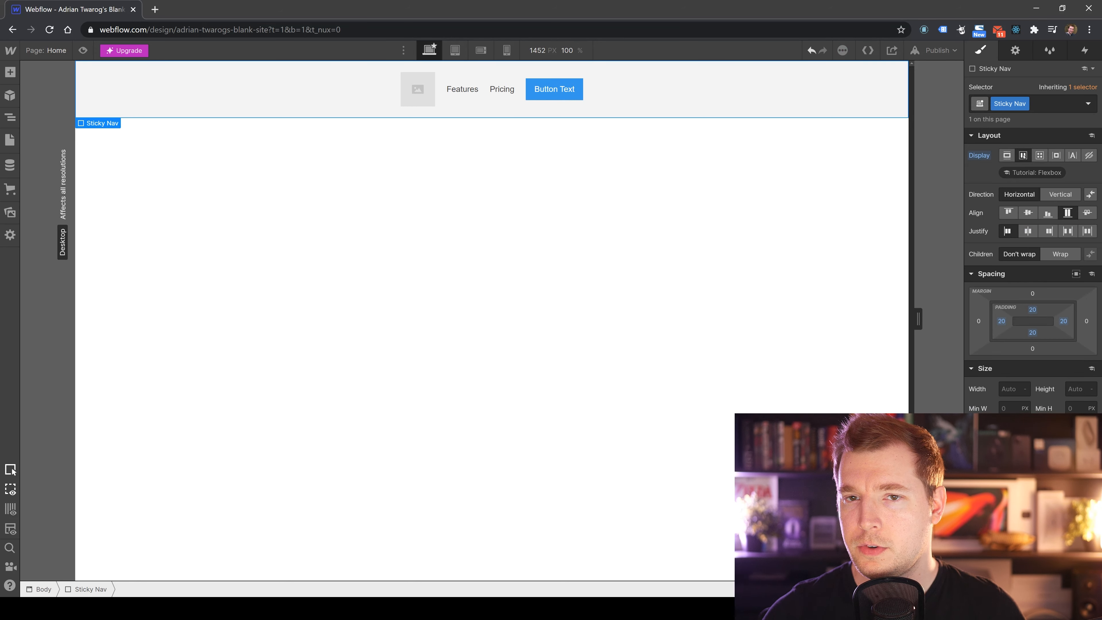
left_click(1039, 156)
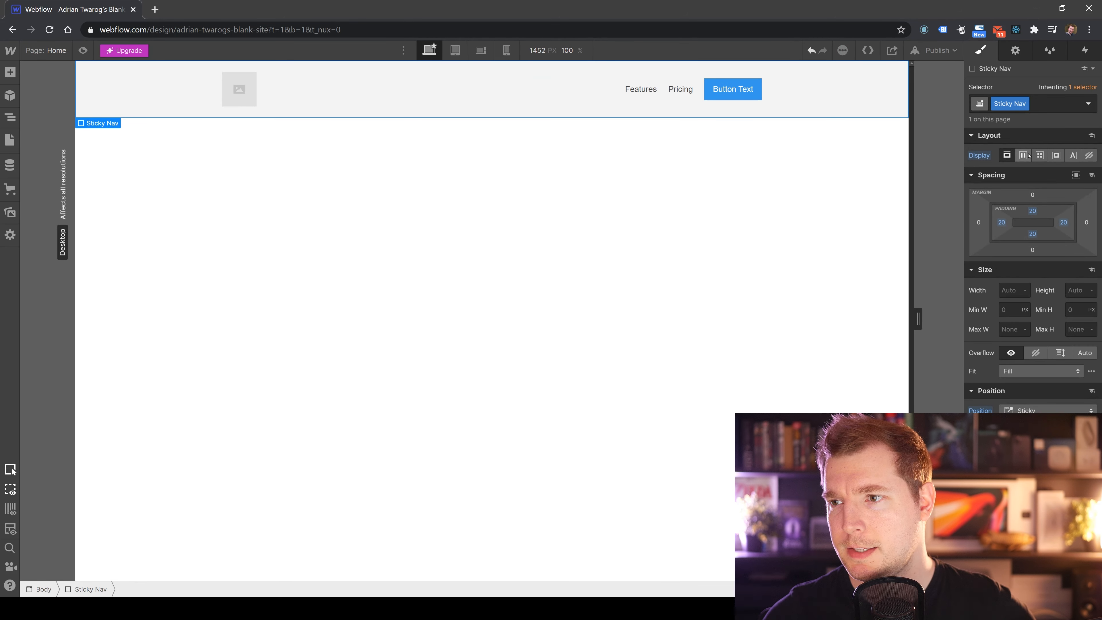
left_click(1039, 156)
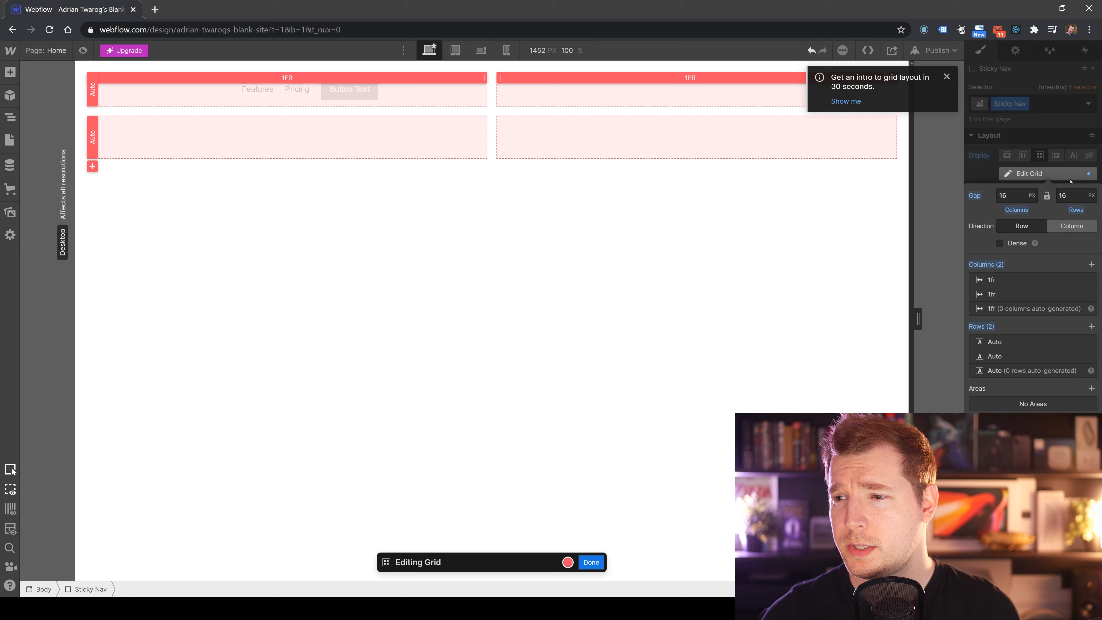
left_click(1023, 156)
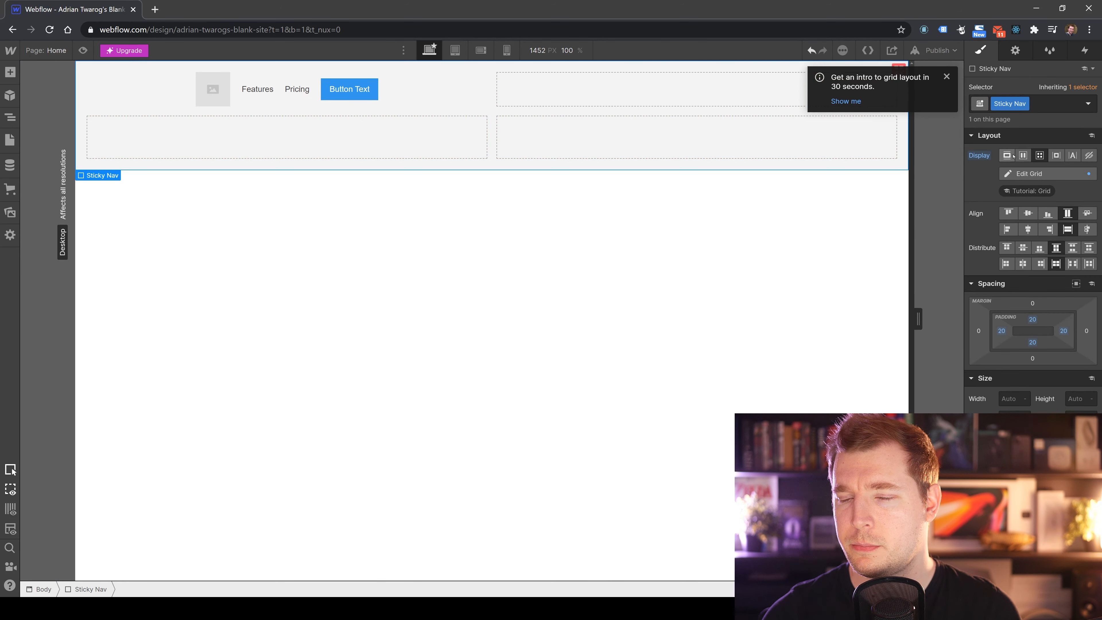
left_click(1007, 155)
left_click(1056, 159)
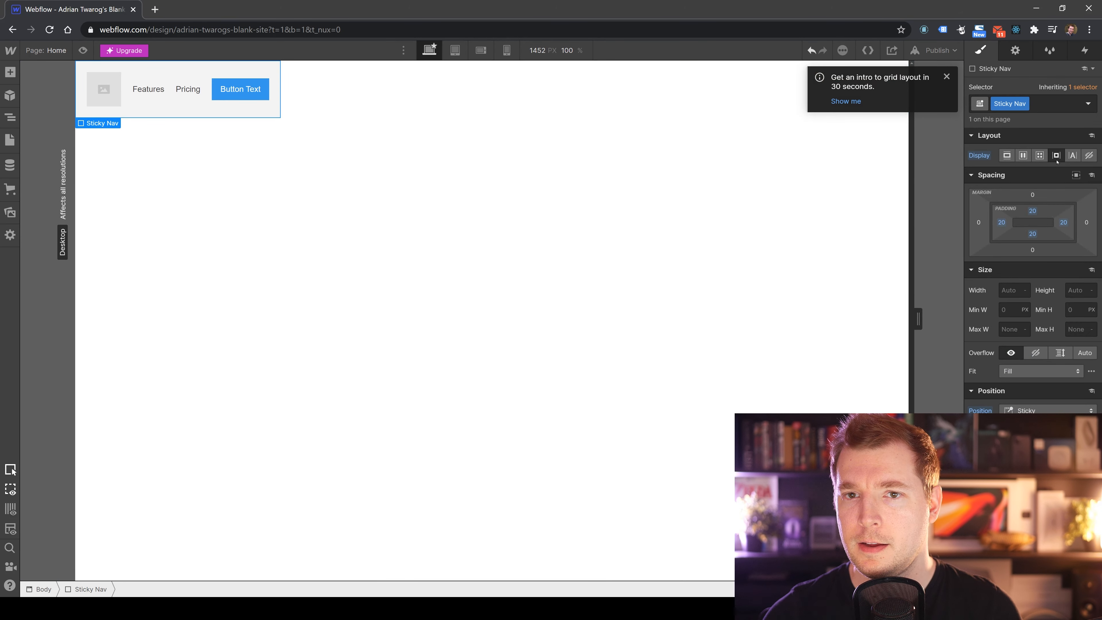
left_click(1071, 156)
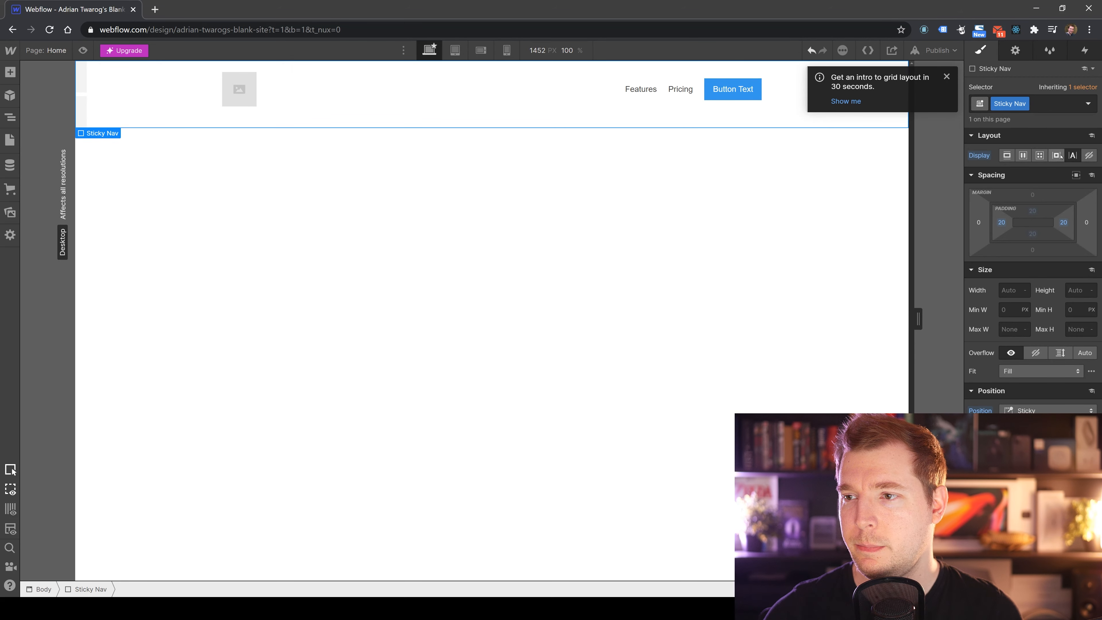
left_click(1007, 155)
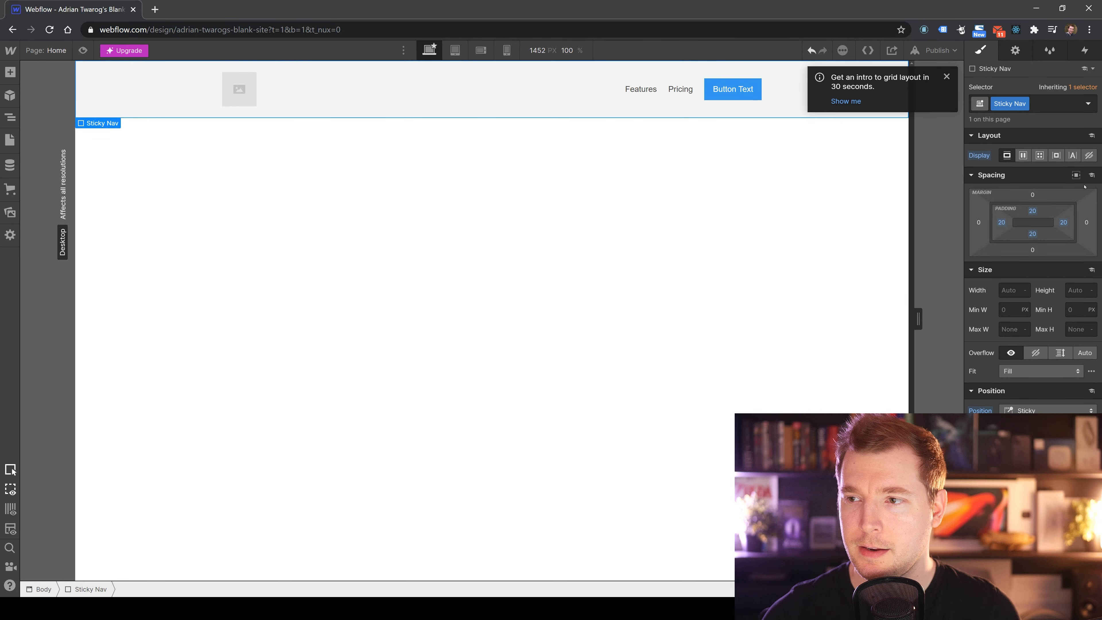
Set the Sticky Nav's top and bottom padding to 10 px.
left_click(1040, 214)
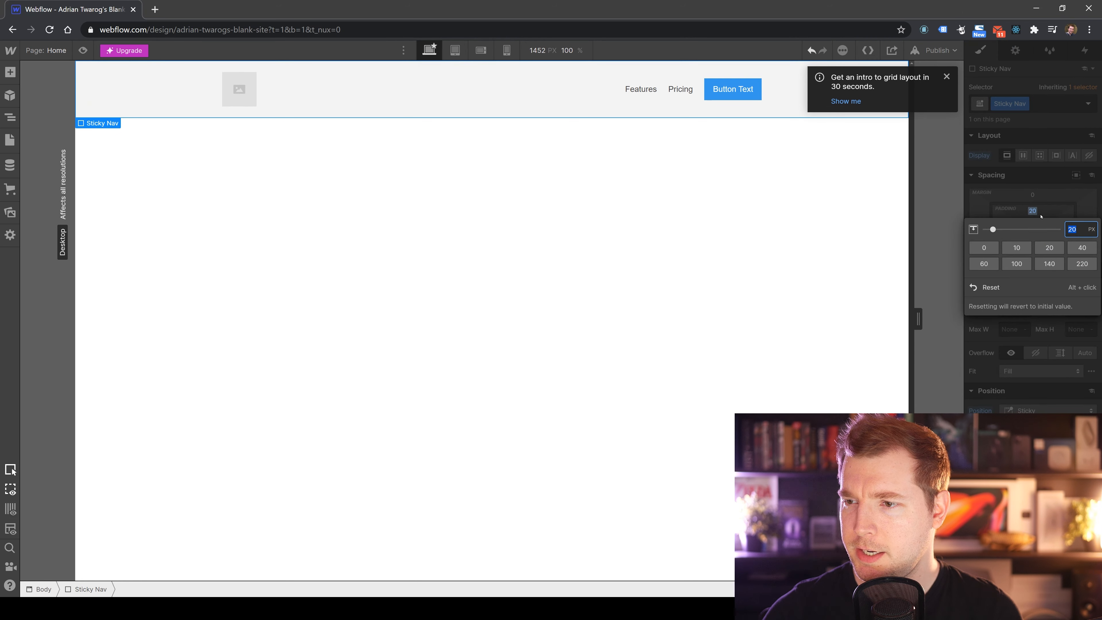
left_click(1024, 243)
left_click(1027, 189)
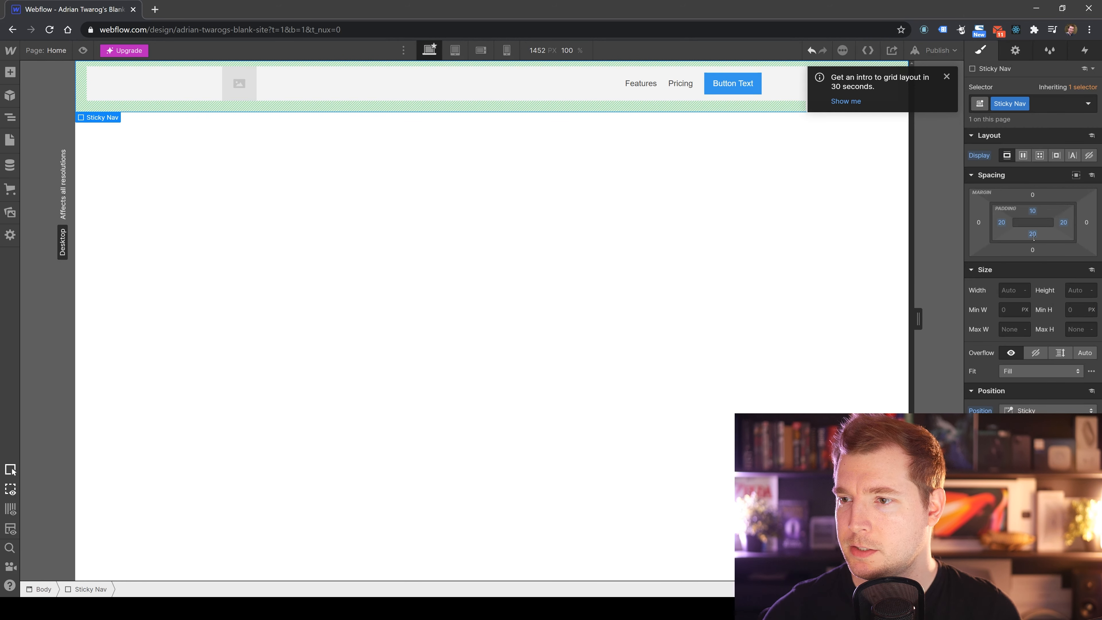
left_click(1032, 235)
left_click(1016, 271)
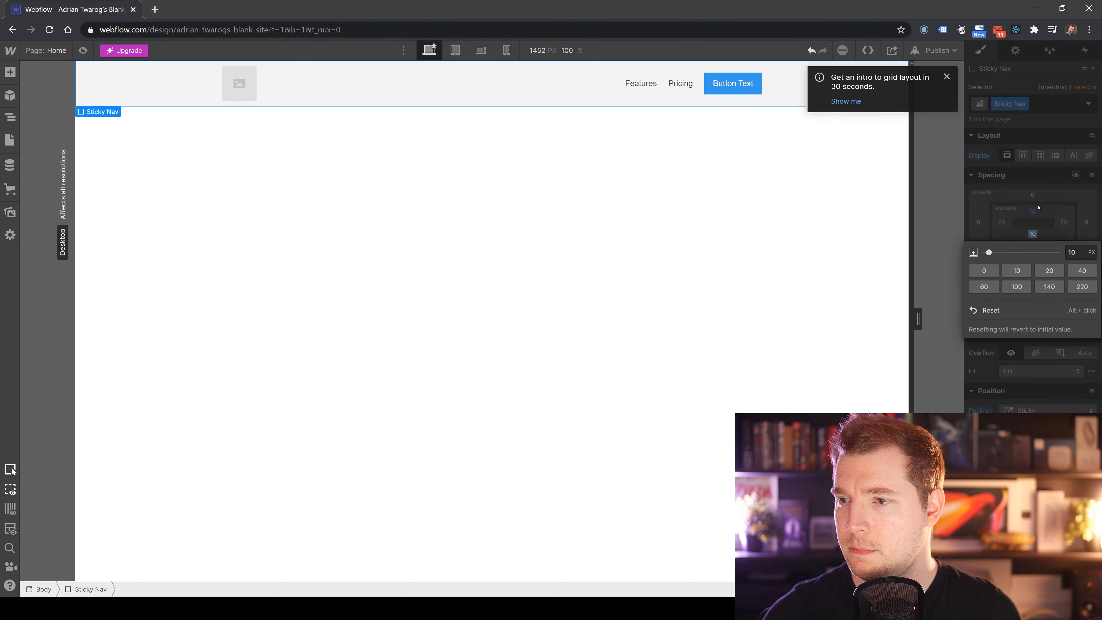
left_click(741, 208)
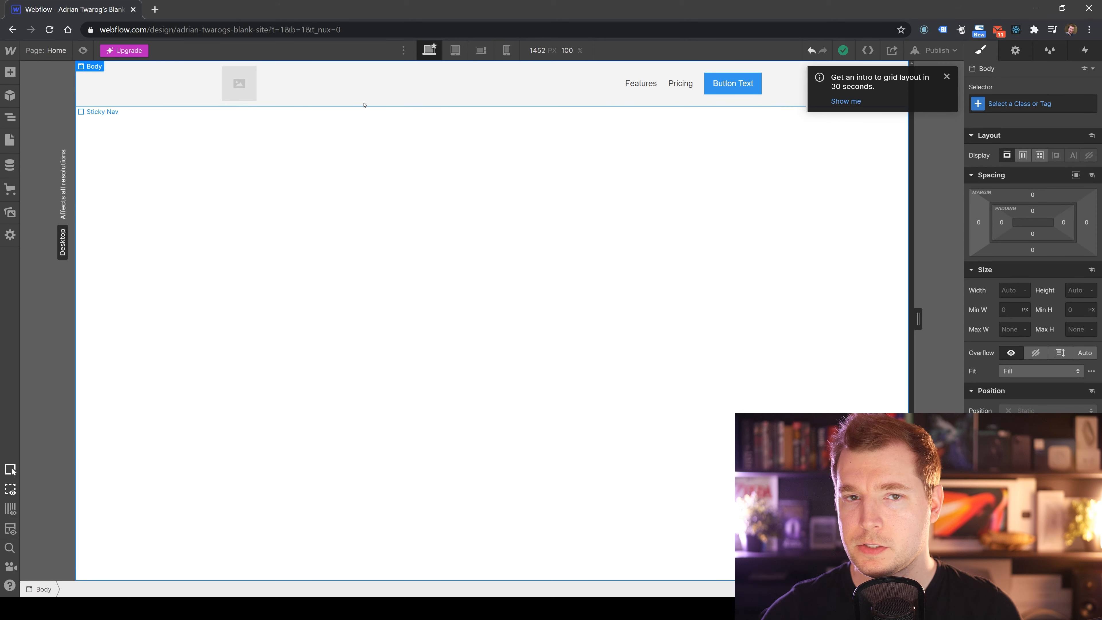
Dismiss the grid intro notice and set the Sticky Nav's width to 500 px.
left_click(173, 91)
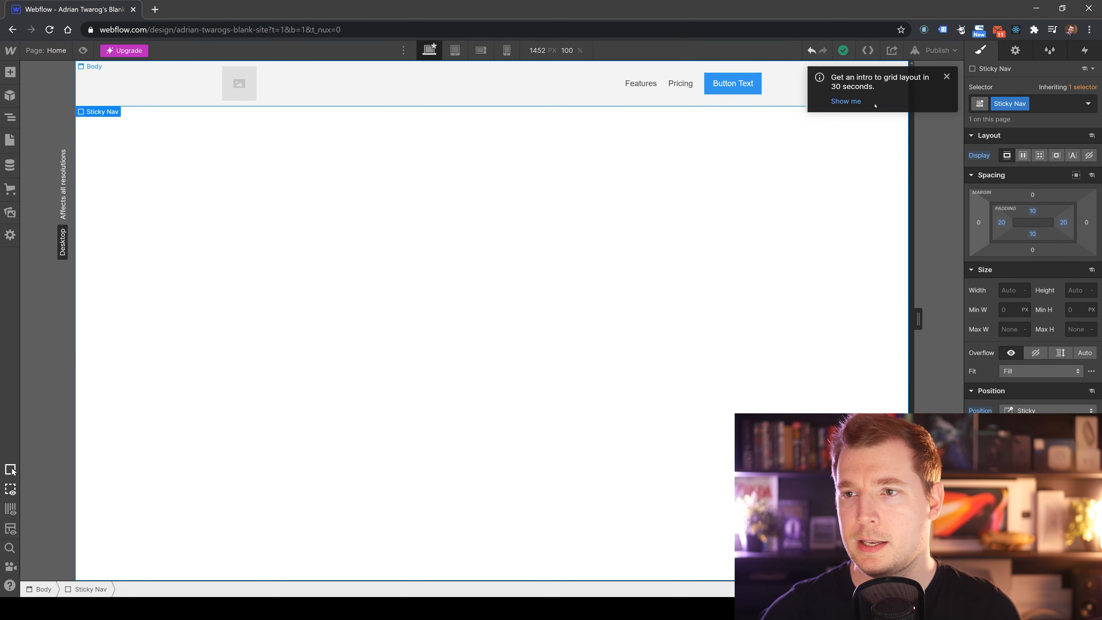
left_click(947, 78)
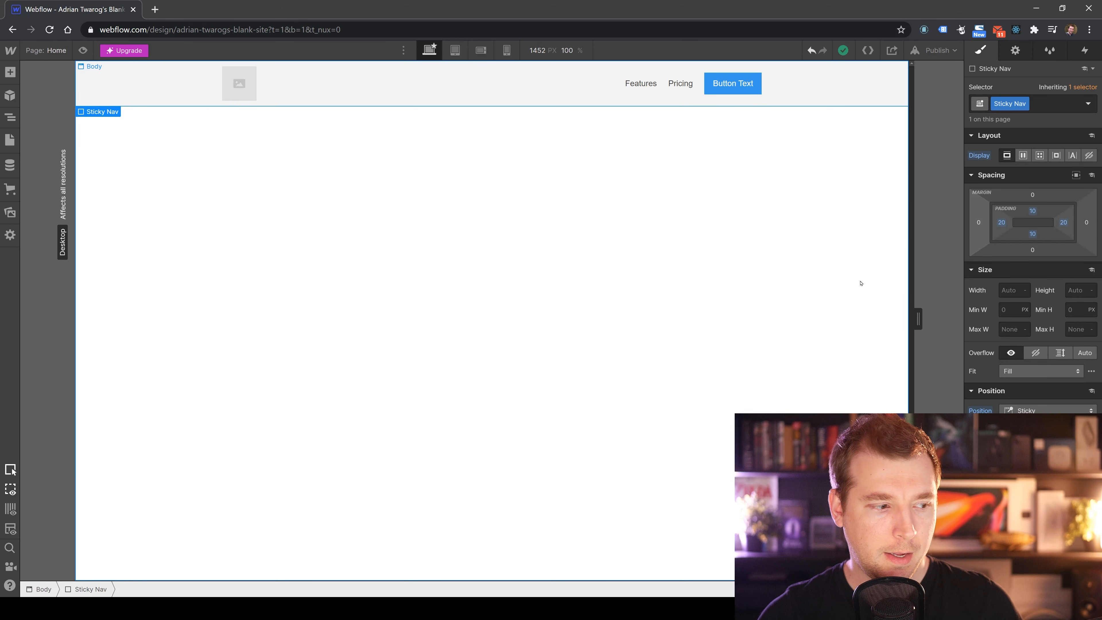
left_click(1024, 290)
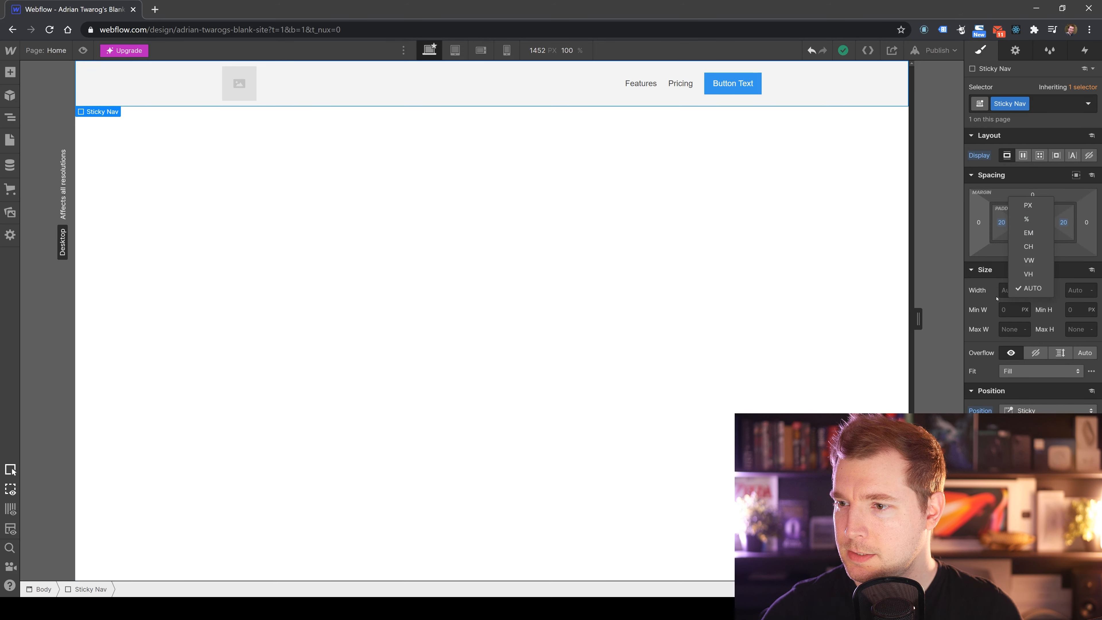
left_click(1003, 289)
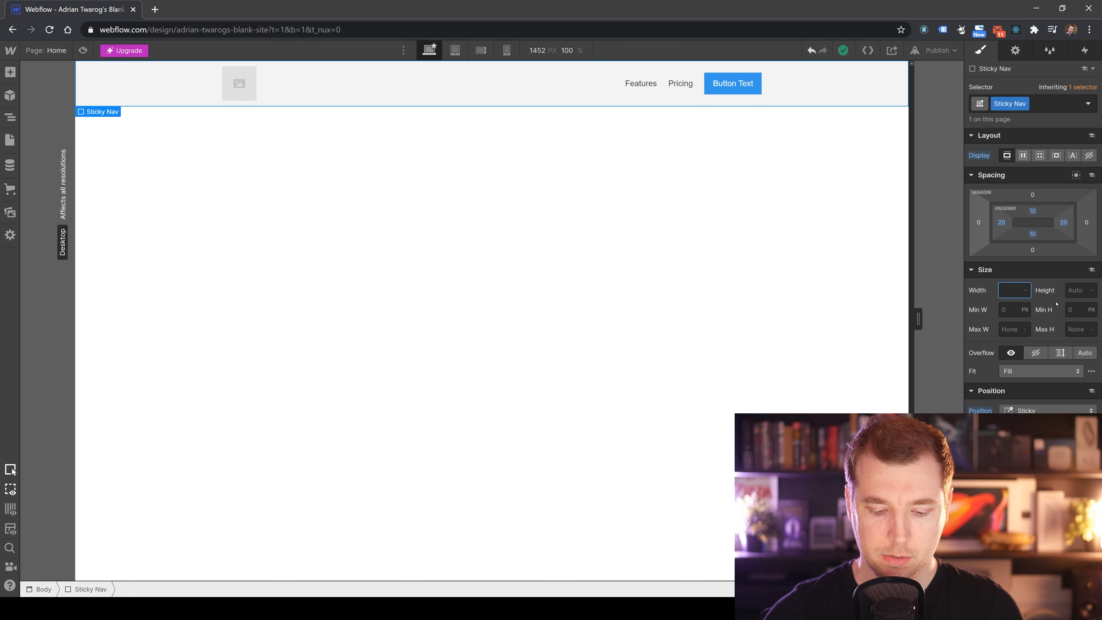
key("Return")
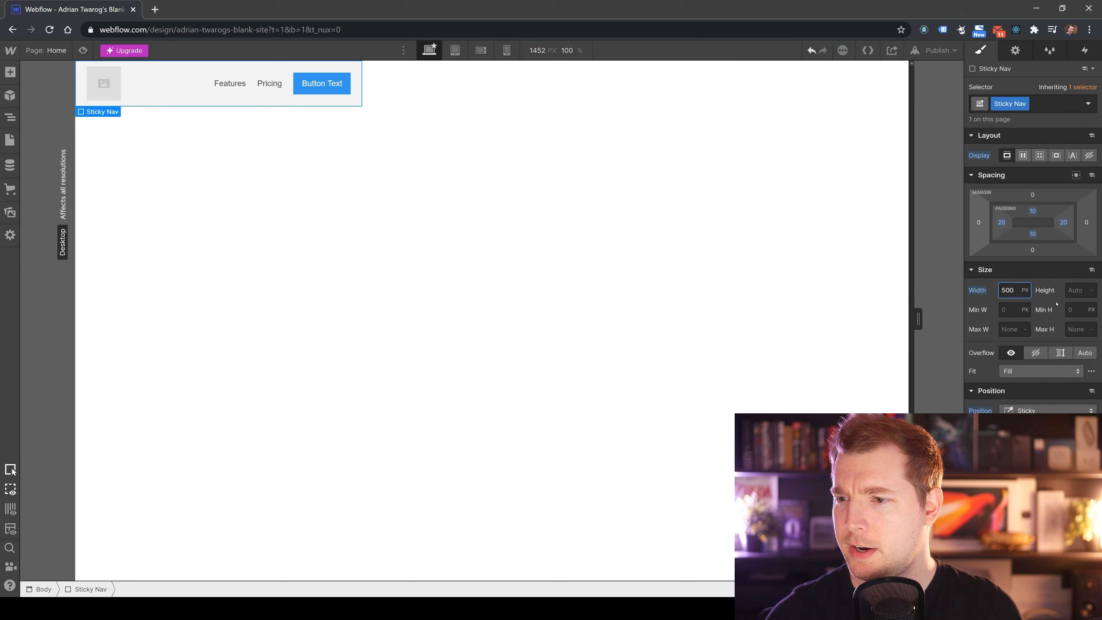
left_click(683, 246)
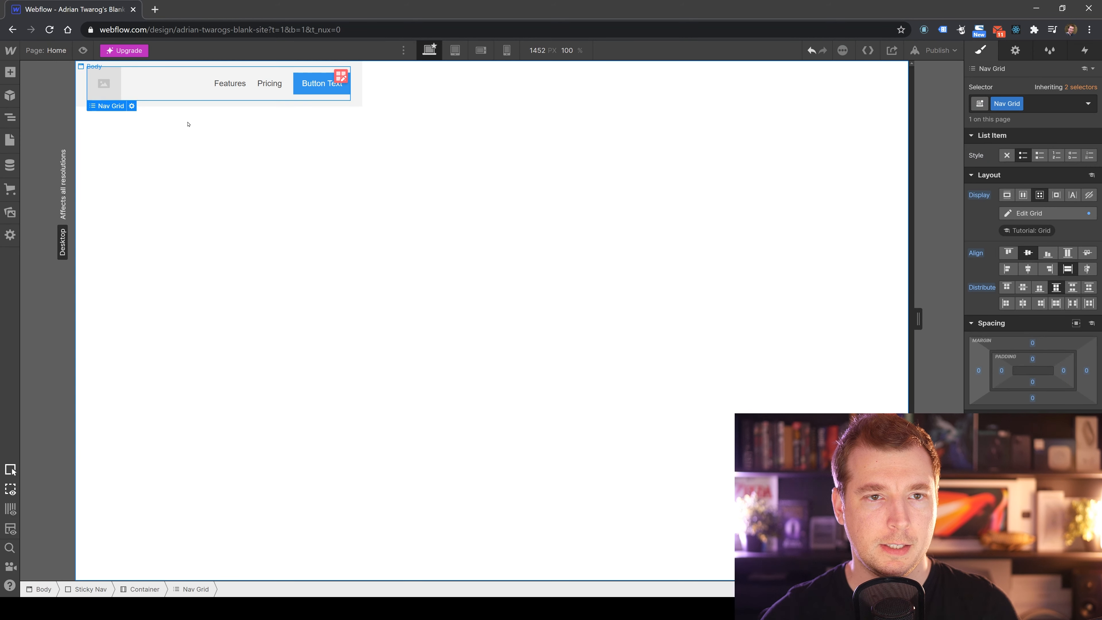
left_click(356, 102)
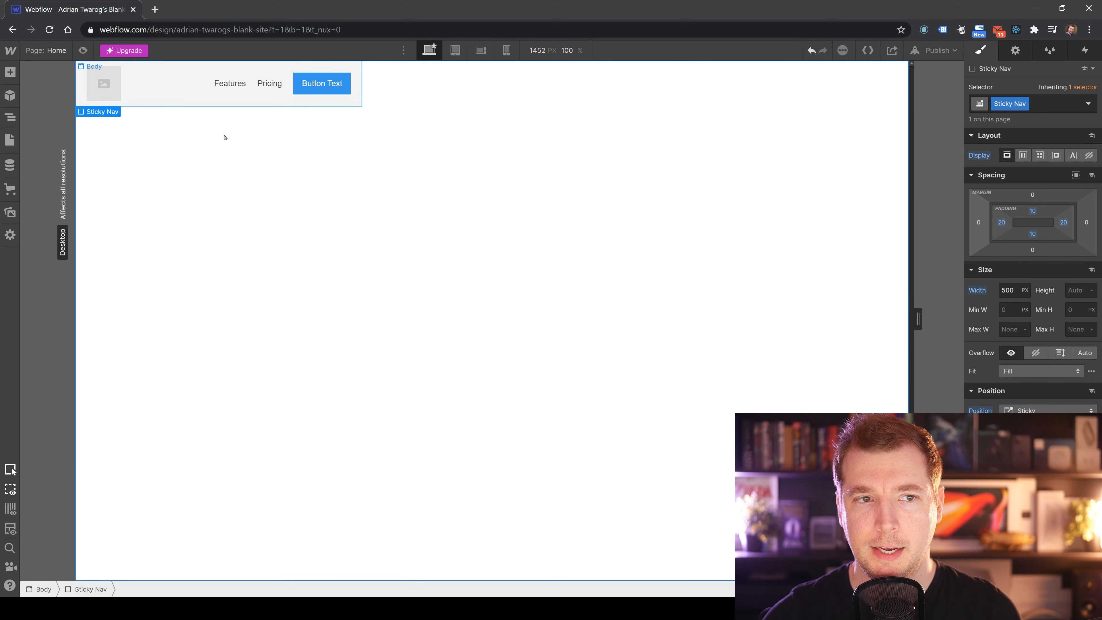
Change the Sticky Nav's width to 75.
left_click(1025, 290)
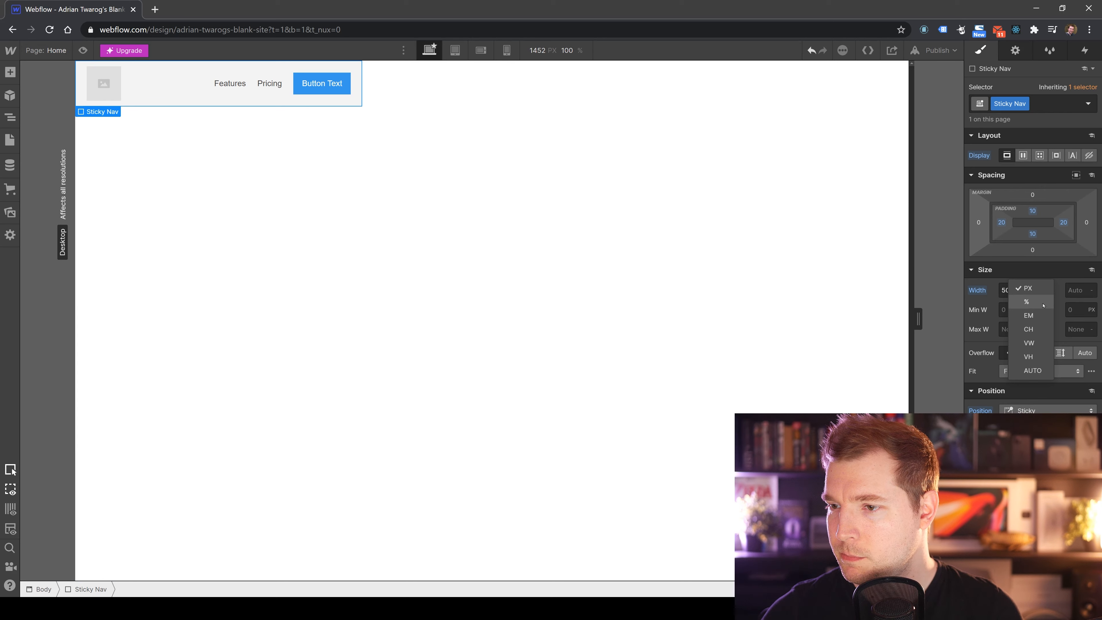
left_click(1007, 290)
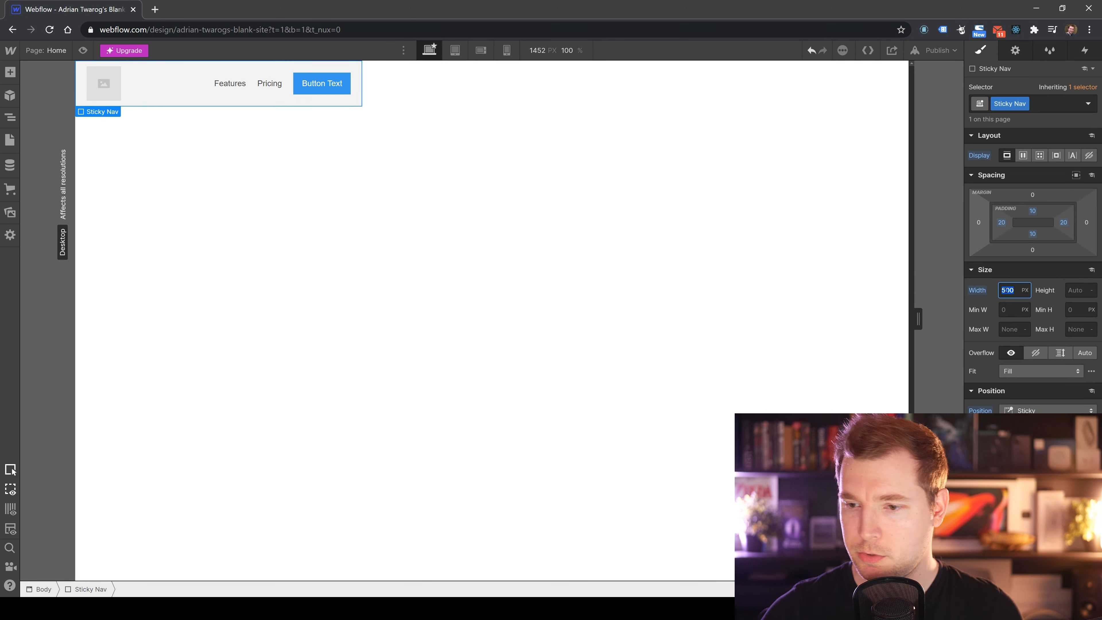
key("BackSpace")
type("75")
key("Return")
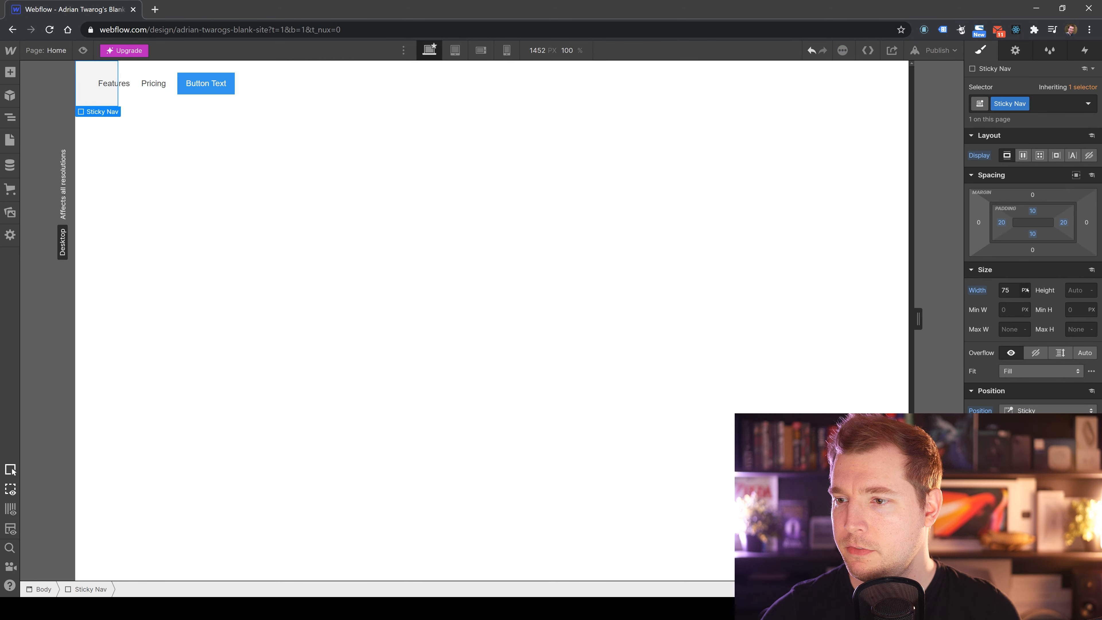
Switch the Sticky Nav's width unit to VW, then clear the selection.
left_click(1027, 290)
left_click(1030, 315)
left_click(396, 173)
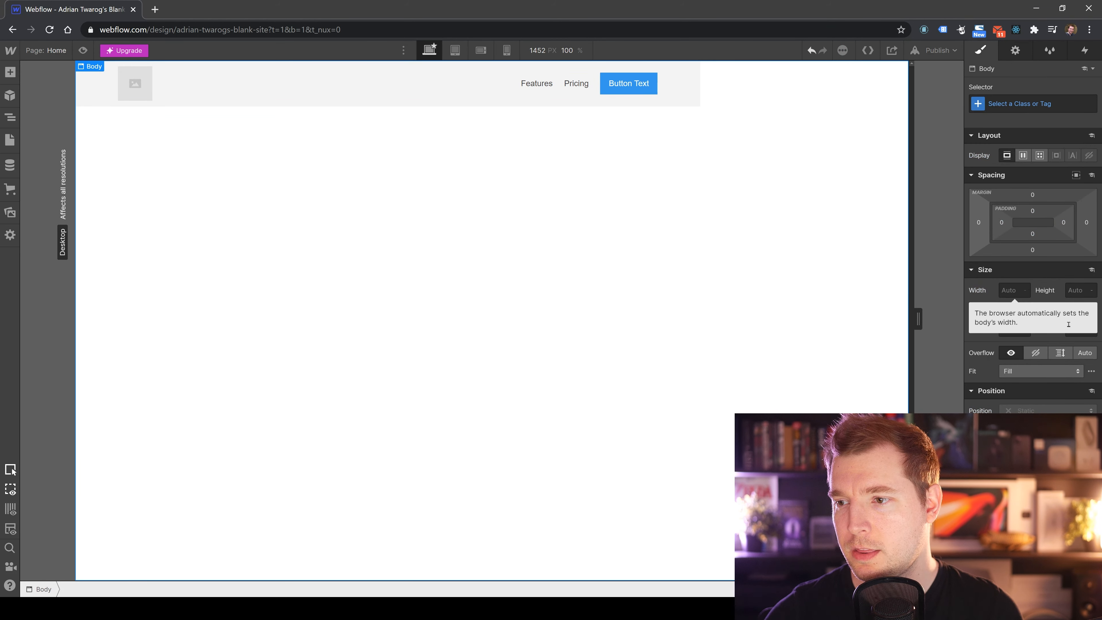
key("Escape")
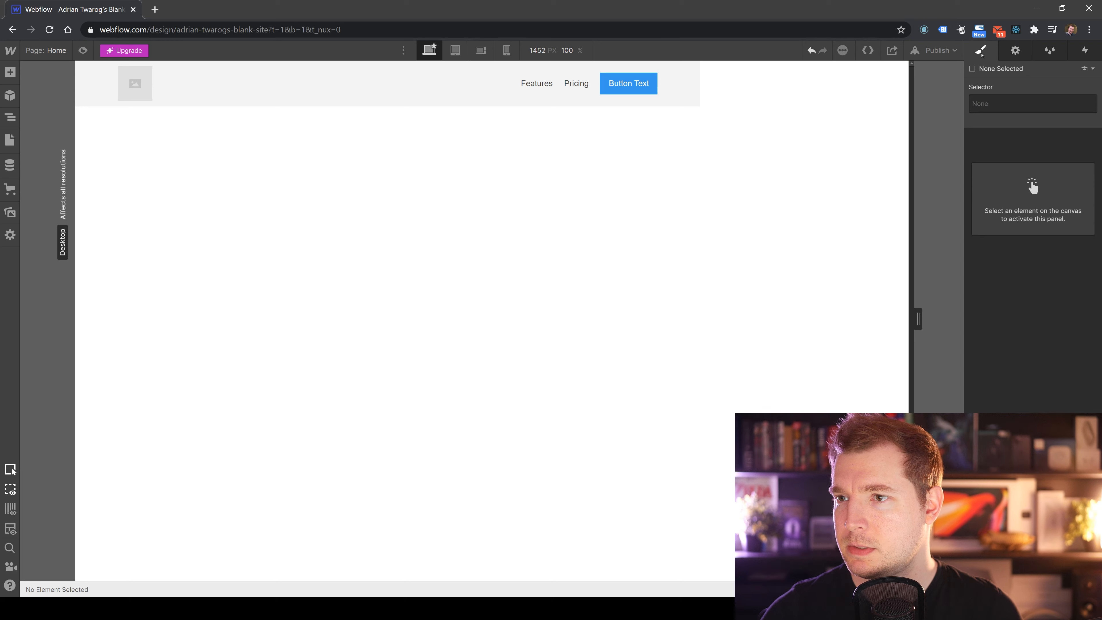
Open the Element Settings tab and select the Sticky Nav to view its header settings.
left_click(1014, 52)
left_click(755, 125)
left_click(694, 89)
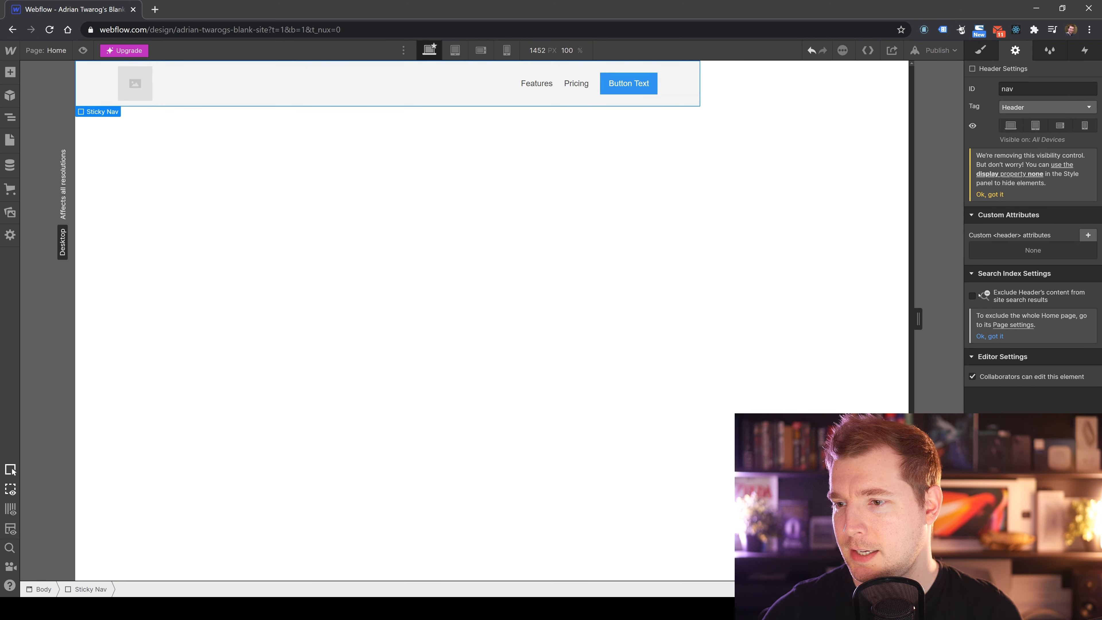
Return to the style settings and set the Sticky Nav's width to Auto.
left_click(980, 50)
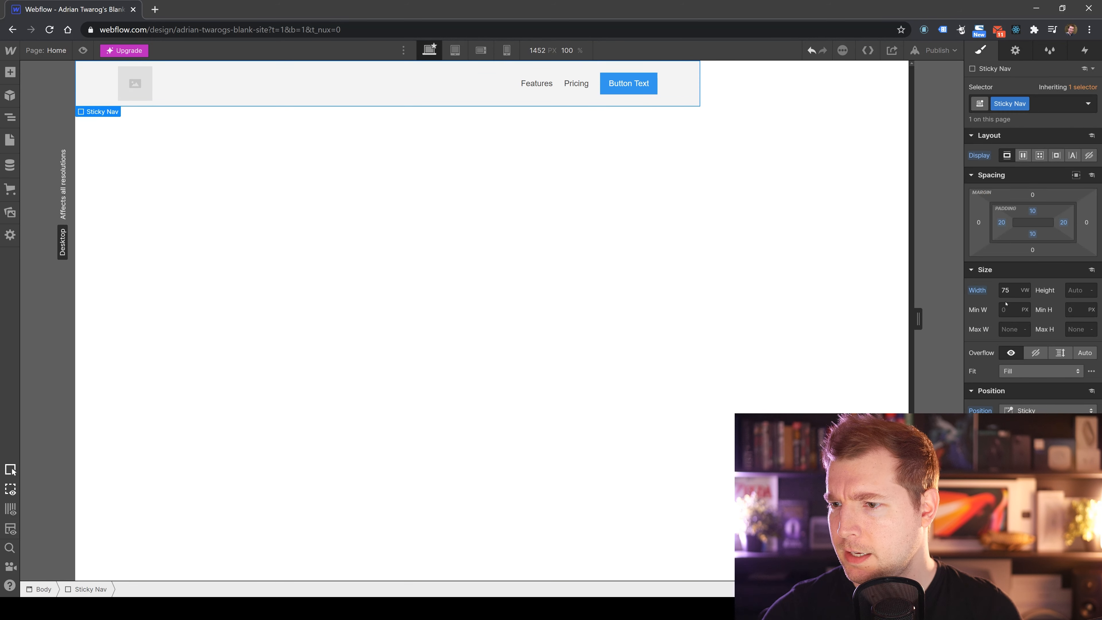
left_click(1031, 292)
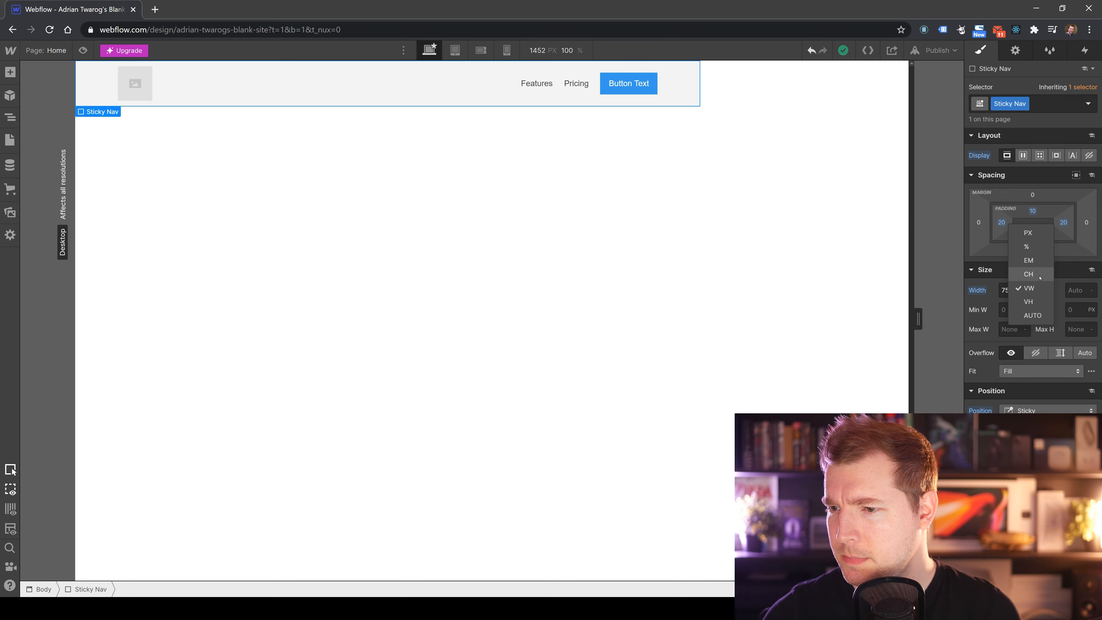
left_click(1032, 315)
left_click(1029, 293)
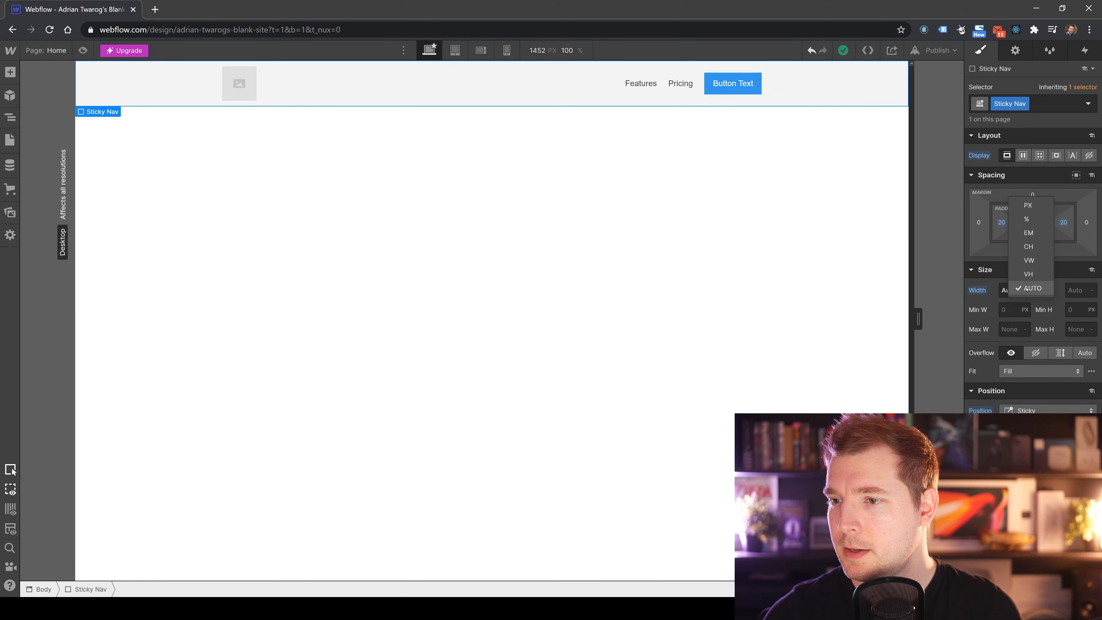
left_click(1033, 290)
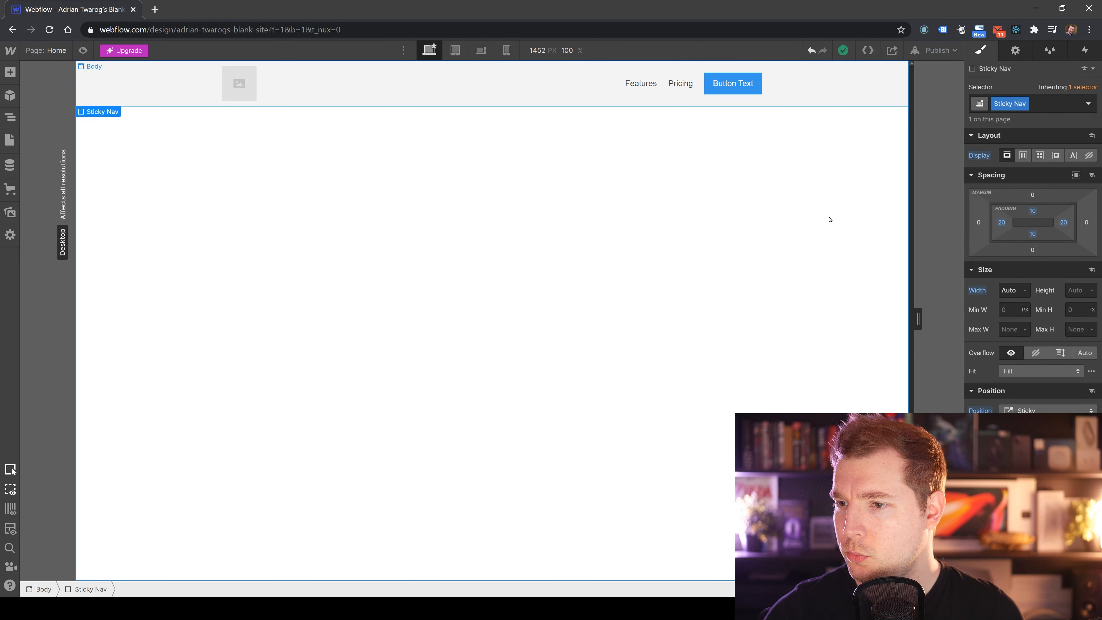
Examine the Sticky Nav's Fit options and image position settings.
scroll(1027, 235, "down", 3)
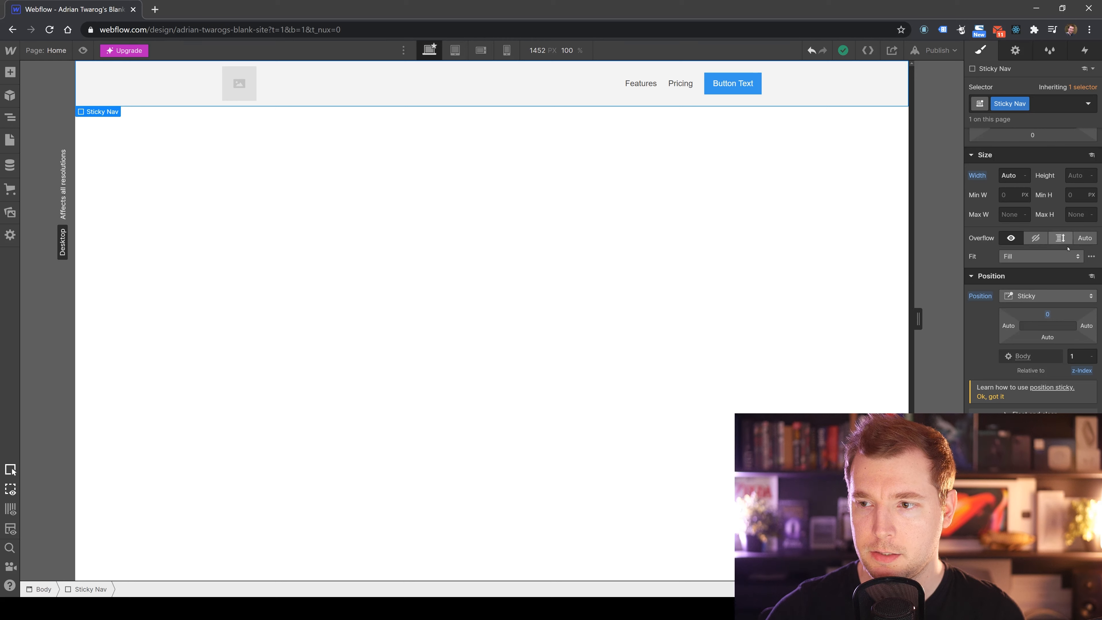
left_click(1031, 256)
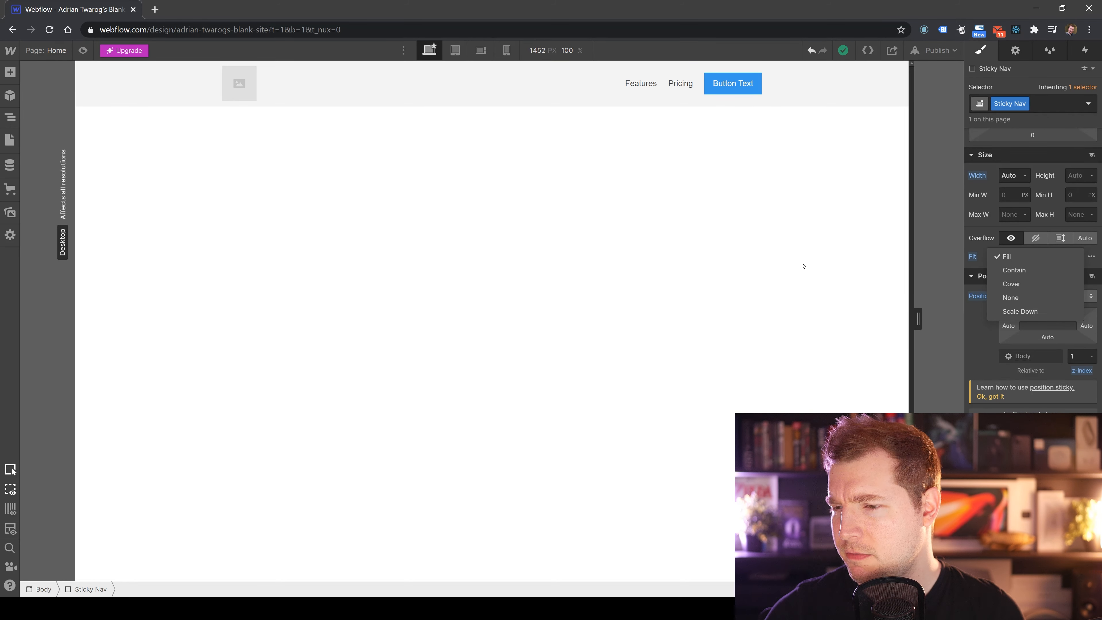
left_click(775, 229)
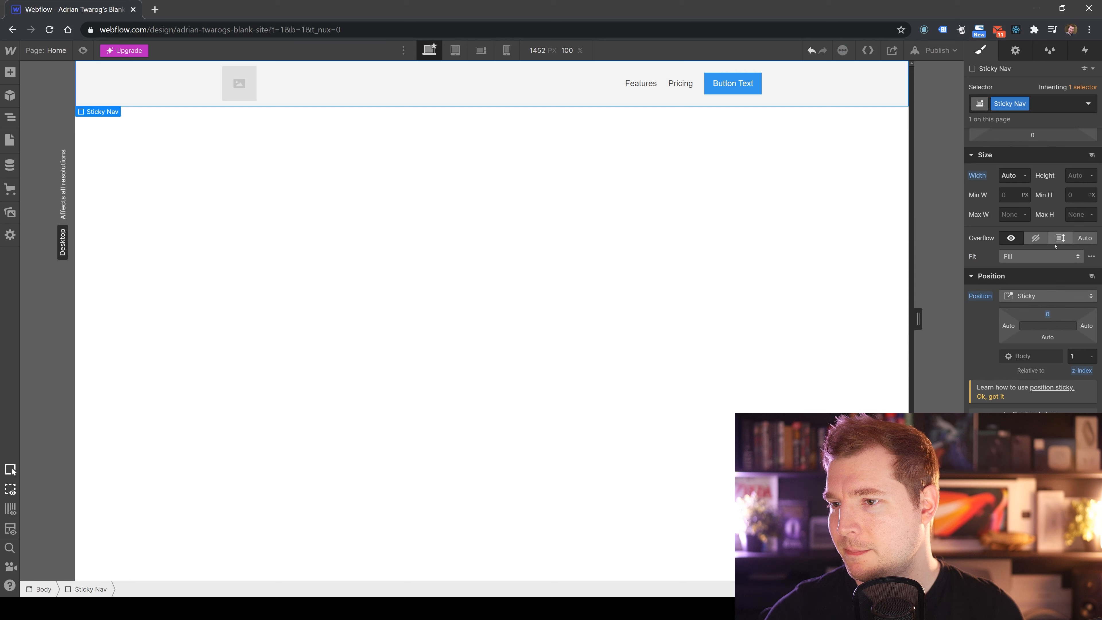
left_click(1091, 256)
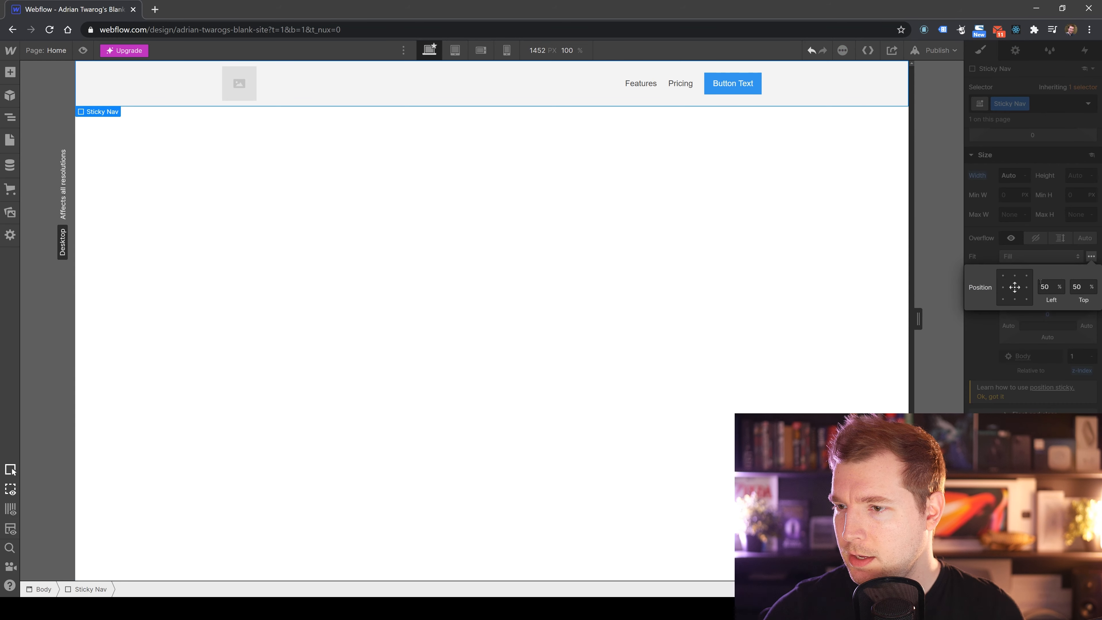
left_click(829, 243)
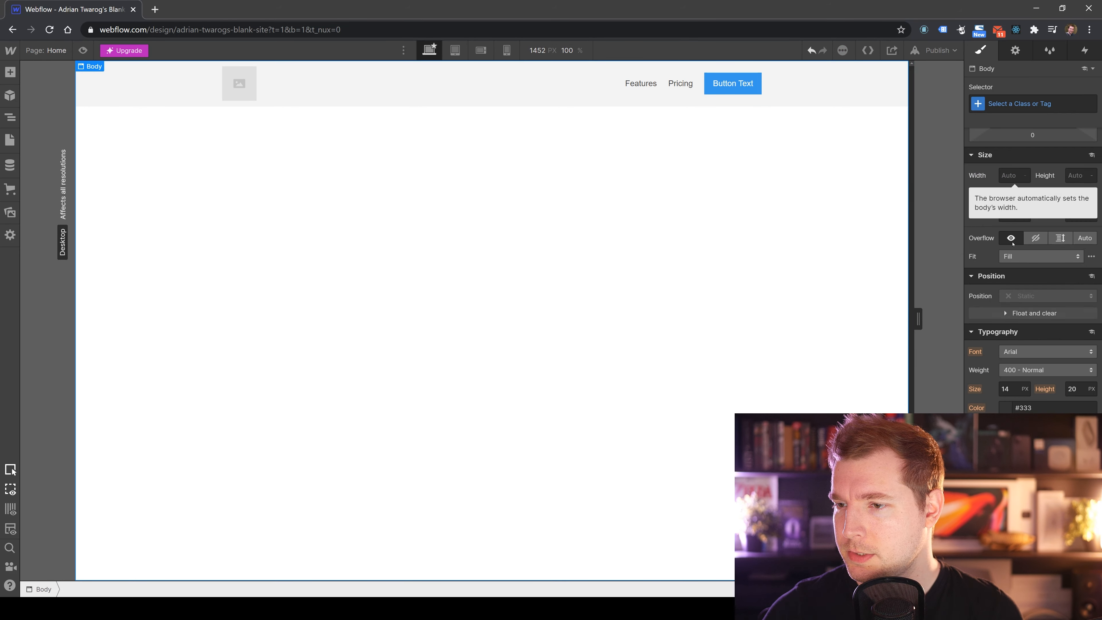
Try setting the page body's background colour to black, then undo it.
scroll(1028, 322, "down", 3)
scroll(999, 271, "up", 3)
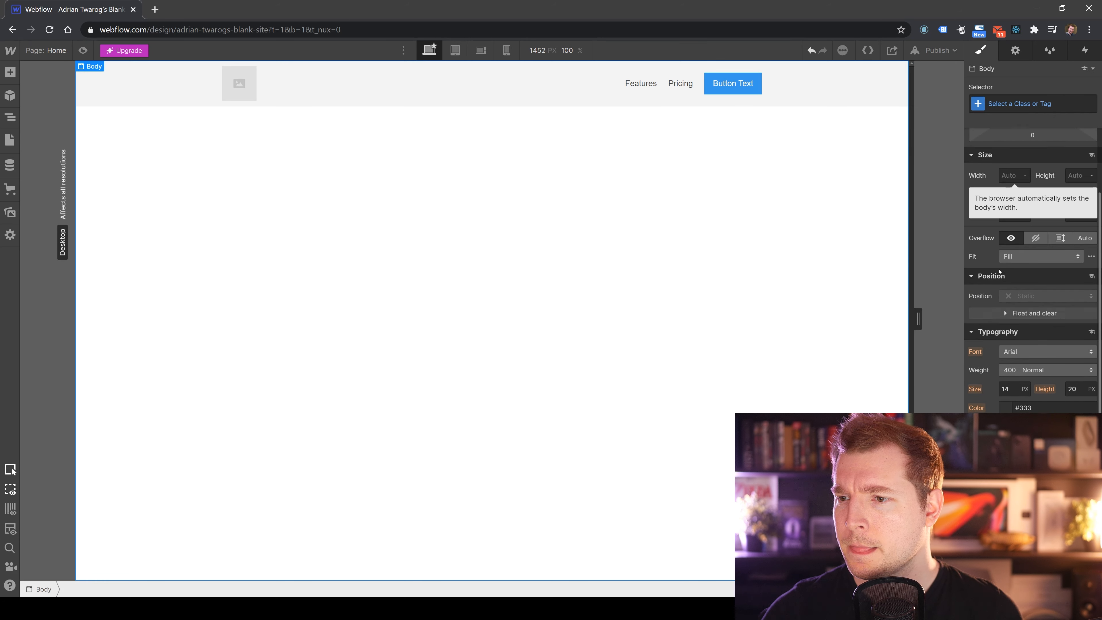
mouse_move(1050, 295)
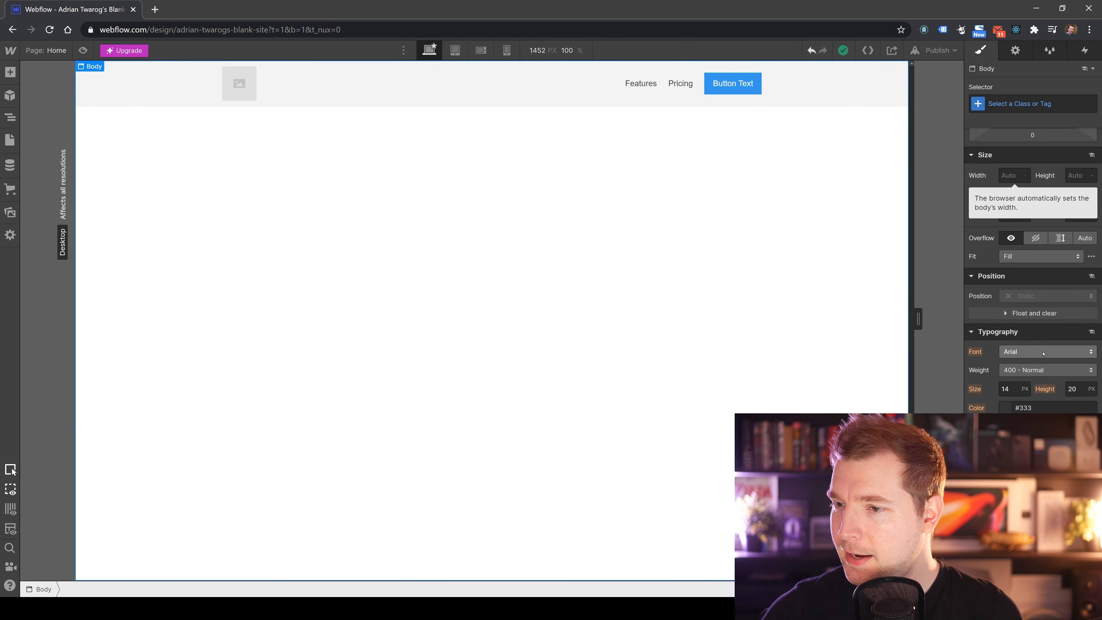
scroll(1006, 333, "down", 5)
scroll(1006, 332, "up", 3)
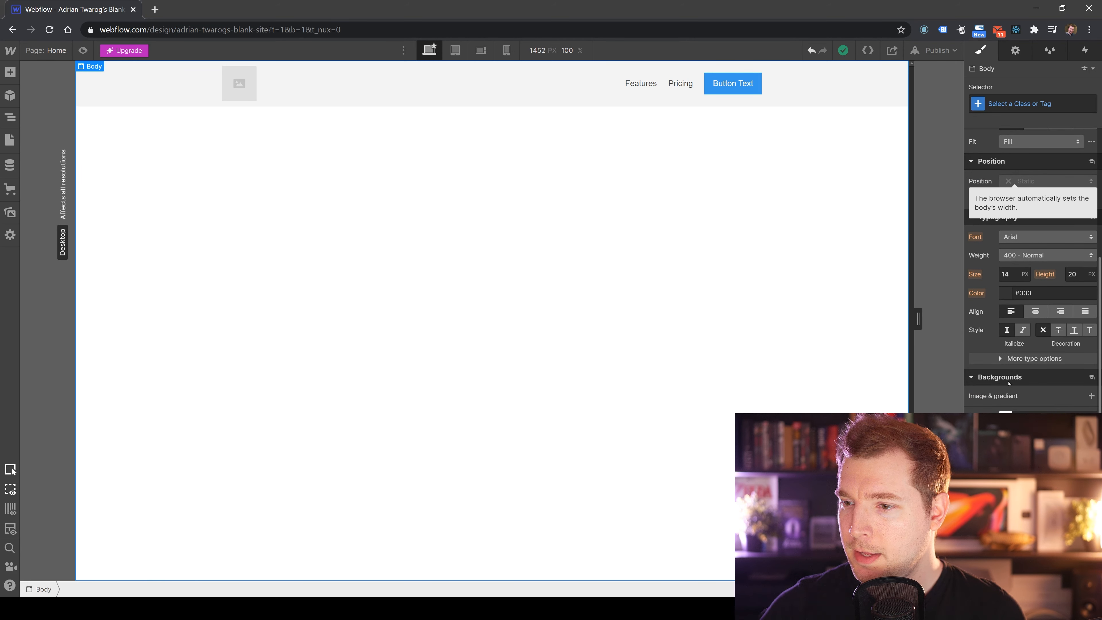
scroll(1001, 407, "down", 3)
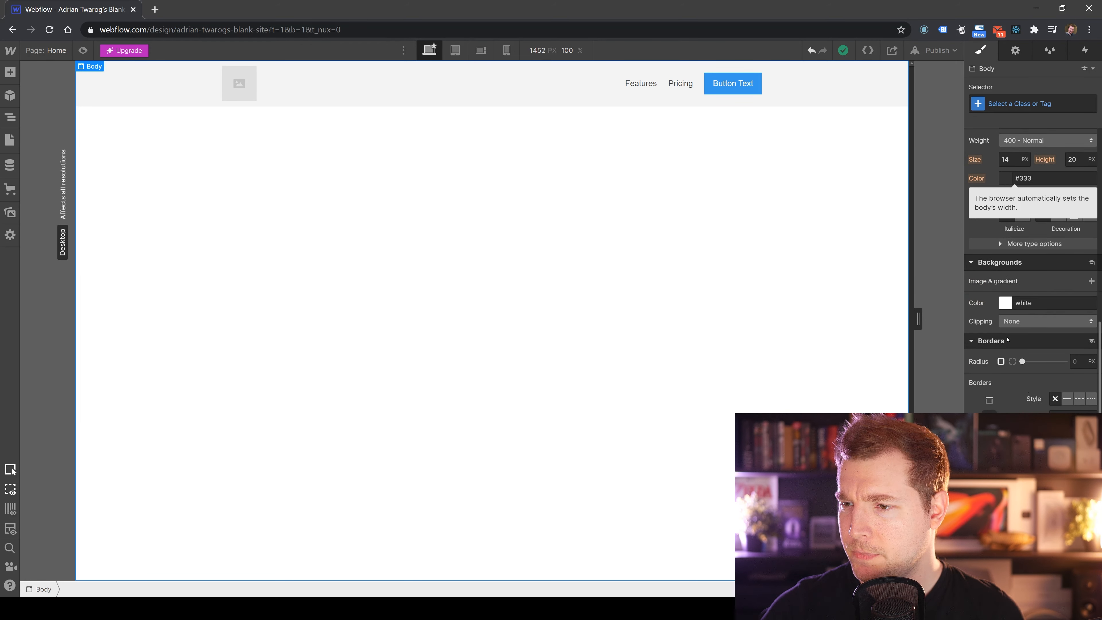
left_click(1006, 302)
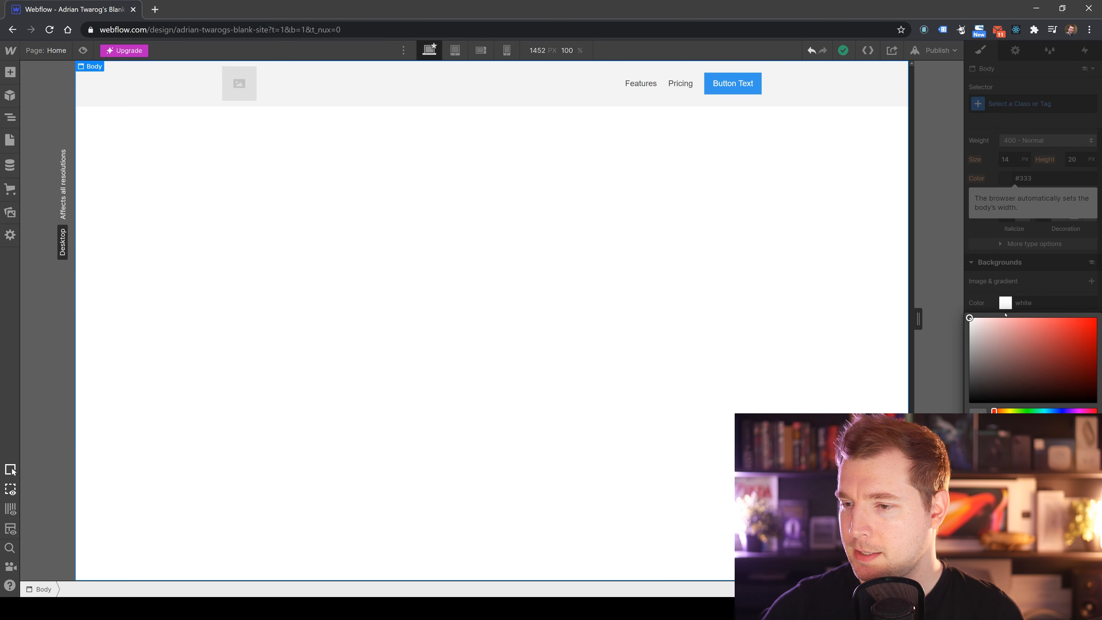
left_click_drag(1005, 319, 967, 406)
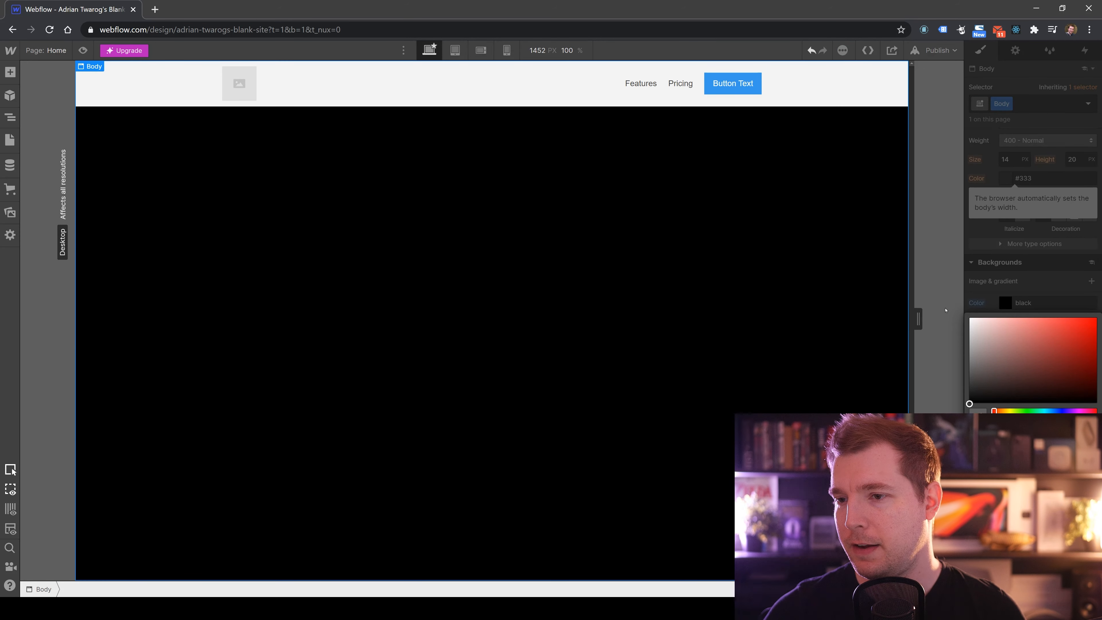
key("ctrl+z")
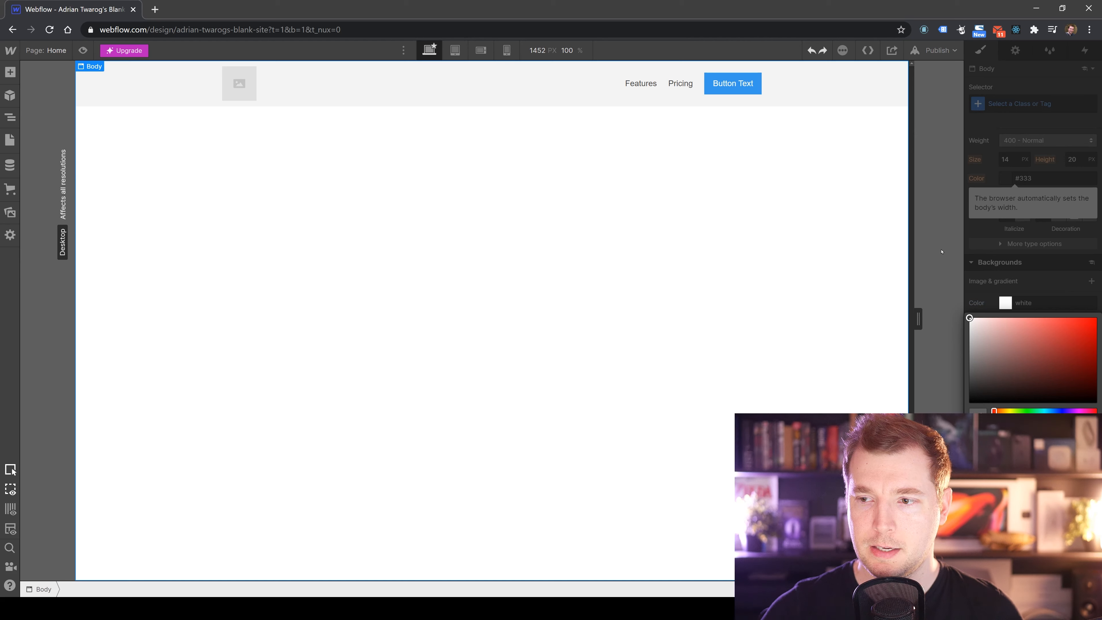
Add a background layer to the Sticky Nav and switch it between linear gradient, radial gradient and solid colour.
left_click(844, 76)
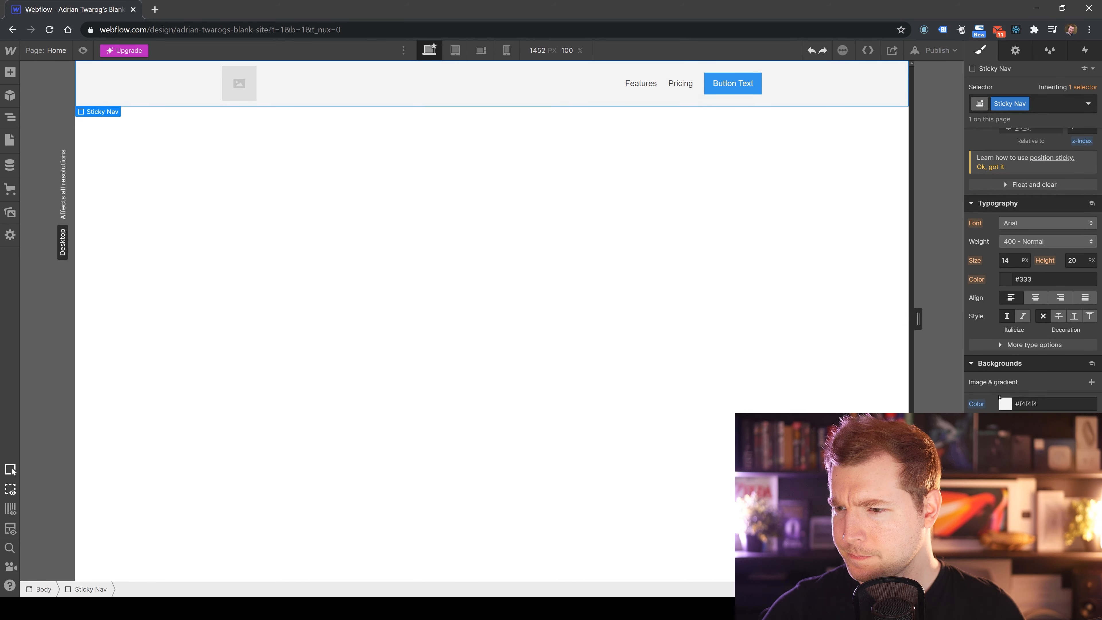
scroll(999, 387, "down", 3)
scroll(996, 289, "up", 9)
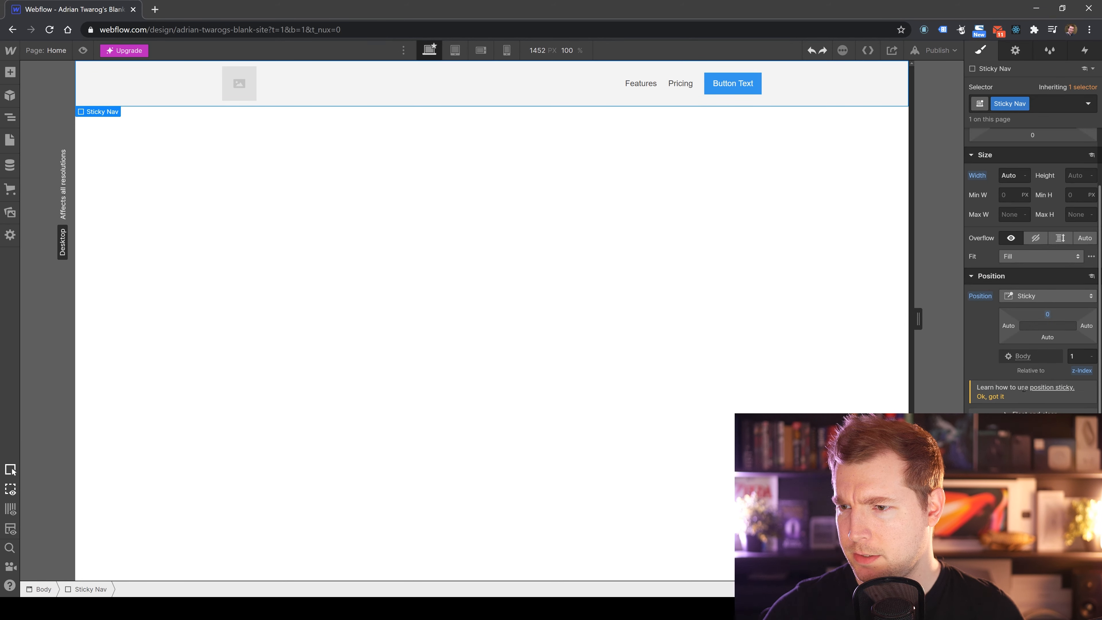
scroll(1027, 395, "down", 6)
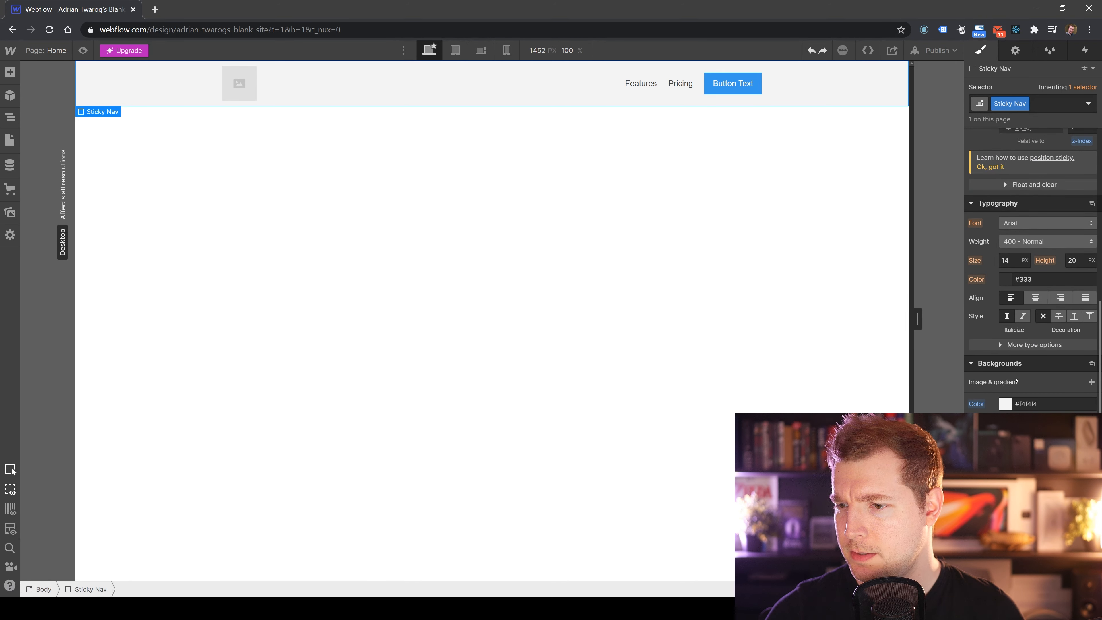
left_click(1090, 381)
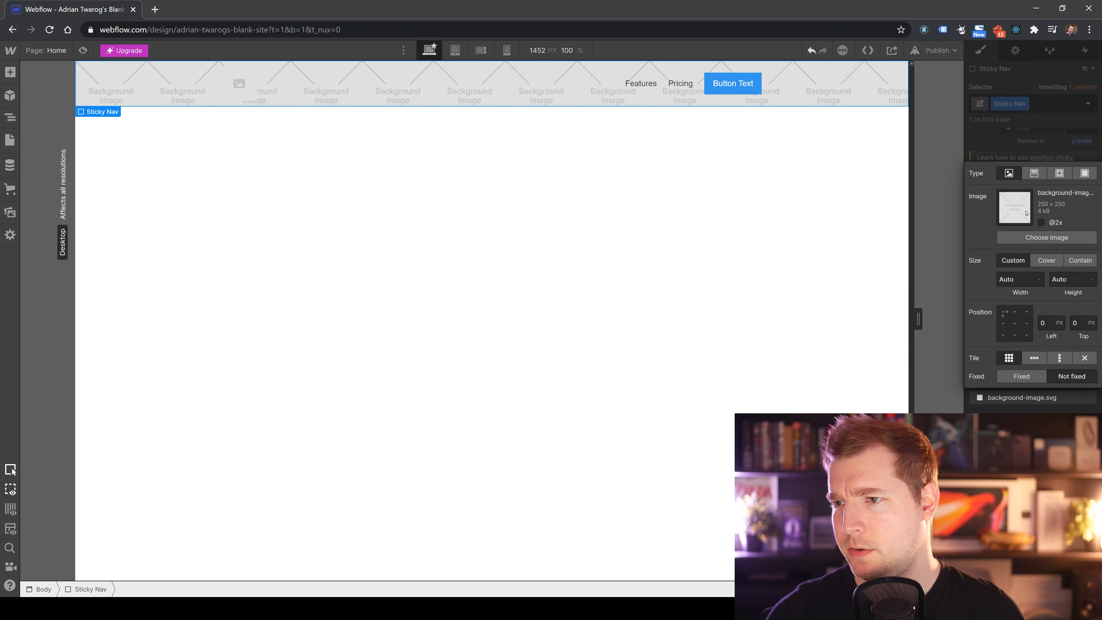
left_click(1034, 173)
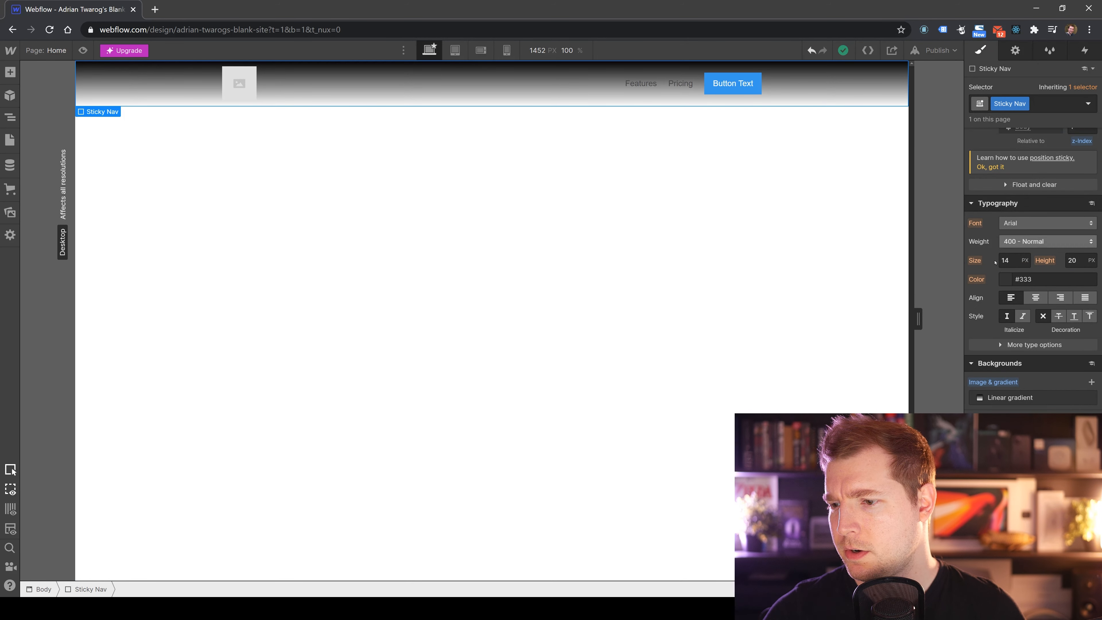
left_click(989, 402)
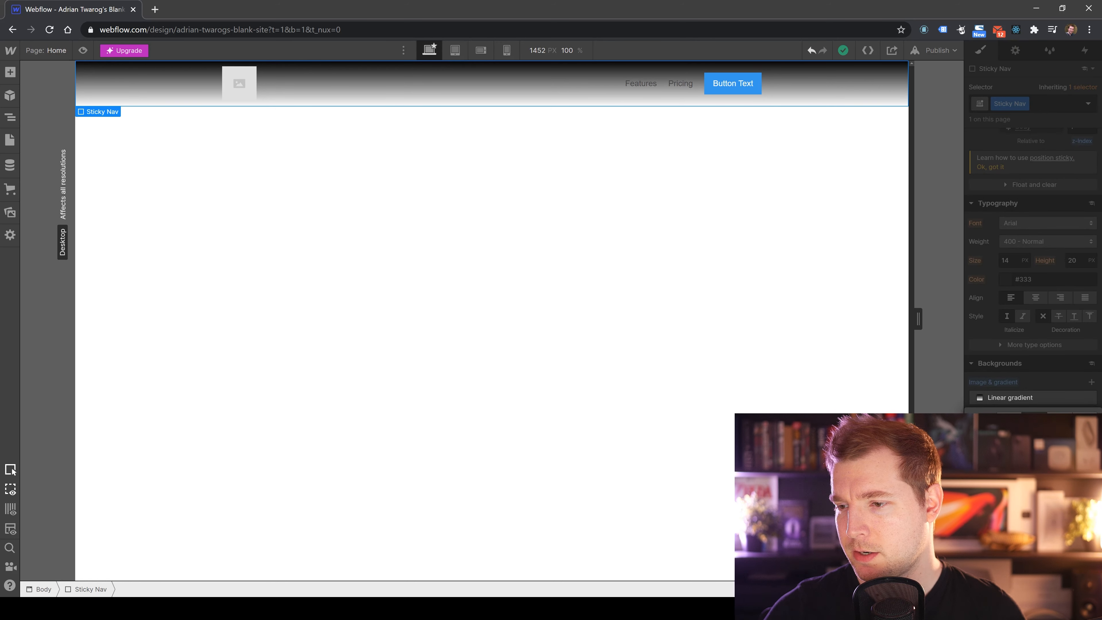
left_click(1059, 419)
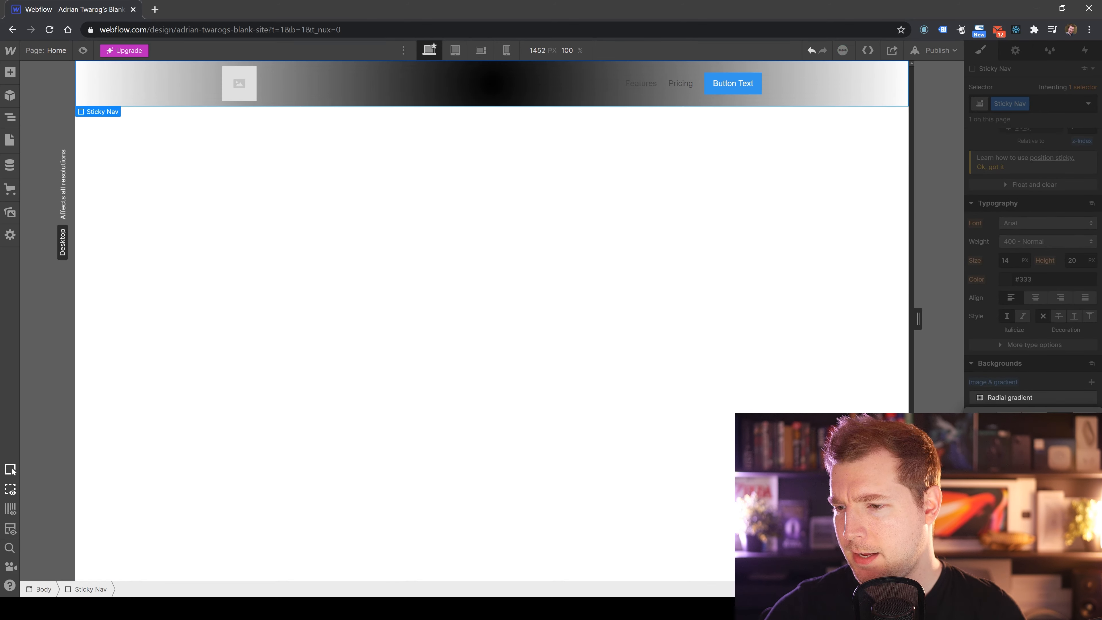
left_click(1084, 419)
Set the Sticky Nav's background overlay colour to black #000000 at 100 alpha.
left_click(1004, 440)
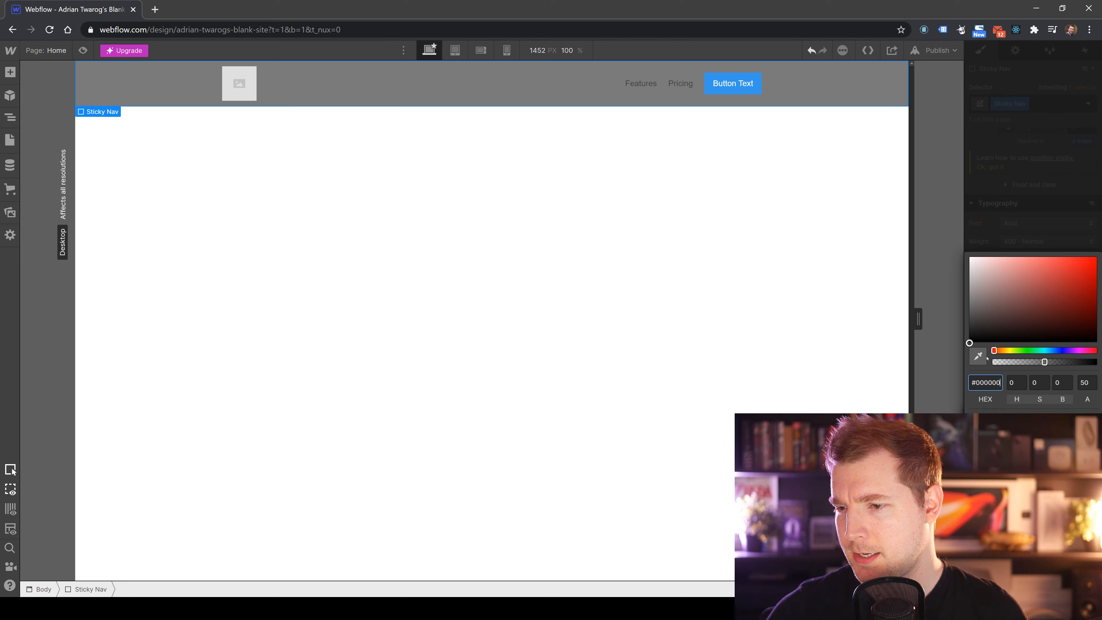
left_click_drag(986, 317, 937, 377)
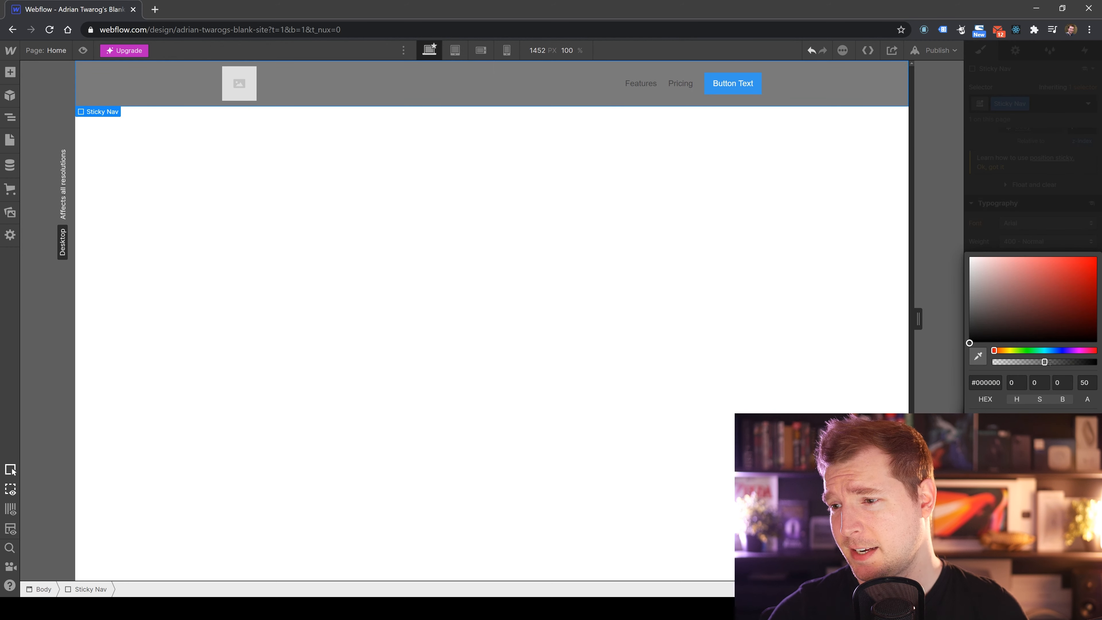
left_click_drag(1044, 362, 1094, 361)
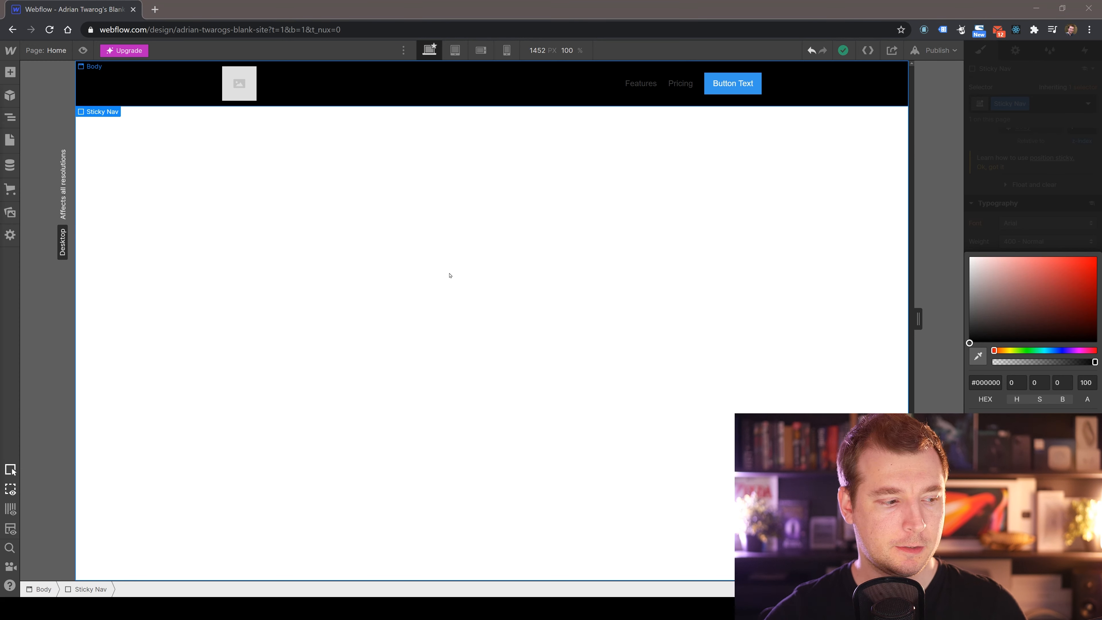
left_click(876, 319)
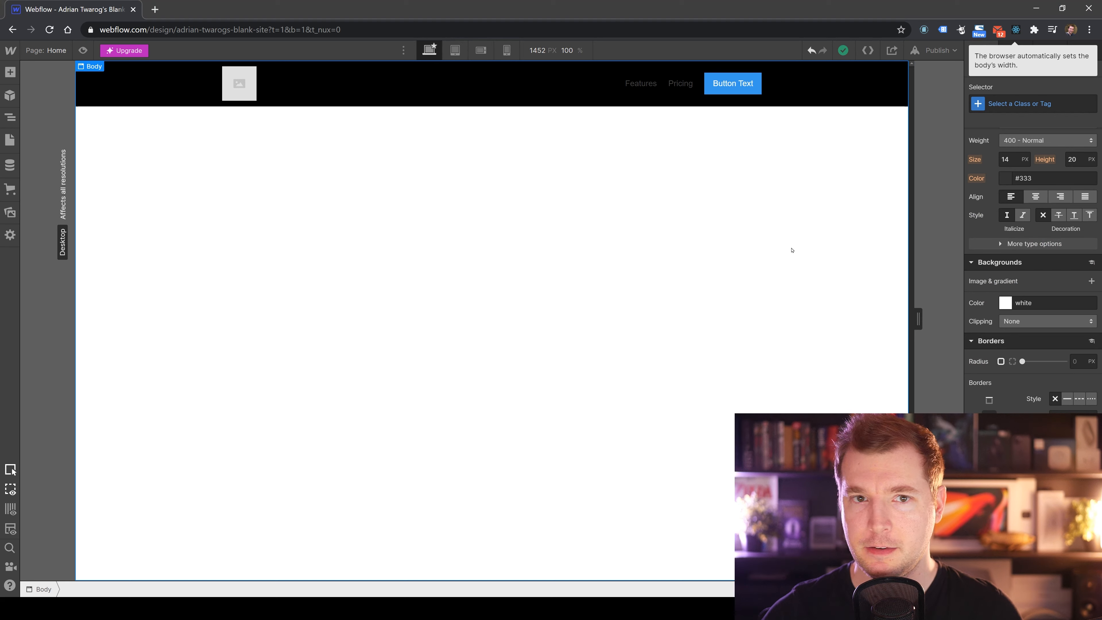
Undo the Sticky Nav's background layer changes.
key("ctrl+z")
key("ctrl+z")
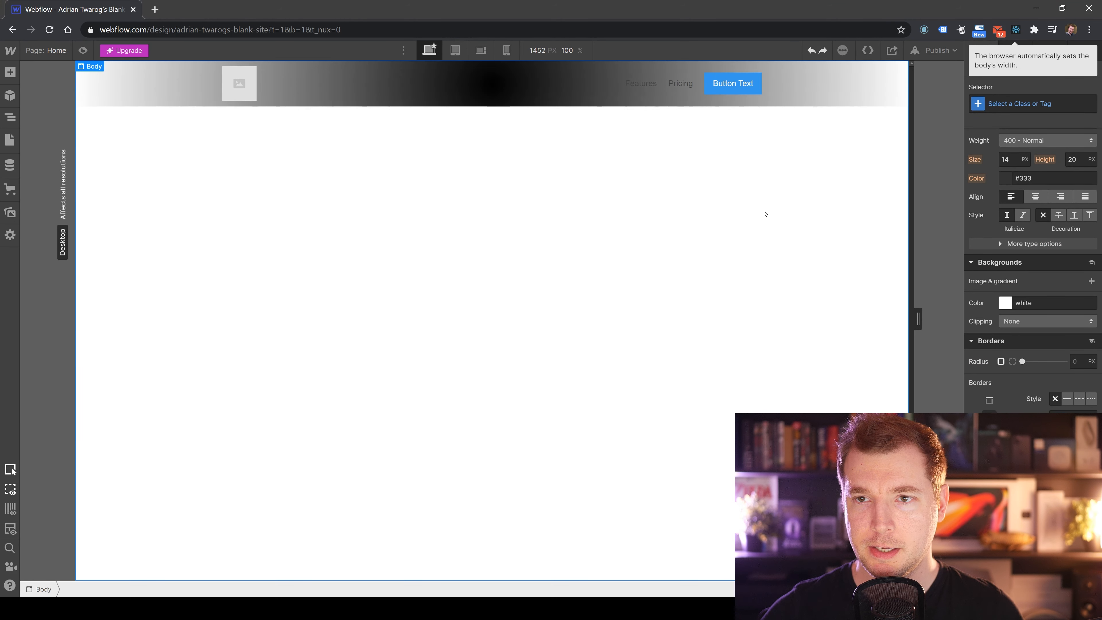
key("ctrl+z")
key("ctrl+z")
key("ctrl+z")
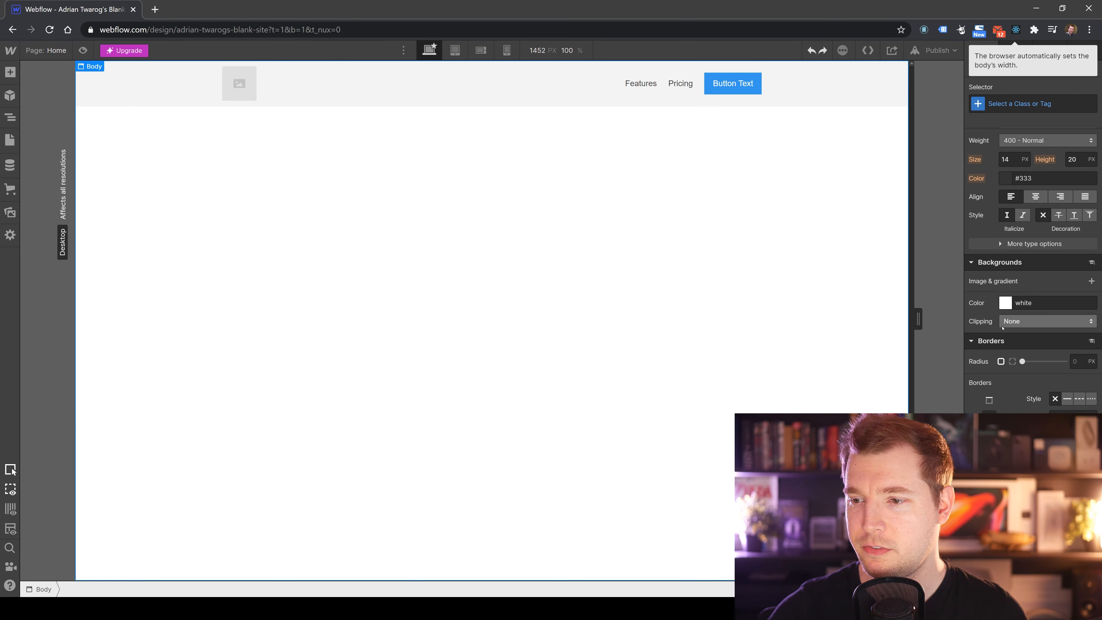
Set the body's border radius to 0 and its border style to dashed.
left_click_drag(1023, 361, 993, 365)
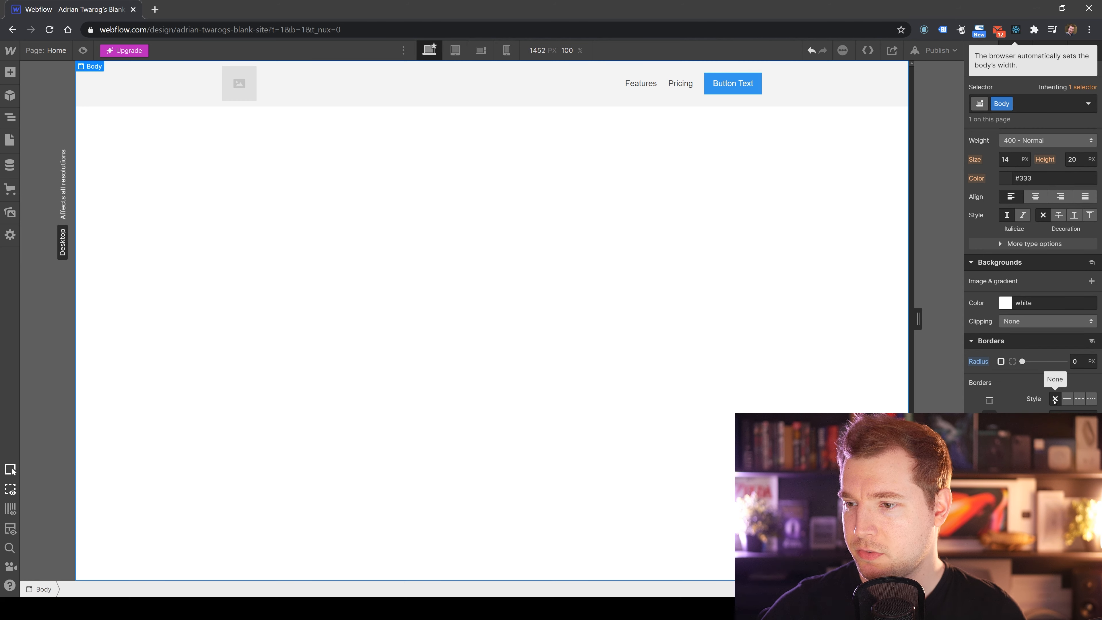
left_click(1067, 399)
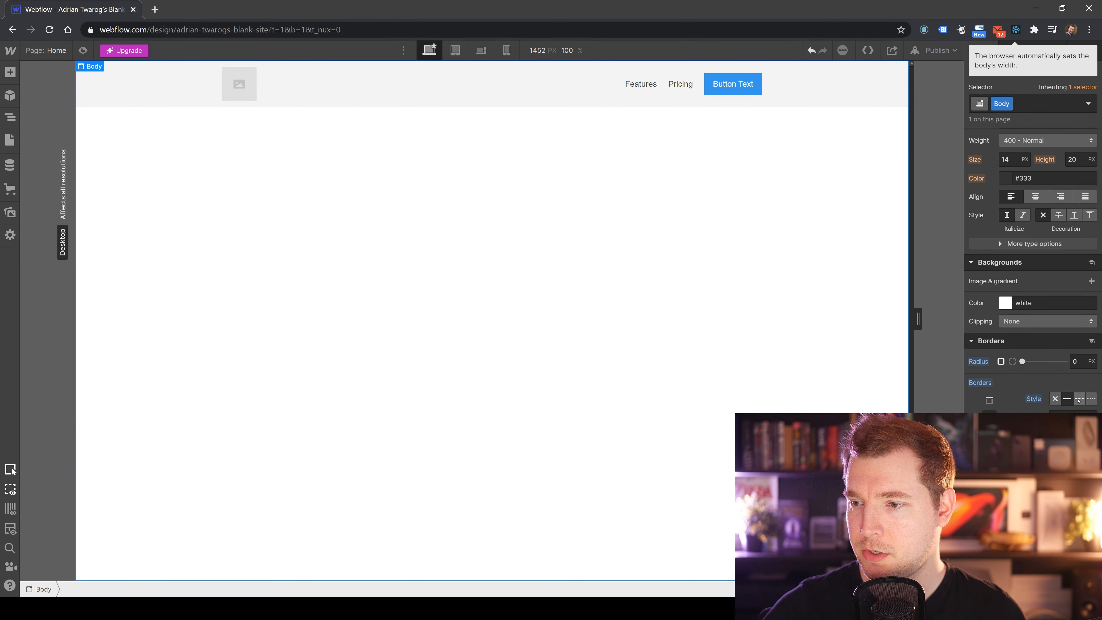
left_click(1079, 400)
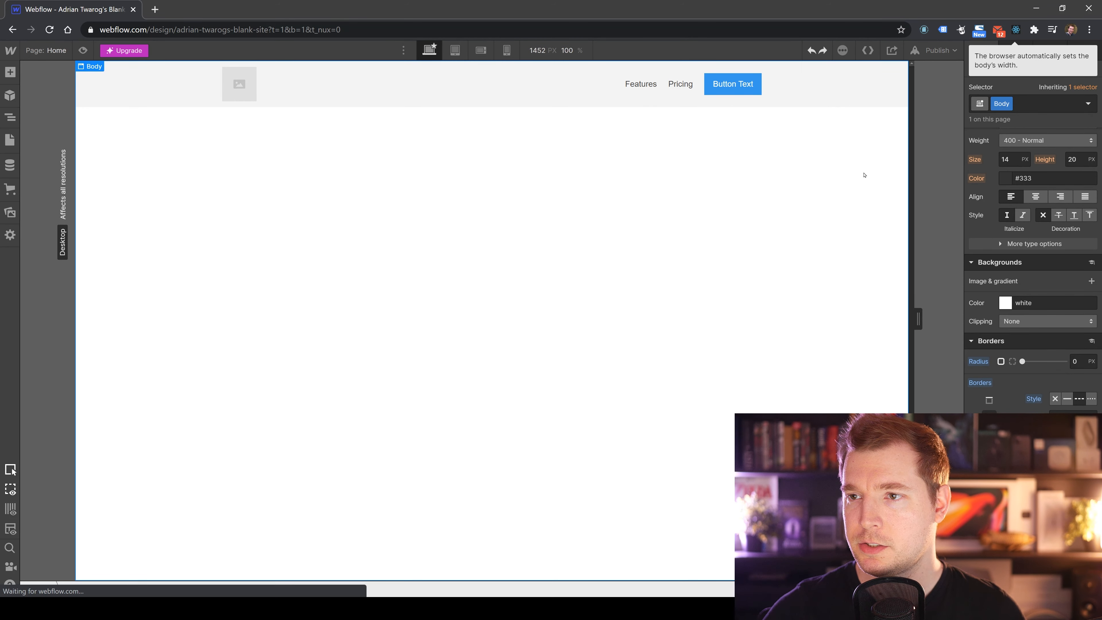
Select the Sticky Nav to review its border settings, then reselect the body.
left_click(850, 103)
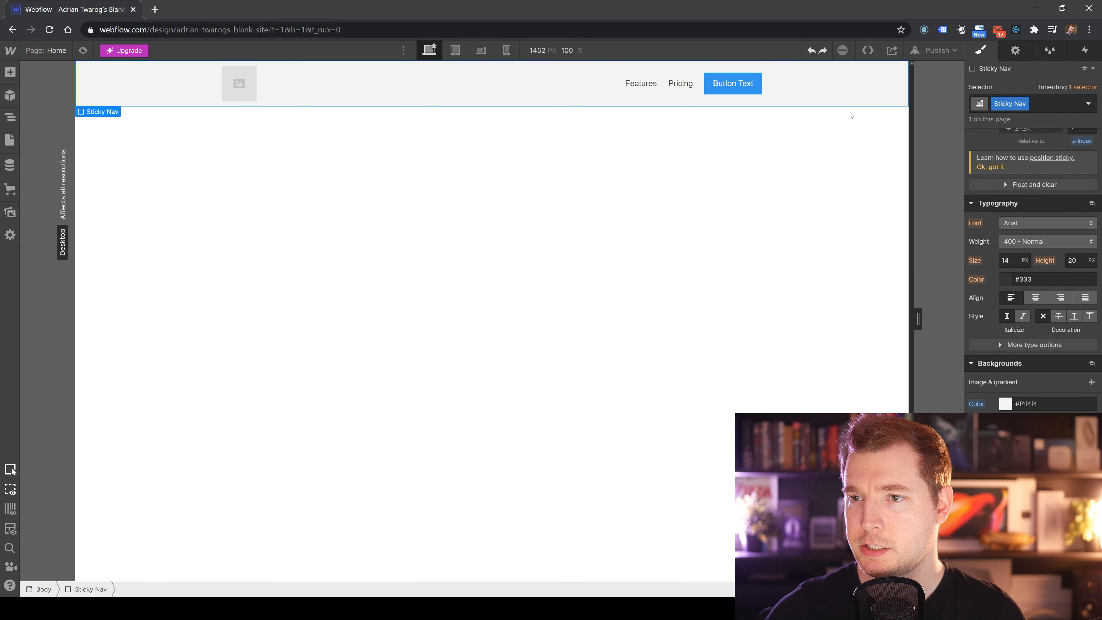
scroll(1032, 269, "down", 3)
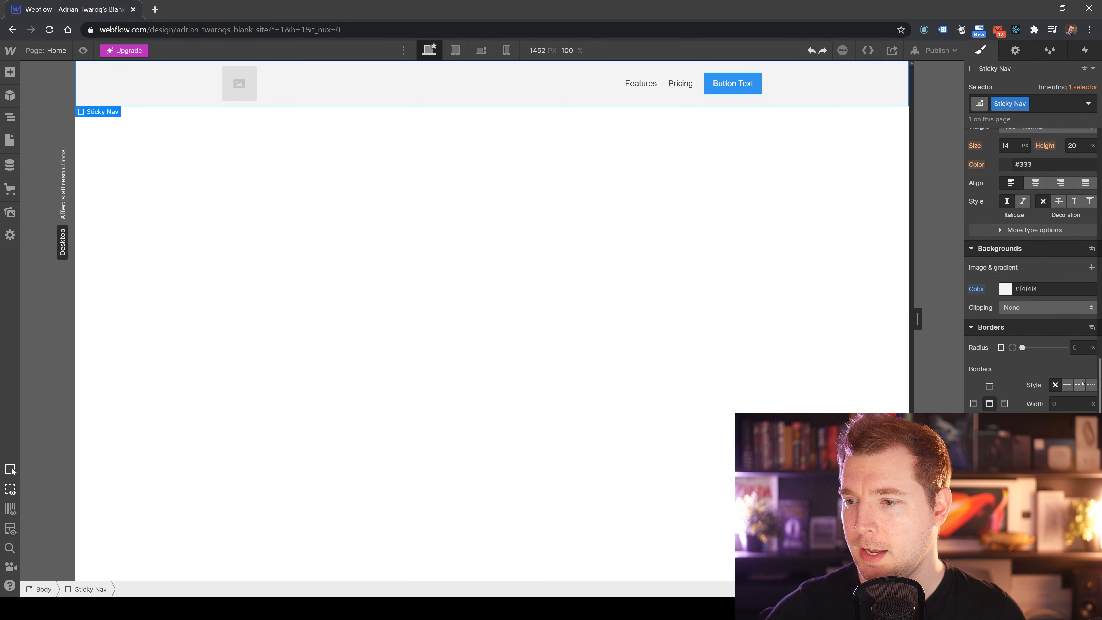
left_click(867, 271)
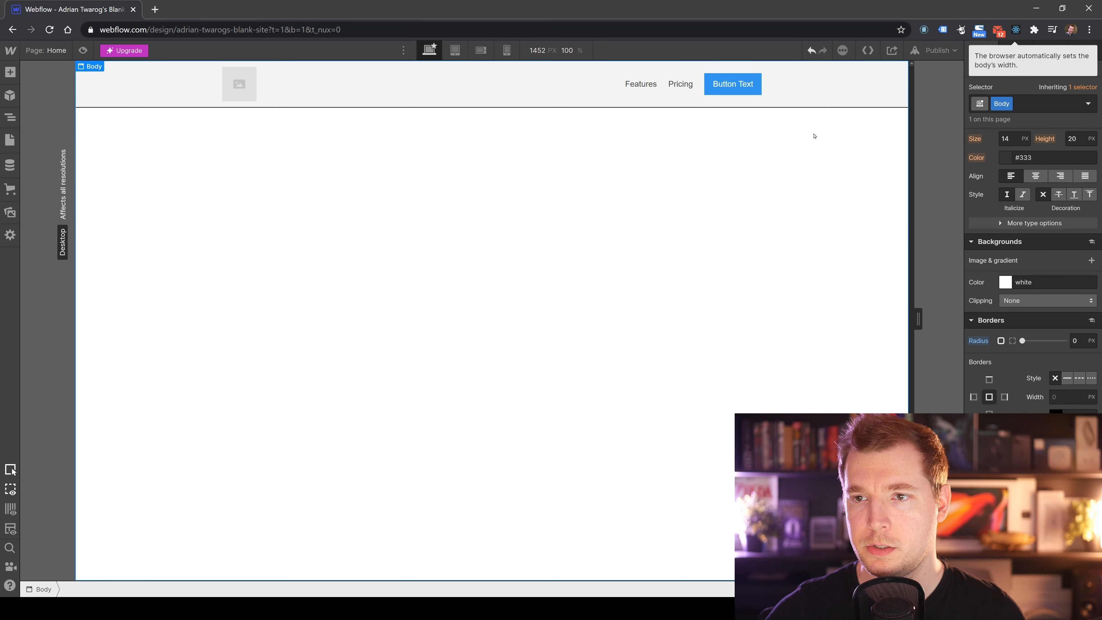
Try adjusting the Sticky Nav's border colour in the colour picker.
left_click(831, 105)
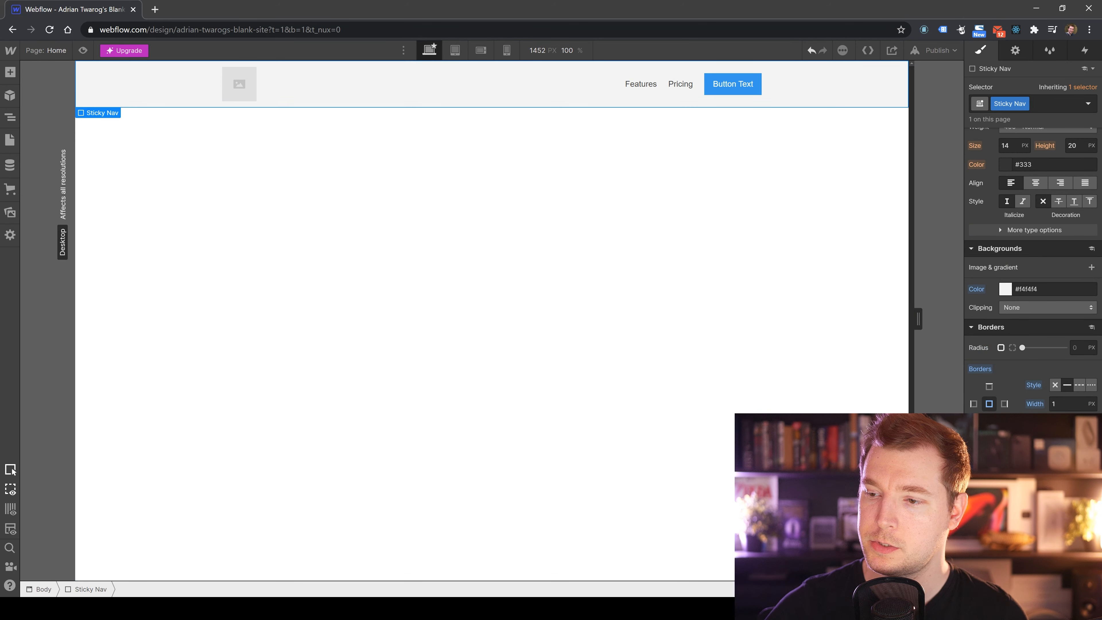
left_click(1056, 422)
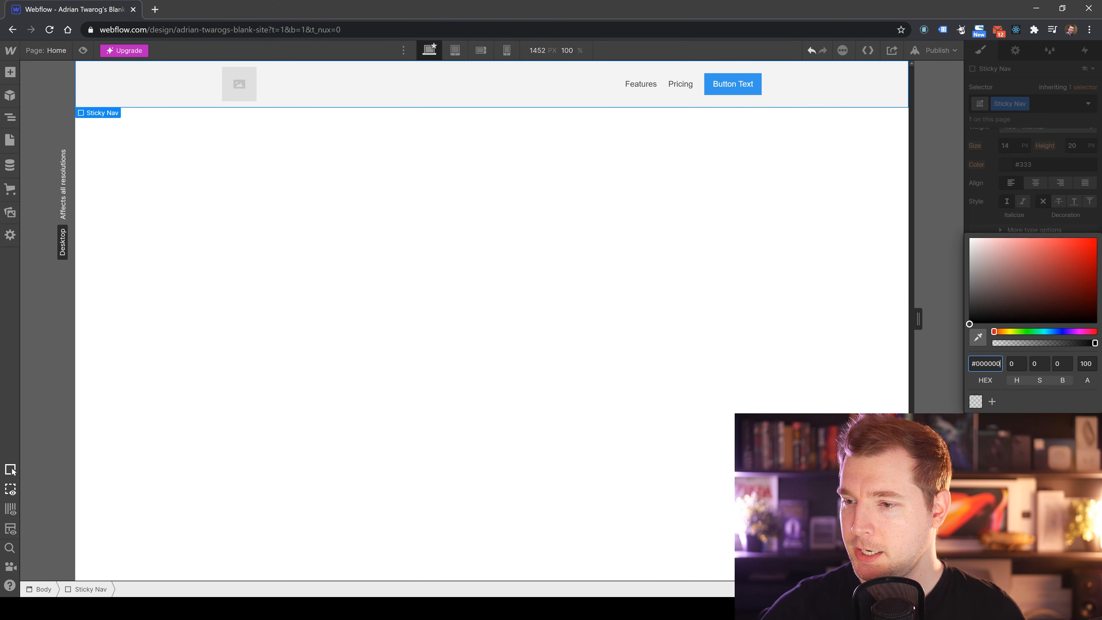
left_click_drag(973, 300, 944, 270)
left_click(770, 305)
key("d")
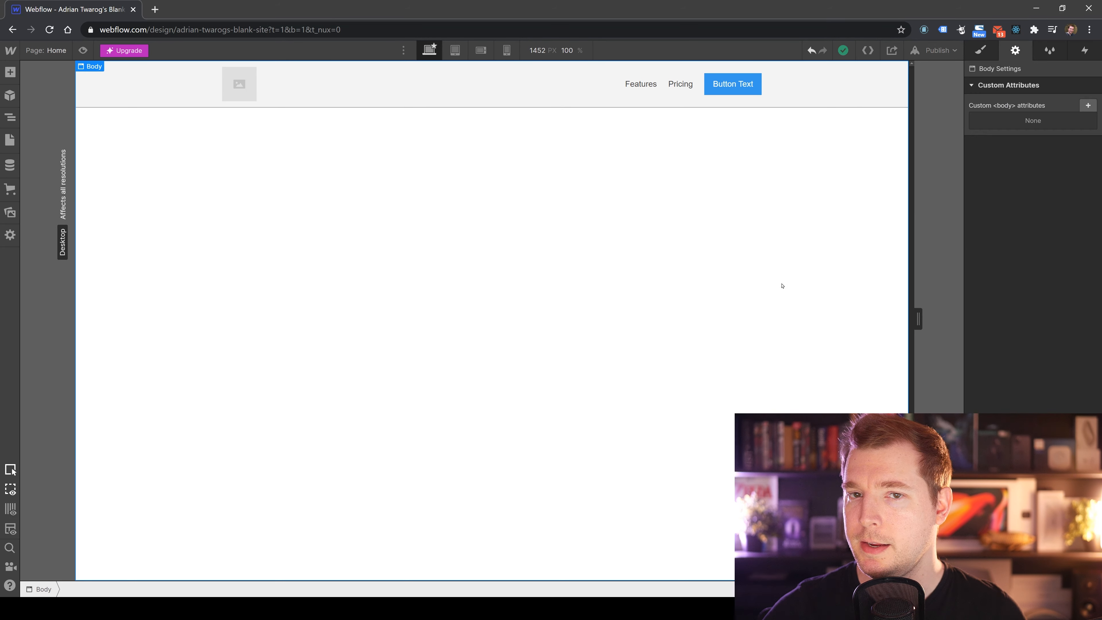
Reselect the Sticky Nav in the style panel and set its border colour to #cccccc.
left_click(846, 106)
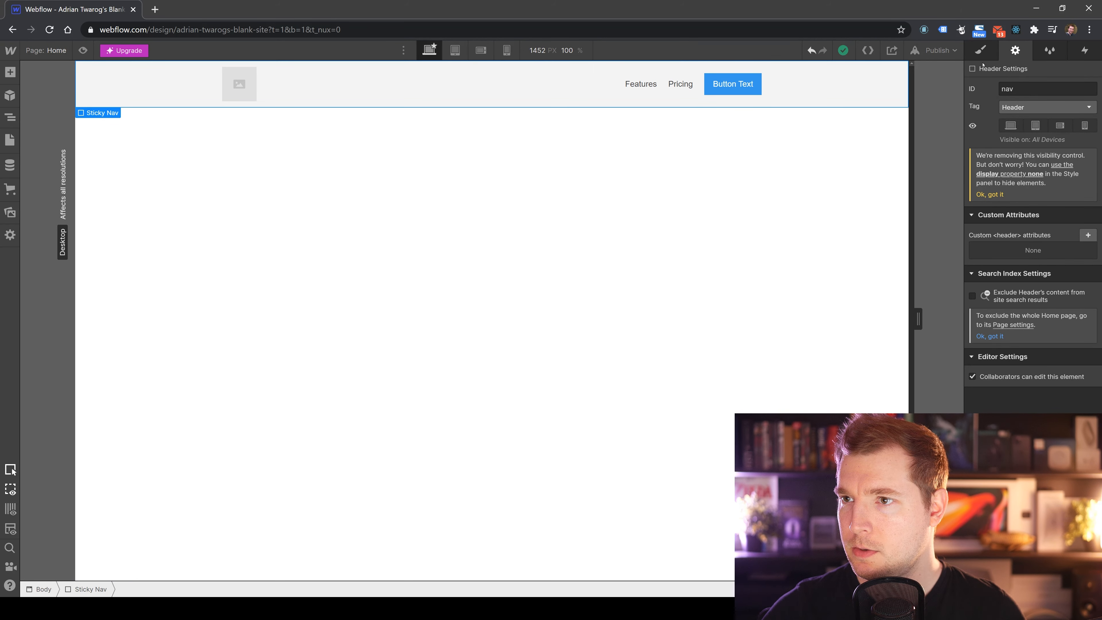
left_click(980, 50)
scroll(1032, 269, "down", 6)
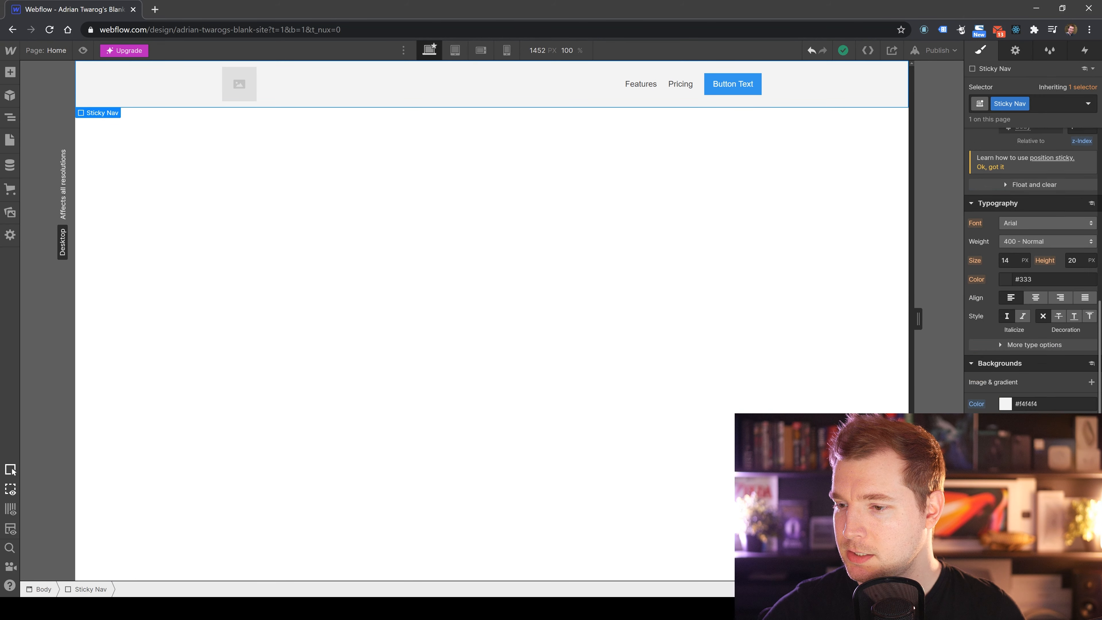
scroll(1005, 410, "down", 3)
left_click(1055, 422)
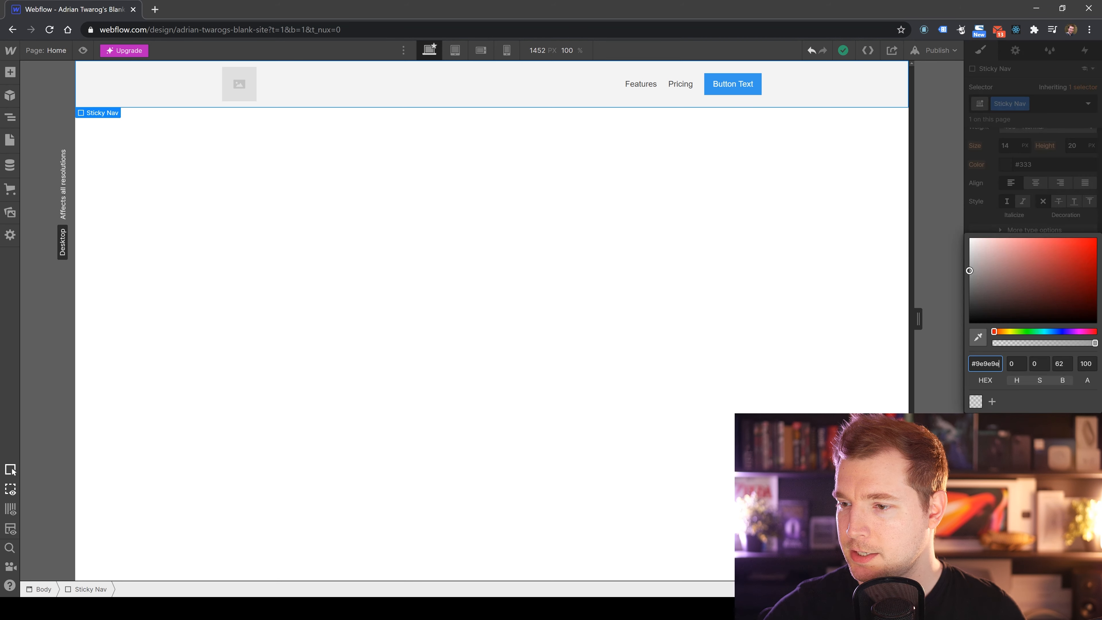
left_click(969, 270)
left_click(969, 256)
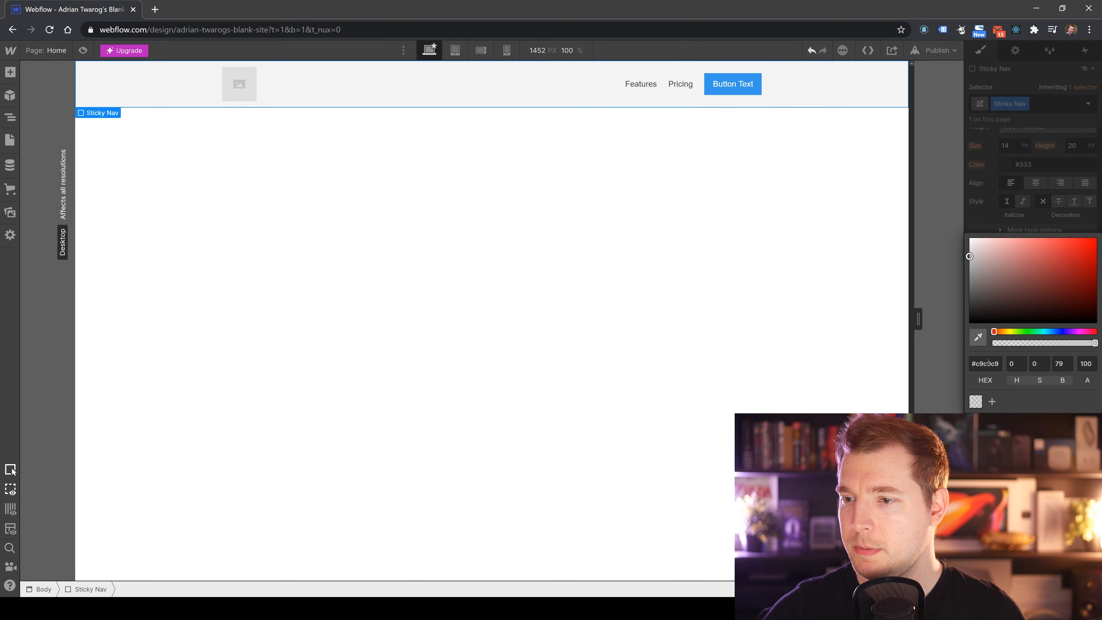
double_click(987, 364)
type("cccccc")
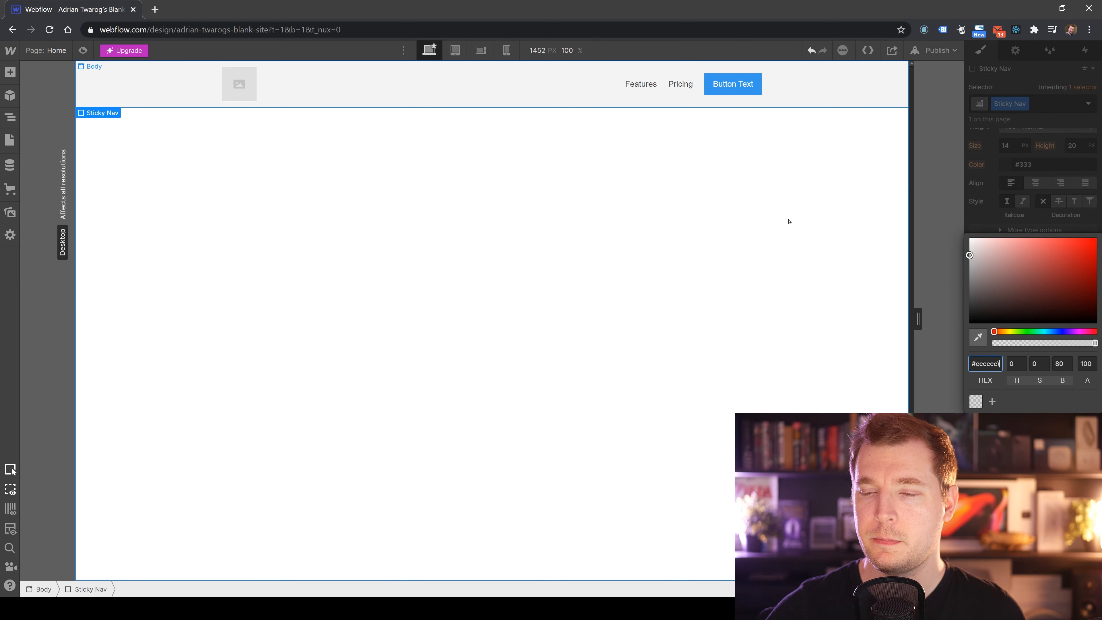
left_click(798, 224)
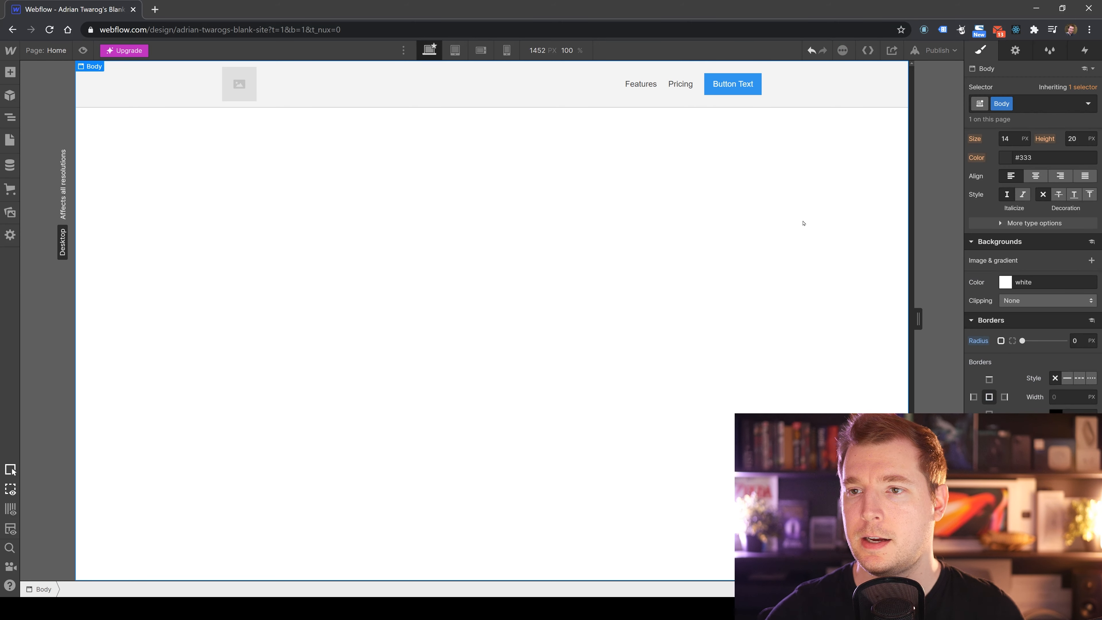
Set the Sticky Nav's border width to 21 px.
left_click(870, 96)
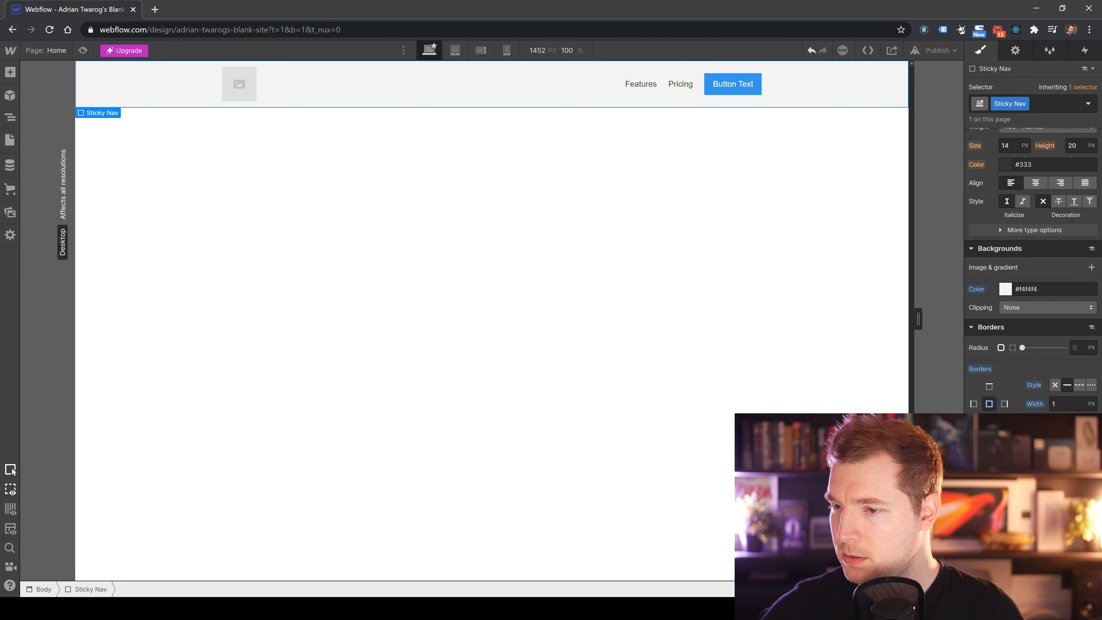
left_click(1059, 404)
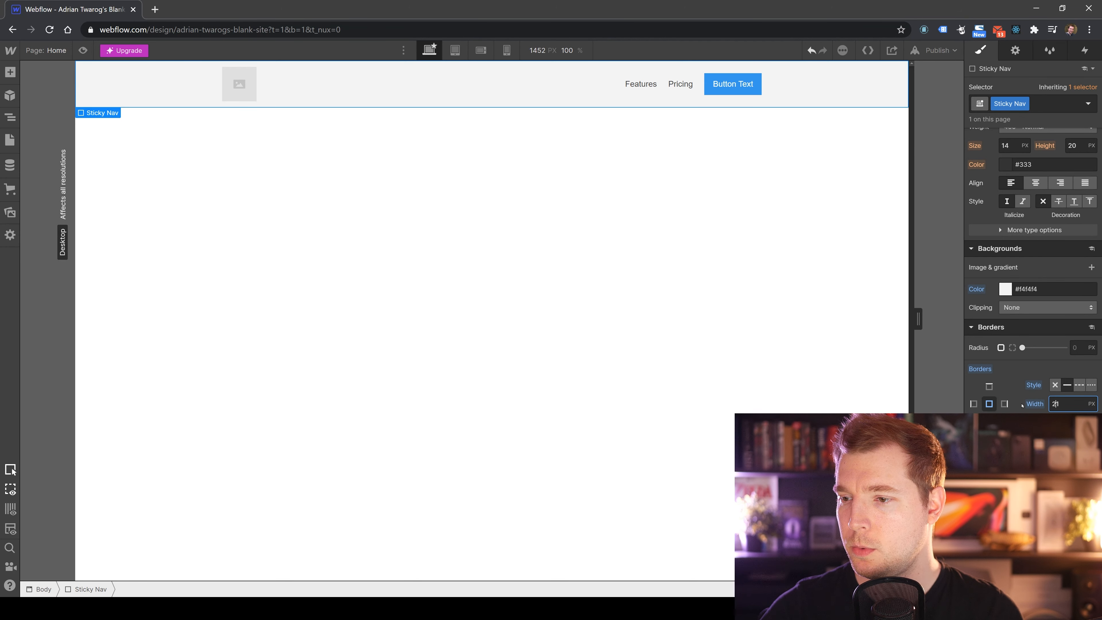
key("Return")
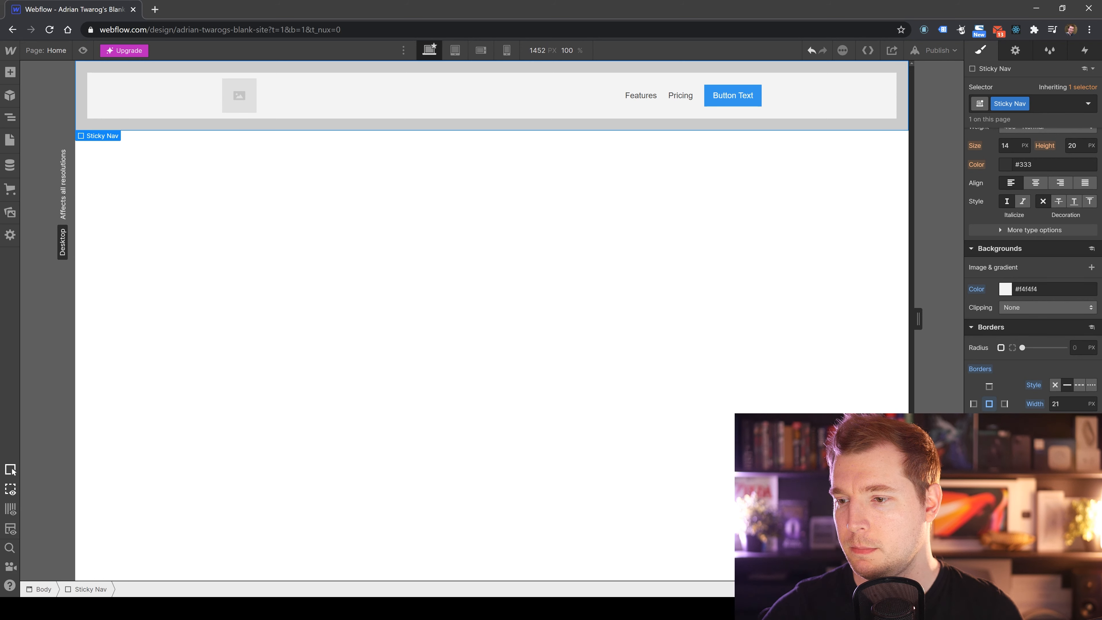
Reselect the Sticky Nav and set its border width to 1 px.
left_click(833, 233)
left_click(842, 119)
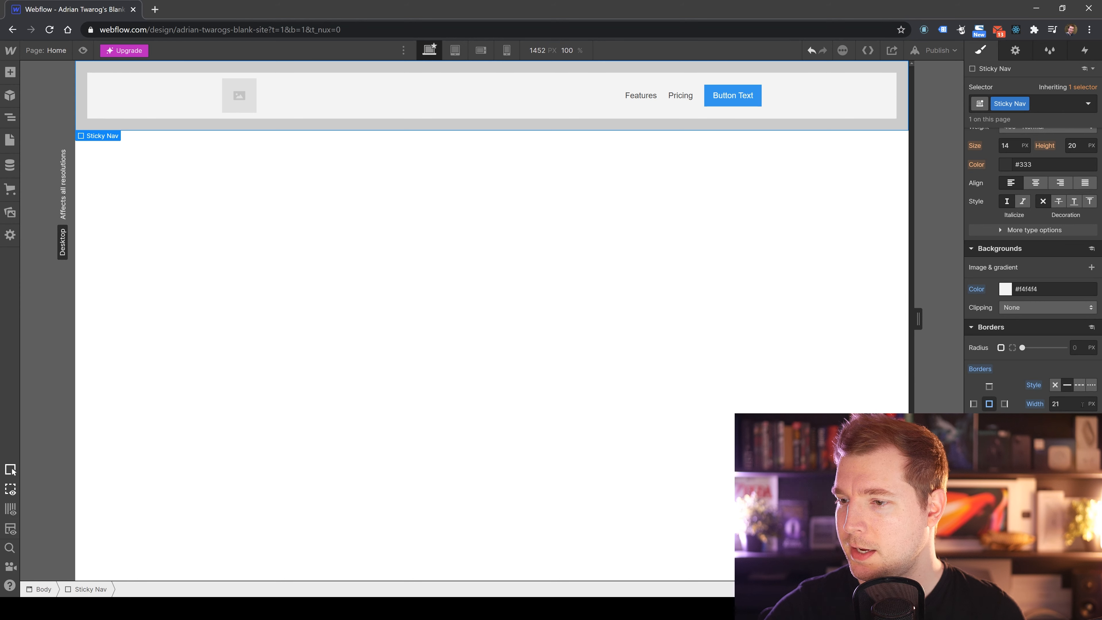
left_click(1054, 403)
key("ctrl+a")
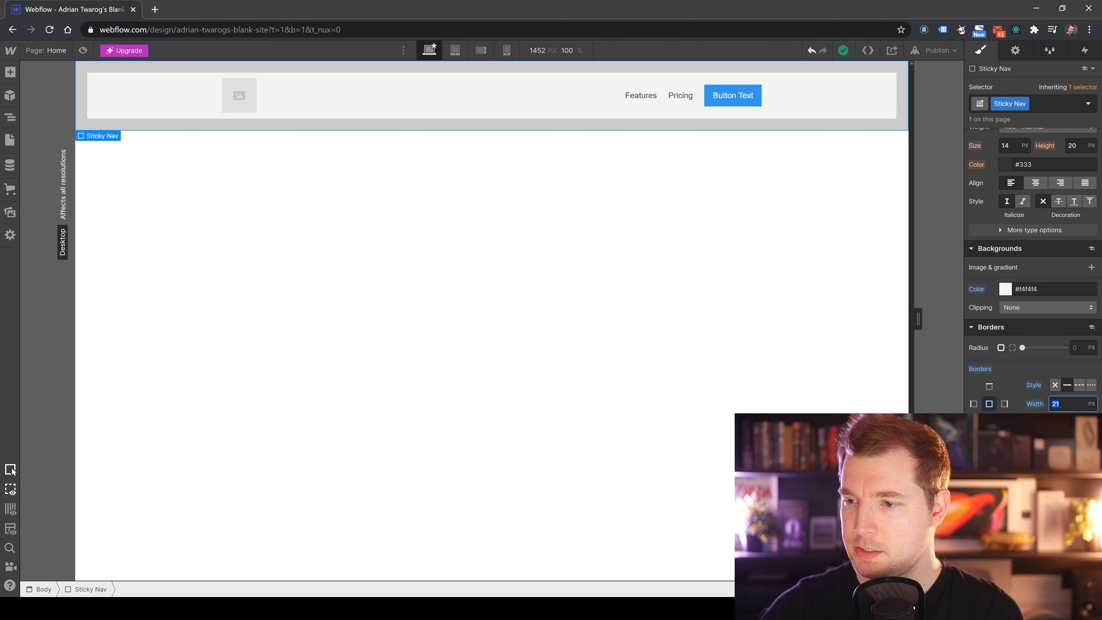
type("0")
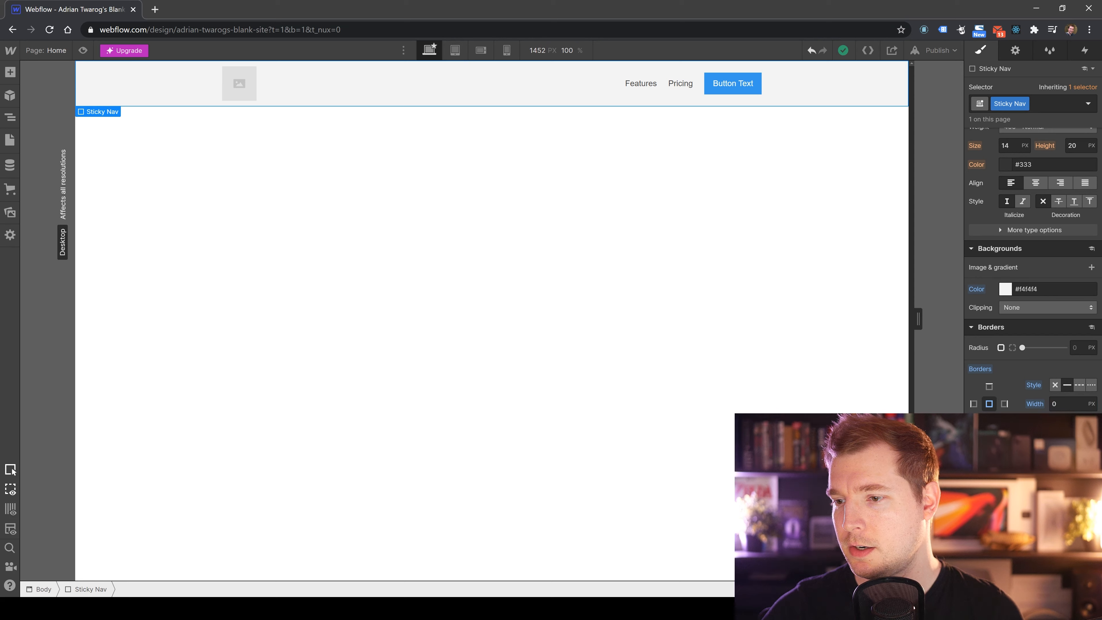
type("1")
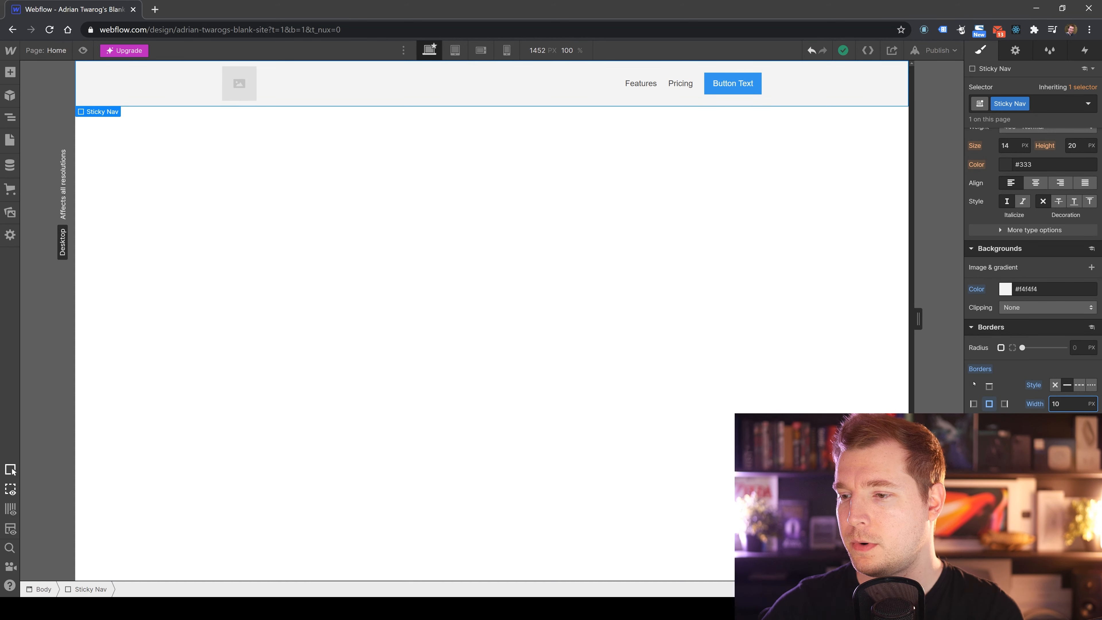
key("Return")
left_click(1077, 406)
type("1")
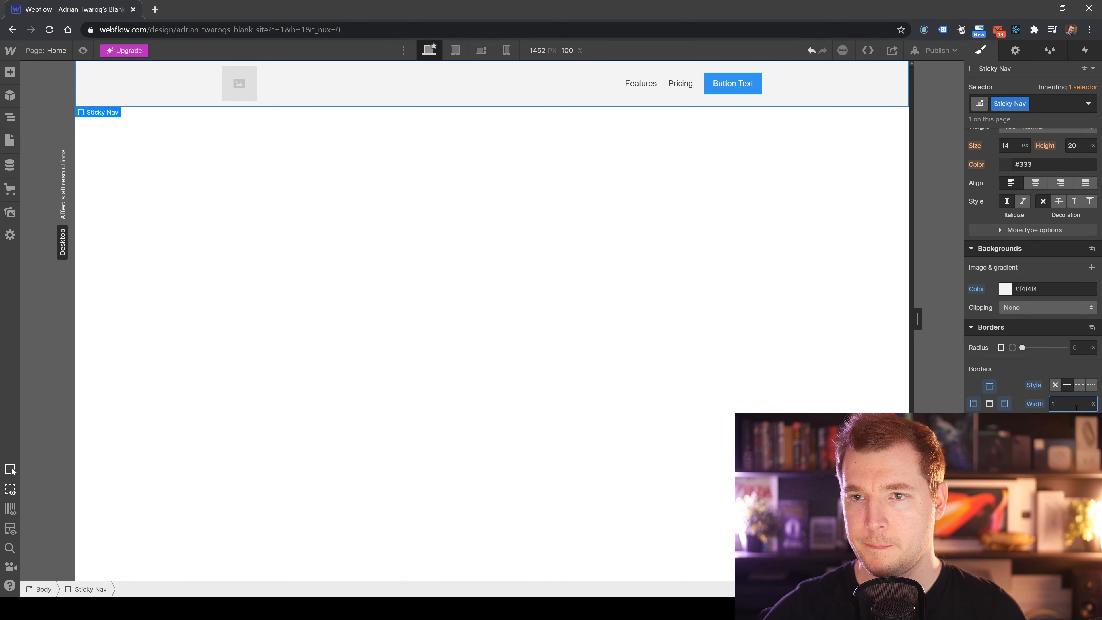
left_click(700, 189)
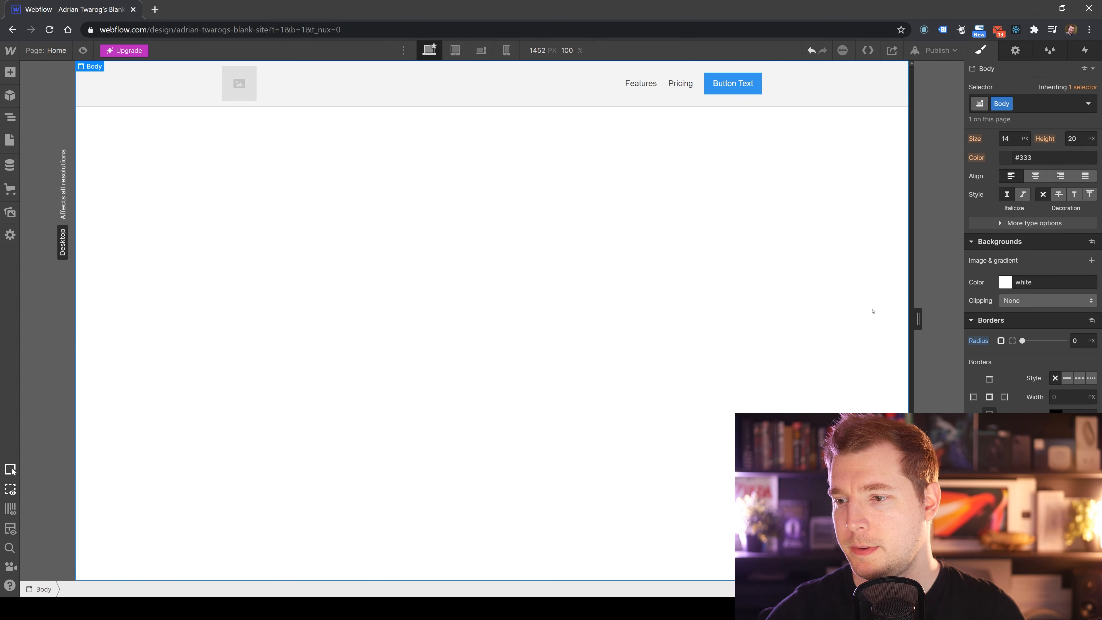
Add an outside box shadow at a 135° angle to the Sticky Nav and set the shadow colour's alpha to 15.
left_click(818, 103)
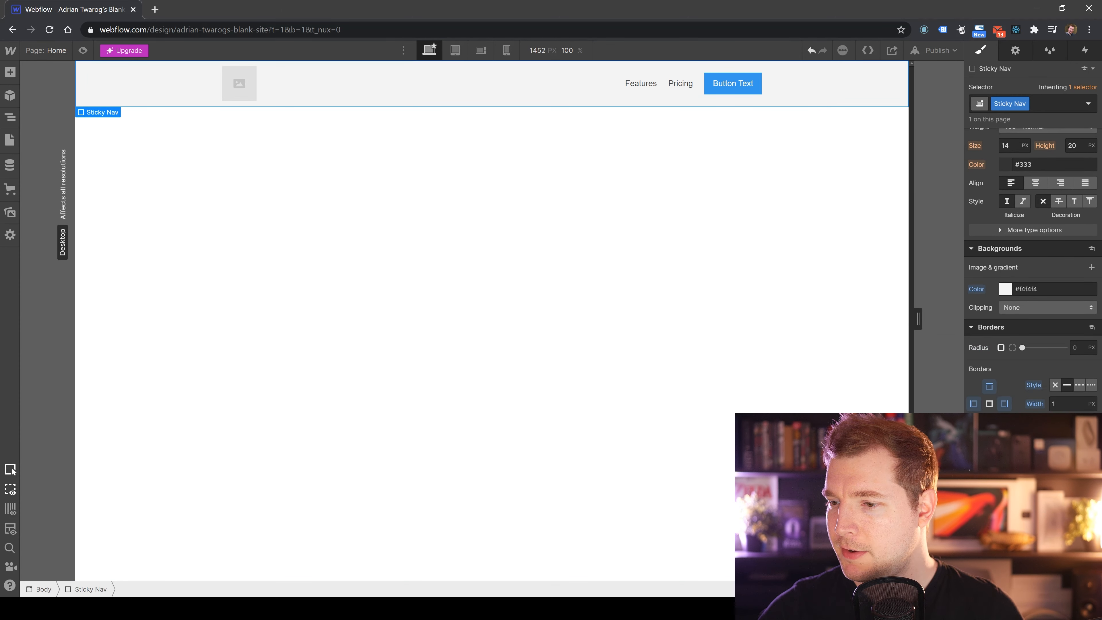
mouse_move(1064, 462)
left_mouse_down()
mouse_move(1001, 463)
mouse_move(1067, 462)
left_mouse_up()
scroll(1033, 270, "down", 1)
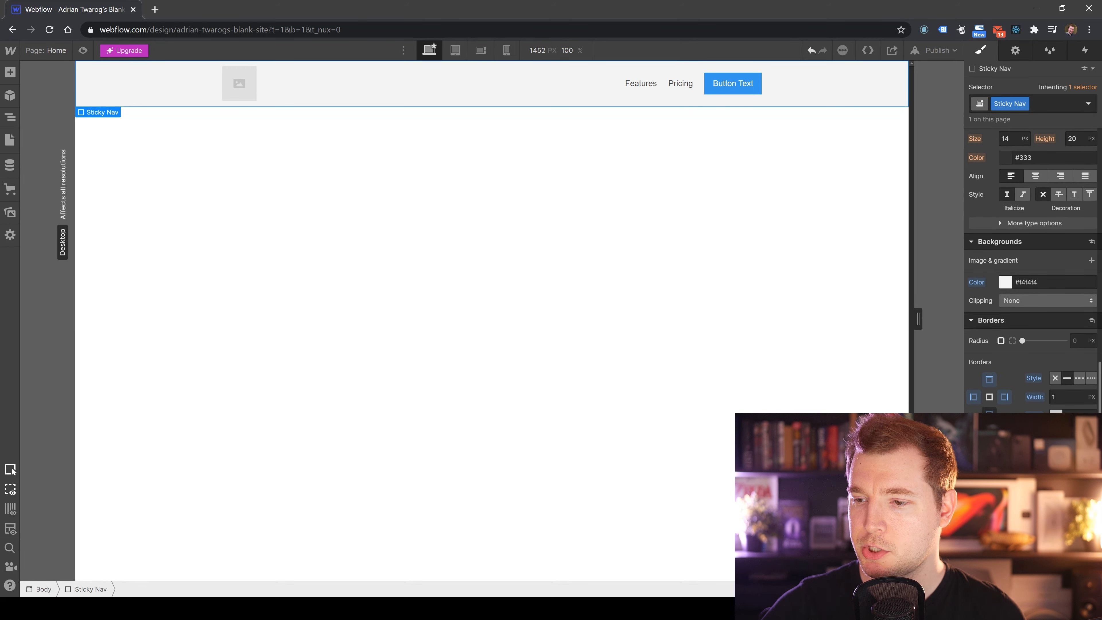
left_click(1091, 482)
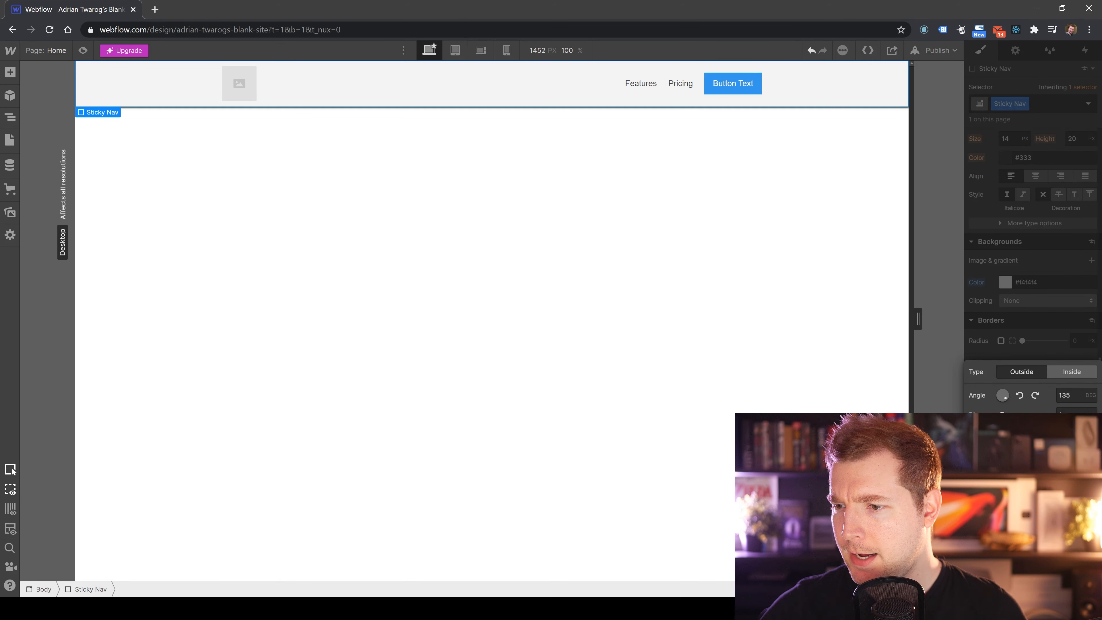
left_click(1068, 416)
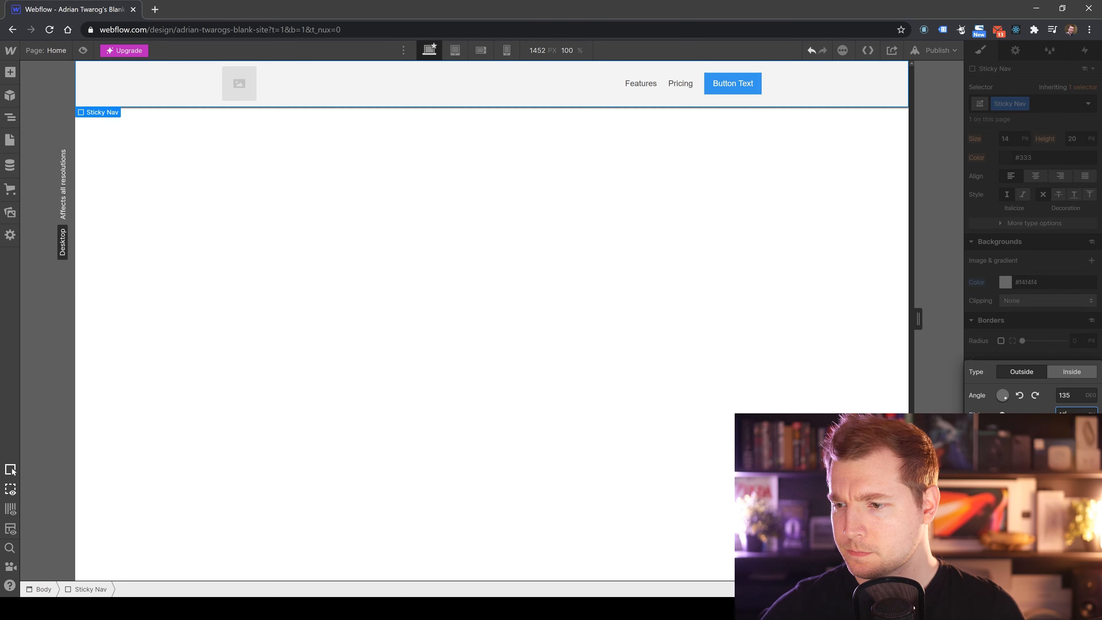
key("Return")
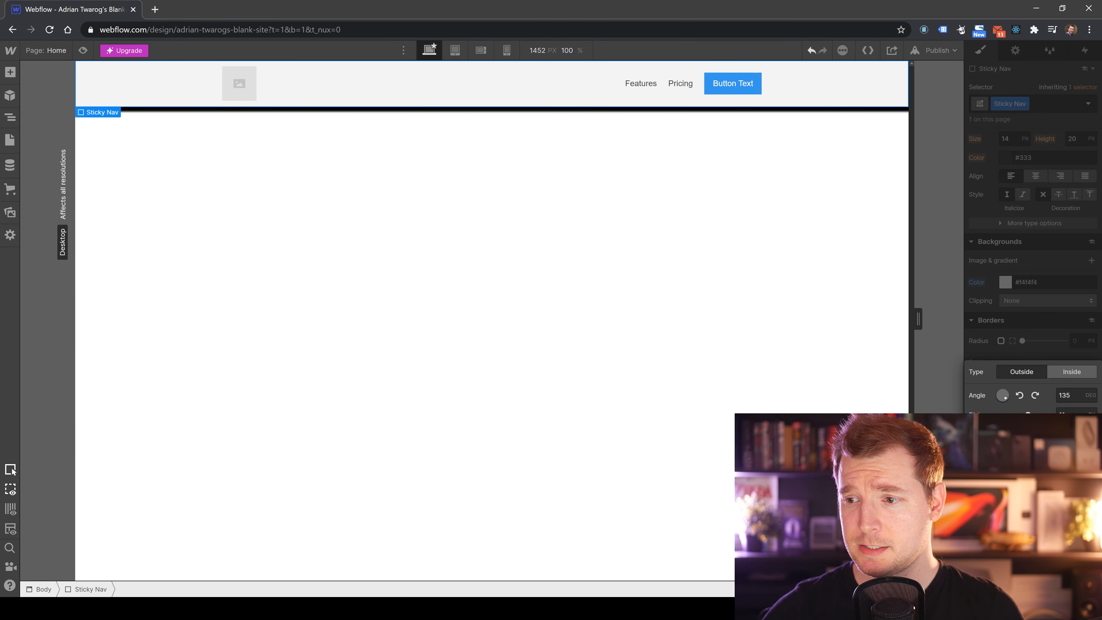
left_click(1068, 415)
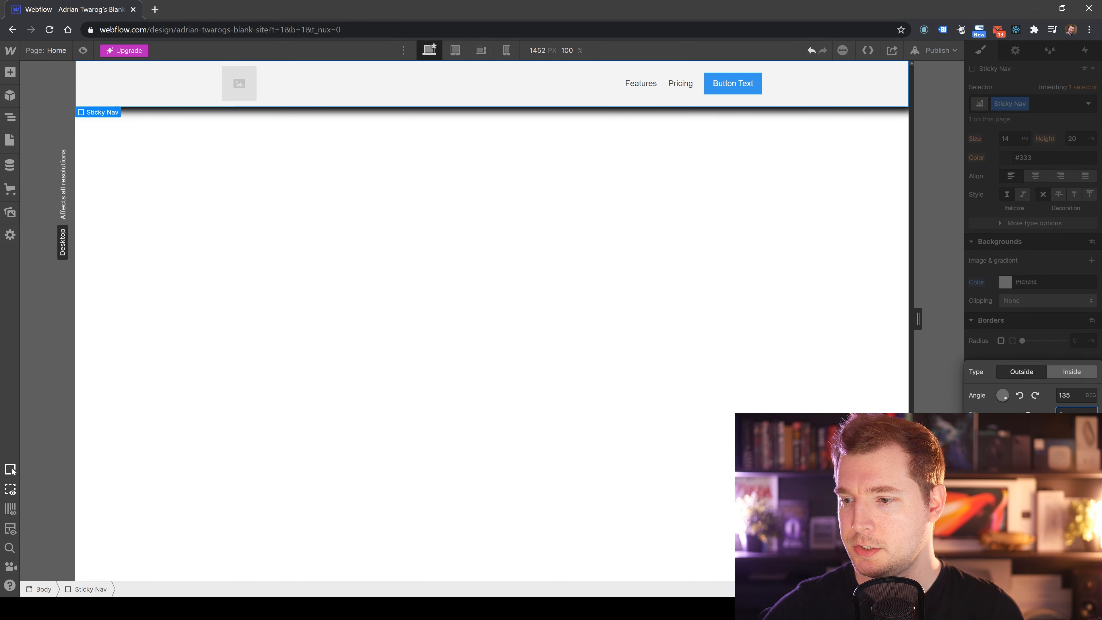
key("Return")
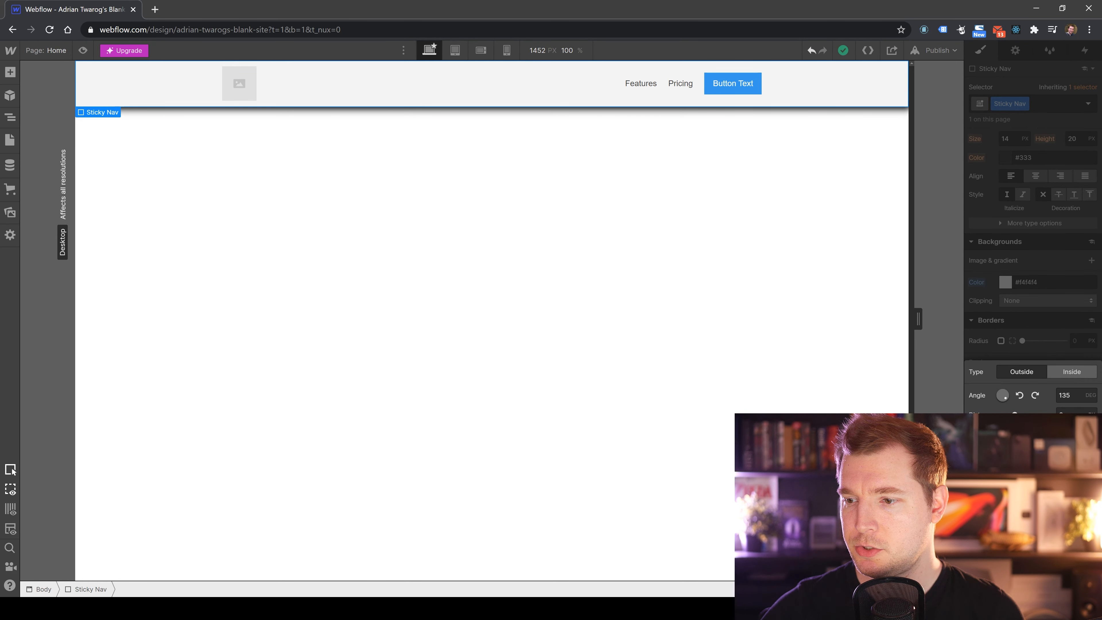
left_click(1005, 473)
left_click(1086, 413)
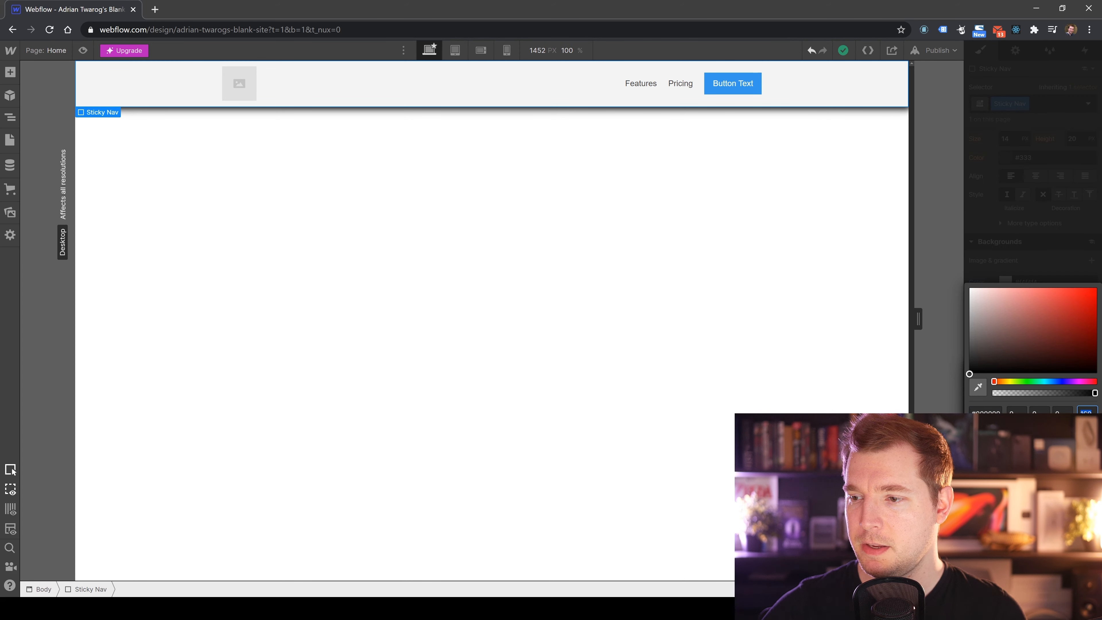
type("15")
left_click(793, 281)
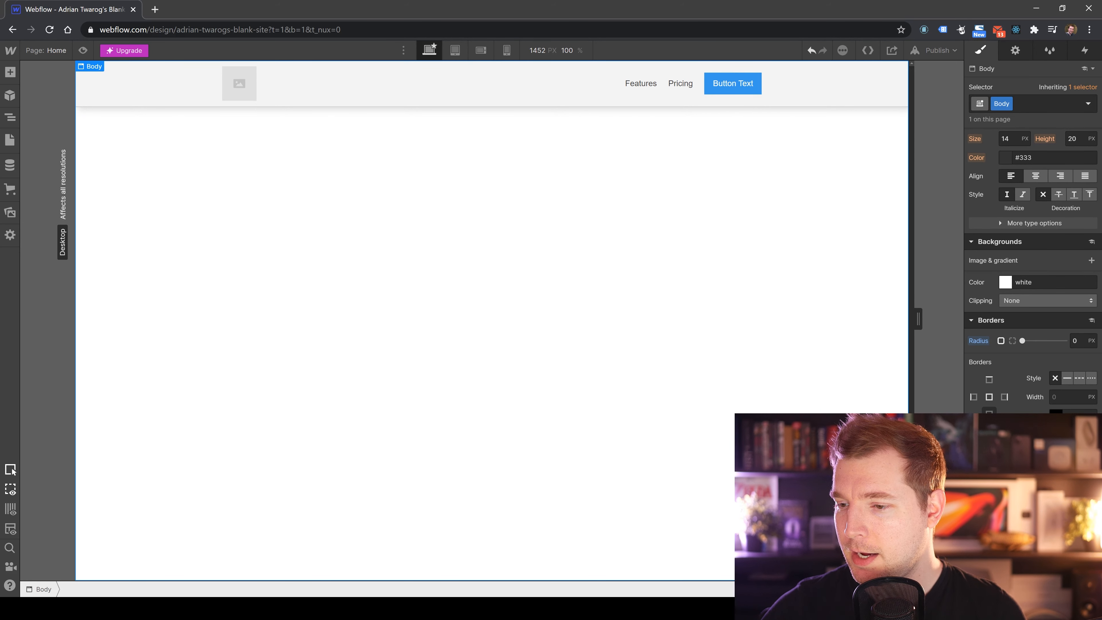
Review the body's and Sticky Nav's element settings, including the ID, tag options and the add-attribute dialog.
scroll(1032, 270, "up", 10)
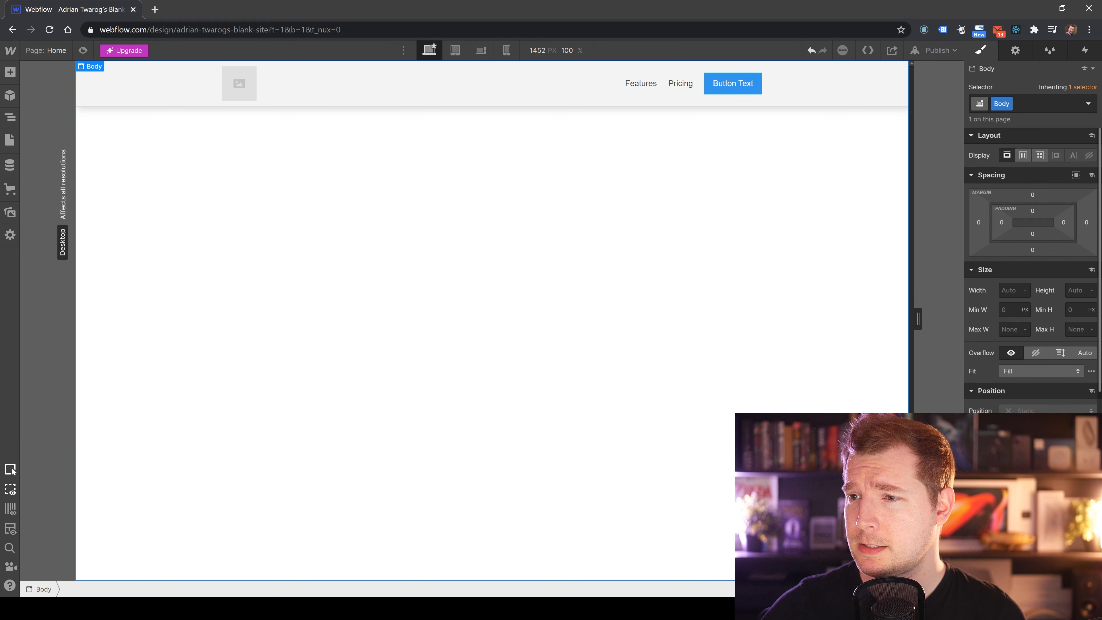
left_click(1015, 50)
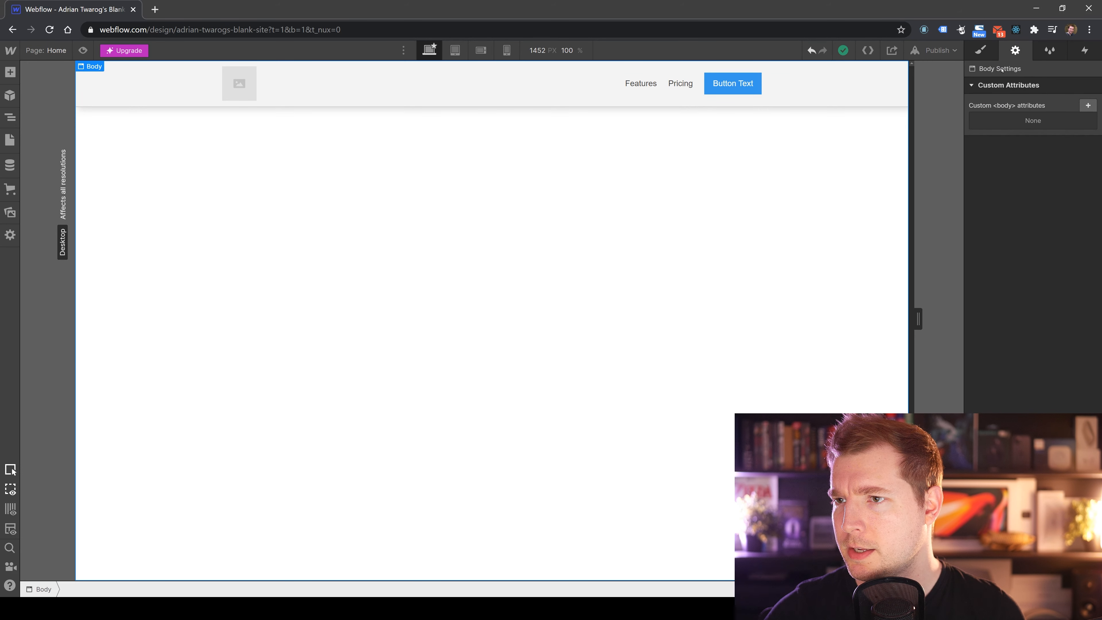
left_click(895, 87)
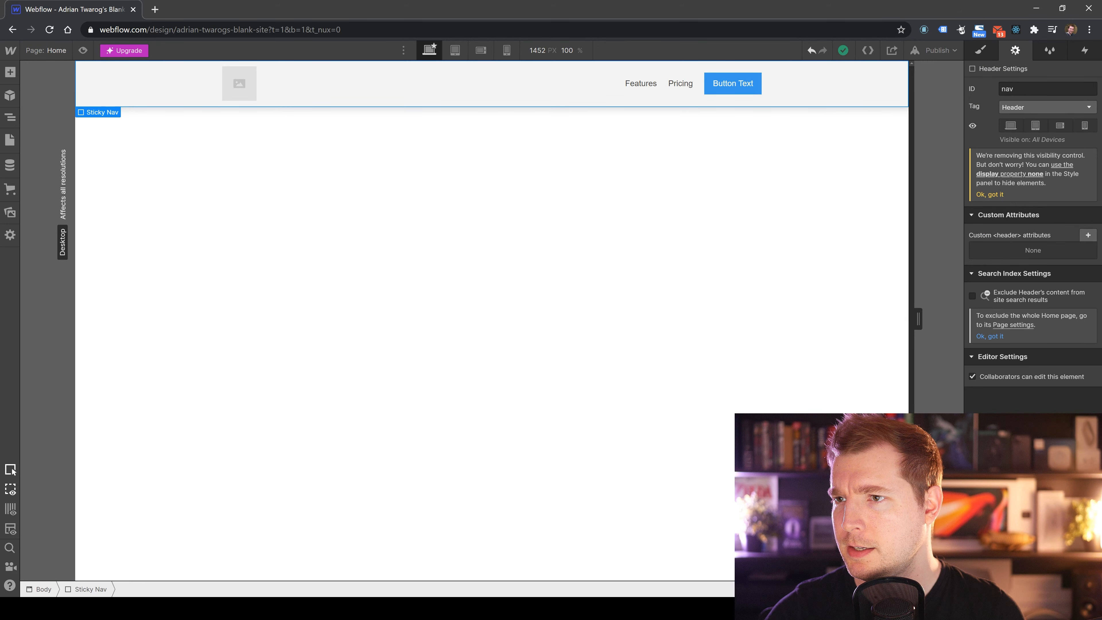
left_click(981, 50)
left_click(1015, 50)
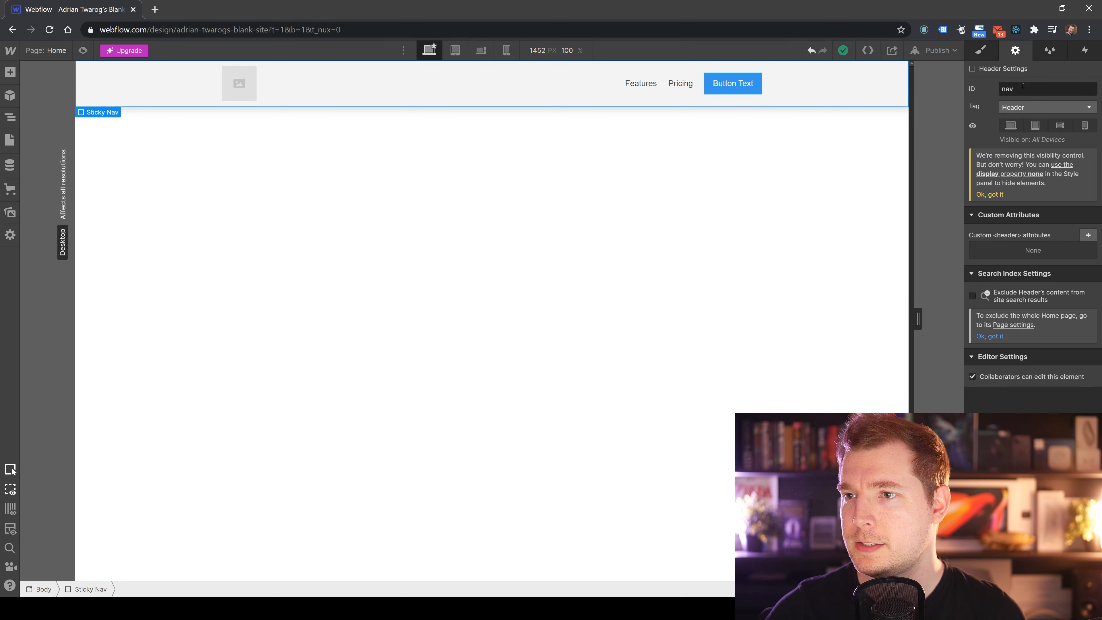
double_click(1022, 86)
left_click(1041, 107)
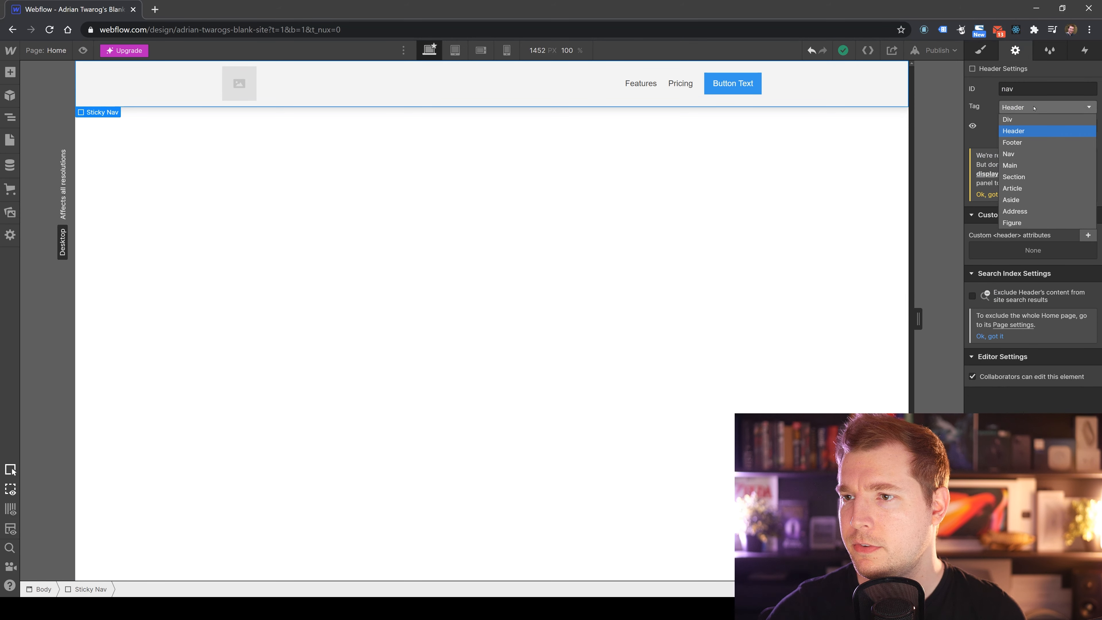
left_click(1028, 317)
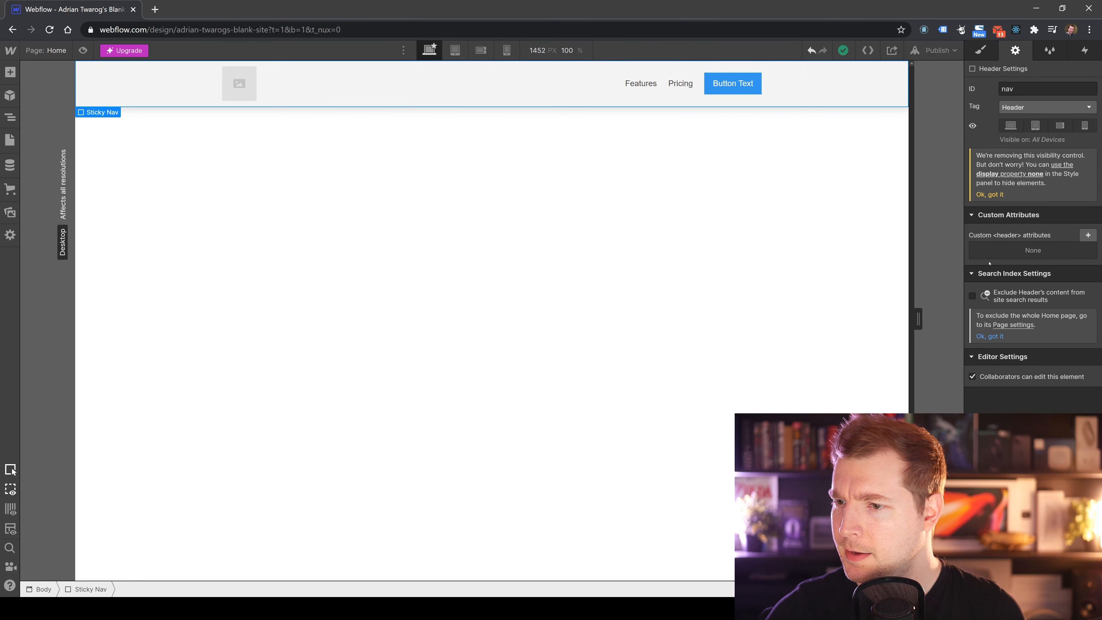
left_click(1084, 235)
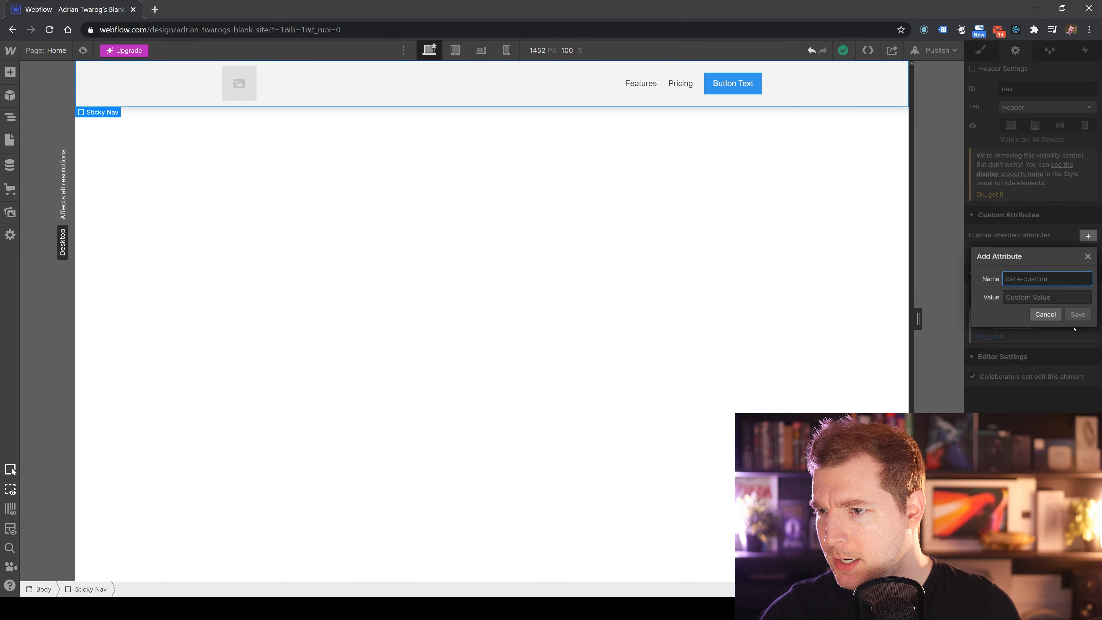
left_click(1045, 314)
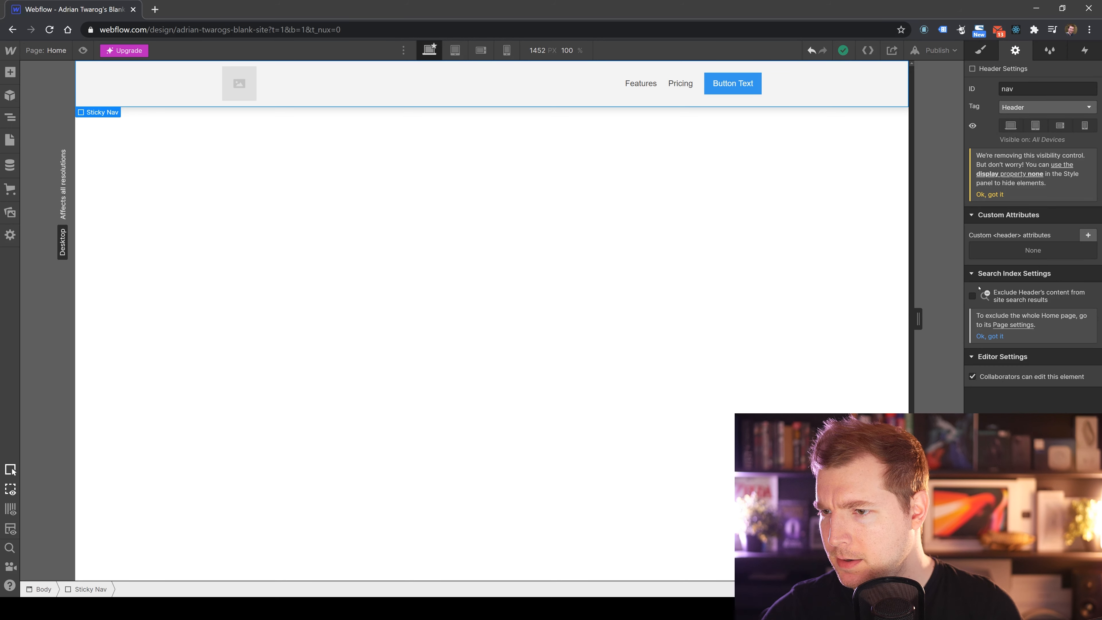
Open the Style Manager and review the Sticky Nav class's affected elements and rename option.
left_click(1049, 51)
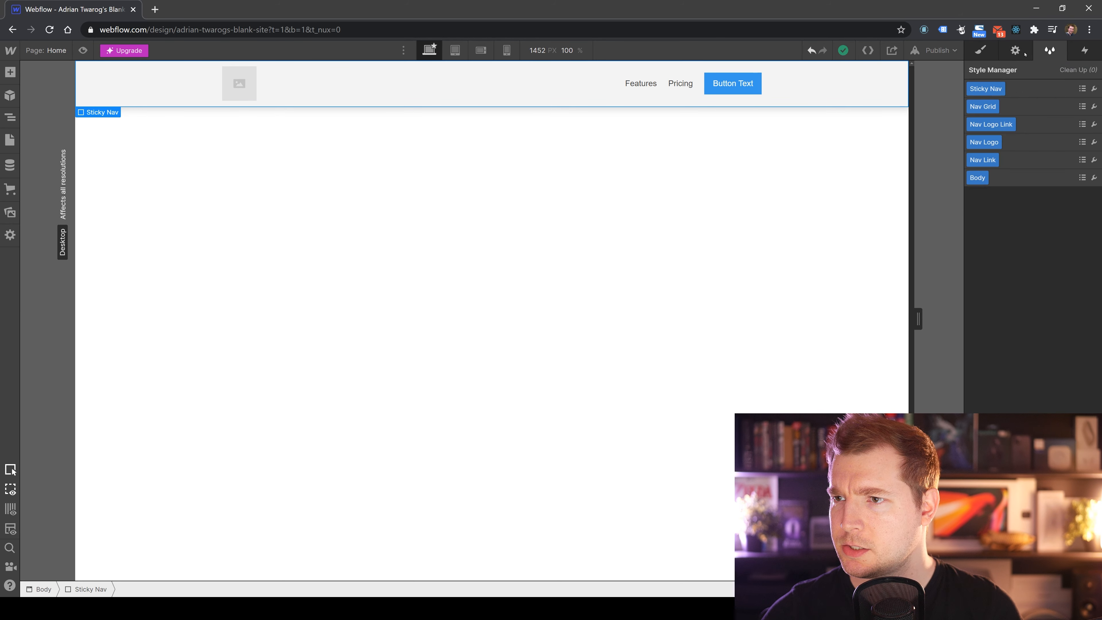
left_click(1082, 88)
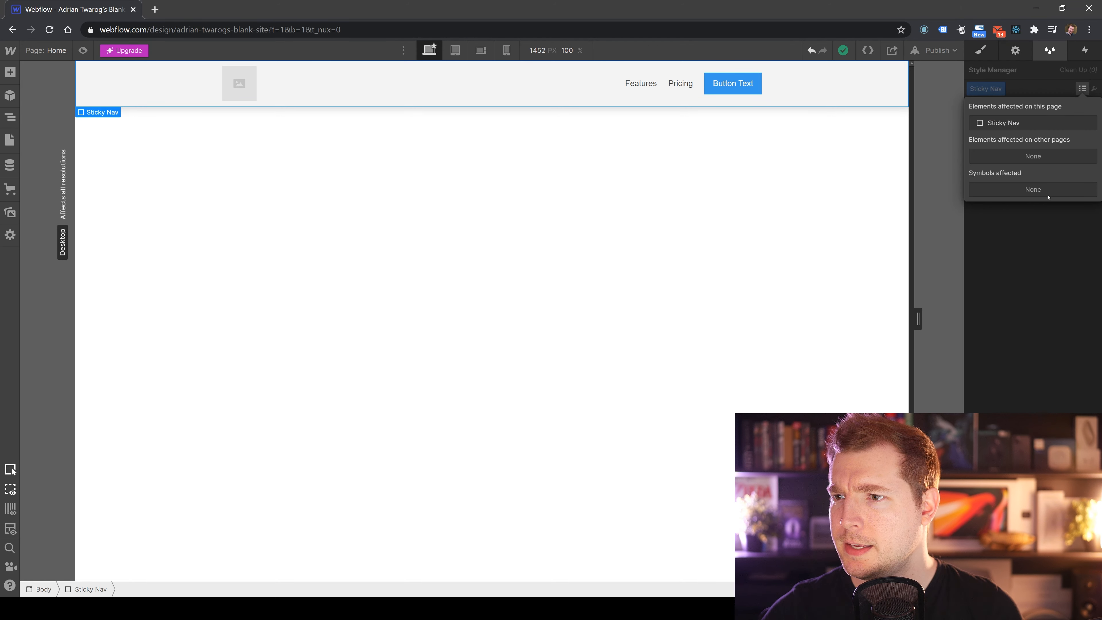
left_click(1094, 89)
left_click(1062, 249)
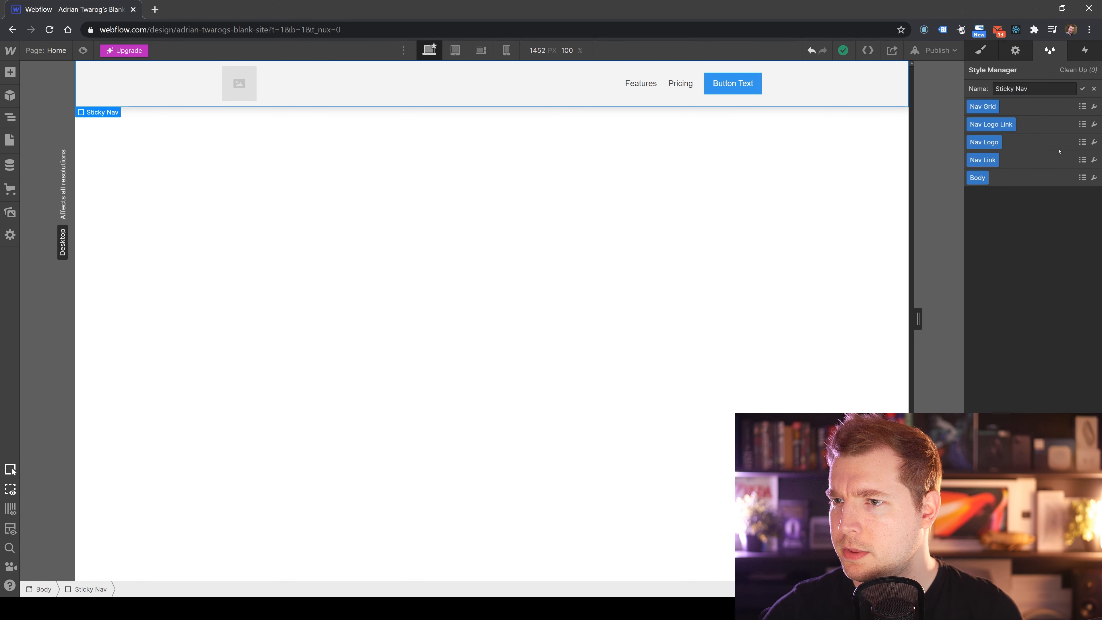
key("Escape")
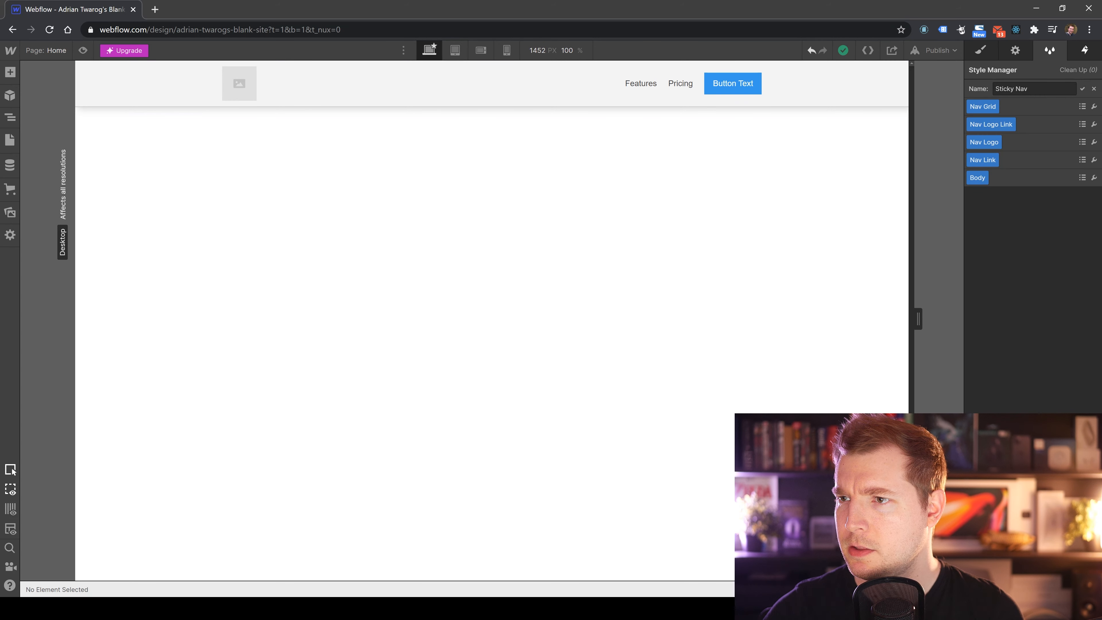
Try adding a mouse click element trigger to the Sticky Nav and browse its first- and second-click actions.
left_click(1084, 50)
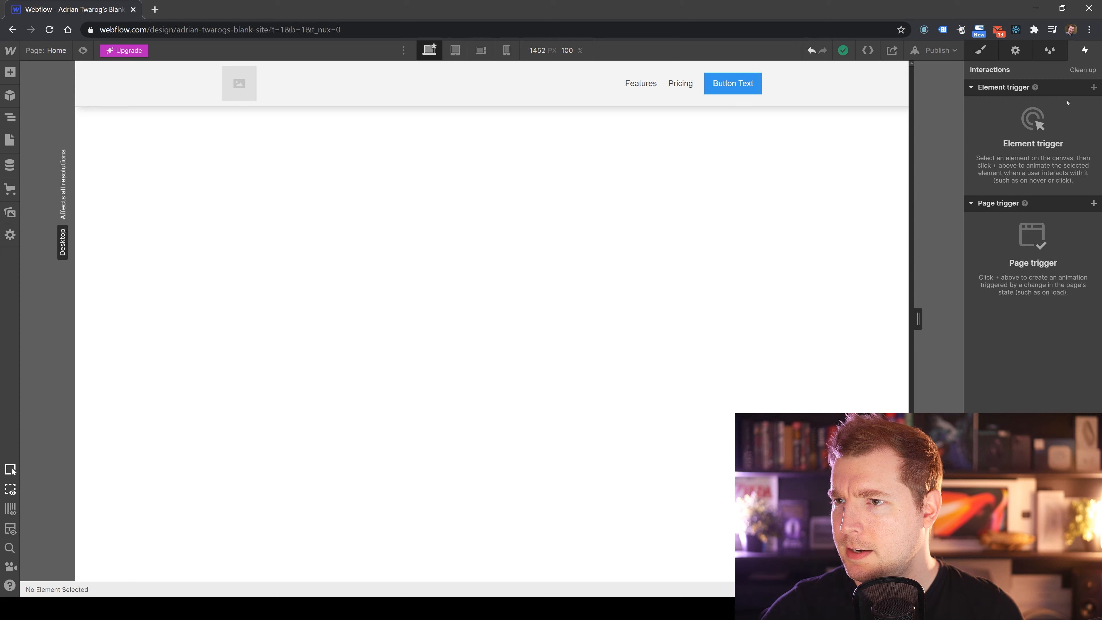
left_click(862, 101)
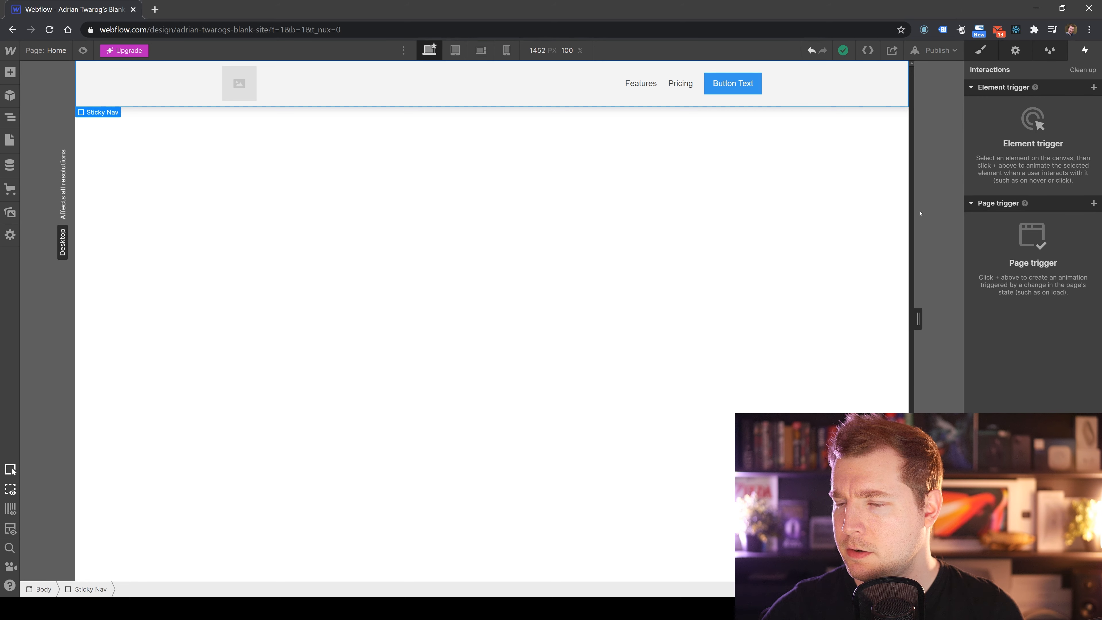
left_click(1093, 87)
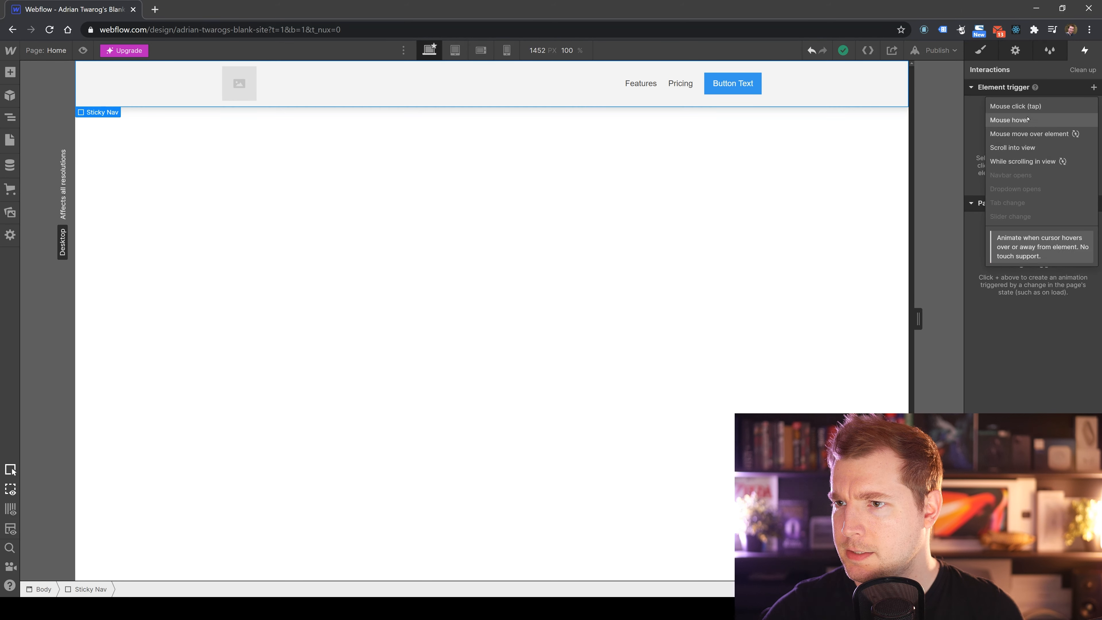
left_click(1045, 108)
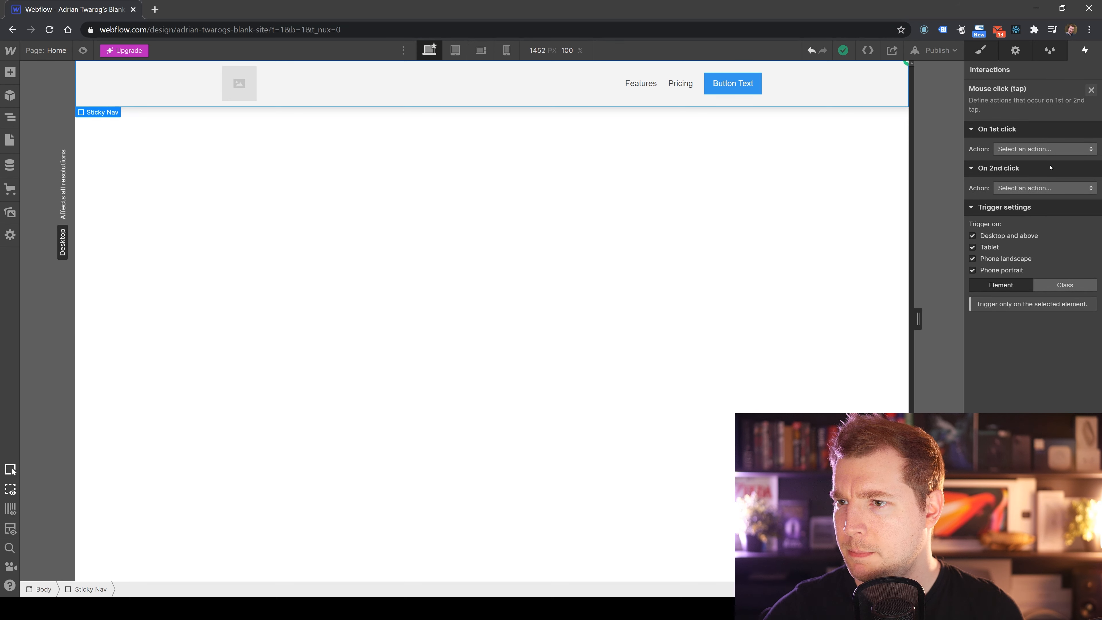
left_click(1041, 188)
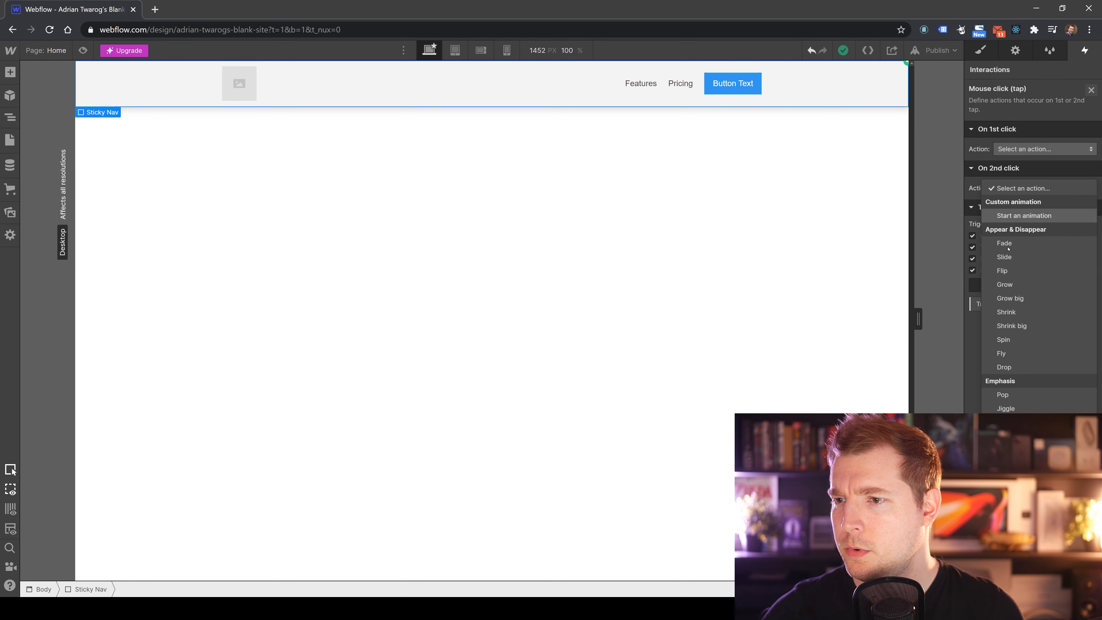
left_click(971, 381)
left_click(1040, 149)
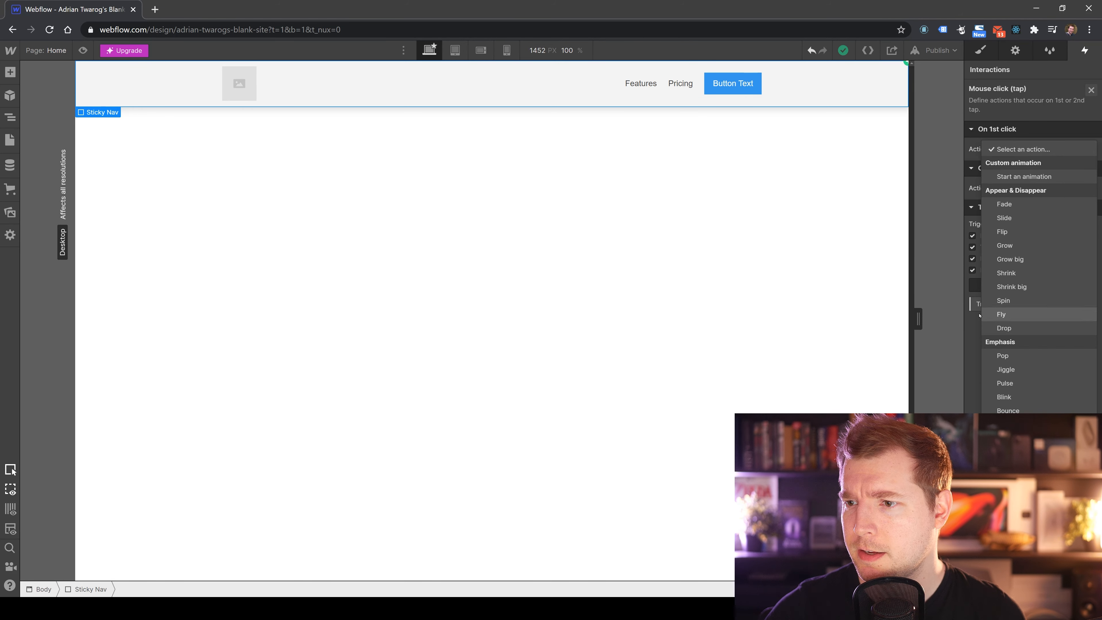
left_click(967, 324)
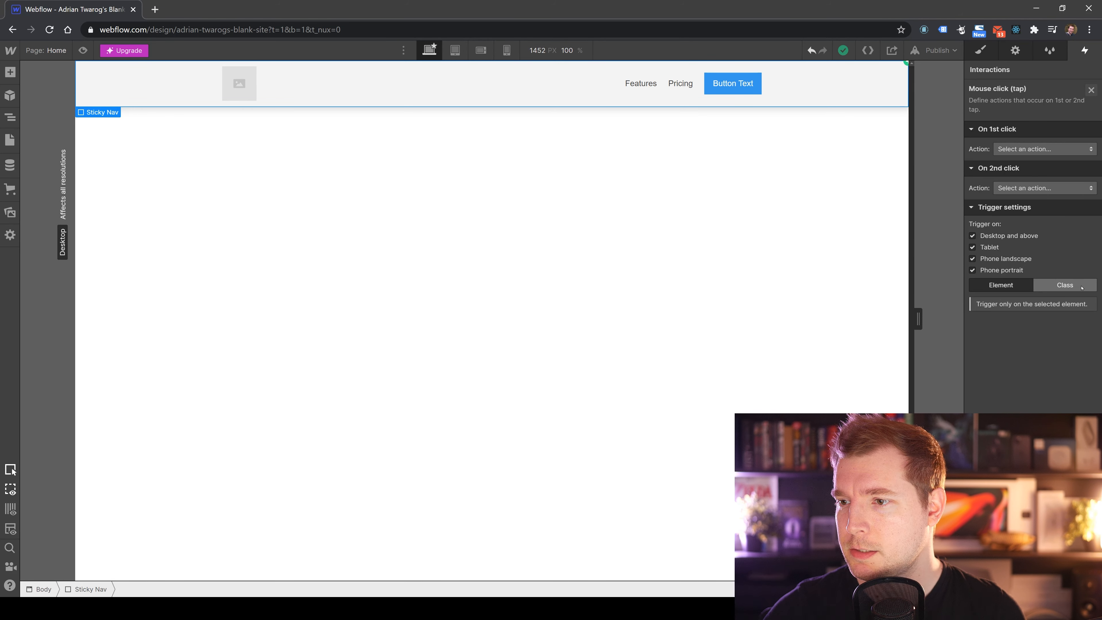
left_click(775, 259)
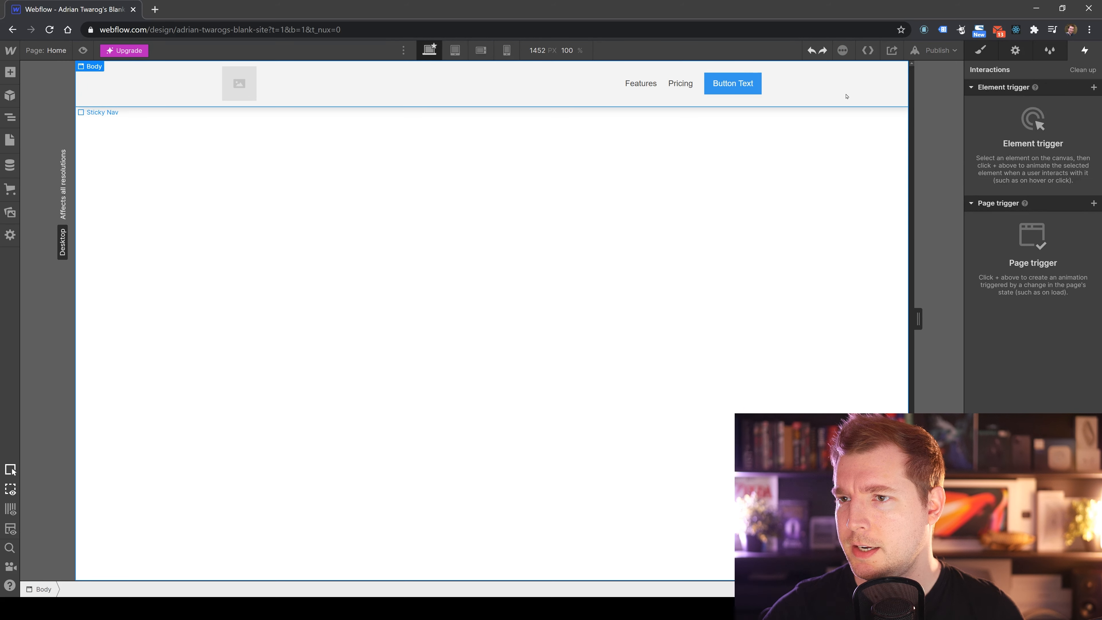
Preview the page at the tablet, mobile landscape and mobile portrait breakpoints, narrowing the canvas to 240 px.
left_click(454, 50)
left_click(428, 51)
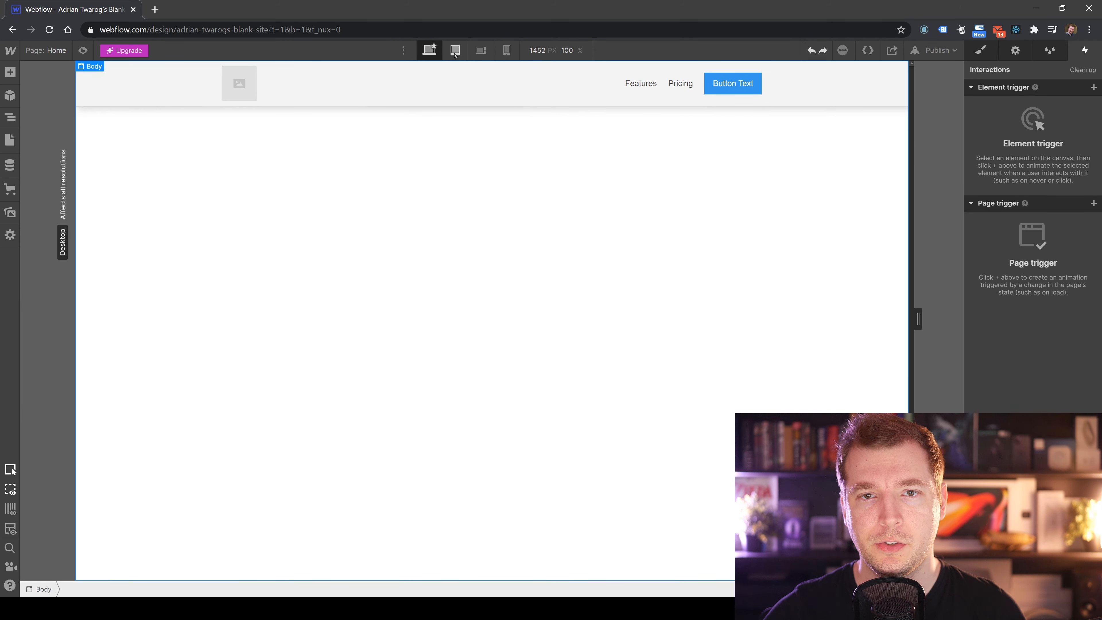
left_click(455, 50)
left_click(481, 50)
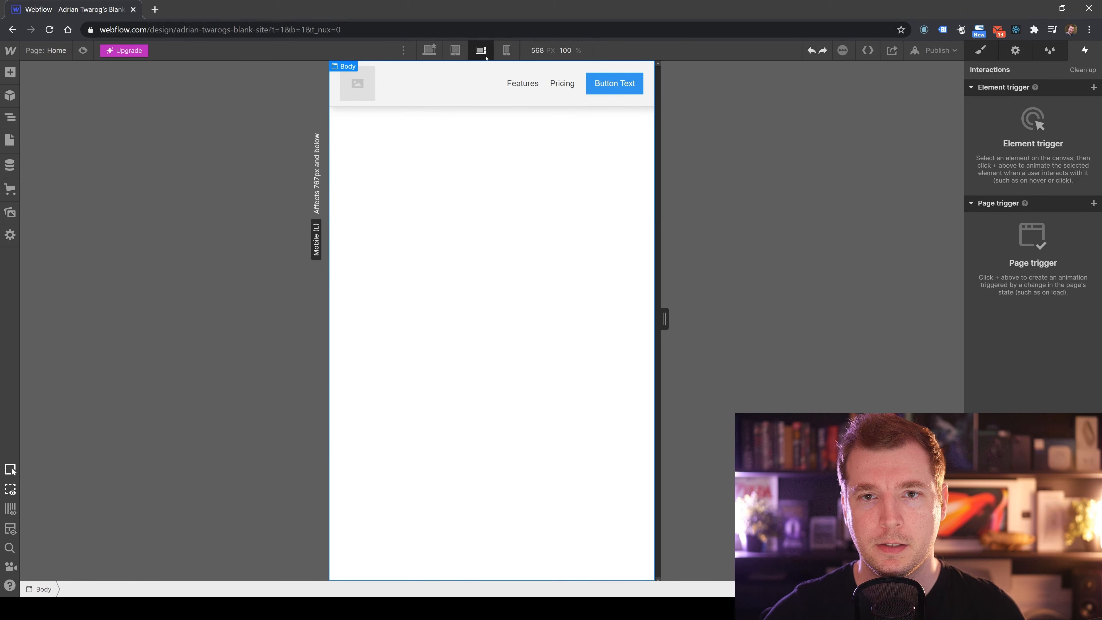
left_click(506, 51)
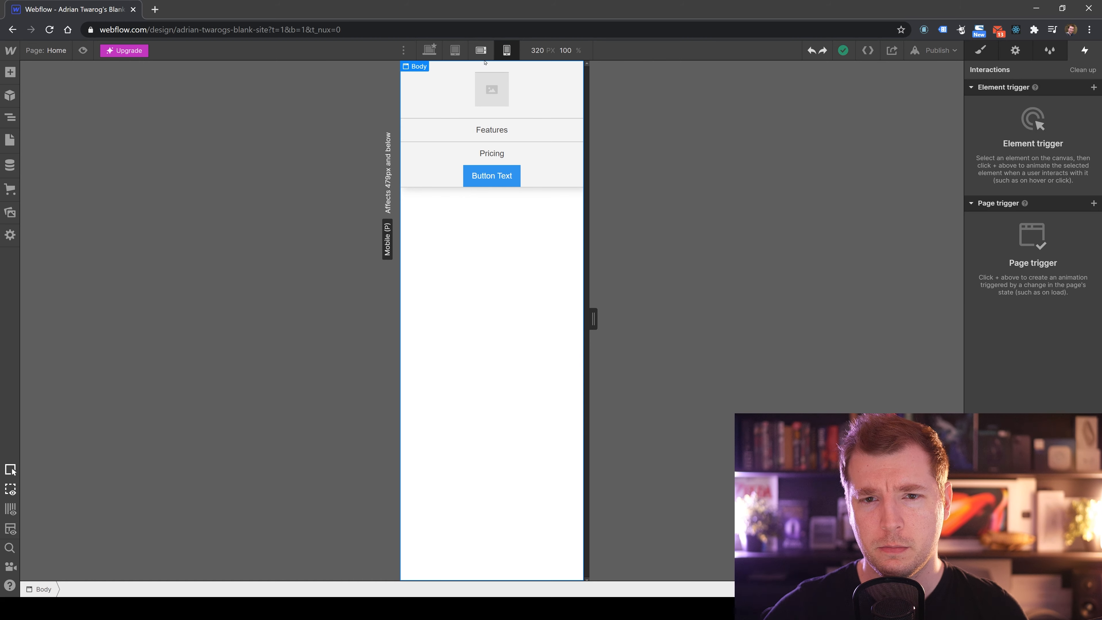
left_click_drag(592, 313, 447, 323)
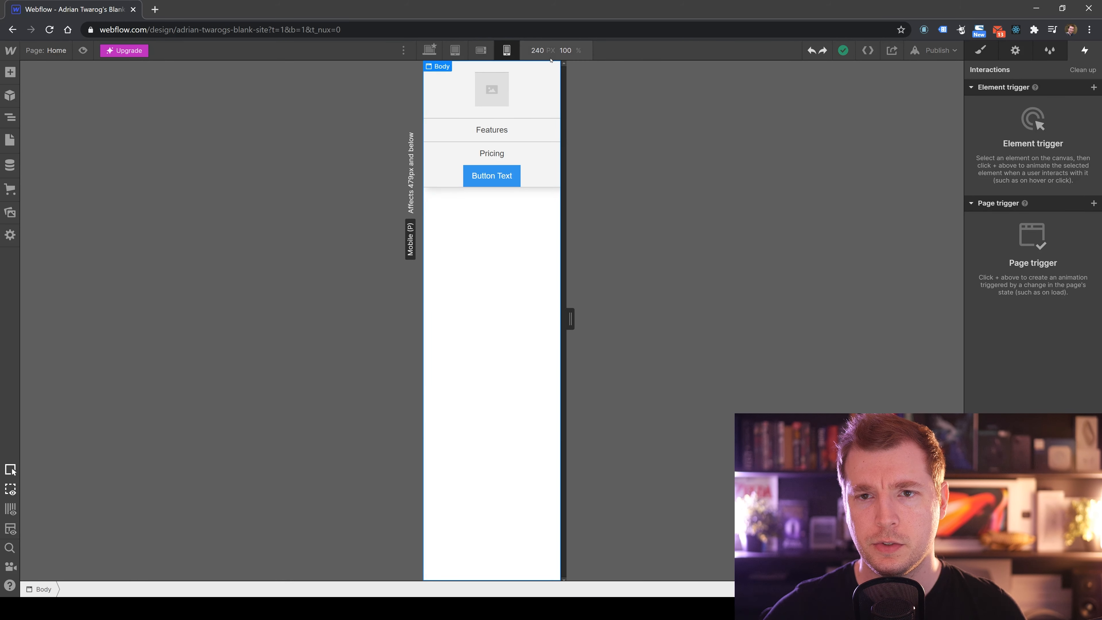
left_click(480, 50)
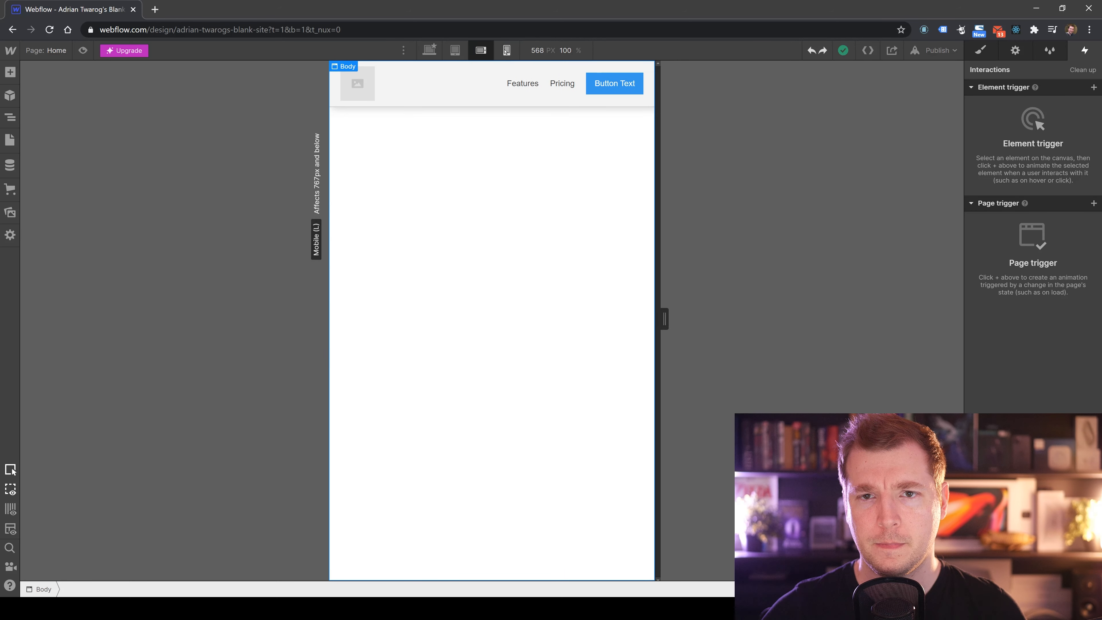
left_click(506, 50)
left_click(480, 51)
left_click(454, 50)
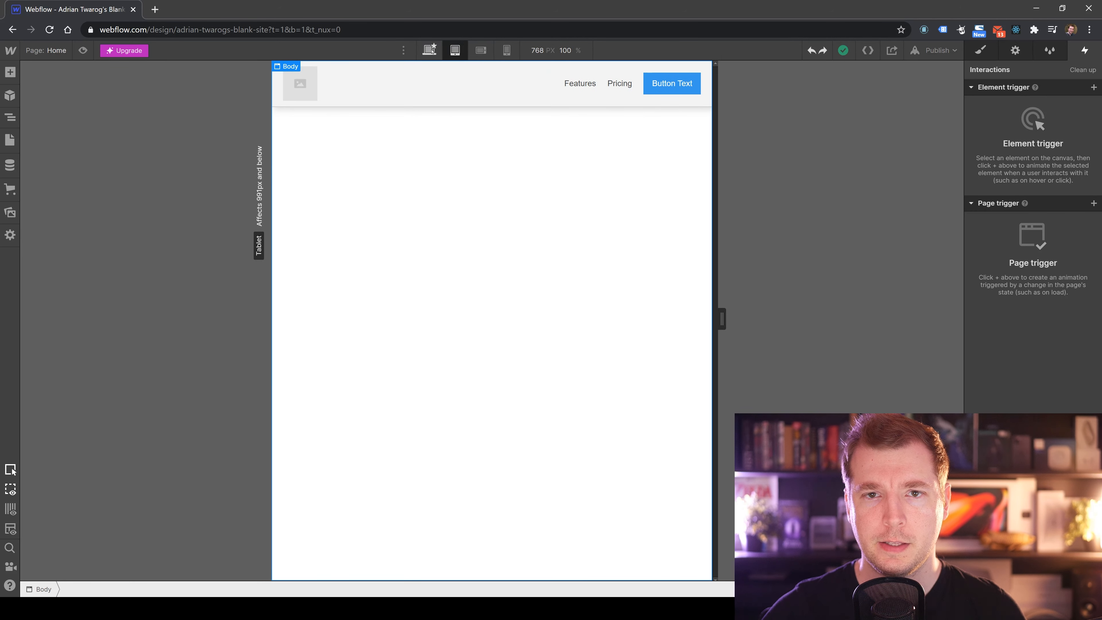
left_click(429, 50)
left_click(332, 91)
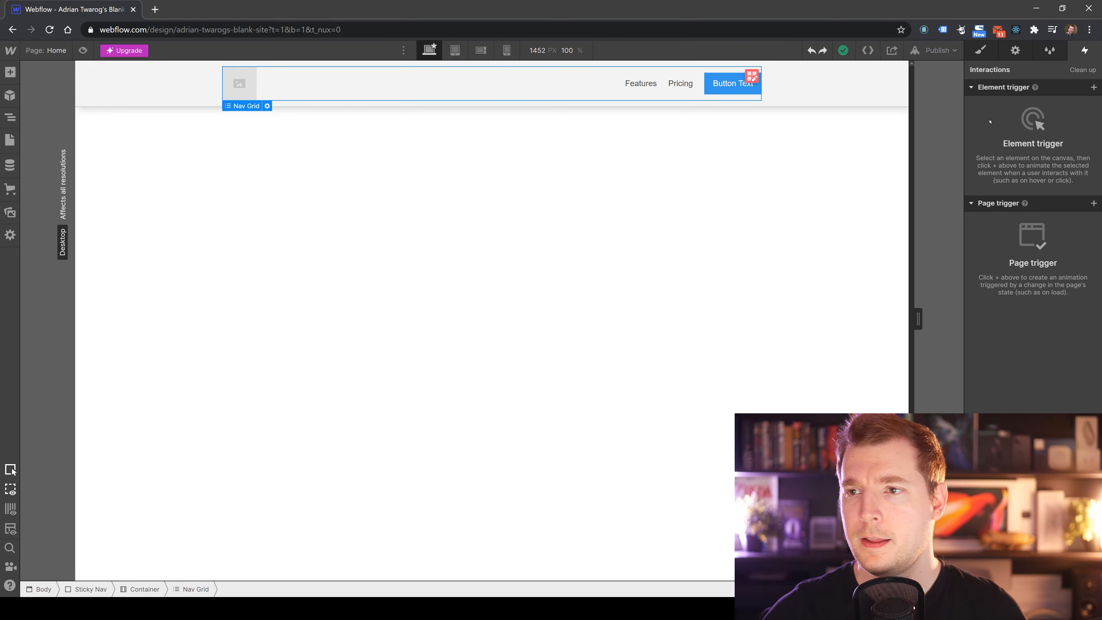
key("s")
left_click(771, 194)
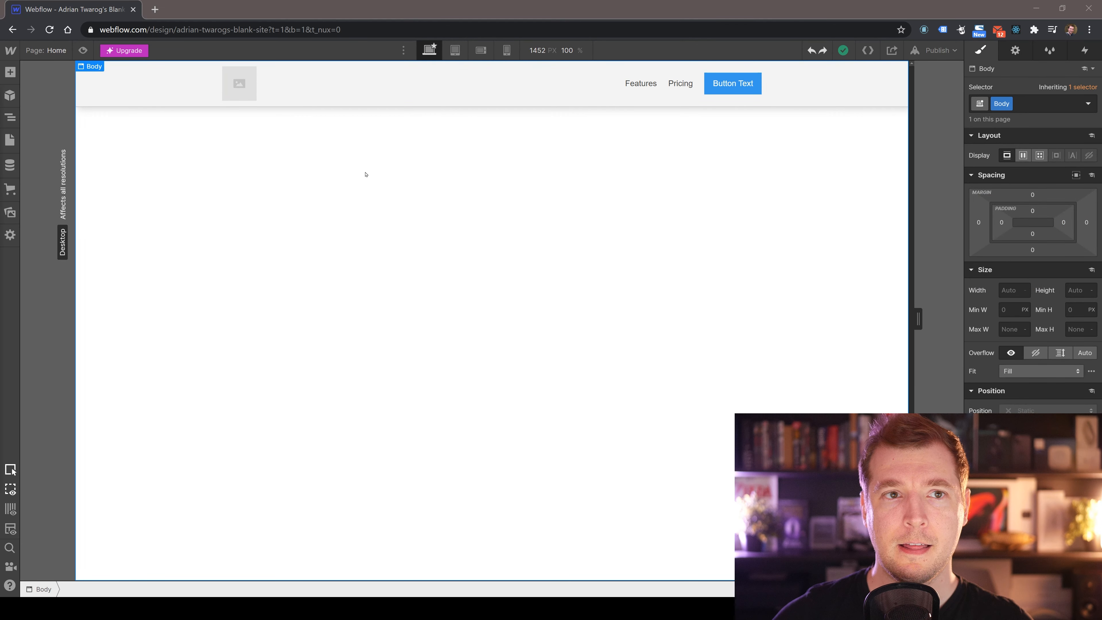
Open Unsplash in a new browser tab and search for restaurants photos.
left_click(155, 10)
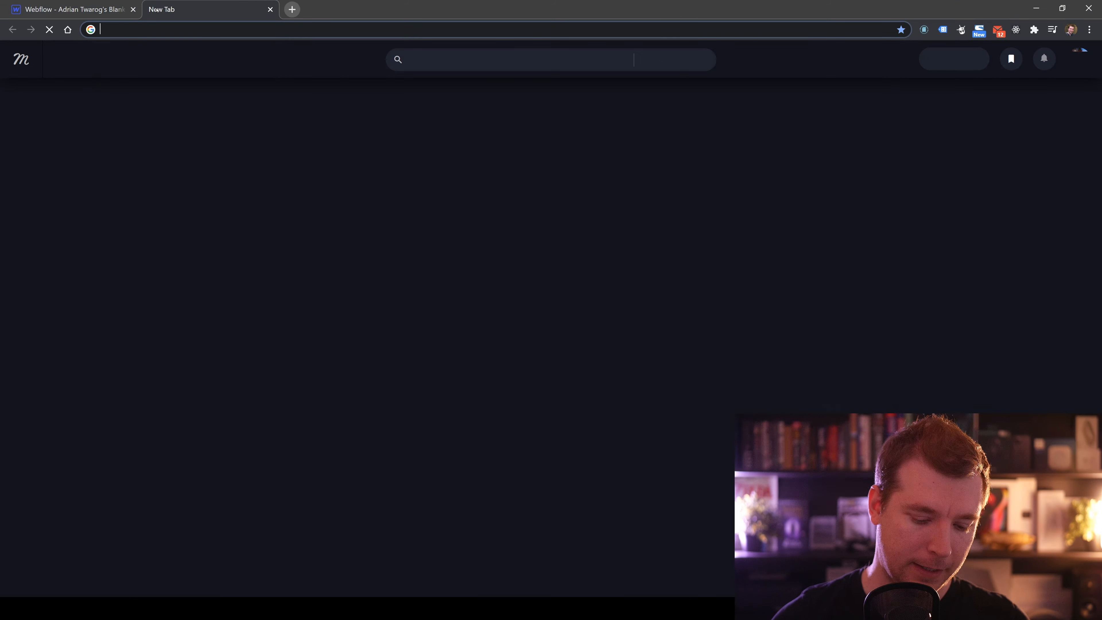
type("unsplash.com")
key("Return")
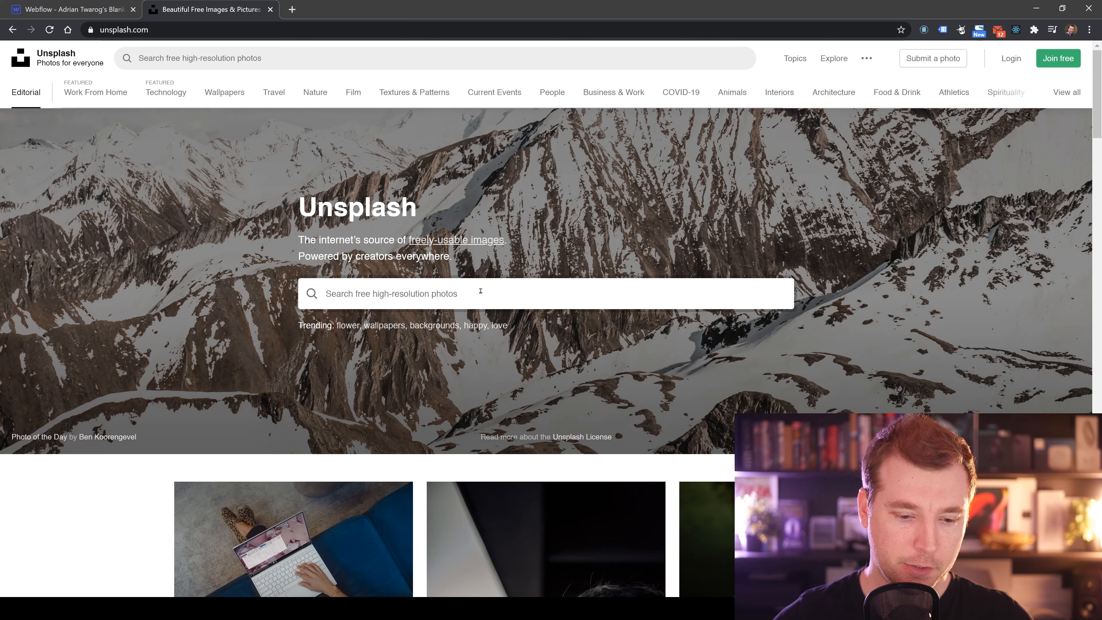
type("resta")
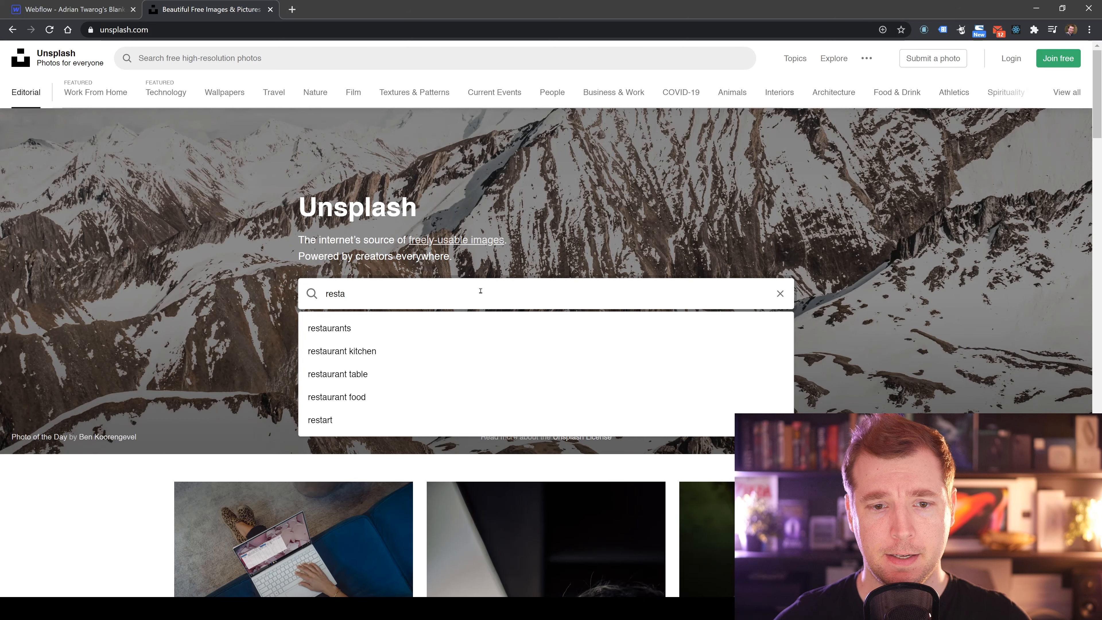
left_click(430, 330)
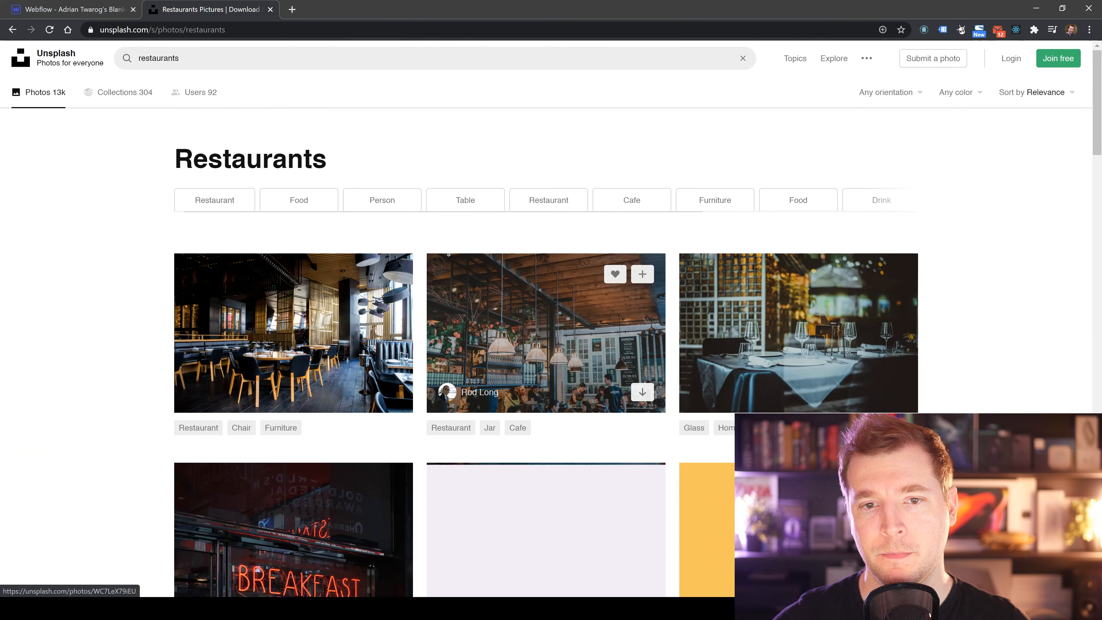
Open the dark restaurant interior photo in its own tab and download it free.
scroll(420, 236, "down", 2)
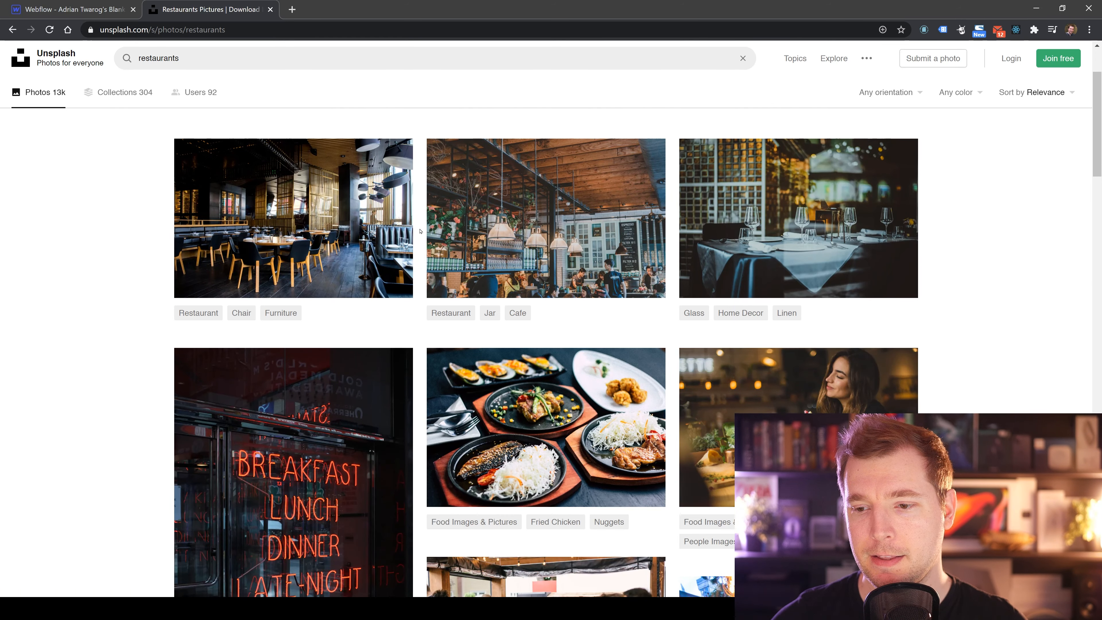
right_click(349, 210)
left_click(377, 219)
scroll(341, 247, "down", 2)
scroll(341, 247, "down", 14)
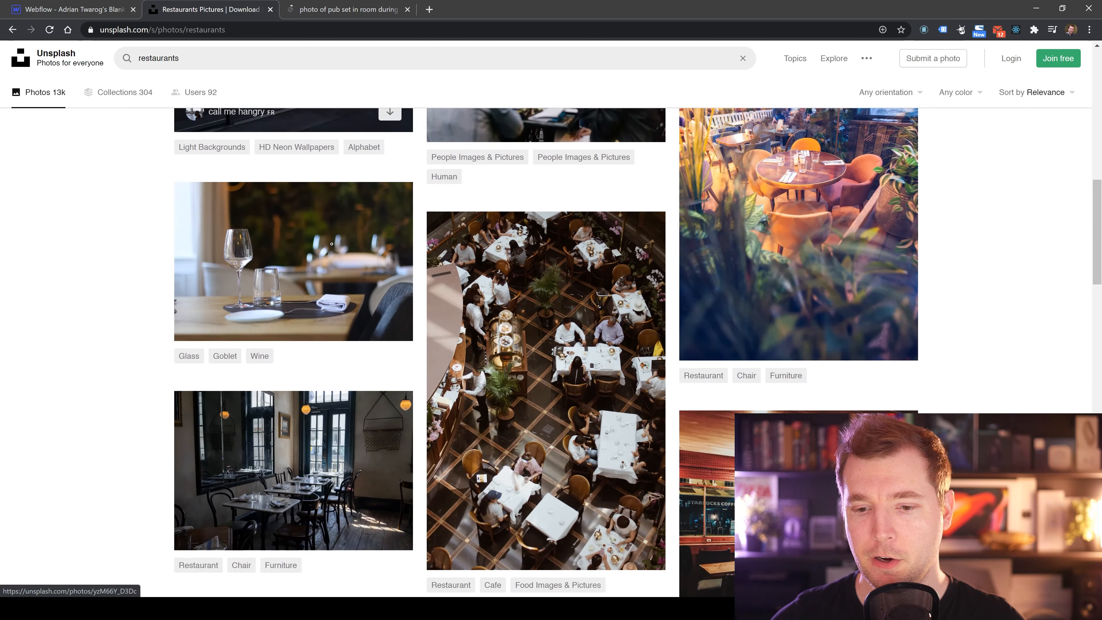
scroll(332, 244, "down", 15)
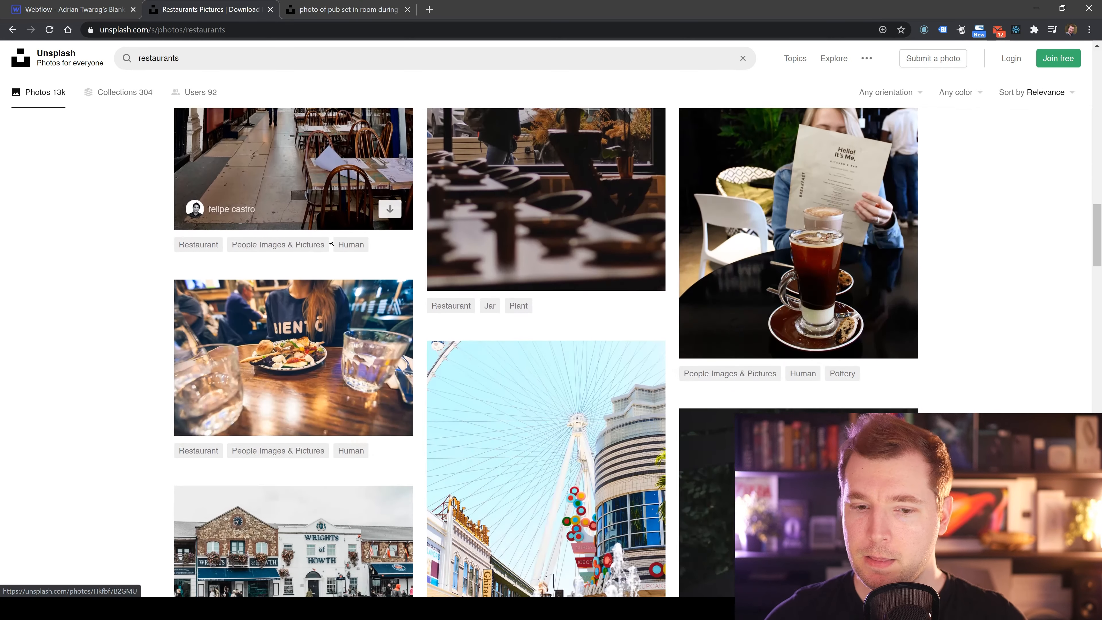
scroll(267, 218, "down", 5)
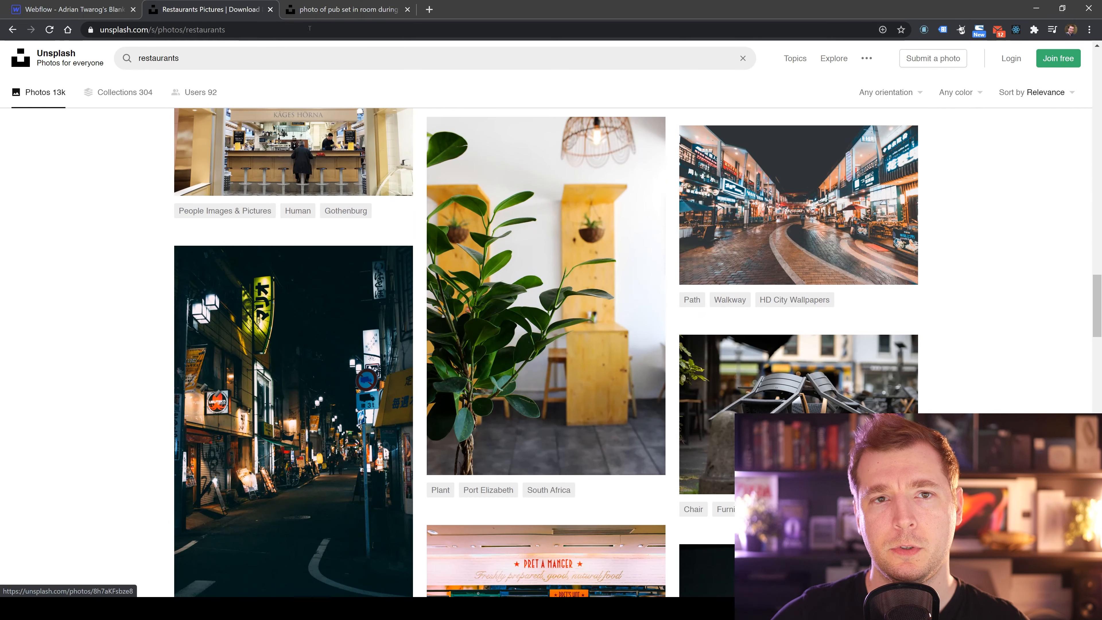
left_click(345, 9)
left_click(1025, 97)
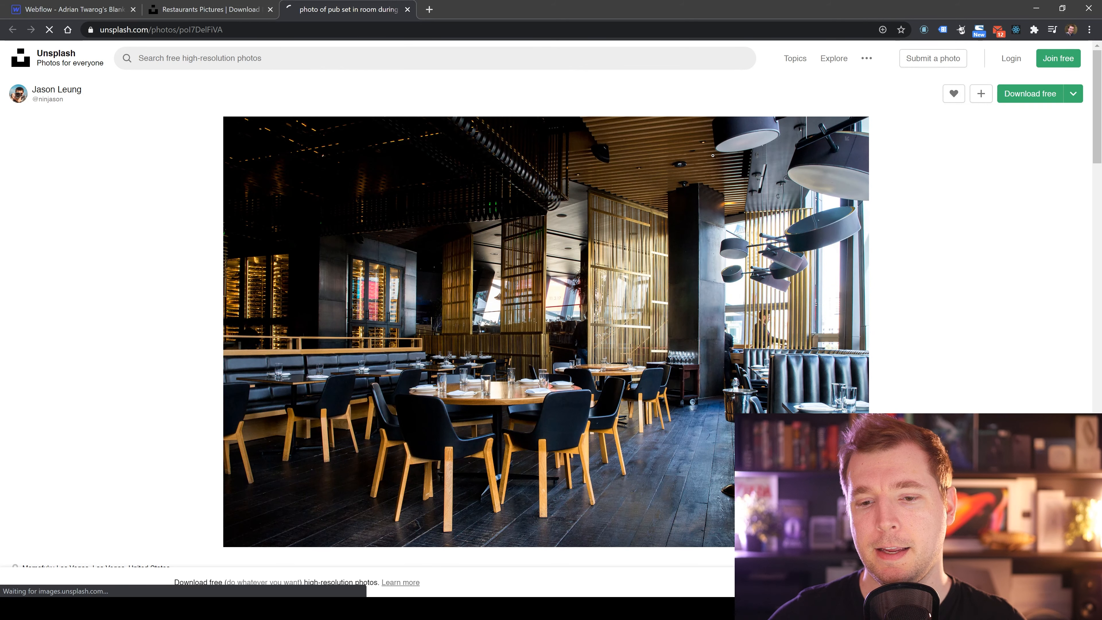
Try to drag the downloaded restaurant photo from the downloads bar onto the Webflow canvas.
left_click(86, 8)
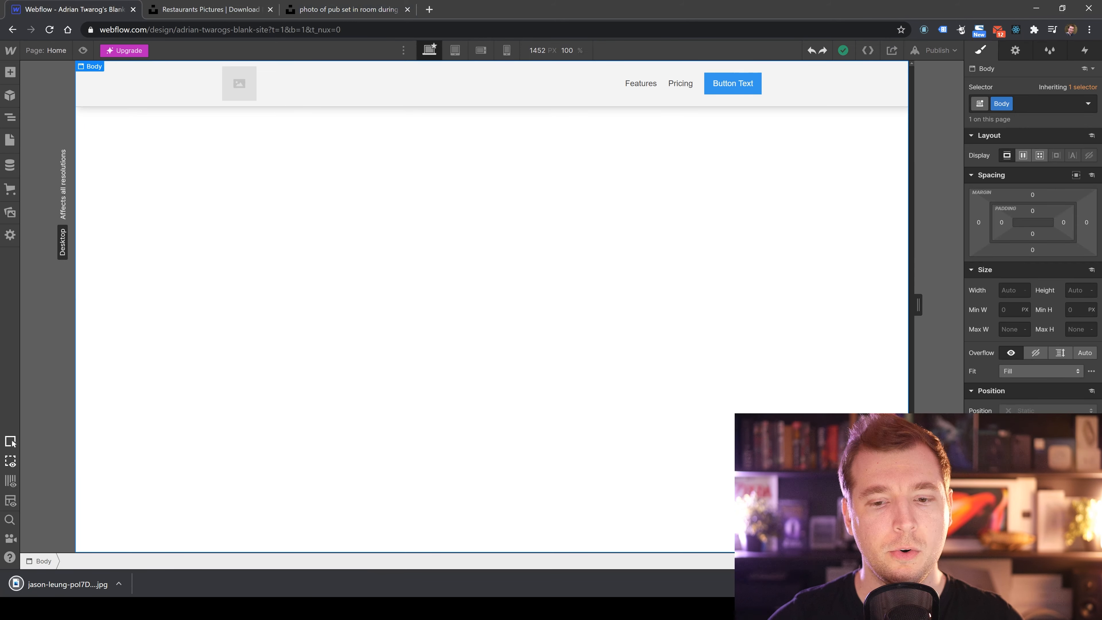
left_click_drag(91, 556, 394, 269)
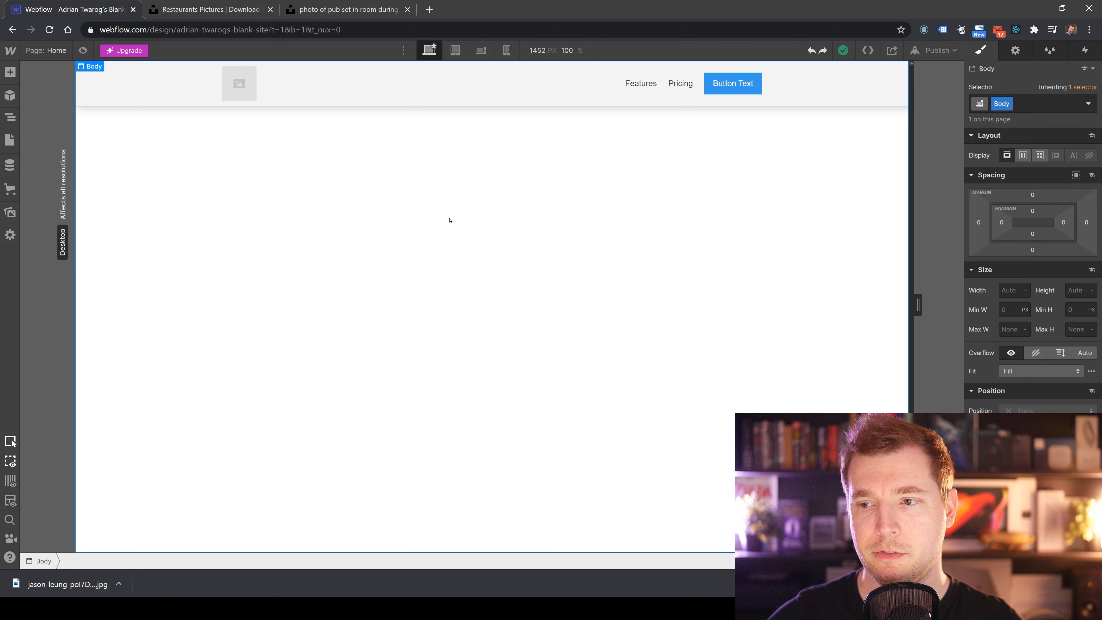
key("ctrl+minus")
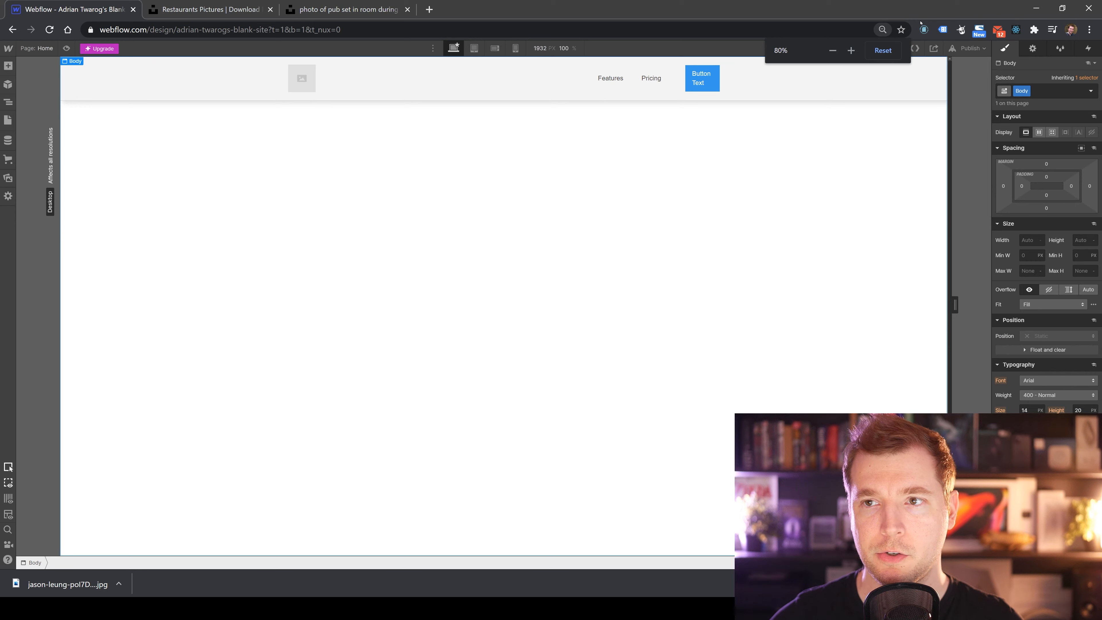
left_click(884, 49)
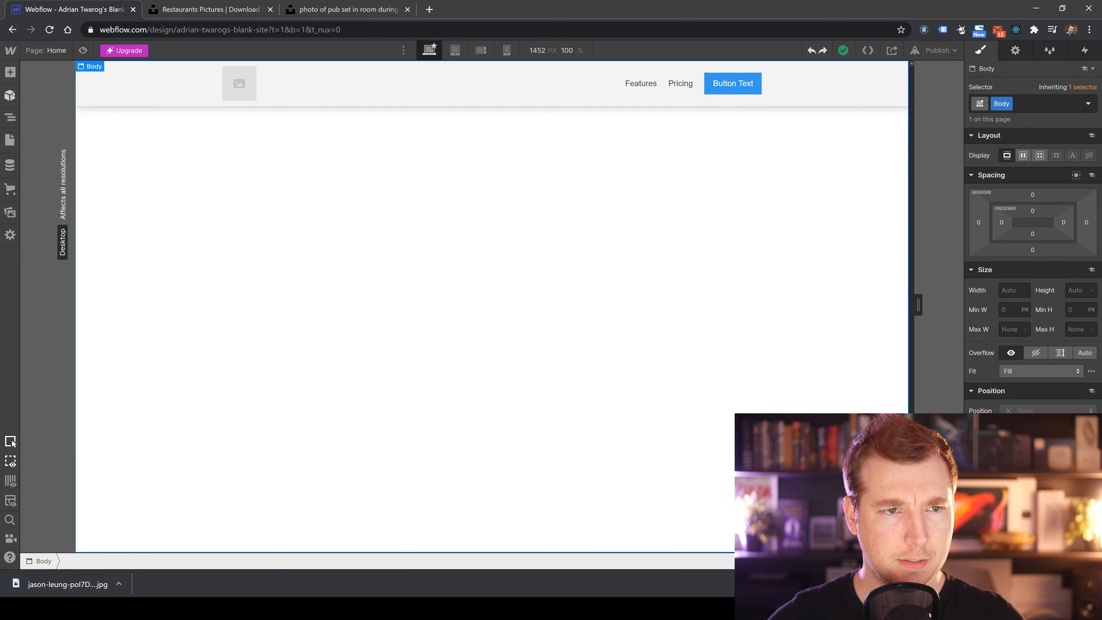
Open the Add panel and browse the prebuilt layouts such as Contact Form.
left_click(10, 71)
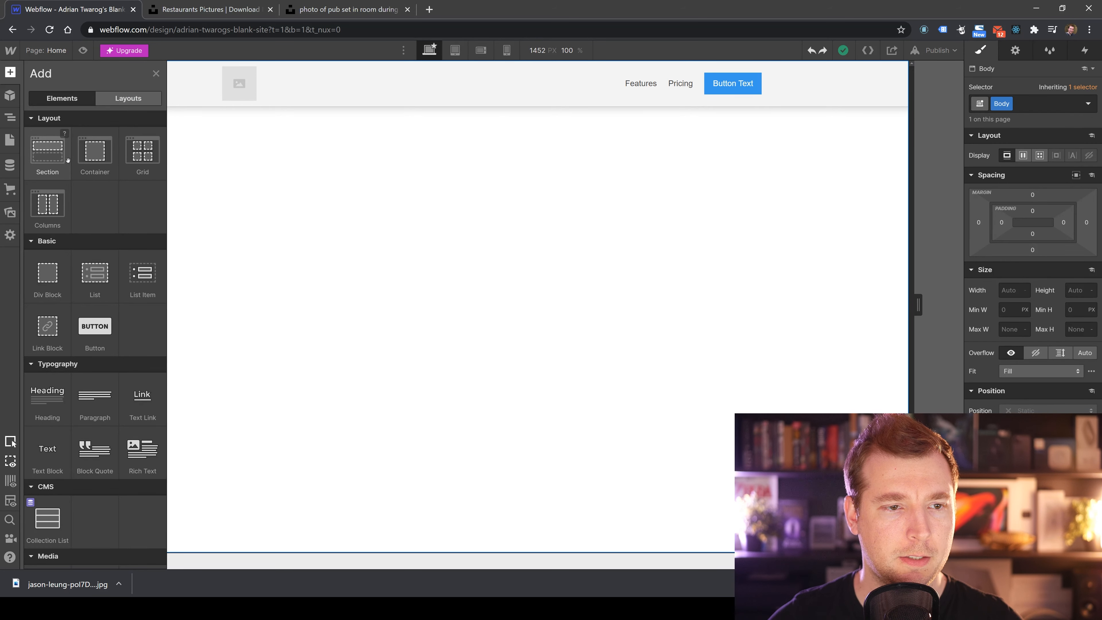
left_click(128, 98)
mouse_move(53, 304)
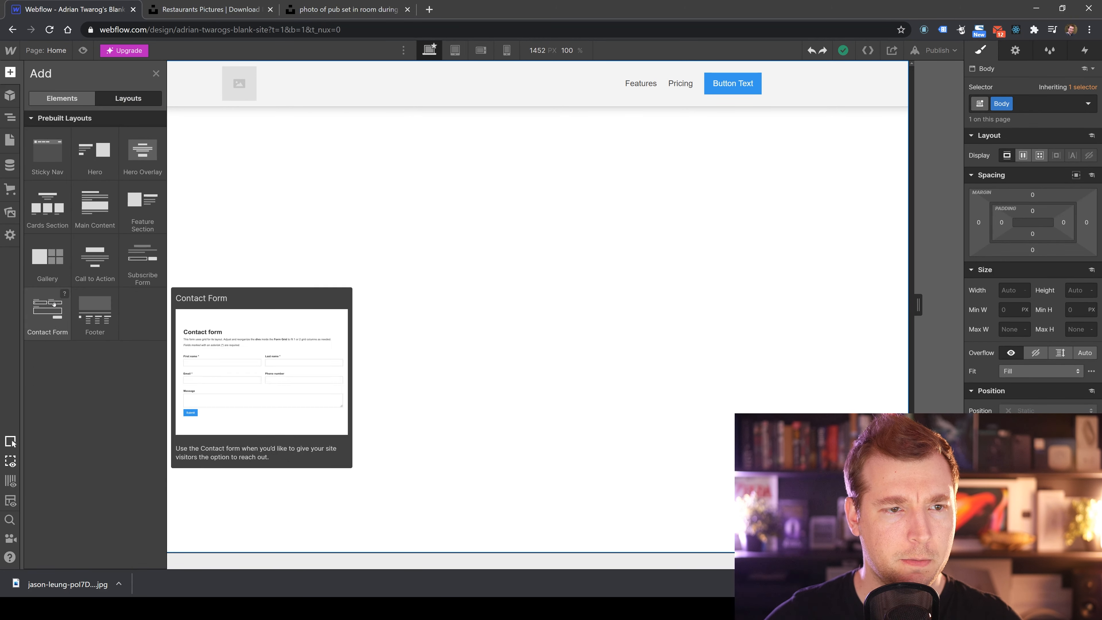
Add the Hero Overlay prebuilt layout to the page below the navigation bar.
mouse_move(148, 172)
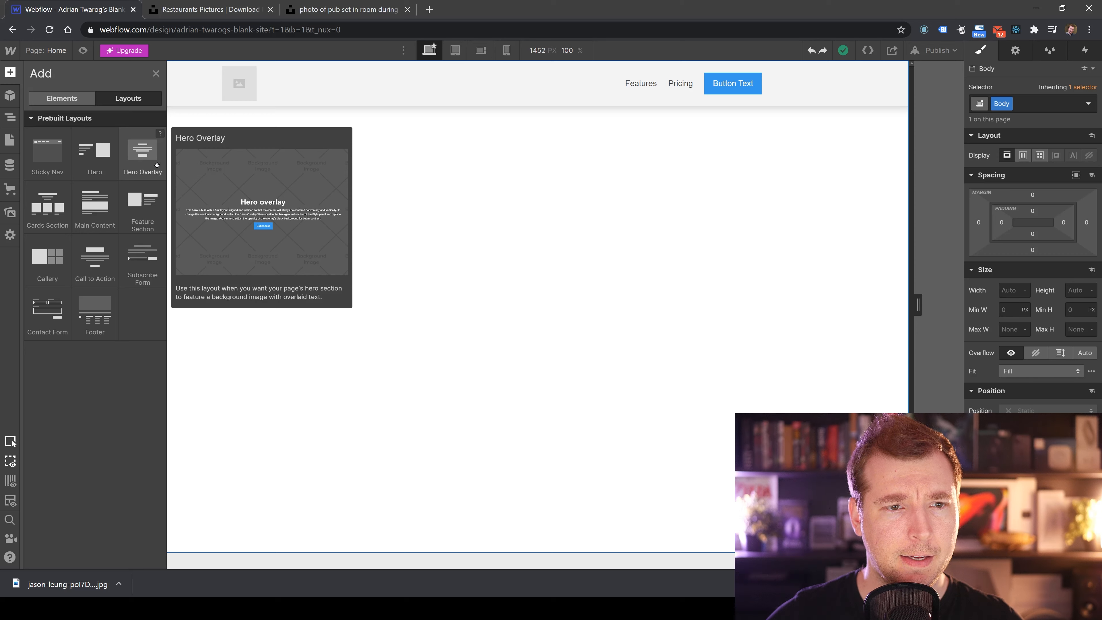
left_click(142, 157)
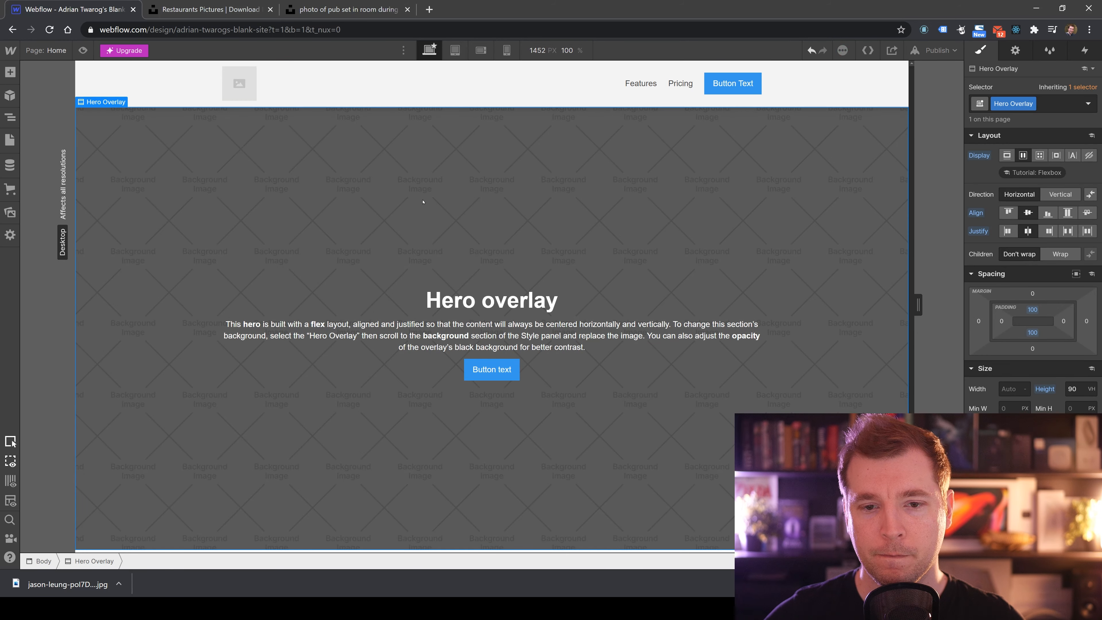
key("d")
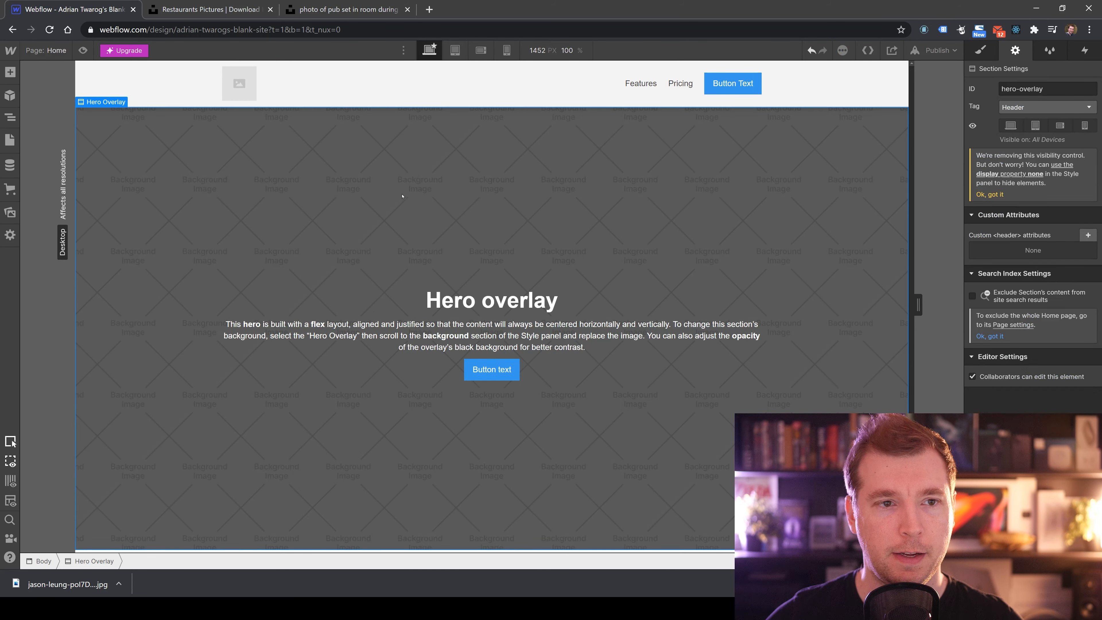
right_click(744, 163)
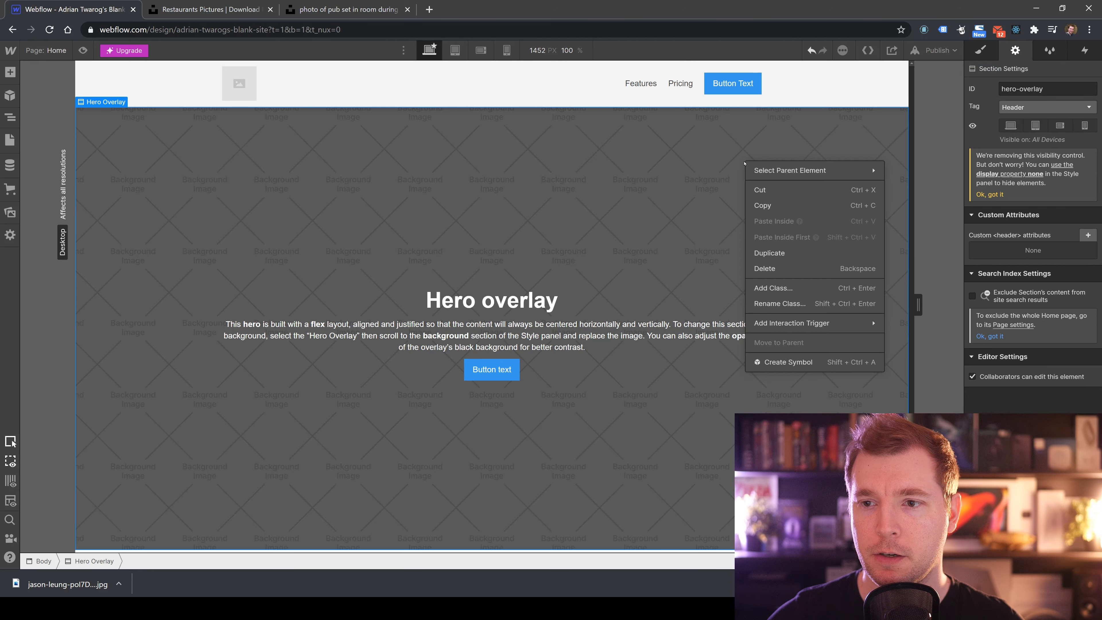
left_click(702, 156)
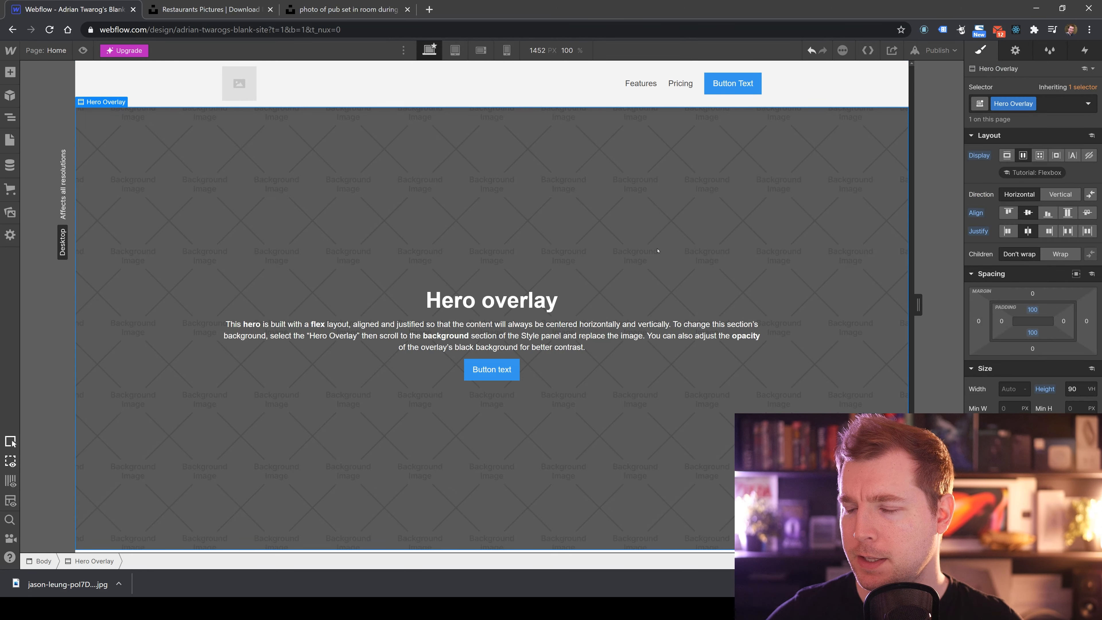
key("d")
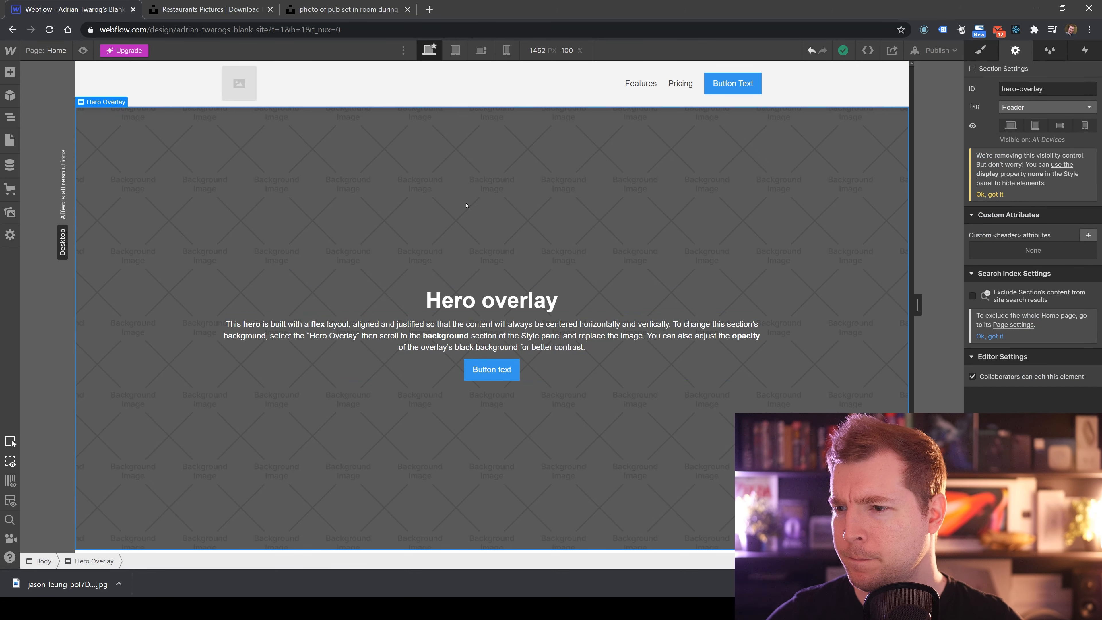
key("s")
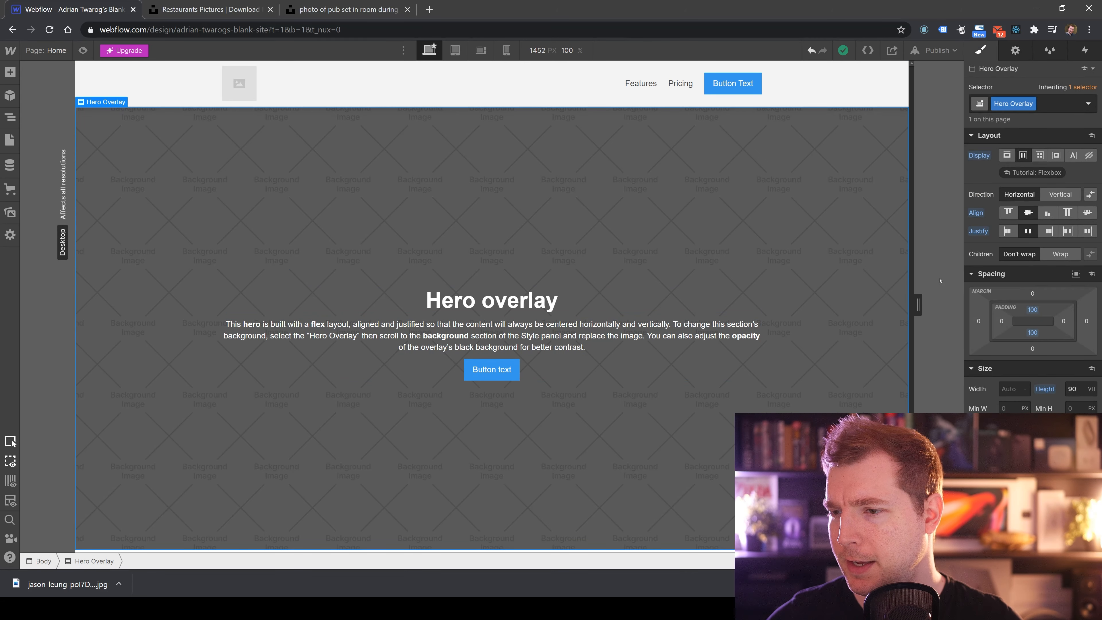
Upload the restaurant photo jason-leung-pol7DelFiVA-unsplash.jpg from the 2020-09-03 Web Design UI Tutorial folder for the hero's background image.
scroll(1002, 297, "down", 10)
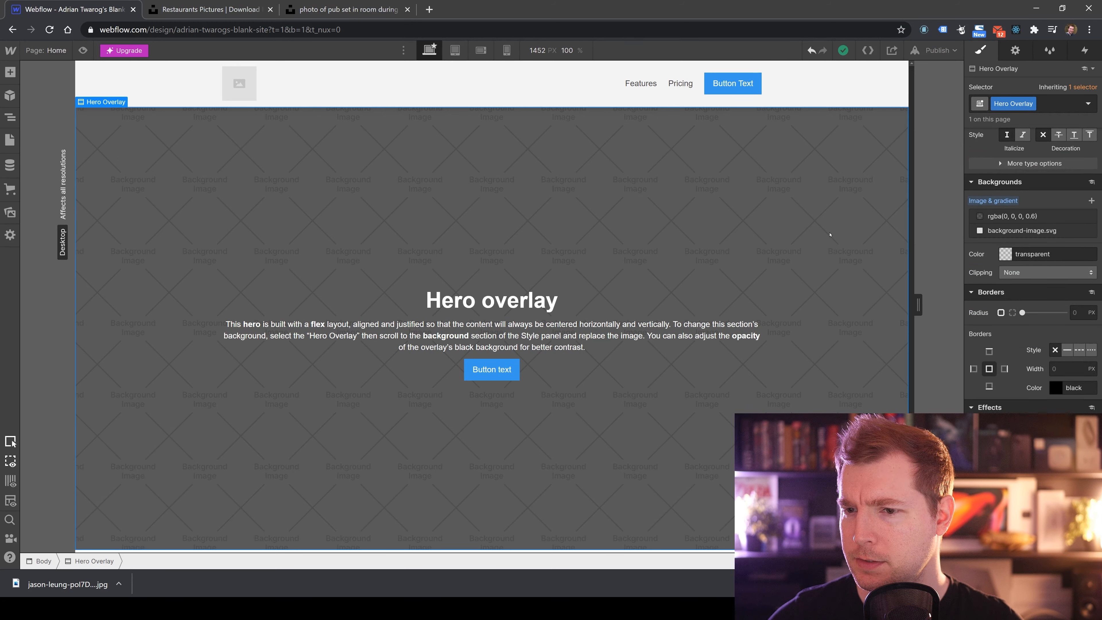
left_click(1040, 217)
left_click(1013, 206)
left_click(1024, 231)
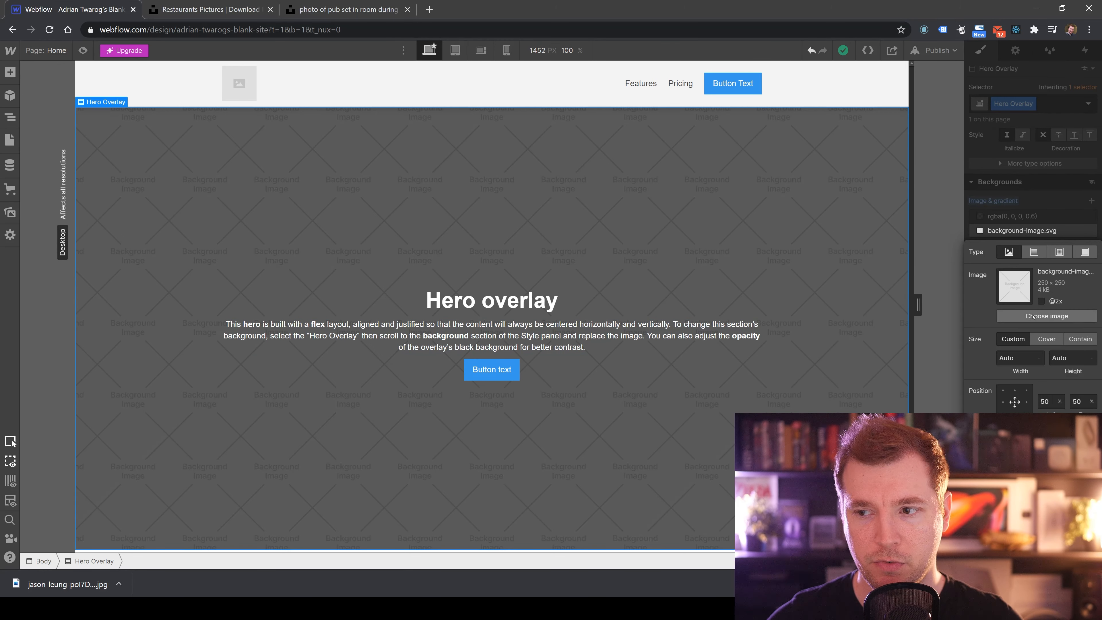
left_click(1043, 315)
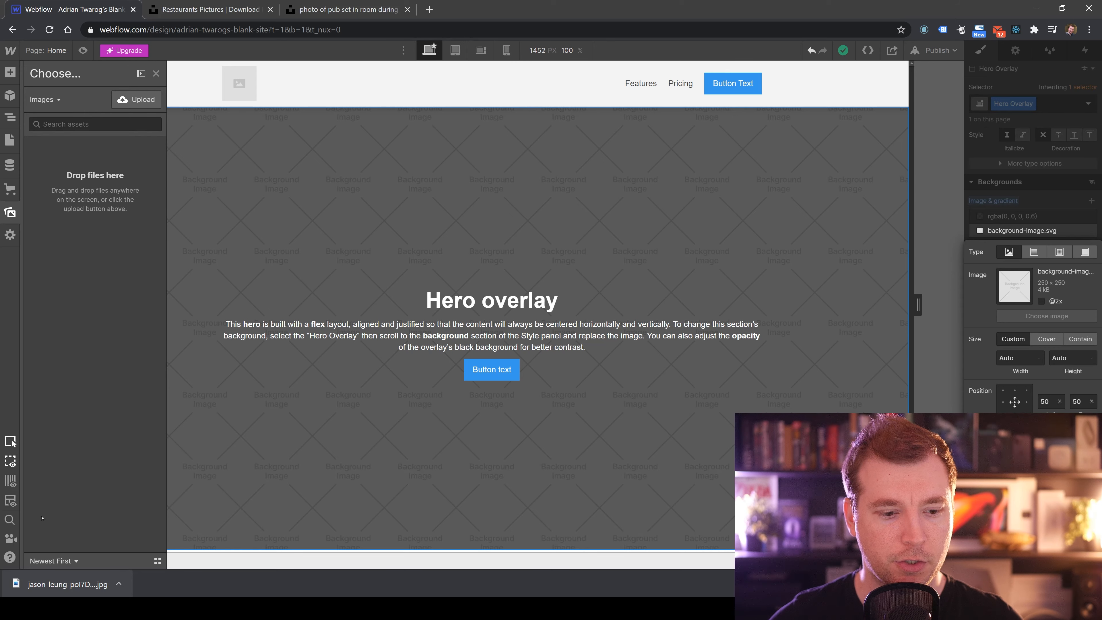
left_click(138, 99)
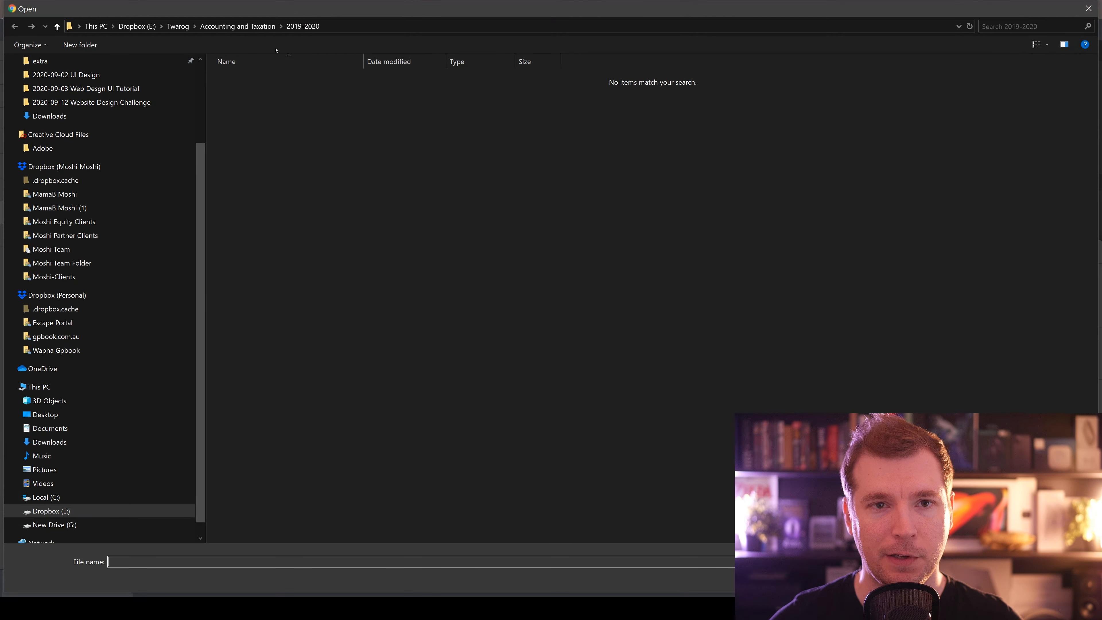
left_click_drag(4, 2, 403, 225)
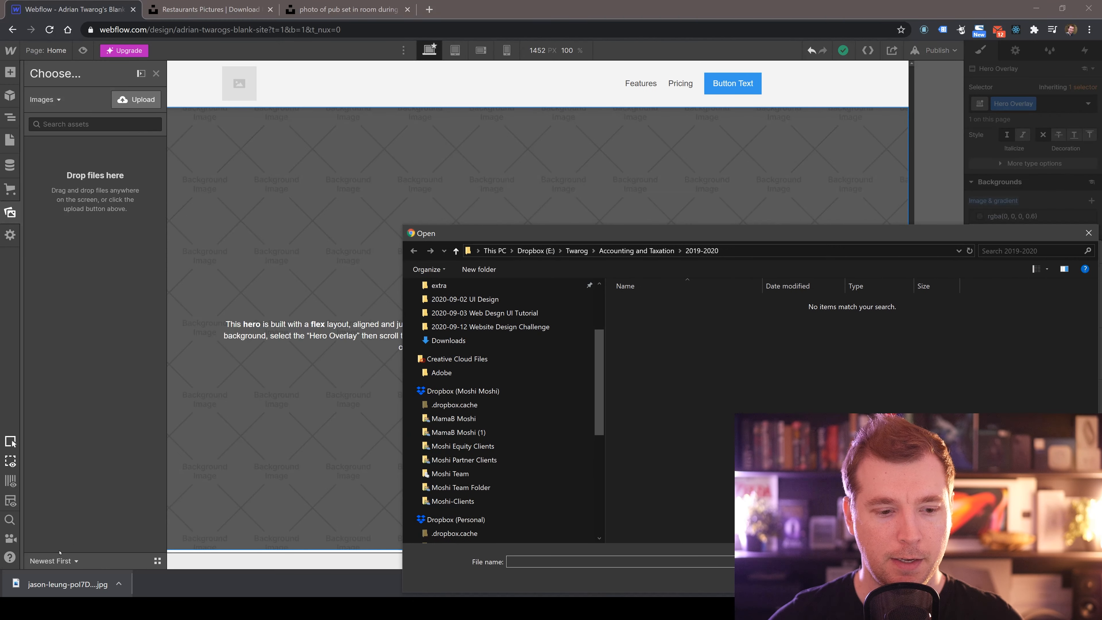
scroll(524, 406, "up", 3)
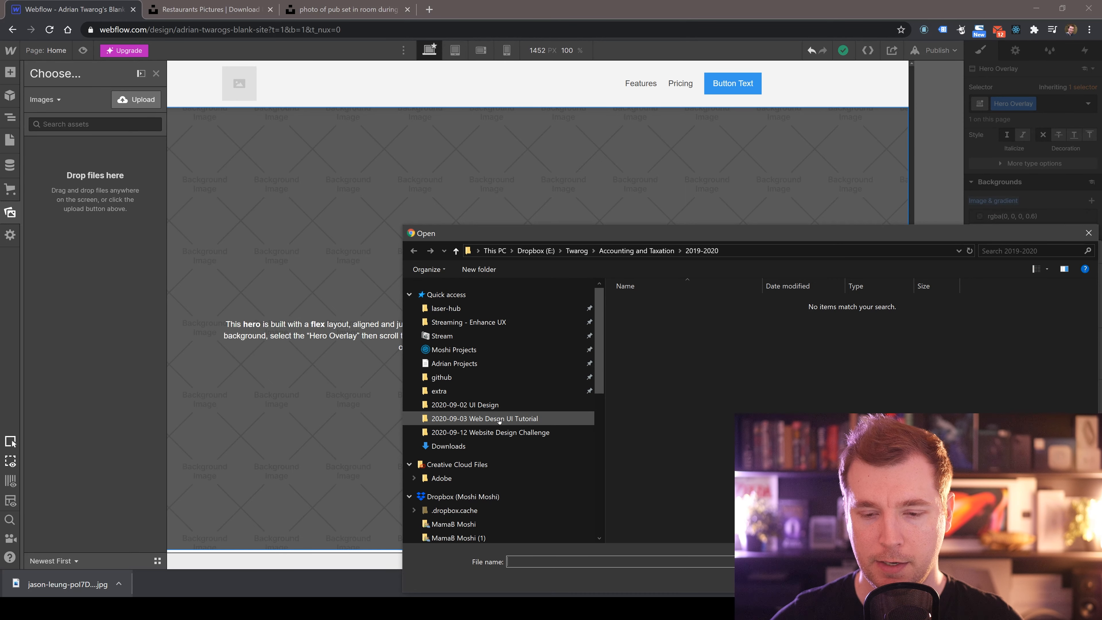
left_click(524, 417)
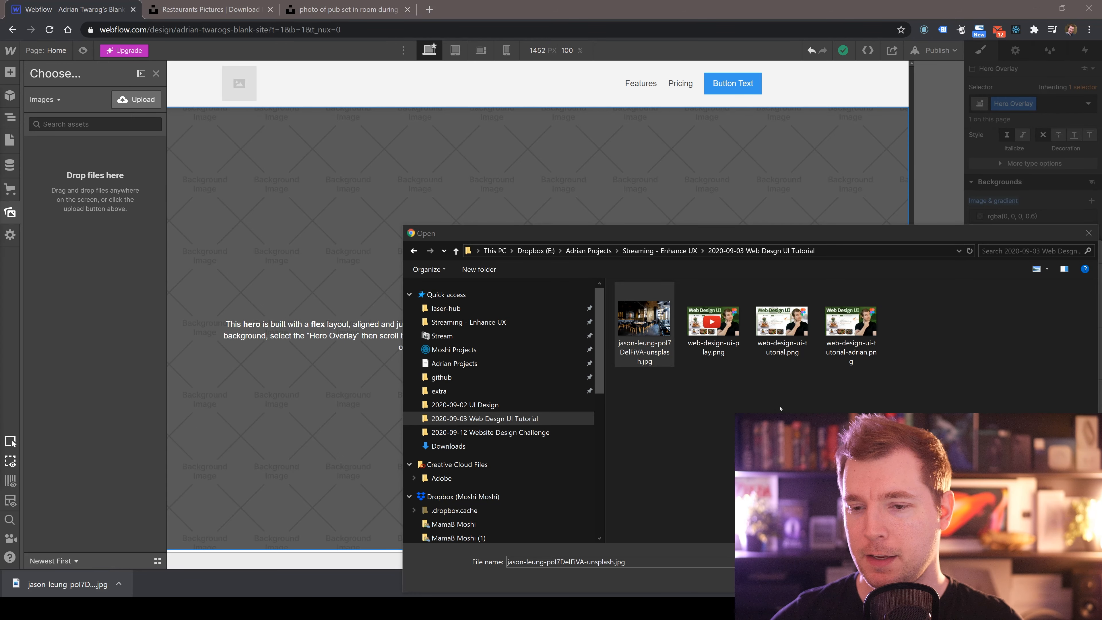
left_click(782, 408)
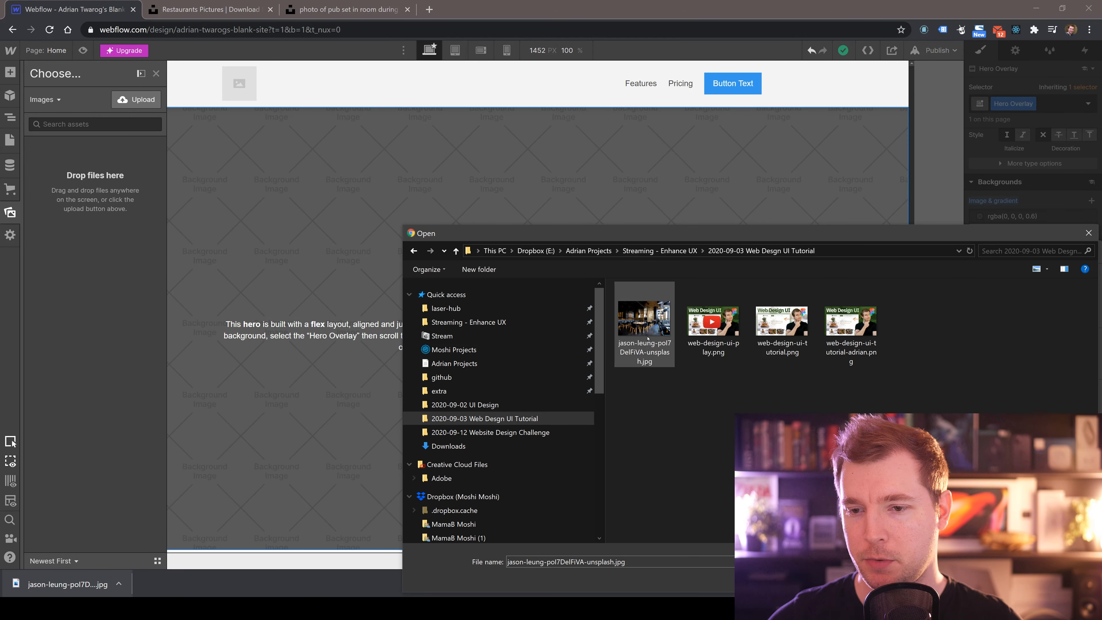
double_click(654, 319)
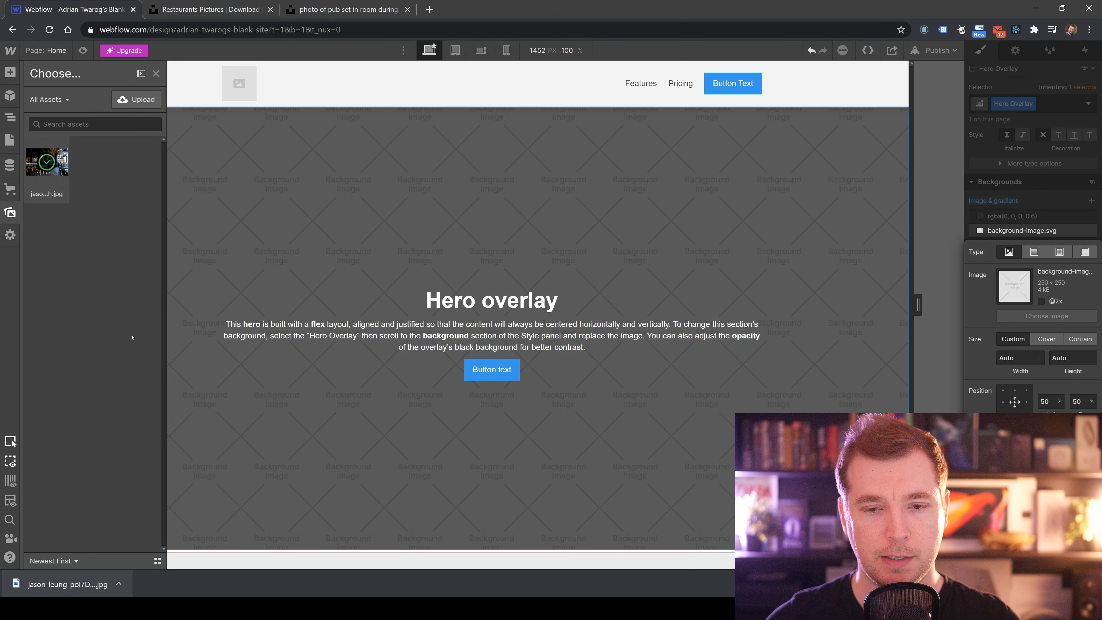
Apply the uploaded photo as the Hero Overlay's background image and size it to Cover.
left_click(57, 182)
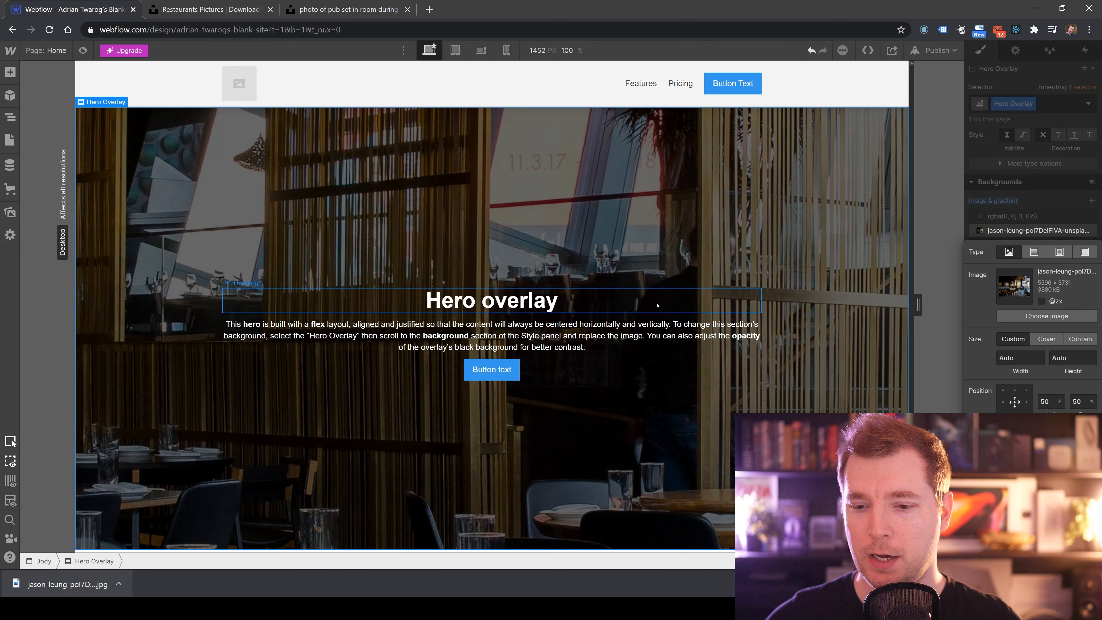
left_click(1046, 339)
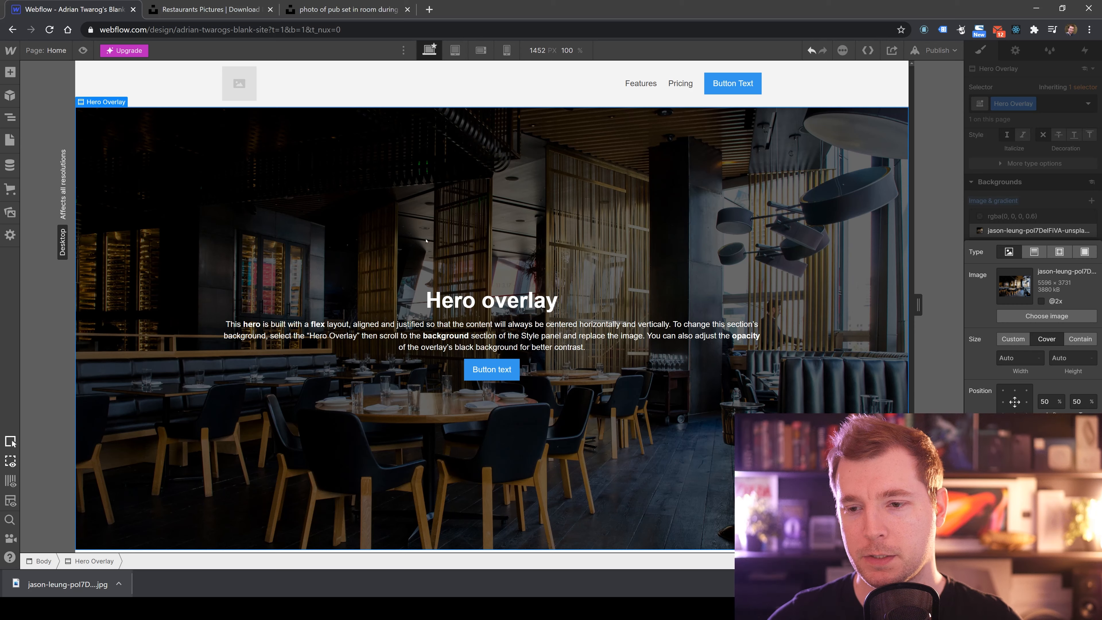
Replace the hero heading text with OrderApp.
left_click(668, 300)
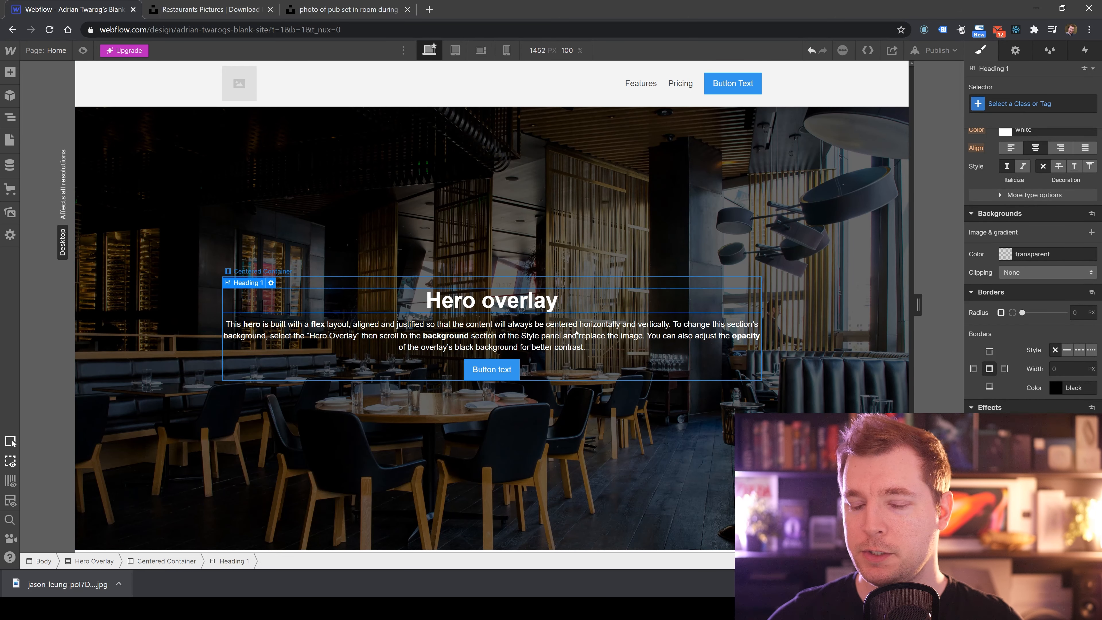
double_click(498, 306)
key("ctrl+a")
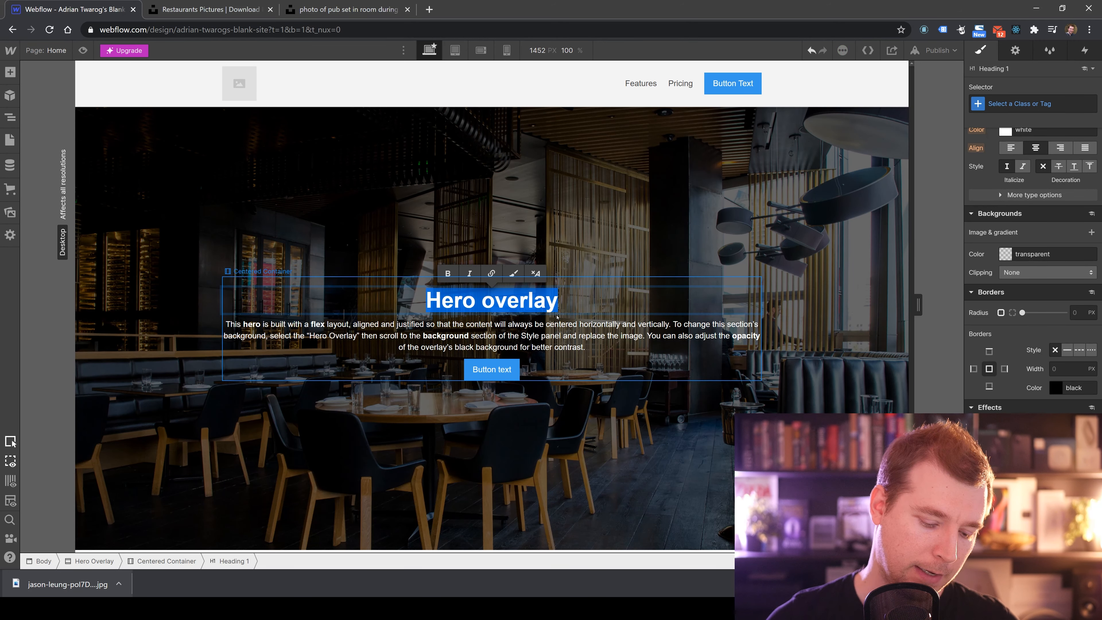
type("Order")
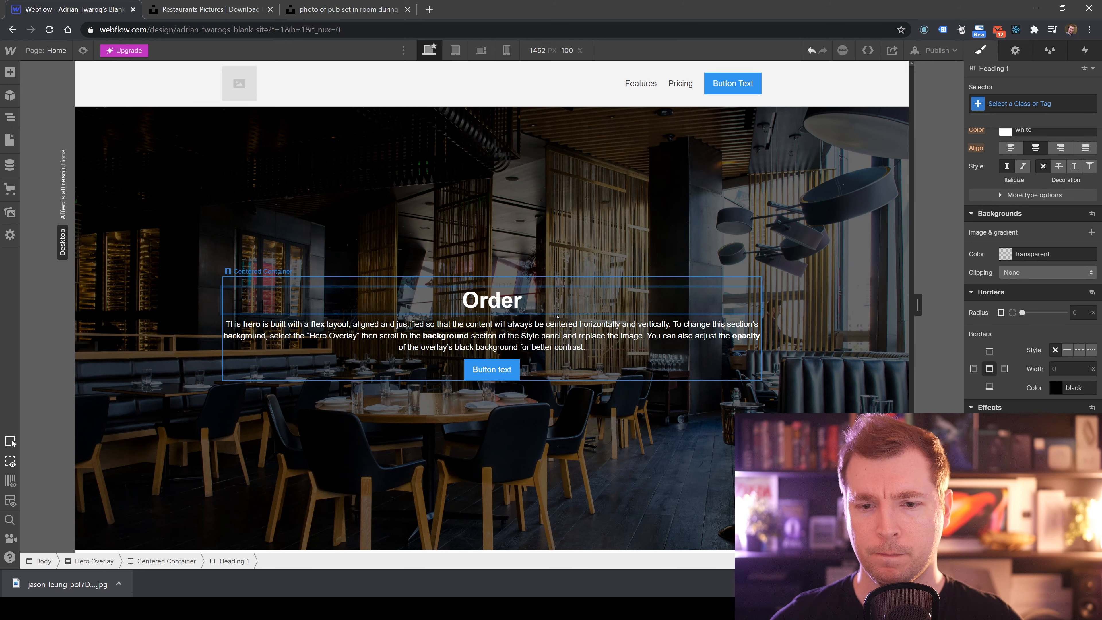
type("App")
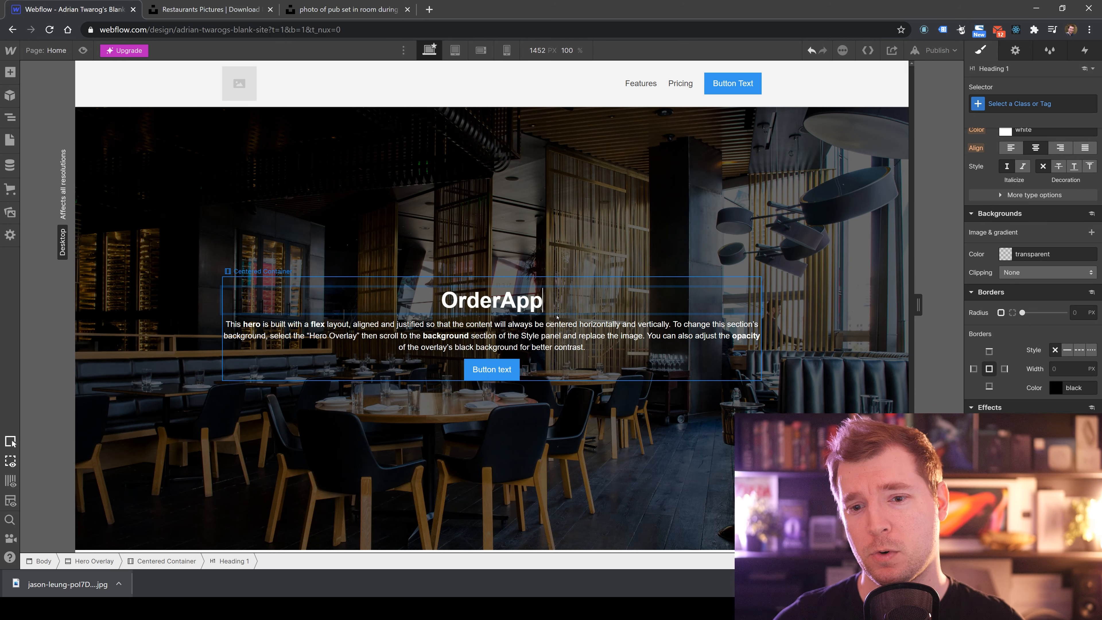
left_click_drag(550, 304, 414, 296)
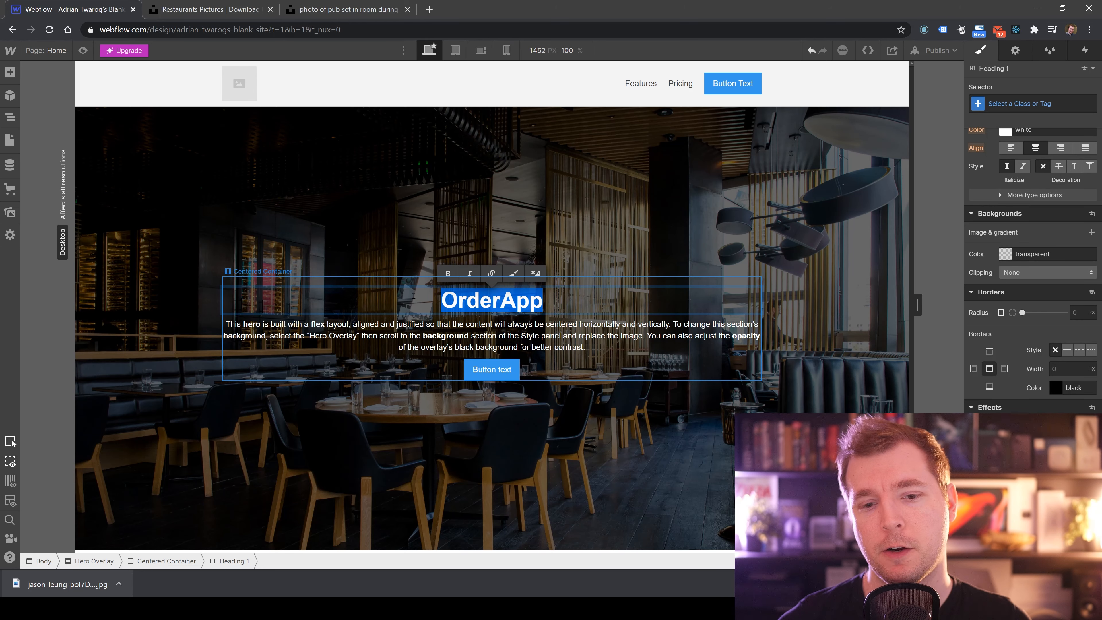
left_click(573, 309)
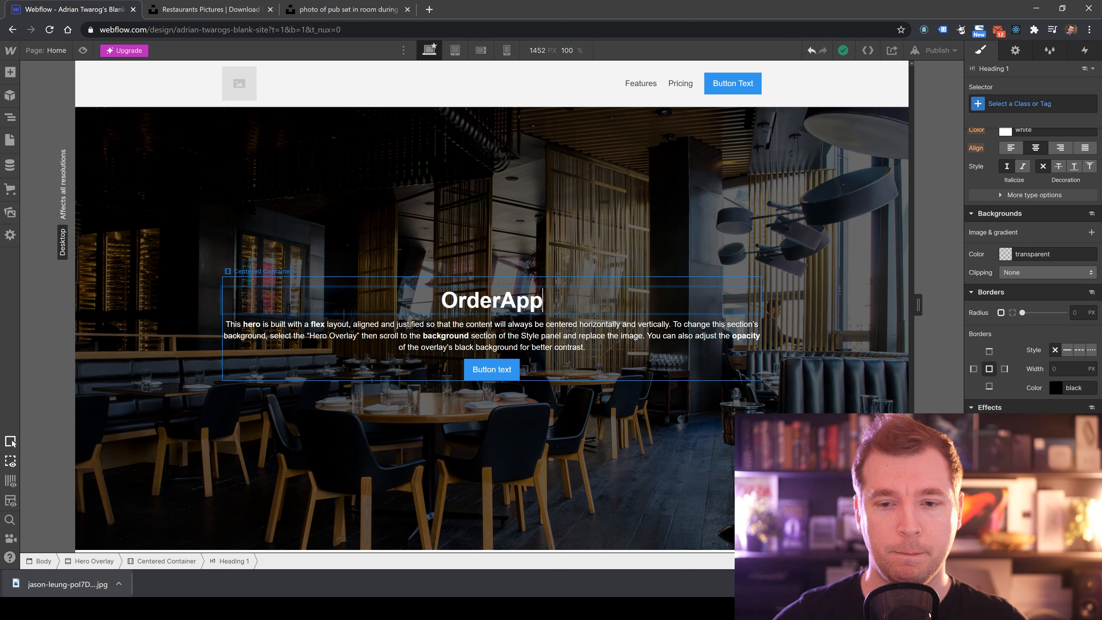
left_click(558, 328)
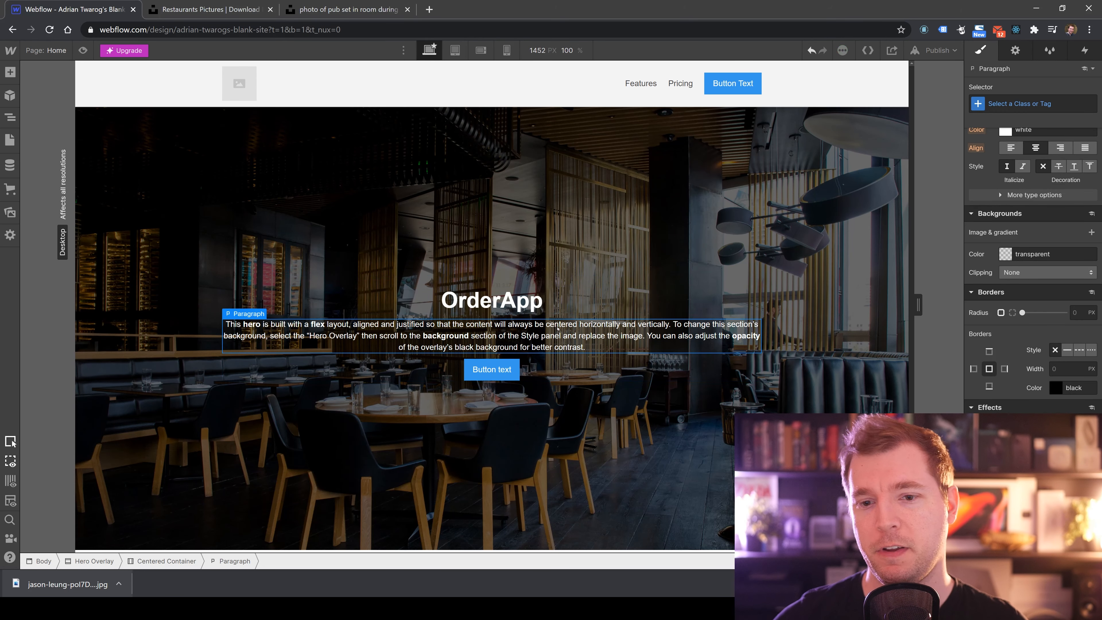
double_click(542, 299)
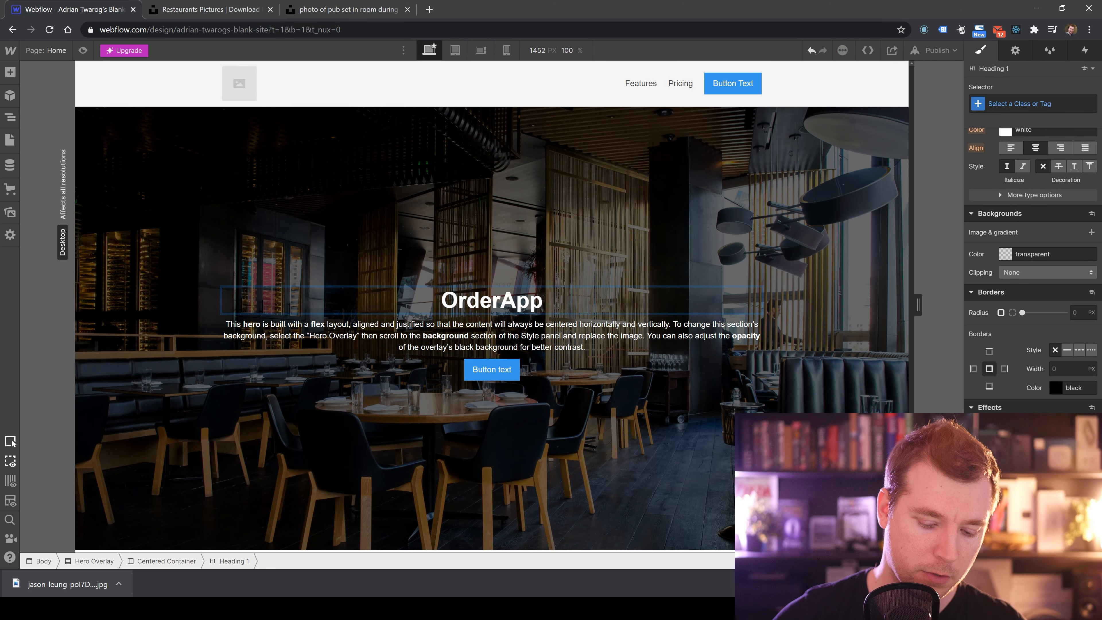
type(".io")
left_click_drag(531, 298, 562, 300)
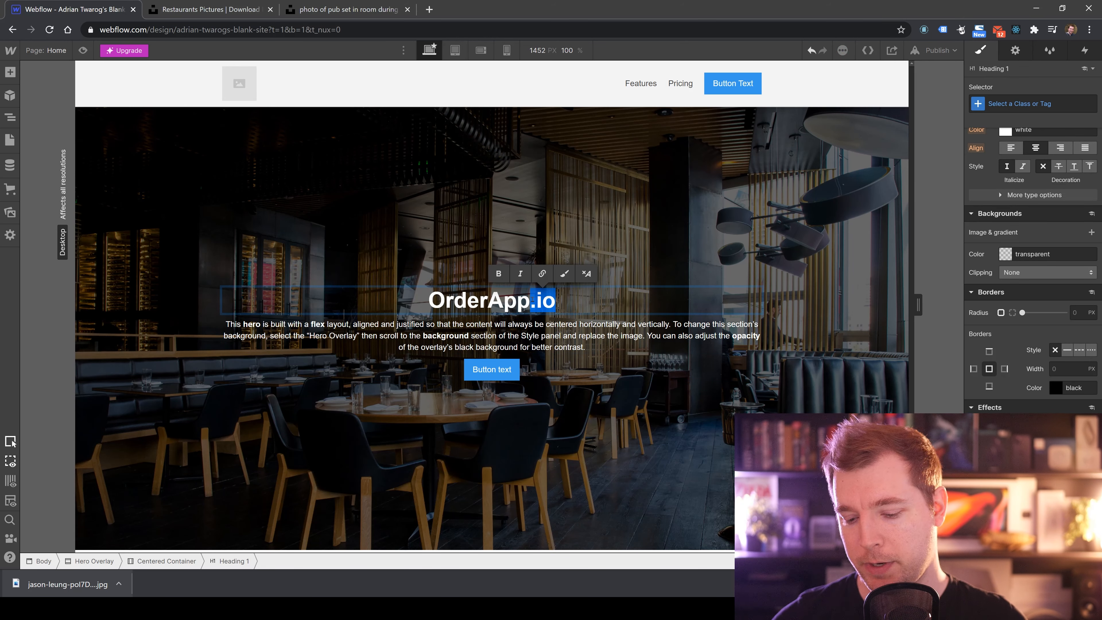
key("BackSpace")
Replace the hero paragraph with "Order food directly from your own phone or iPad.".
left_click(553, 334)
double_click(553, 335)
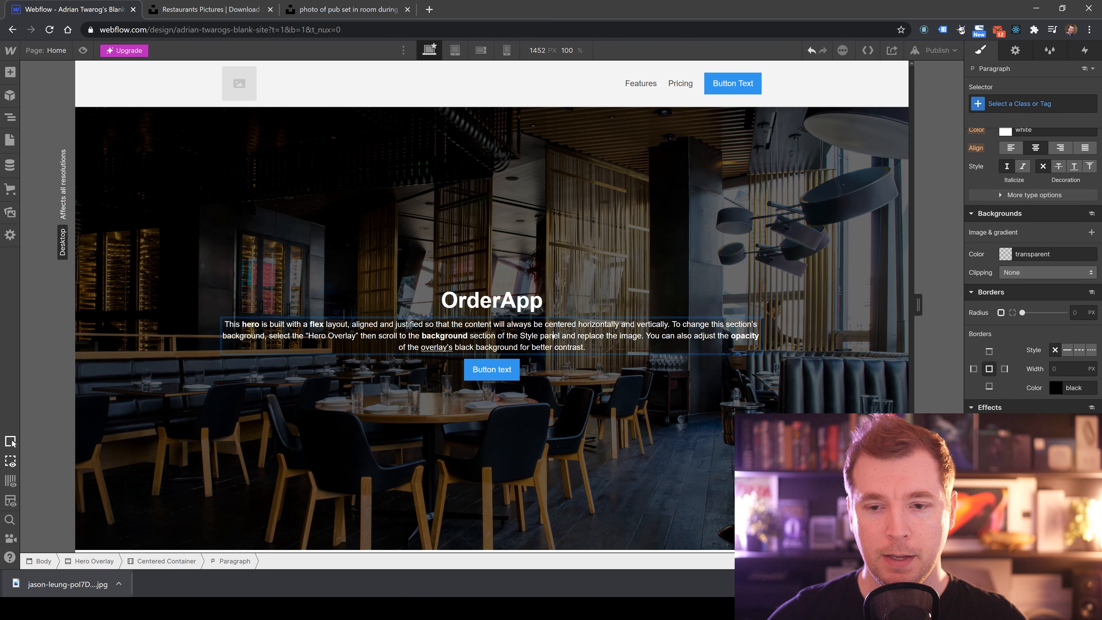
left_click_drag(607, 349, 224, 324)
left_click(269, 324)
left_click_drag(613, 350, 245, 330)
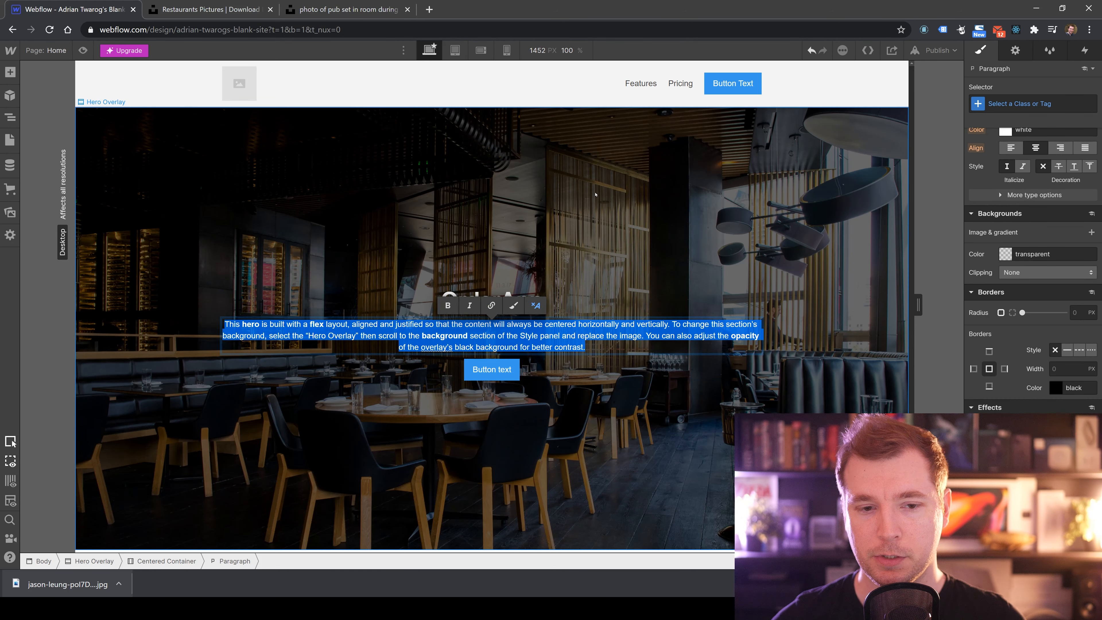
type("Order ")
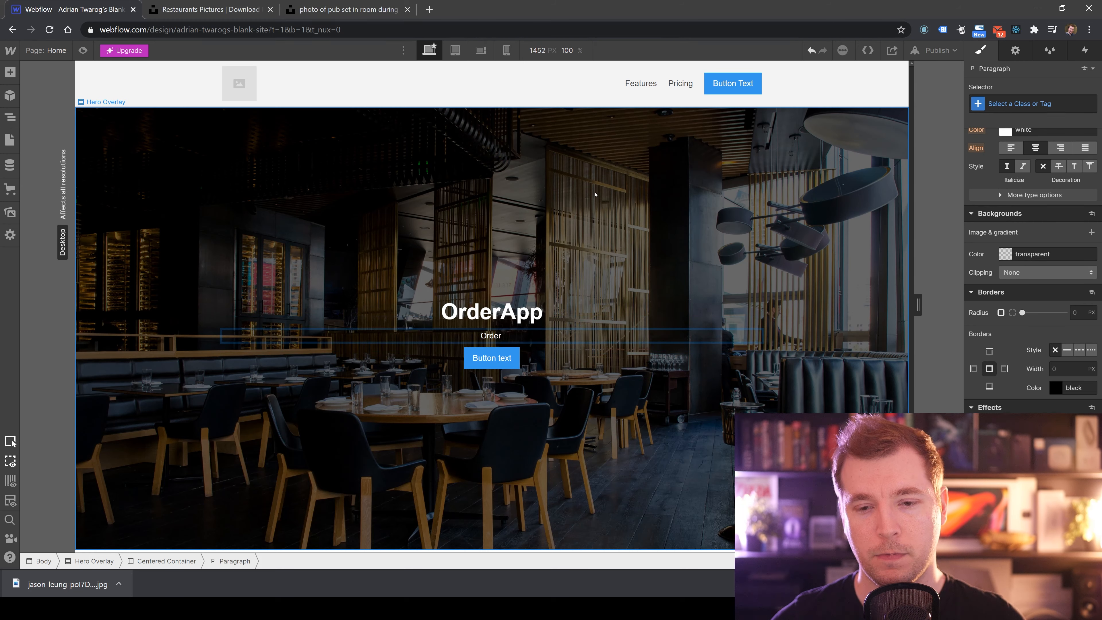
type("food directly from")
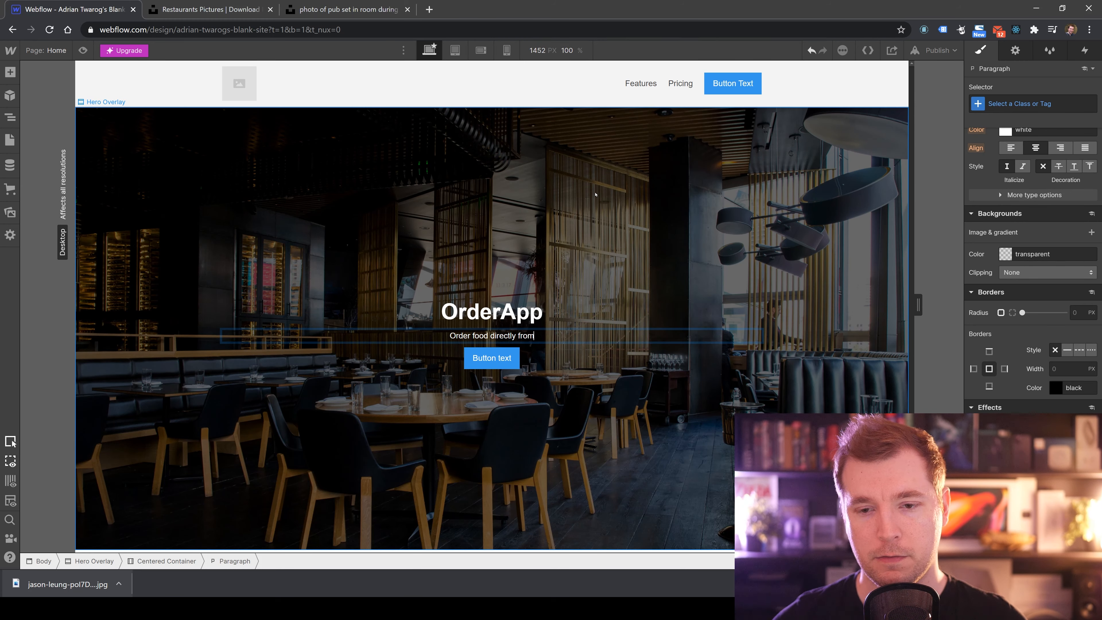
type(" your own phone or")
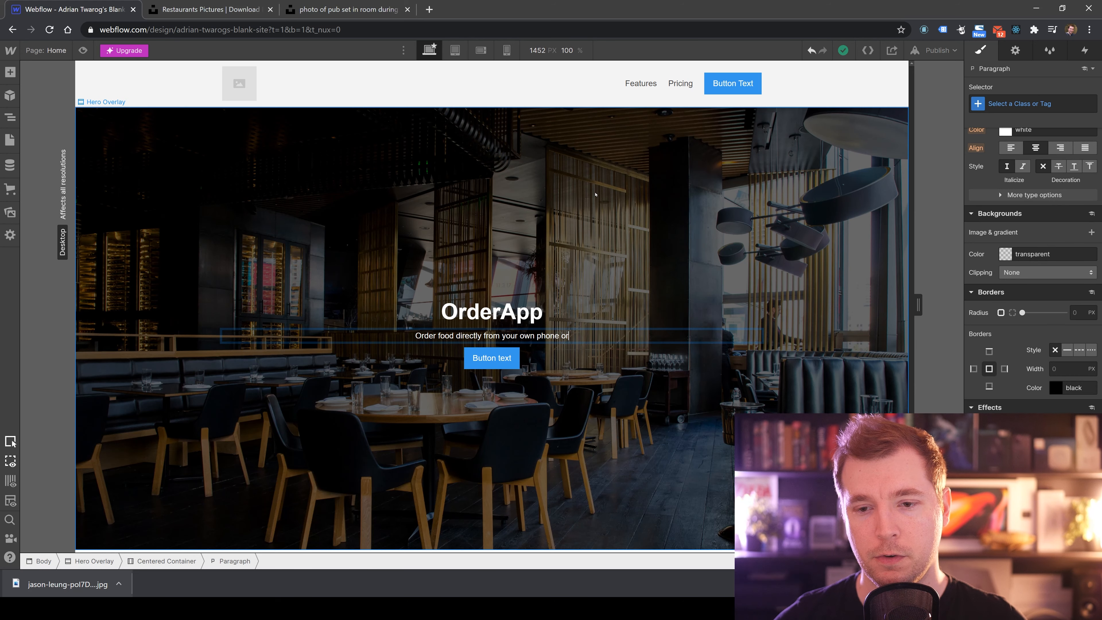
type(" iPad")
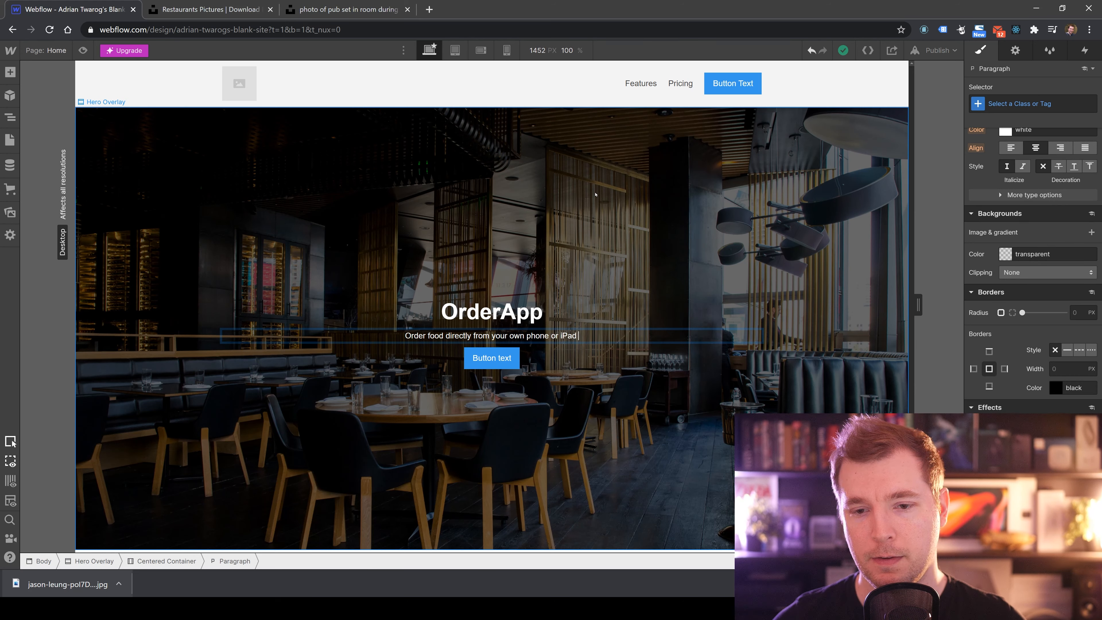
key("BackSpace")
type(".")
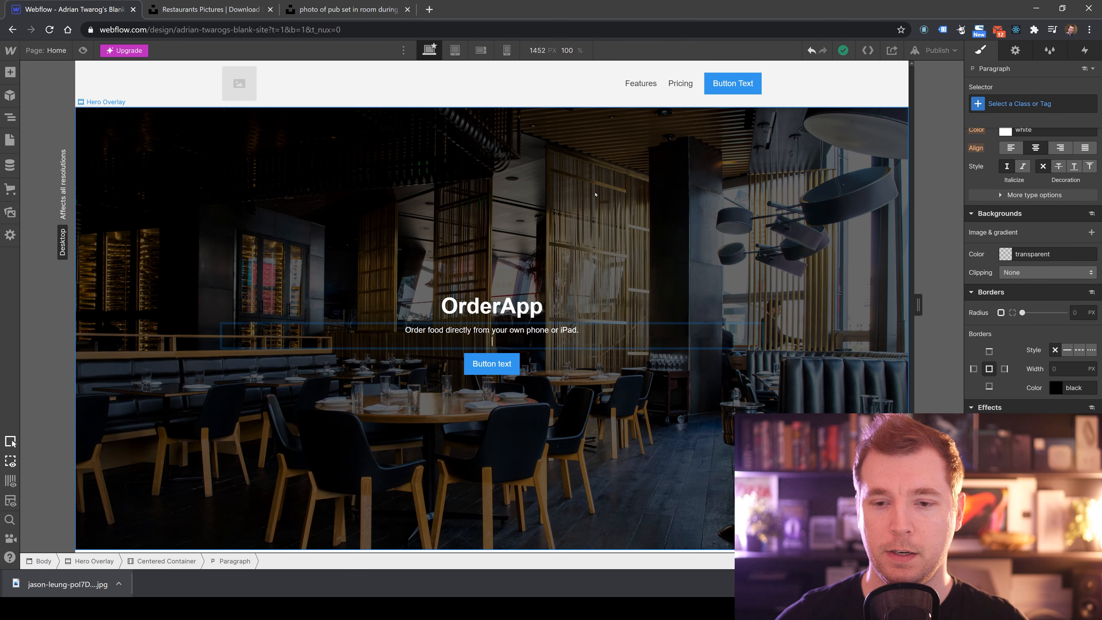
left_click(698, 395)
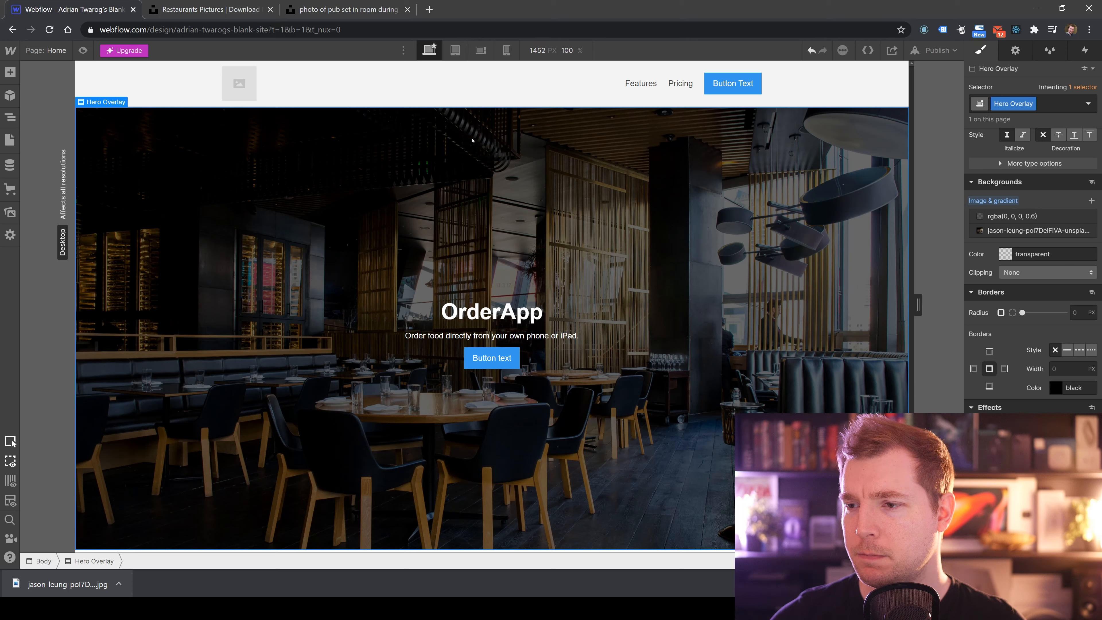
Set the Hero Overlay's height to 50 VH.
scroll(1052, 248, "up", 10)
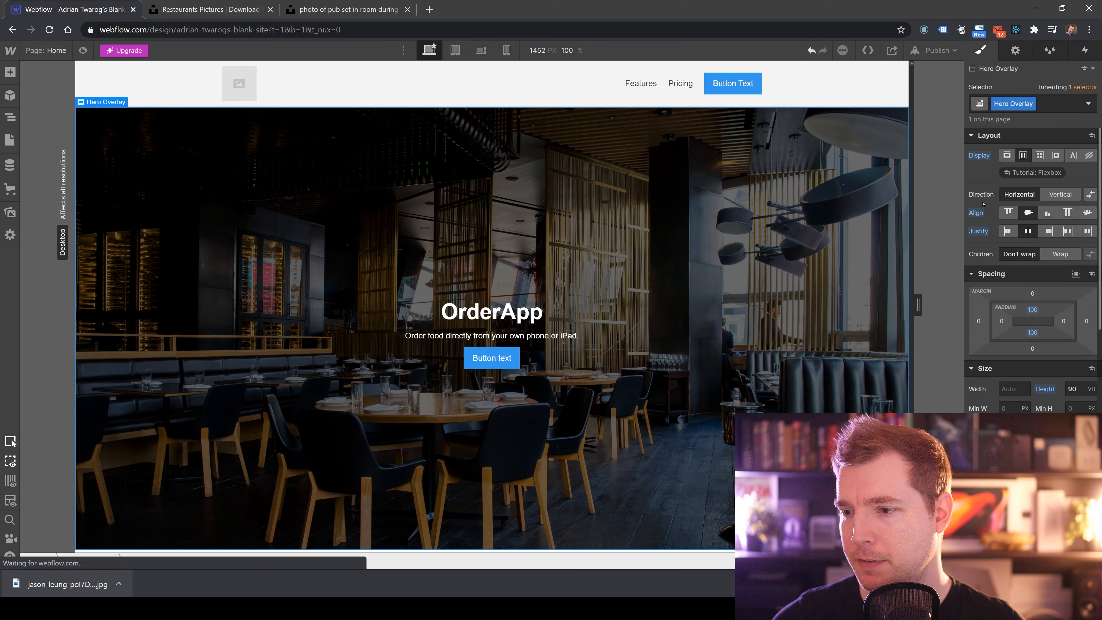
left_click(1079, 389)
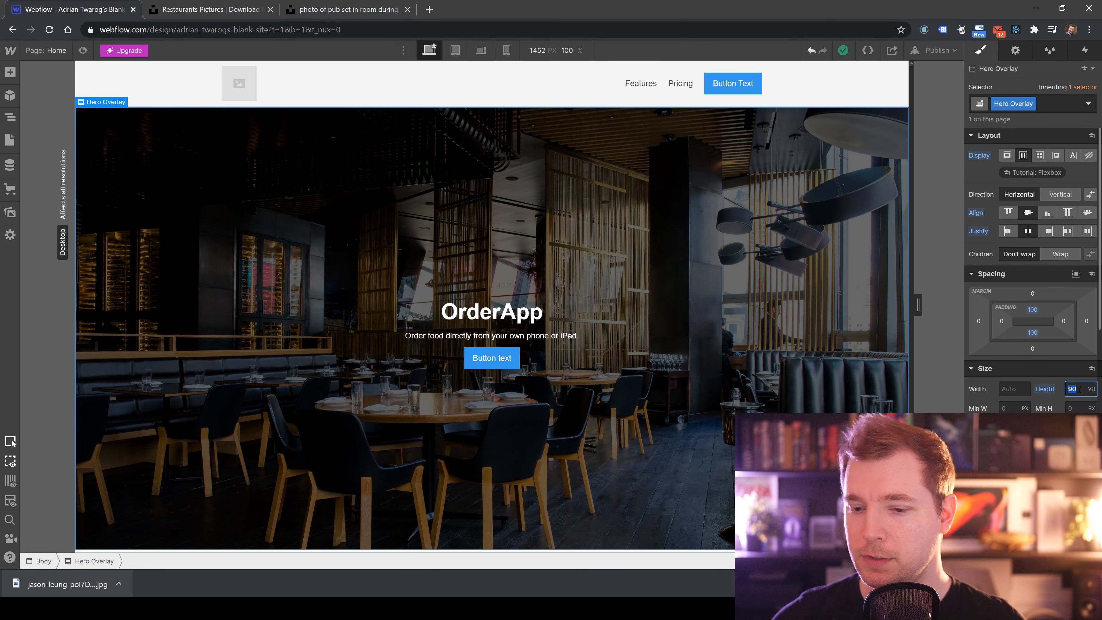
type("50")
key("Return")
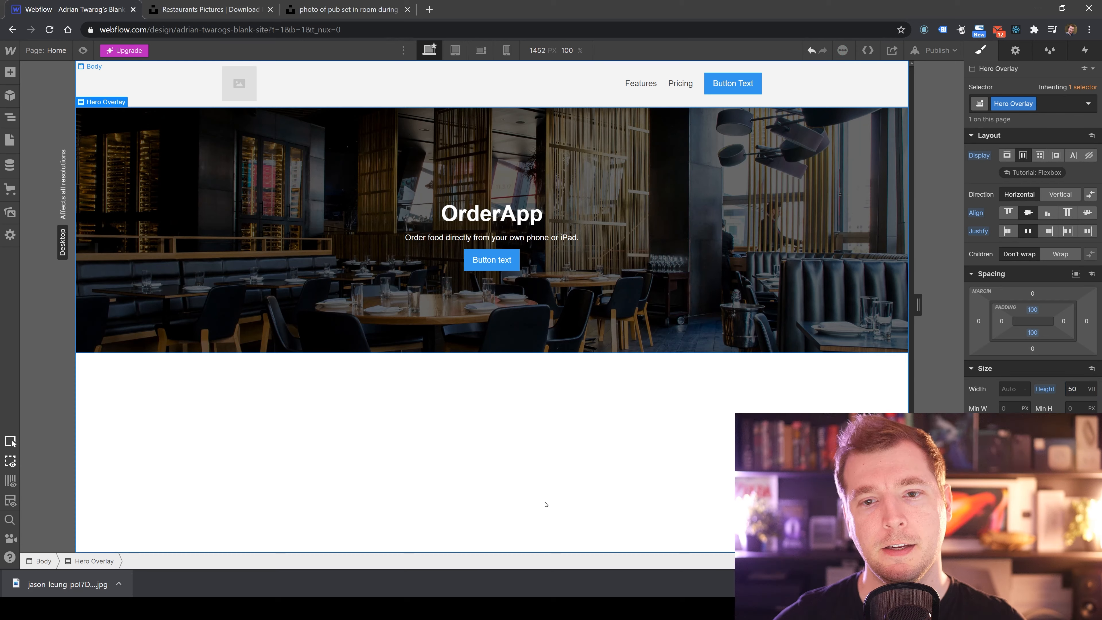
left_click(545, 499)
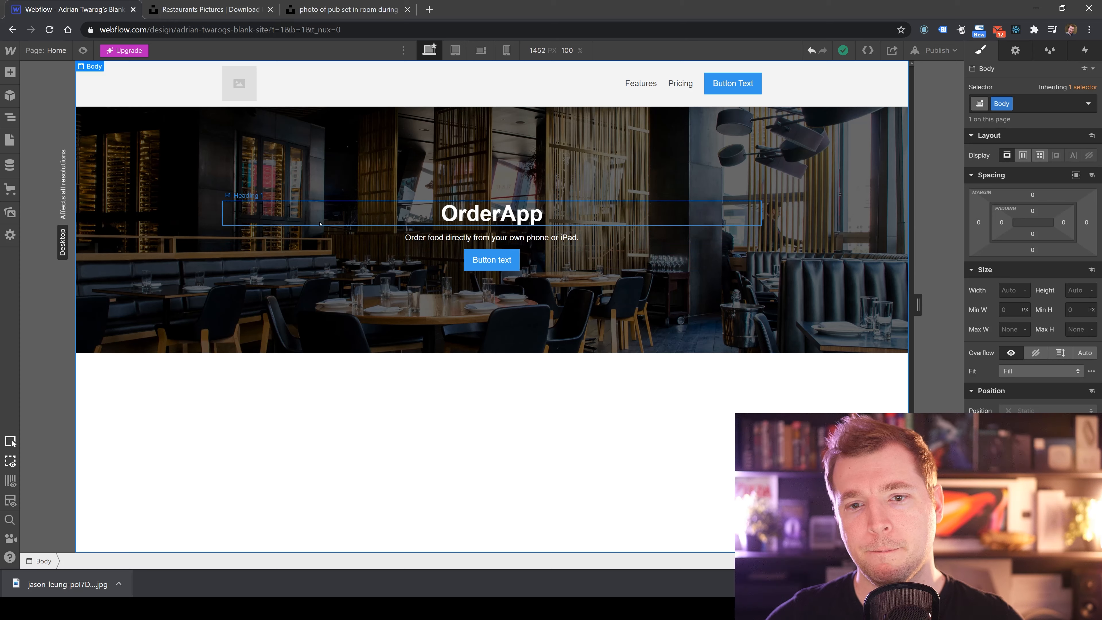
Left-align the hero heading, paragraph and button block.
left_click(477, 215)
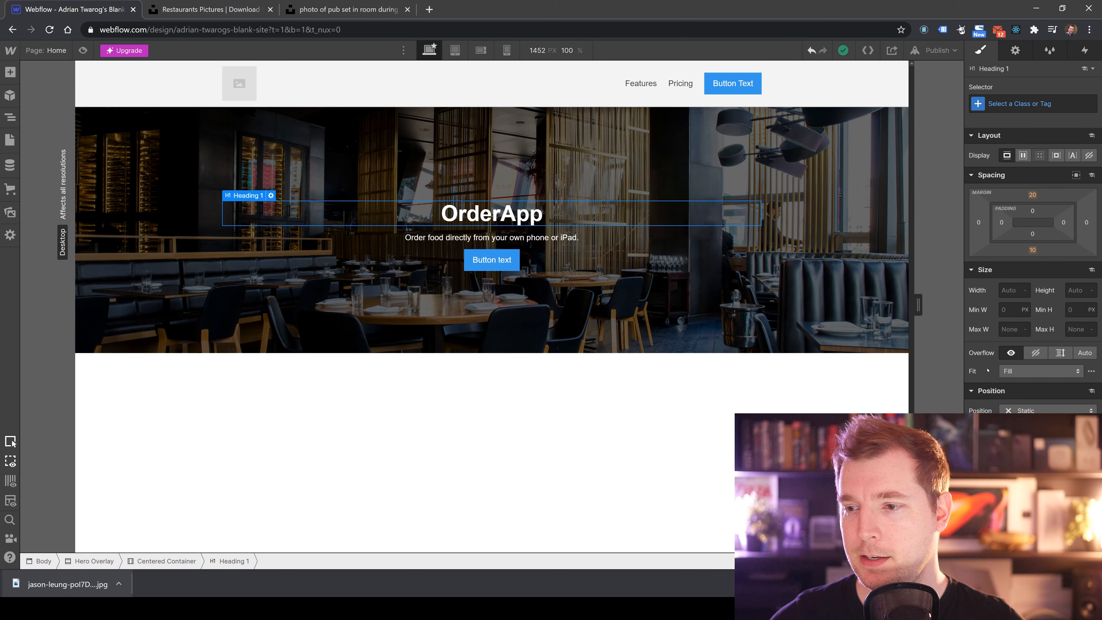
scroll(1032, 277, "down", 3)
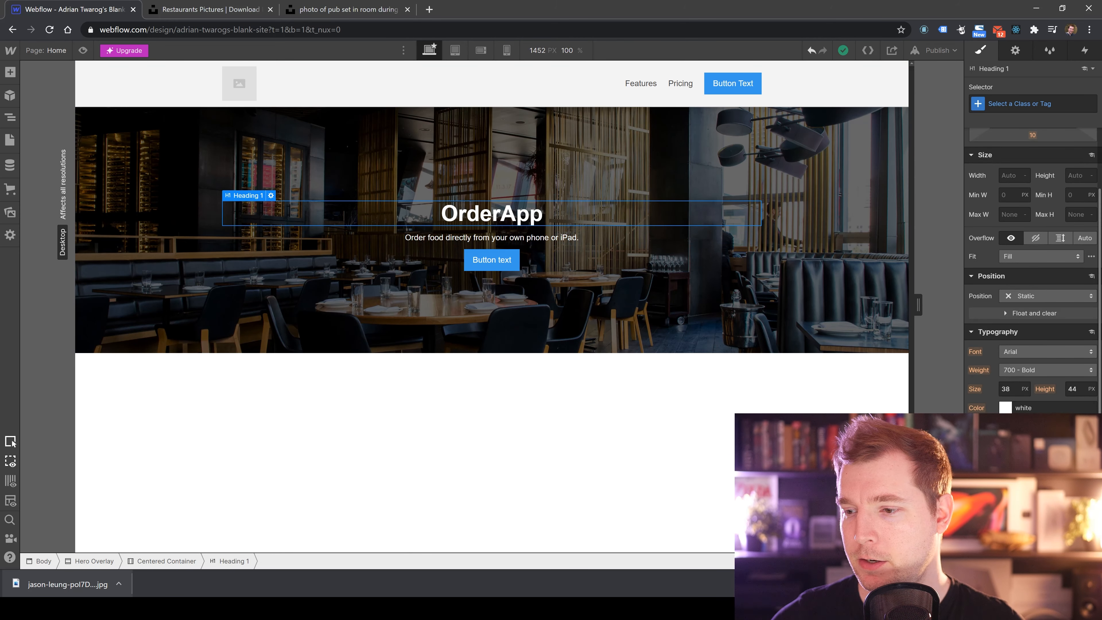
left_click(1011, 427)
left_click(562, 239)
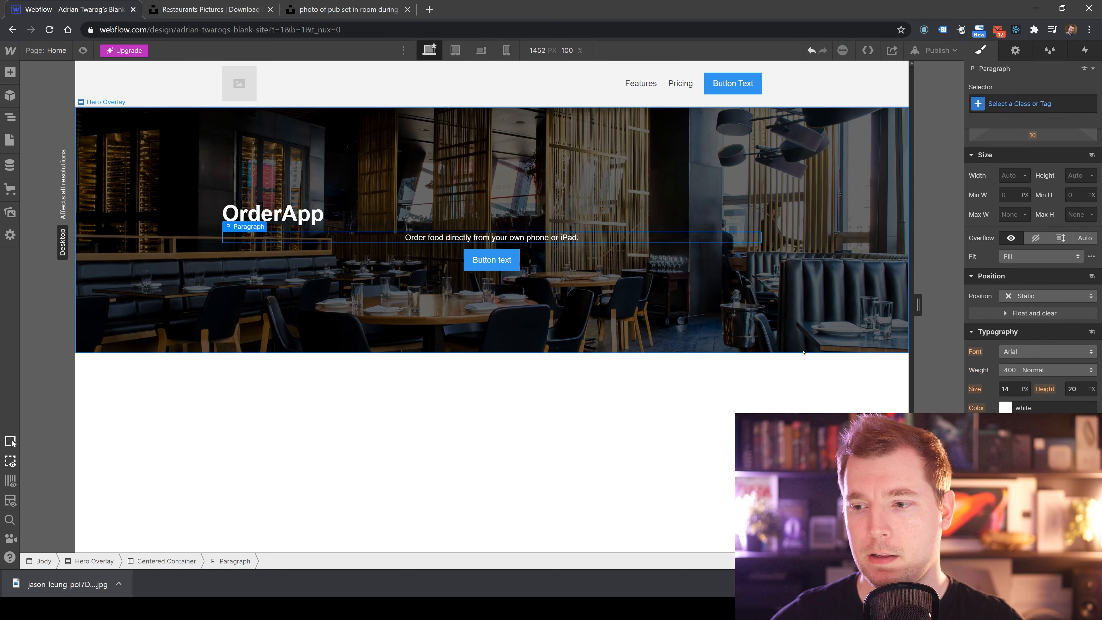
left_click(1010, 427)
left_click(492, 260)
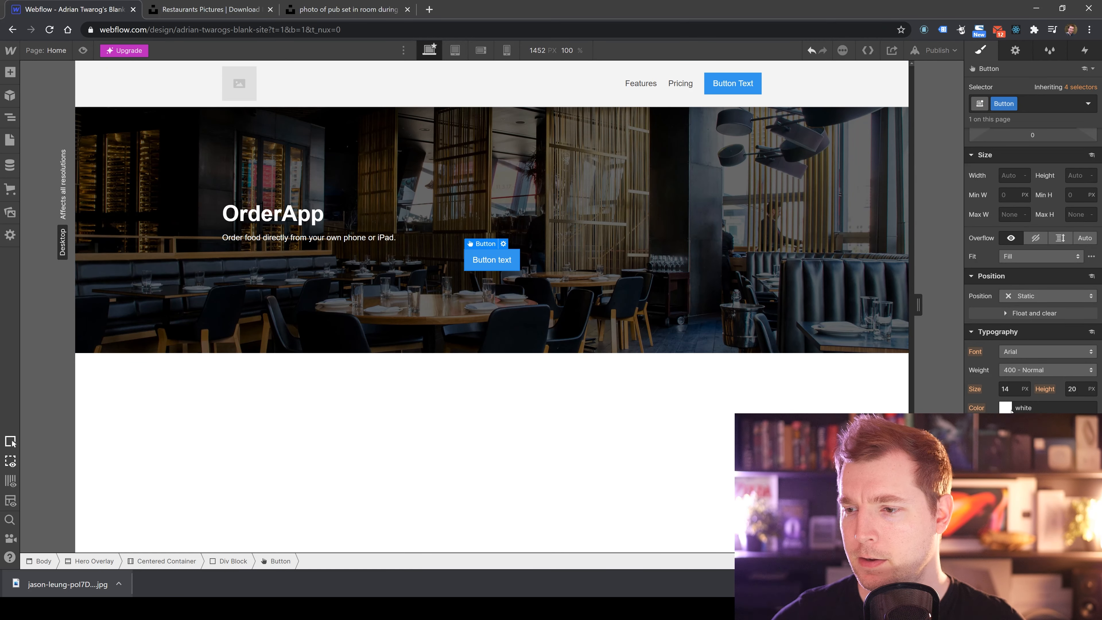
left_click(611, 262)
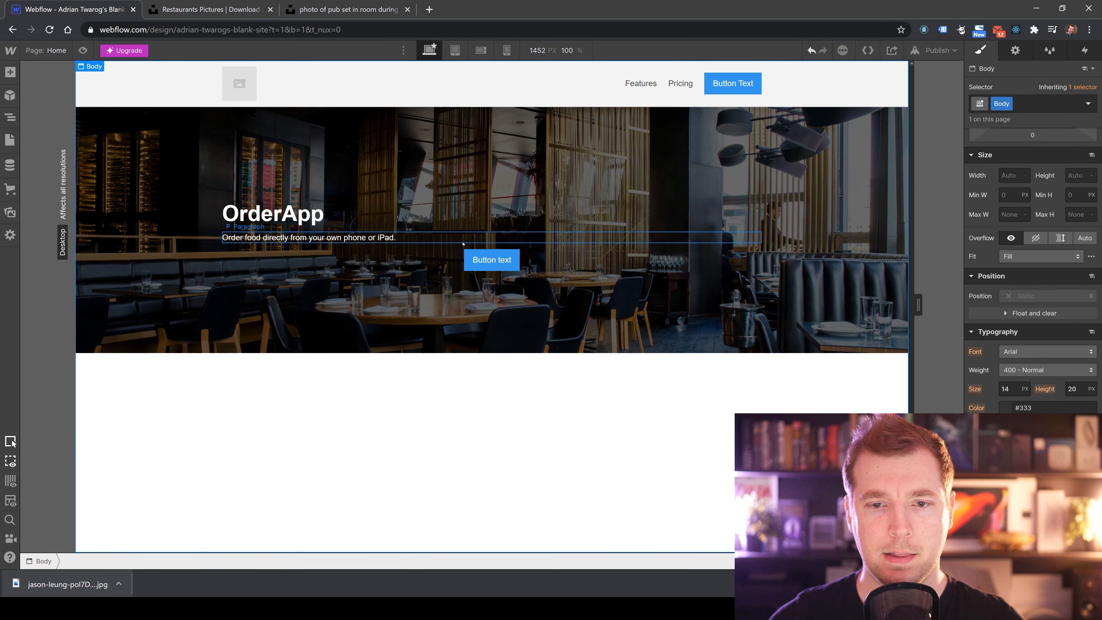
left_click(1011, 427)
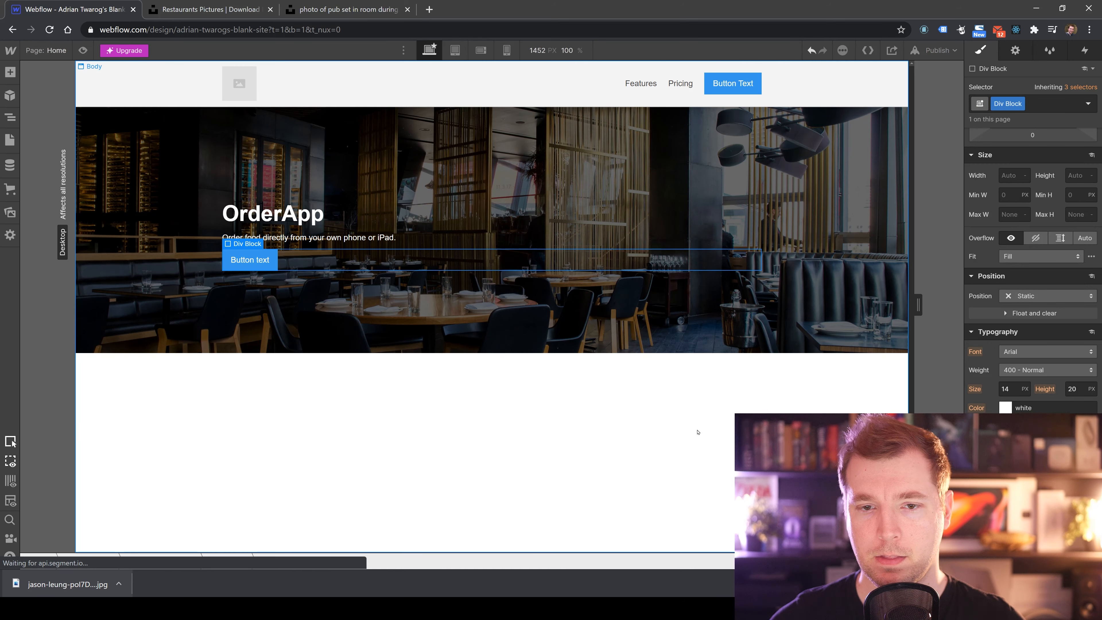
Change the hero button's label to Find out more.
left_click(697, 431)
left_click(260, 263)
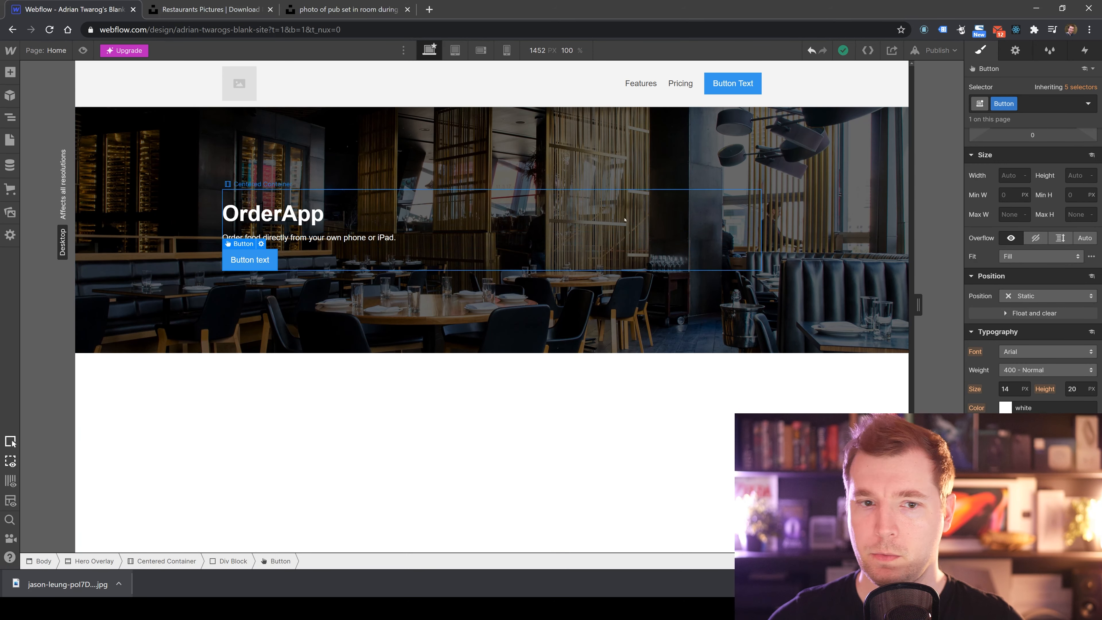
left_click(275, 395)
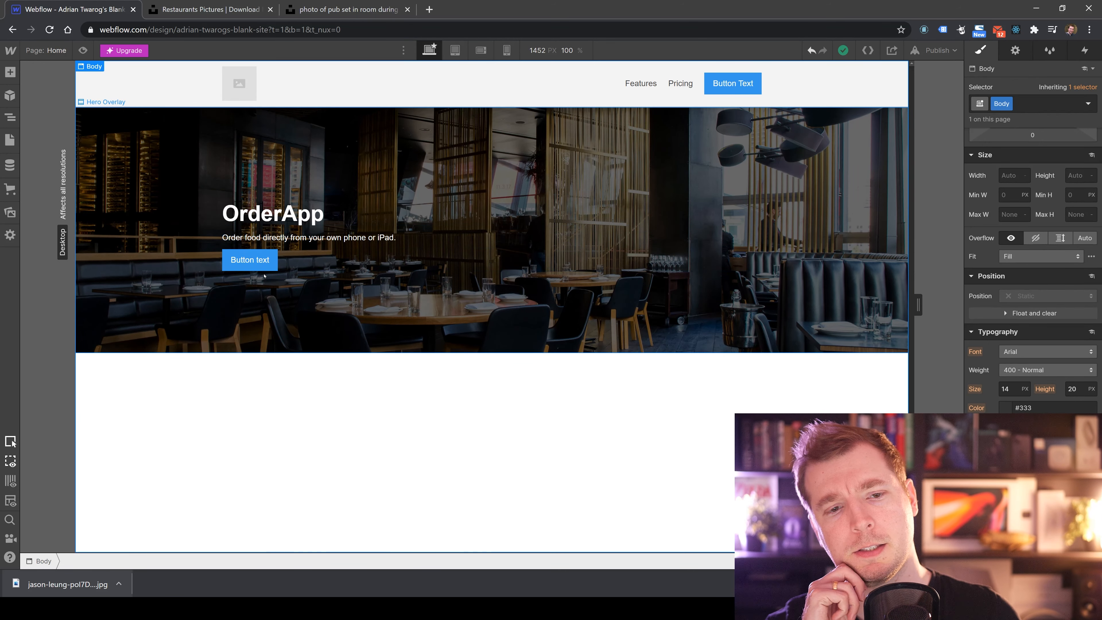
left_click(247, 258)
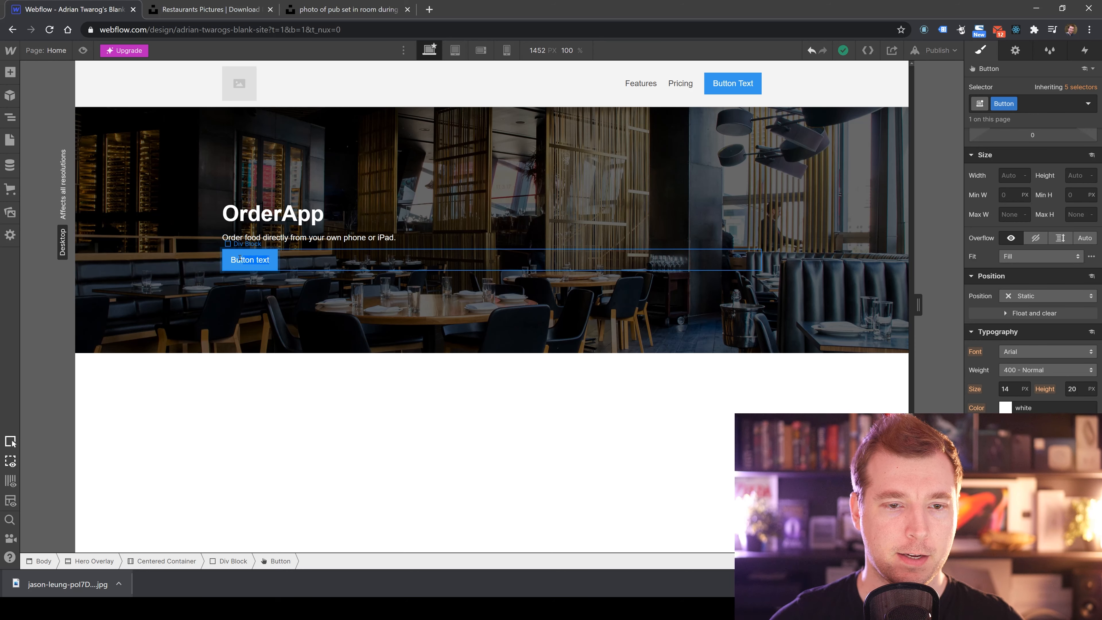
double_click(245, 260)
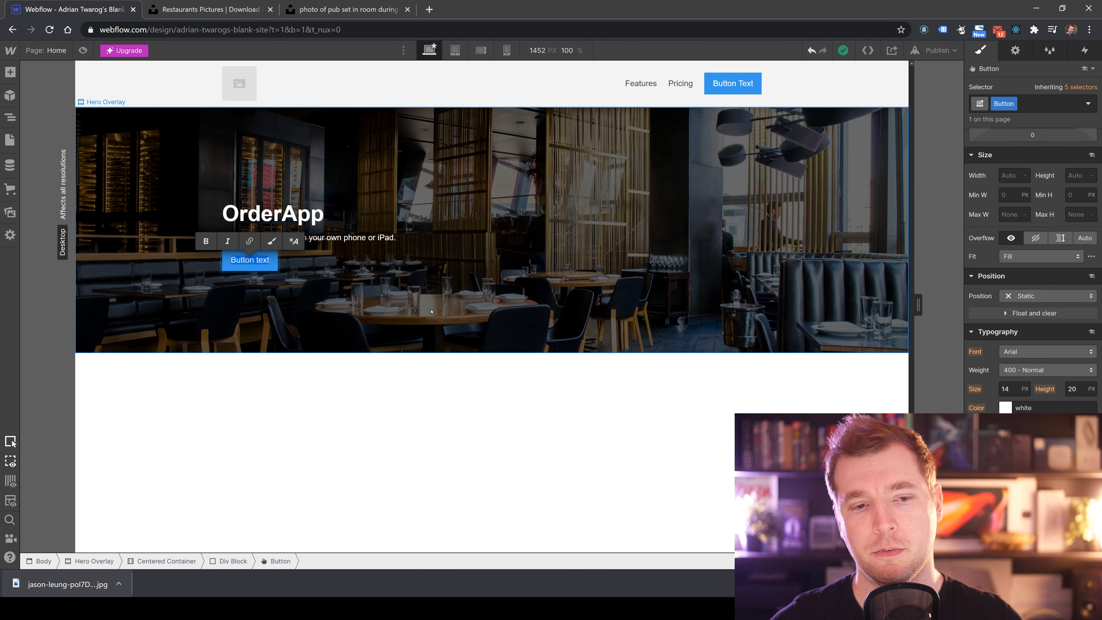
type("Find out more")
key("Escape")
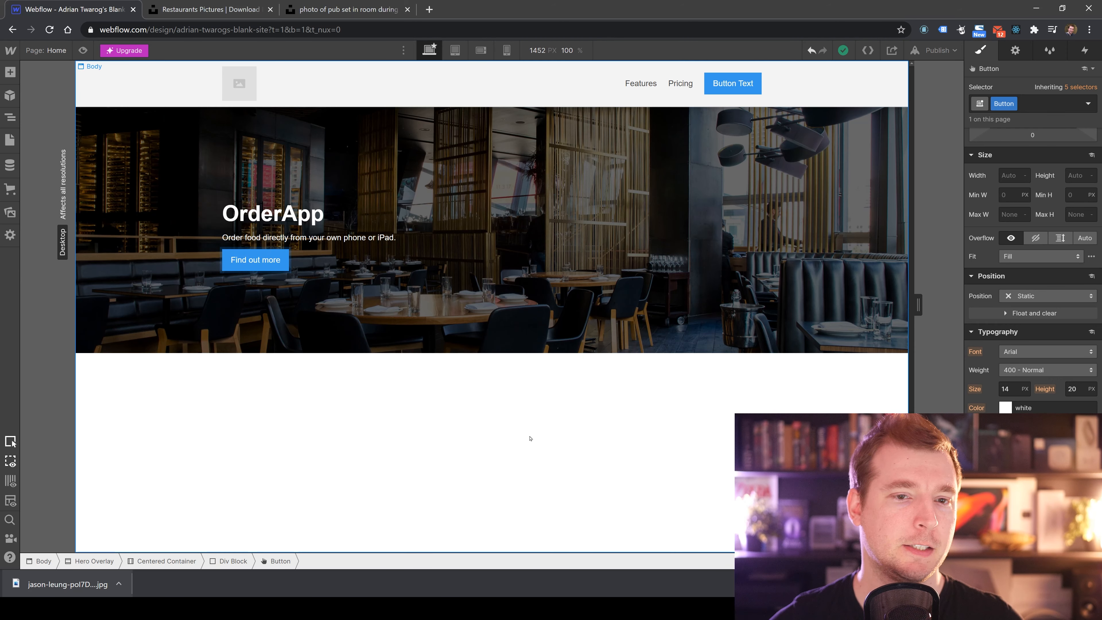
Replace the hero heading with App Menu Ordering.
left_click(304, 213)
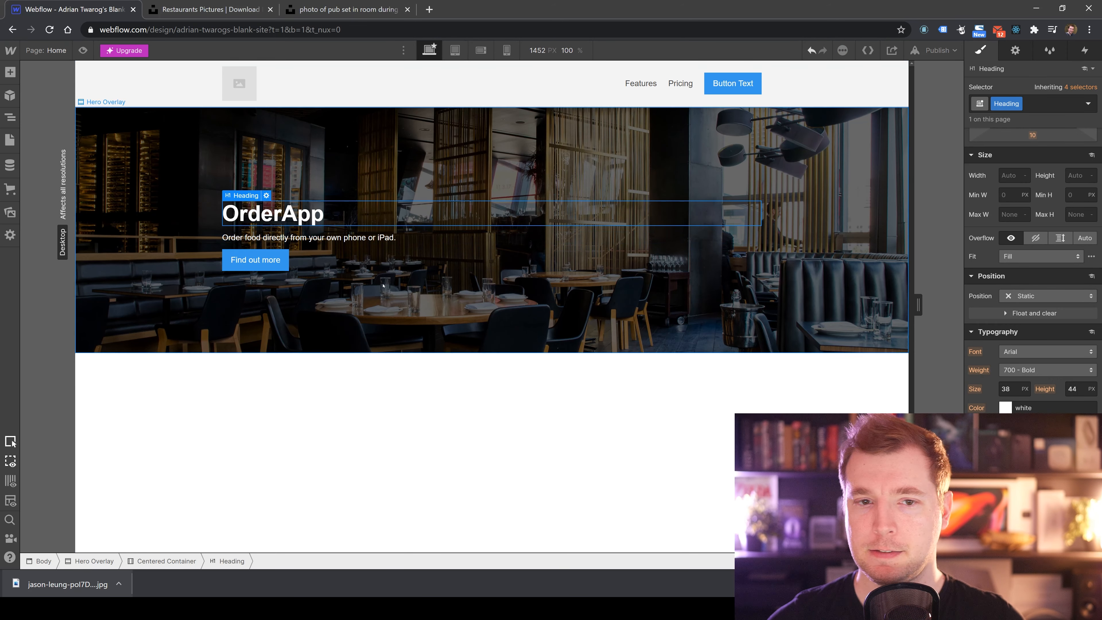
double_click(284, 217)
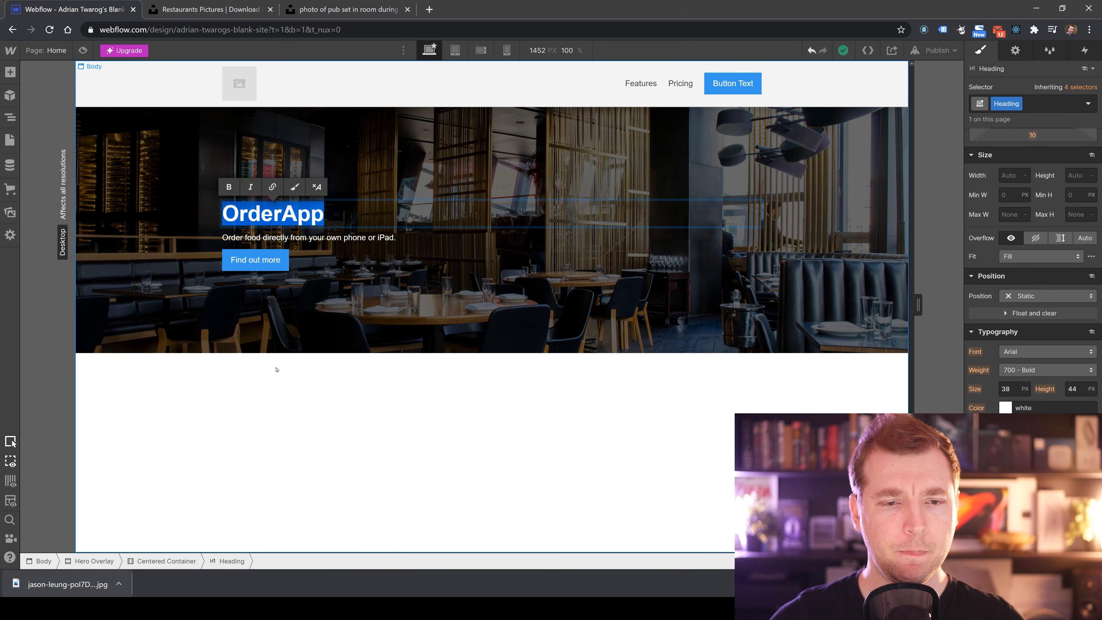
type("Menu Ordering")
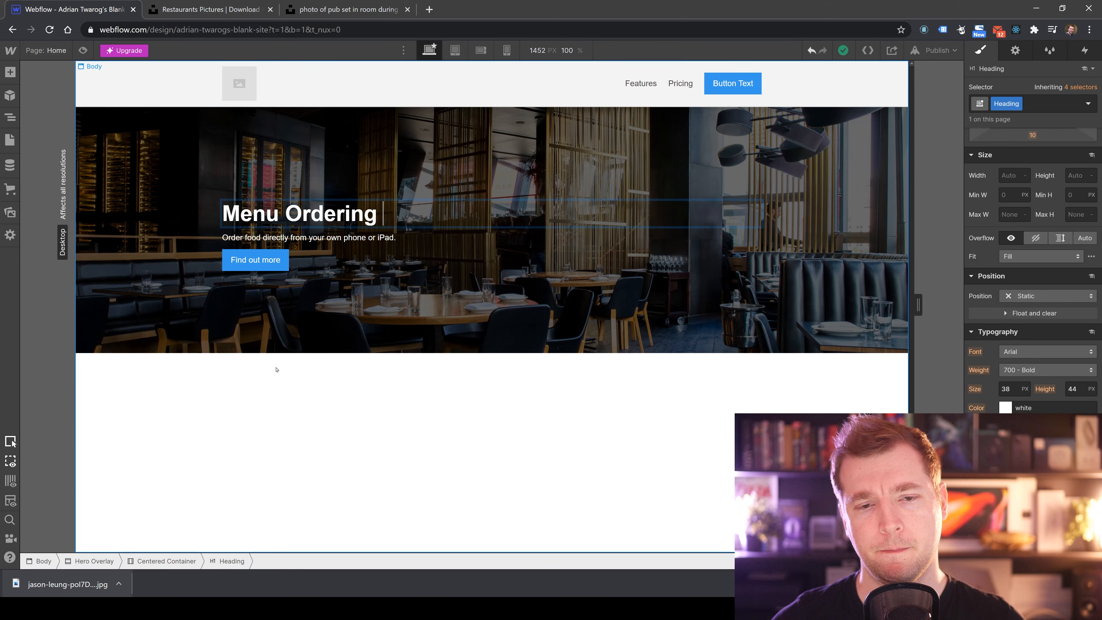
key("BackSpace")
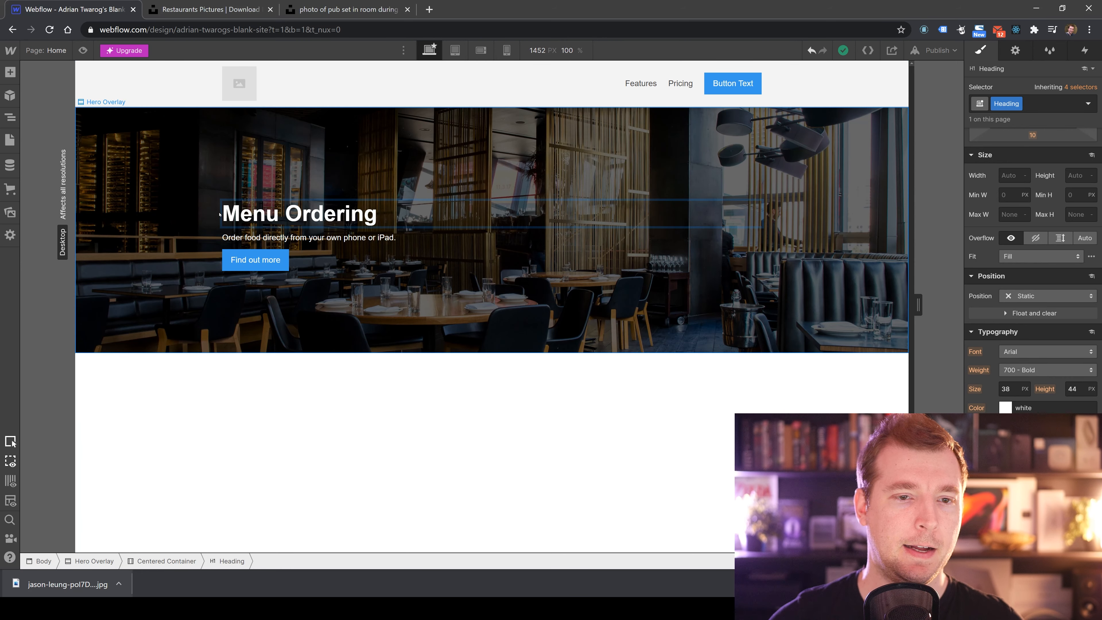
type("App")
left_click(378, 405)
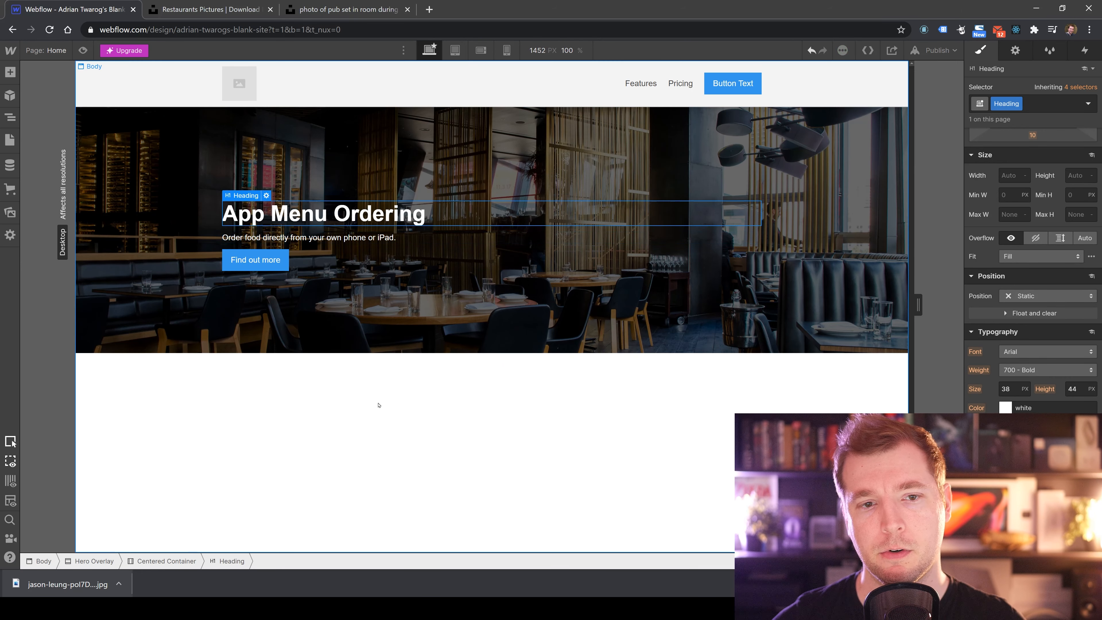
Rewrite the hero heading as Order your food directly from a Mobile App.
double_click(434, 214)
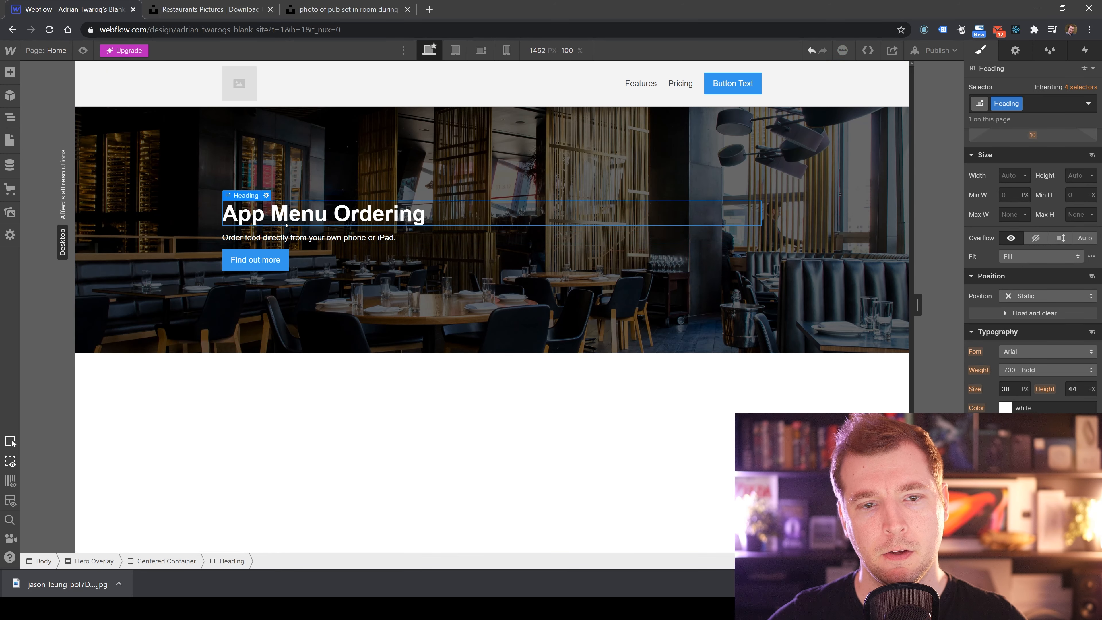
left_click_drag(434, 214, 210, 216)
type("Order ")
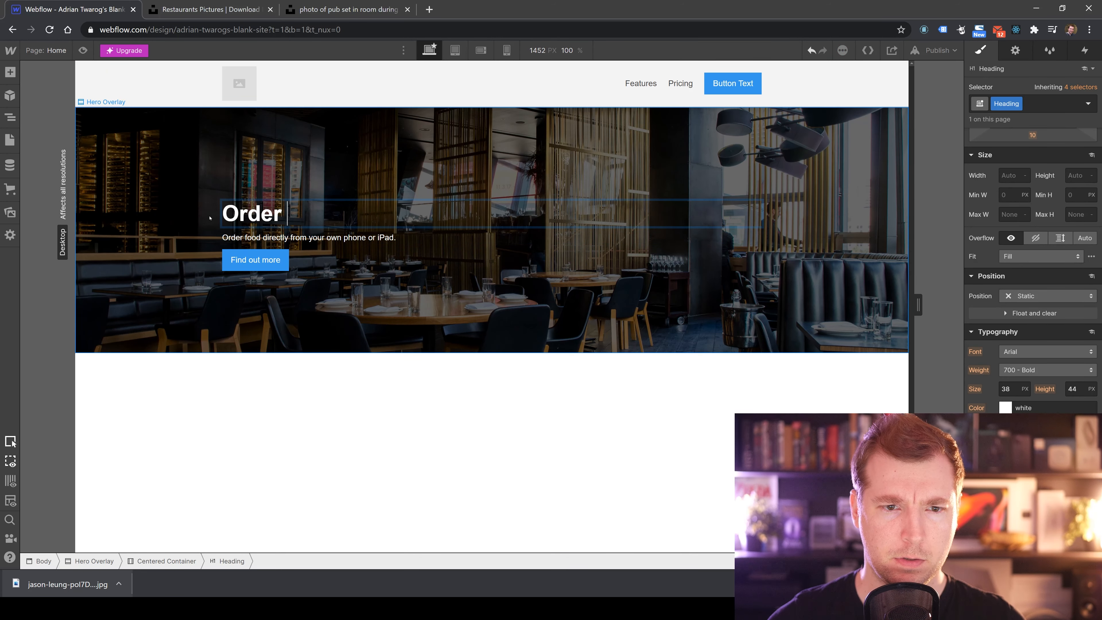
type("your food directly")
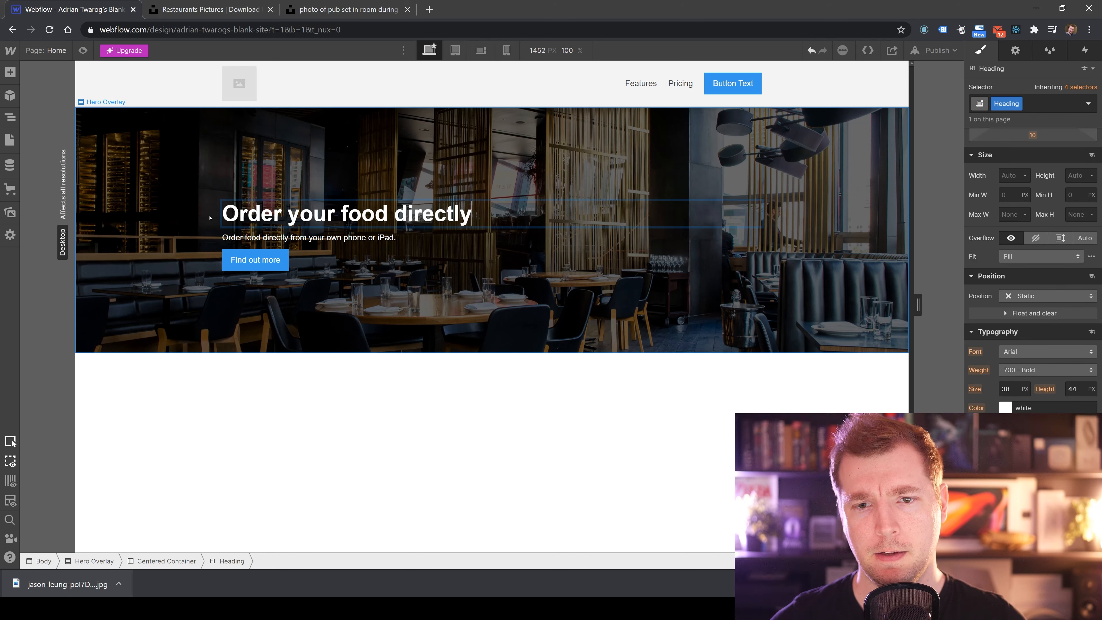
type(" from an APp")
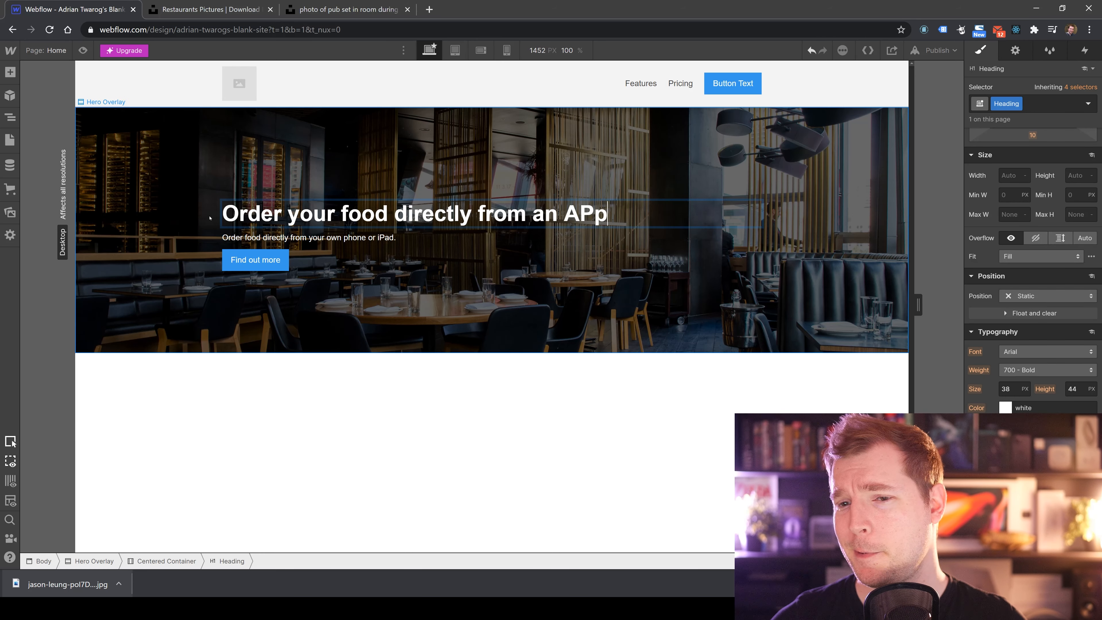
key("BackSpace")
key("BackSpace")
key("BackSpace")
key("BackSpace")
key("BackSpace")
key("BackSpace")
key("BackSpace")
key("BackSpace")
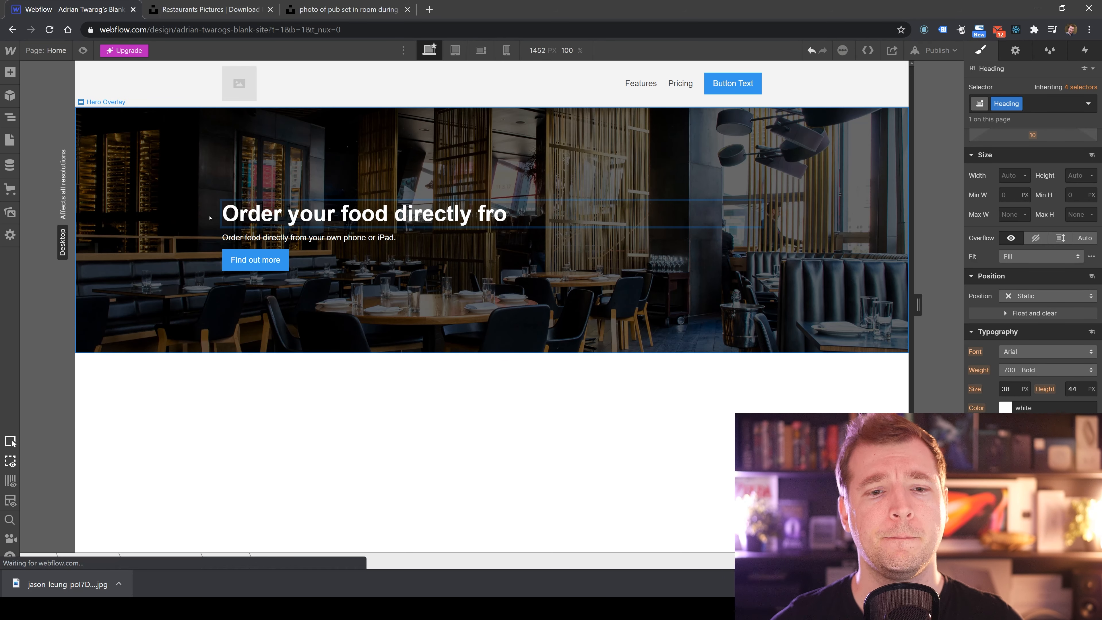
key("BackSpace")
key("BackSpace")
key("BackSpace")
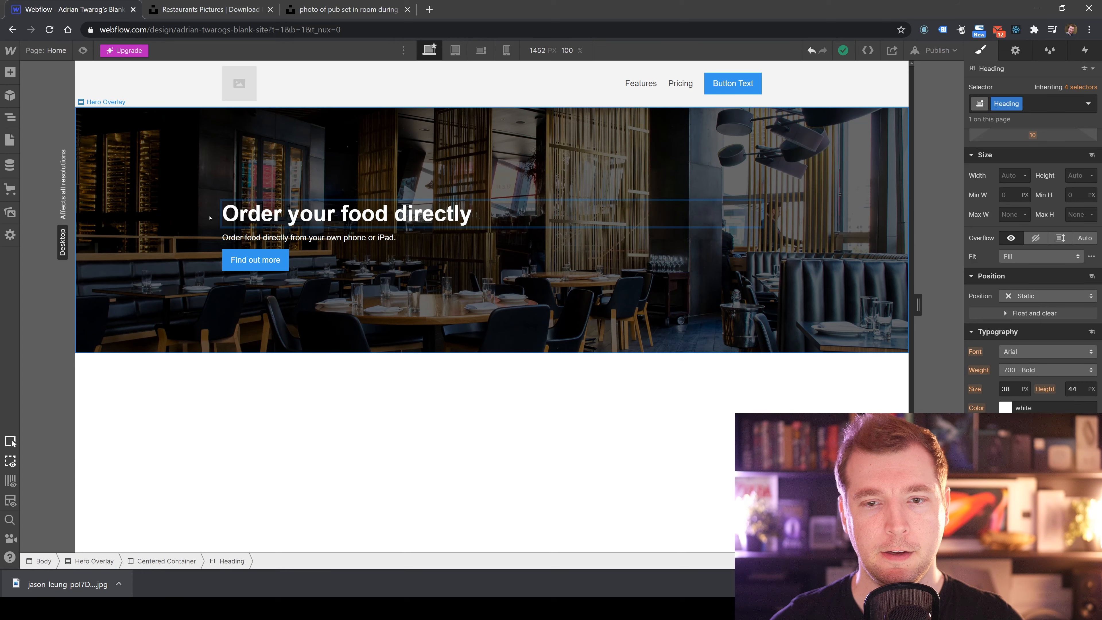
type("from")
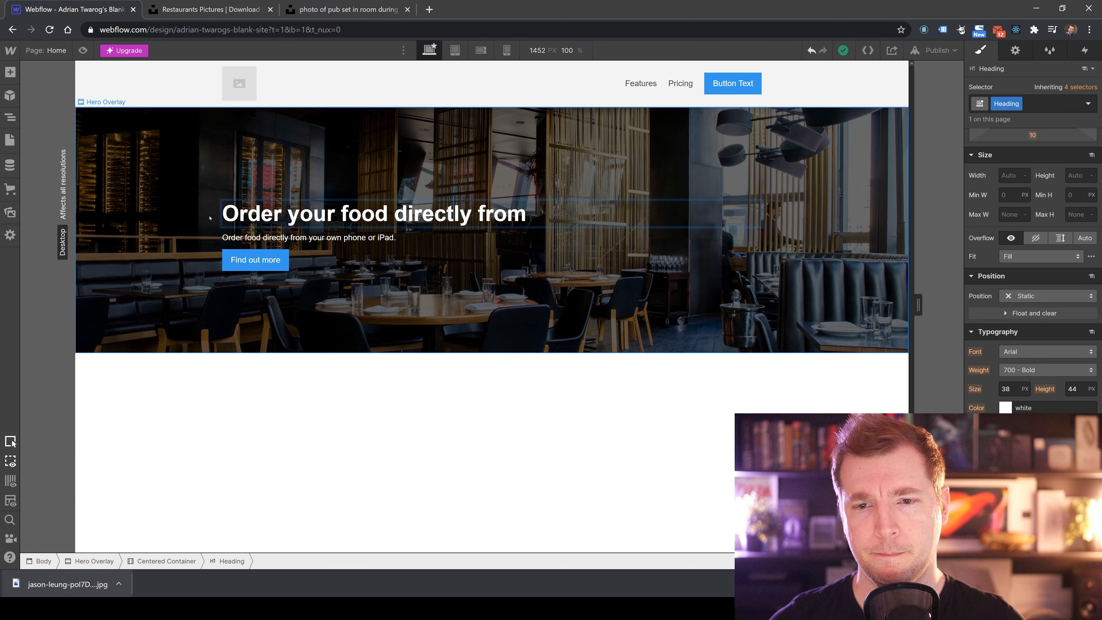
type(" a Mobile App")
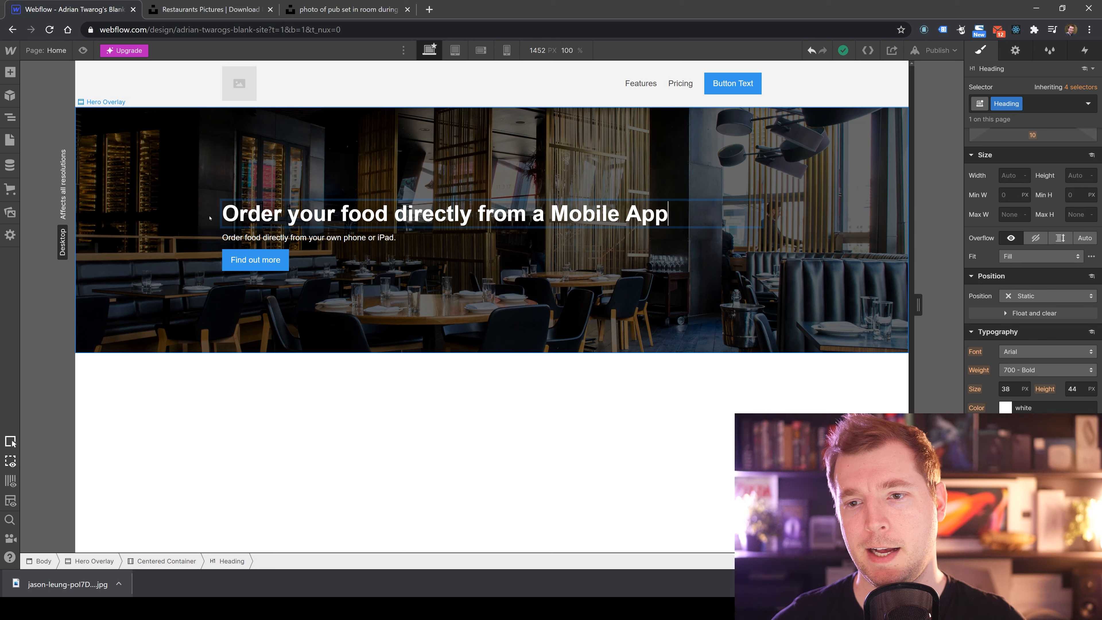
key("Escape")
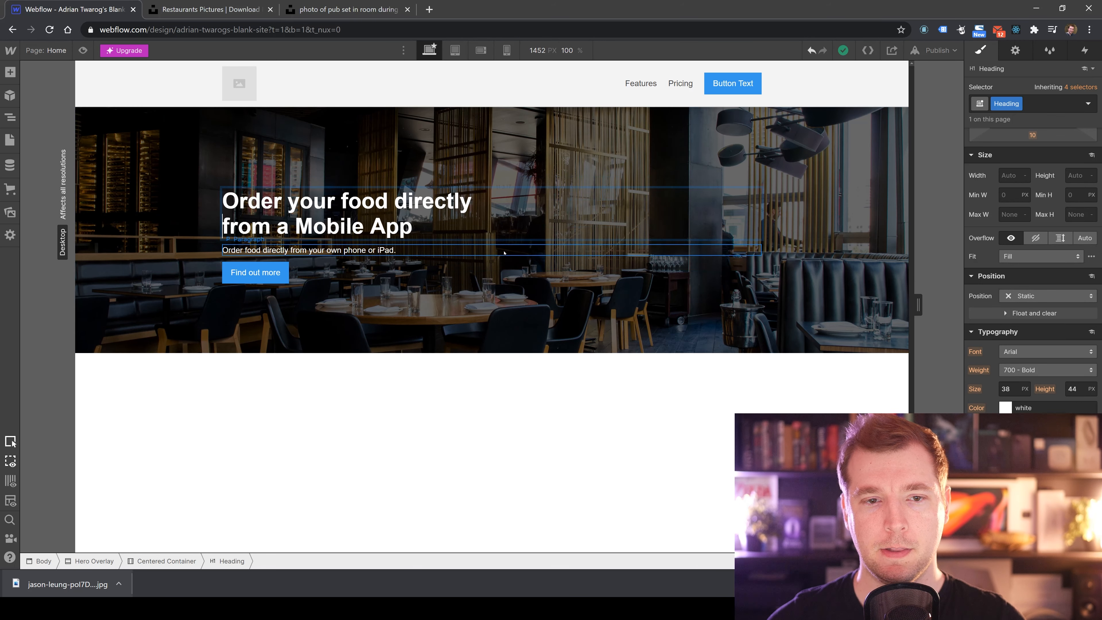
left_click(408, 450)
Open the font choices for the hero heading.
left_click(355, 251)
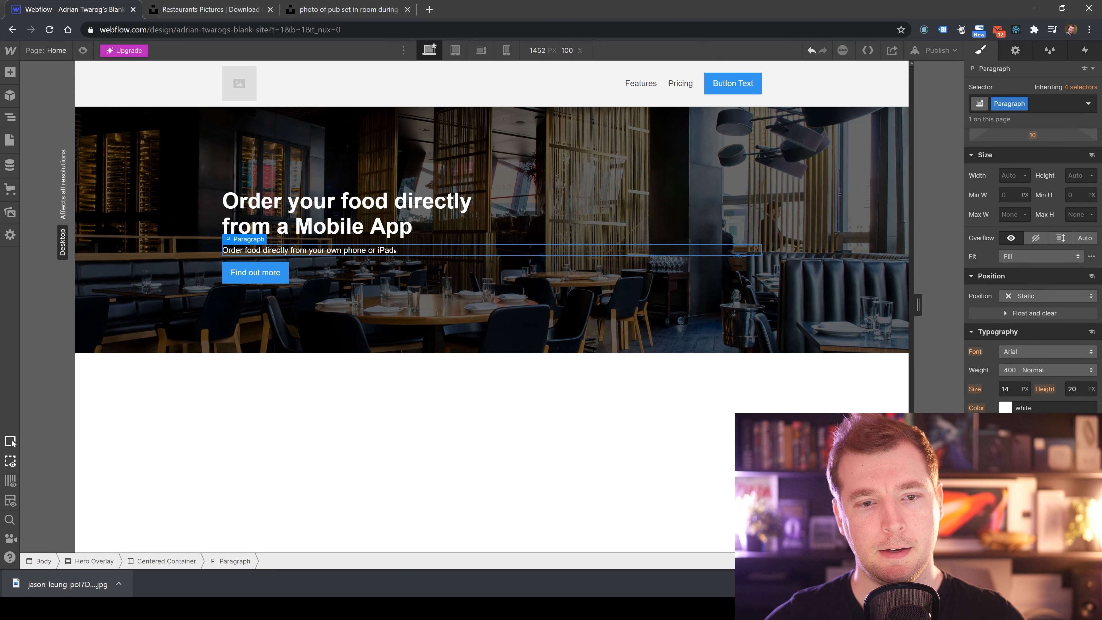
left_click(372, 445)
left_click(359, 196)
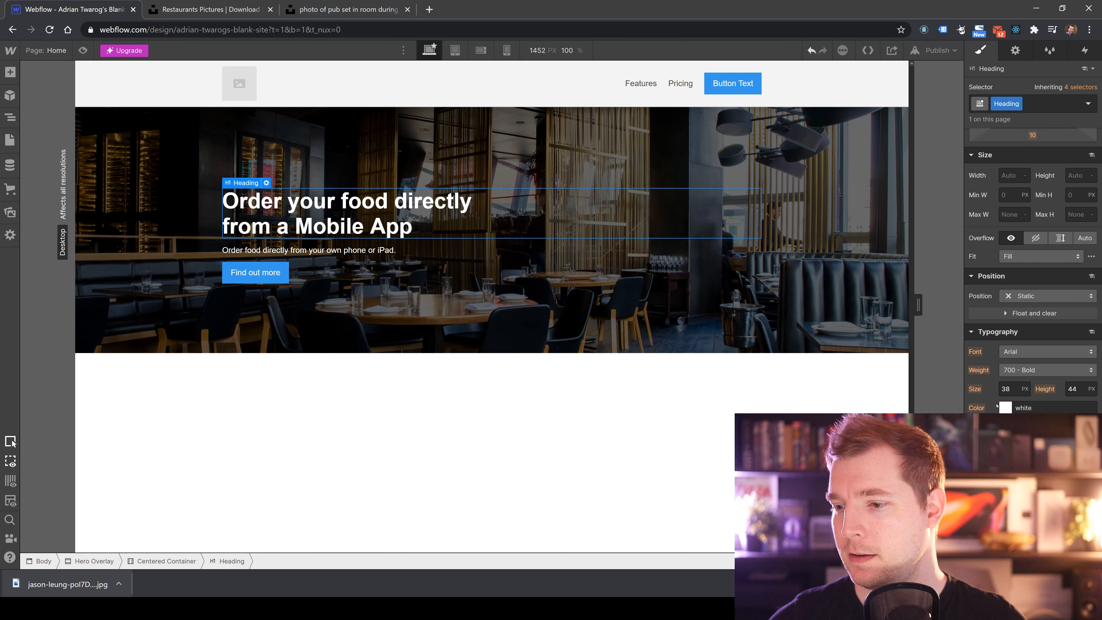
left_click(1059, 351)
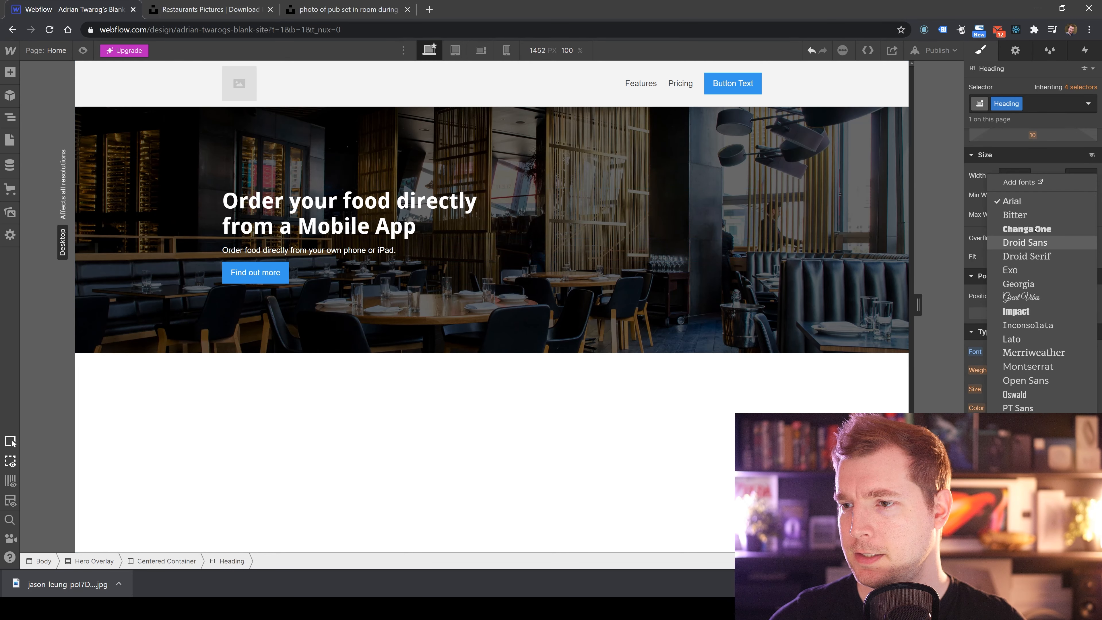
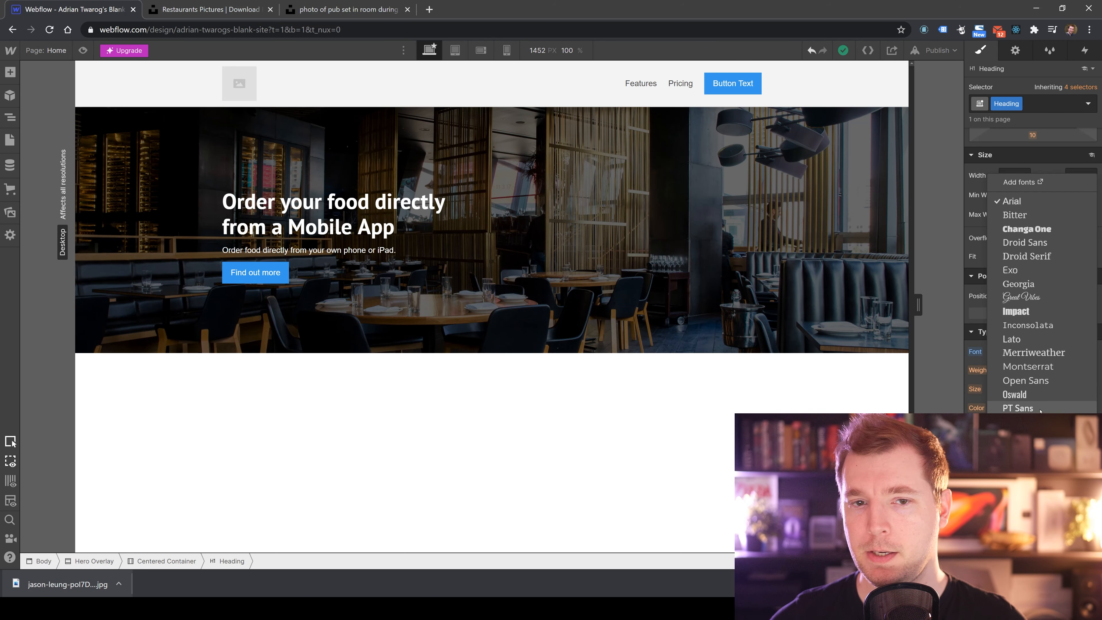
Set the hero heading's font to Lato and open the hero paragraph's font choices.
left_click(1011, 338)
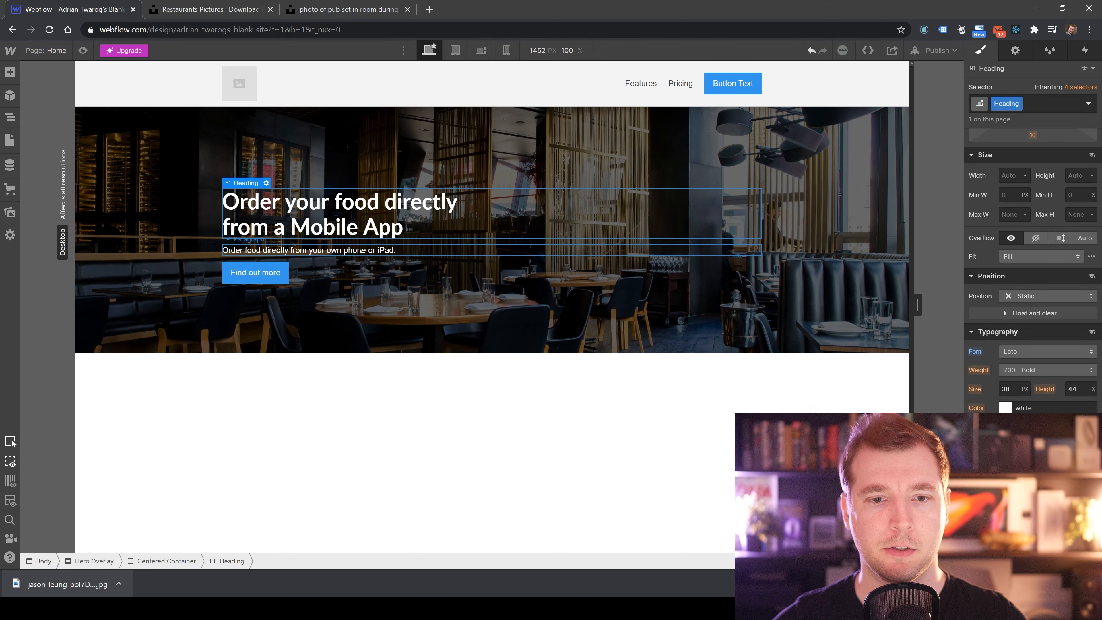
left_click(1047, 352)
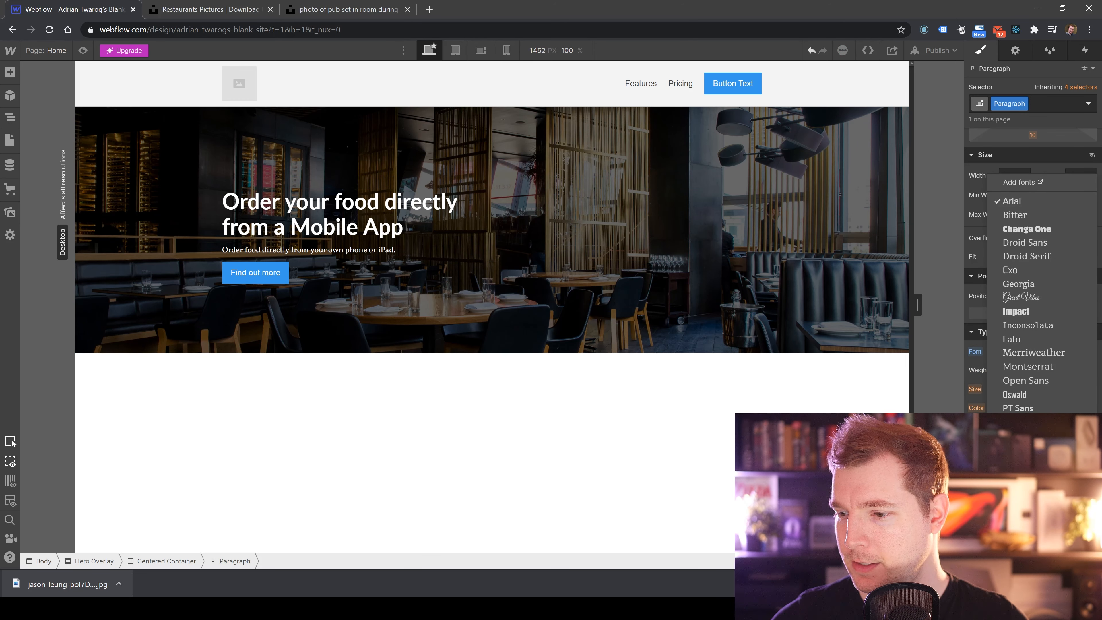
Open the project's font settings and choose the Google font Roboto.
left_click(1022, 182)
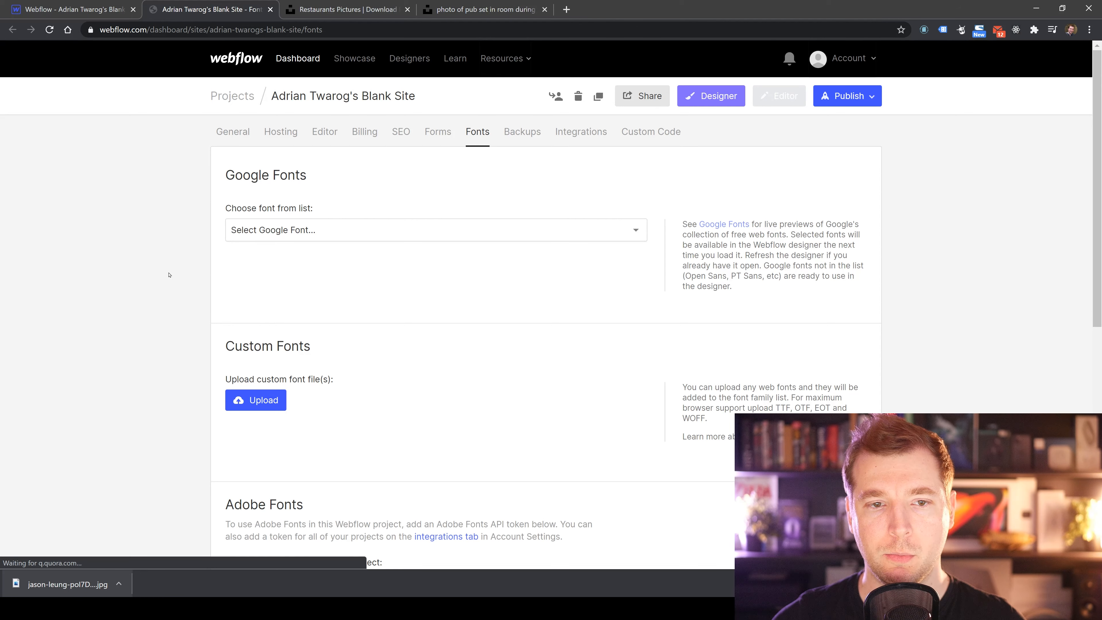
scroll(166, 276, "down", 3)
scroll(165, 278, "up", 3)
left_click(249, 221)
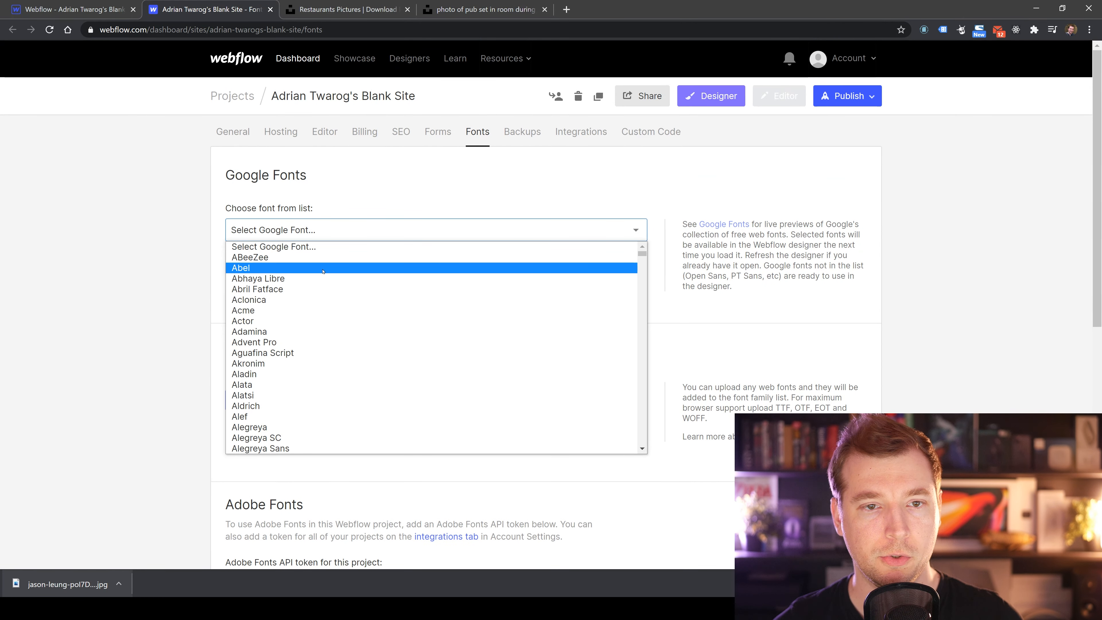
key("r")
key("o")
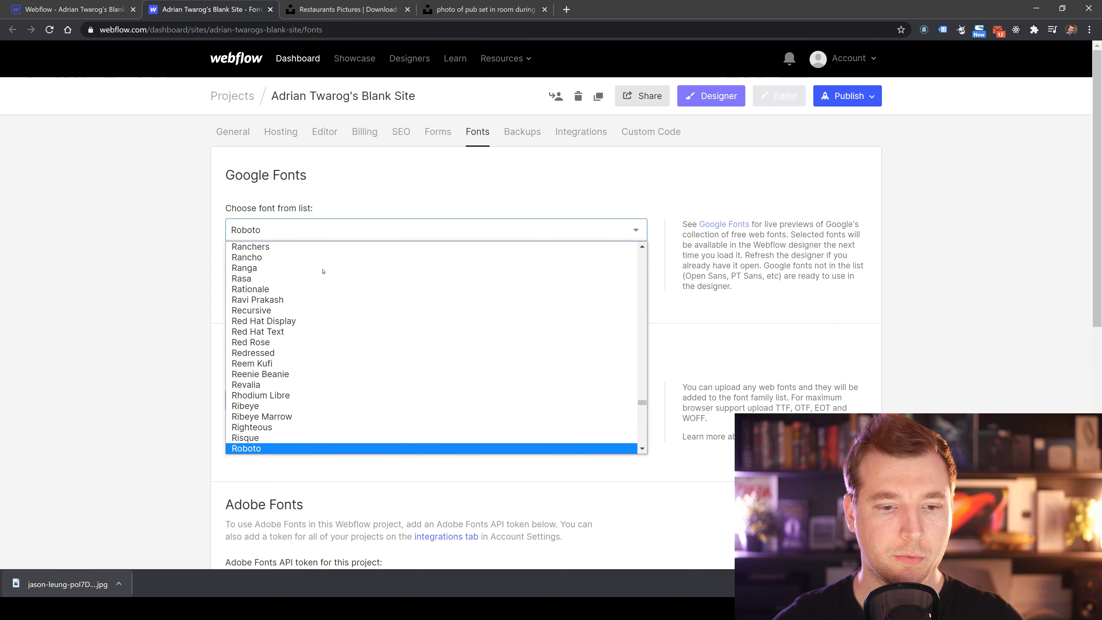
left_click(284, 448)
Include the Roboto variants 300, 500, 700 and 900 alongside Regular and add the font.
scroll(320, 349, "down", 1)
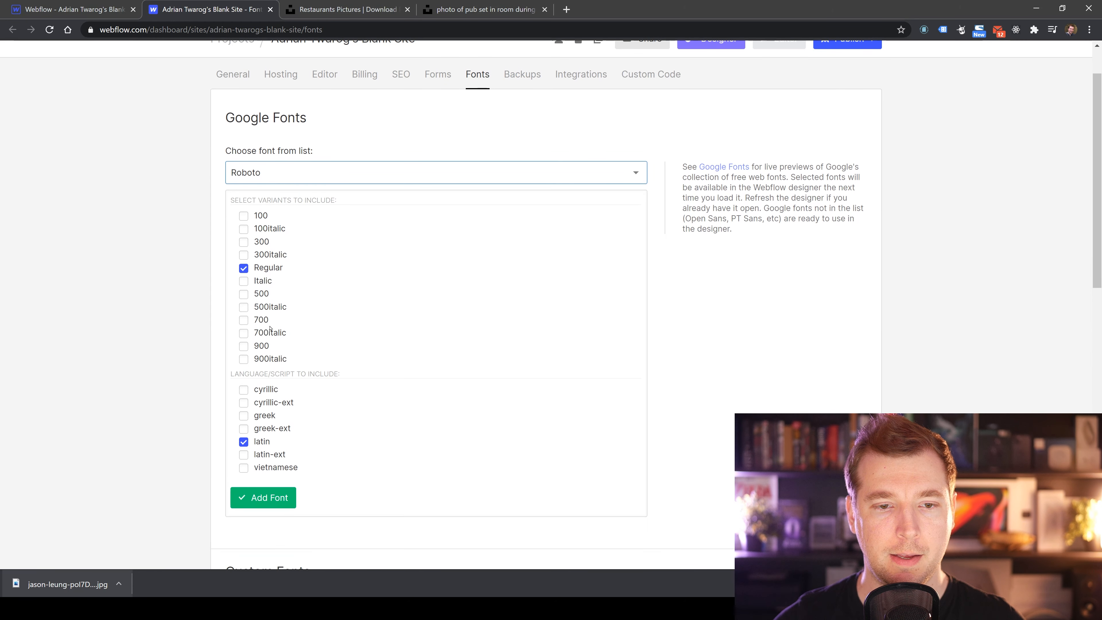
left_click(244, 294)
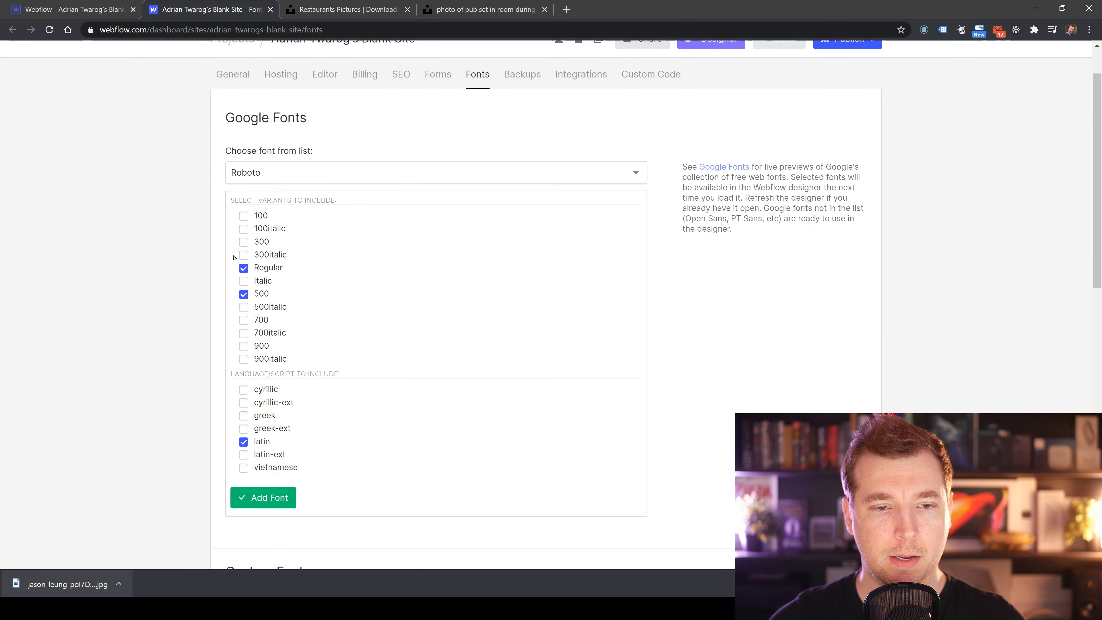
left_click(242, 320)
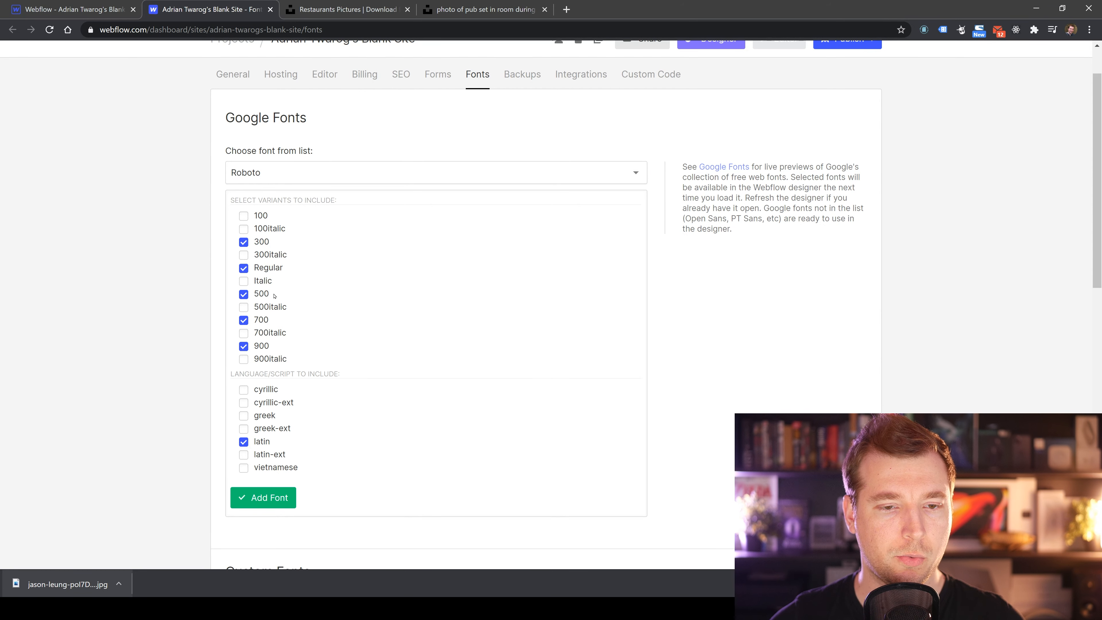
scroll(278, 321, "down", 1)
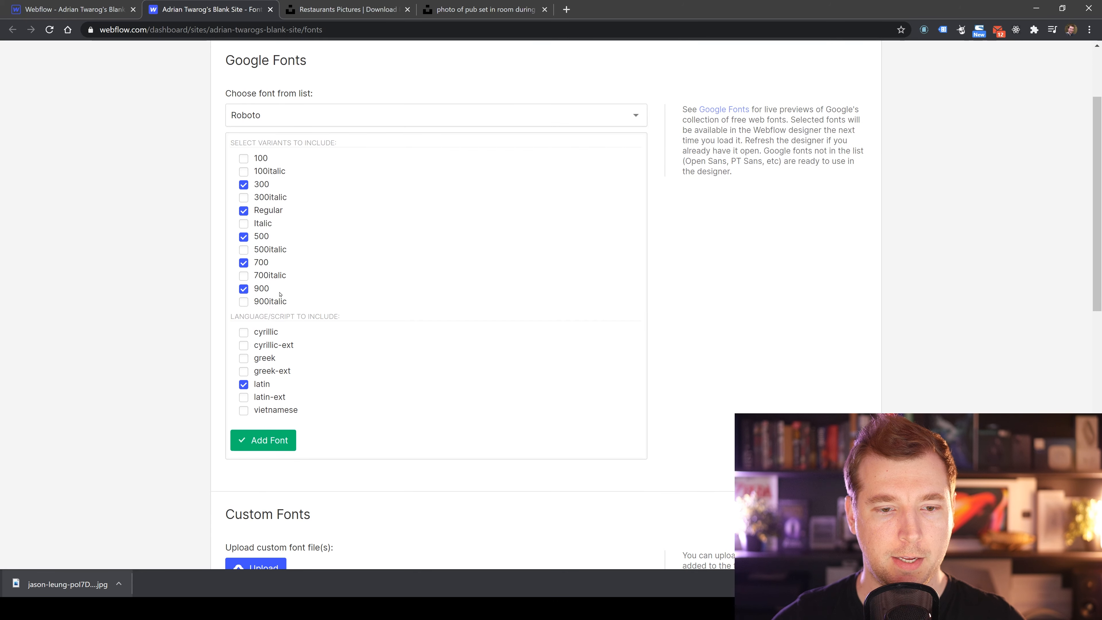
scroll(279, 304, "down", 2)
left_click(257, 324)
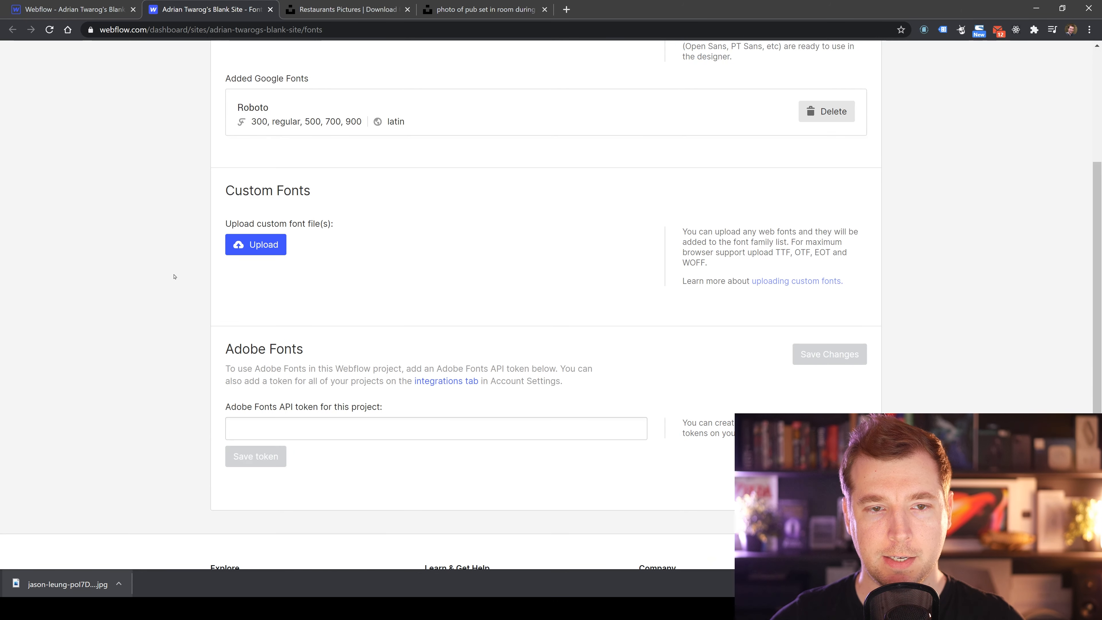
Review the added Google fonts and check the Designer's heading font list for Roboto.
scroll(368, 332, "up", 2)
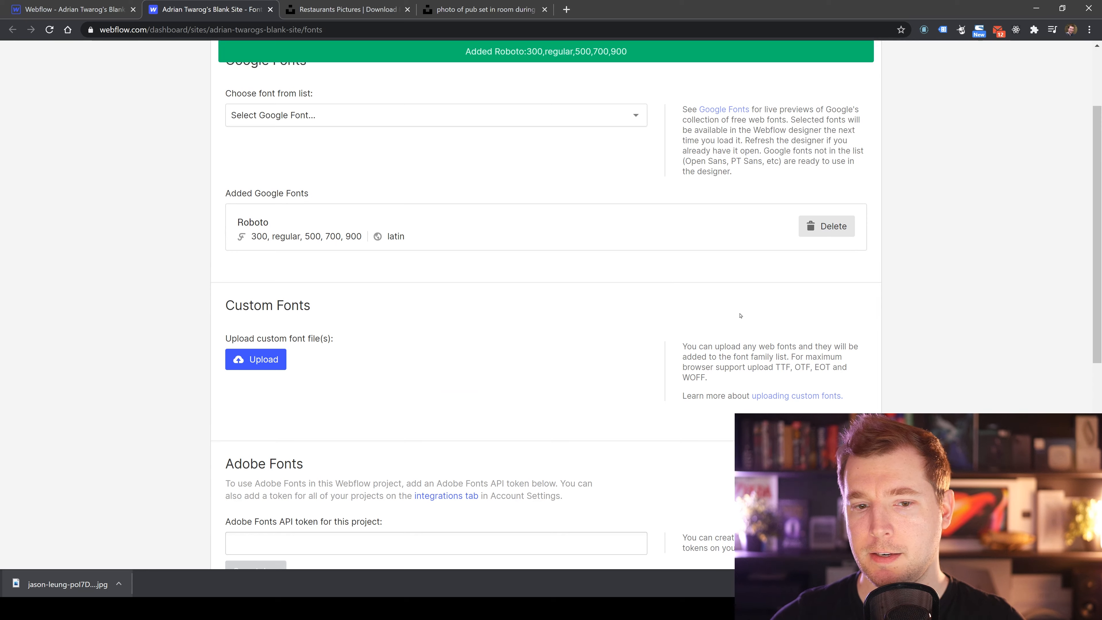
scroll(740, 316, "down", 1)
scroll(256, 261, "down", 2)
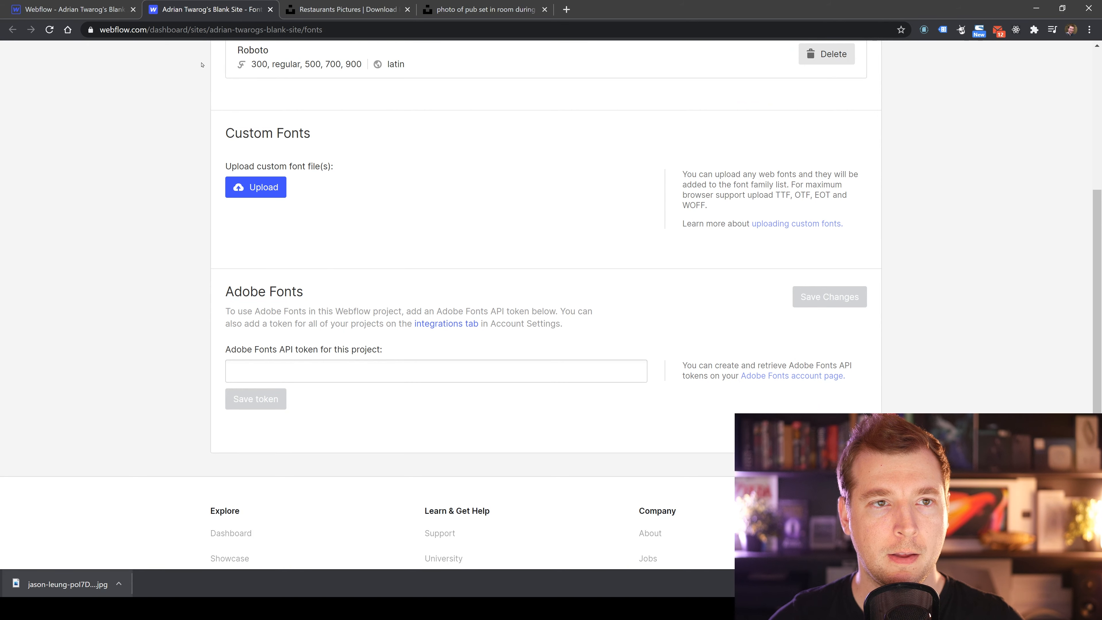
left_click(91, 13)
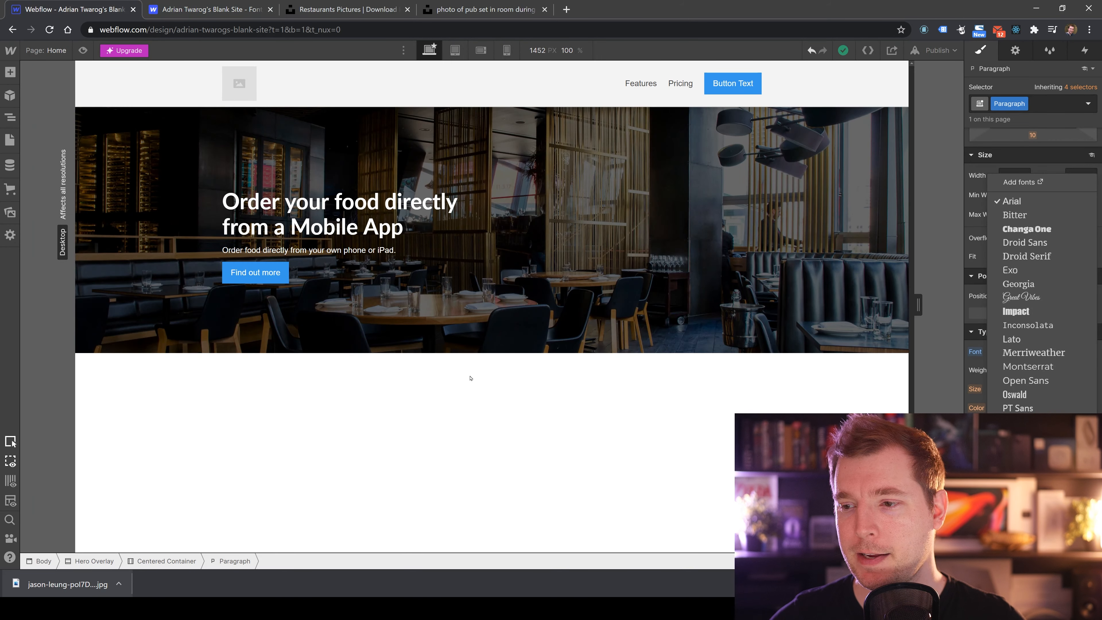
left_click(509, 411)
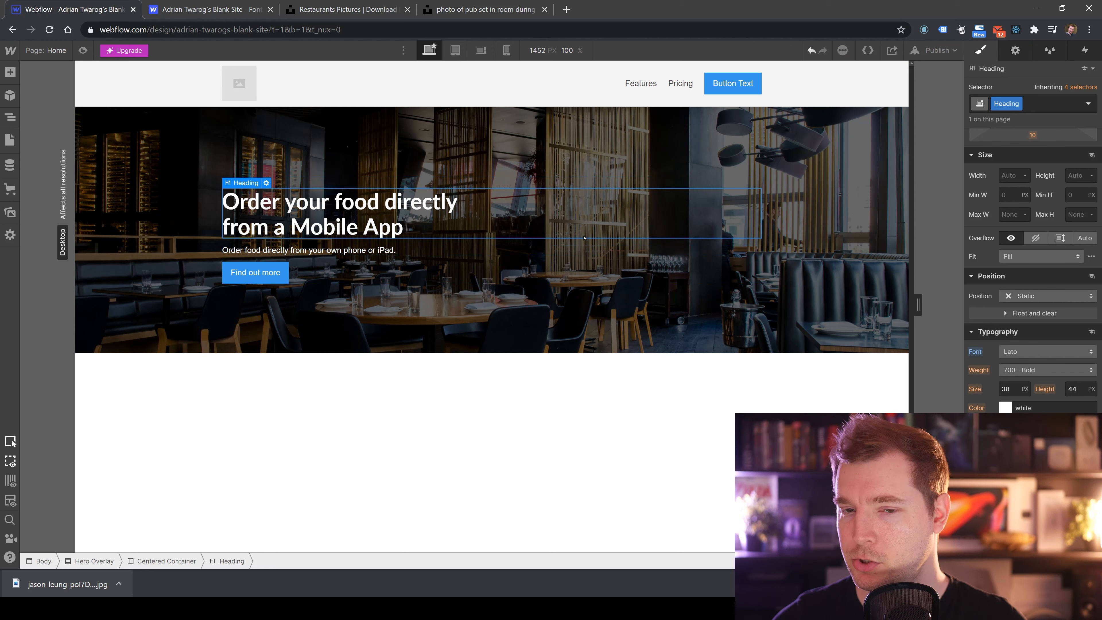
left_click(1067, 355)
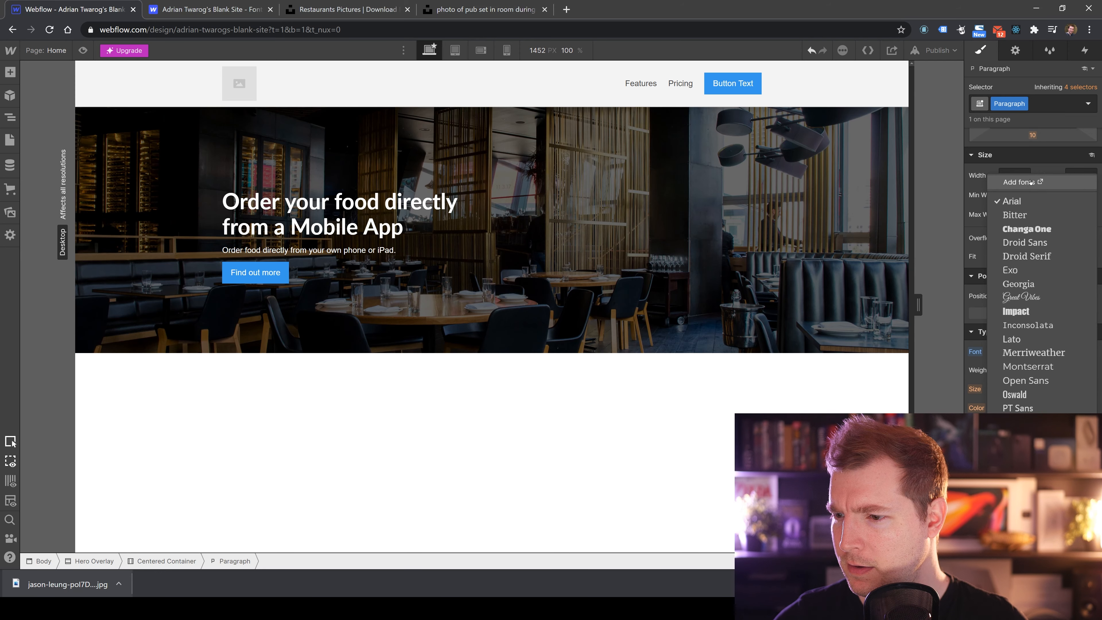
left_click(666, 507)
Reload the Designer page to load the newly added font.
key("F5")
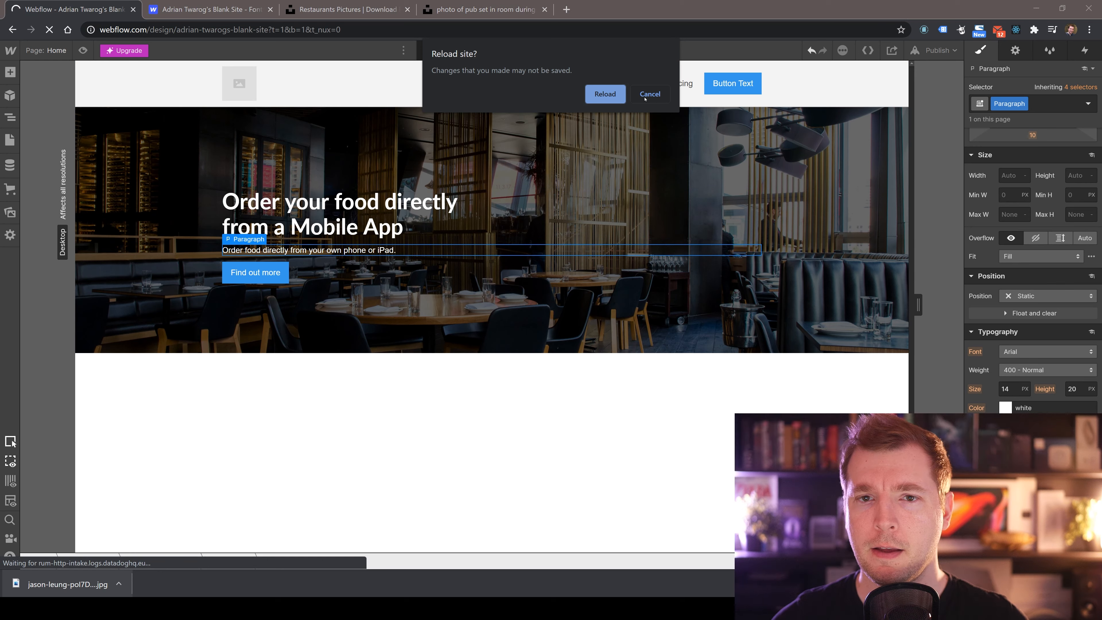
left_click(636, 93)
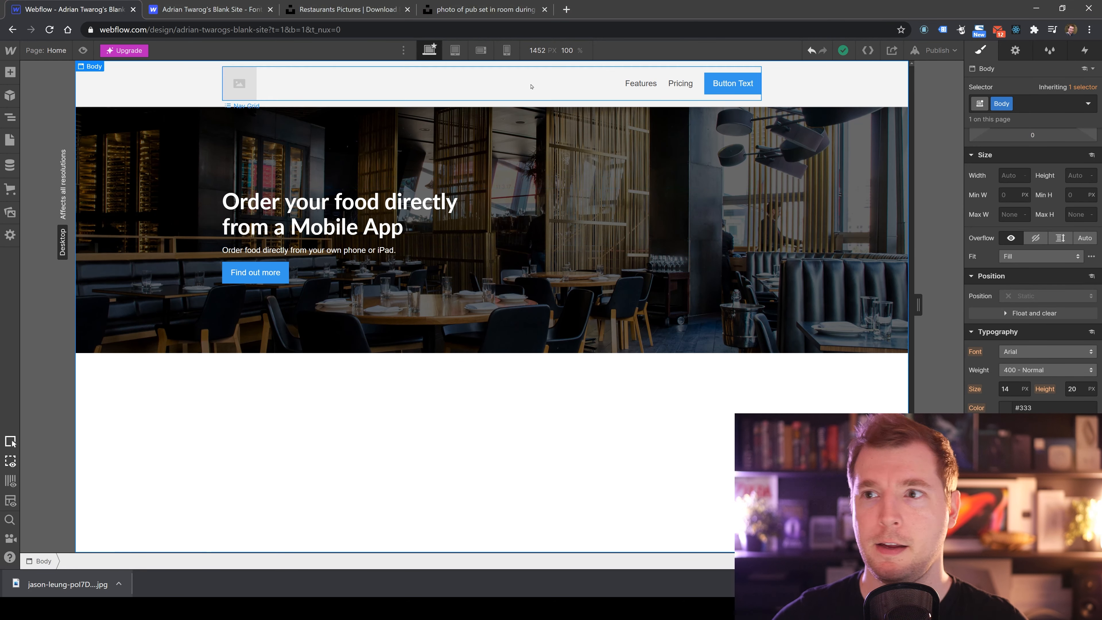
left_click(951, 51)
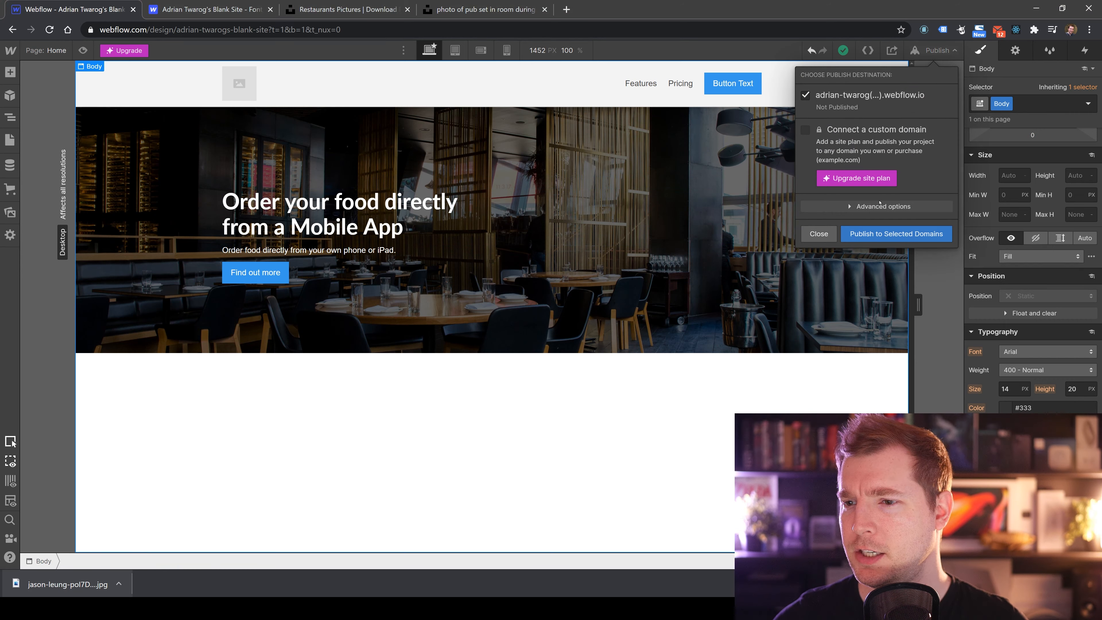
left_click(818, 234)
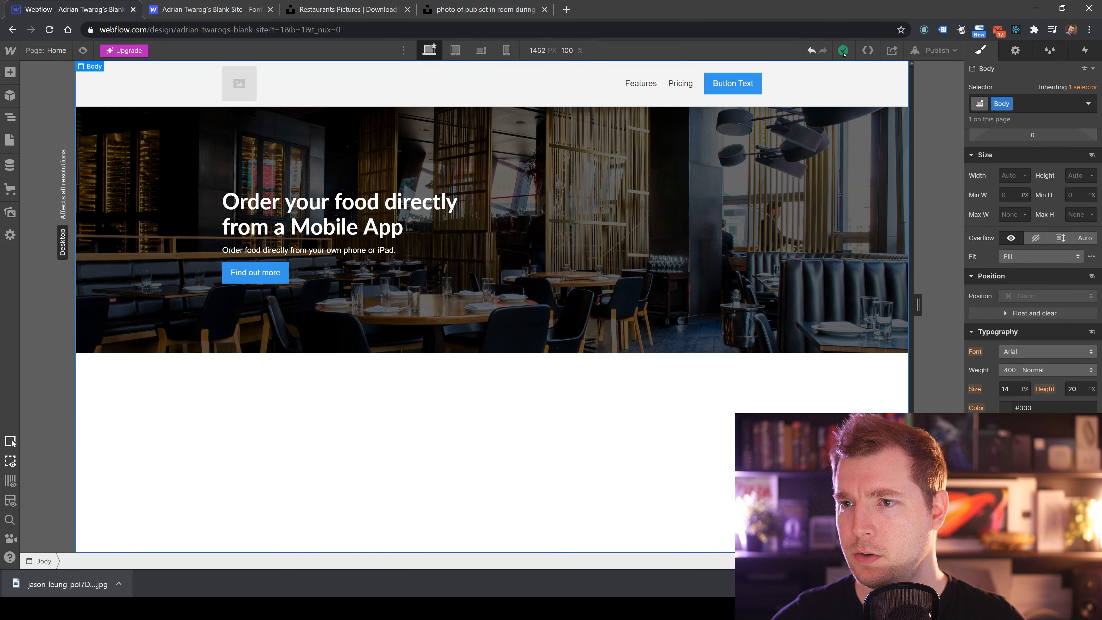
left_click(624, 30)
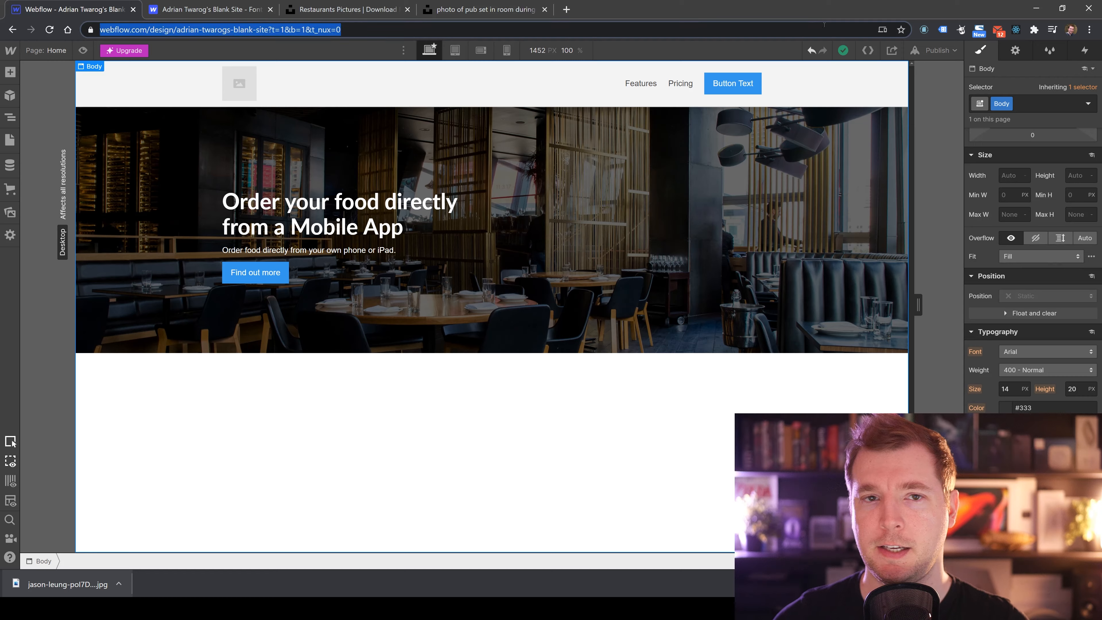
key("Return")
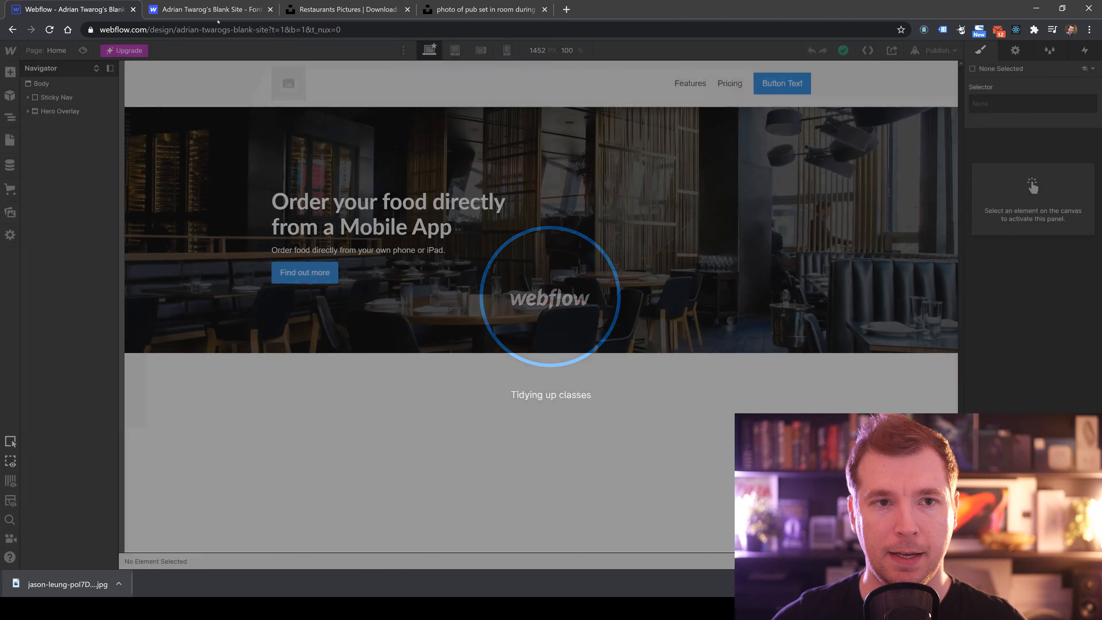
left_click(212, 10)
scroll(330, 240, "up", 5)
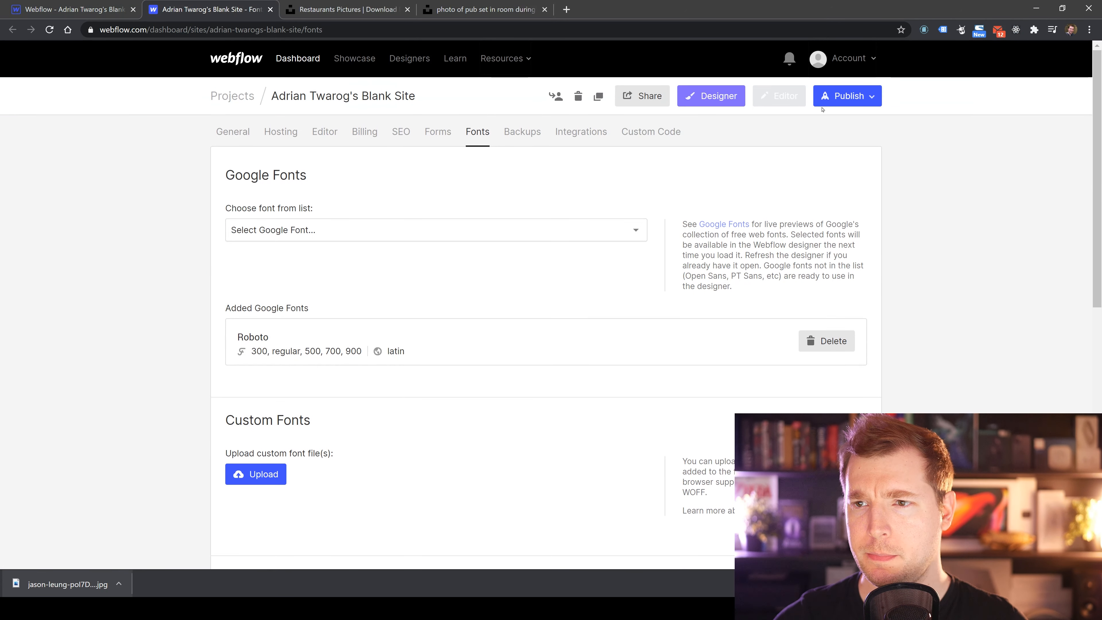
left_click(833, 100)
left_click(932, 121)
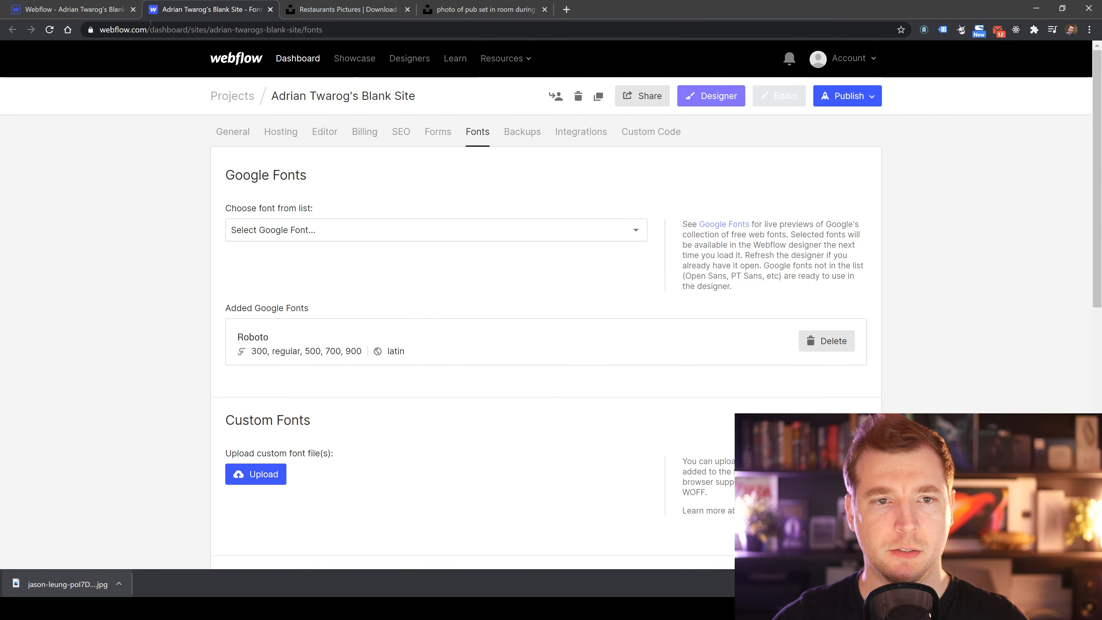
left_click(104, 9)
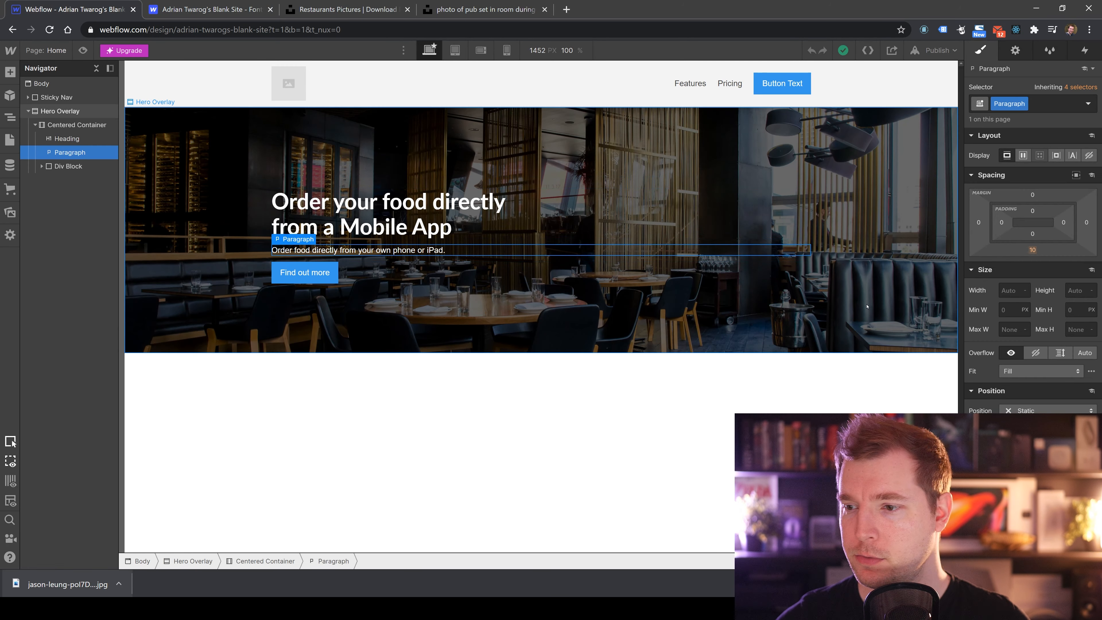
Set the hero paragraph's font to Roboto with weight 300 - Light.
left_click(1047, 468)
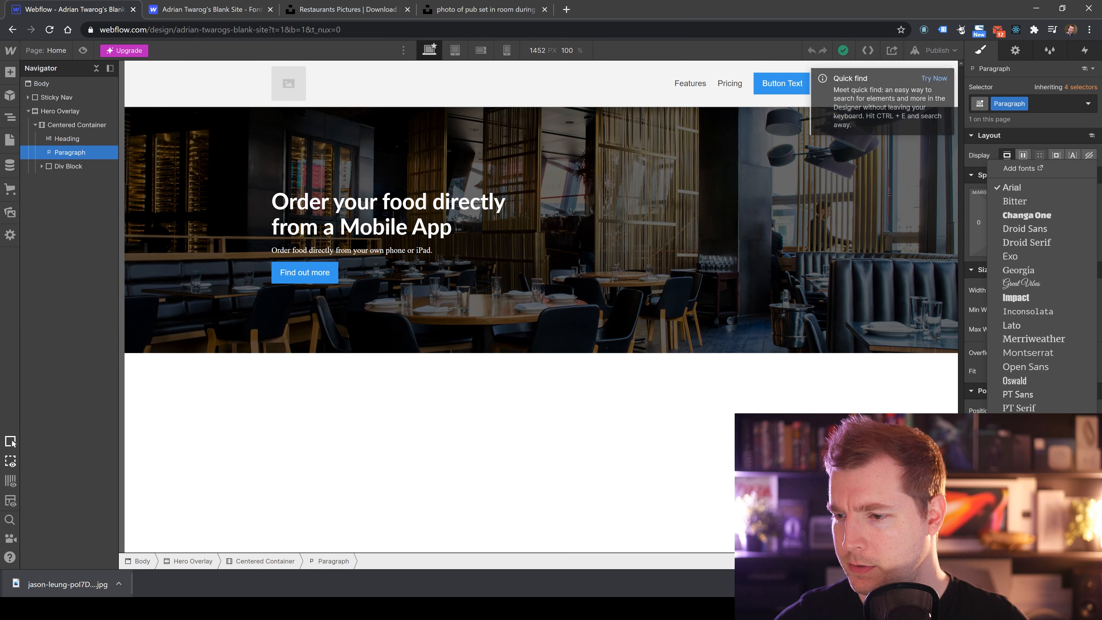
left_click(492, 386)
left_click(407, 251)
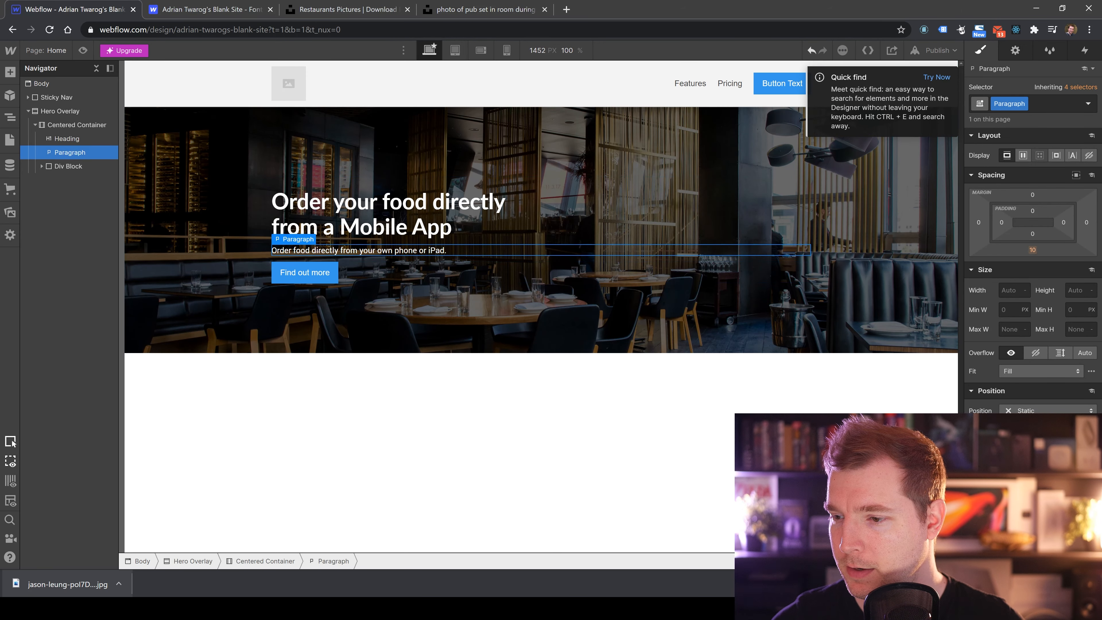
left_click(1047, 488)
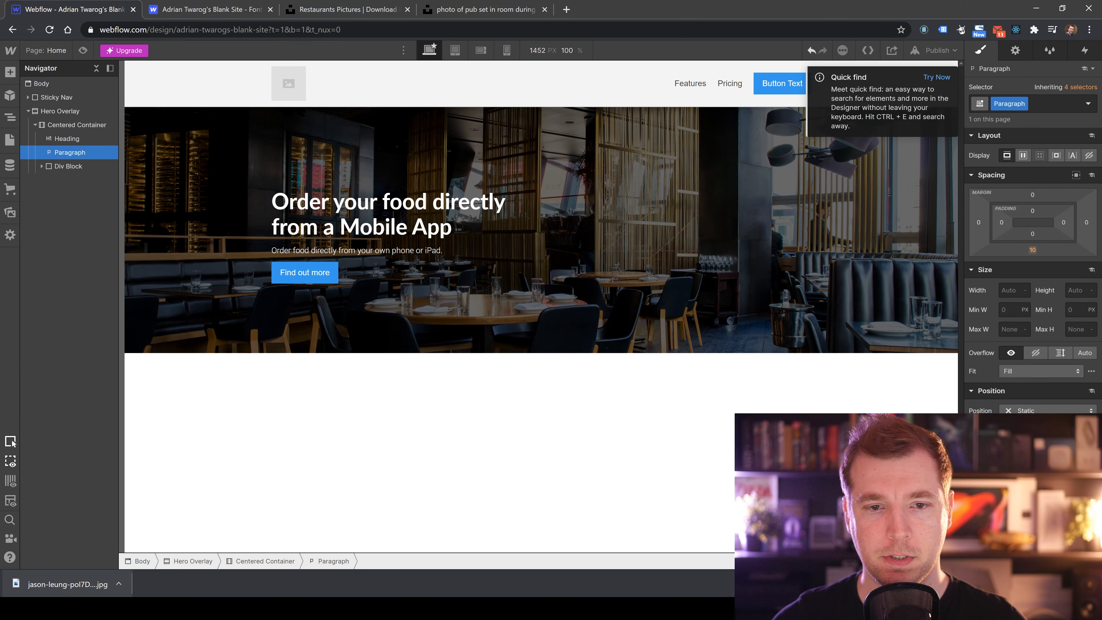
left_click(716, 470)
left_click(434, 251)
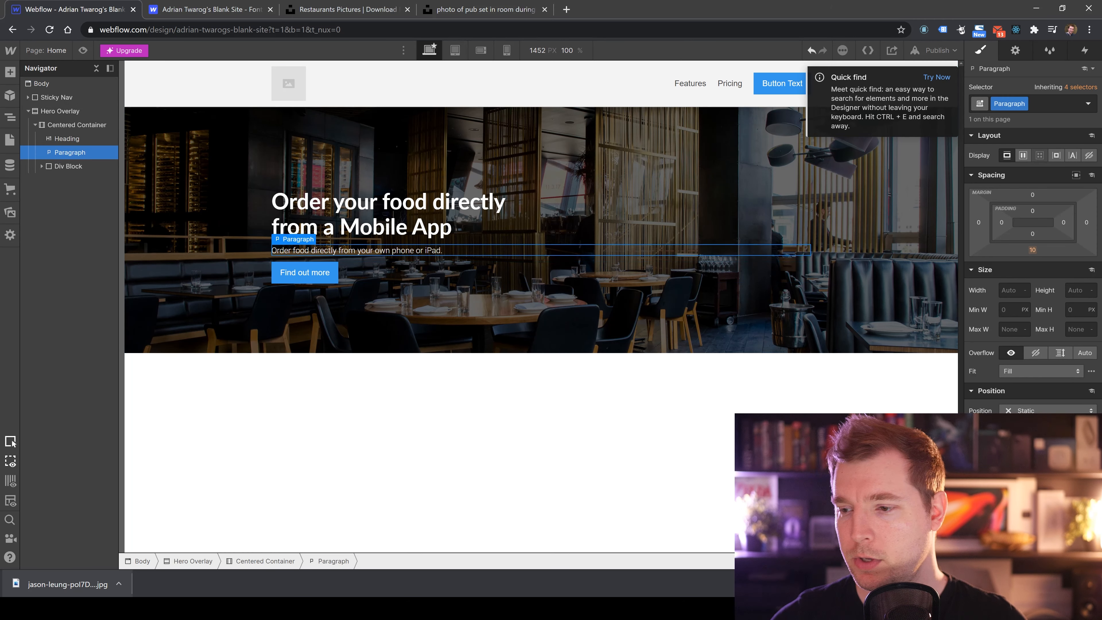
Set the hero paragraph's font size to 18 px.
scroll(1032, 278, "down", 3)
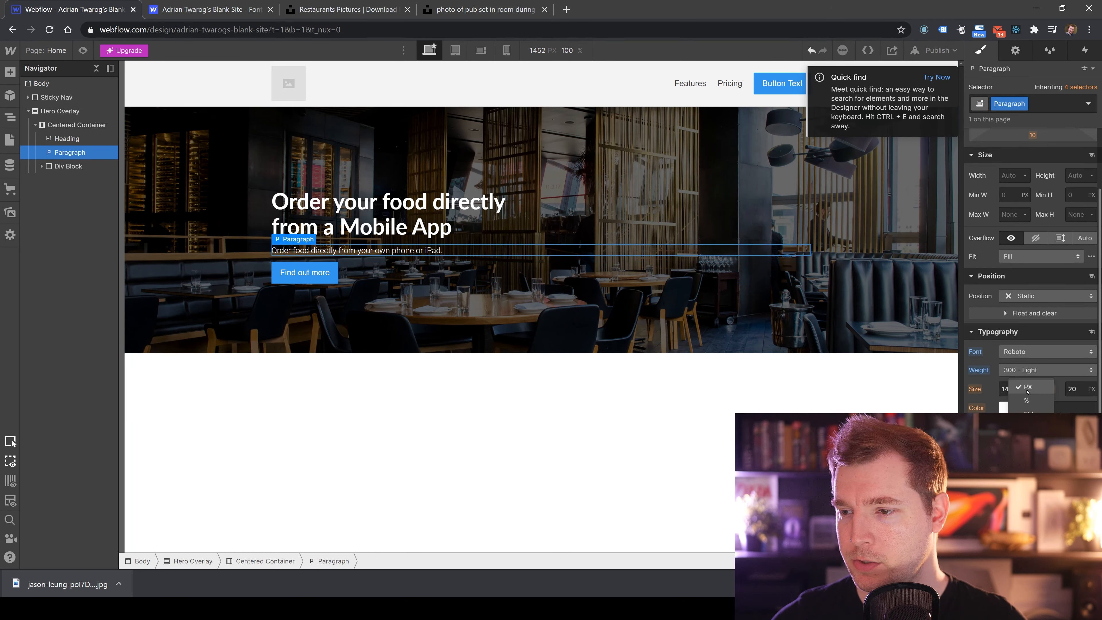
left_click(1006, 388)
type("18")
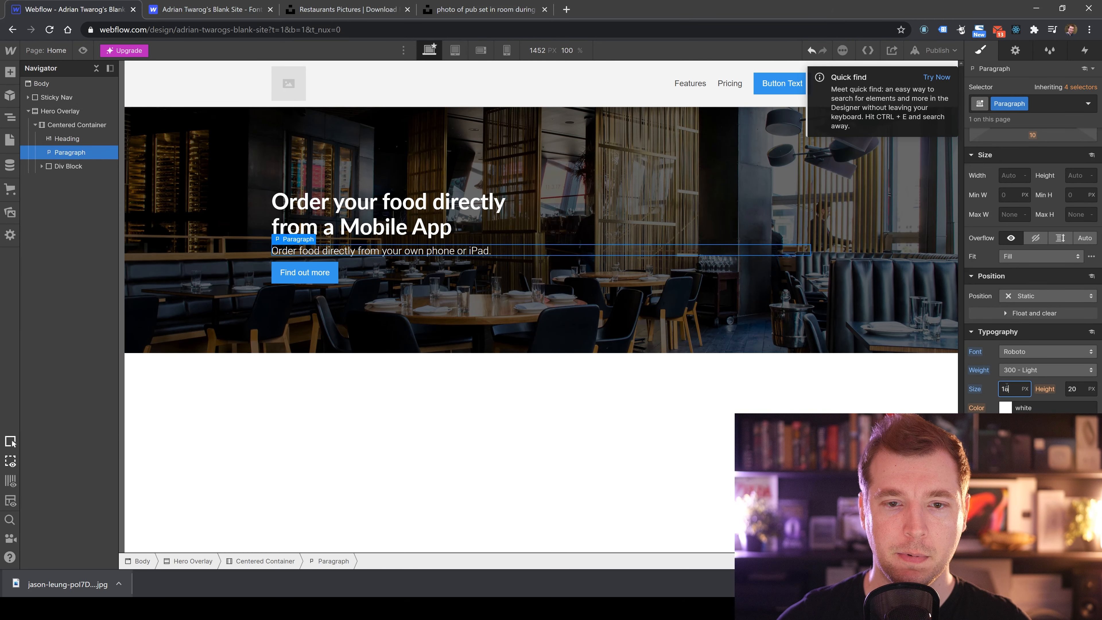
Set the hero heading's font size to 48 px.
left_click(67, 139)
left_click(1019, 390)
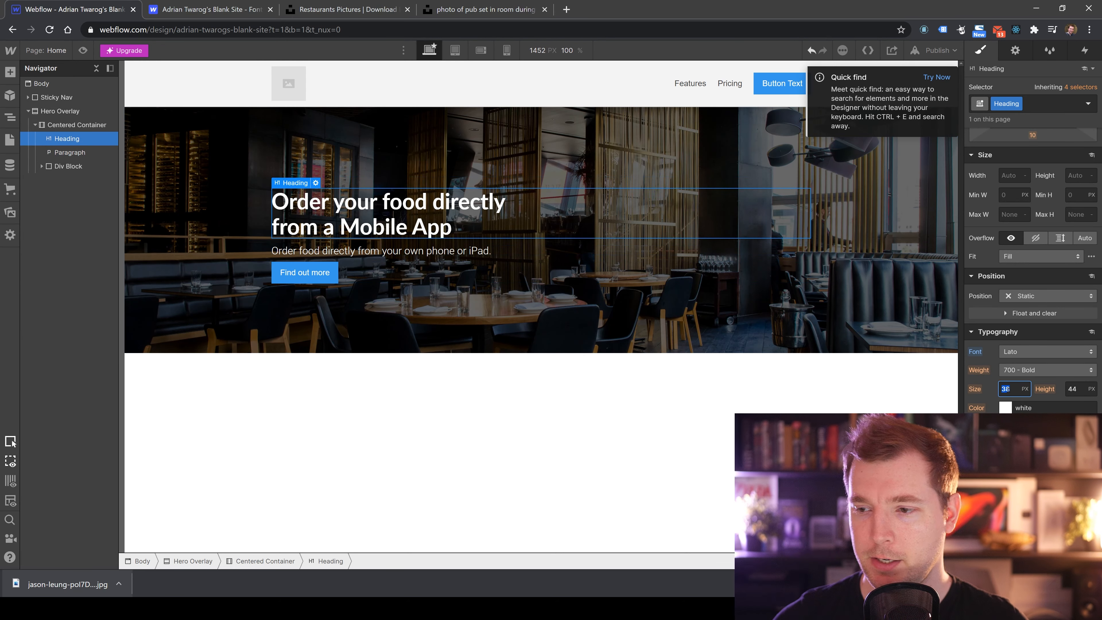
type("48")
left_click(690, 527)
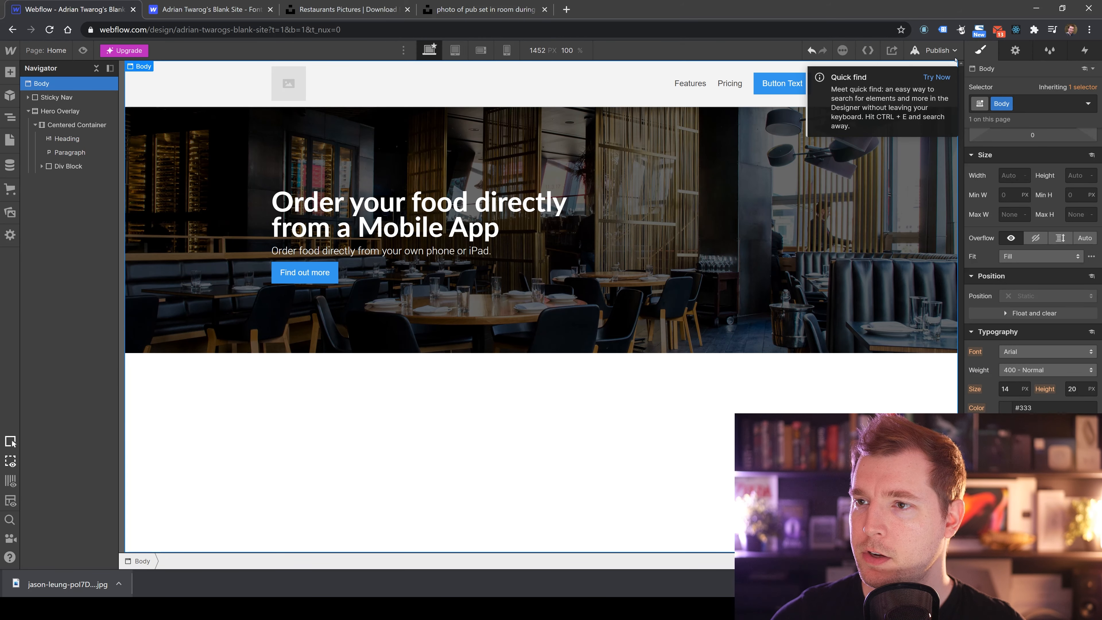
left_click(932, 77)
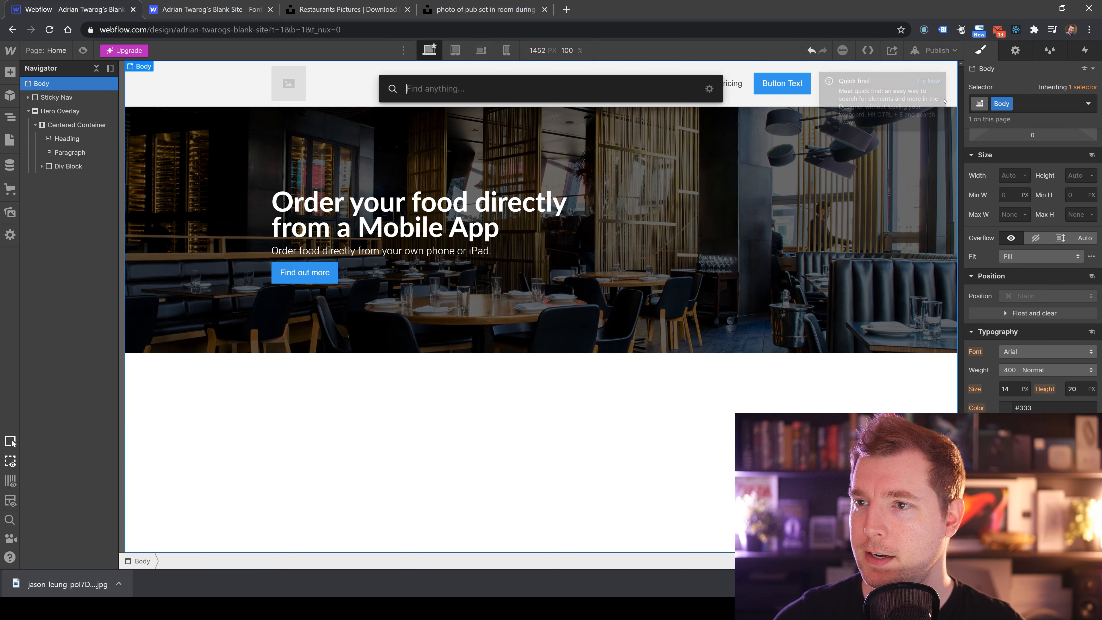
type("order")
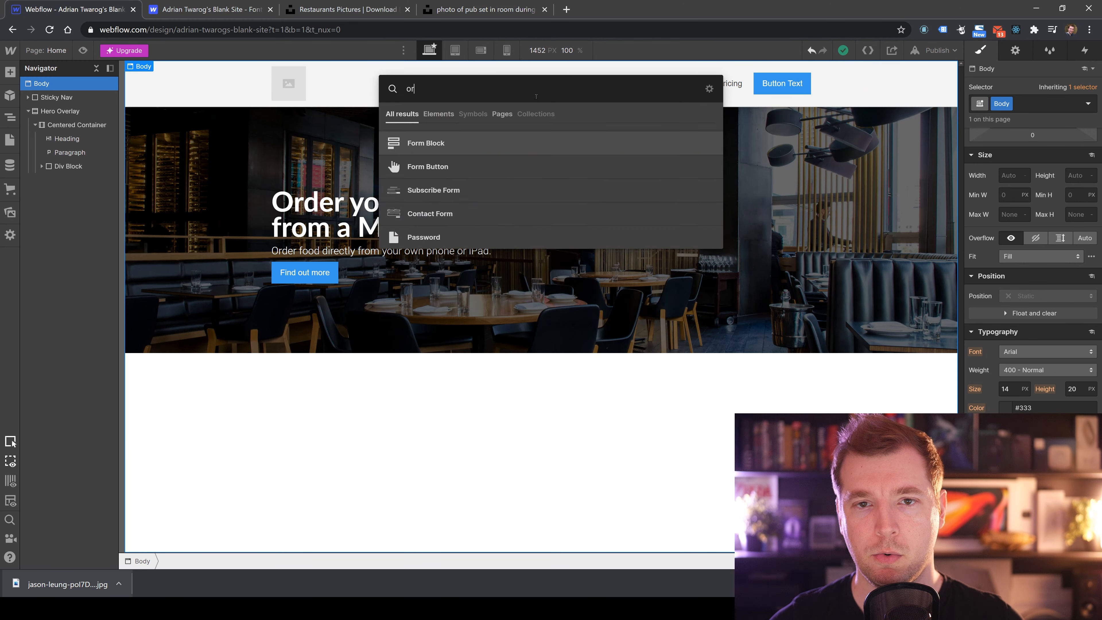
key("BackSpace")
key("BackSpace")
key("BackSpace")
key("BackSpace")
key("BackSpace")
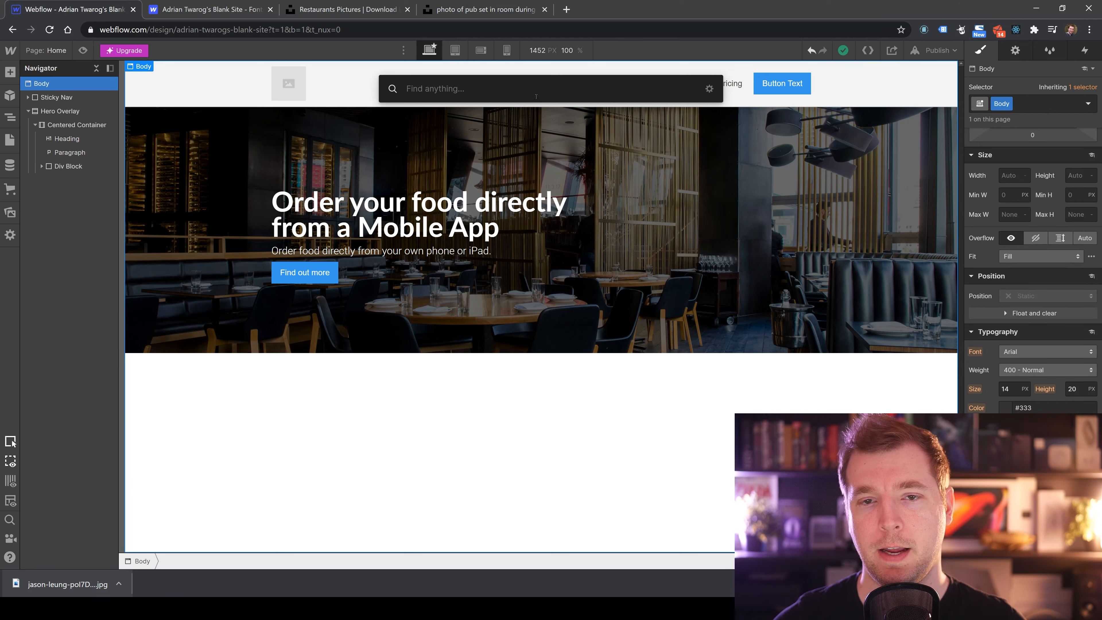
key("Escape")
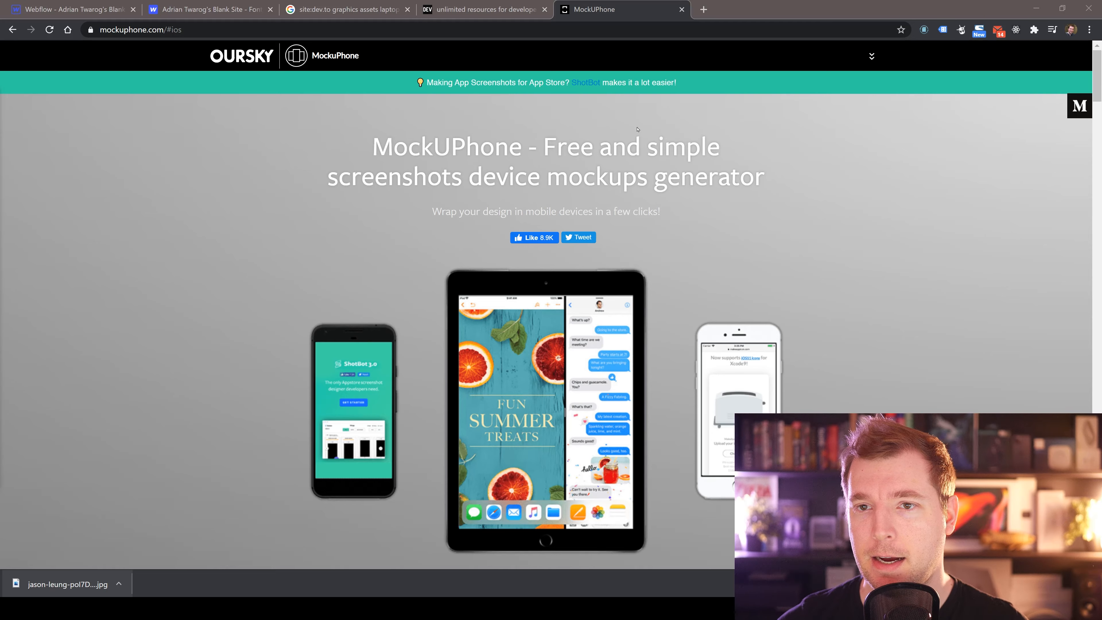
On MockUPhone, open the iPhone X Space Grey mockup and upload the restaurant photo jason-leung-poI7DelFiVA-unsplash.jpg.
scroll(637, 129, "down", 3)
scroll(666, 170, "down", 1)
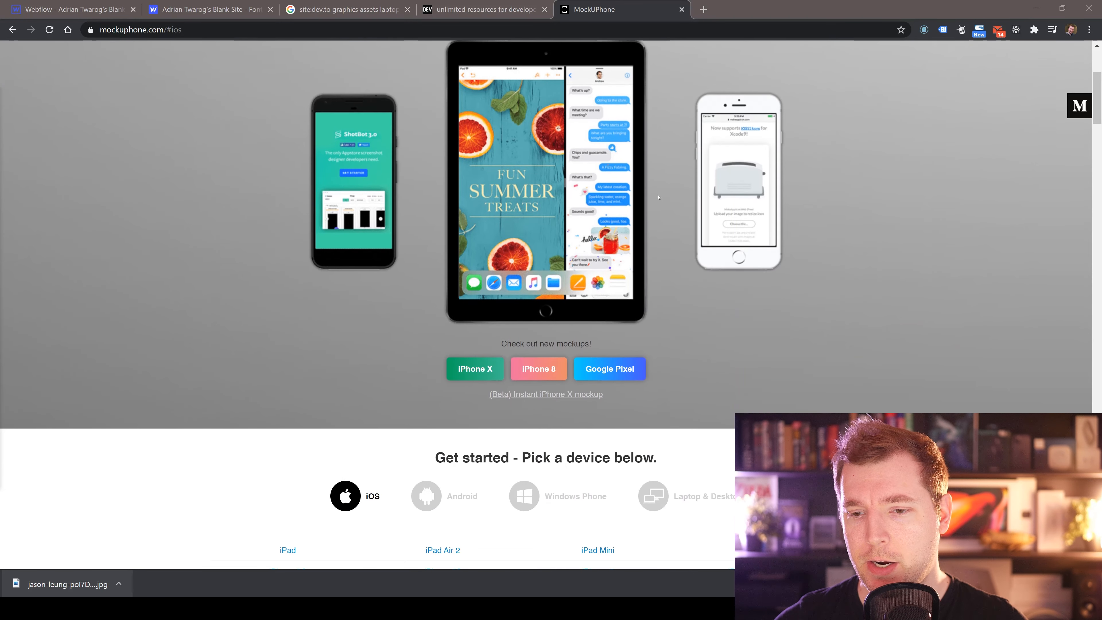
left_click(495, 374)
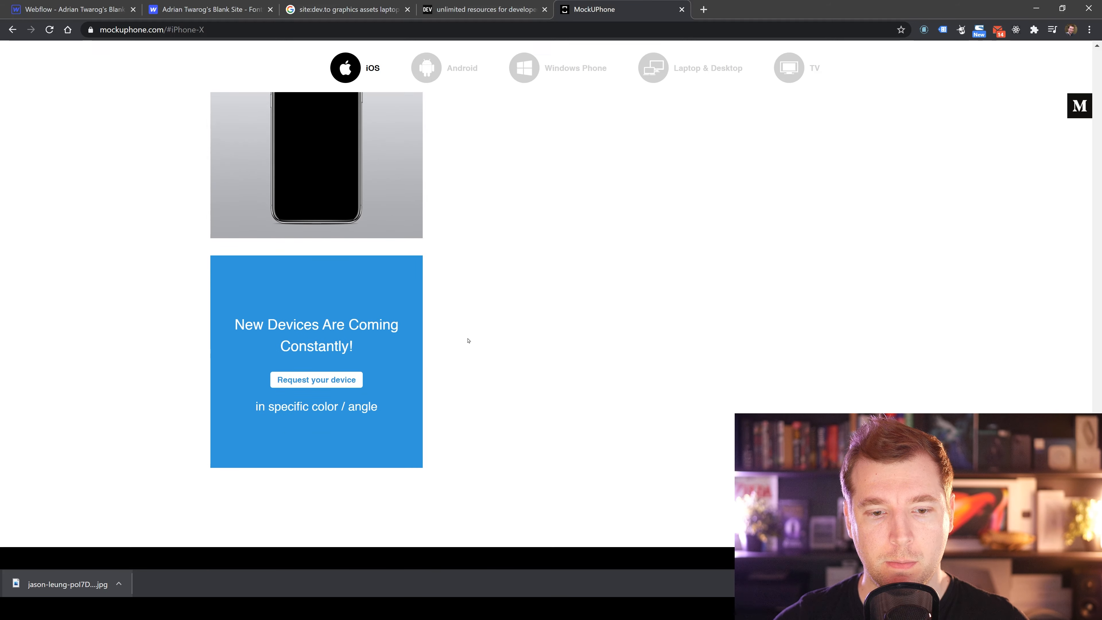
scroll(466, 342, "up", 1)
left_click(393, 362)
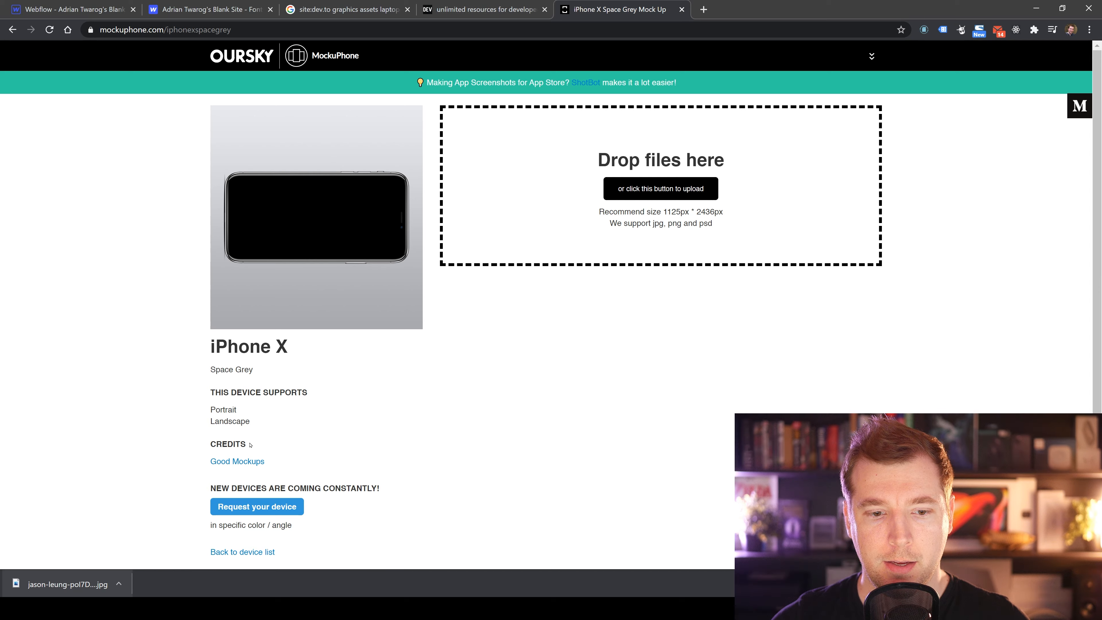
scroll(332, 362, "down", 3)
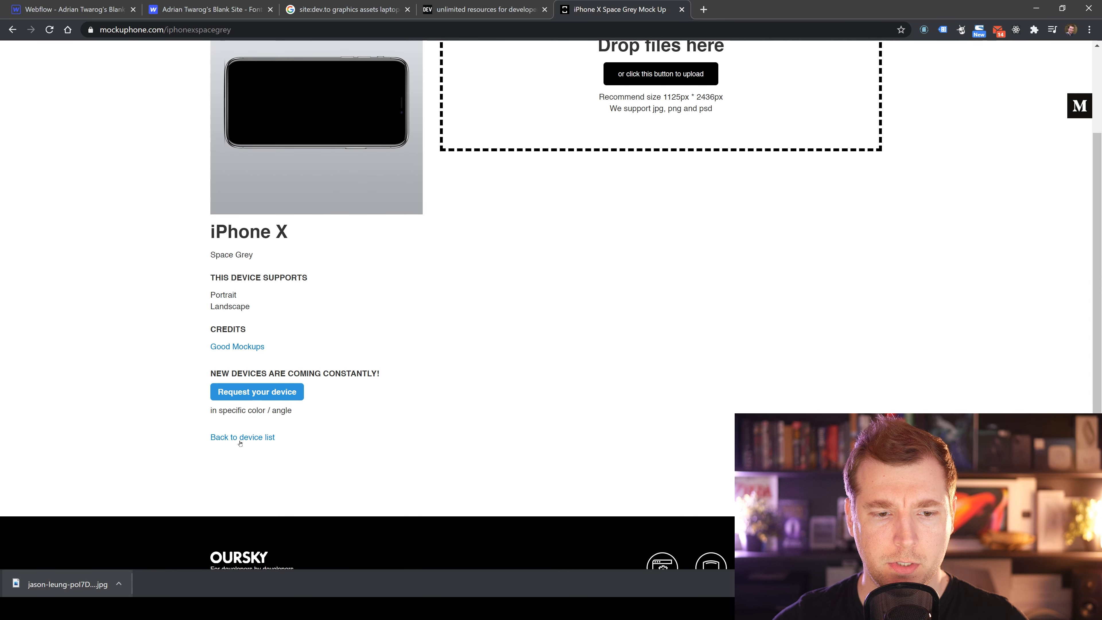
scroll(521, 358, "up", 3)
left_click(644, 188)
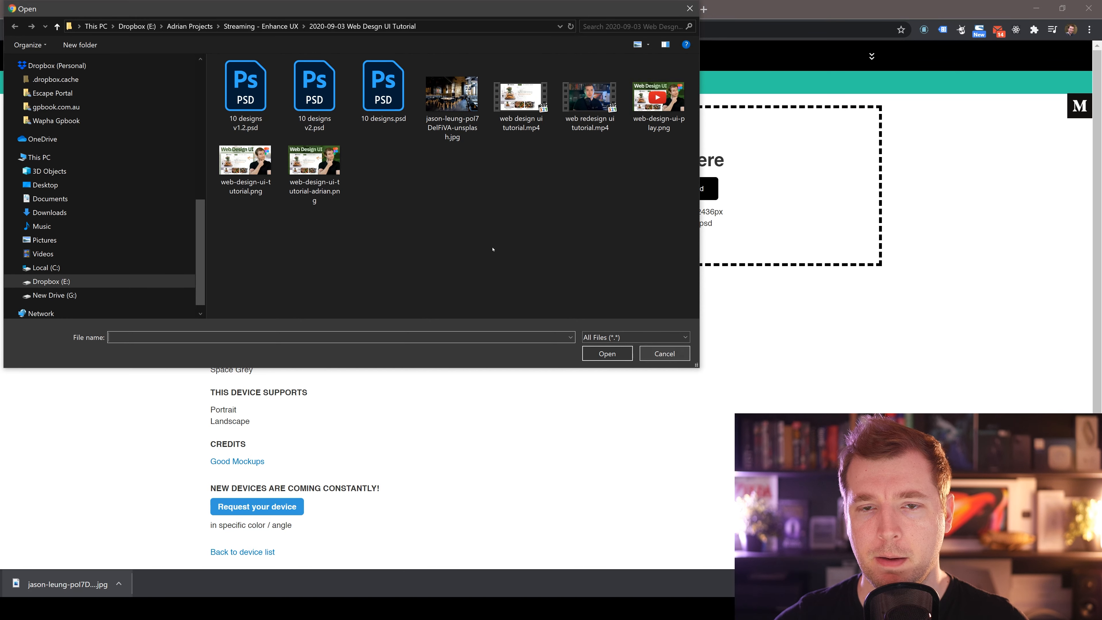
double_click(452, 97)
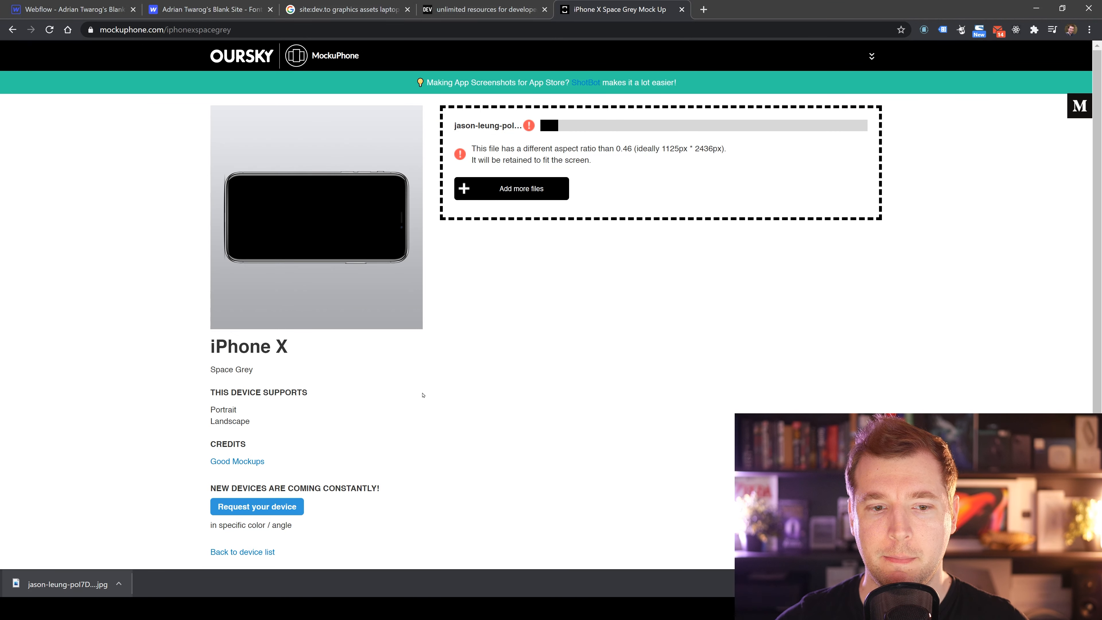
Generate the iPhone X product mockup from the uploaded photo.
scroll(318, 443, "down", 4)
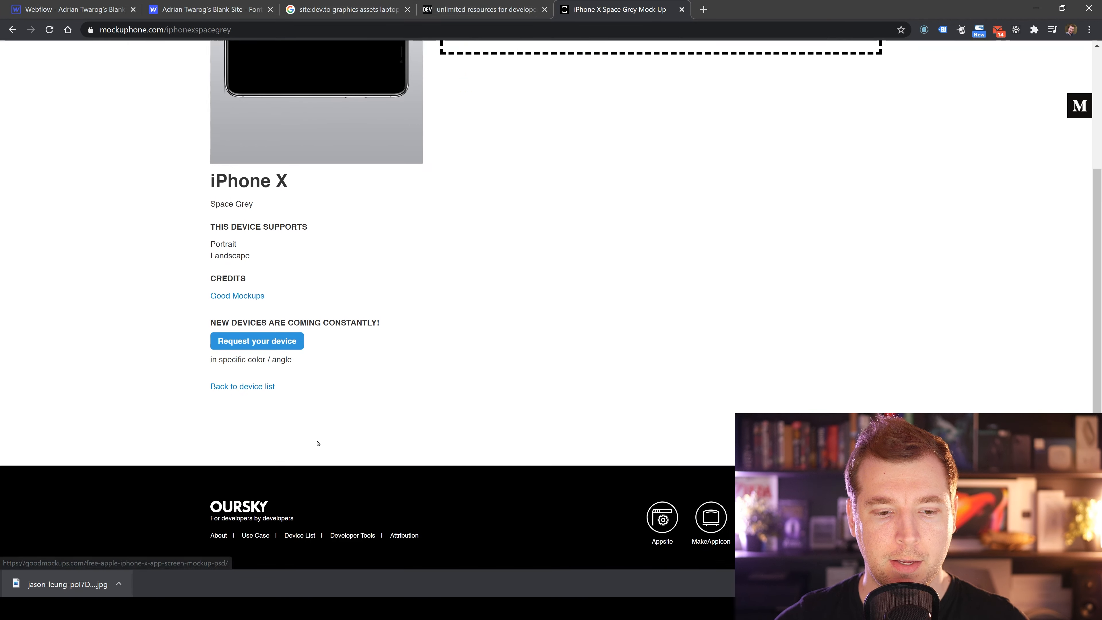
scroll(450, 430, "up", 4)
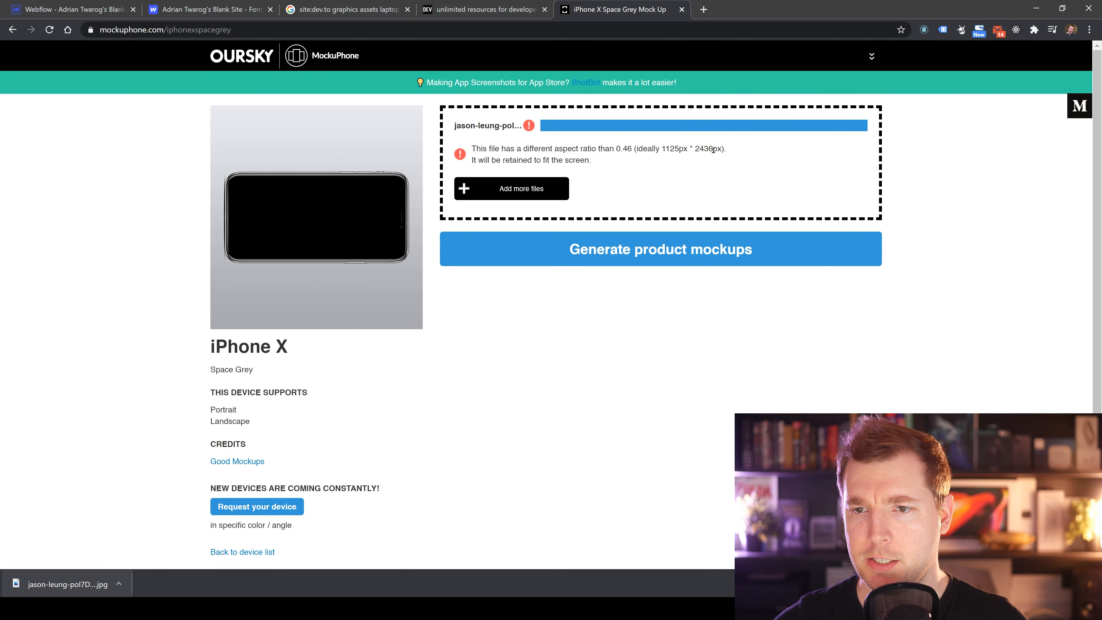
left_click_drag(665, 149, 738, 150)
left_click(617, 262)
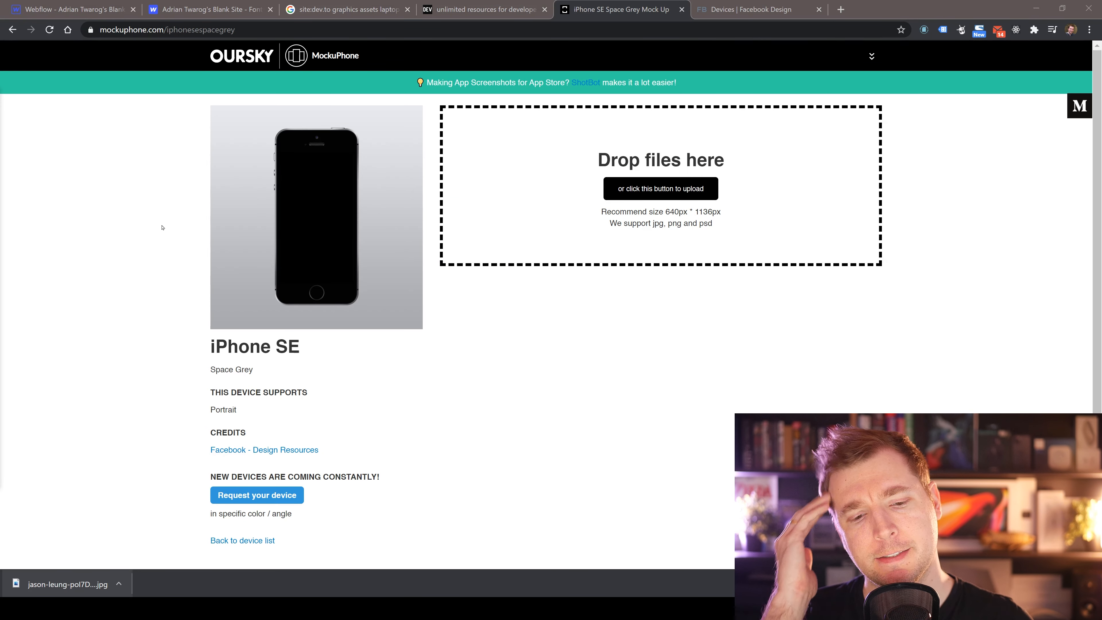
Open the Facebook Design devices credit link in a new tab and download all devices.
right_click(235, 450)
left_click(254, 458)
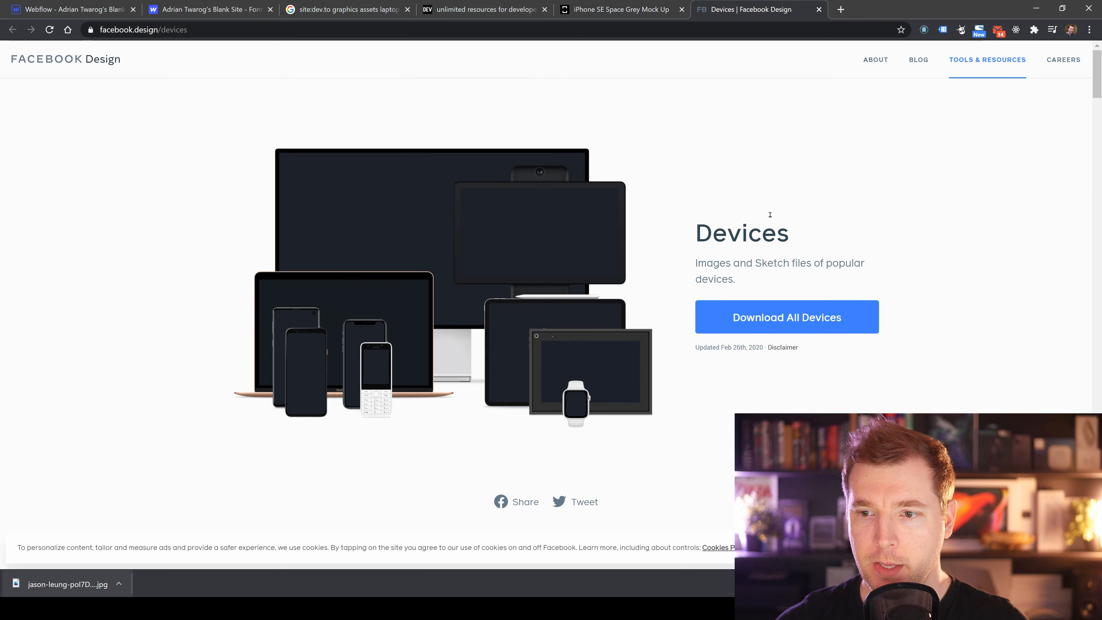
scroll(780, 260, "down", 5)
scroll(781, 282, "up", 5)
left_click(801, 315)
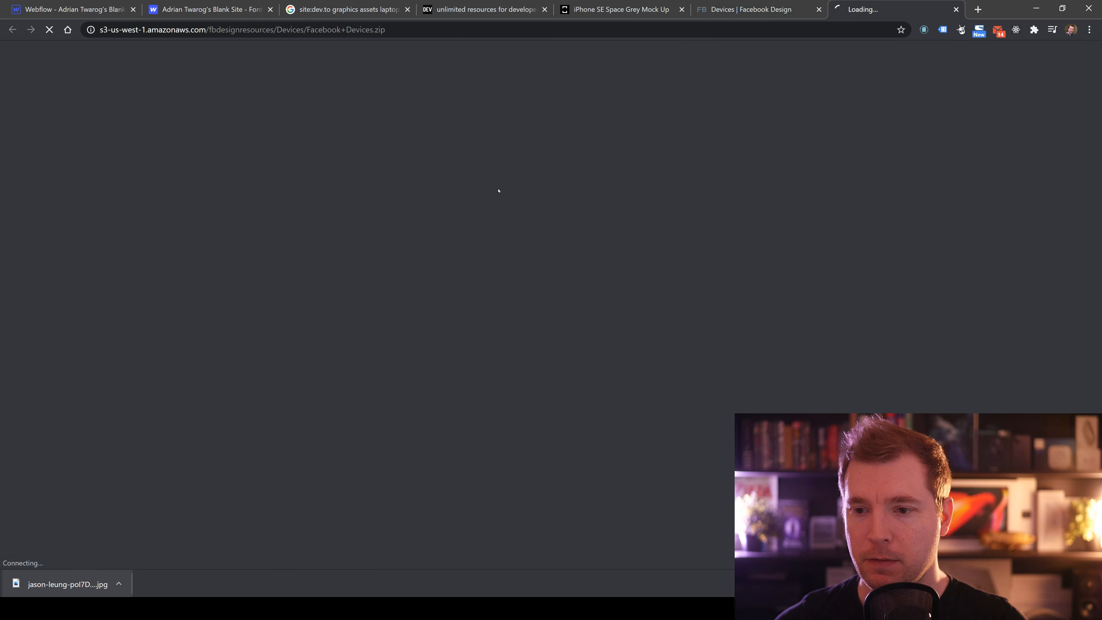
Browse the Facebook Design device catalogue for iPhone models.
scroll(671, 301, "down", 10)
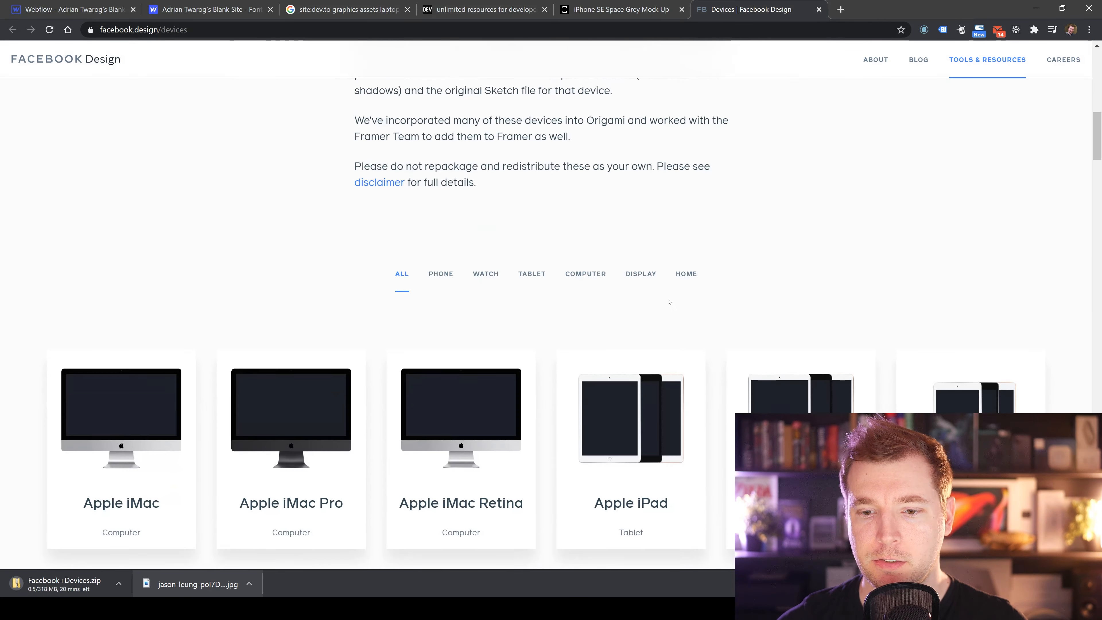
scroll(564, 343, "down", 4)
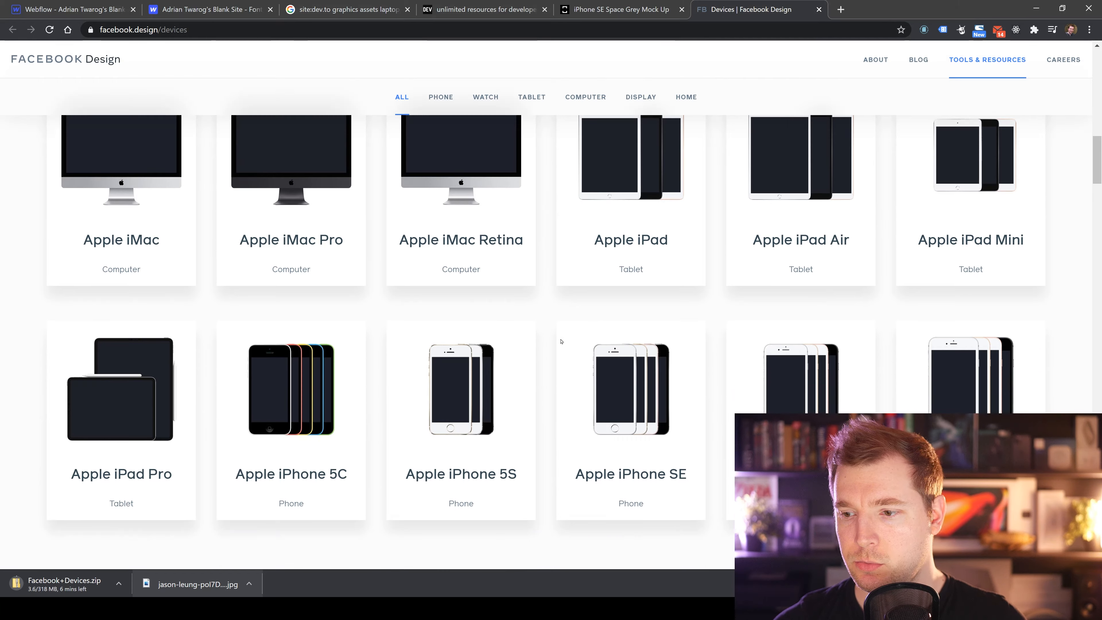
scroll(561, 341, "down", 4)
scroll(542, 301, "up", 5)
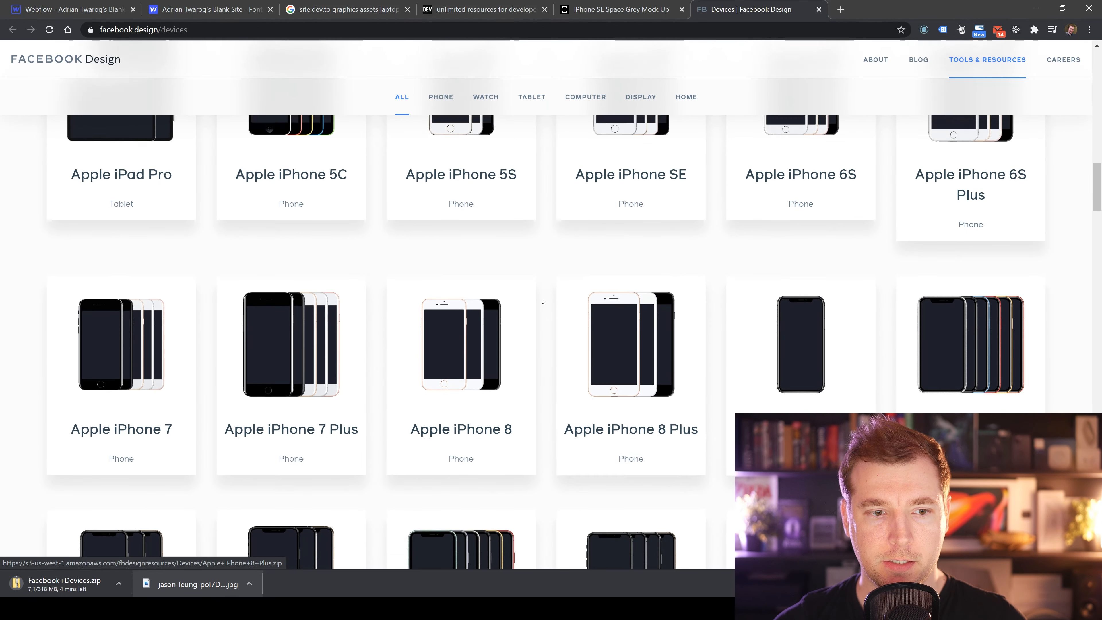
scroll(543, 301, "up", 3)
scroll(565, 286, "down", 13)
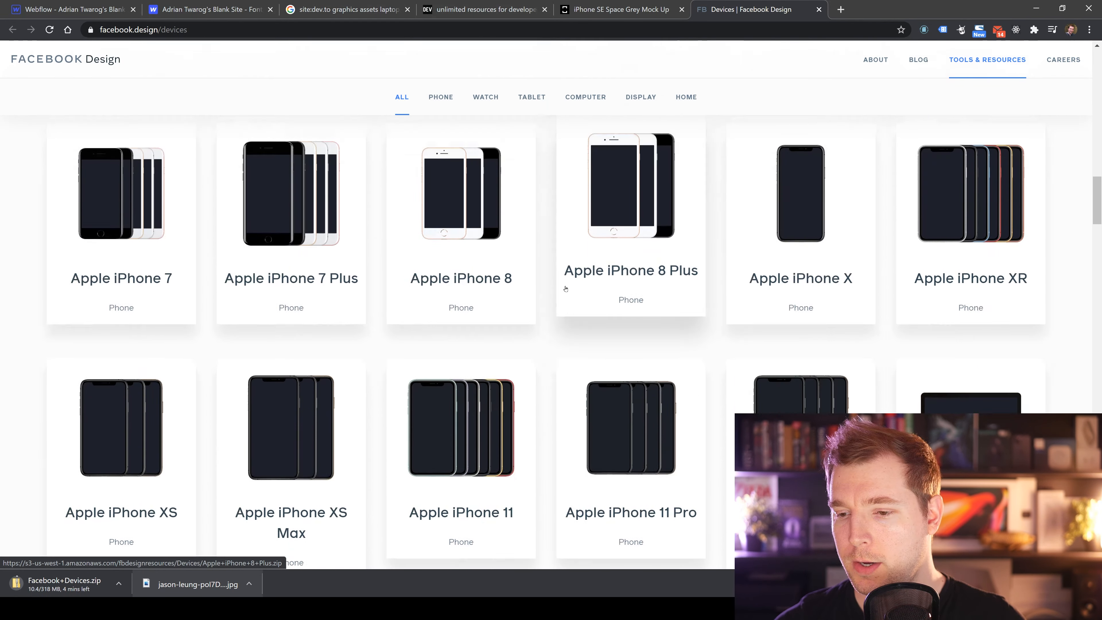
scroll(521, 325, "down", 4)
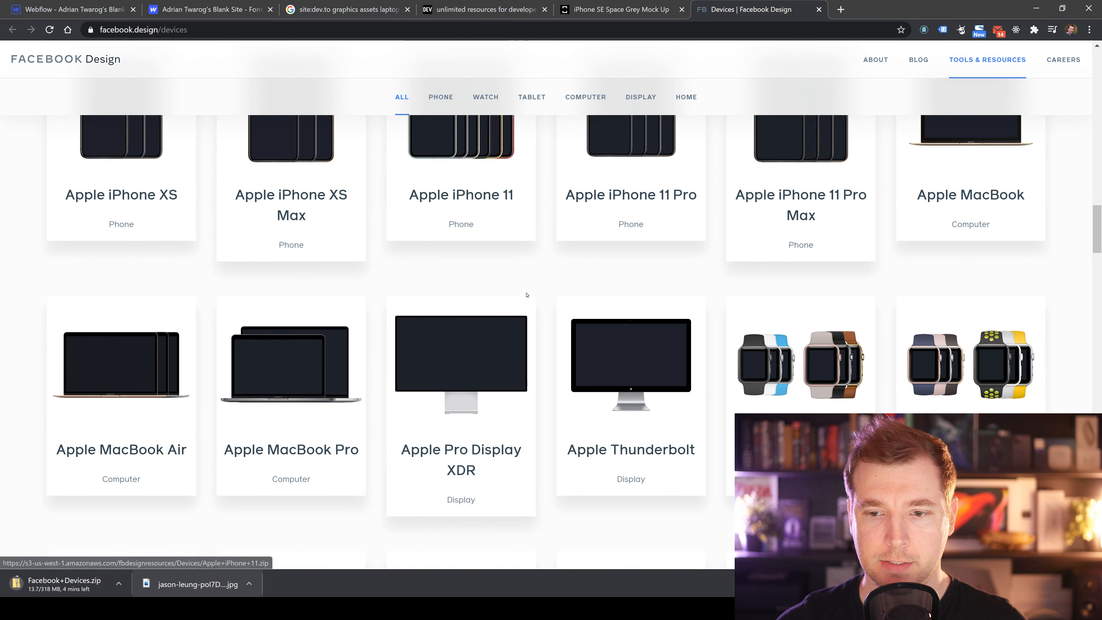
scroll(523, 295, "up", 5)
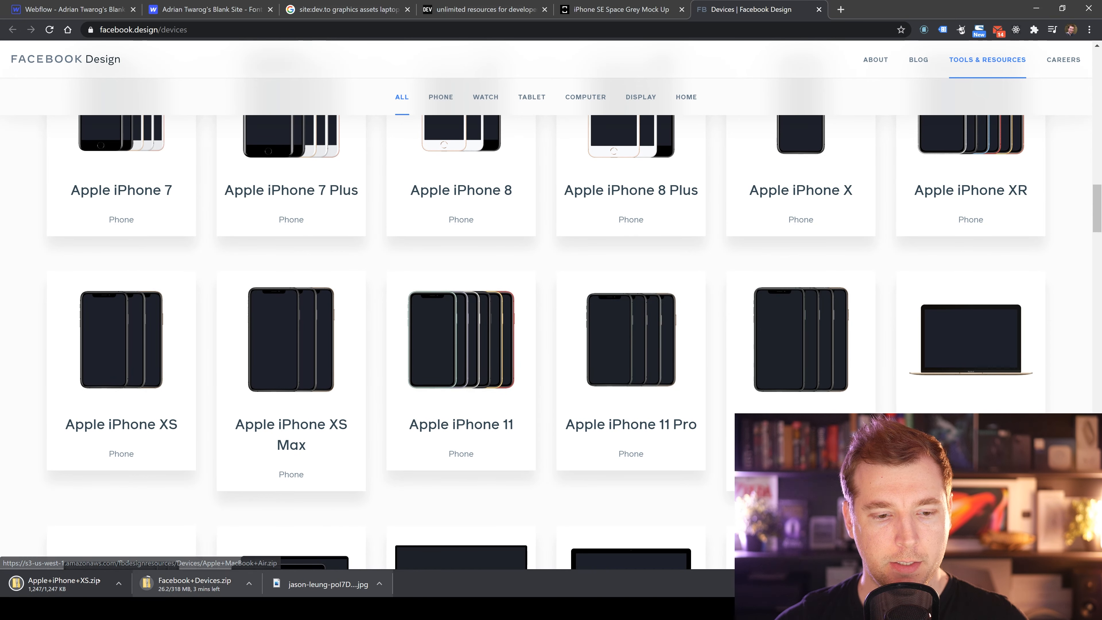
Return to the Webflow Designer and start uploading a new image asset.
left_click(64, 584)
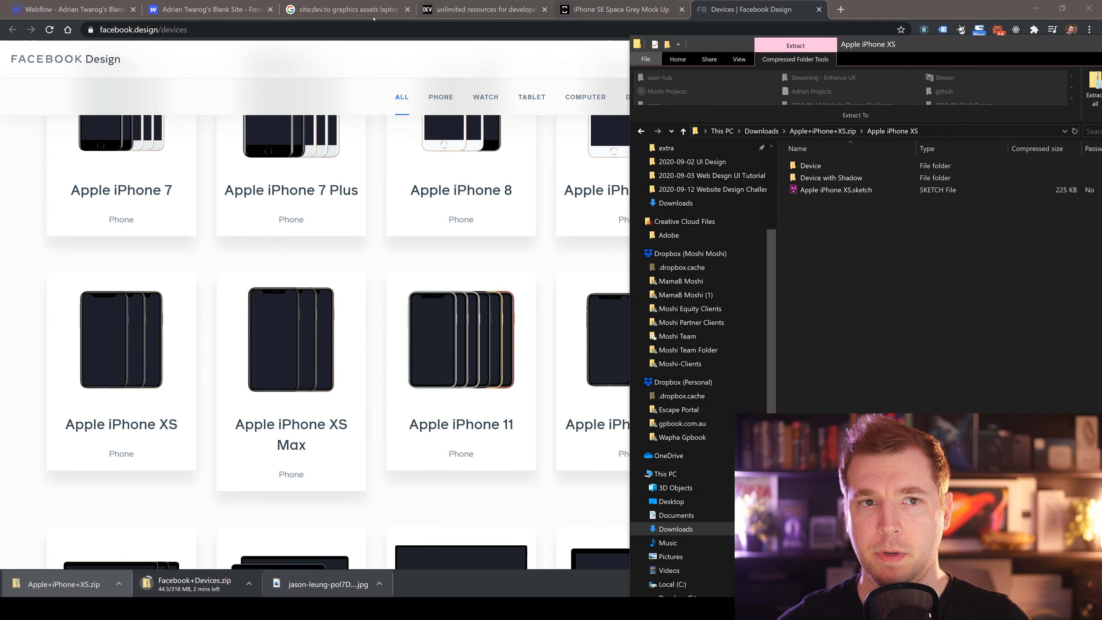
left_click(237, 9)
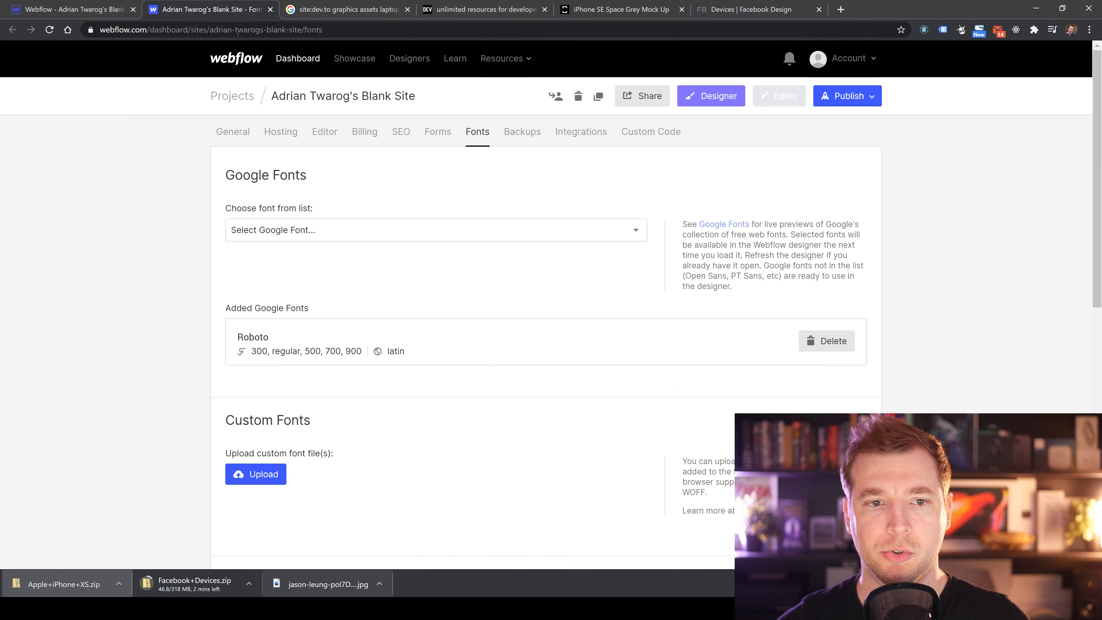
left_click(71, 9)
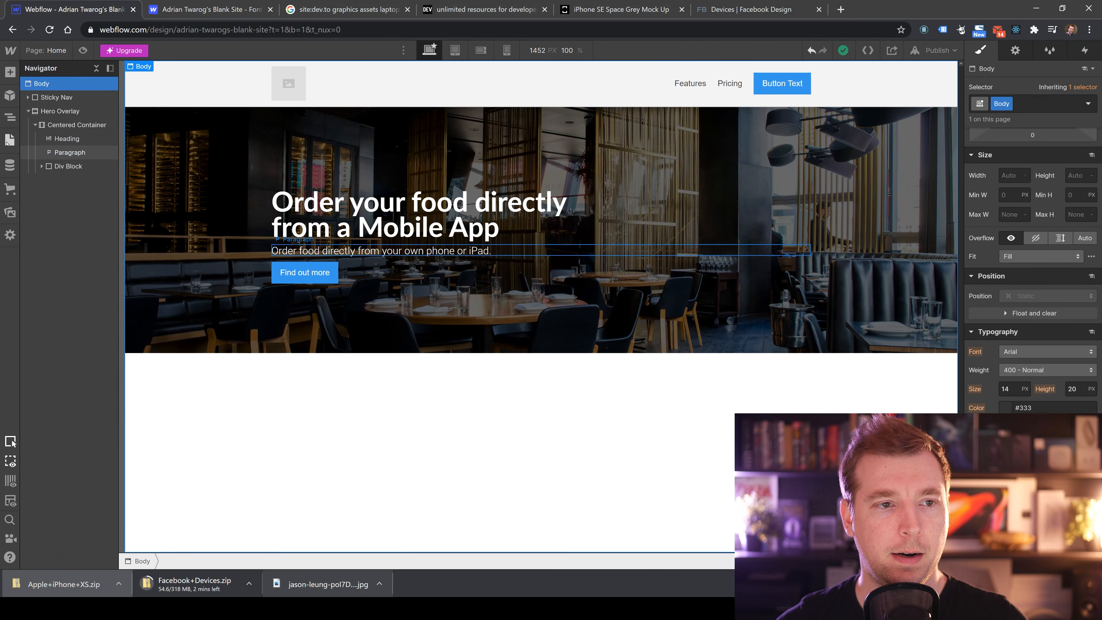
left_click(8, 218)
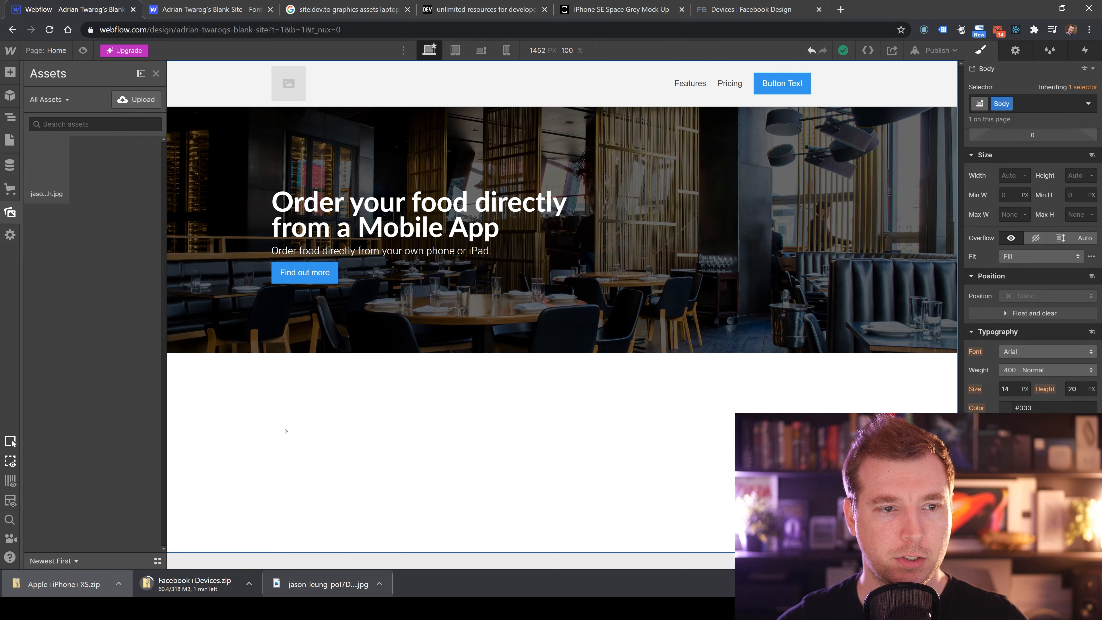
left_click(138, 99)
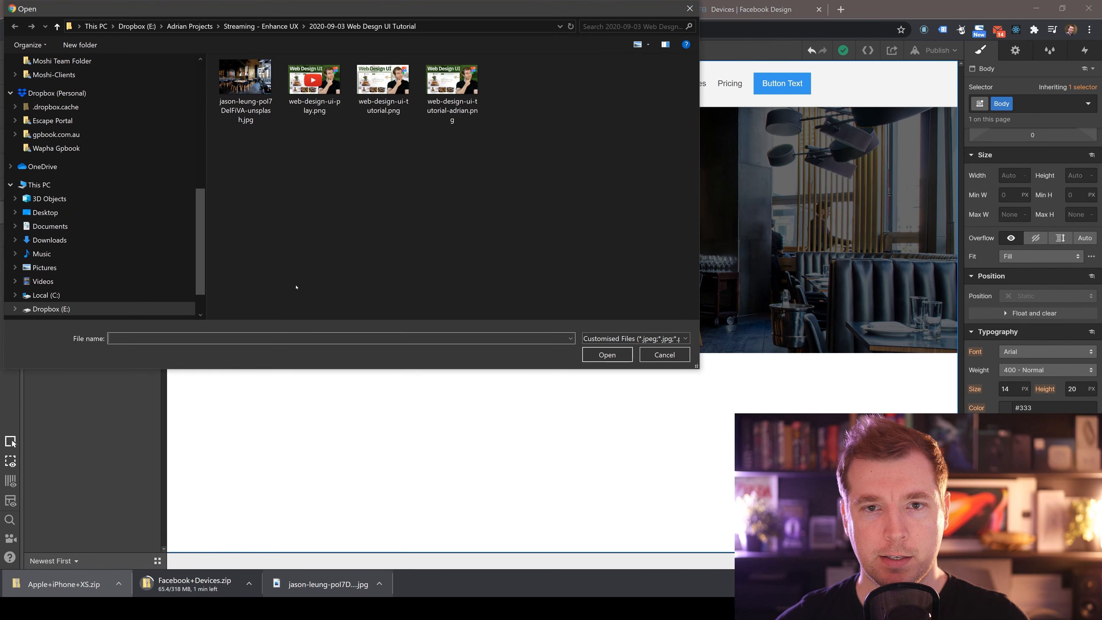
Copy the iPhone XS Device with Shadow PNGs into the project folder and upload Apple iPhone XS Silver.png.
left_click(101, 593)
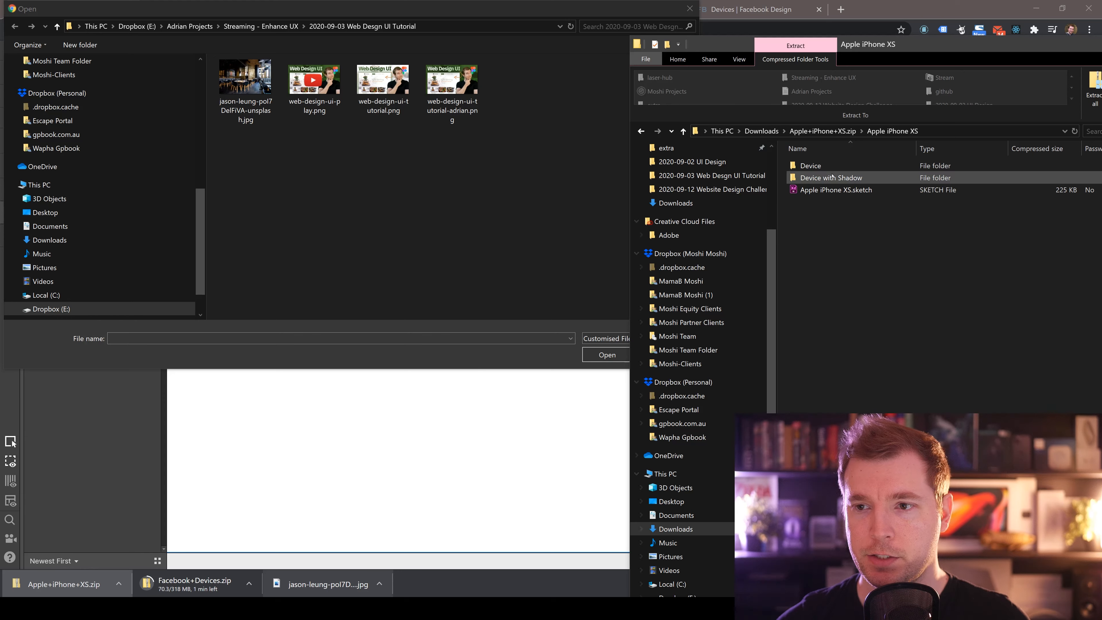
double_click(827, 178)
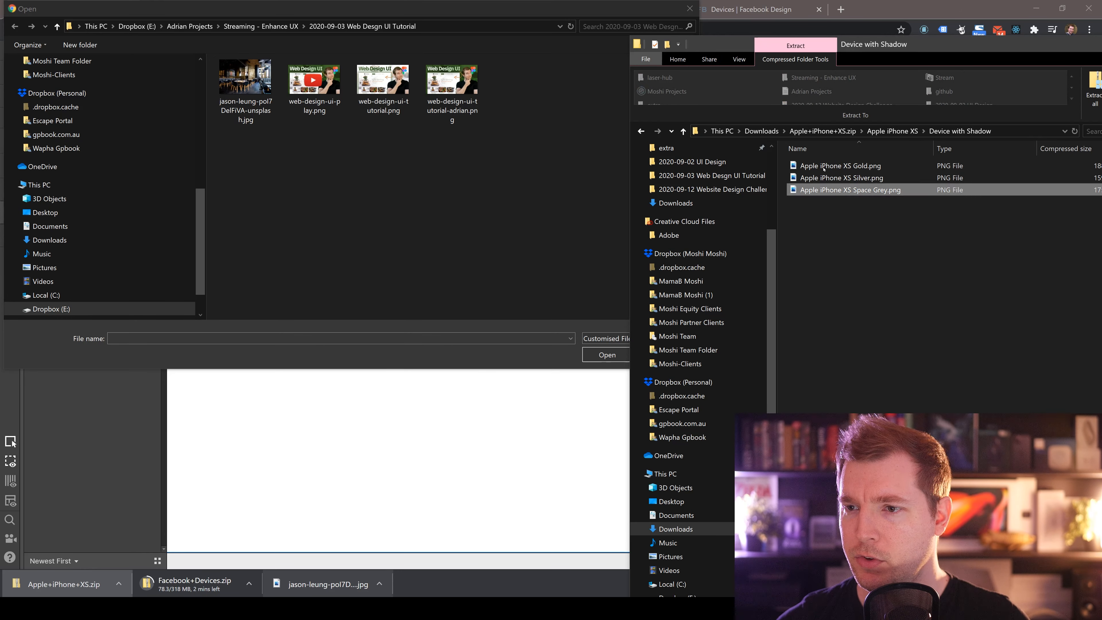
left_click(843, 191)
key("ctrl+a")
left_click_drag(843, 191, 431, 207)
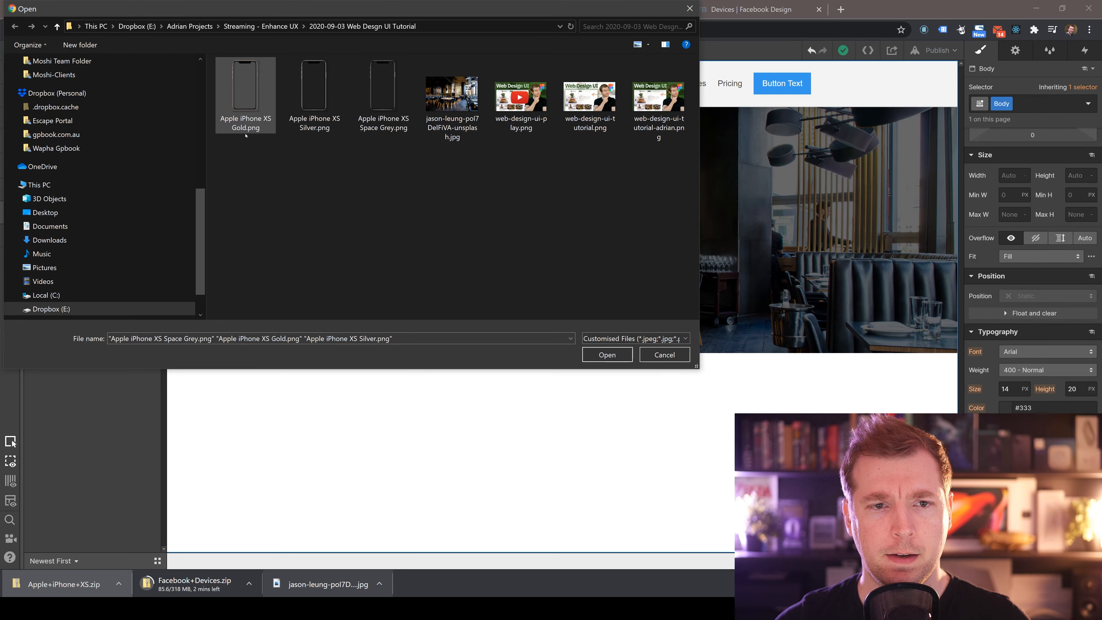
left_click(320, 126)
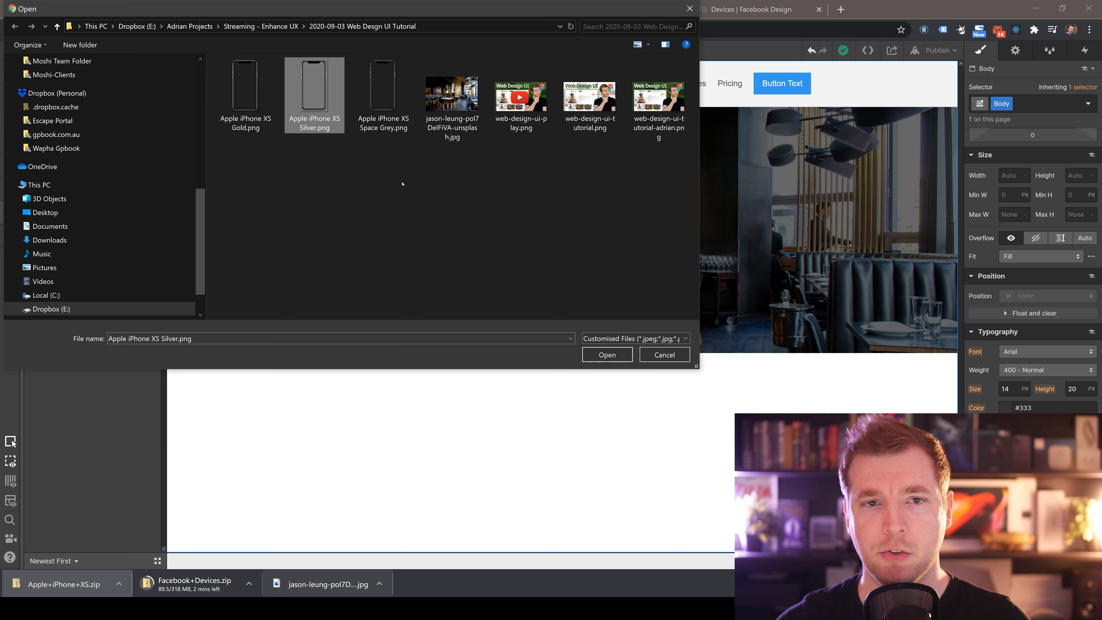
key("Return")
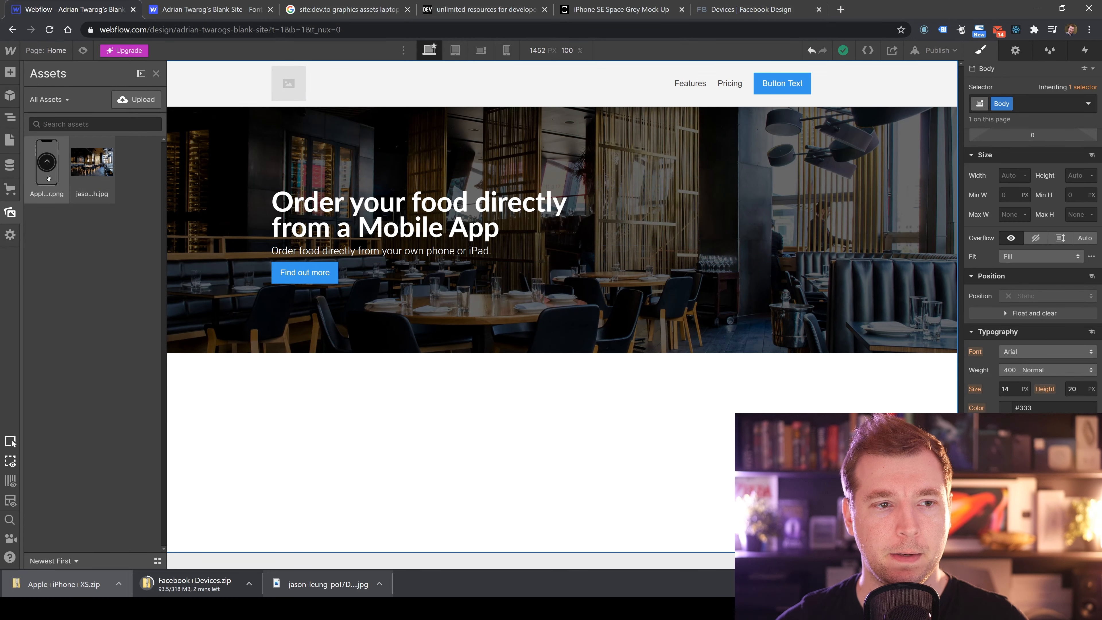
Place the iPhone XS Silver image into the Hero Overlay and close its image settings.
left_click_drag(48, 179, 858, 278)
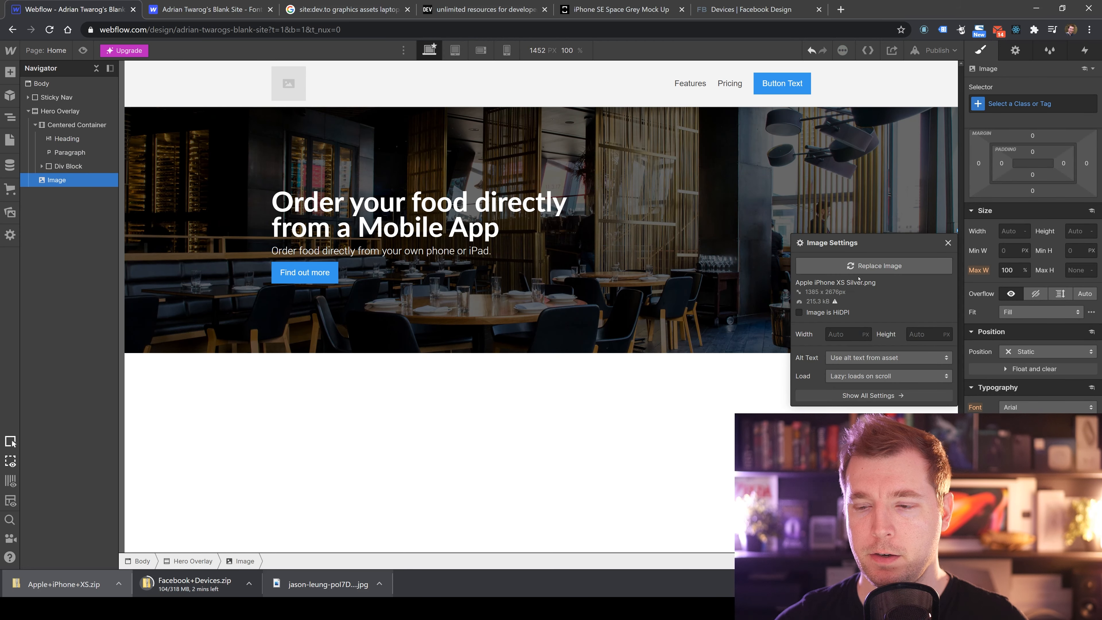
left_click(946, 243)
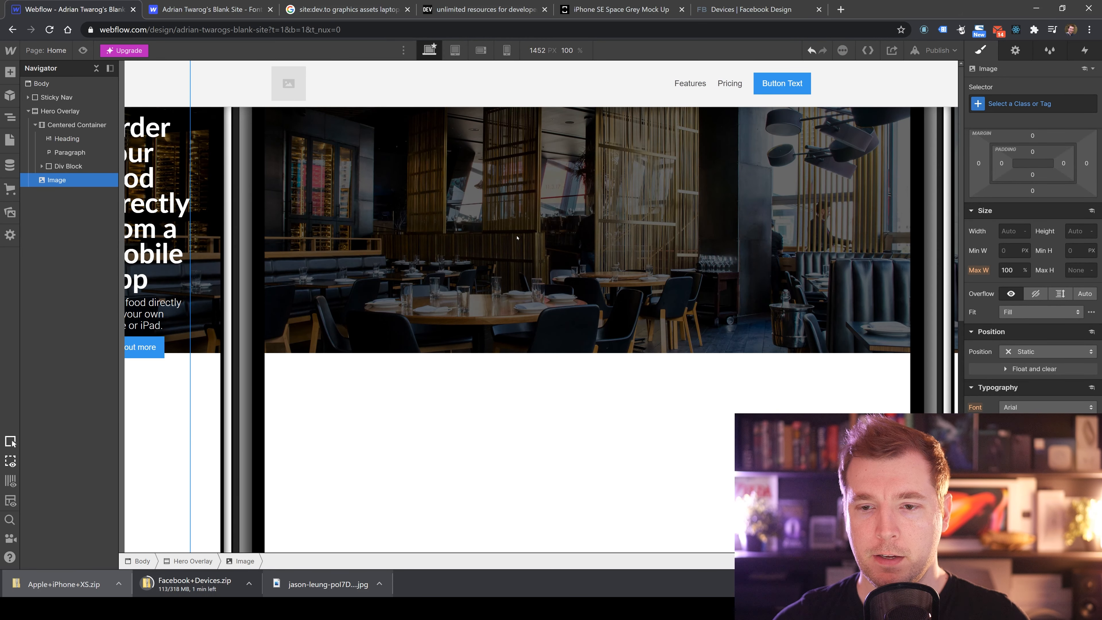
Set the phone image's width to 50 px.
scroll(467, 296, "down", 3)
scroll(467, 295, "up", 3)
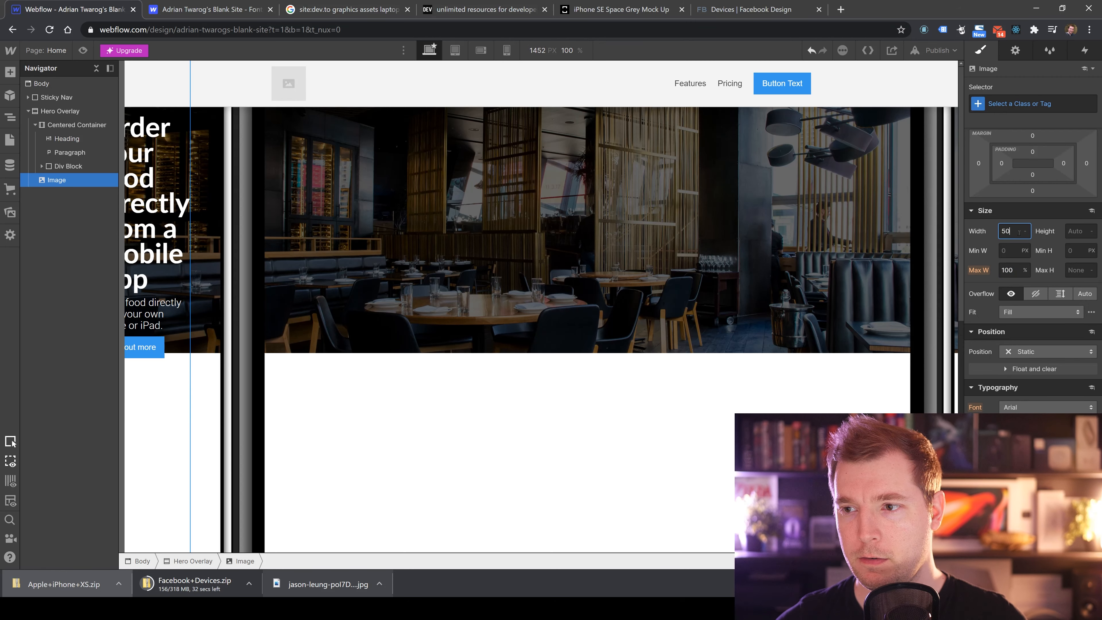
key("Return")
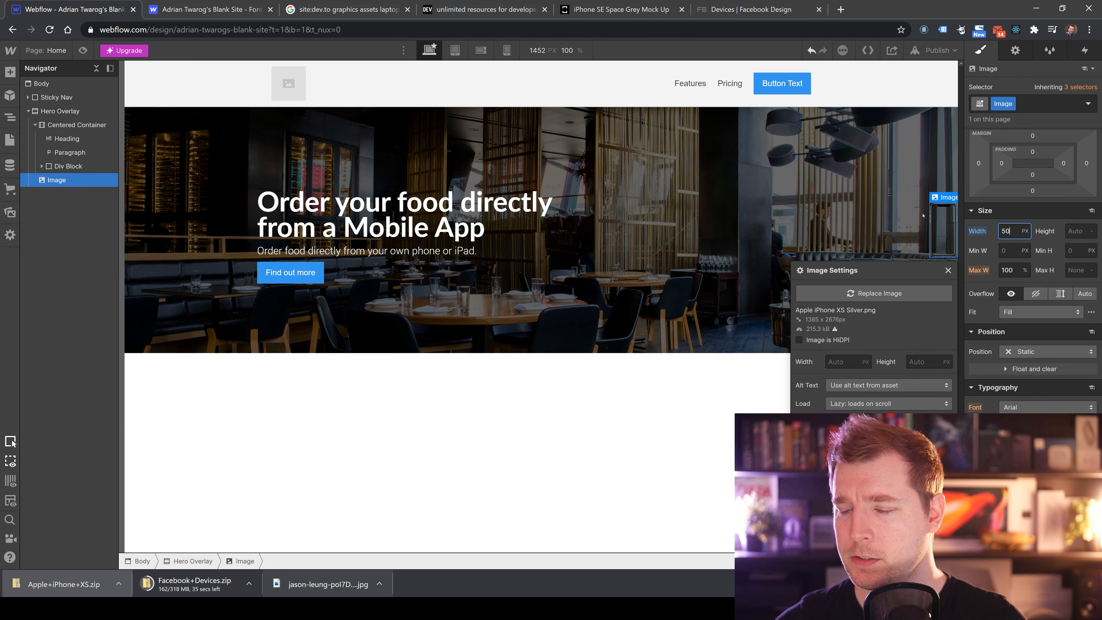
Set the phone image's width to 240 px.
left_click(664, 467)
left_click(943, 228)
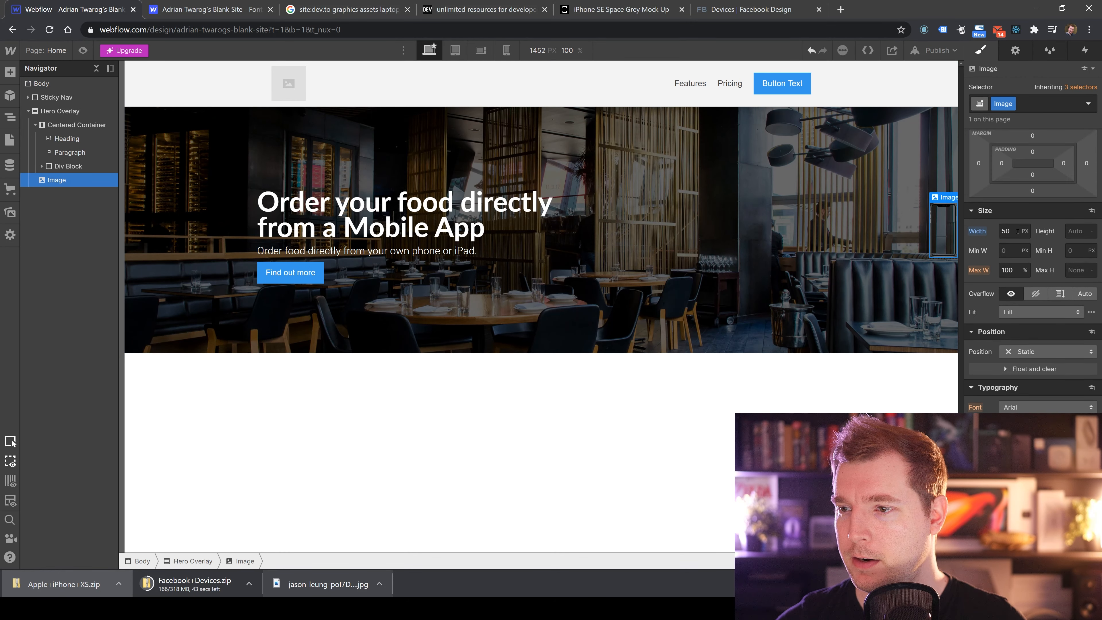
key("Return")
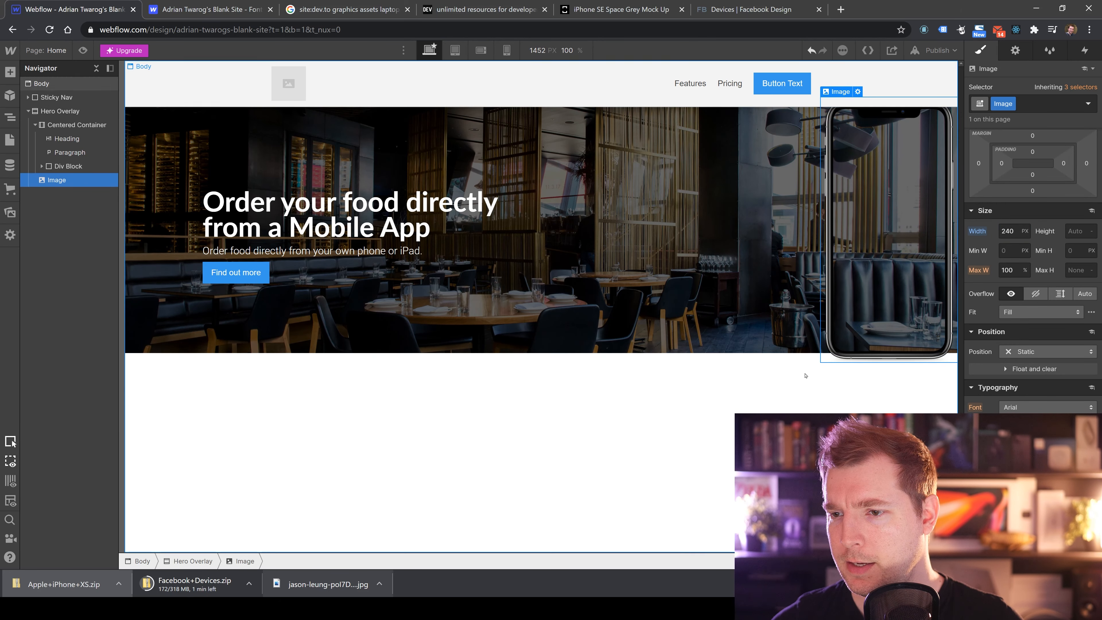
Drag the phone image out of the hero so it sits below it.
left_click(1039, 313)
left_click(888, 343)
left_click_drag(892, 354, 858, 372)
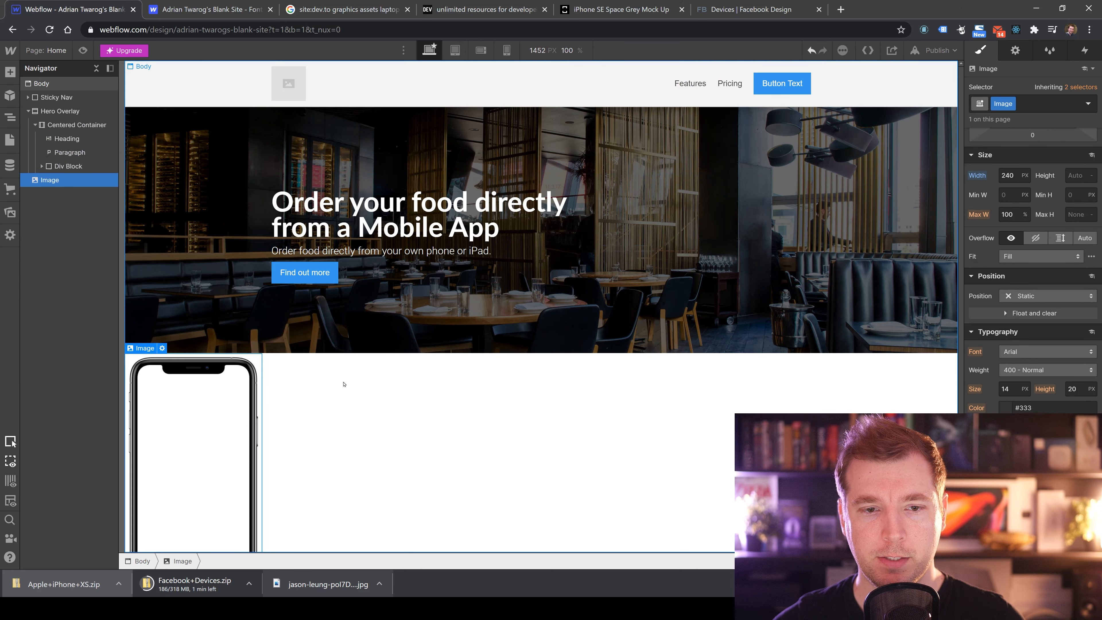
Try setting the Centered Container's display to Flex, then undo it.
left_click(330, 223)
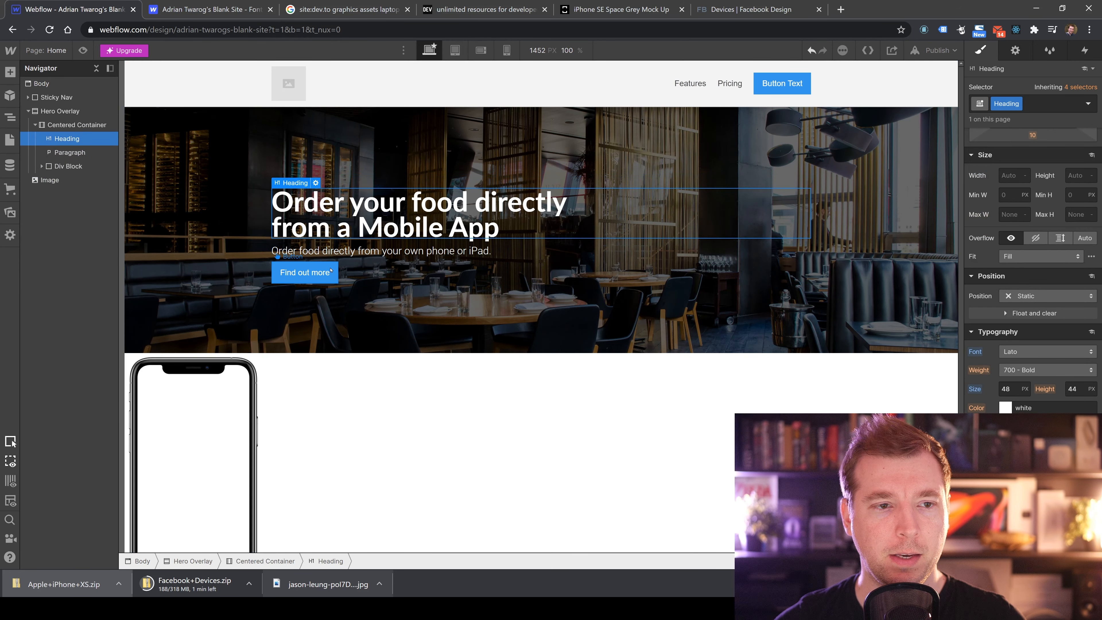
left_click(66, 125)
right_click(68, 125)
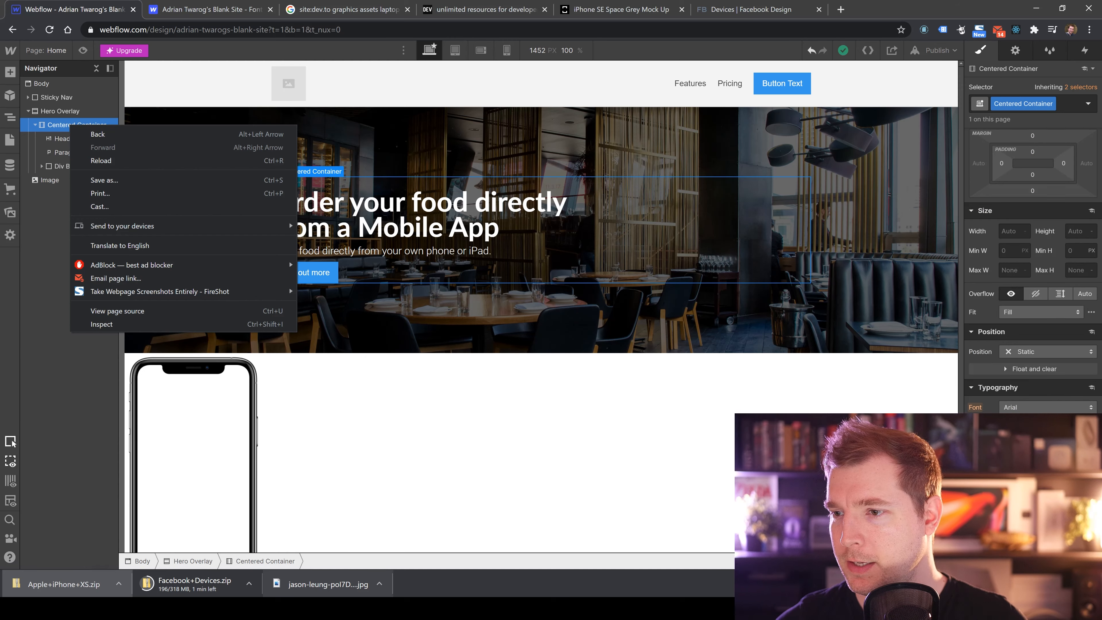
left_click(65, 85)
left_click(70, 125)
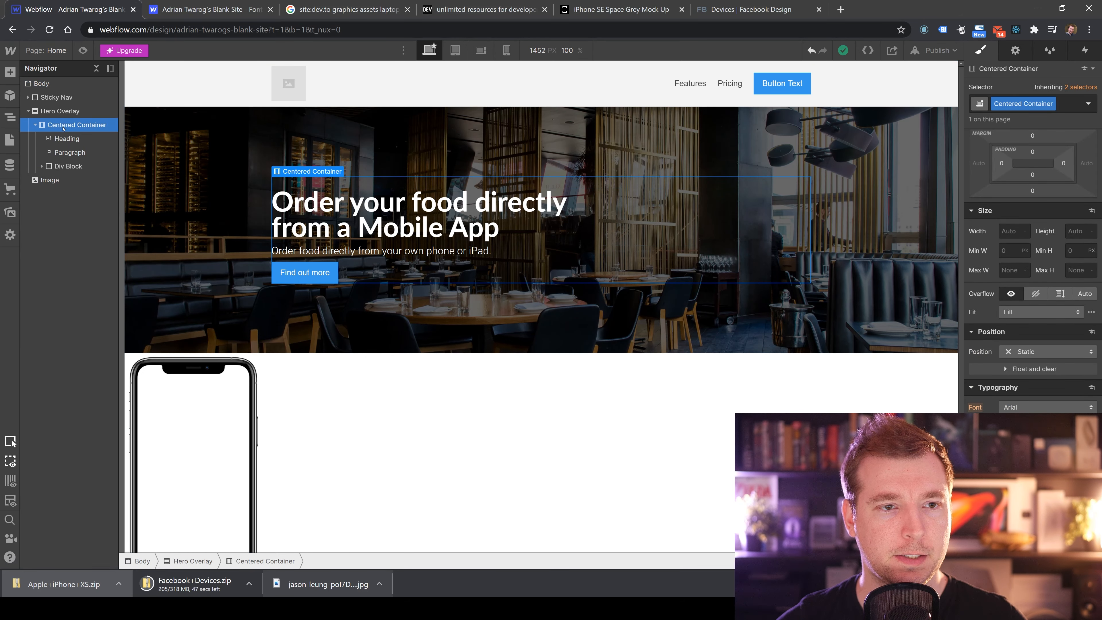
scroll(1010, 96, "up", 3)
scroll(1011, 96, "up", 2)
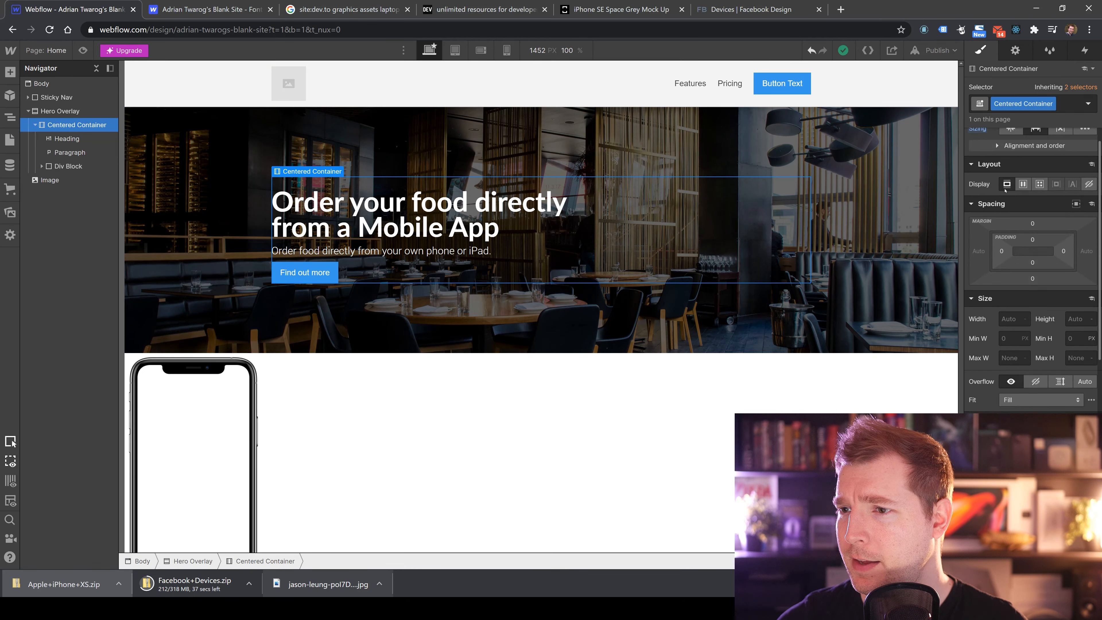
left_click(1022, 212)
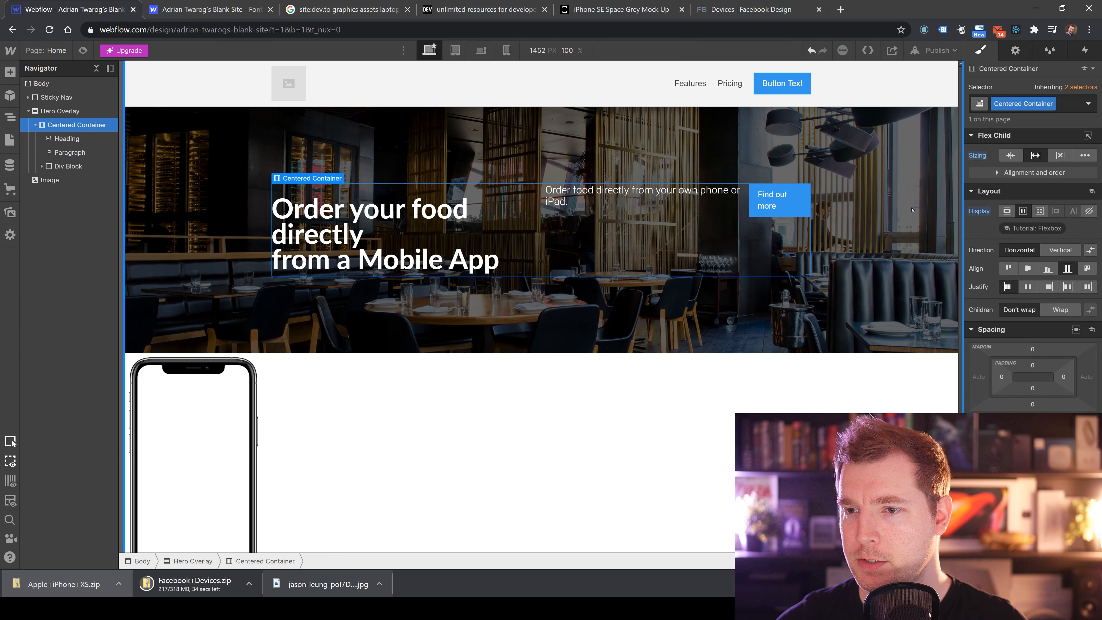
key("ctrl+z")
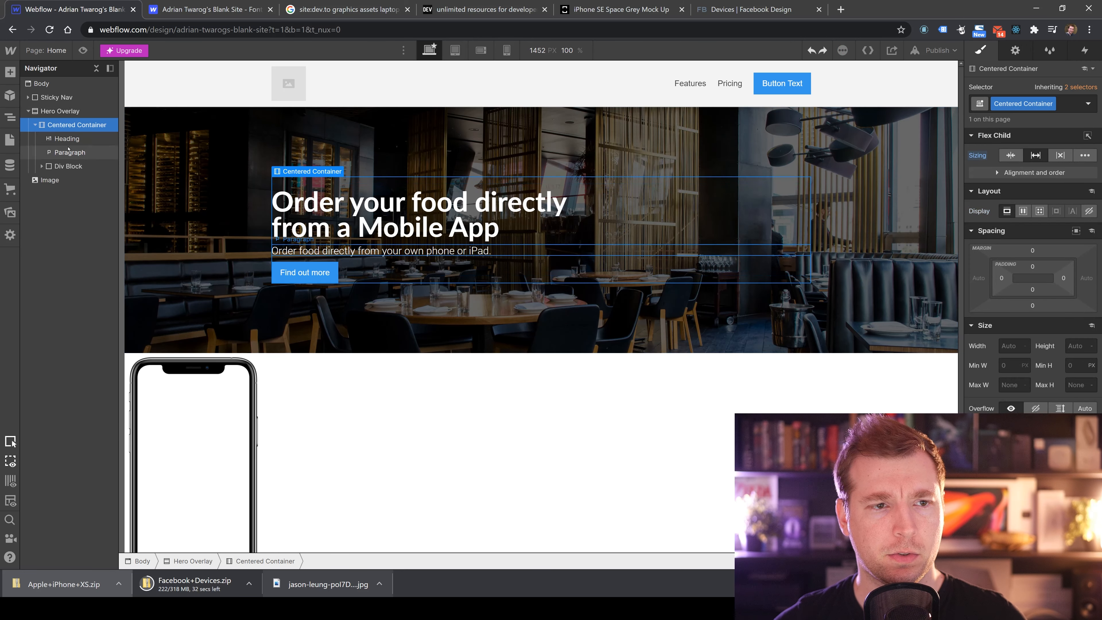
Try dragging the phone image into the Centered Container below the heading, then undo it.
left_click(642, 169)
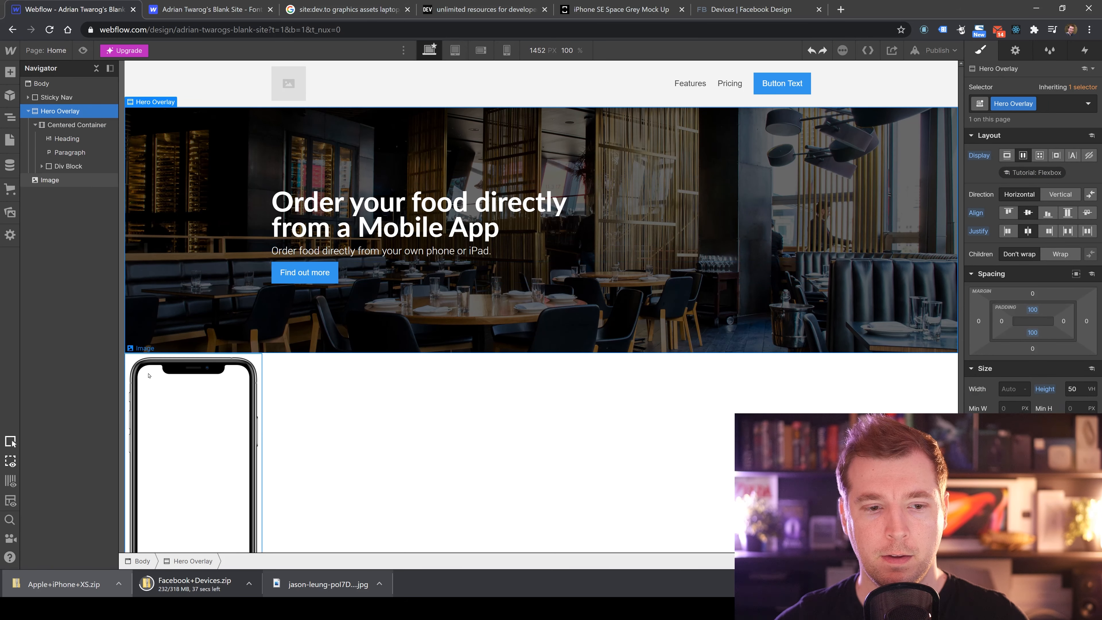
left_click_drag(204, 404, 798, 260)
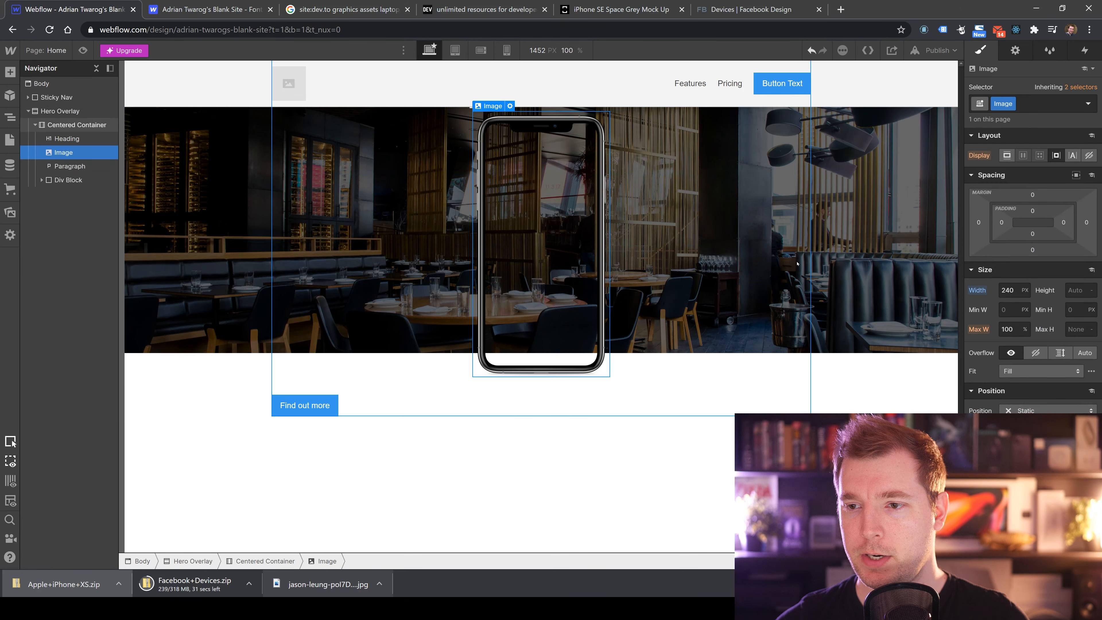
left_click(411, 426)
key("ctrl+z")
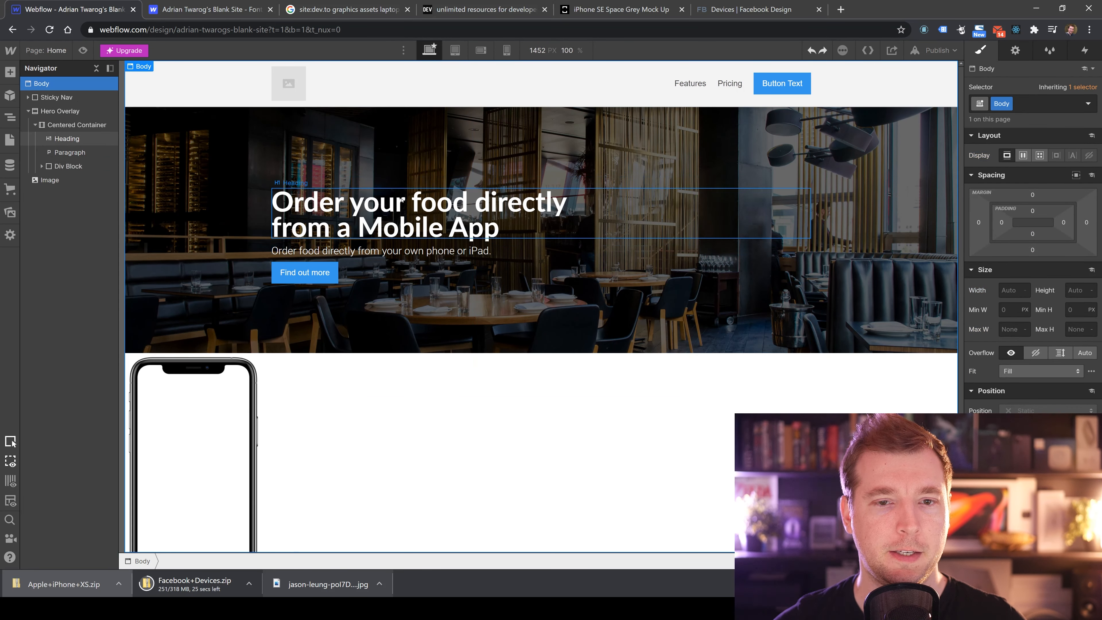
Move the phone image into the Div Block ahead of the Find out more button.
left_click(61, 125)
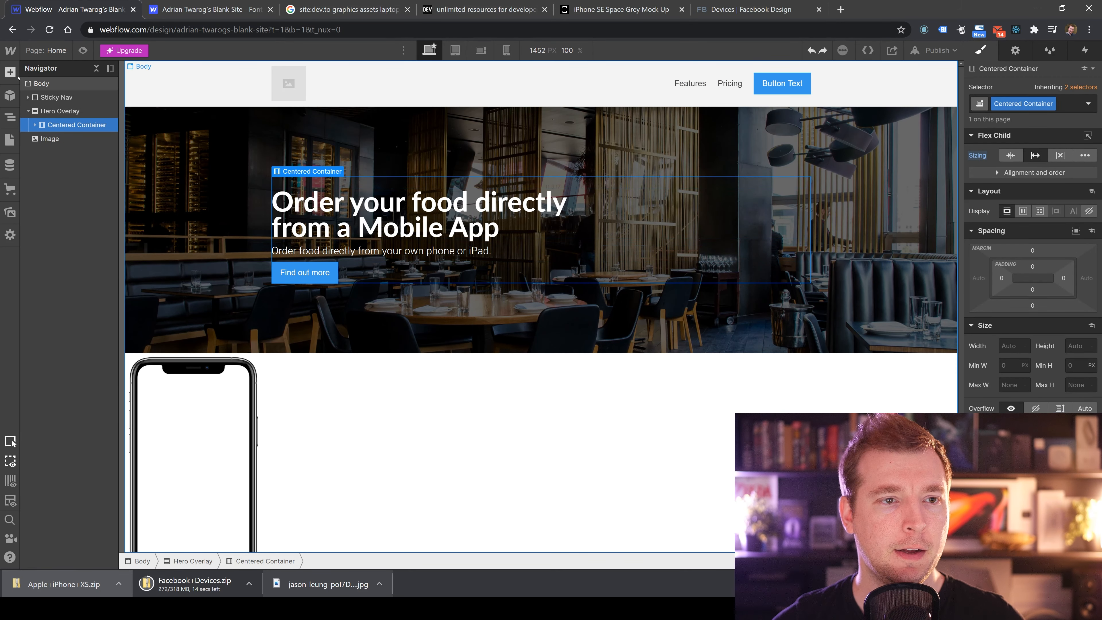
key("a")
left_click_drag(94, 155, 288, 169)
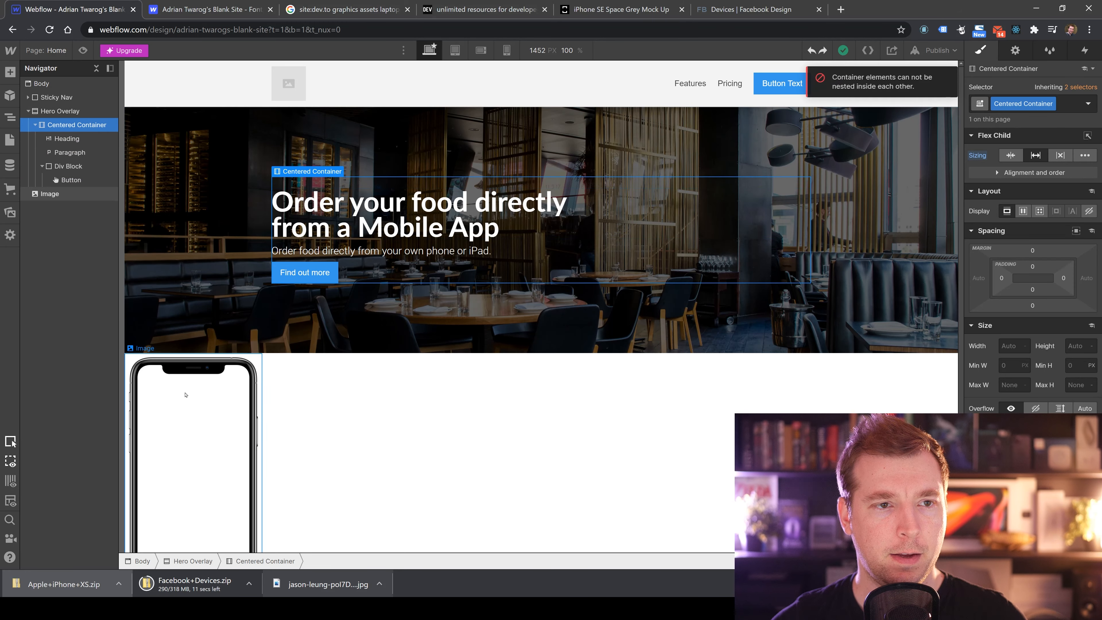
left_click_drag(185, 395, 332, 206)
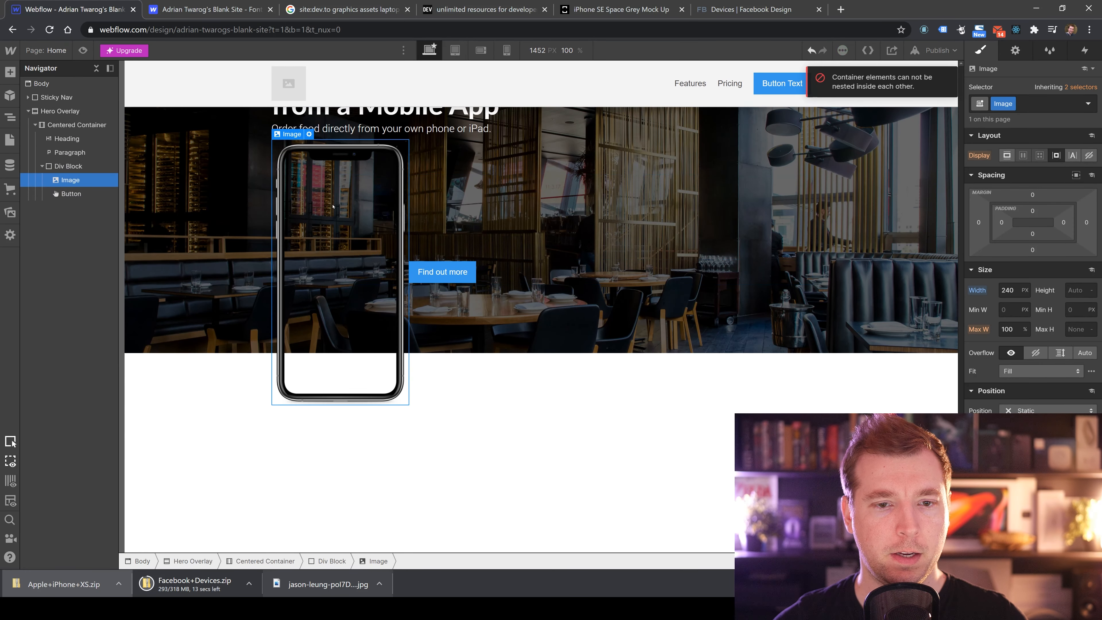
Set the Hero Overlay's display to Block.
left_click(63, 111)
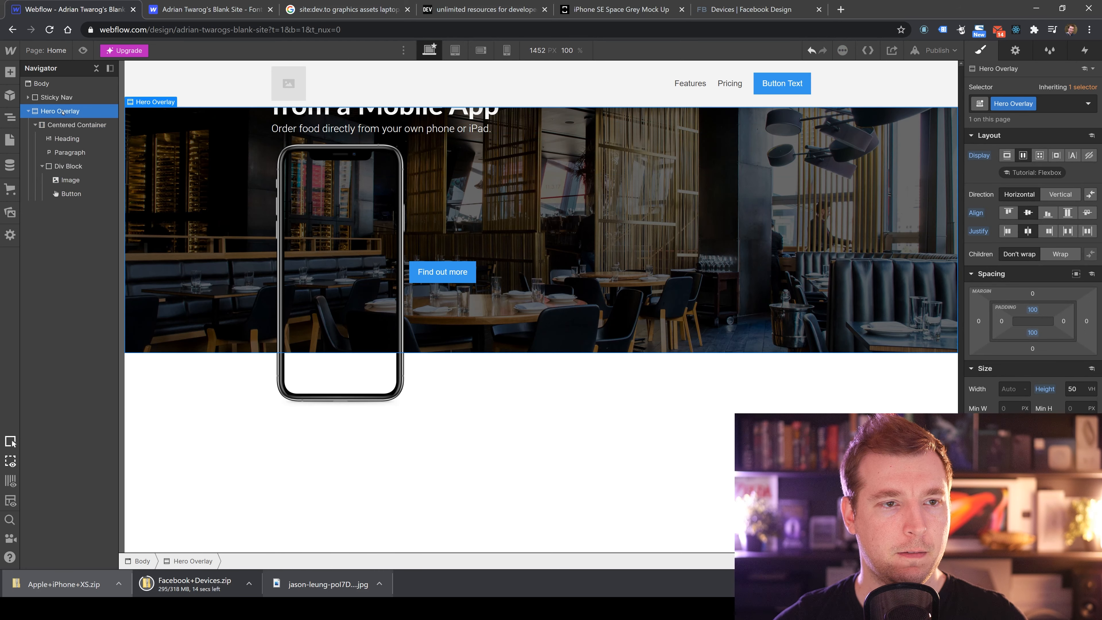
left_click(1007, 154)
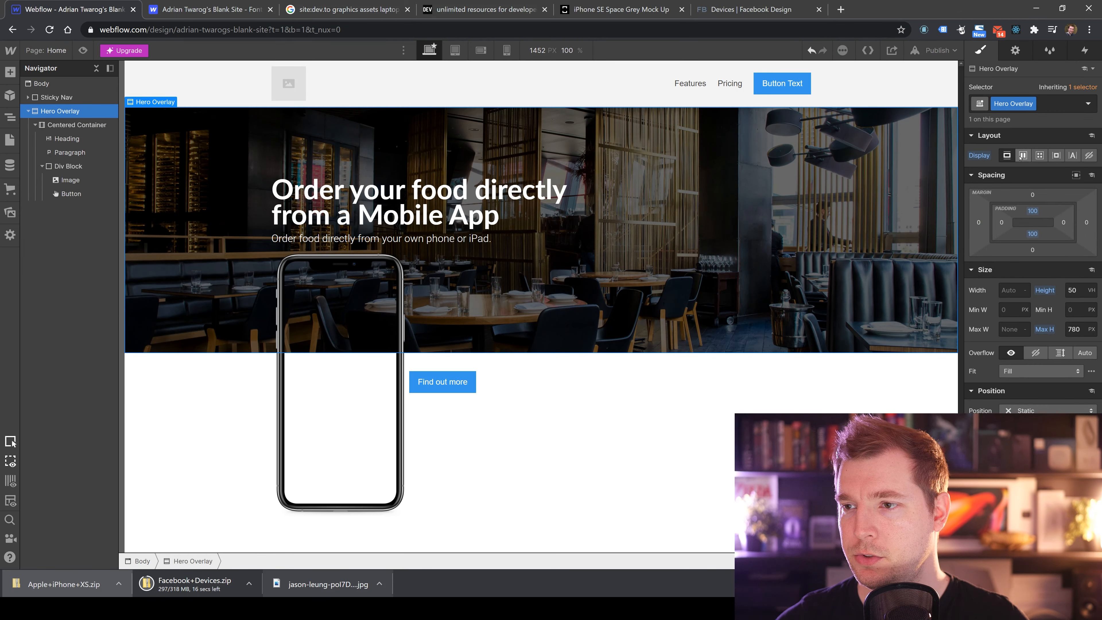
Try to drag the Div Block up into the heading area of the Centered Container.
left_click(382, 261)
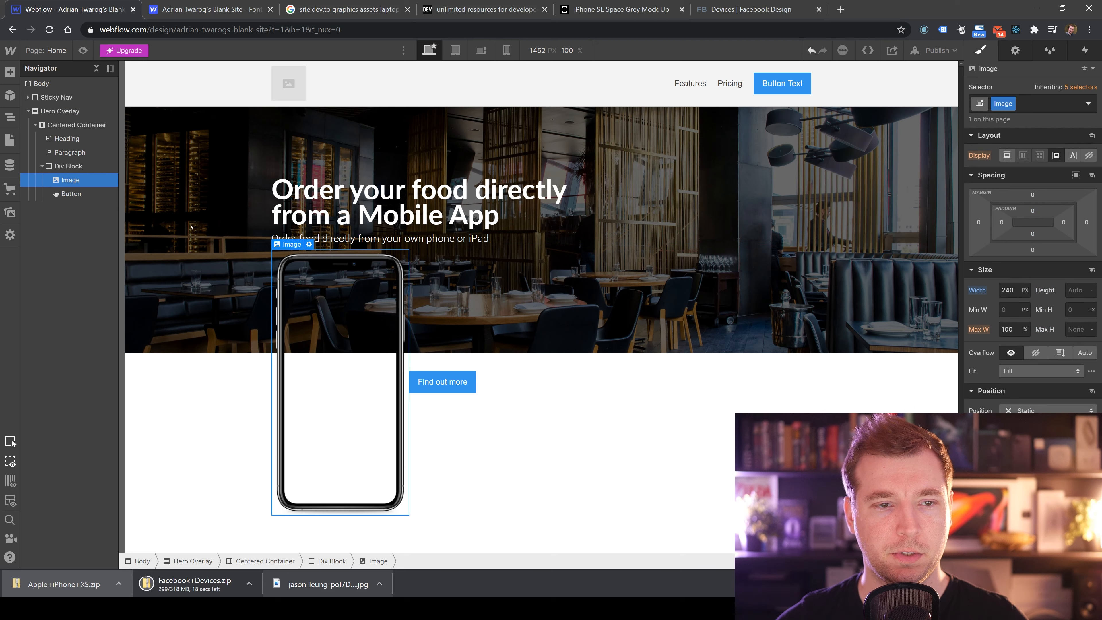
left_click(80, 125)
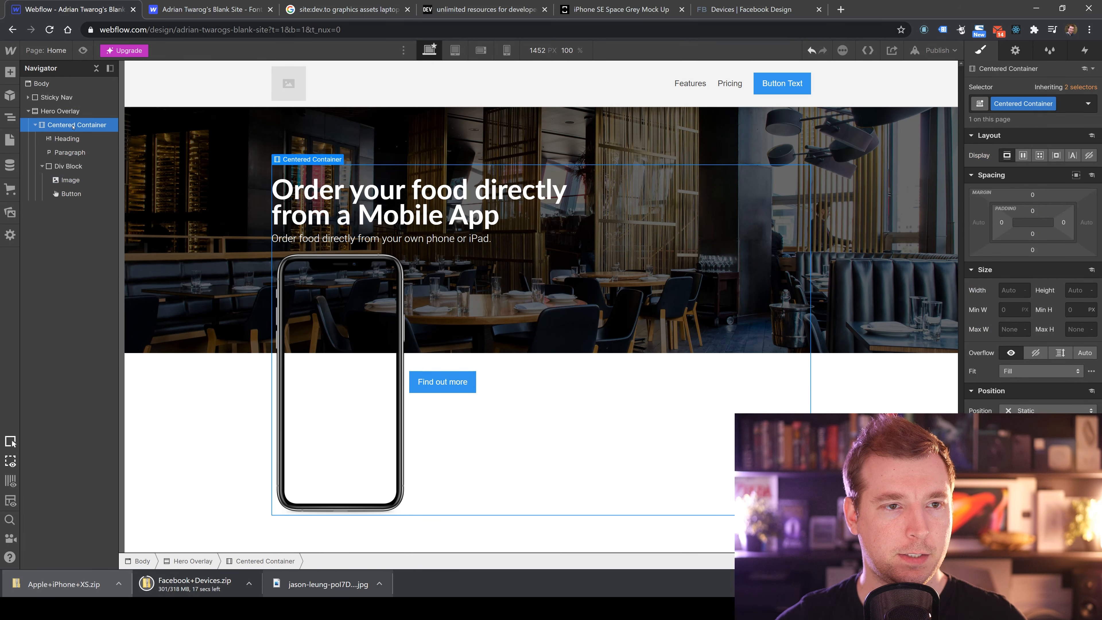
left_click(68, 166)
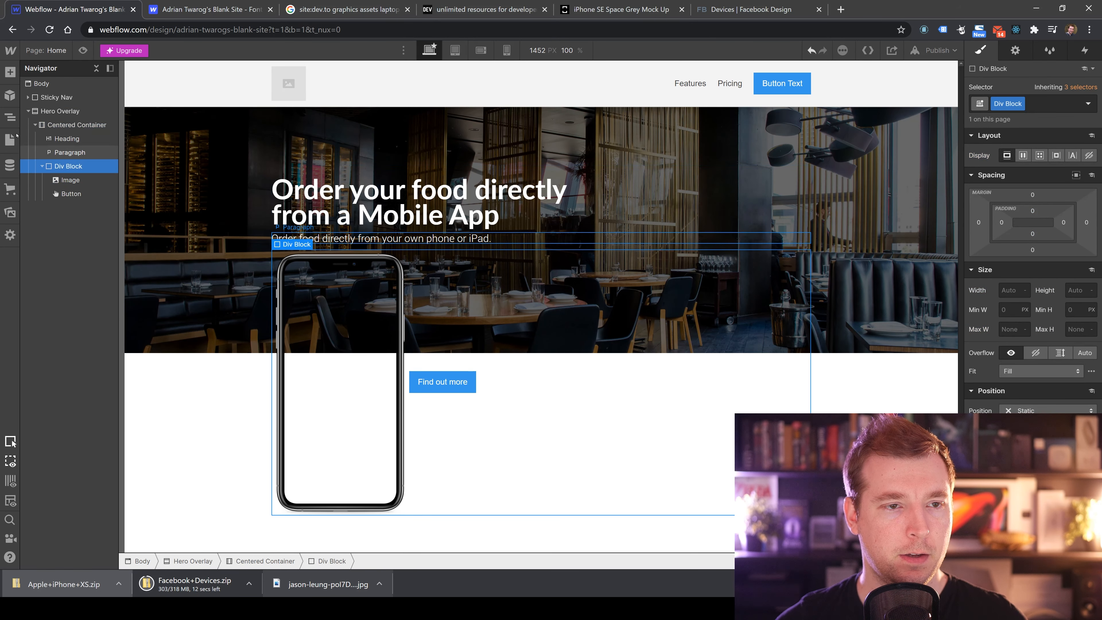
left_click(11, 72)
left_click_drag(113, 177, 316, 216)
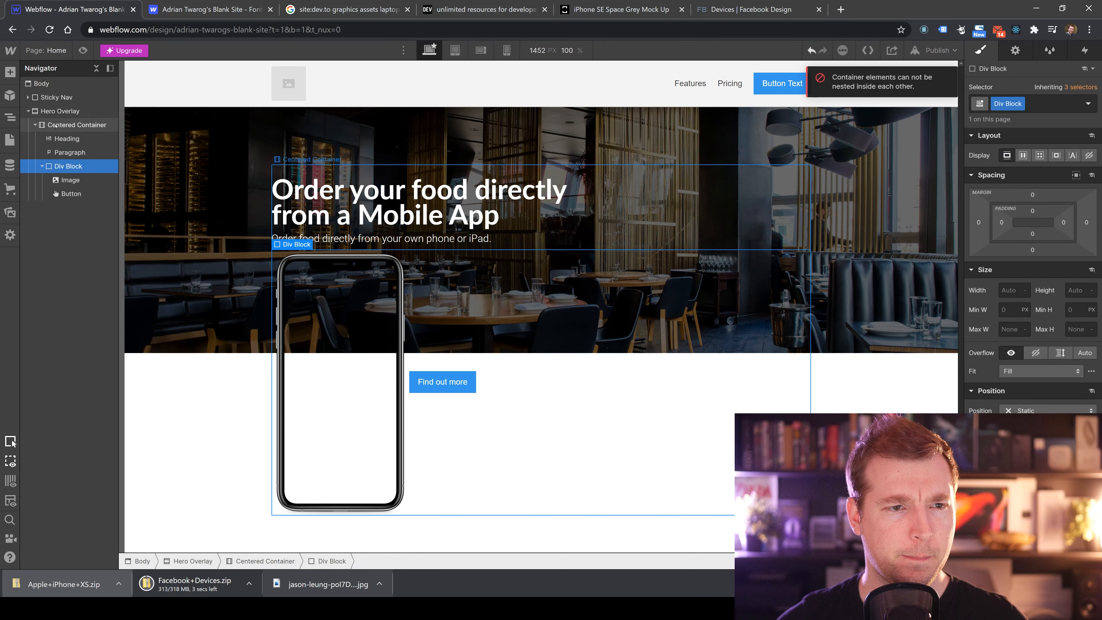
Move the Find out more button out of the Div Block to sit under the paragraph.
left_click(78, 180)
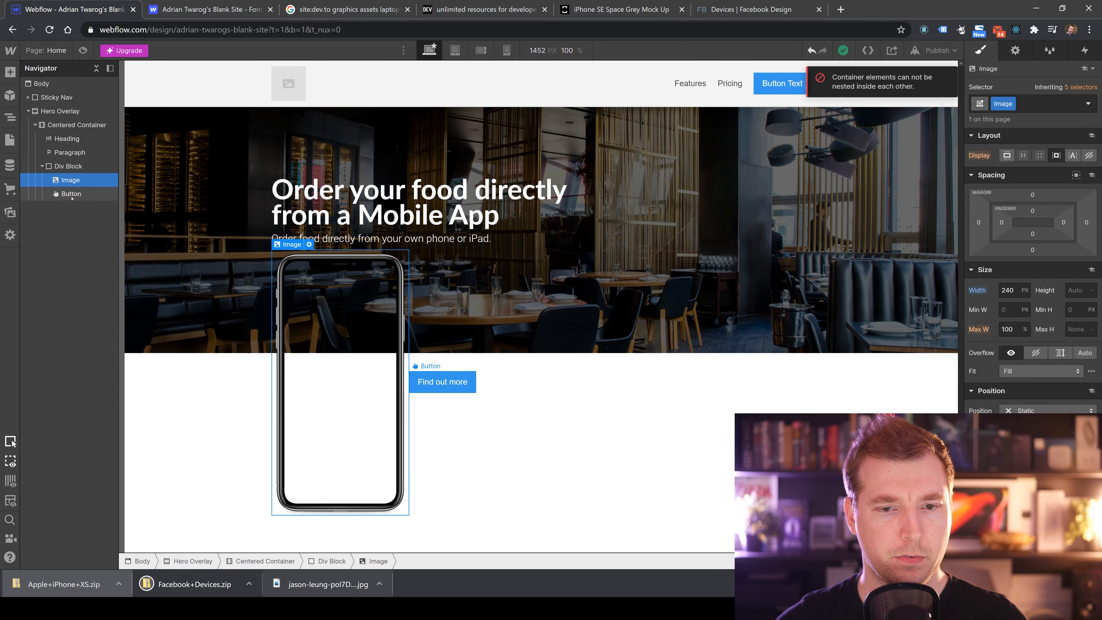
left_click(83, 194)
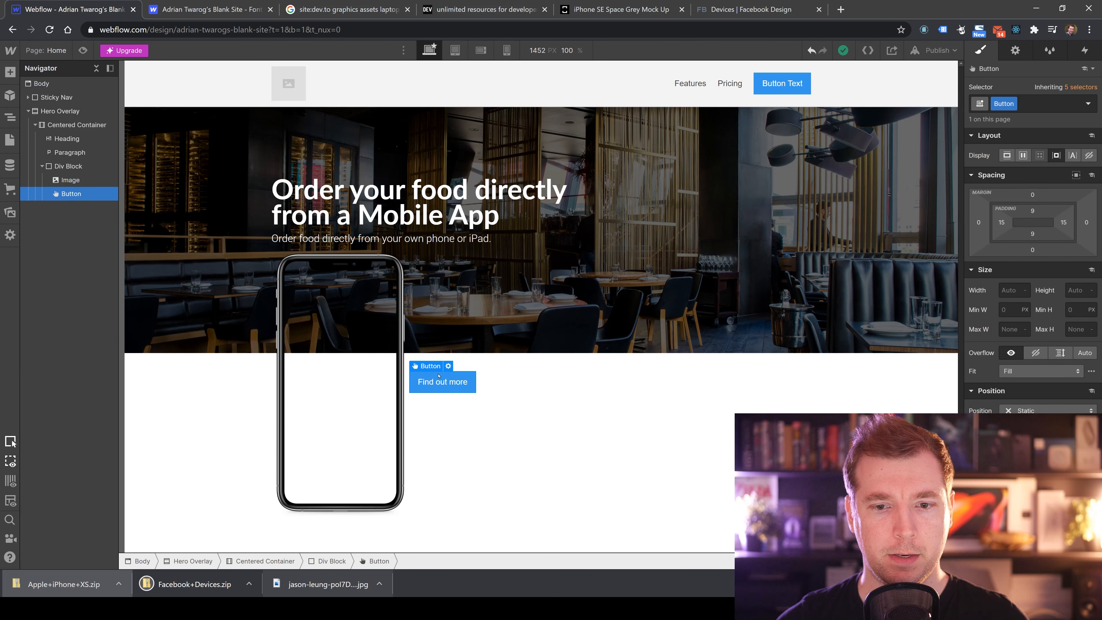
left_click_drag(434, 388, 544, 267)
left_click(60, 182)
left_click(74, 124)
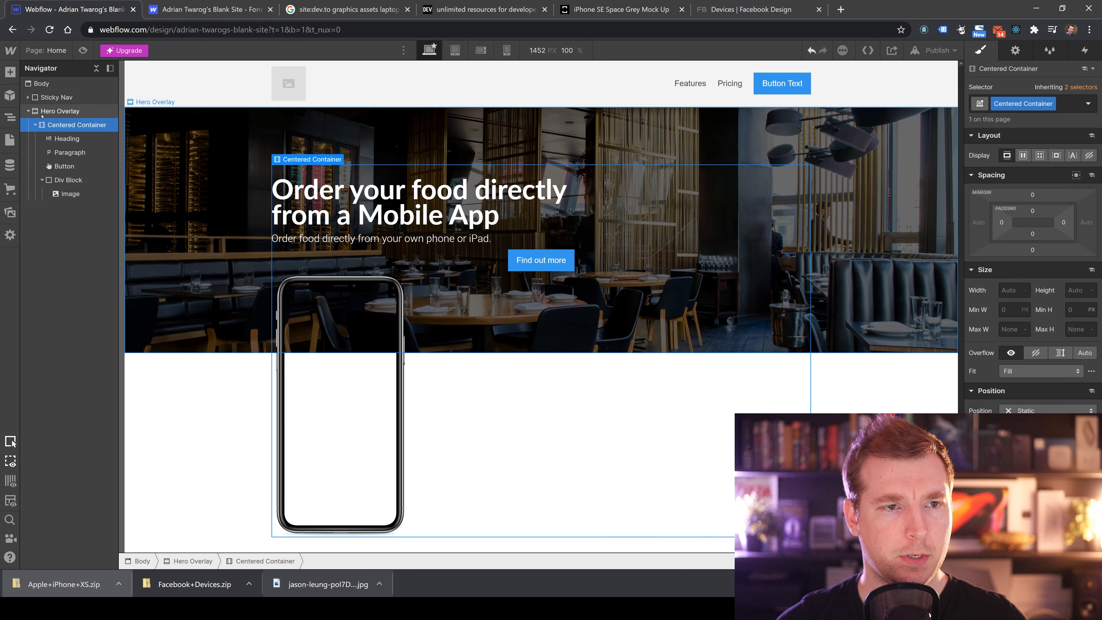
Add a two-column Columns element at the top of the Hero Overlay and close its settings.
key("a")
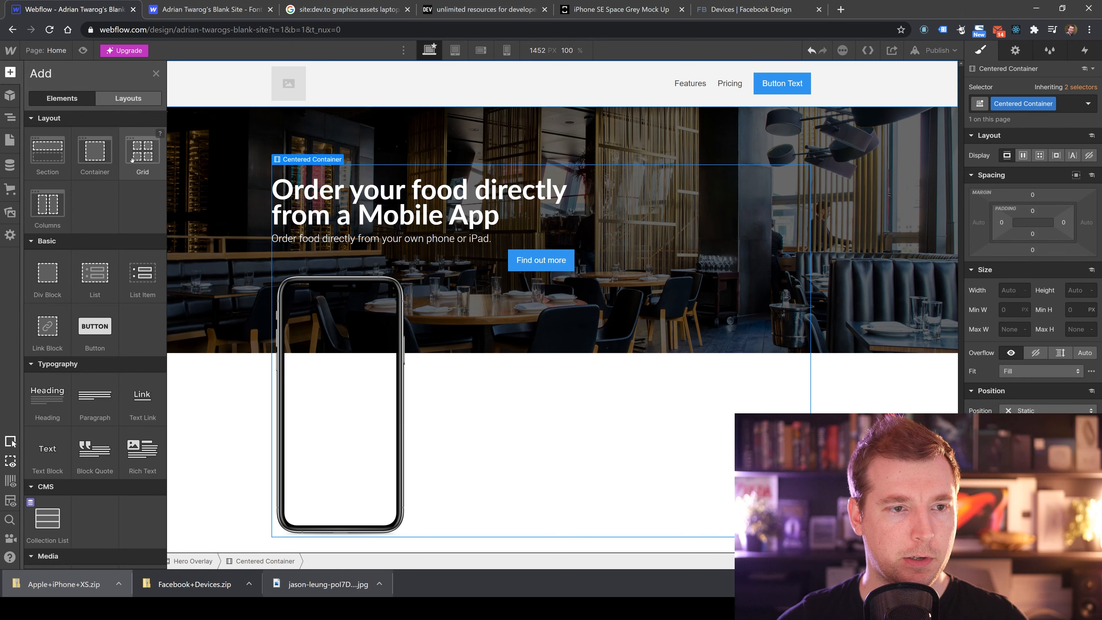
left_click_drag(47, 204, 304, 165)
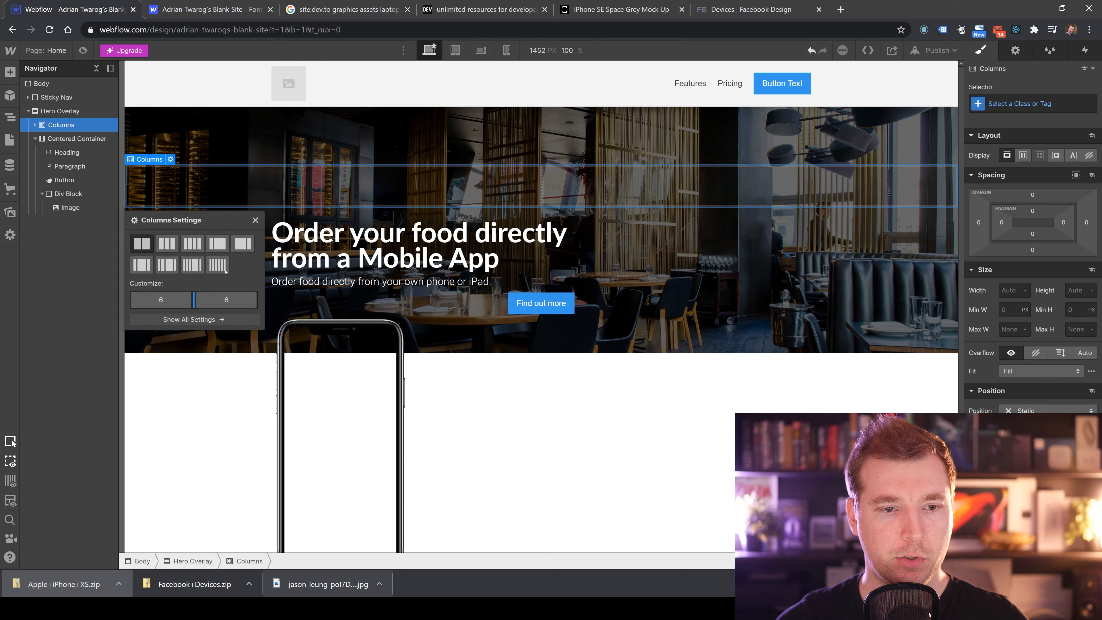
left_click(255, 220)
Move the heading, paragraph and Find out more button into the first column.
left_click(300, 243)
left_click(302, 280)
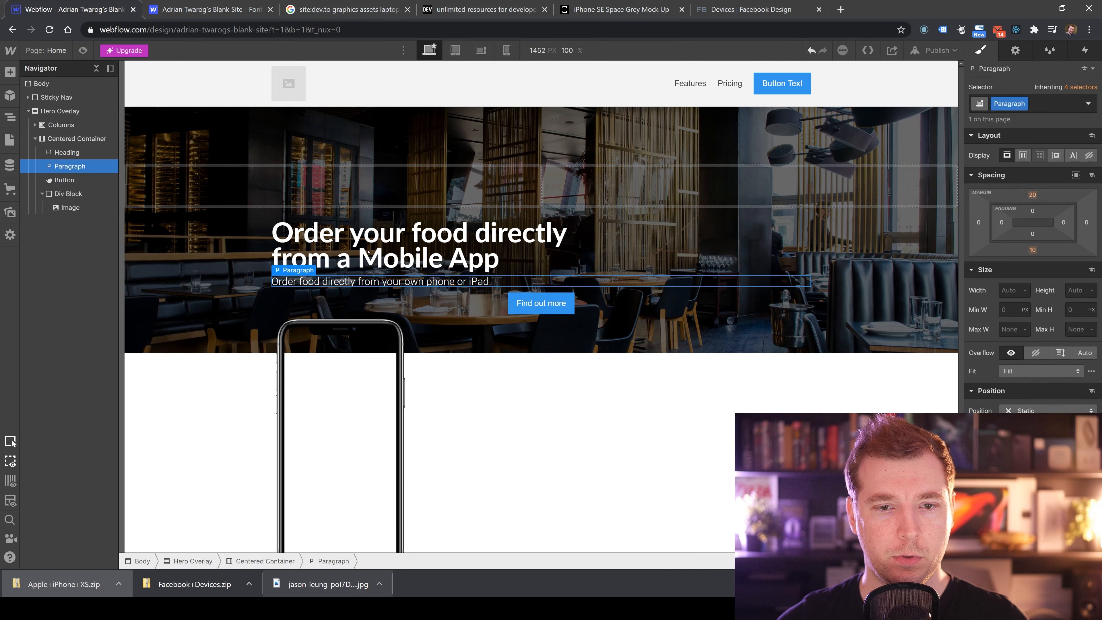
left_click_drag(299, 256, 265, 190)
left_click_drag(541, 259, 186, 266)
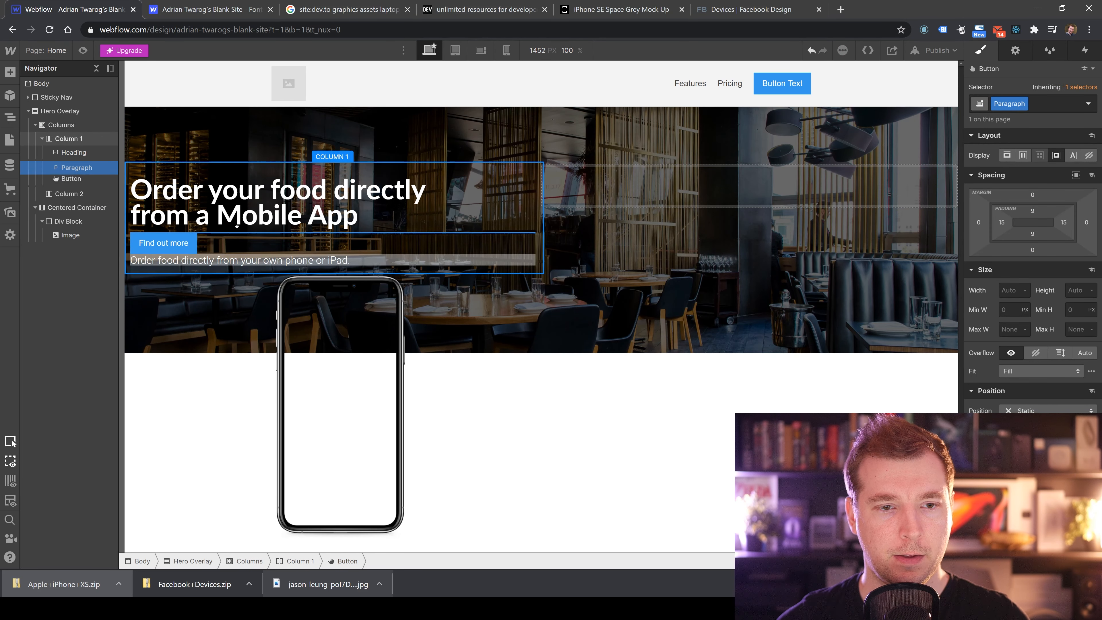
Move the phone image into the second column and delete the empty Div Block and Centered Container.
left_click(418, 374)
left_click_drag(402, 360, 616, 196)
left_click(438, 444)
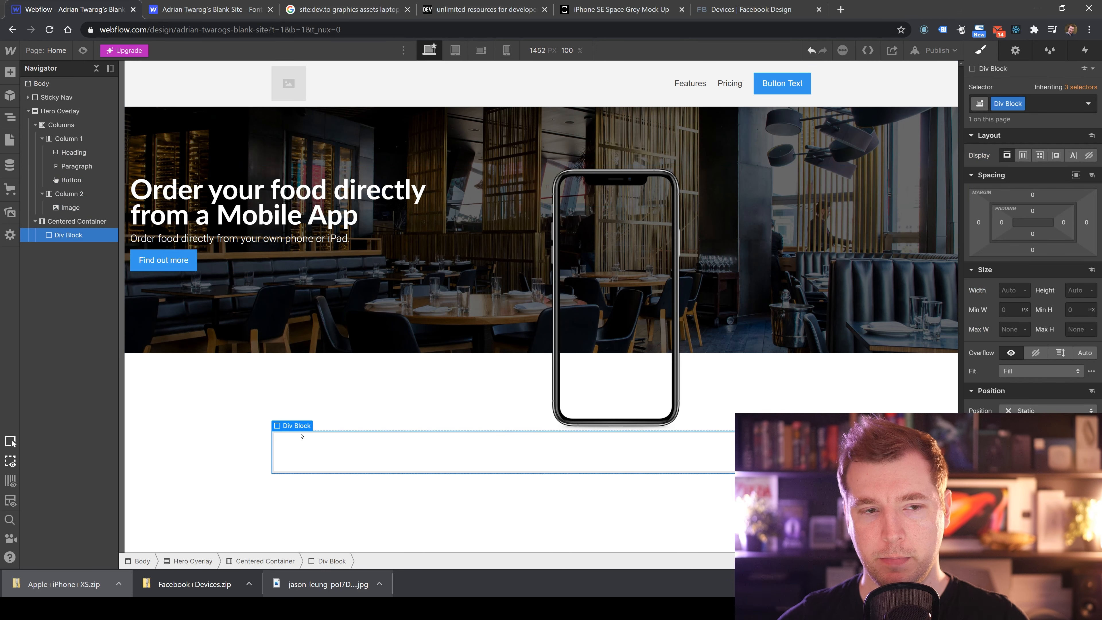
key("Delete")
left_click(374, 467)
key("Delete")
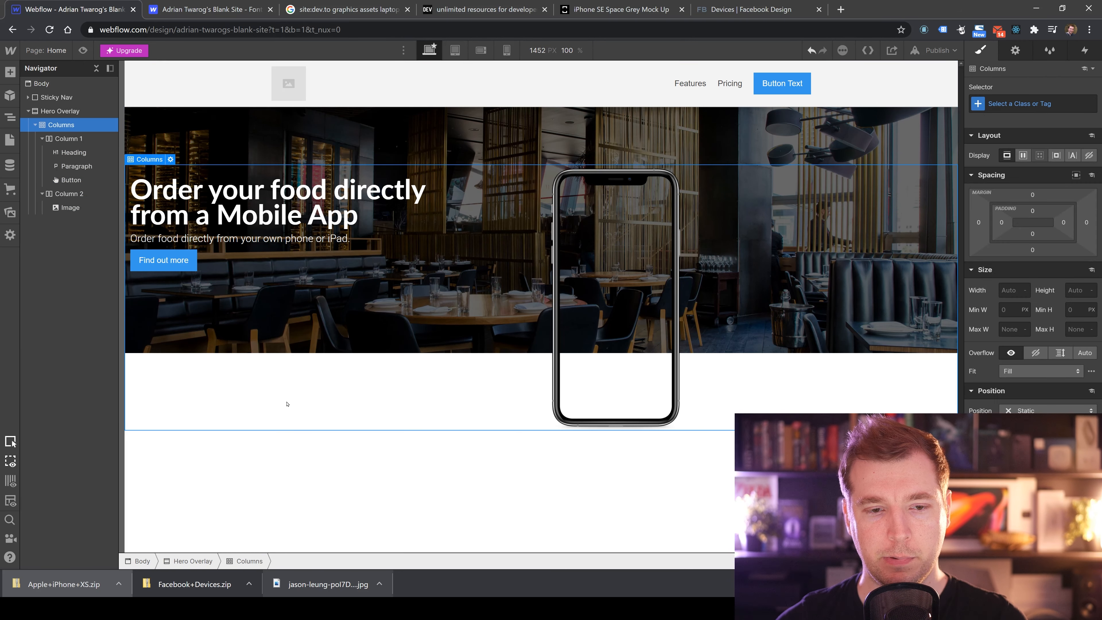
left_click(311, 432)
left_click(381, 397)
left_click(608, 346)
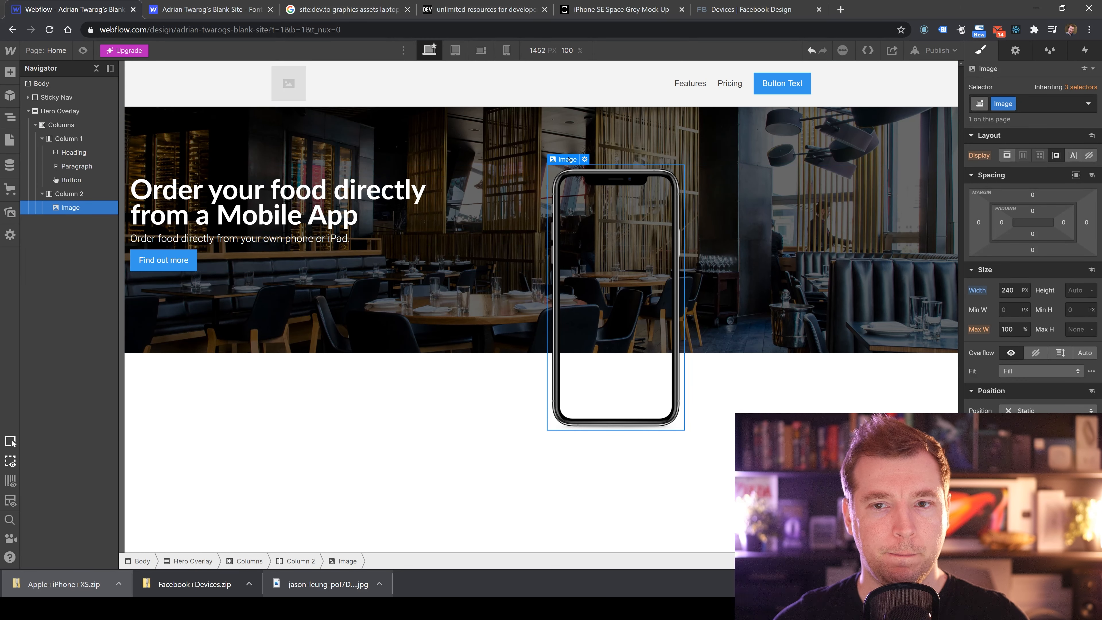
left_click_drag(68, 194, 65, 126)
right_click(80, 125)
left_click(75, 126)
left_click(35, 125)
left_click(69, 152)
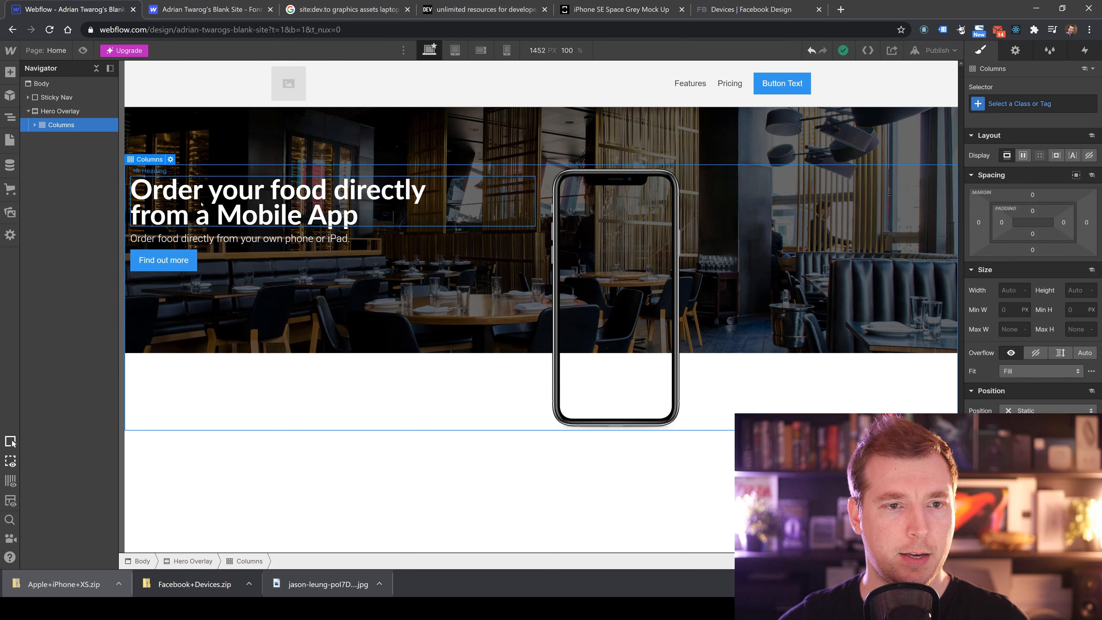
Drag the heading into the second column below the phone, then undo the move.
left_click(302, 221)
left_click_drag(302, 221, 762, 224)
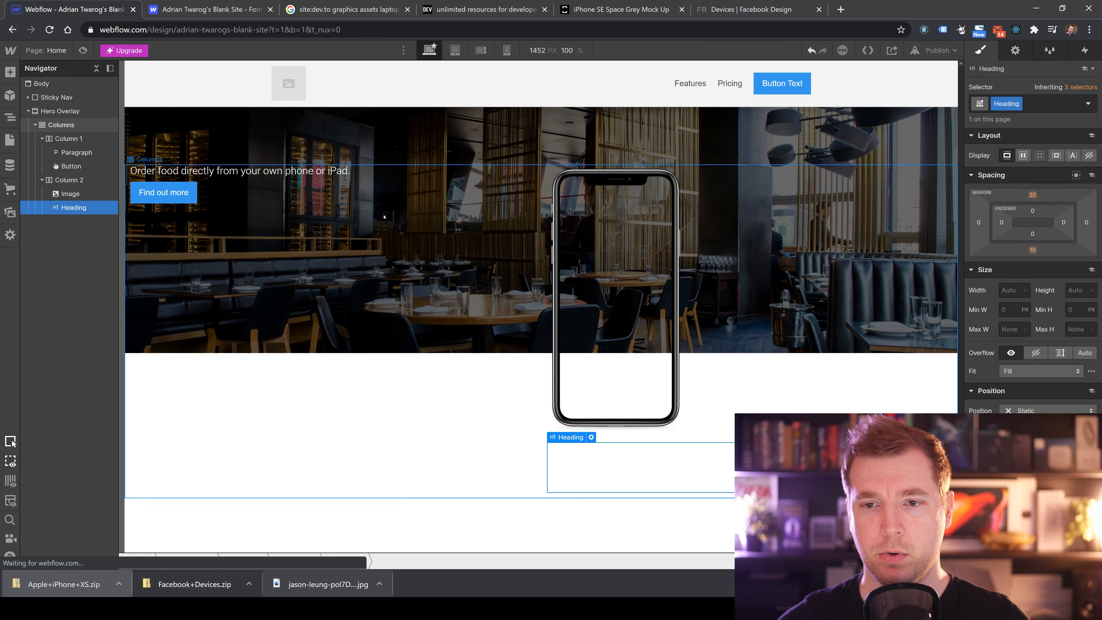
key("ctrl+z")
Move the phone image into the first column and the heading and paragraph into the second column.
left_click_drag(629, 239, 319, 263)
left_click_drag(319, 208, 681, 194)
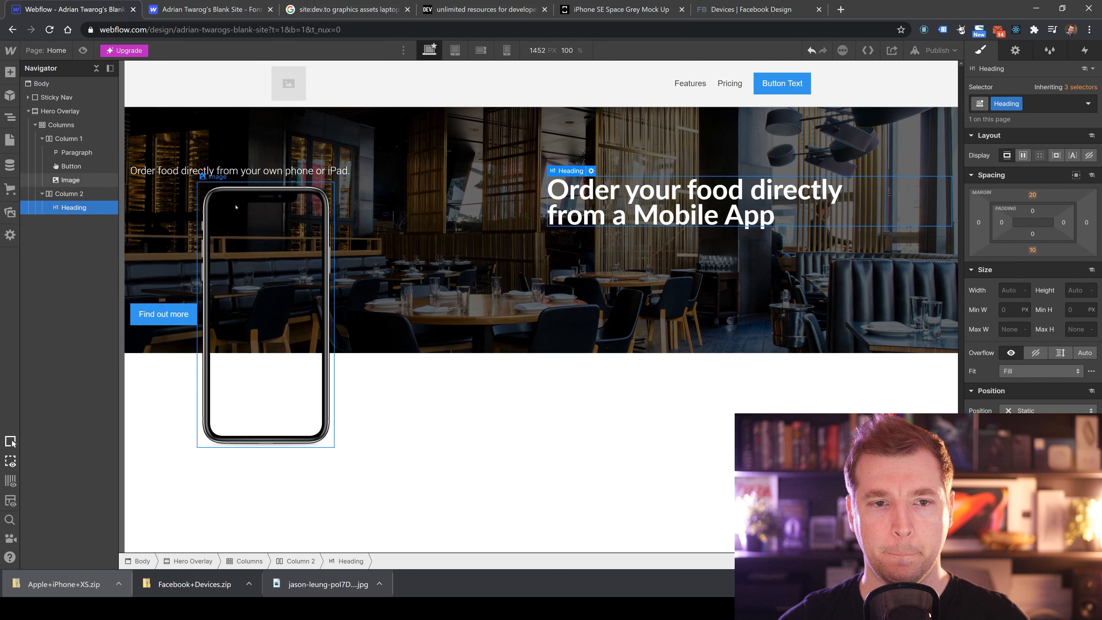
left_click_drag(208, 172, 615, 238)
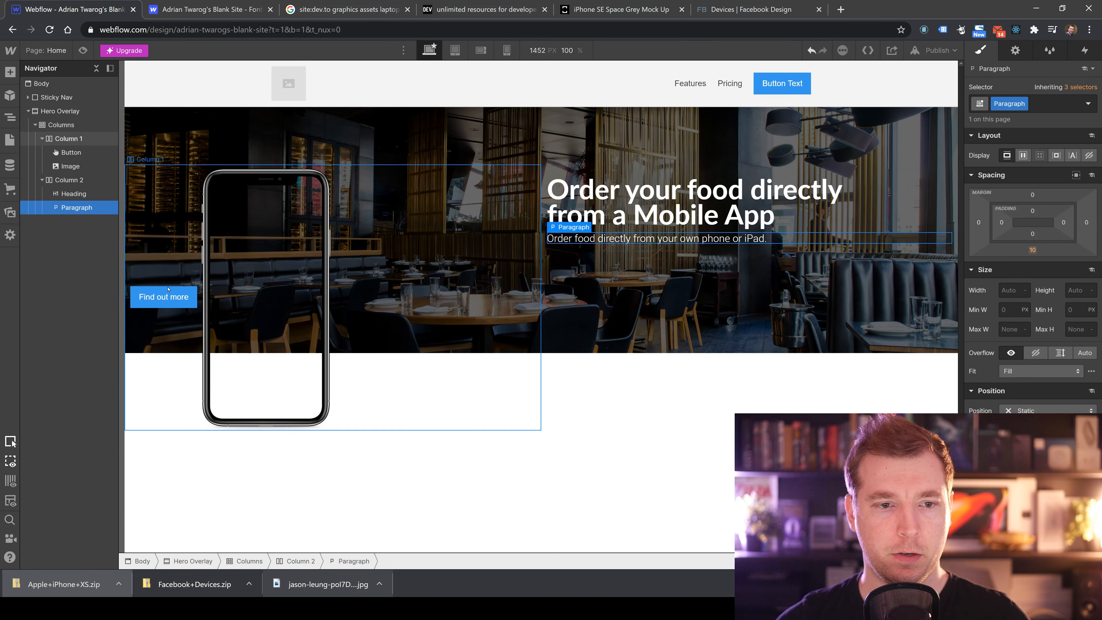
Move the Find out more button into the second column below the paragraph.
left_click_drag(167, 297, 624, 255)
left_click(232, 244)
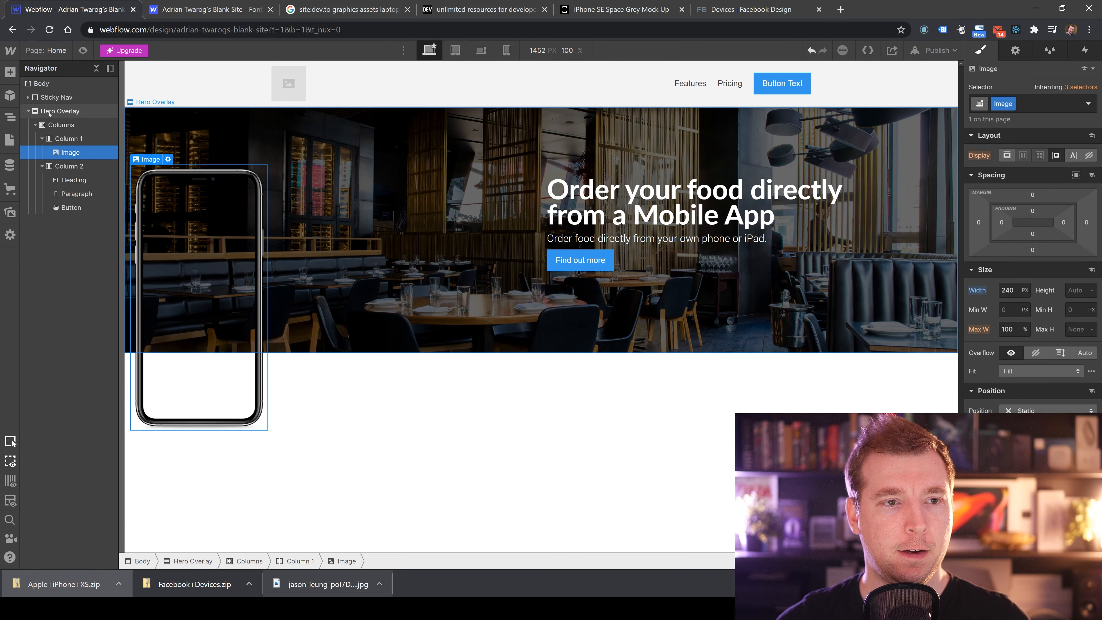
Set the Hero Overlay section's display to Flex.
left_click(61, 125)
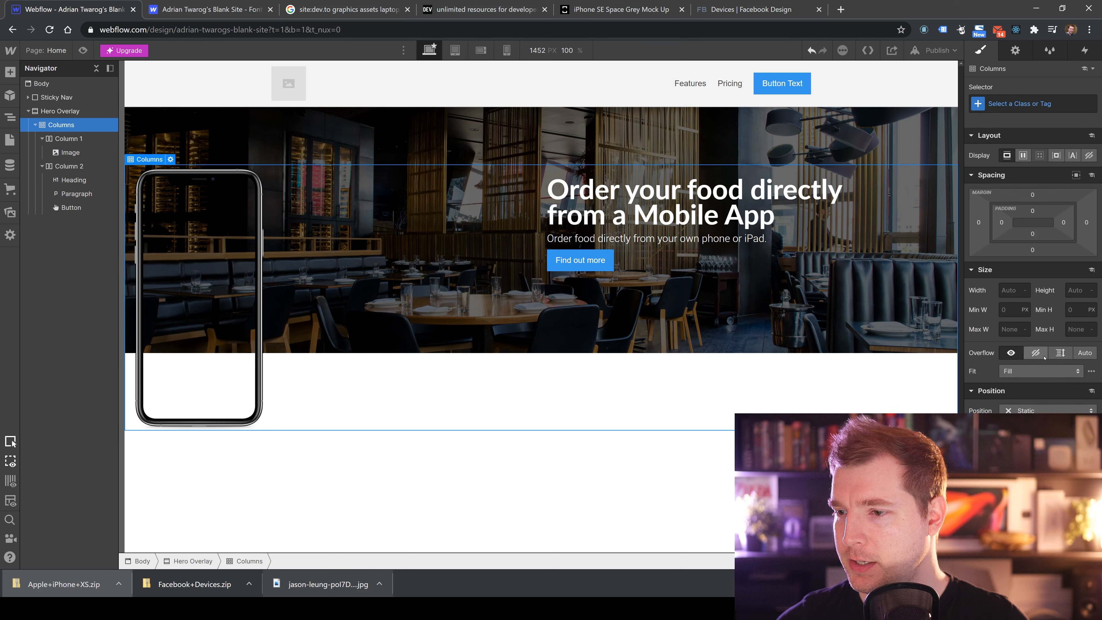
left_click(1023, 156)
left_click(1007, 156)
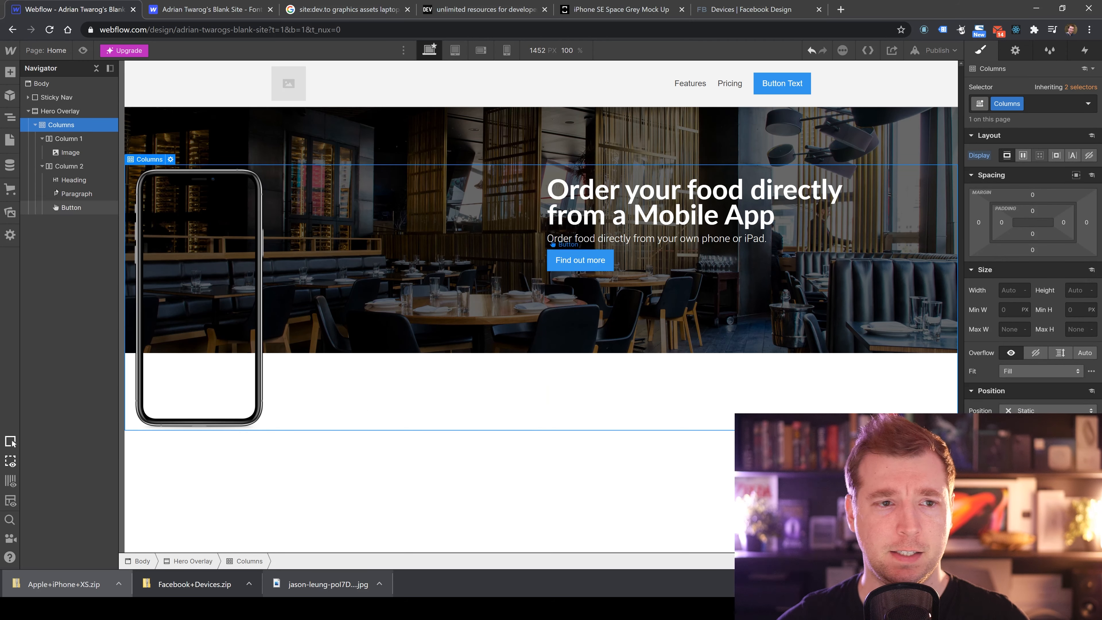
left_click(65, 114)
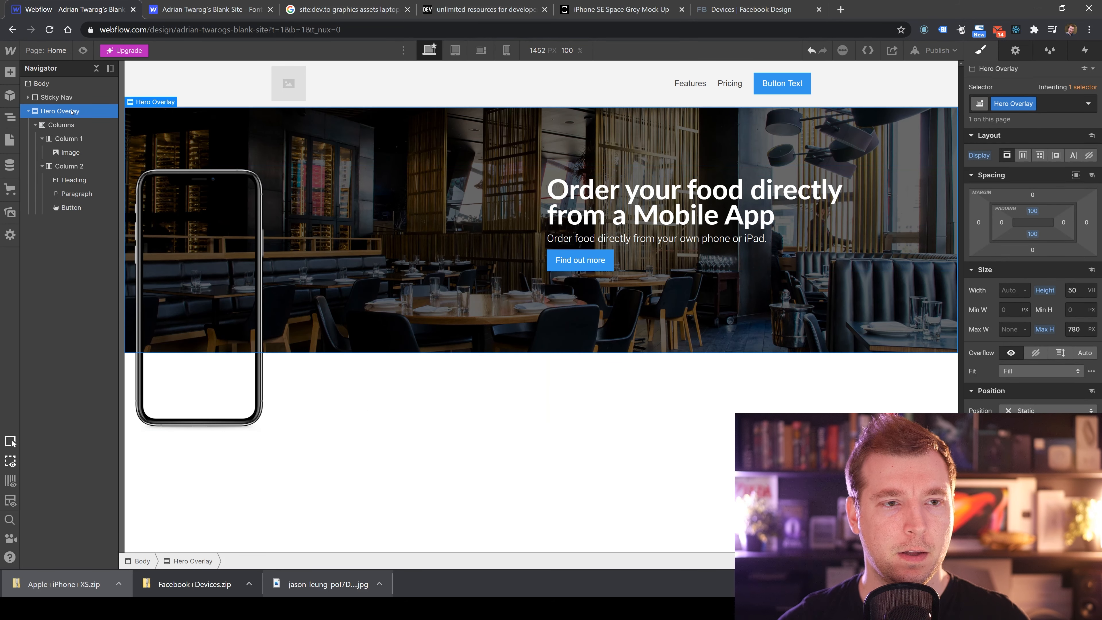
left_click(1023, 156)
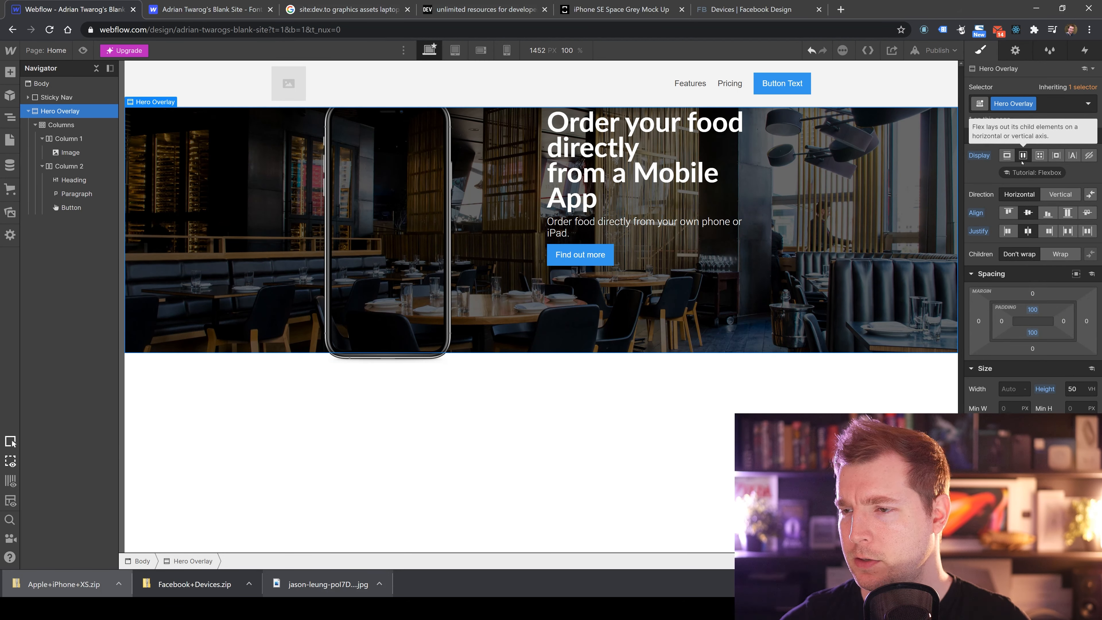
Inspect the hero's Columns, Column 1 and Column 2 elements and their layout settings.
left_click(563, 189)
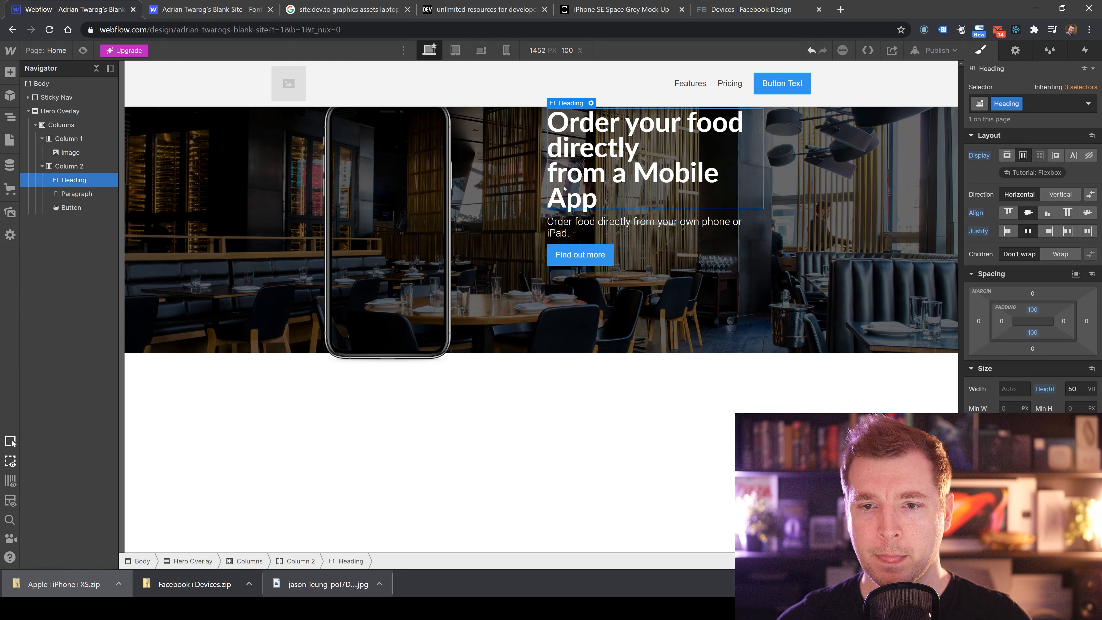
left_click(499, 173)
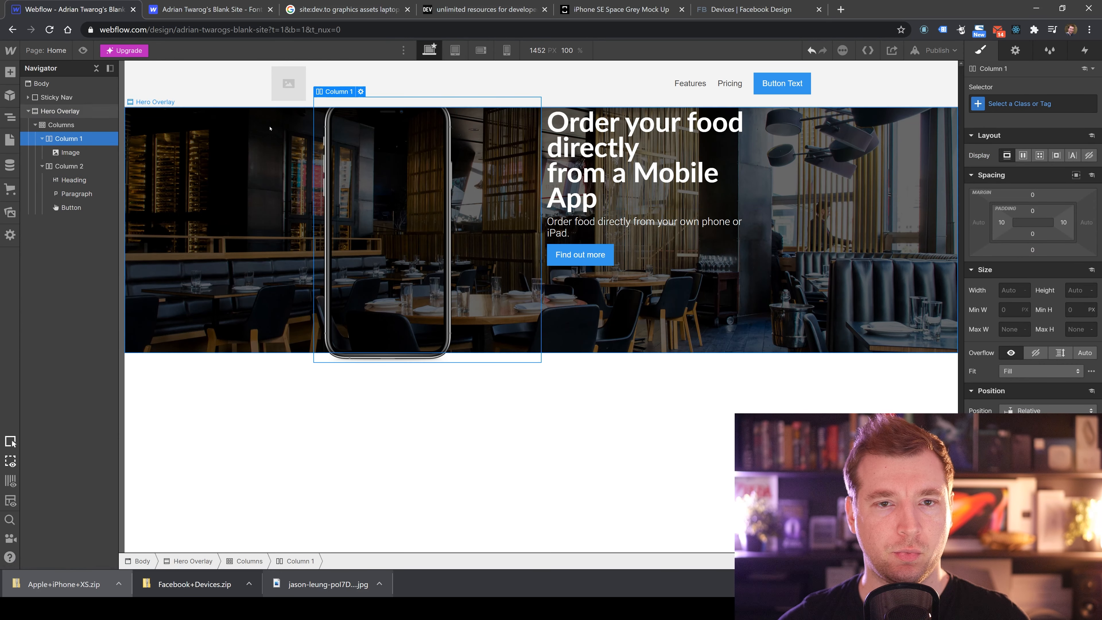
left_click(73, 124)
right_click(83, 125)
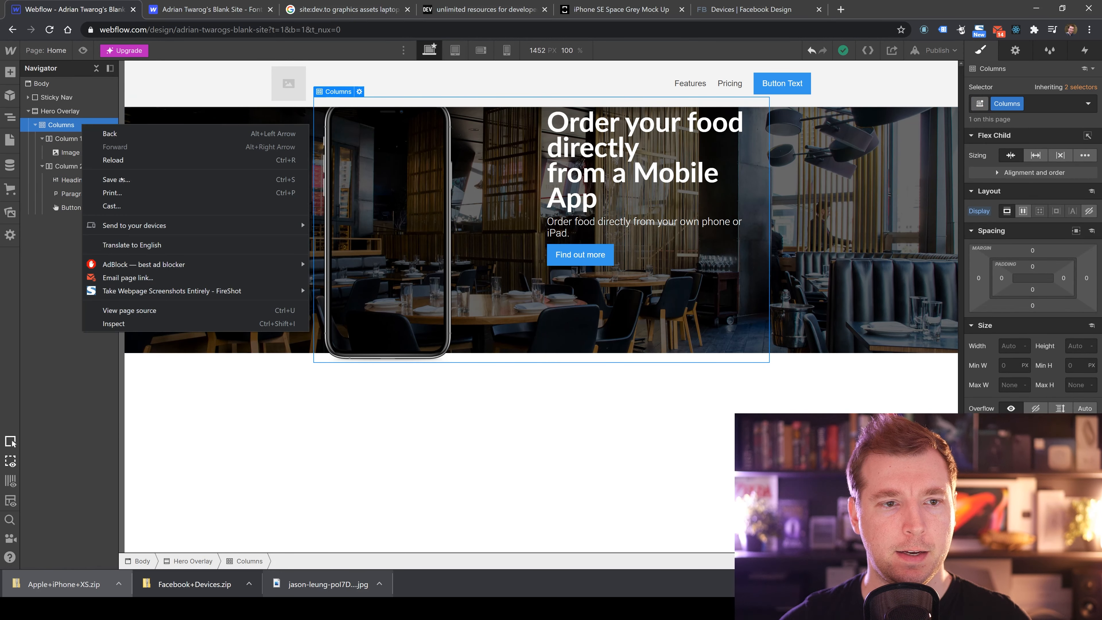
key("Escape")
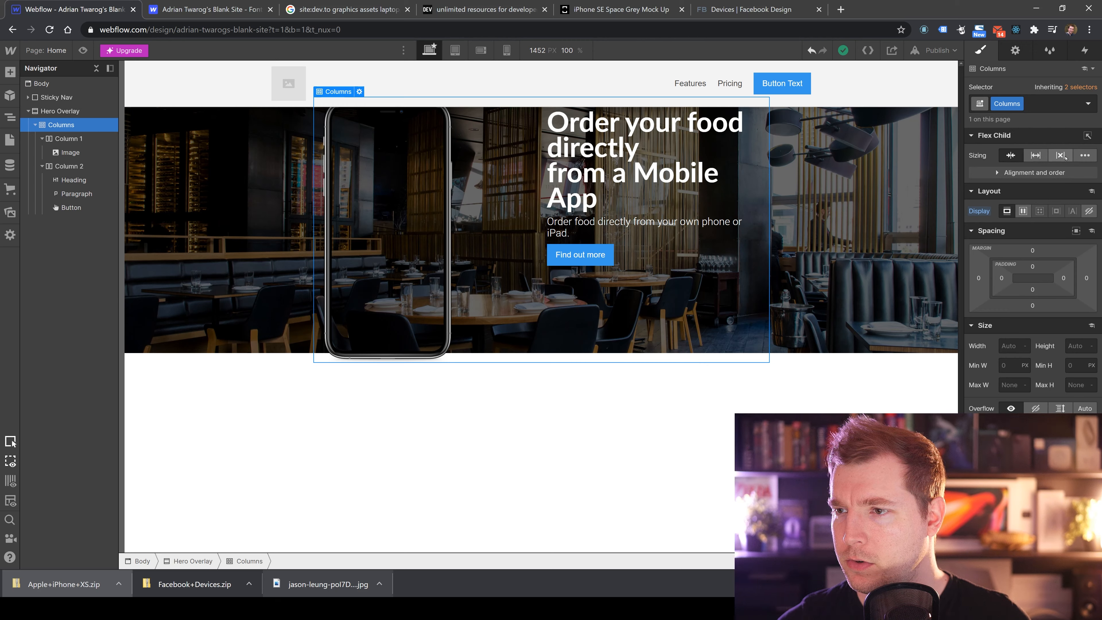
left_click(743, 273)
left_click(743, 273)
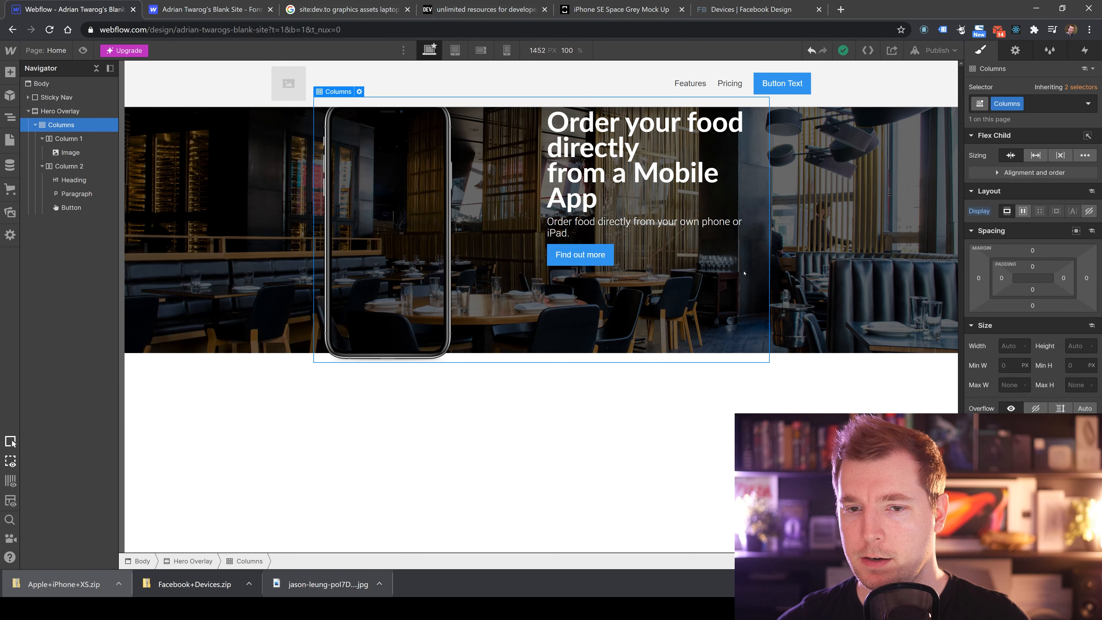
double_click(711, 286)
left_click(283, 234)
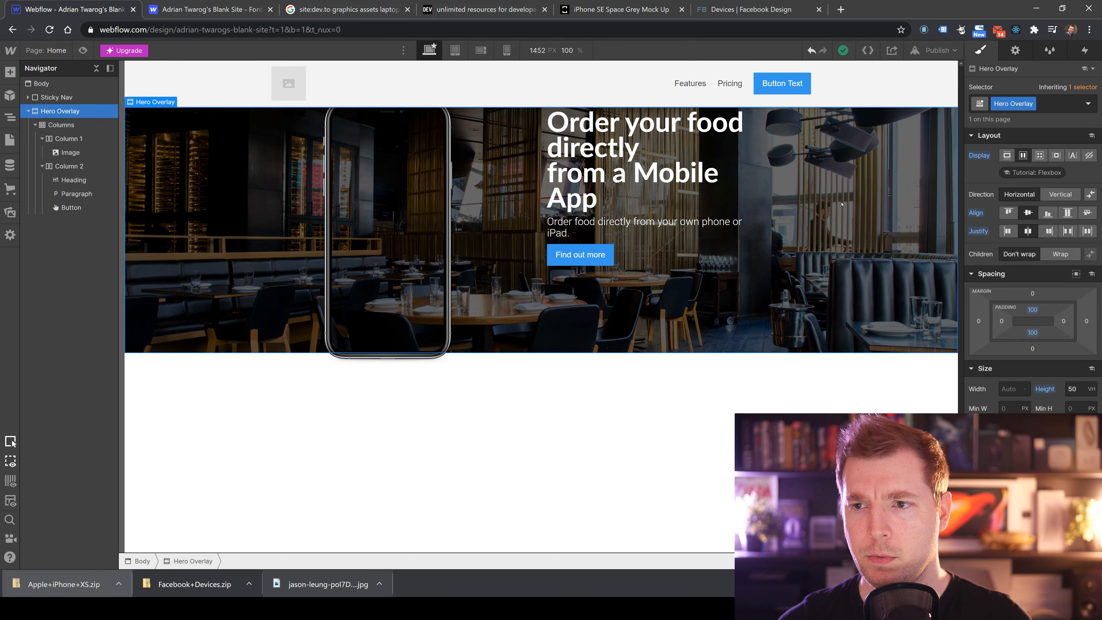
left_click(572, 187)
left_click(427, 204)
left_click(544, 217)
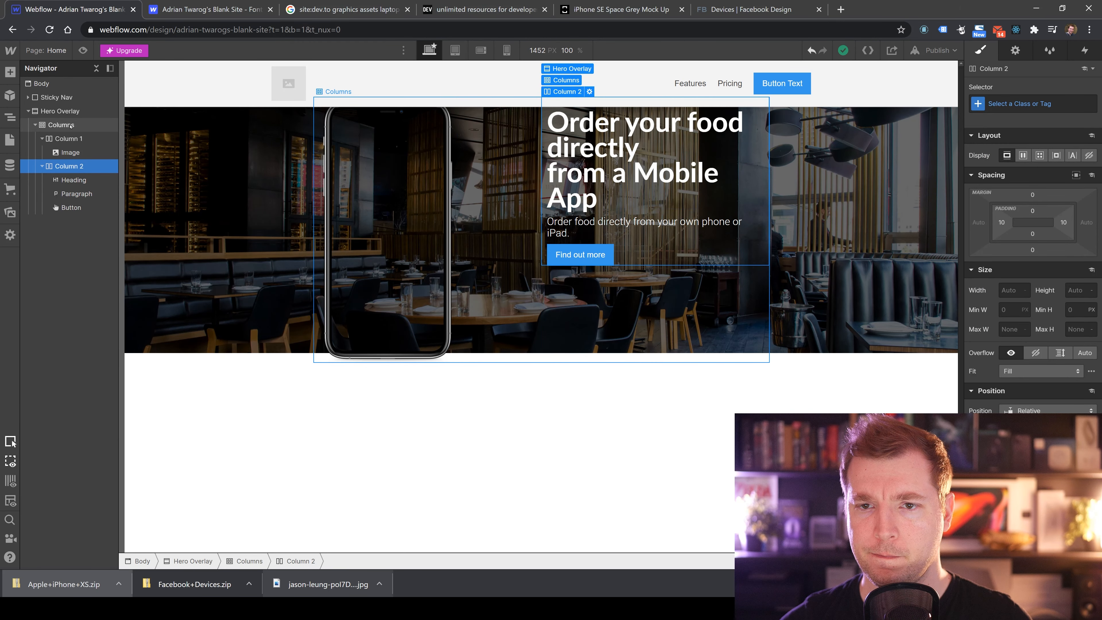
left_click(68, 139)
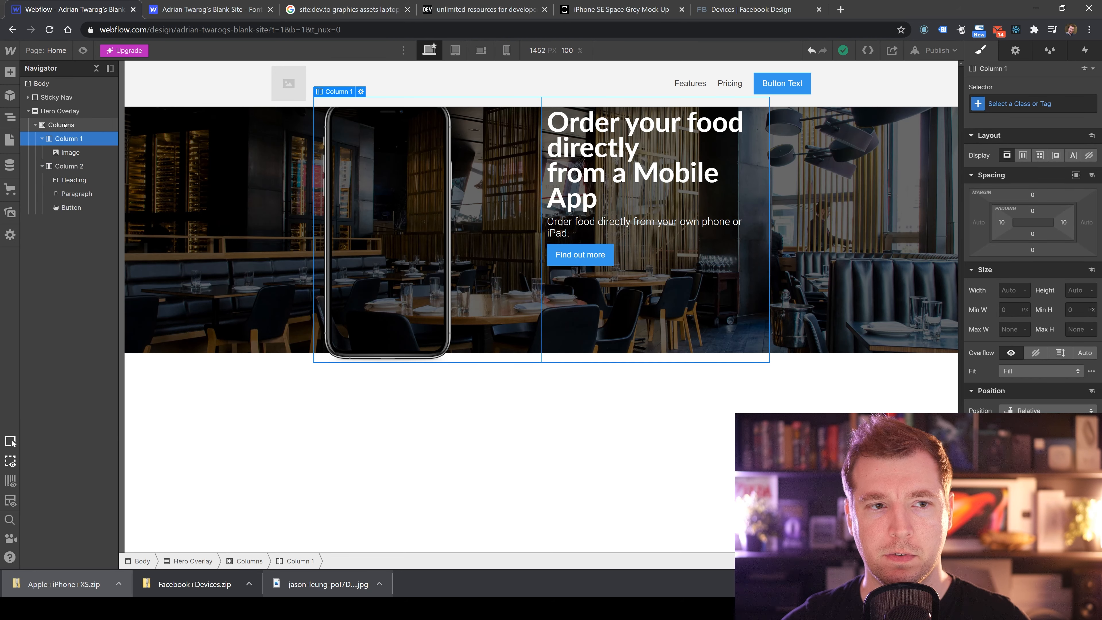
left_click(64, 126)
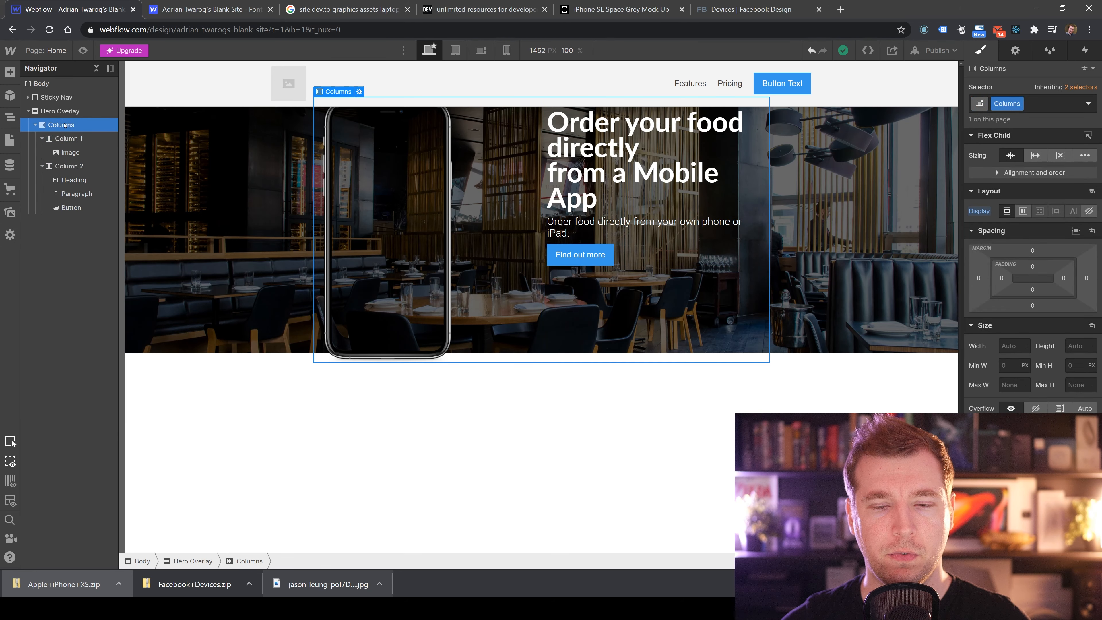
left_click(66, 139)
left_click(61, 125)
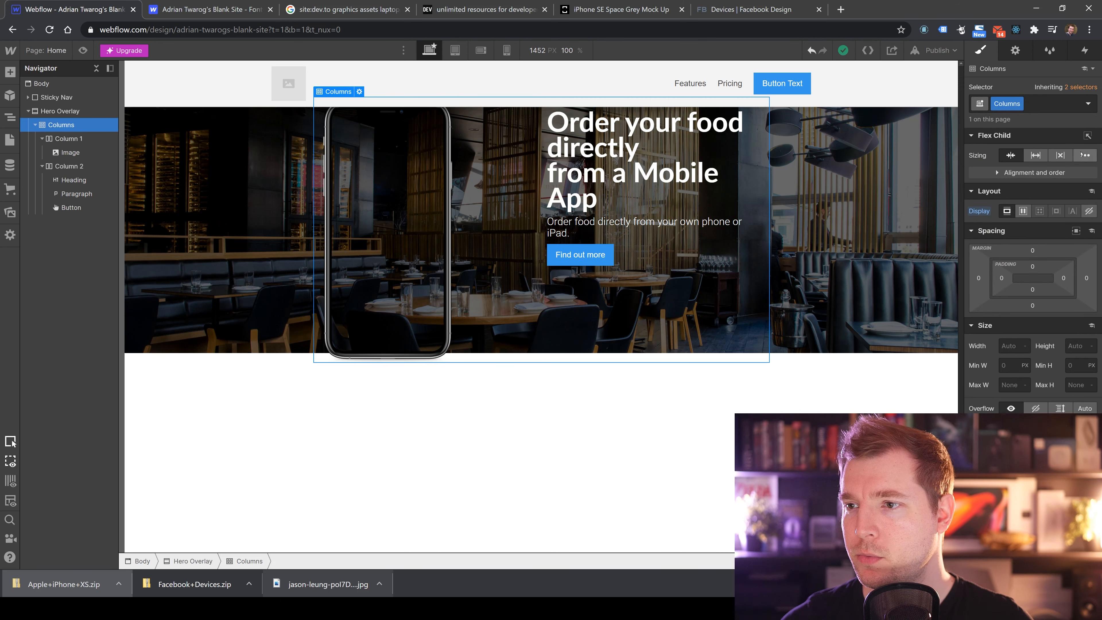
left_click(540, 210)
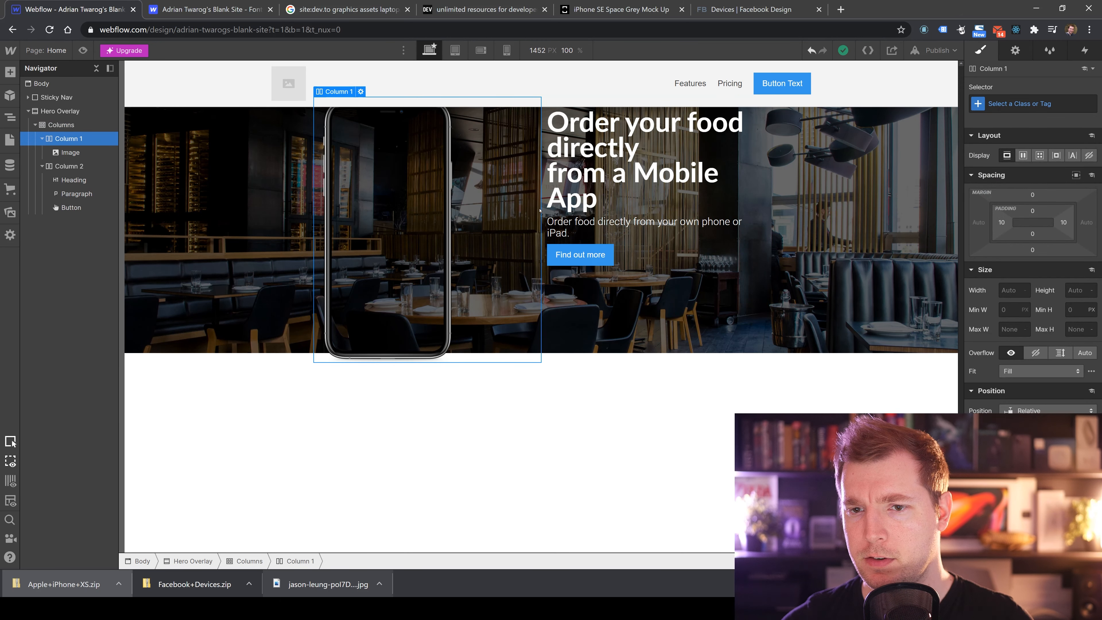
left_click_drag(541, 210, 529, 211)
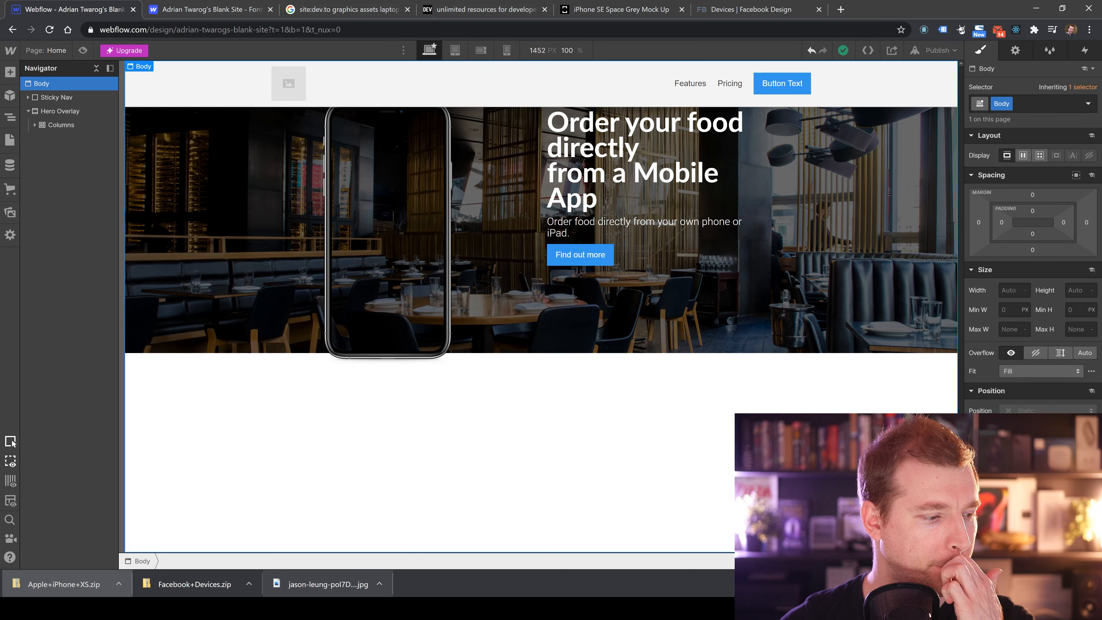
Resize the columns to a 4 and 8 split in Column 1's settings.
key("d")
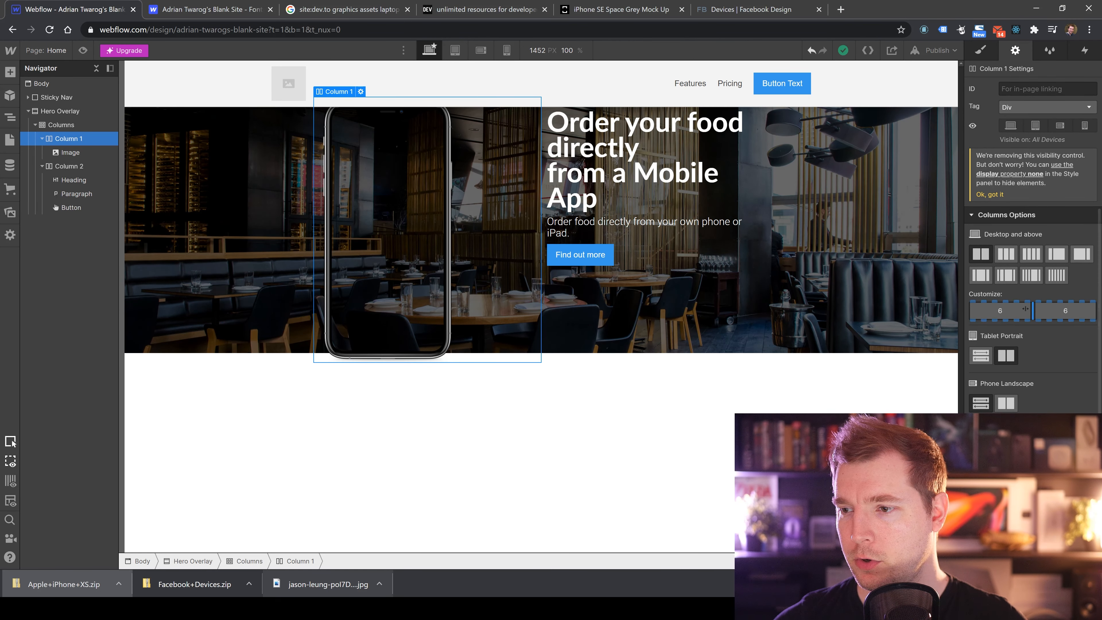
left_click_drag(1032, 310, 1009, 313)
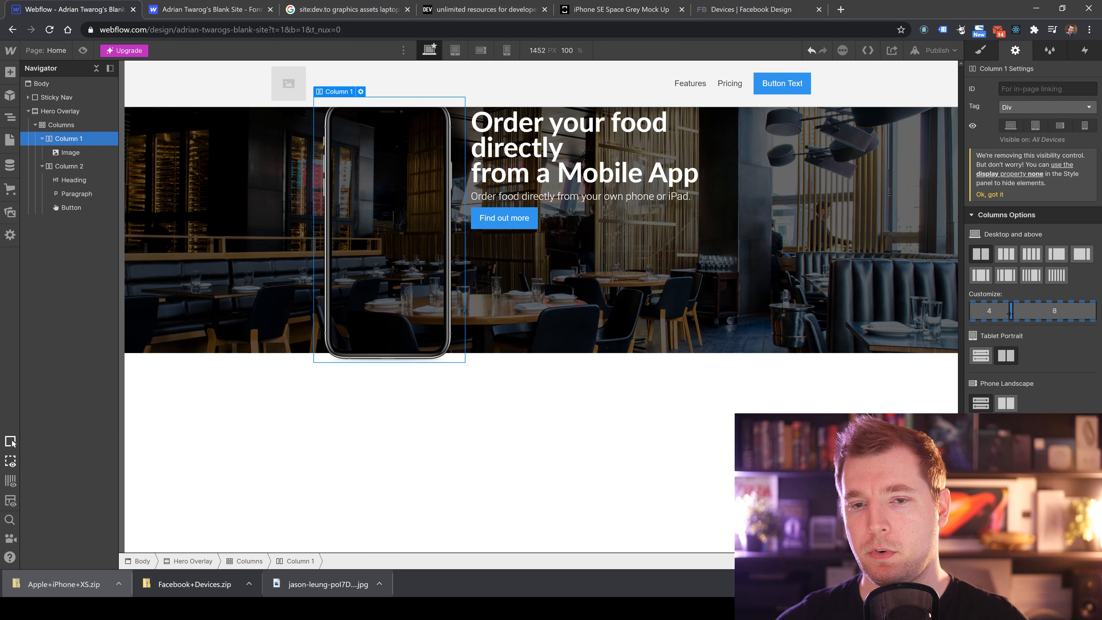
Set the phone image's bottom margin to -140 px.
left_click(698, 418)
left_click(388, 261)
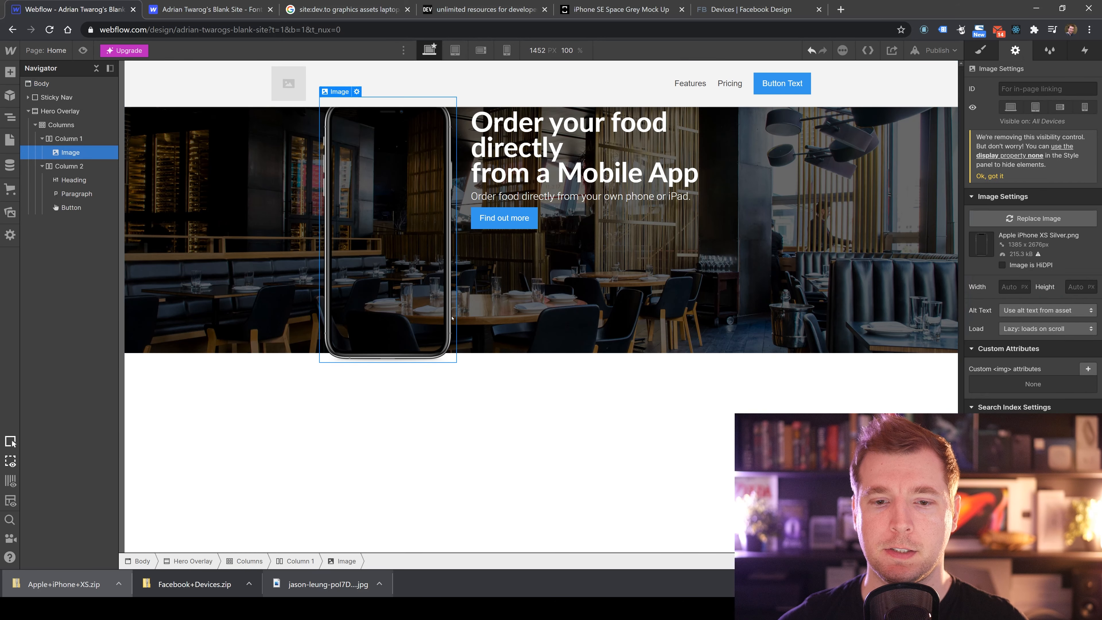
left_click(980, 50)
left_click(1032, 250)
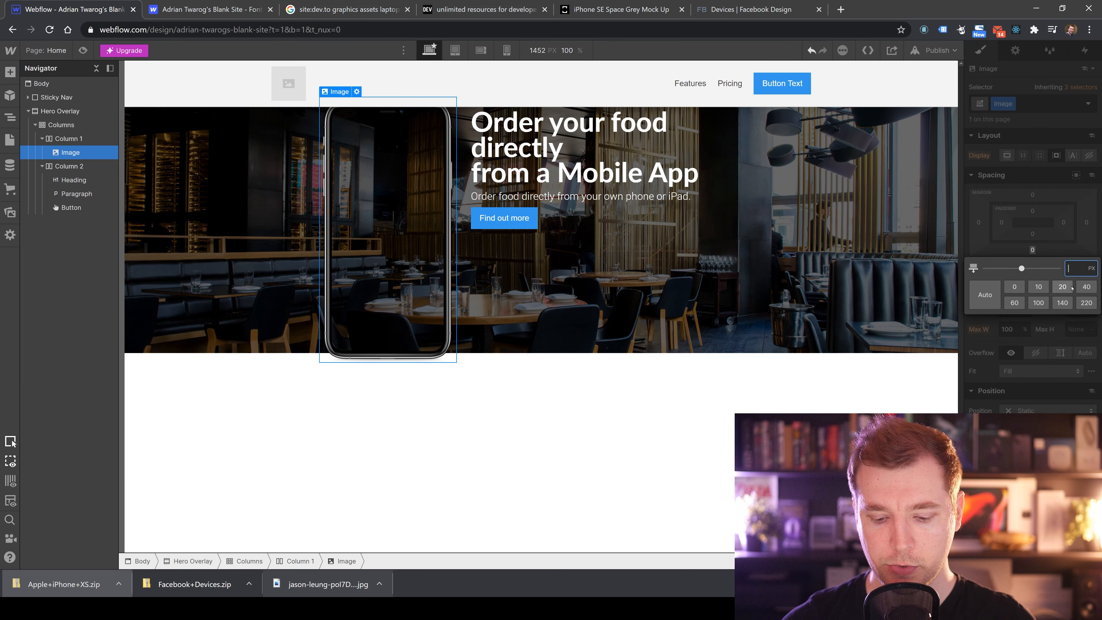
type("-50")
key("Return")
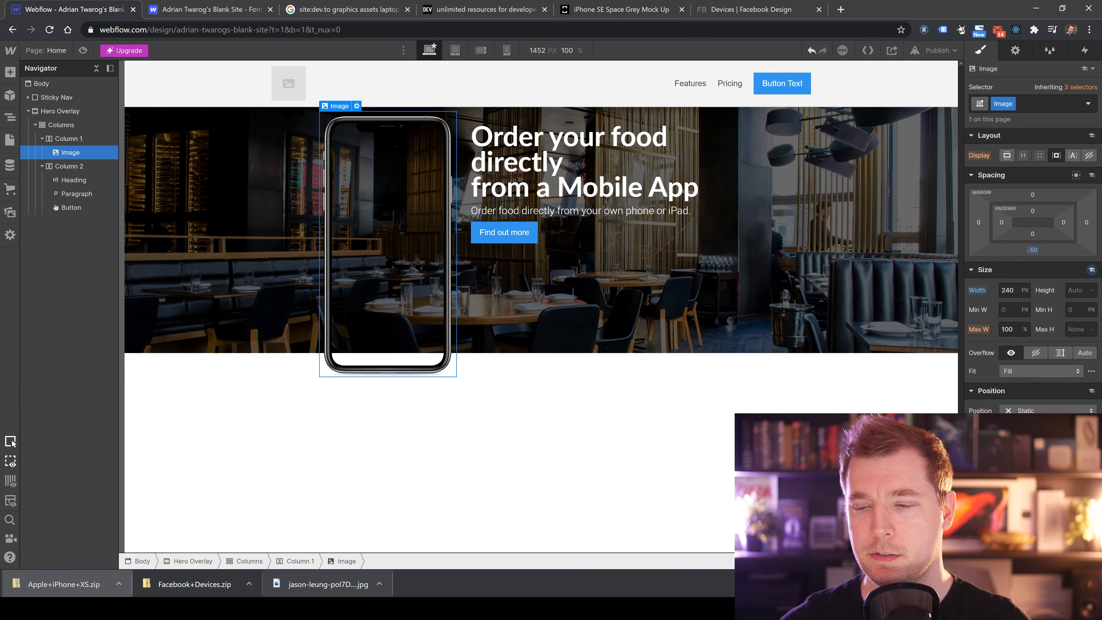
left_click(1032, 249)
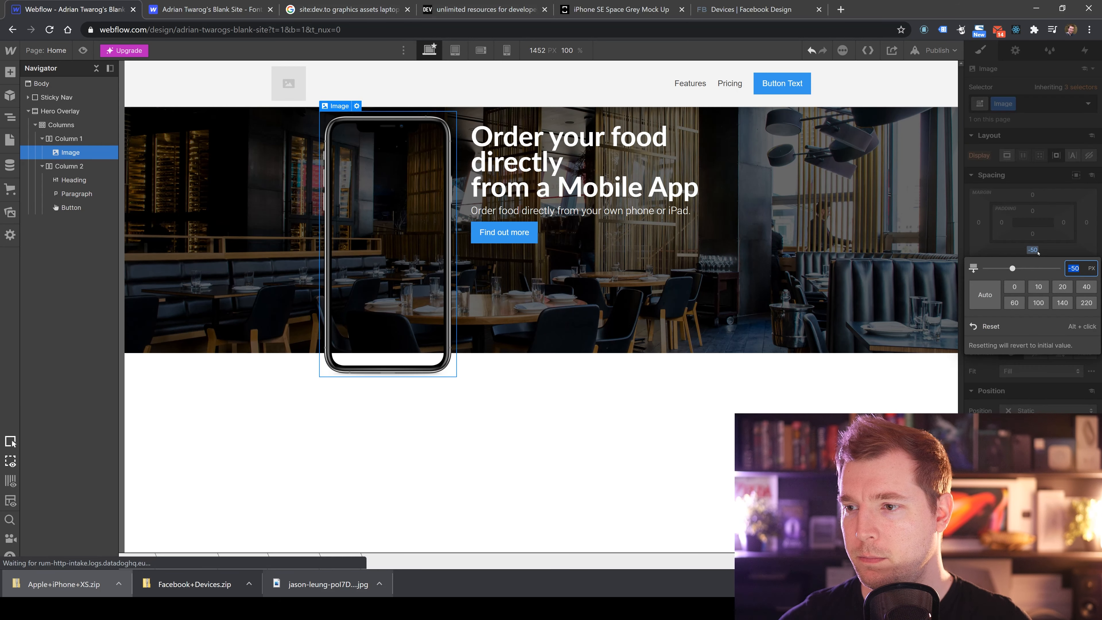
left_click(1062, 303)
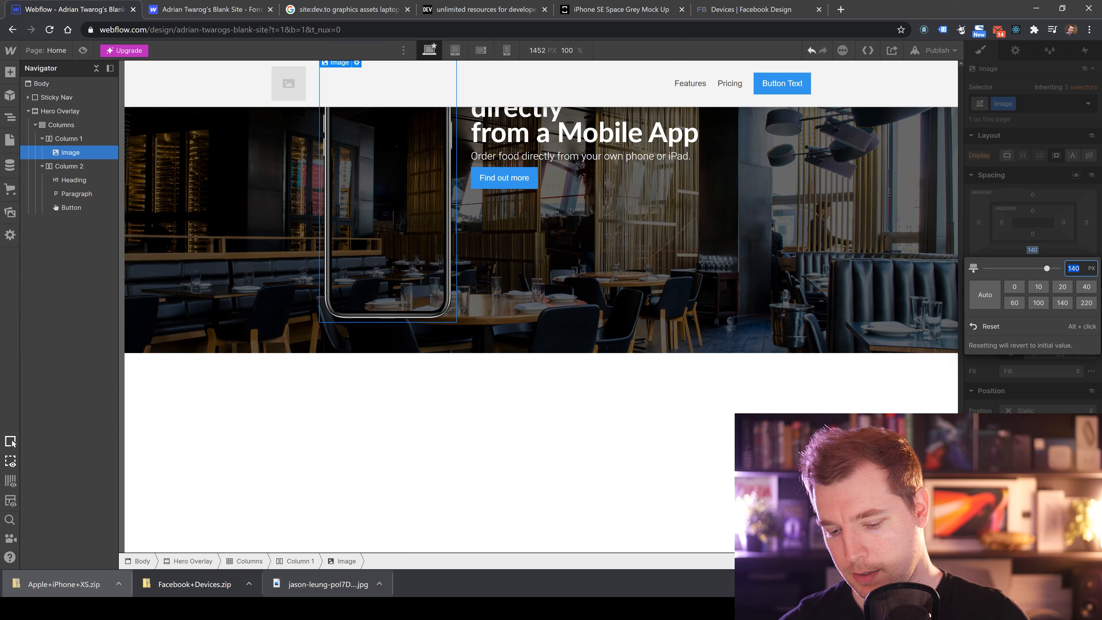
key("Return")
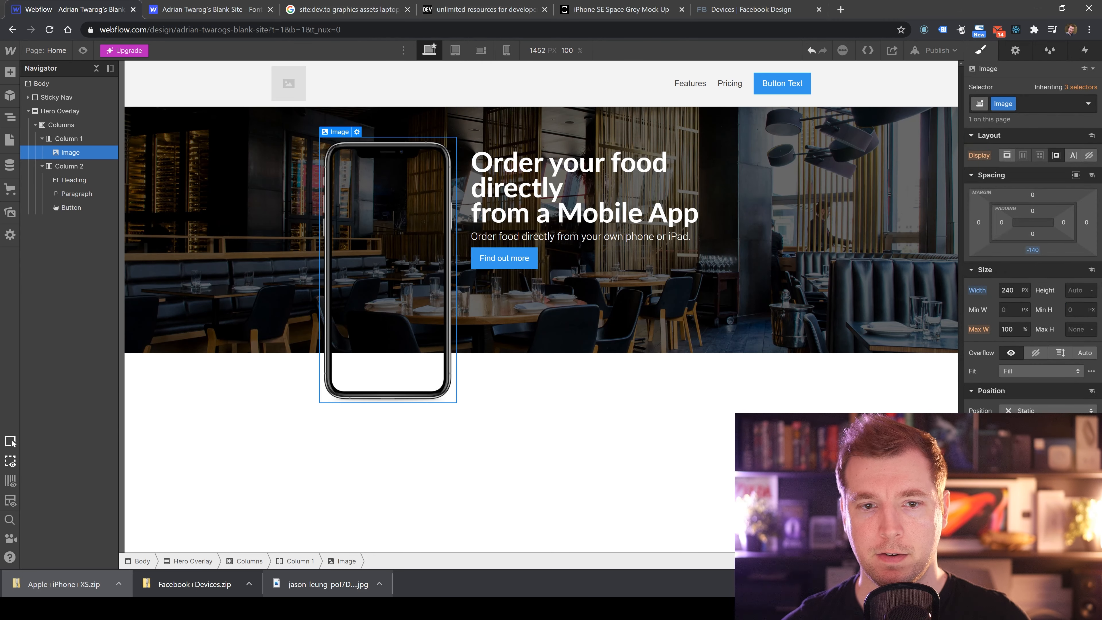
Inspect the placement of the phone image, heading and button in the hero.
left_click(708, 431)
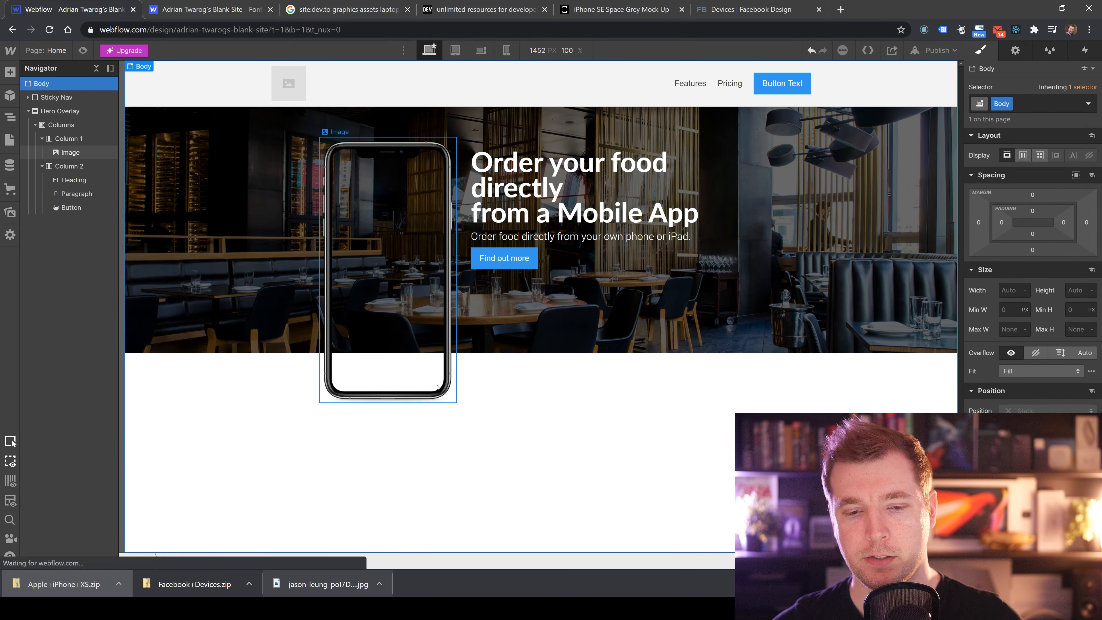
left_click(417, 372)
left_click(641, 415)
left_click(421, 357)
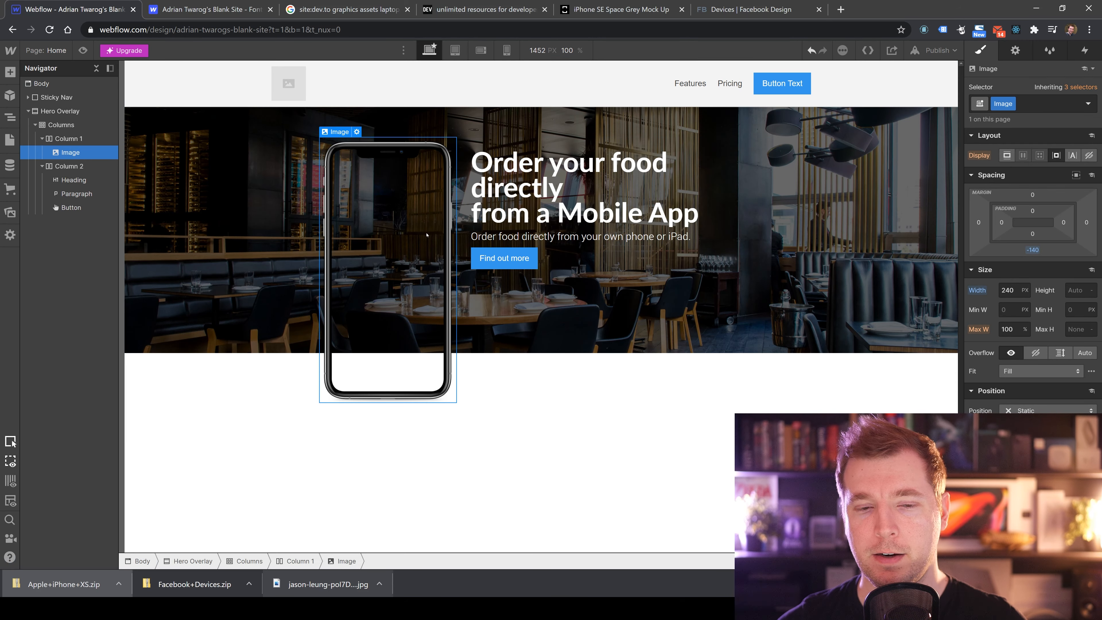
left_click(564, 454)
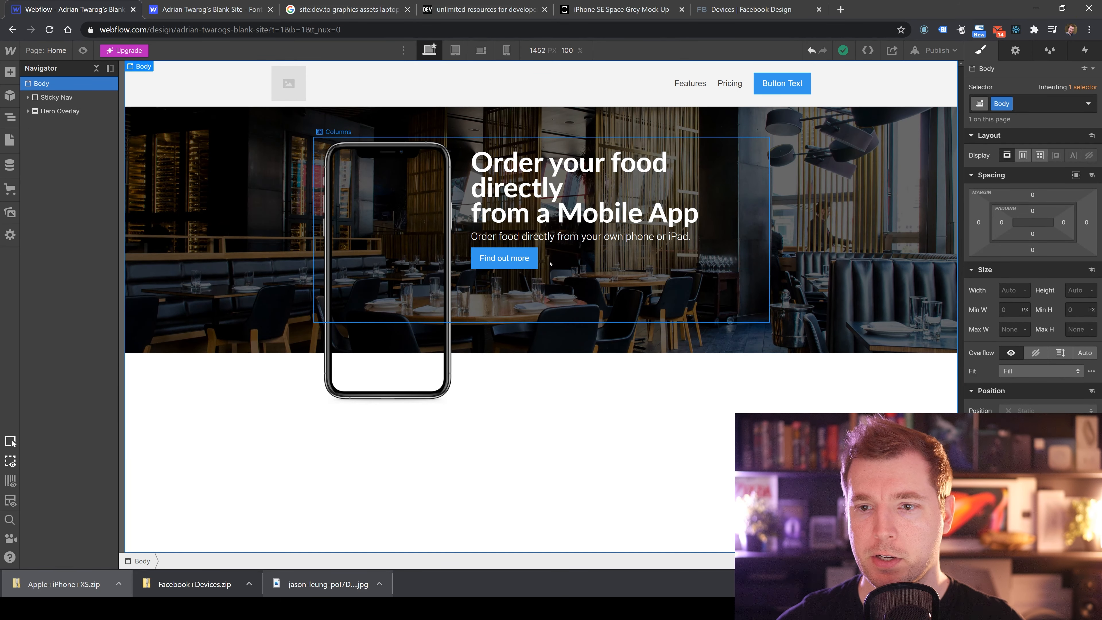
left_click(550, 237)
left_click(550, 166)
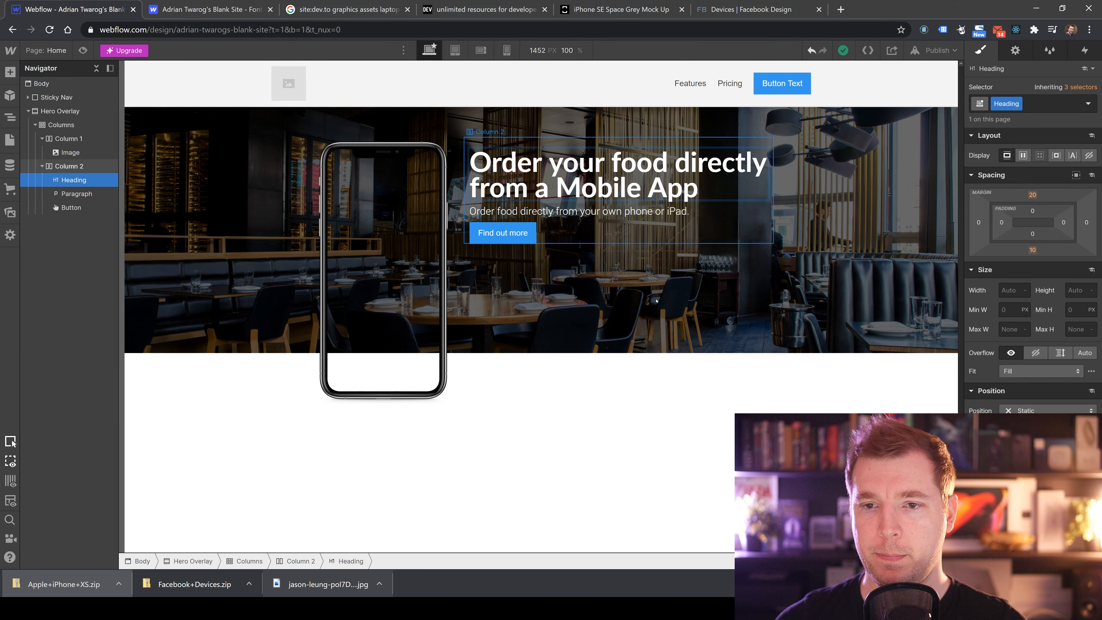
left_click(538, 382)
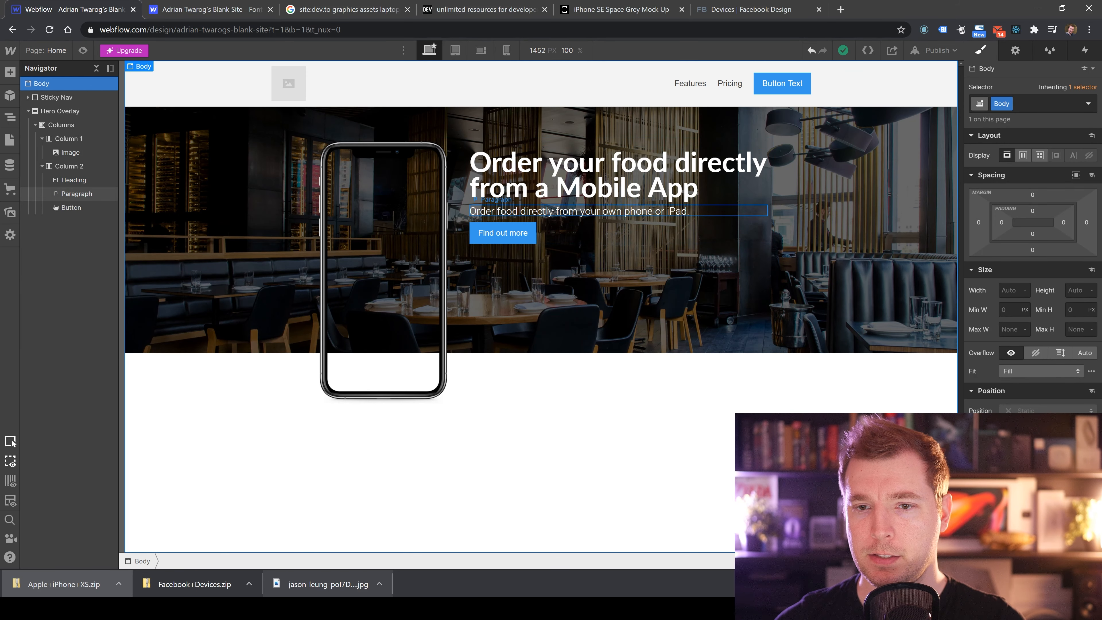
left_click(498, 150)
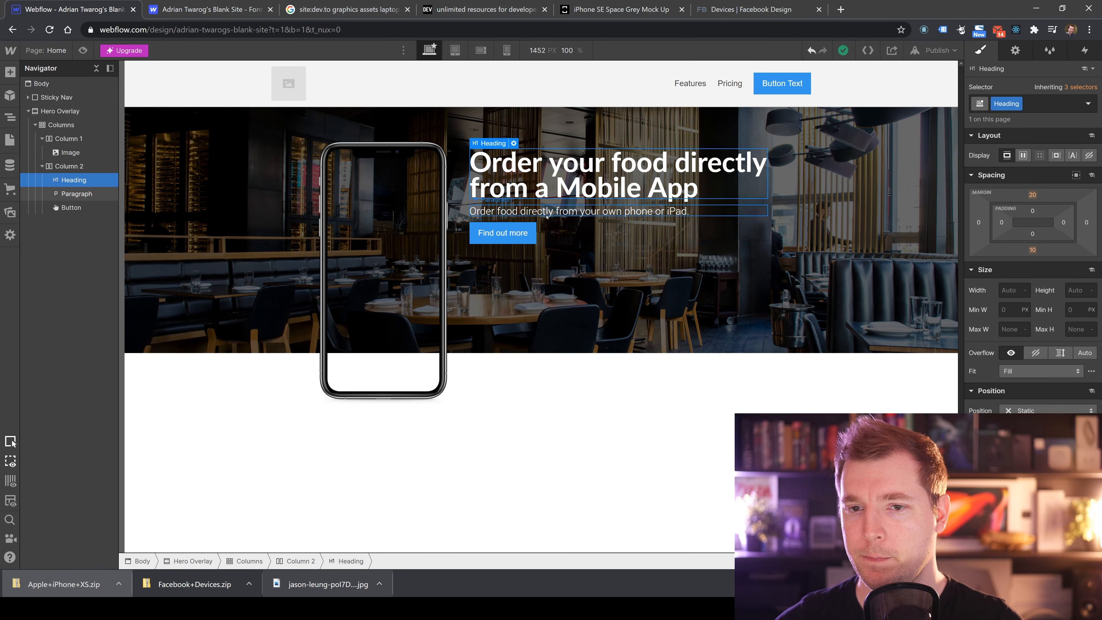
left_click(503, 233)
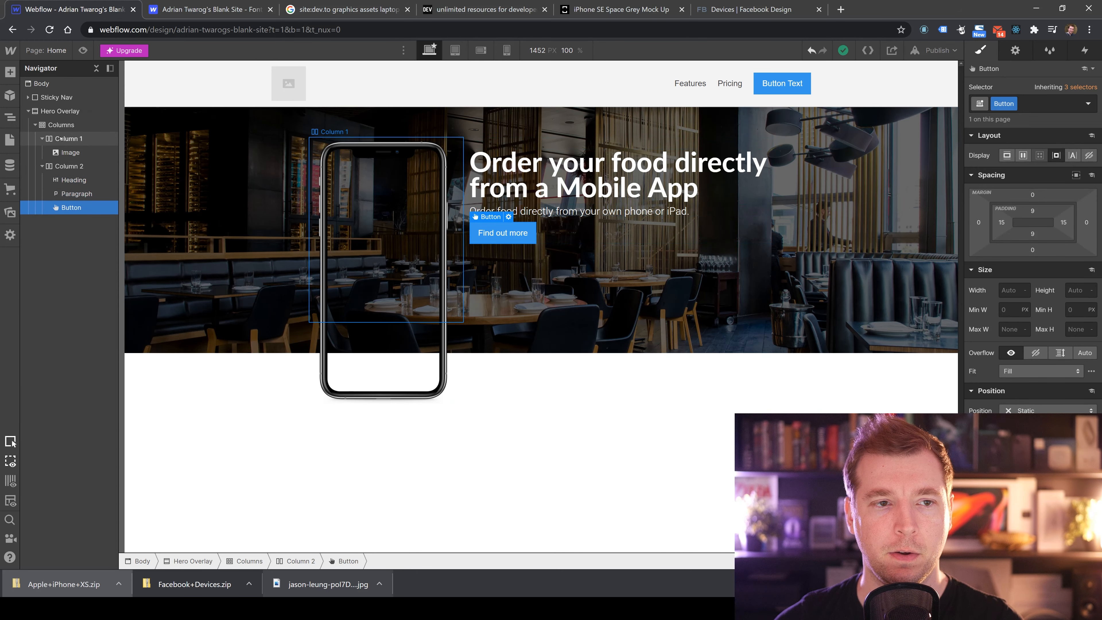
left_click(65, 125)
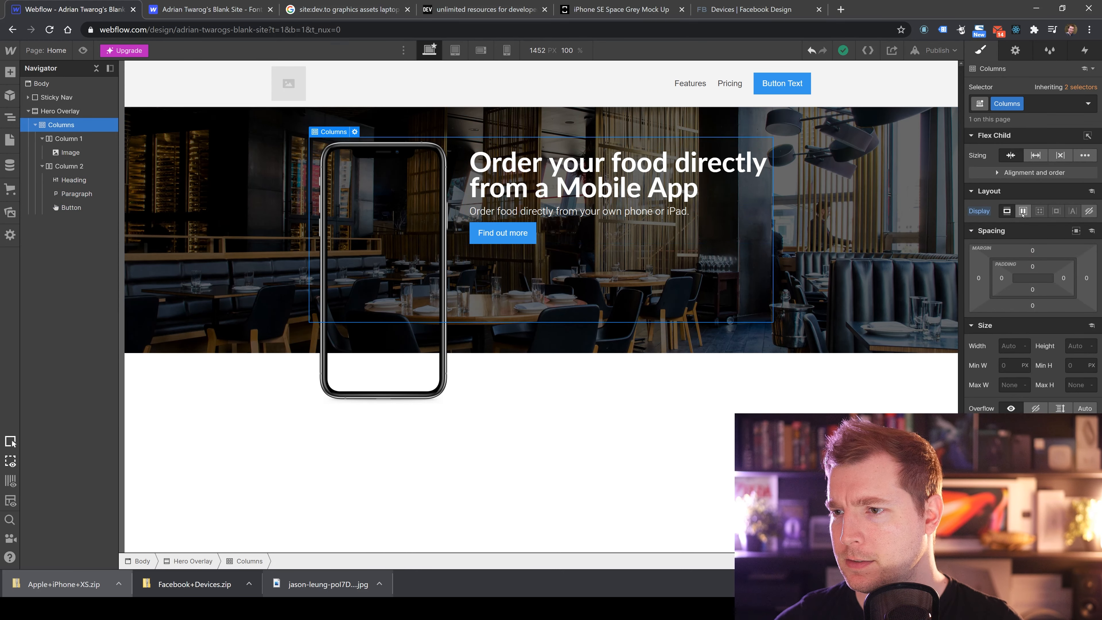
left_click(1035, 155)
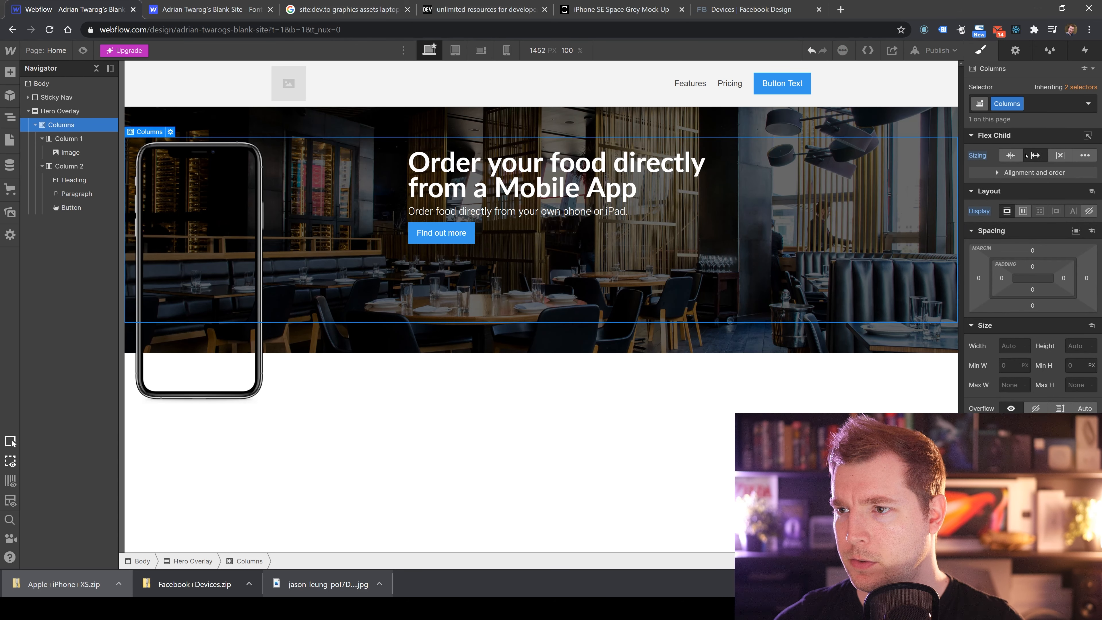
left_click(1011, 155)
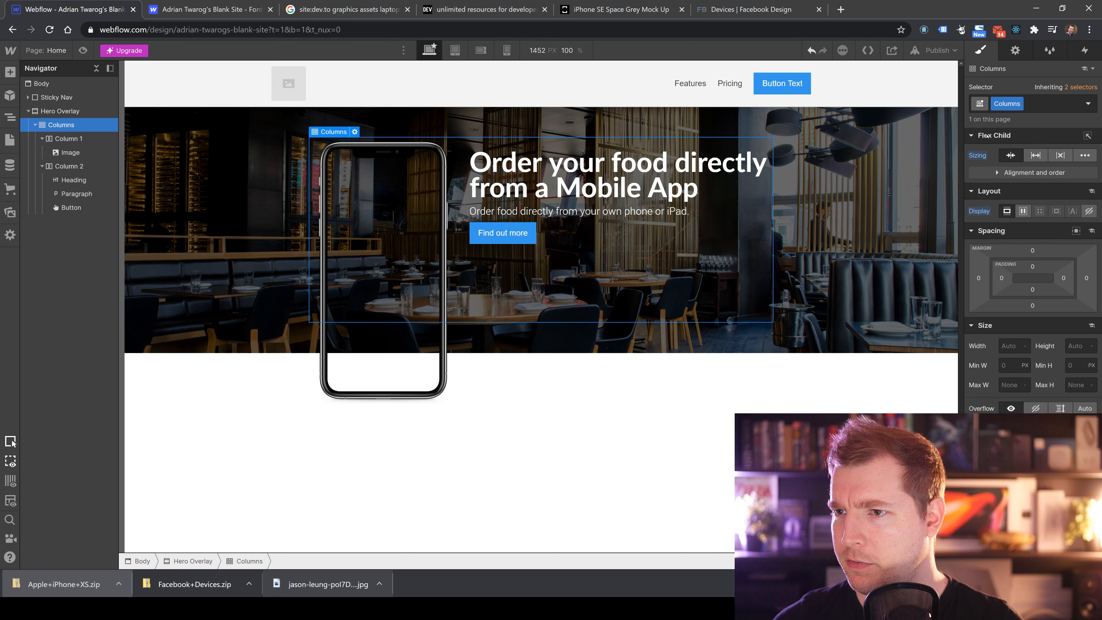
Try different flex child alignment and order options on the hero's Columns element.
left_click(1002, 172)
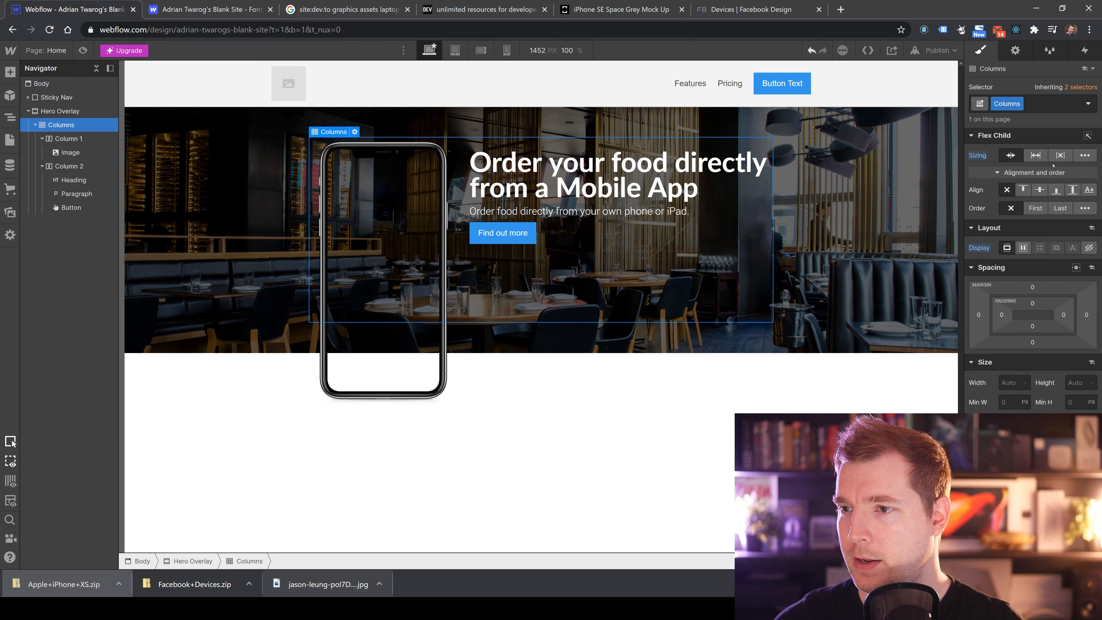
left_click(1040, 191)
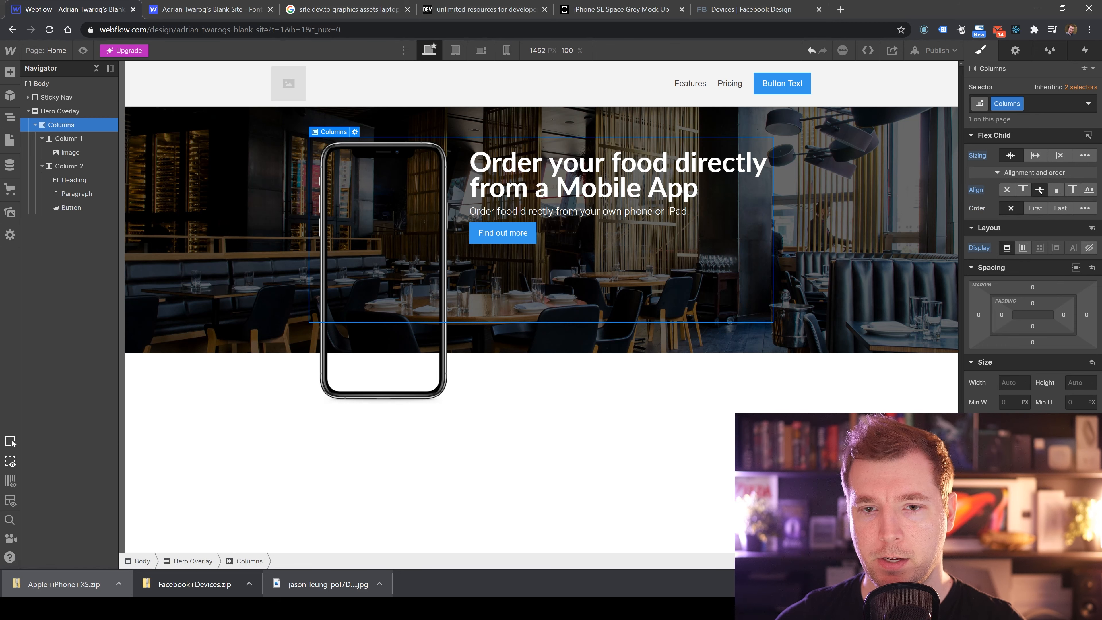
left_click(1059, 210)
left_click(1038, 211)
left_click(1011, 208)
left_click(1007, 190)
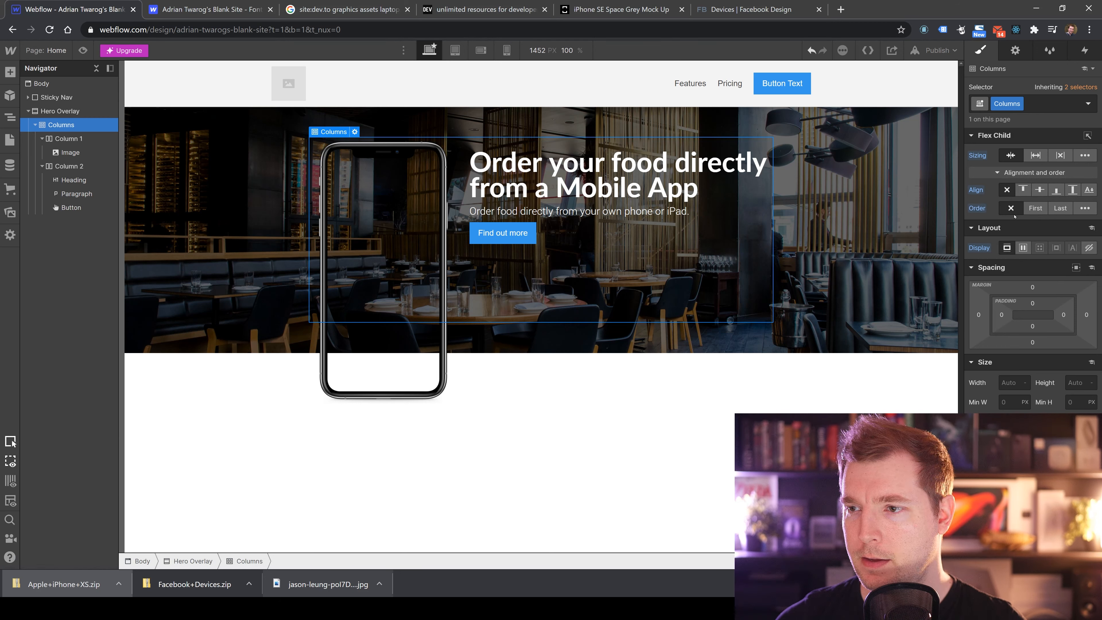
left_click(1040, 190)
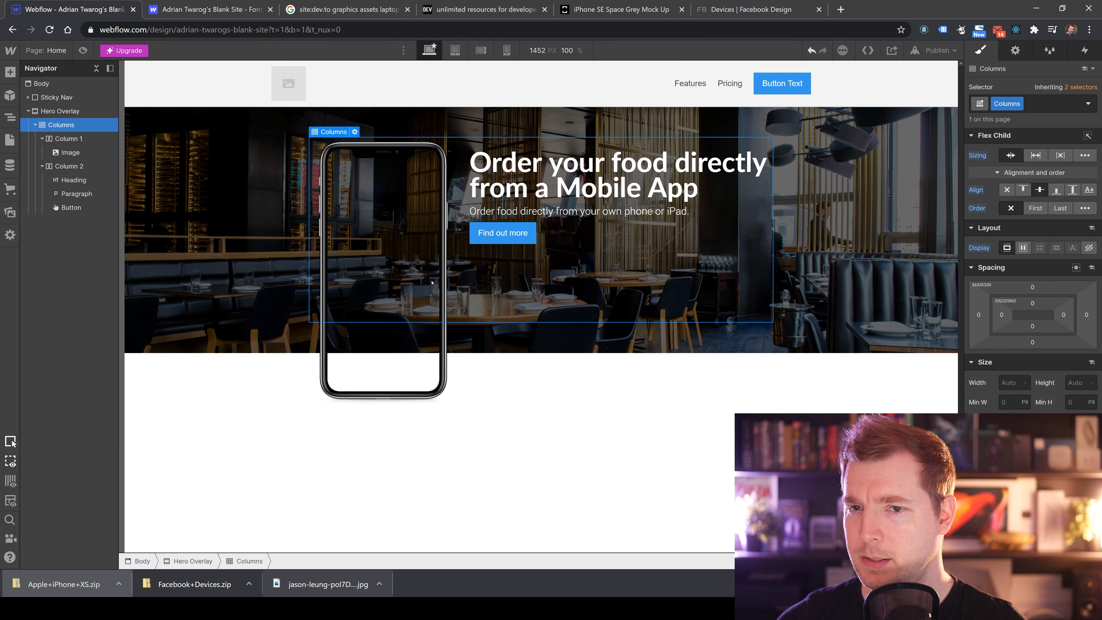
Try switching Column 2's display to flex and grid, then return it to block.
left_click(71, 167)
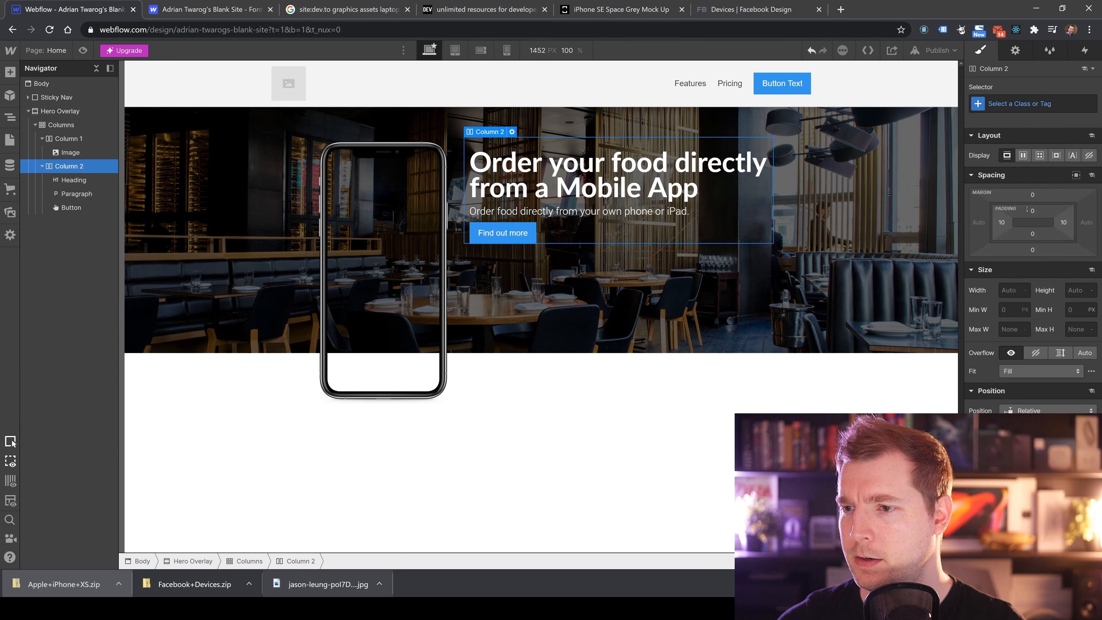
left_click(1021, 156)
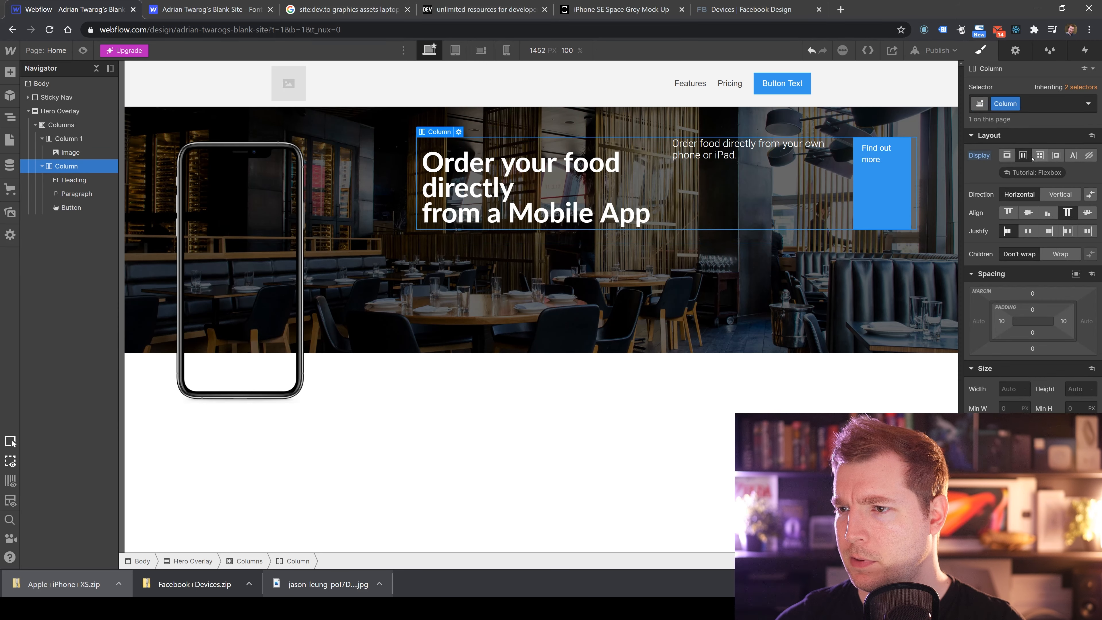
left_click(1039, 155)
left_click(1007, 156)
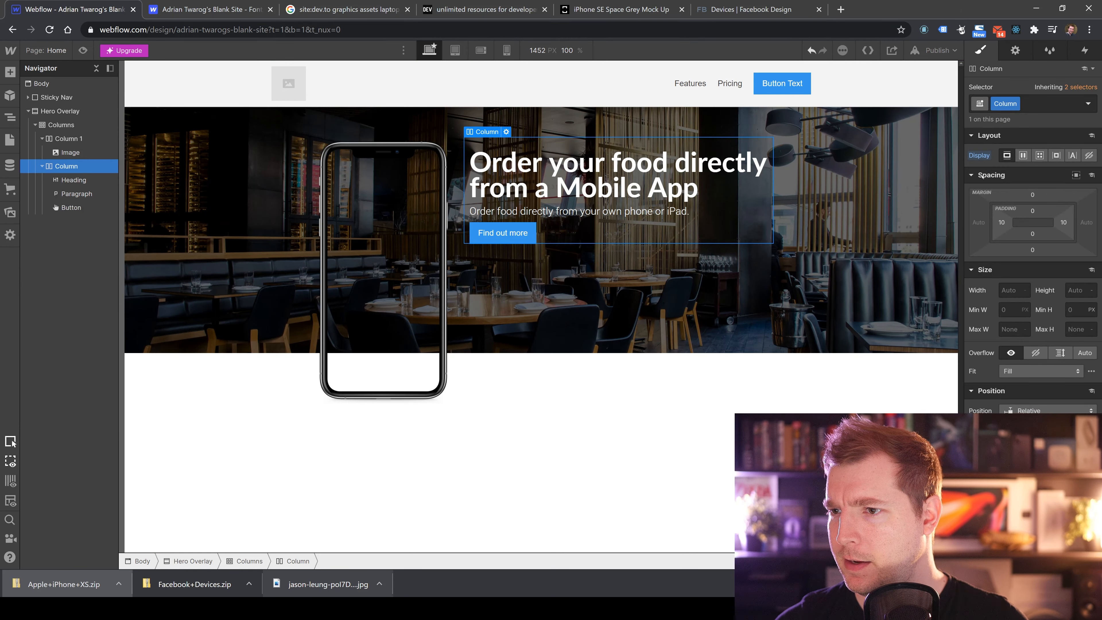
Inspect Column 2's position styles and its column settings panel.
scroll(1004, 323, "down", 7)
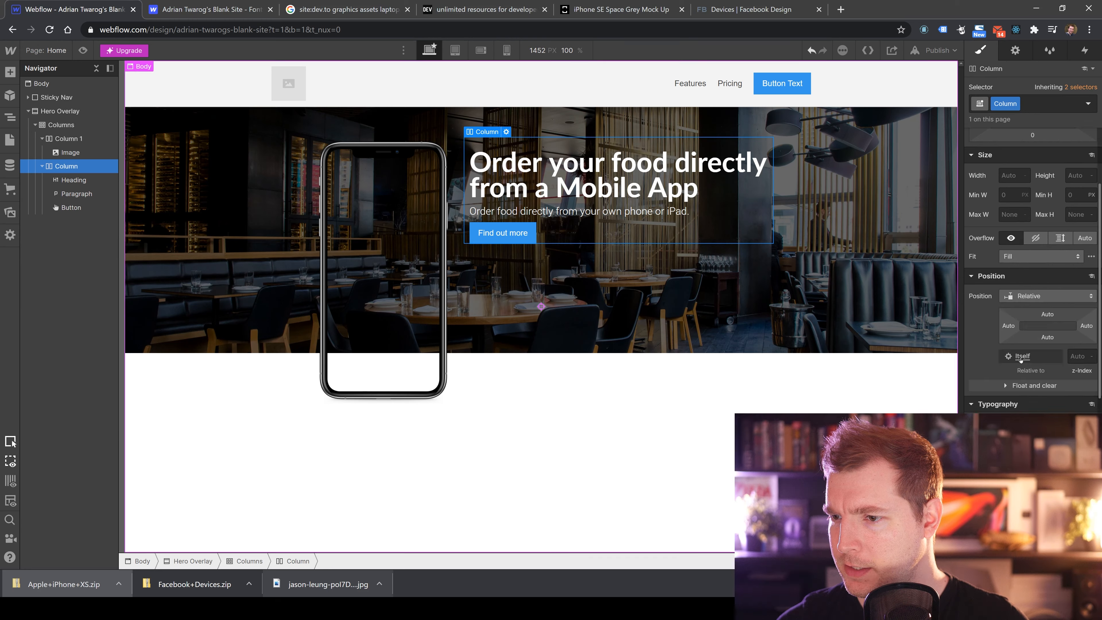
scroll(993, 336, "up", 7)
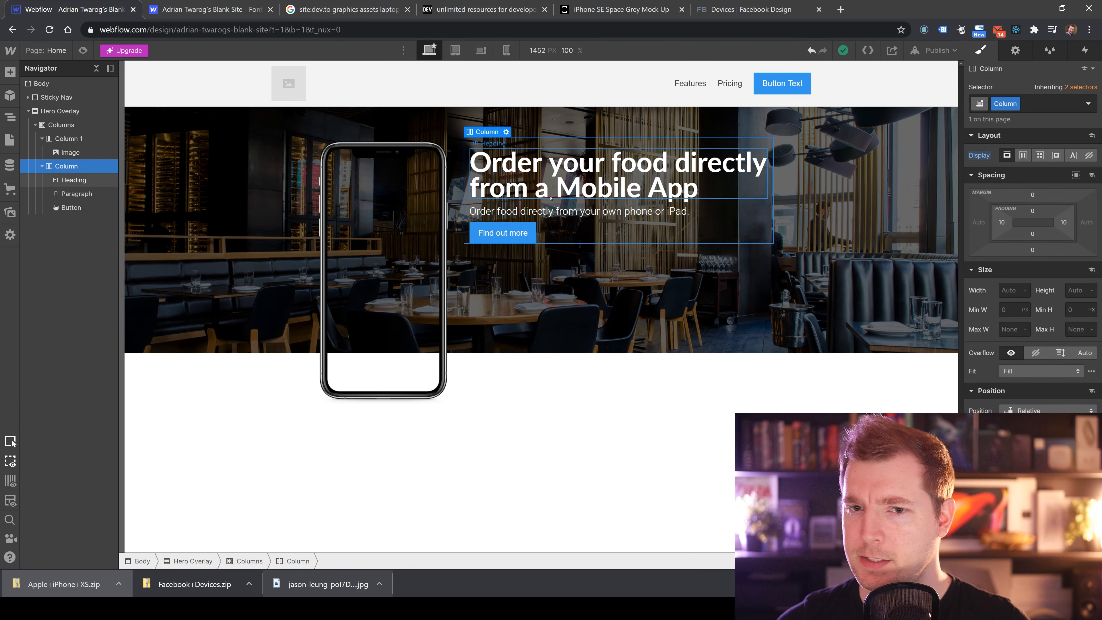
left_click(506, 132)
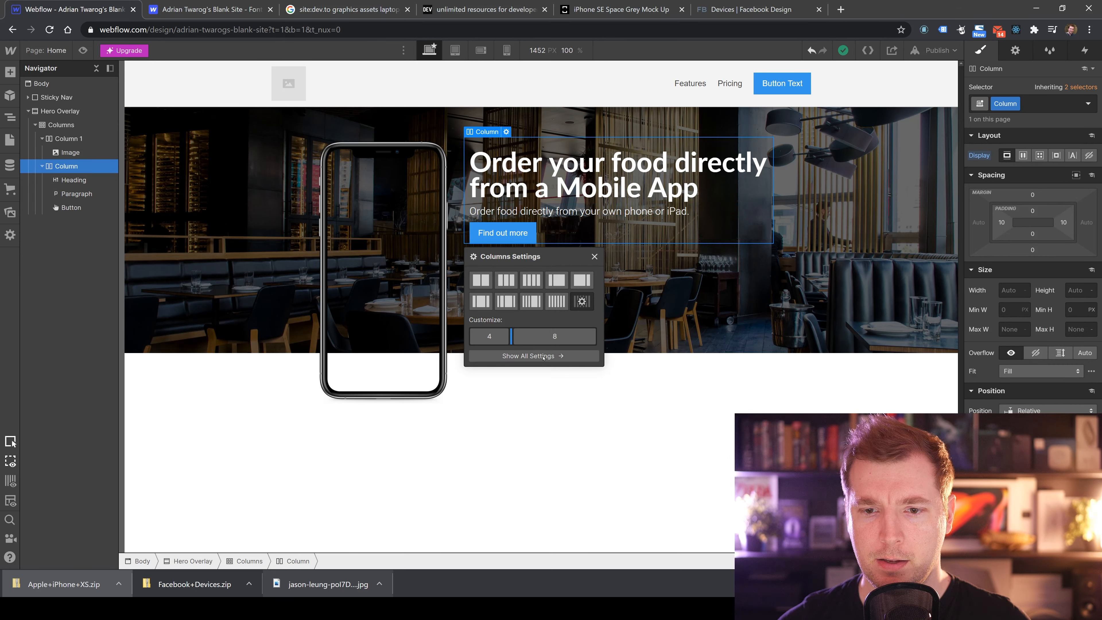
left_click(534, 355)
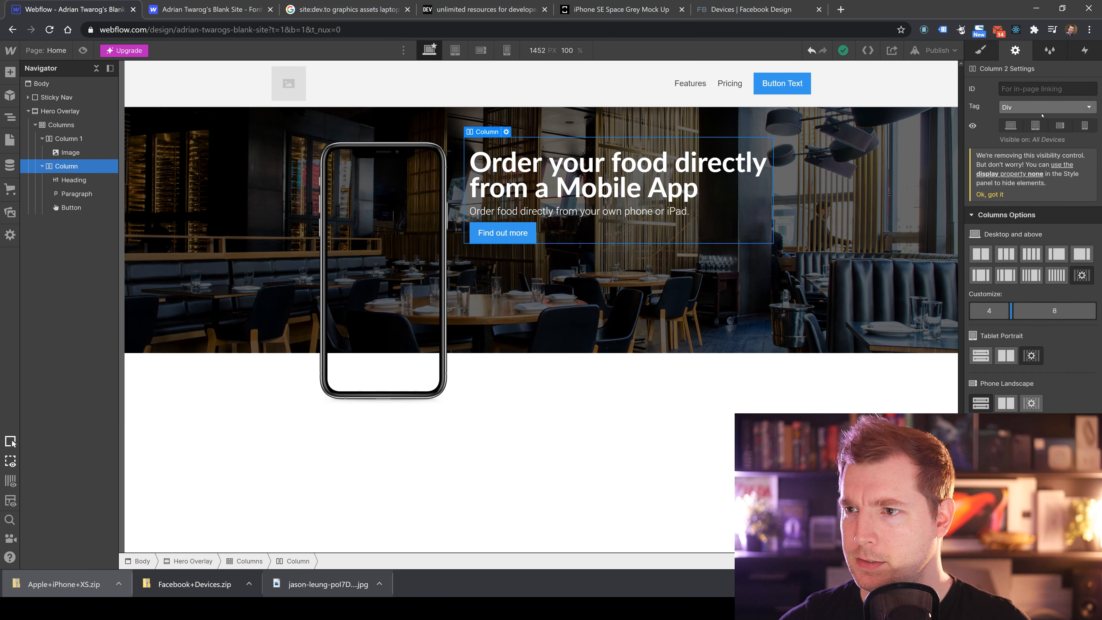
left_click(1051, 106)
left_click(1051, 105)
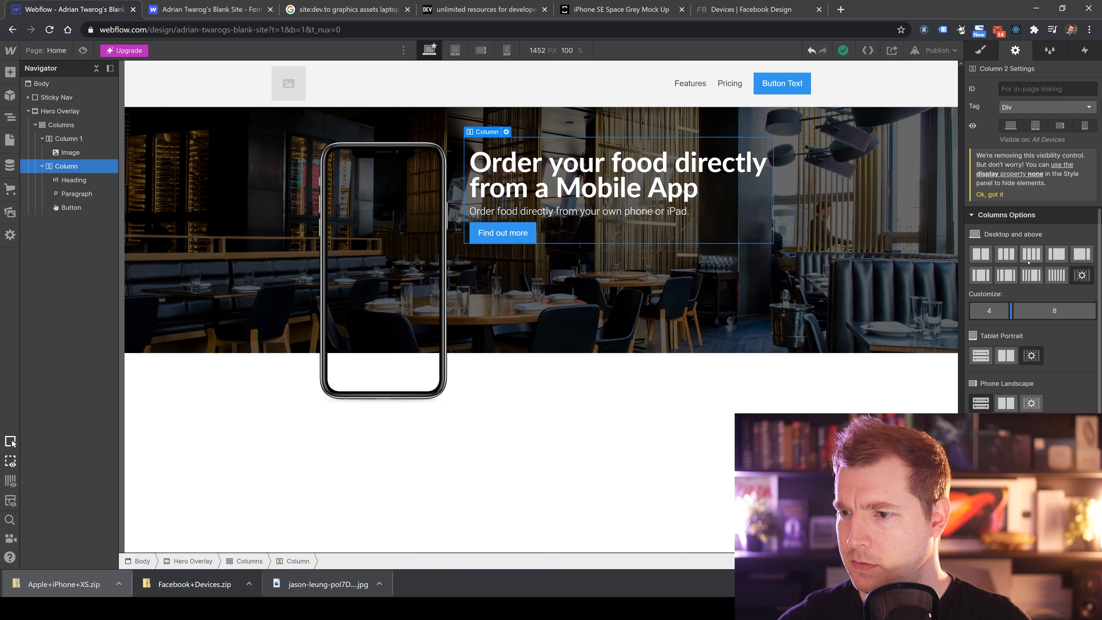
scroll(1030, 329, "down", 1)
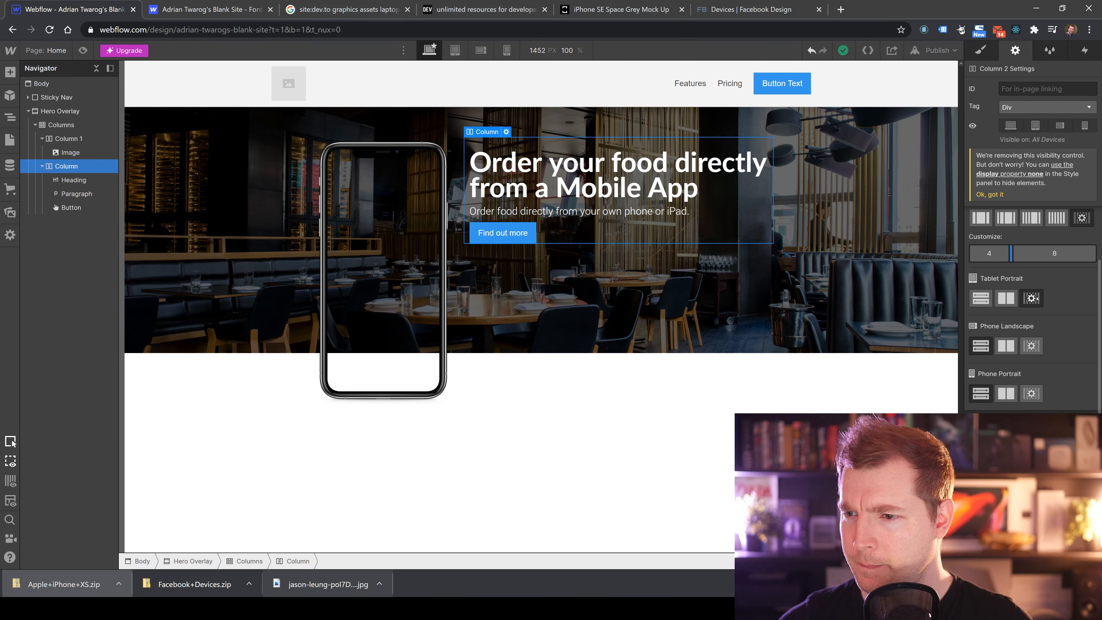
scroll(1033, 300, "up", 1)
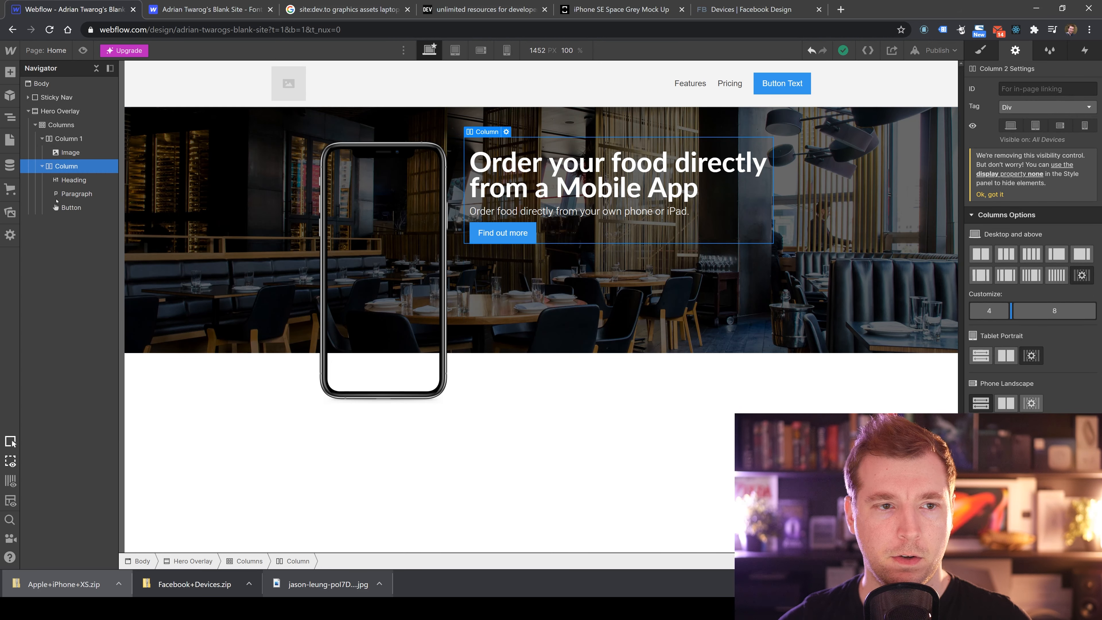
Select the Columns element and set its flex child alignment to center.
left_click(60, 124)
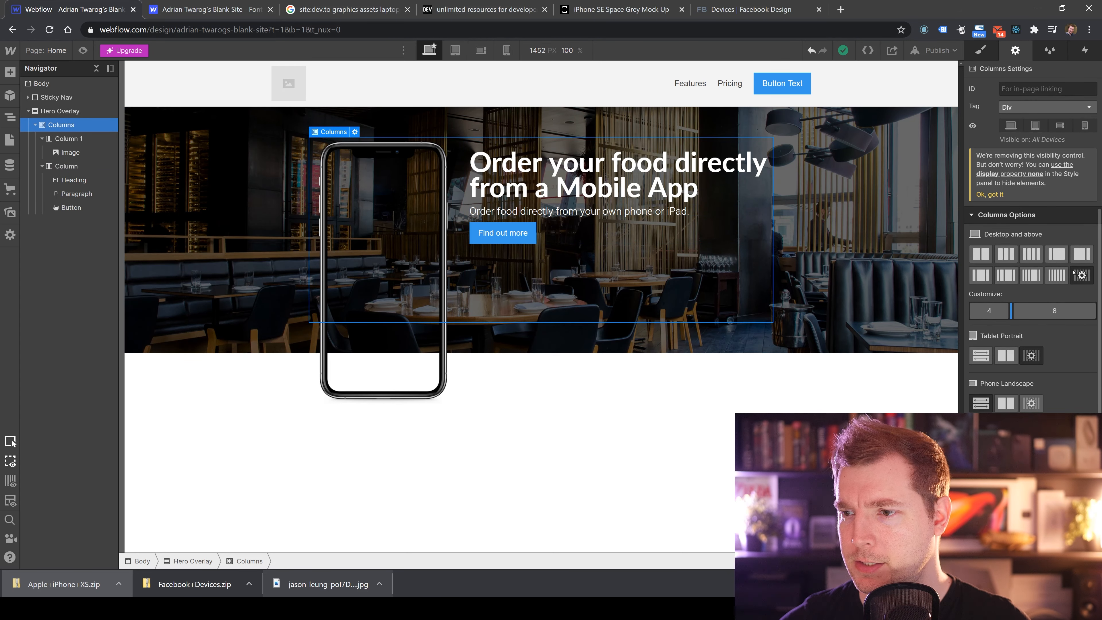
left_click(980, 50)
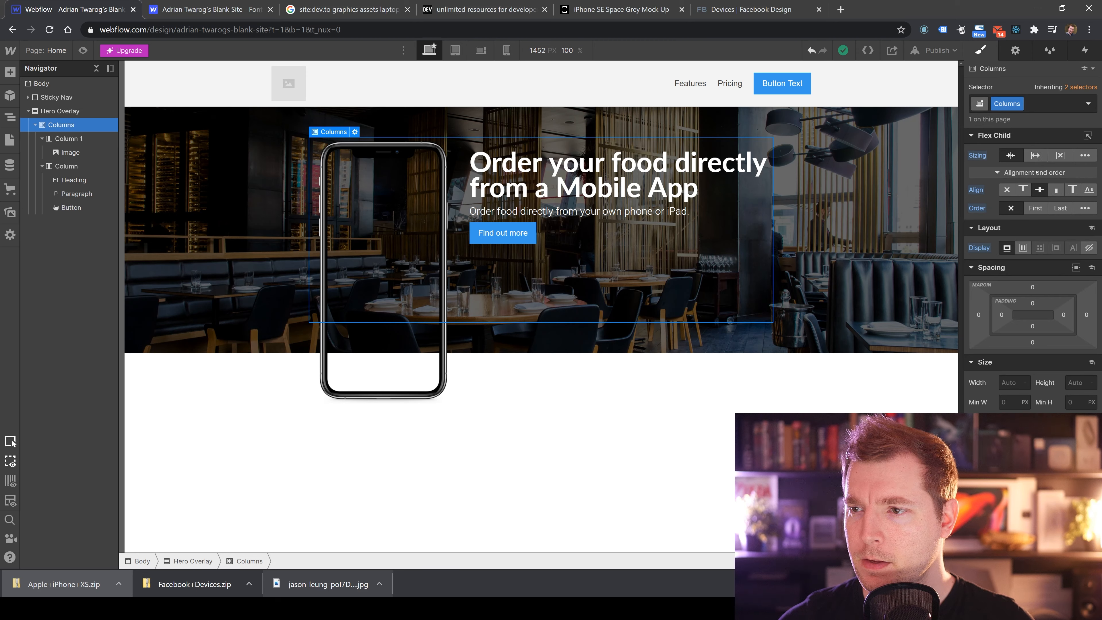
left_click(1026, 190)
left_click(1004, 191)
left_click(1025, 191)
left_click(1042, 191)
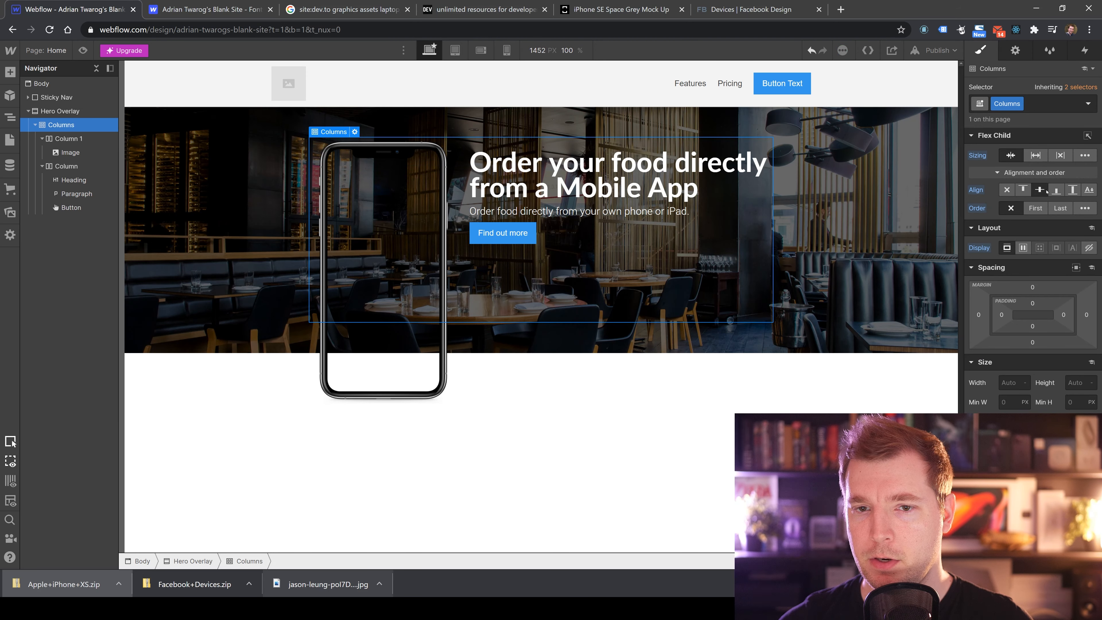
left_click(1056, 191)
left_click(1039, 191)
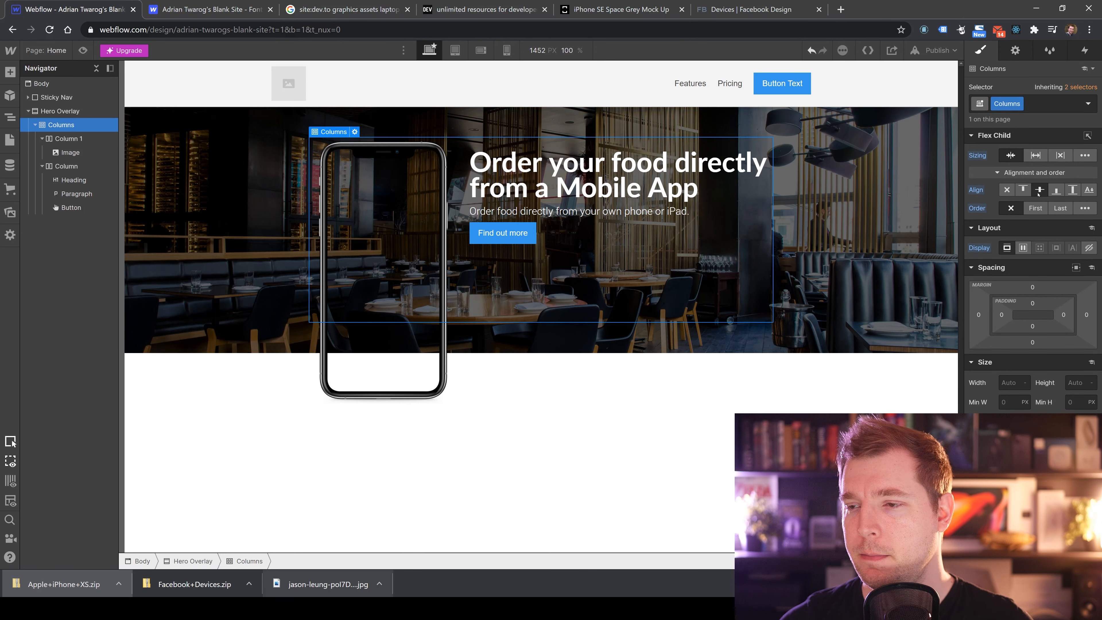
left_click(1023, 192)
left_click(1007, 191)
left_click(1024, 192)
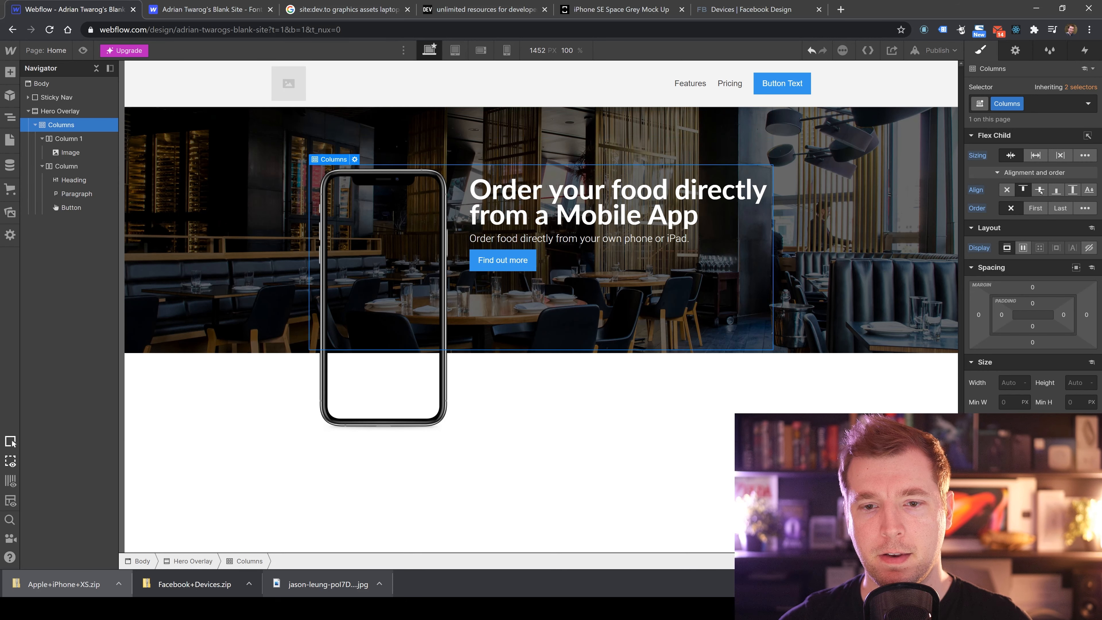
left_click(1040, 192)
left_click(1024, 191)
left_click(1007, 191)
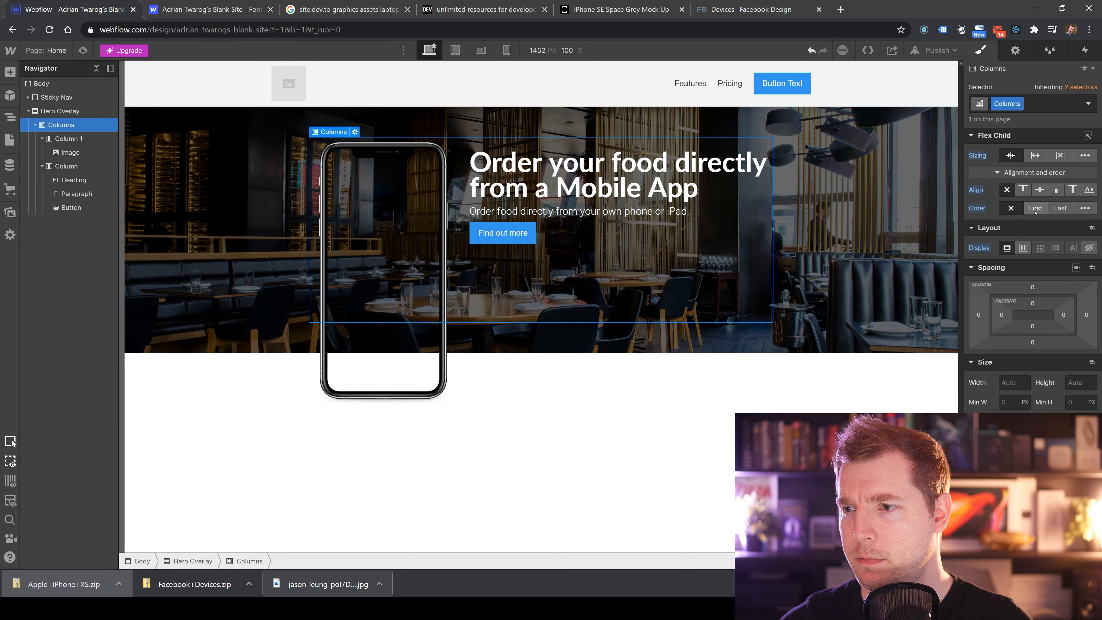
left_click(1031, 157)
left_click(1011, 157)
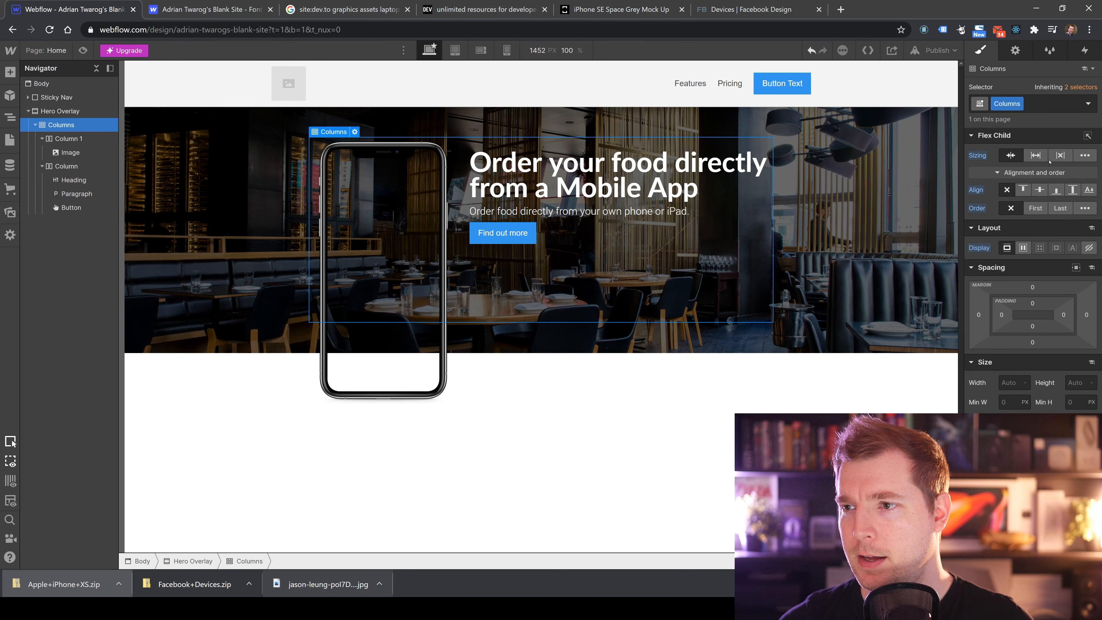
left_click(1023, 191)
left_click(1042, 191)
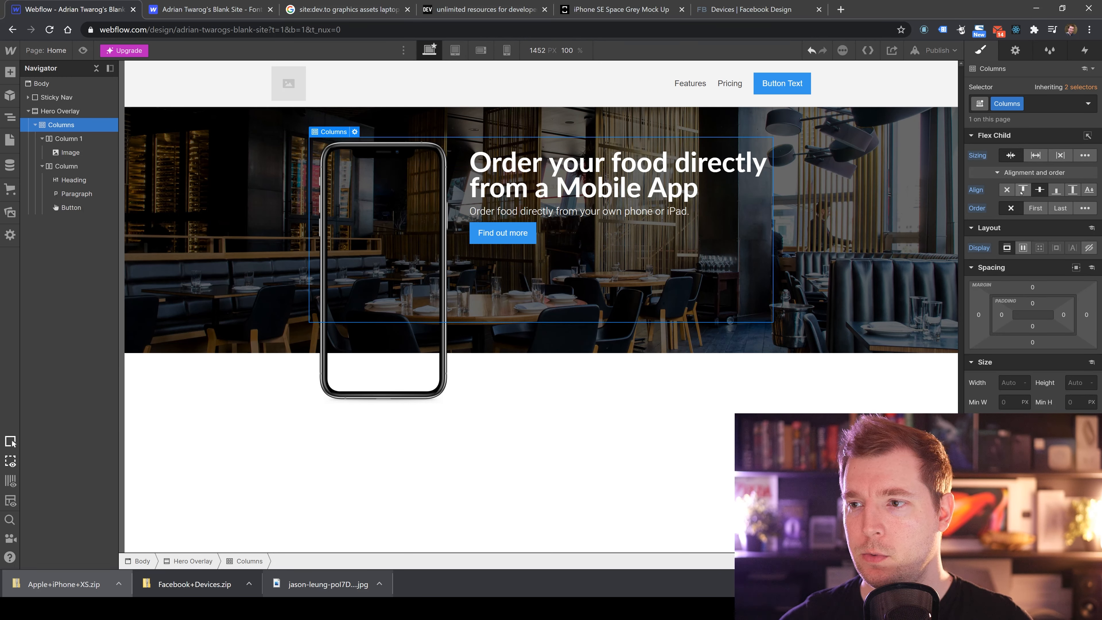
left_click(1039, 191)
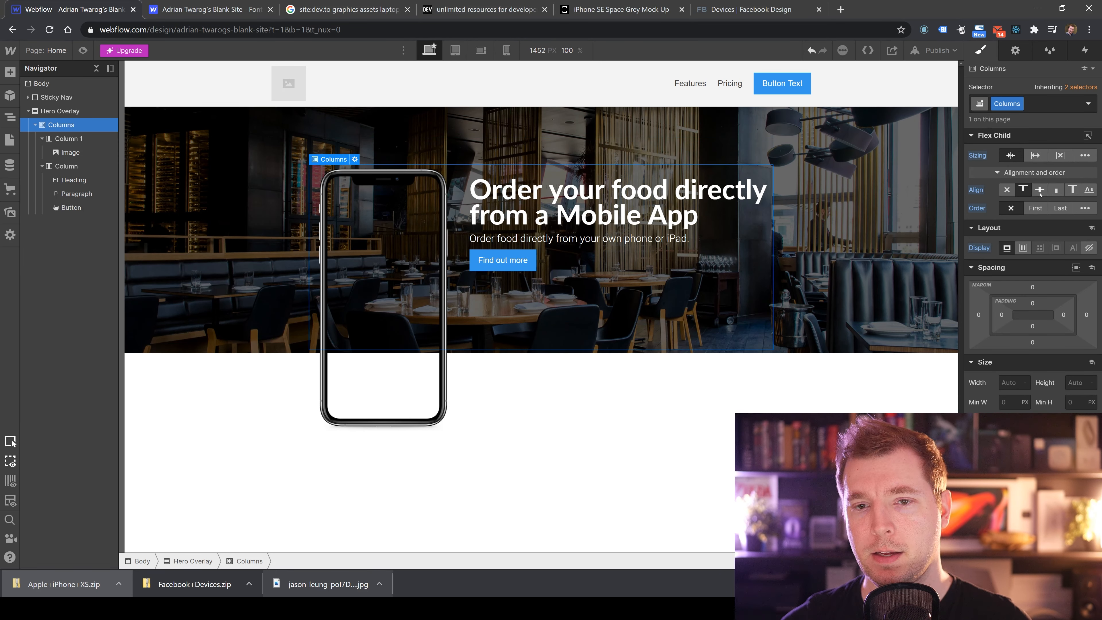
left_click(729, 418)
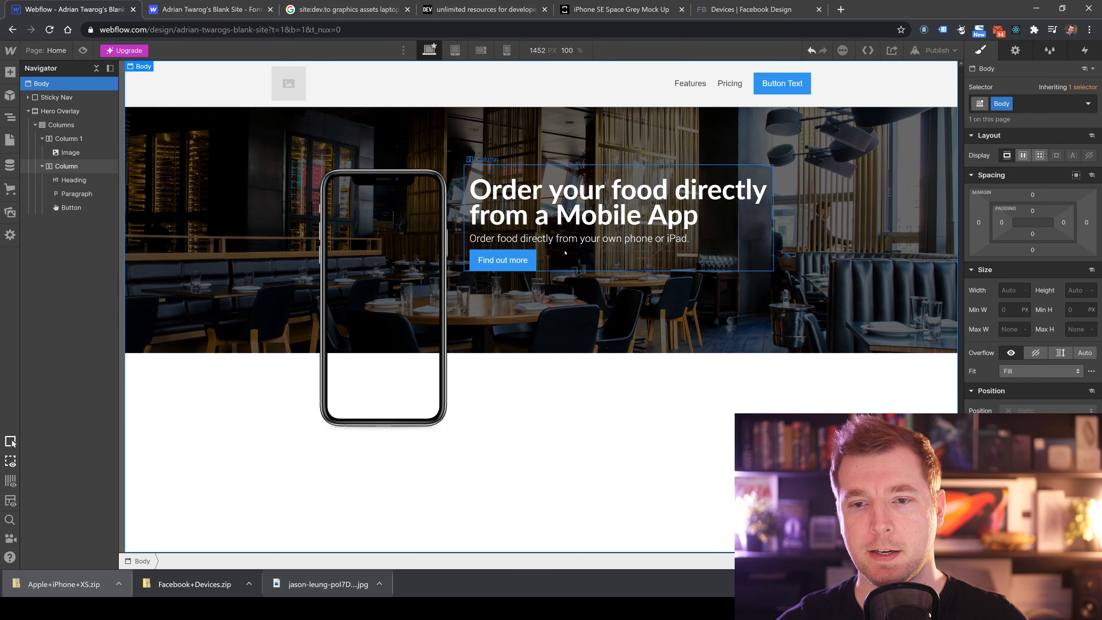
left_click(865, 237)
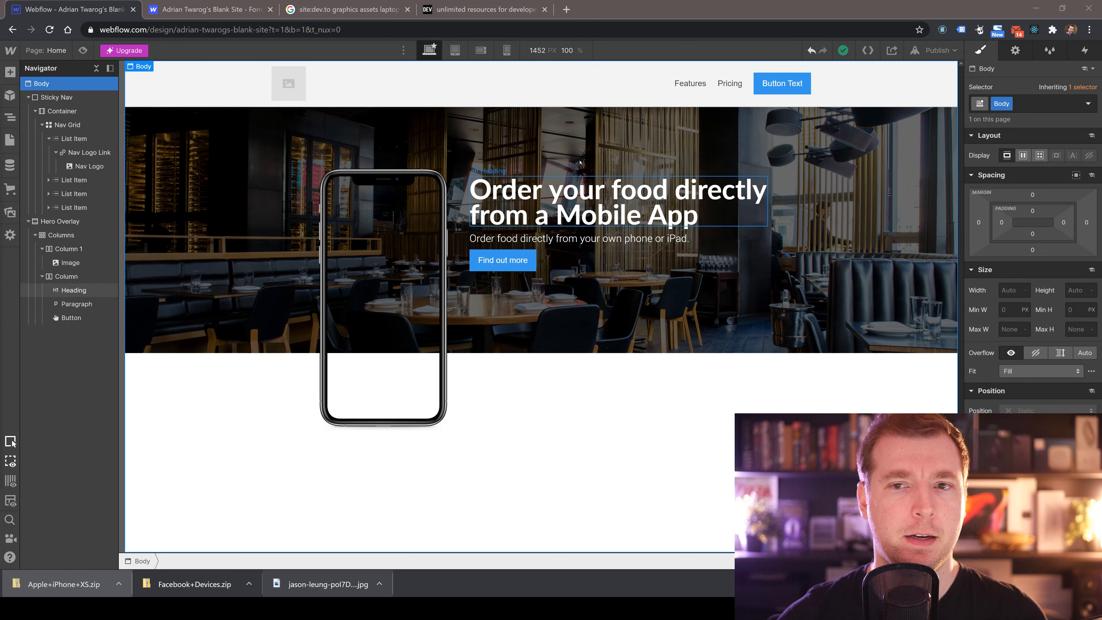
left_click(28, 97)
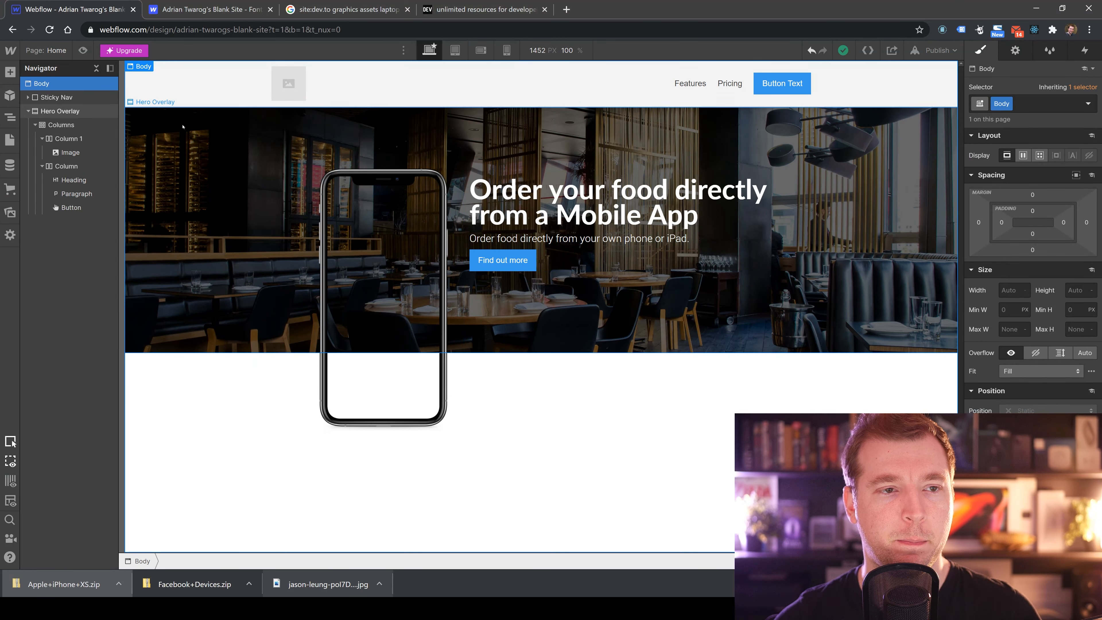
Add a prebuilt Cards Section layout below the hero.
left_click(11, 72)
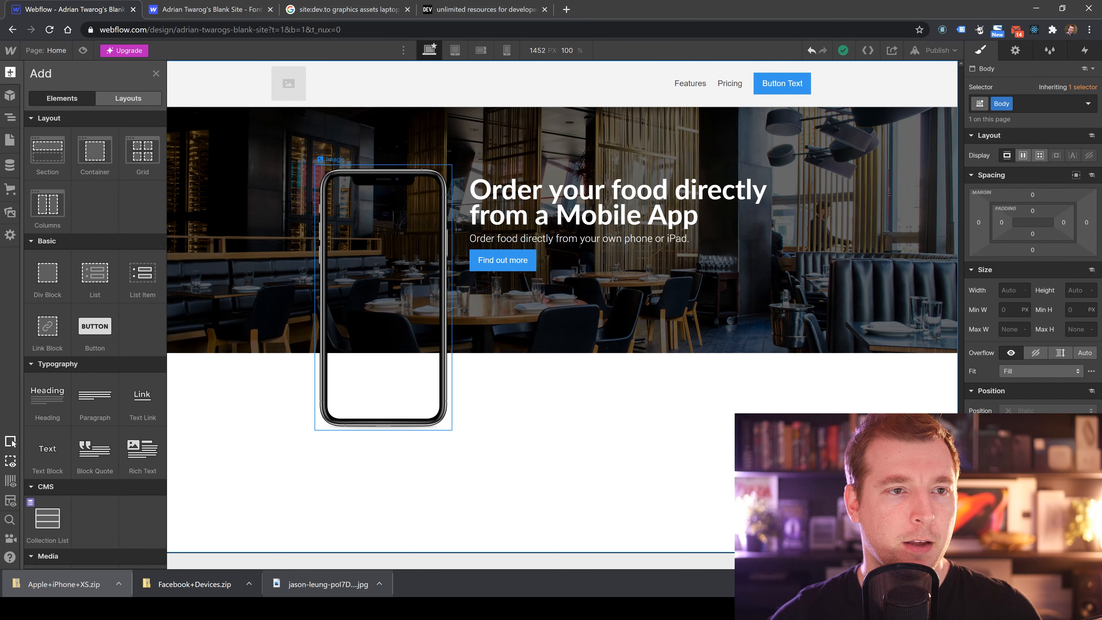
left_click(128, 98)
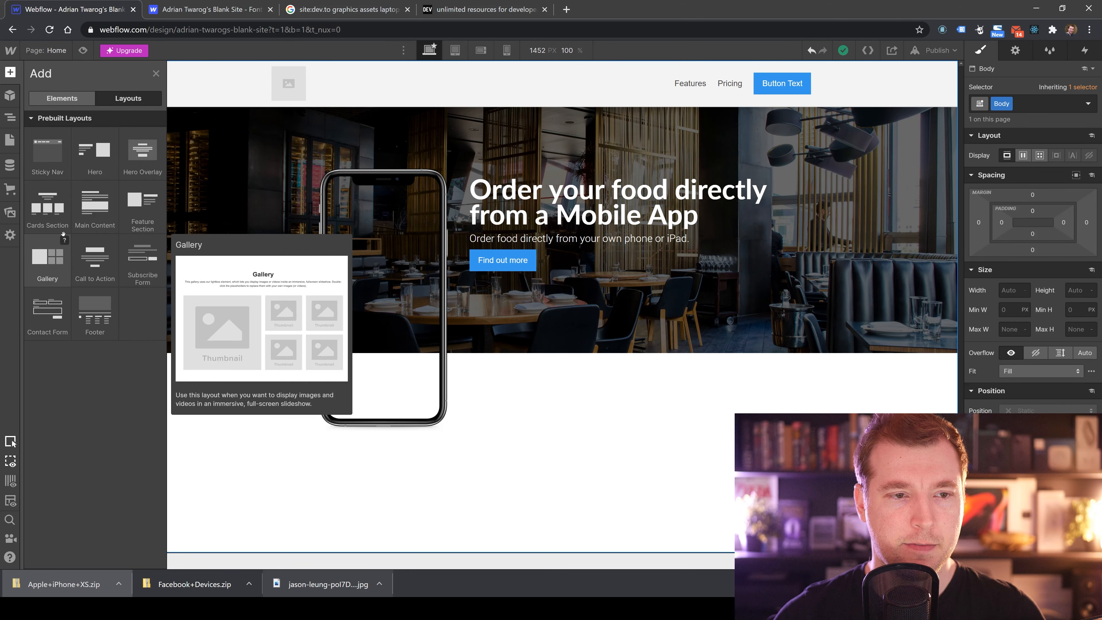
left_click_drag(47, 207, 561, 388)
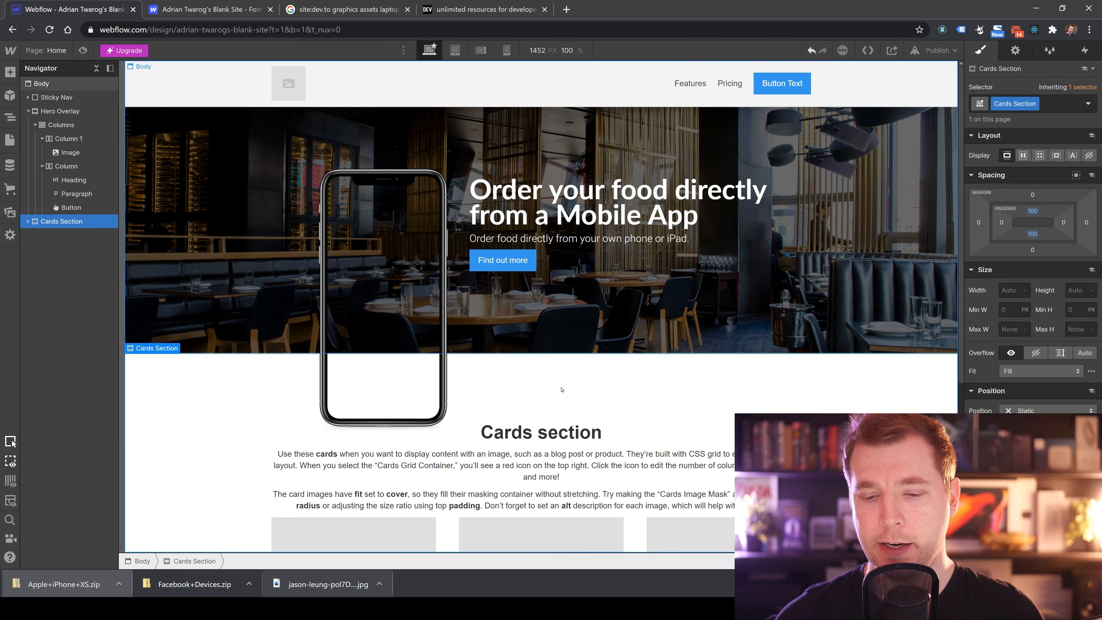
Change the Cards section heading to "What is Order App?".
scroll(561, 388, "down", 5)
scroll(561, 388, "up", 5)
scroll(548, 367, "down", 5)
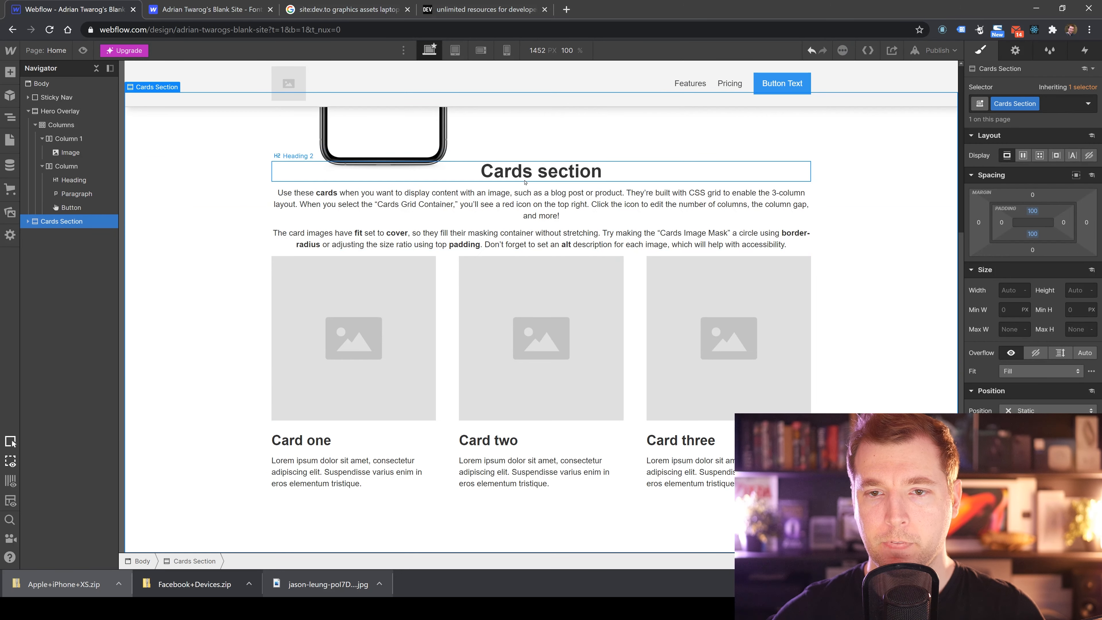
double_click(585, 173)
scroll(591, 386, "up", 6)
left_click_drag(590, 434, 477, 434)
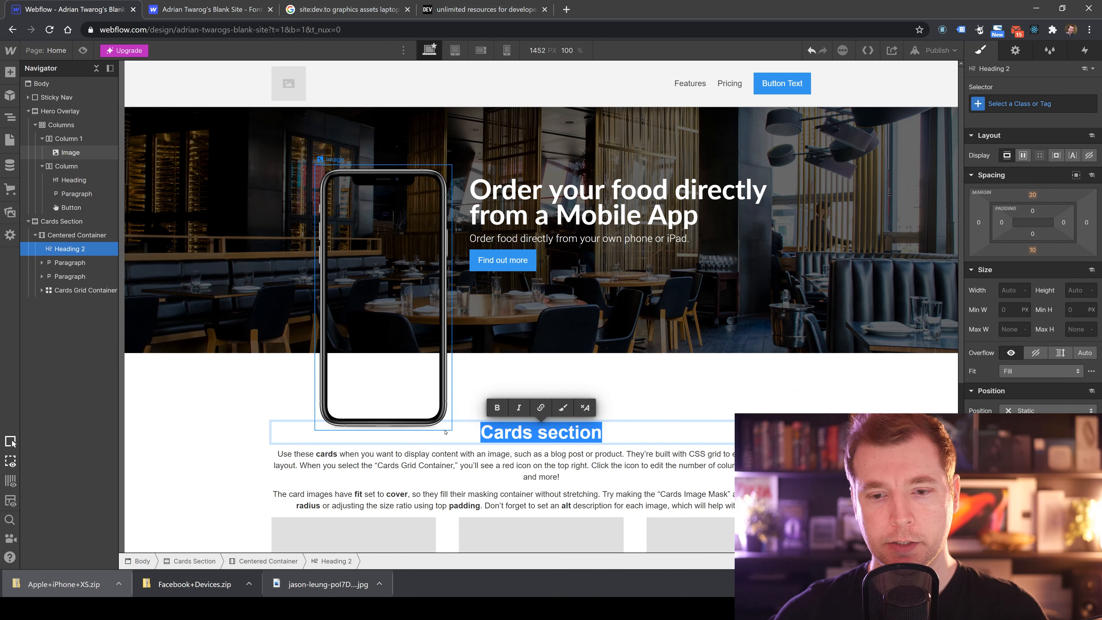
type("What is ORd")
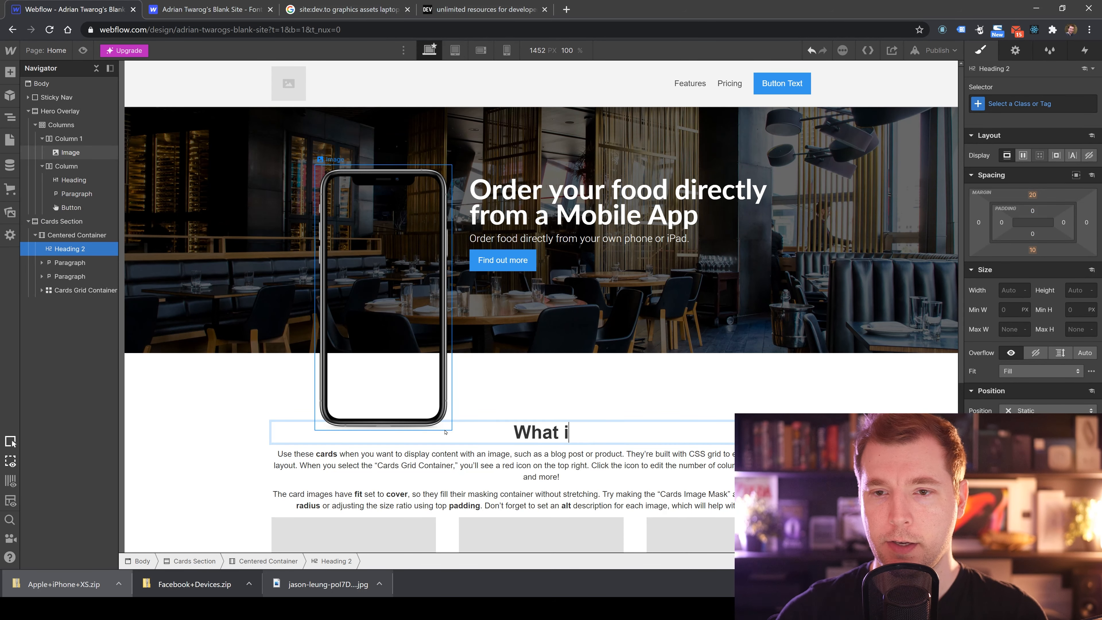
type("rA")
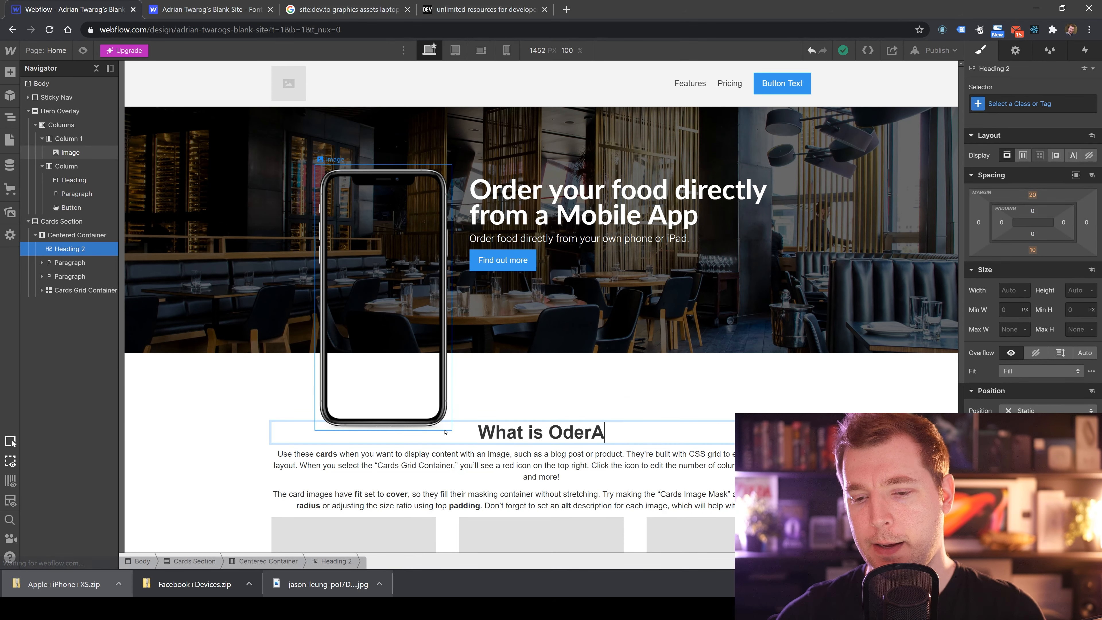
key("BackSpace")
key("BackSpace")
key("BackSpace")
key("BackSpace")
type("rder APp")
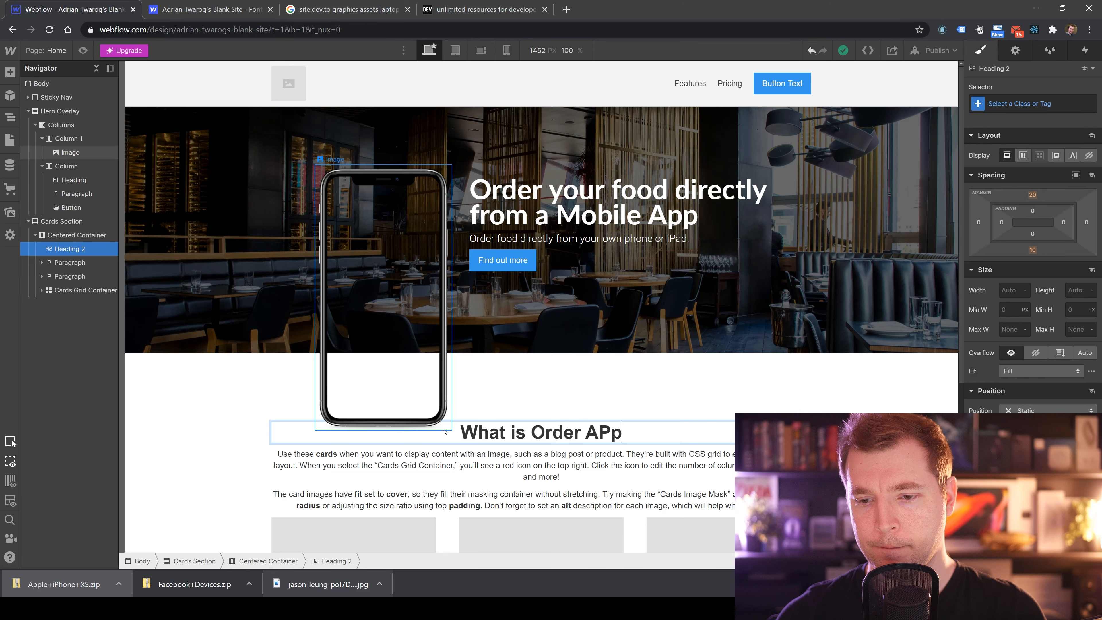
key("BackSpace")
key("BackSpace")
type("pp?")
scroll(461, 407, "down", 5)
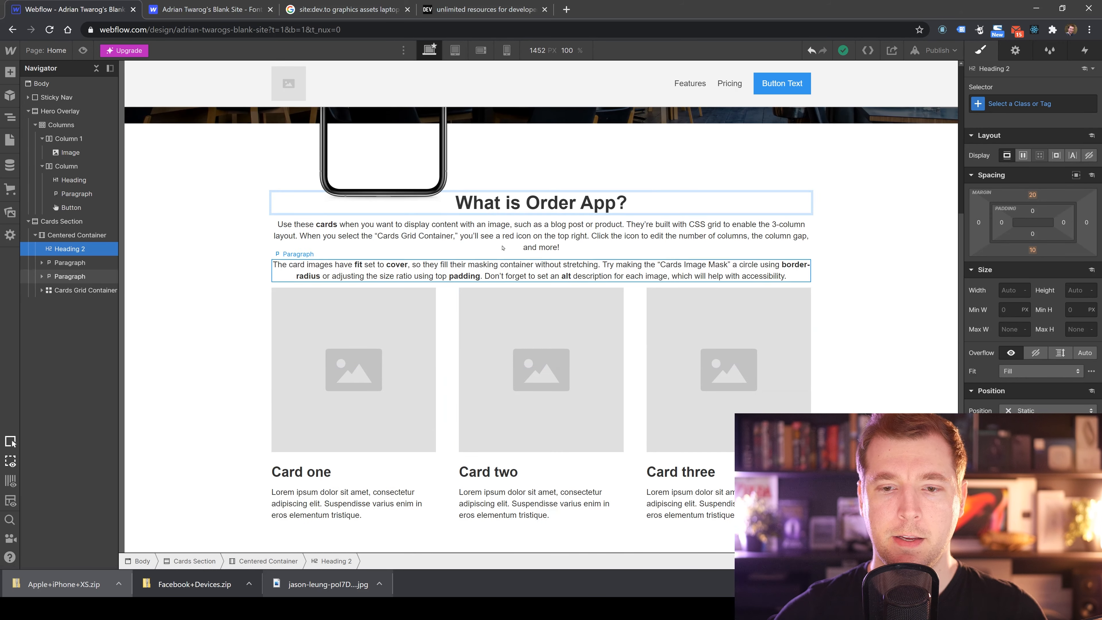
Select the Cards Section and set its background color to a pale cream #ffffef.
left_click(499, 220)
scroll(477, 347, "up", 5)
scroll(651, 343, "down", 5)
left_click(822, 352)
scroll(822, 355, "up", 1)
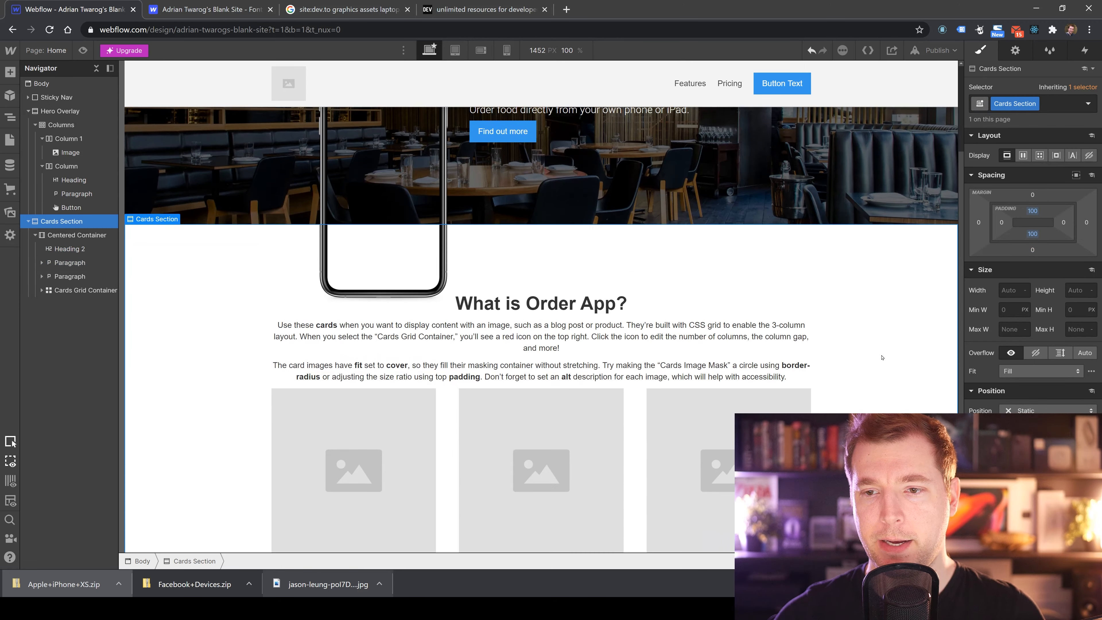
scroll(827, 365, "down", 2)
scroll(218, 280, "up", 3)
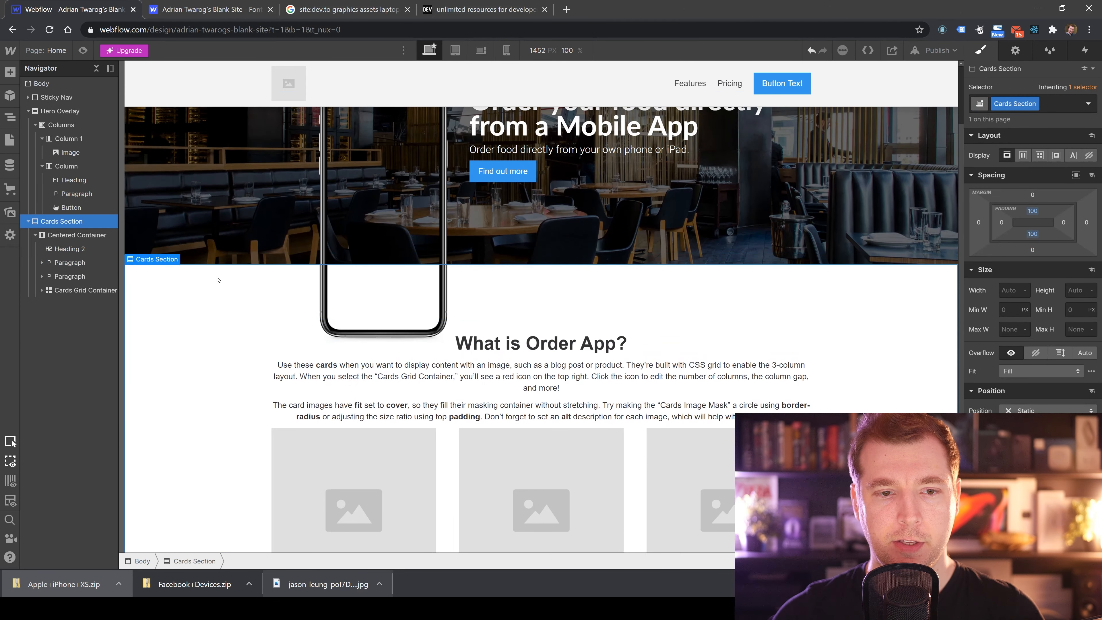
scroll(660, 307, "down", 3)
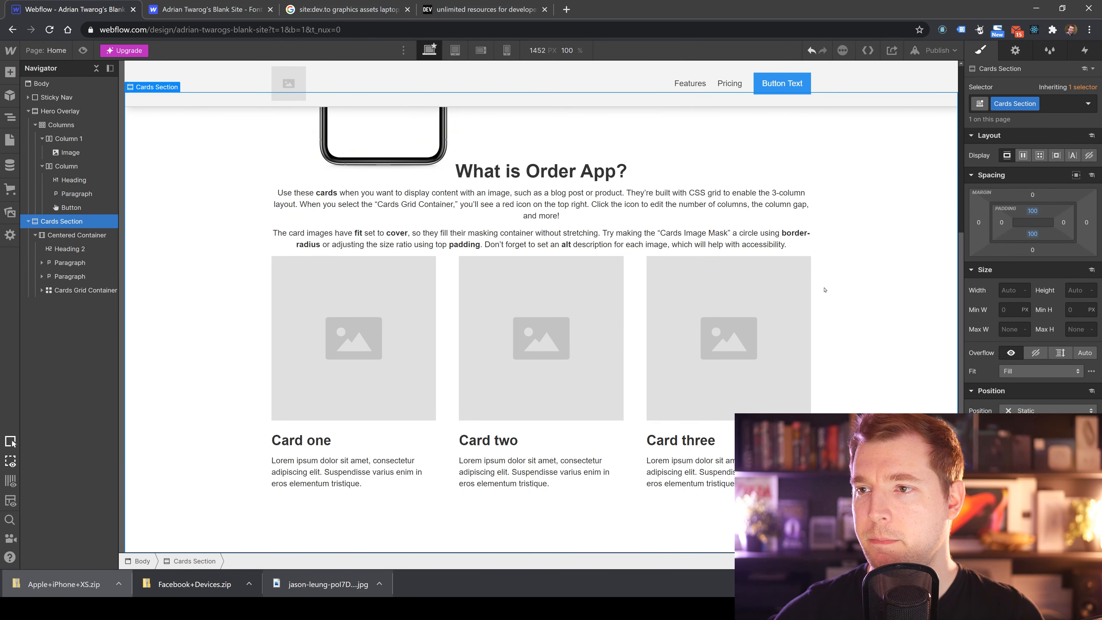
scroll(800, 279, "up", 4)
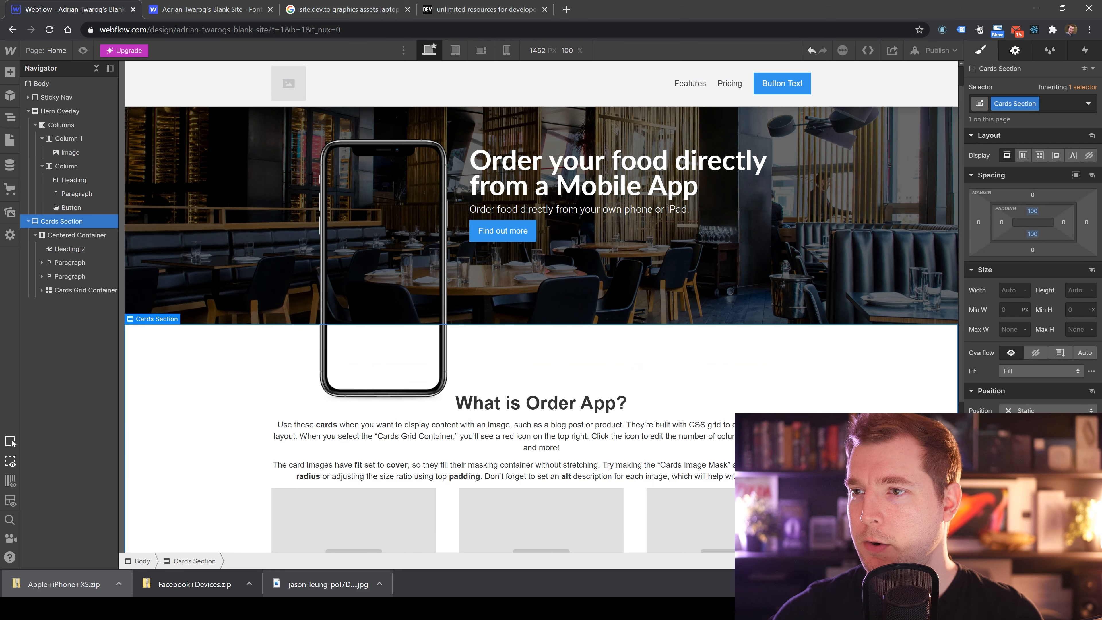
scroll(992, 356, "down", 10)
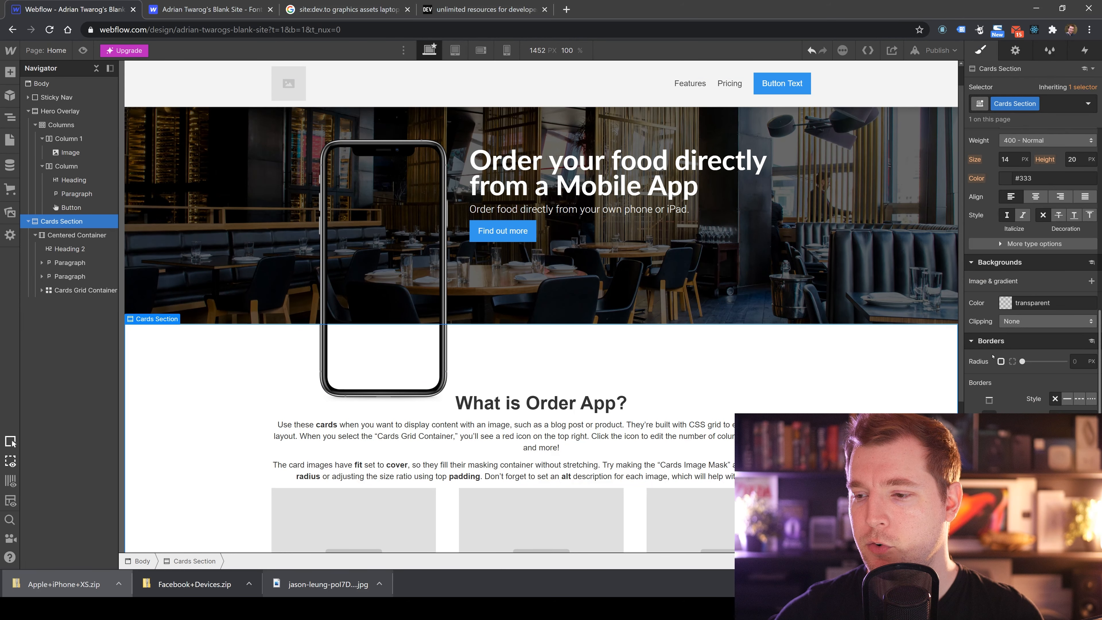
left_click(1006, 301)
left_click_drag(980, 346, 975, 324)
left_click_drag(1008, 409, 1017, 411)
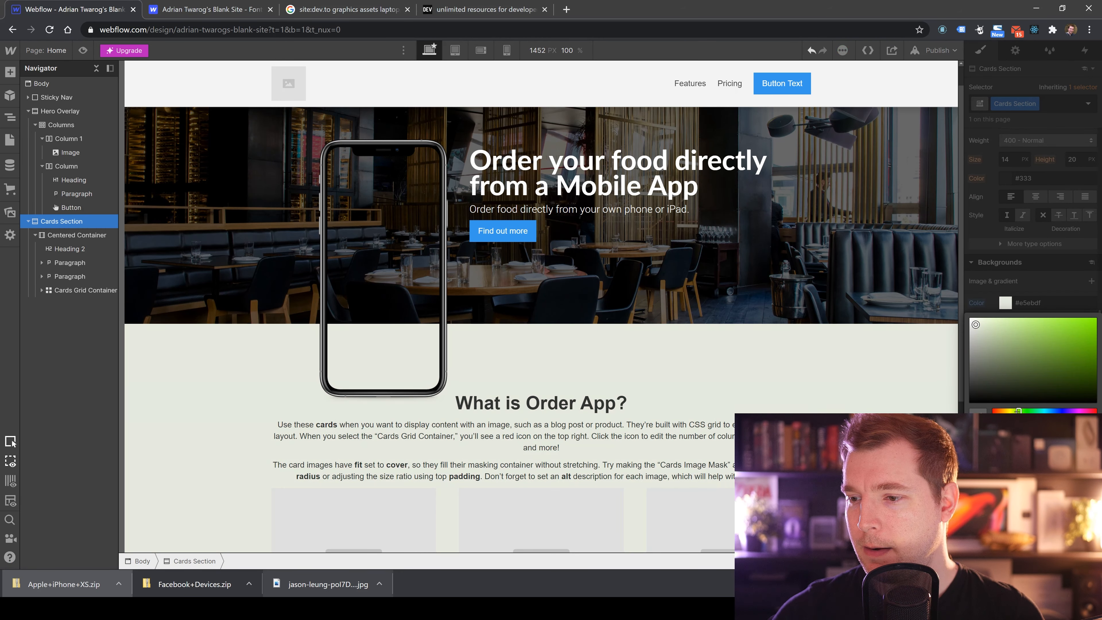
left_click_drag(975, 324, 977, 318)
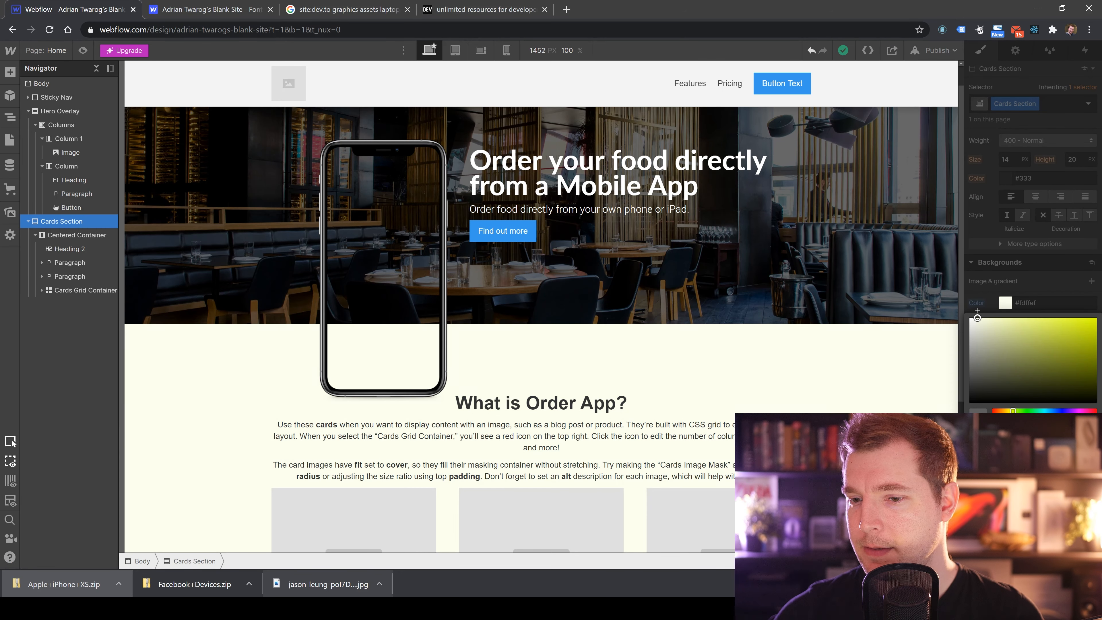
left_click_drag(1012, 411, 1011, 410)
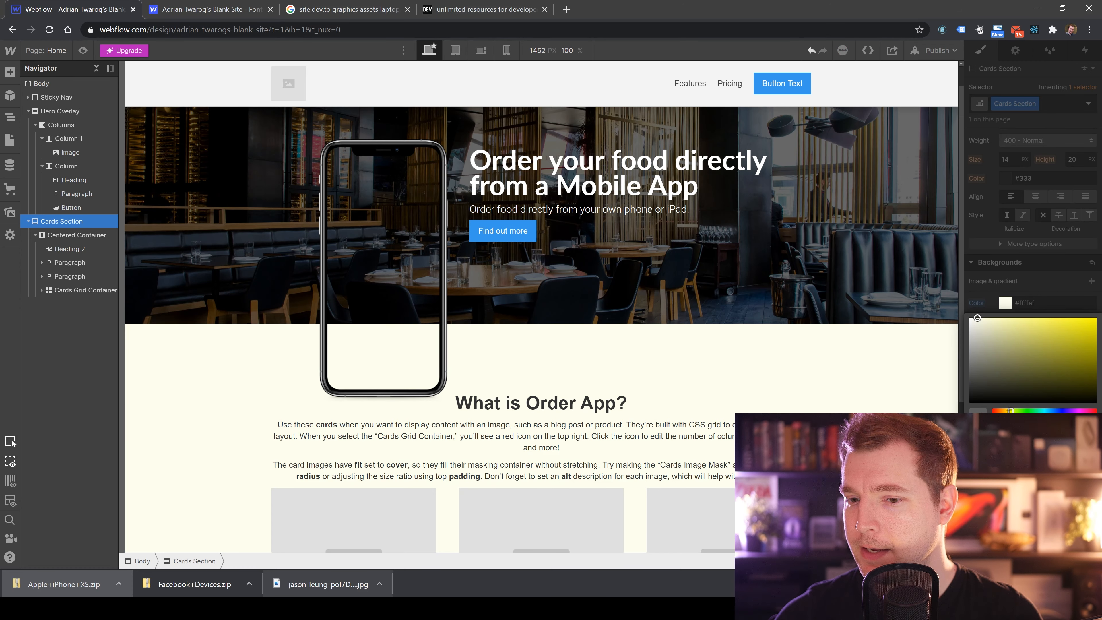
scroll(868, 349, "down", 5)
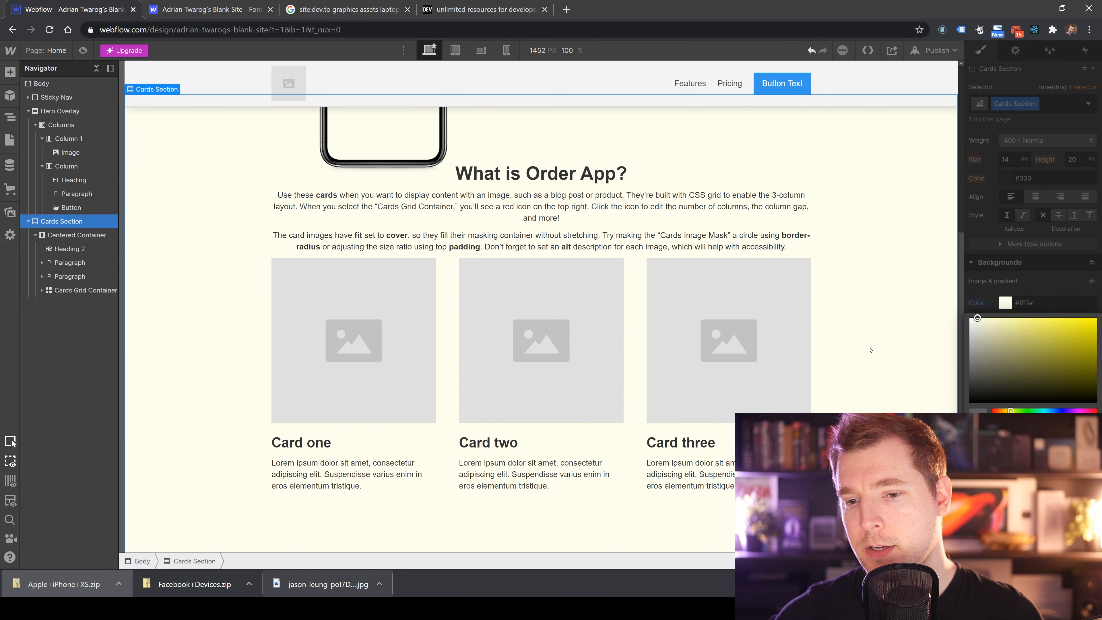
left_click(699, 299)
scroll(855, 263, "up", 3)
left_click(856, 263)
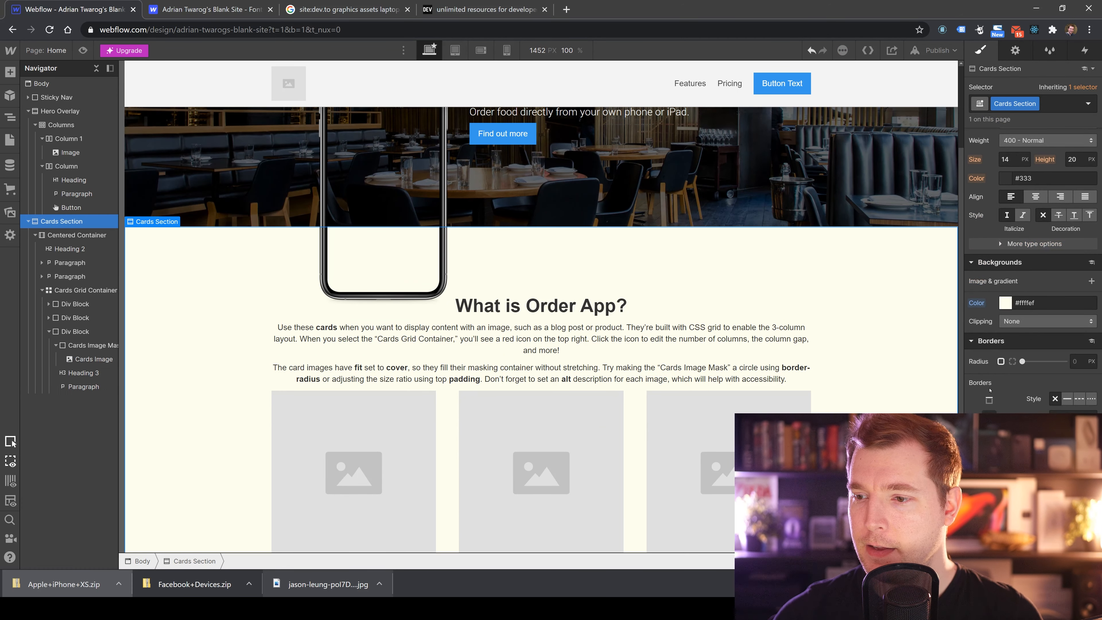
left_click(1002, 302)
left_click(984, 293)
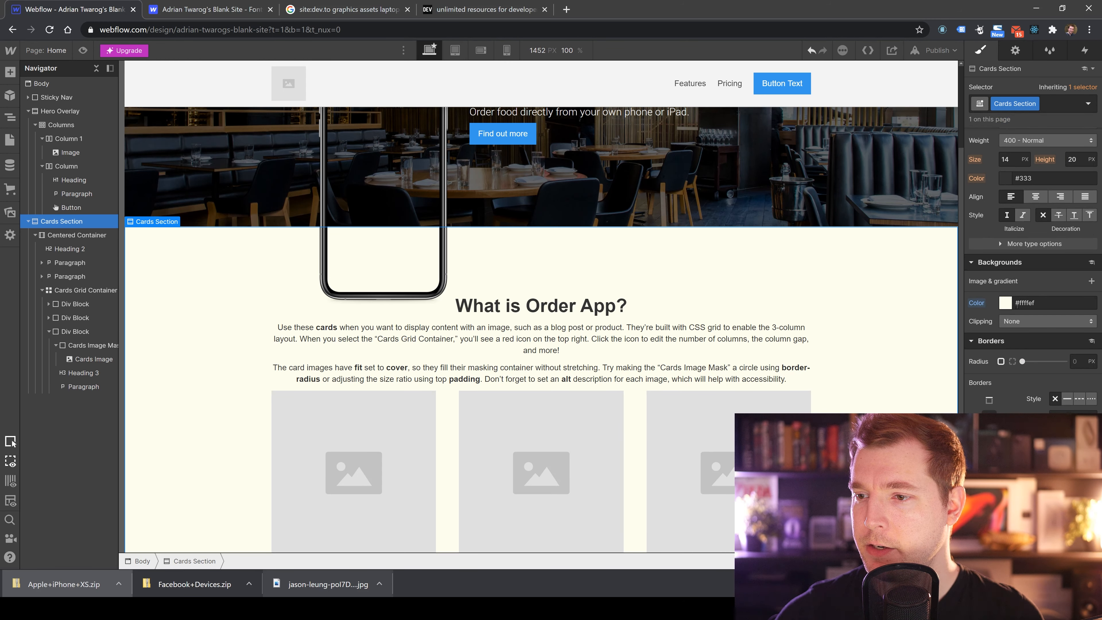
left_click(976, 302)
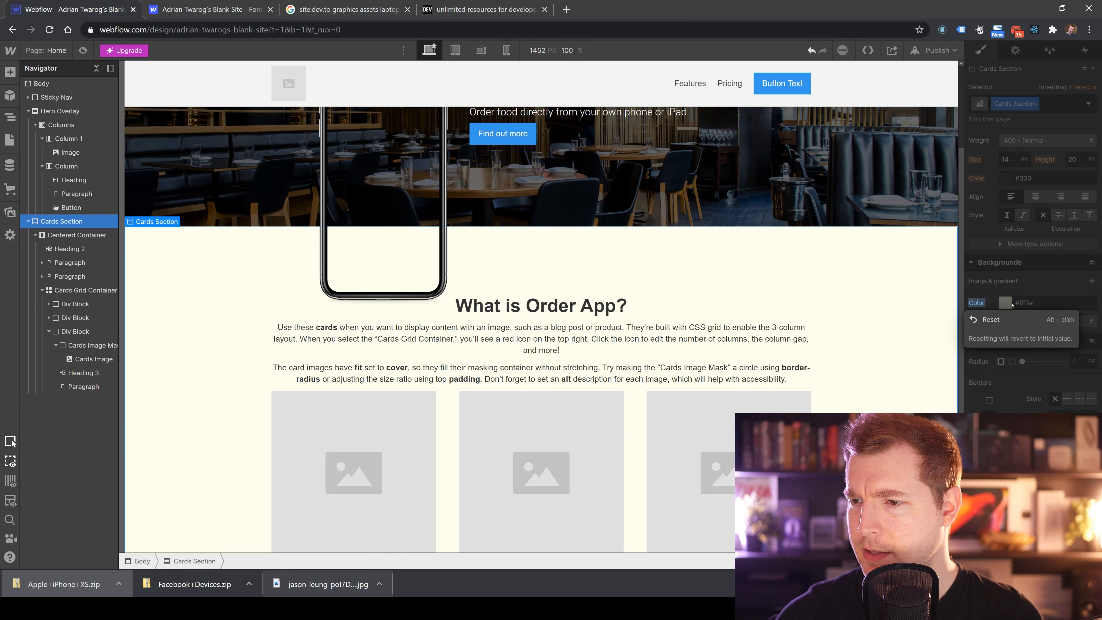
left_click(1032, 297)
left_click(1004, 302)
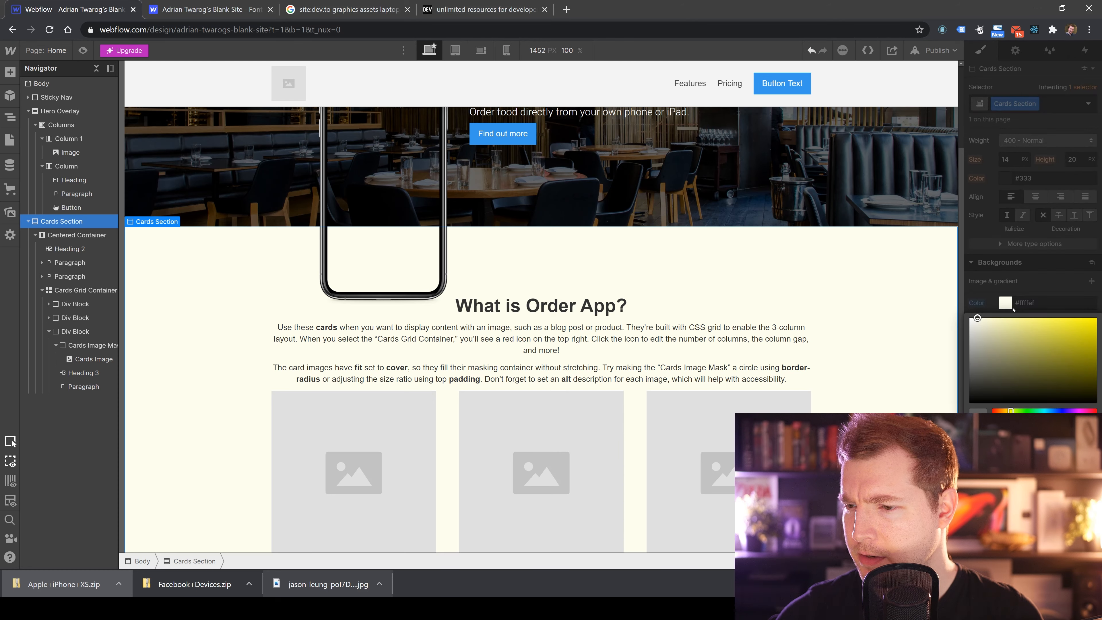
left_click(1038, 303)
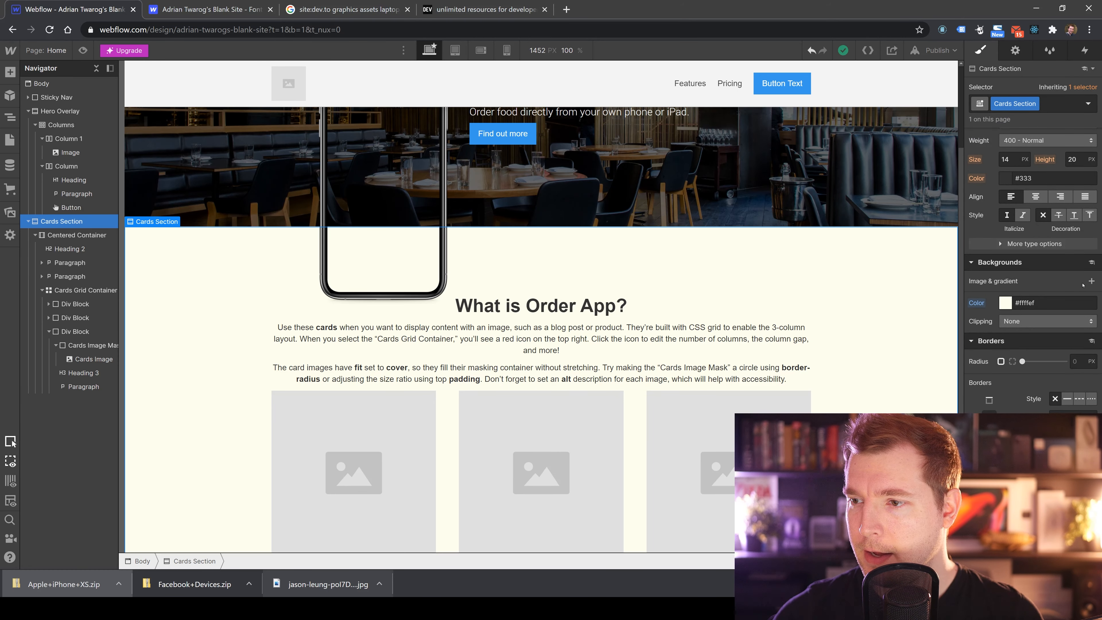
Add a linear gradient to the Cards Section background and set its first color stop to dark green.
left_click(1090, 281)
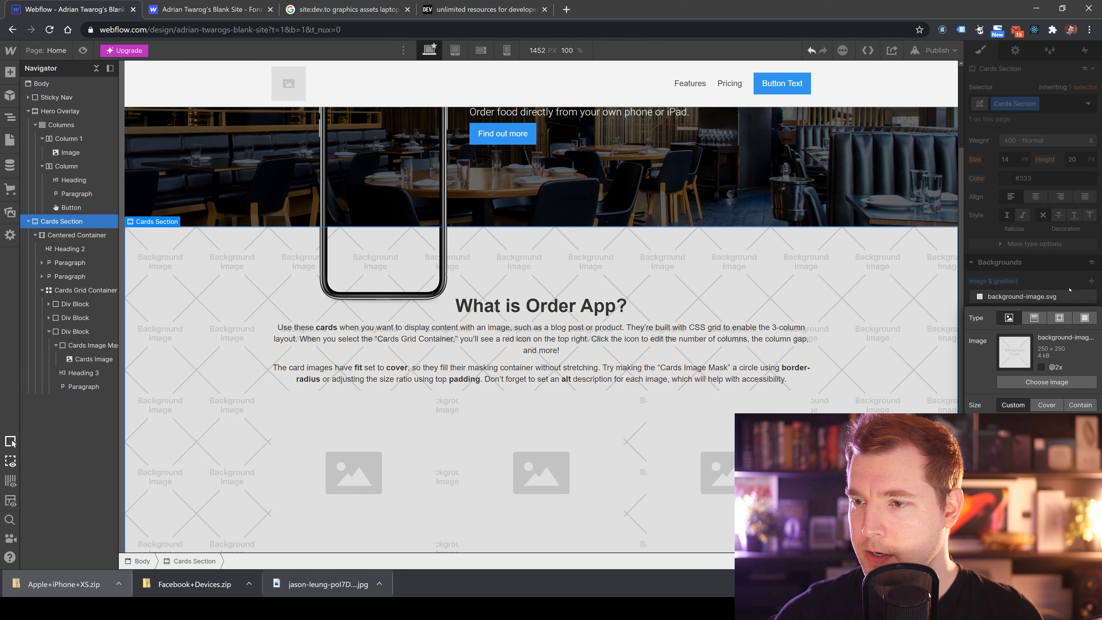
left_click(1034, 318)
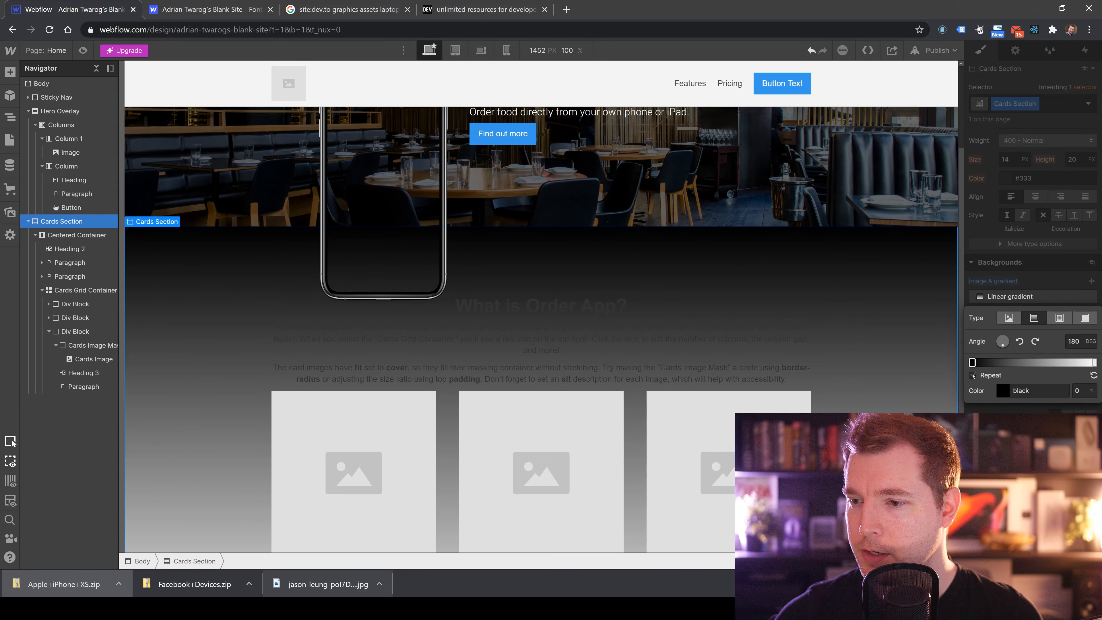
left_click(1002, 390)
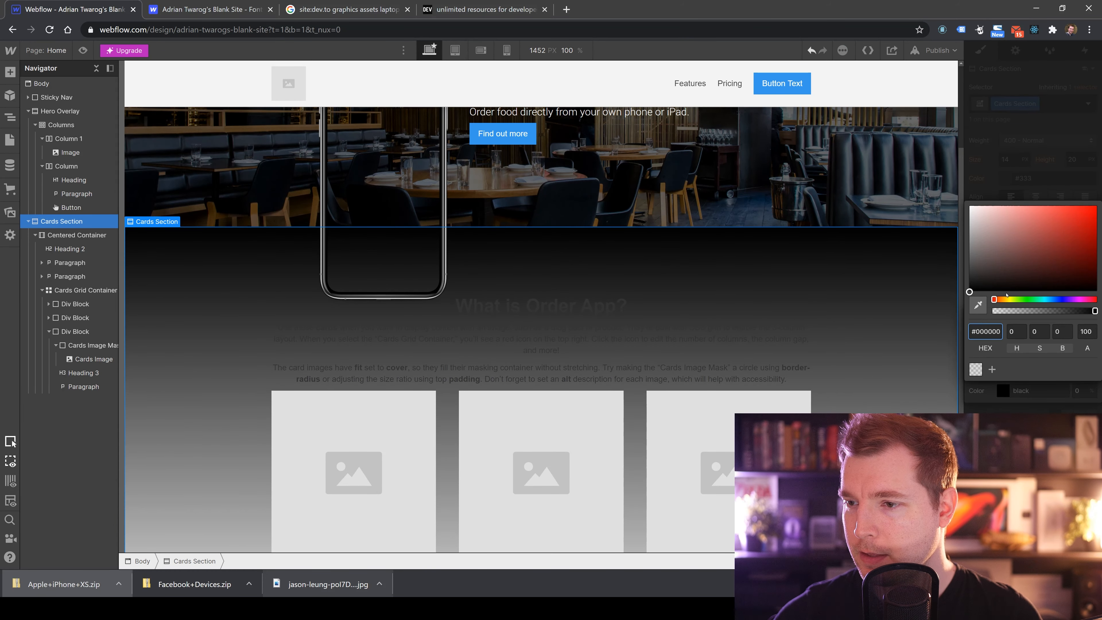
left_click_drag(1007, 299, 1019, 299)
left_click_drag(1040, 243, 1096, 268)
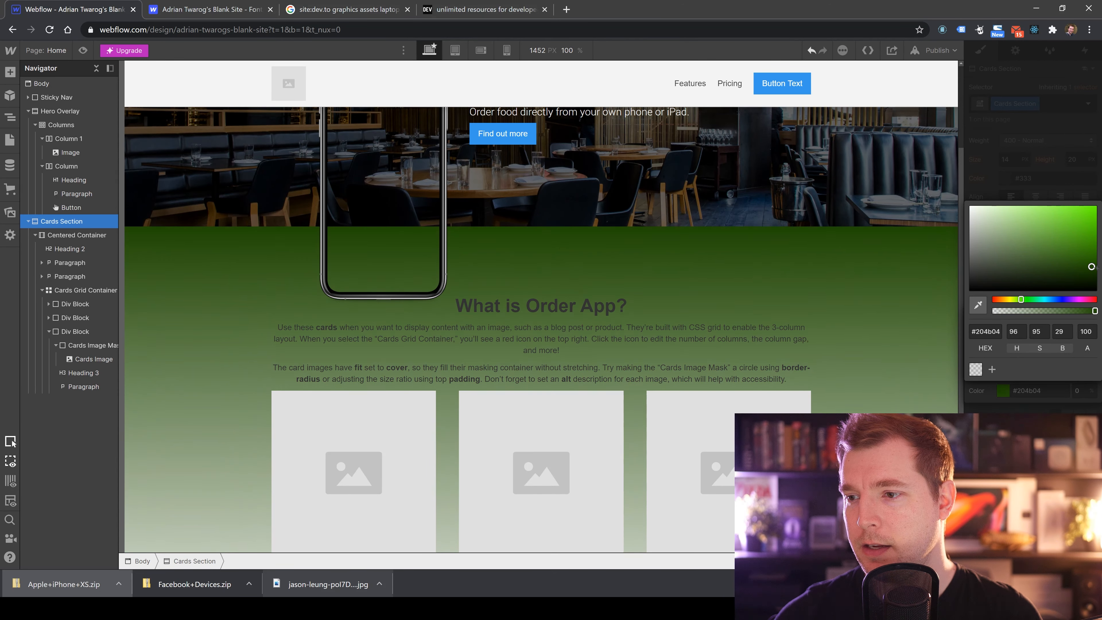
left_click_drag(1020, 300, 1024, 300)
left_click(1026, 184)
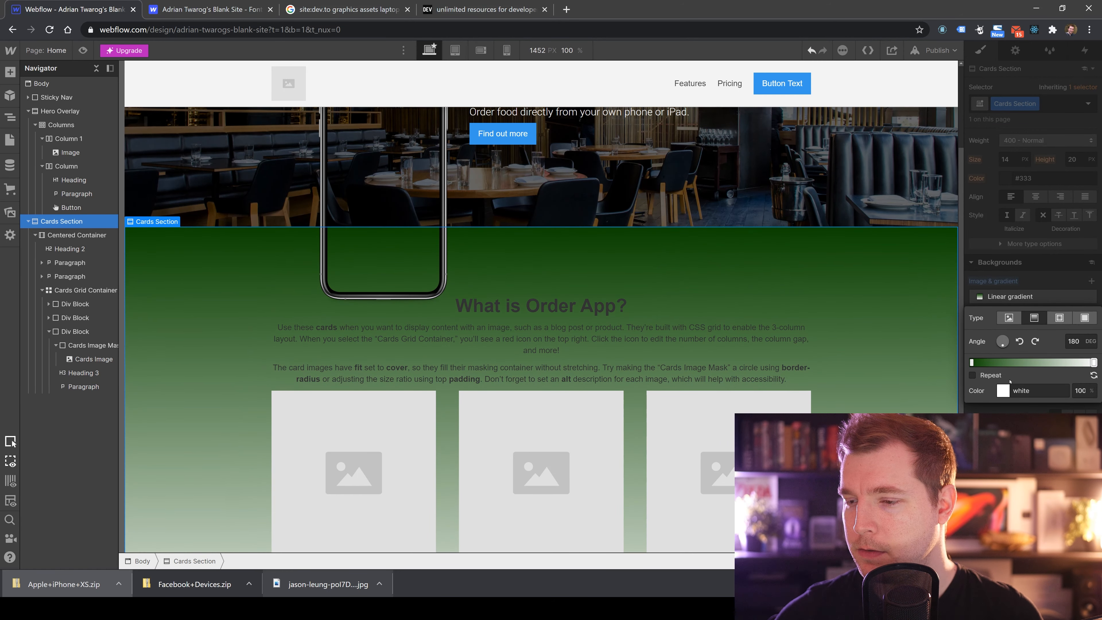
Set the other gradient stop to white and move it to the start of the gradient.
left_click(1093, 362)
left_click_drag(1007, 299, 1011, 300)
left_click_drag(1015, 260, 969, 205)
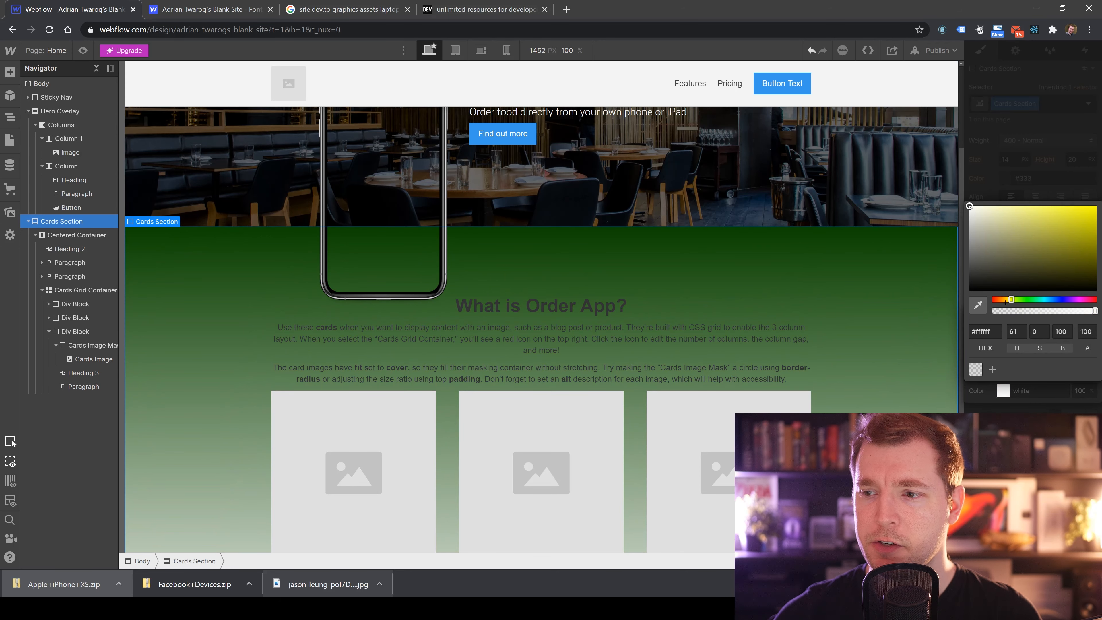
left_click(1024, 184)
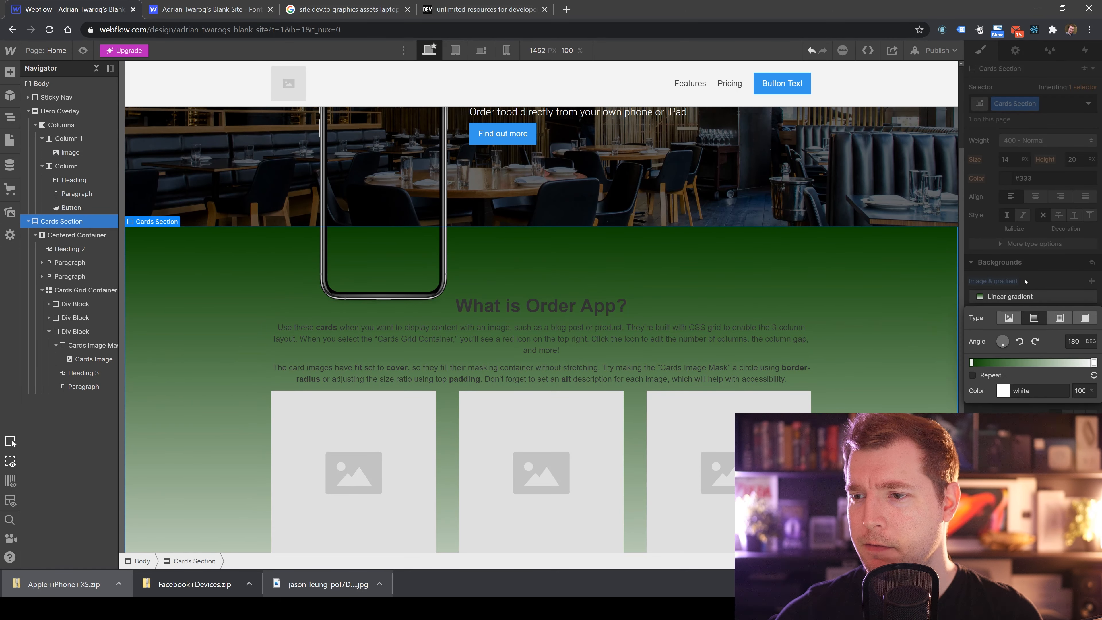
mouse_move(1093, 362)
left_mouse_down()
mouse_move(977, 362)
mouse_move(1093, 362)
left_mouse_up()
left_click_drag(989, 363, 971, 362)
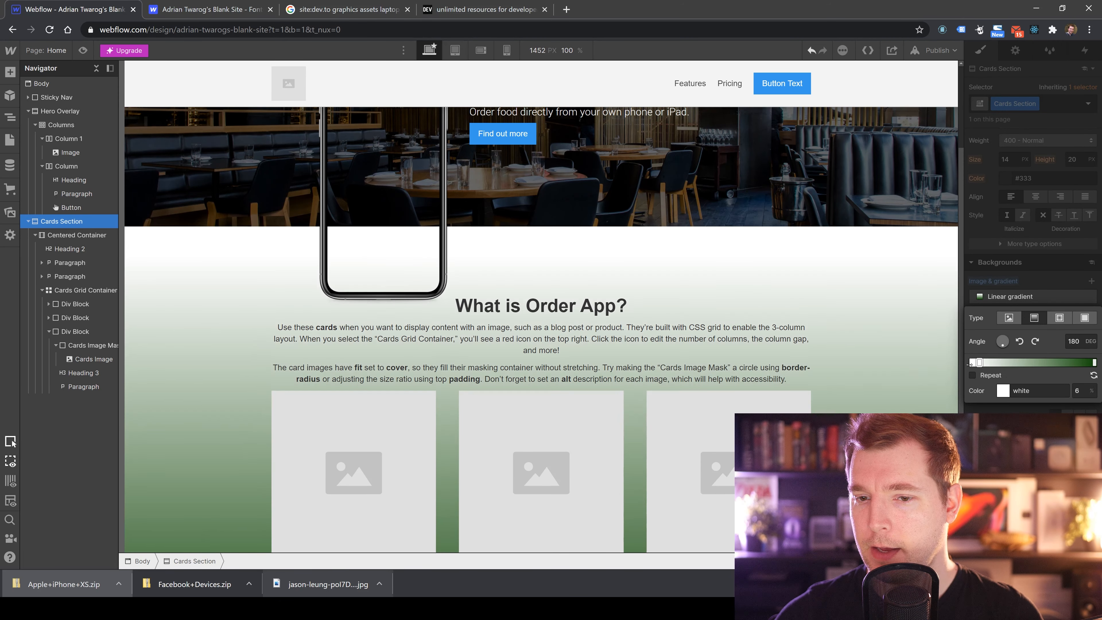
Lighten the green gradient stop to a very pale green.
left_click(1092, 362)
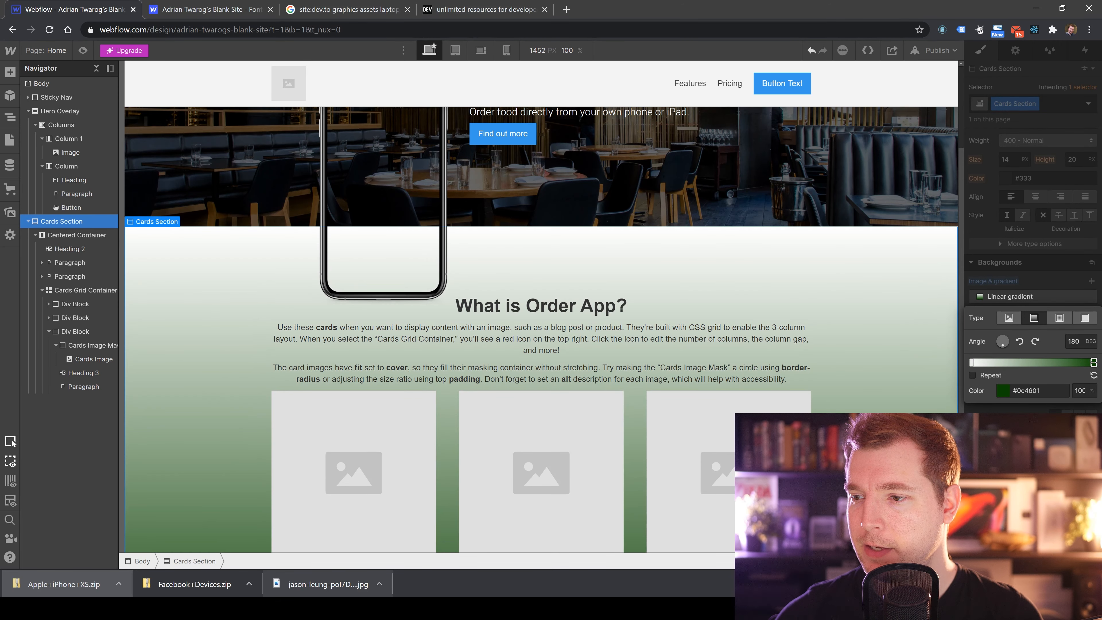
left_click(1003, 390)
left_click_drag(1000, 209, 987, 200)
left_click(915, 200)
scroll(848, 320, "down", 3)
scroll(844, 337, "up", 3)
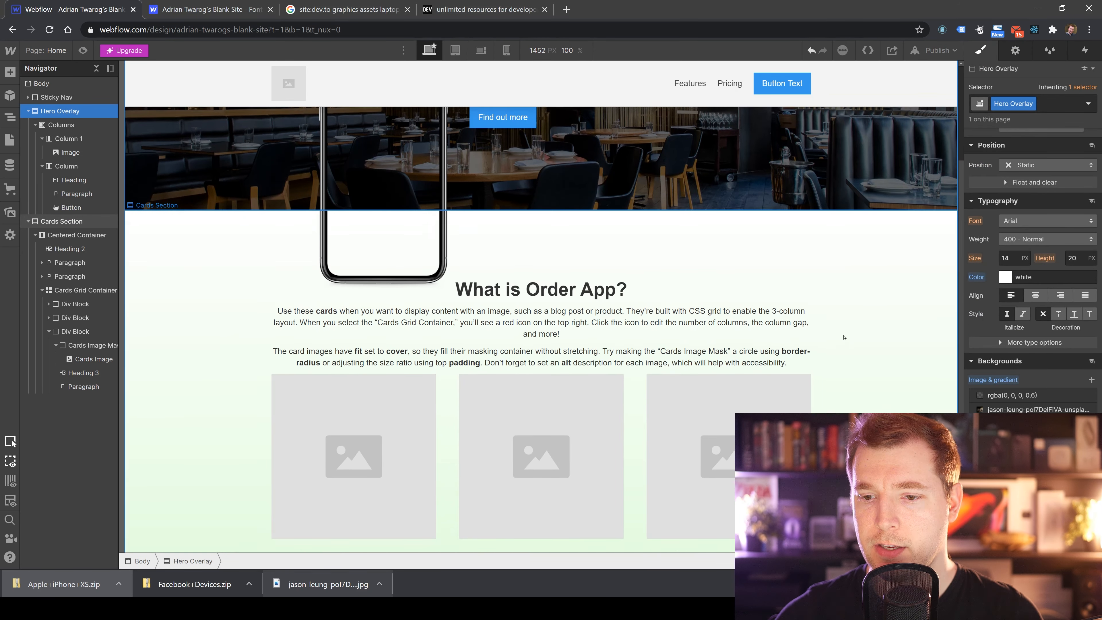
scroll(844, 337, "down", 3)
left_click(863, 336)
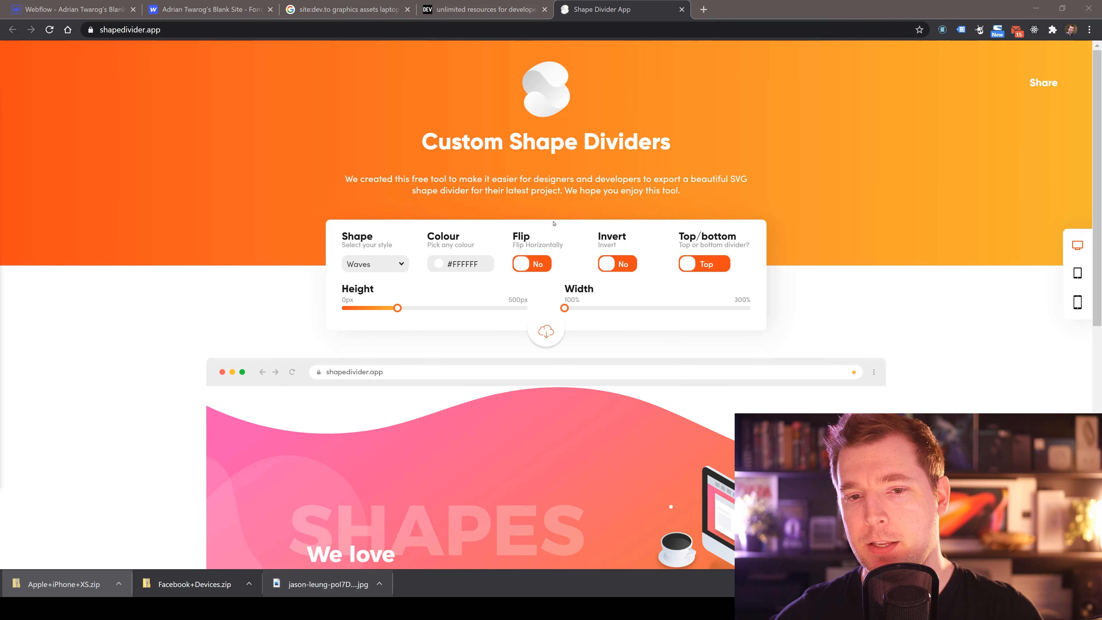
Switch to the Shape Divider App and set the divider colour to green #7ED321.
scroll(553, 223, "down", 8)
scroll(501, 267, "up", 4)
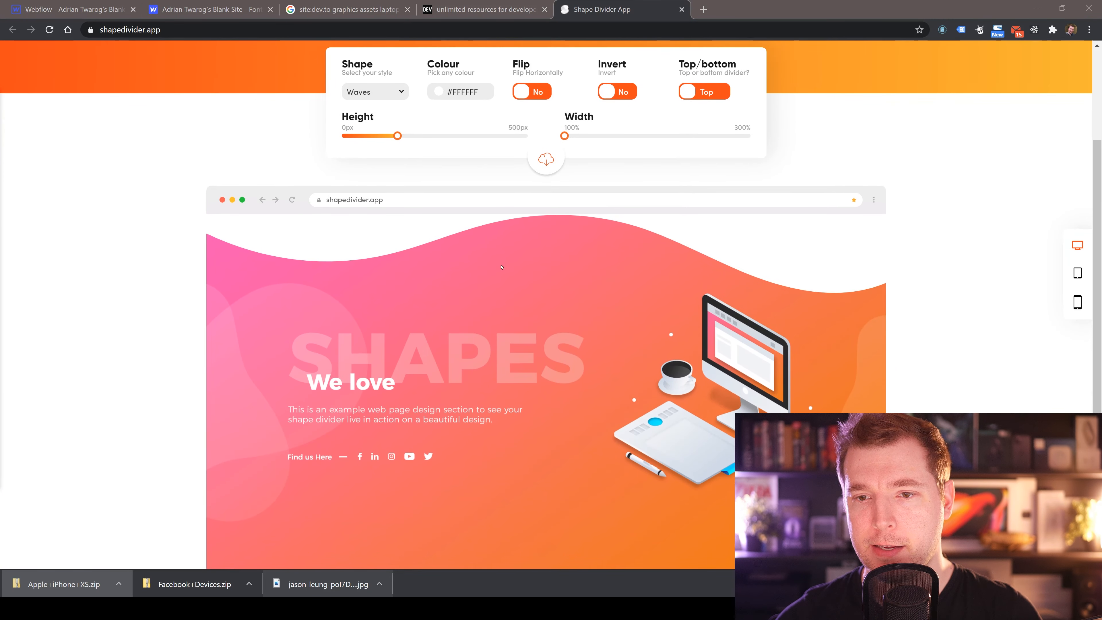
scroll(501, 266, "up", 4)
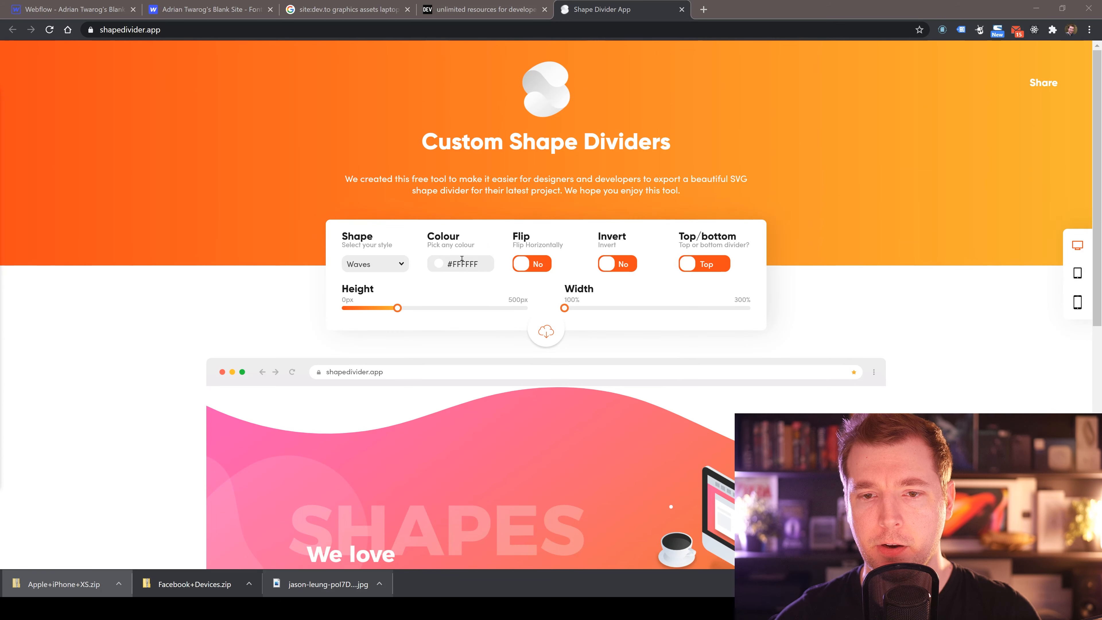
left_click(442, 268)
left_click(497, 421)
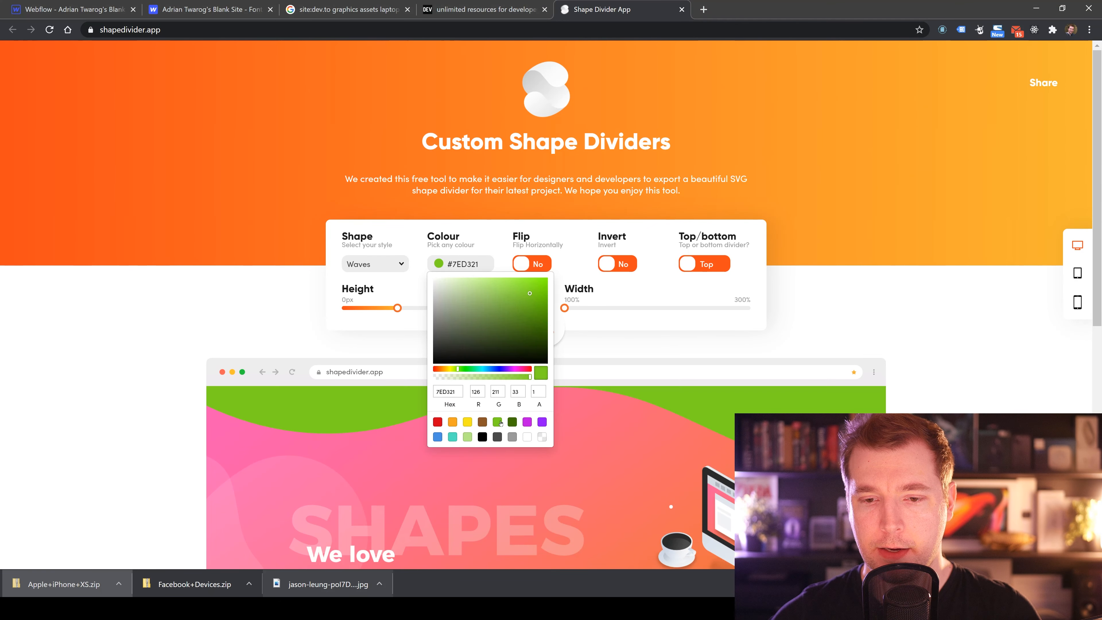
left_click(637, 428)
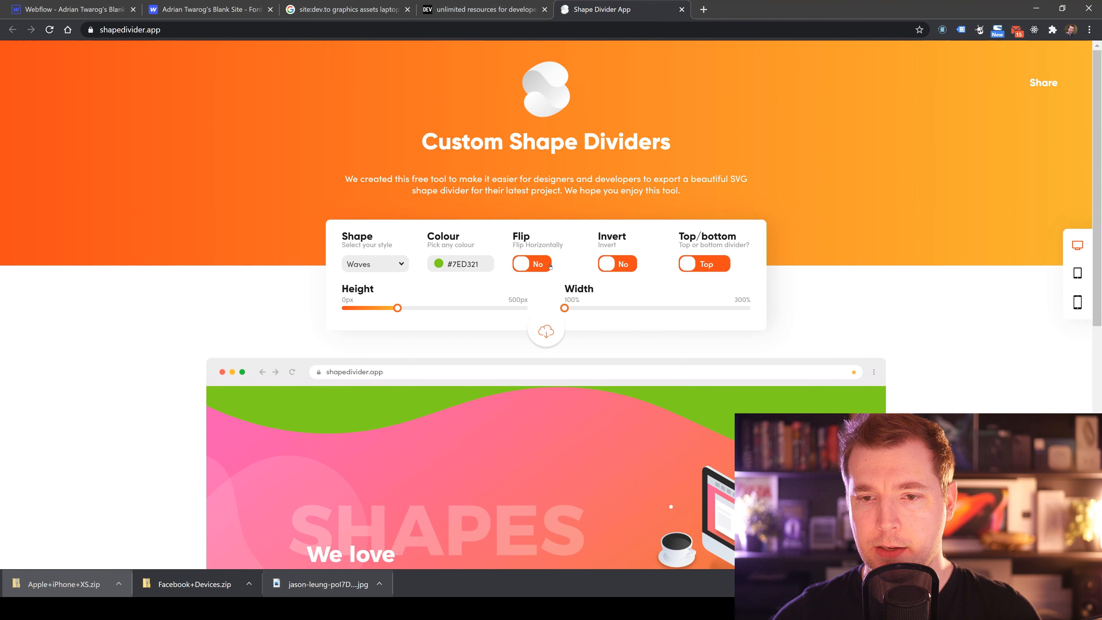
Set the divider shape to Waves Opacity.
left_click(387, 266)
left_click(387, 265)
left_click(385, 266)
left_click(380, 298)
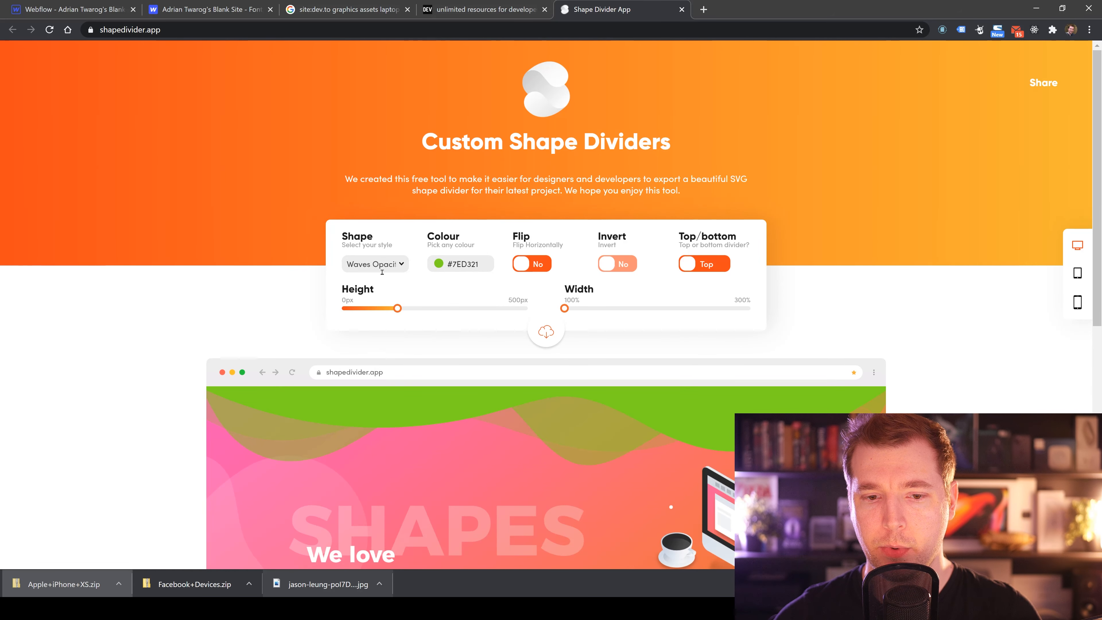
left_click(382, 270)
left_click(384, 314)
left_click_drag(386, 292, 382, 267)
left_click(386, 268)
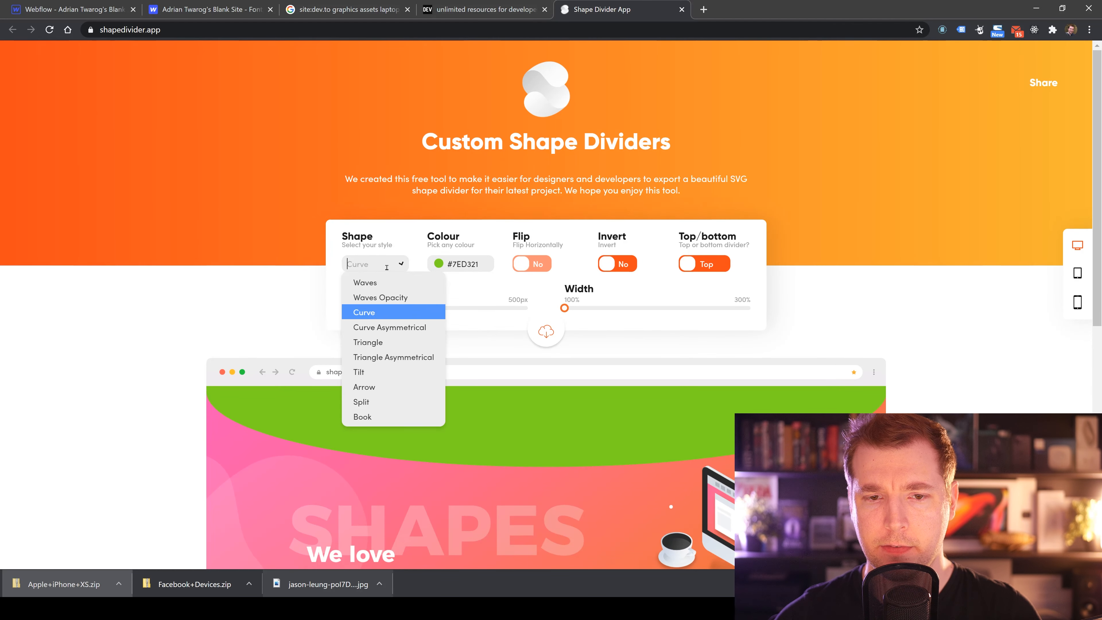
left_click(394, 298)
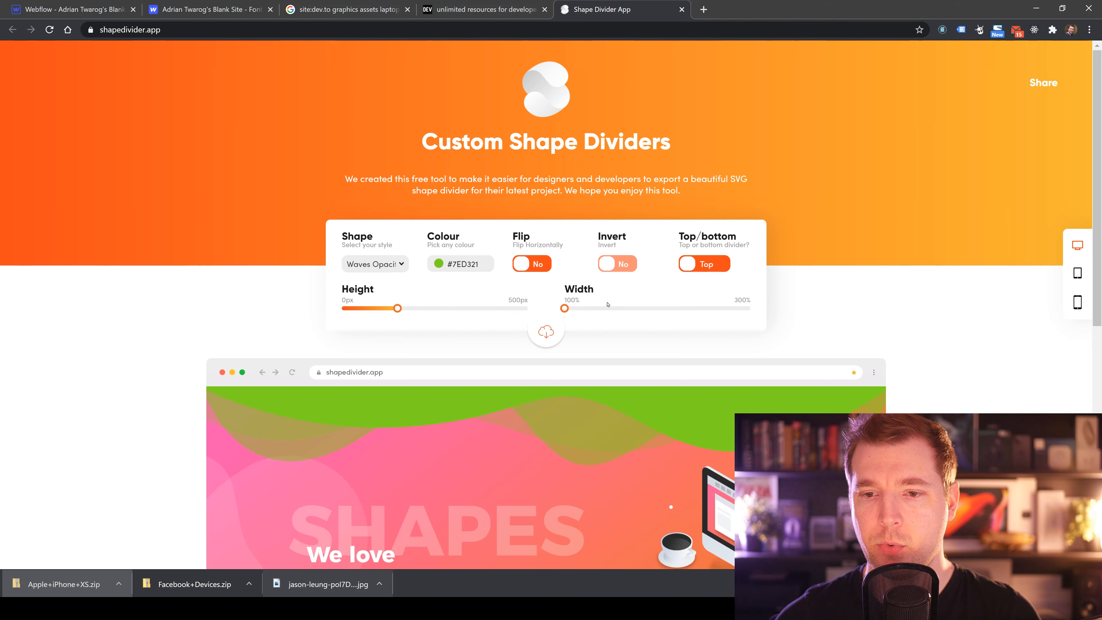
Try the divider's Flip and Top/bottom toggles, switching each back to its original setting.
left_click(538, 268)
left_click(538, 268)
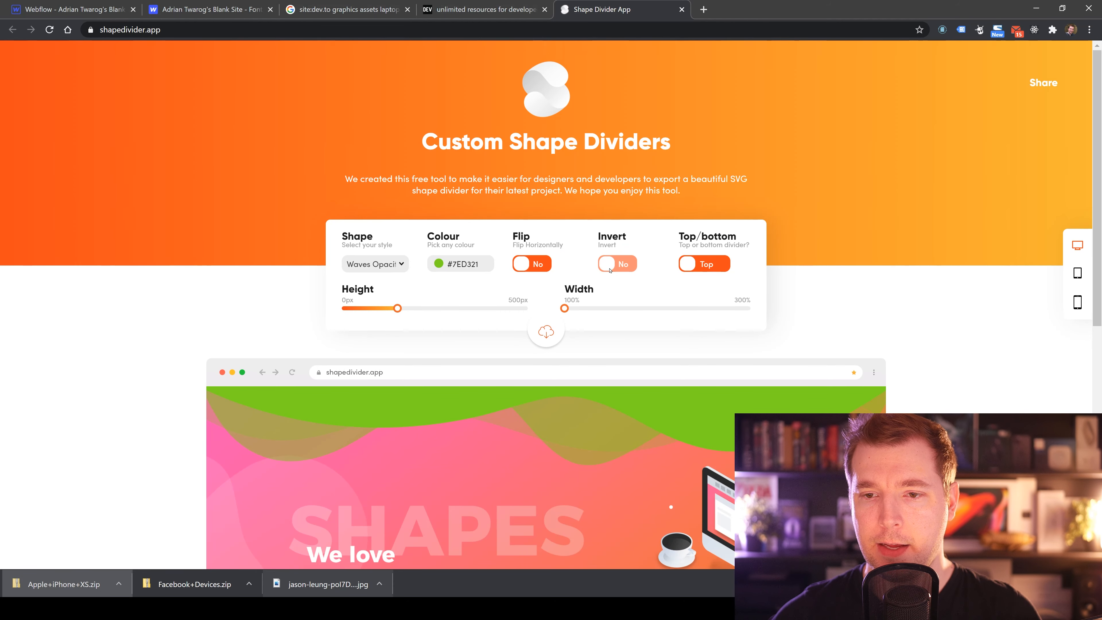
left_click(538, 266)
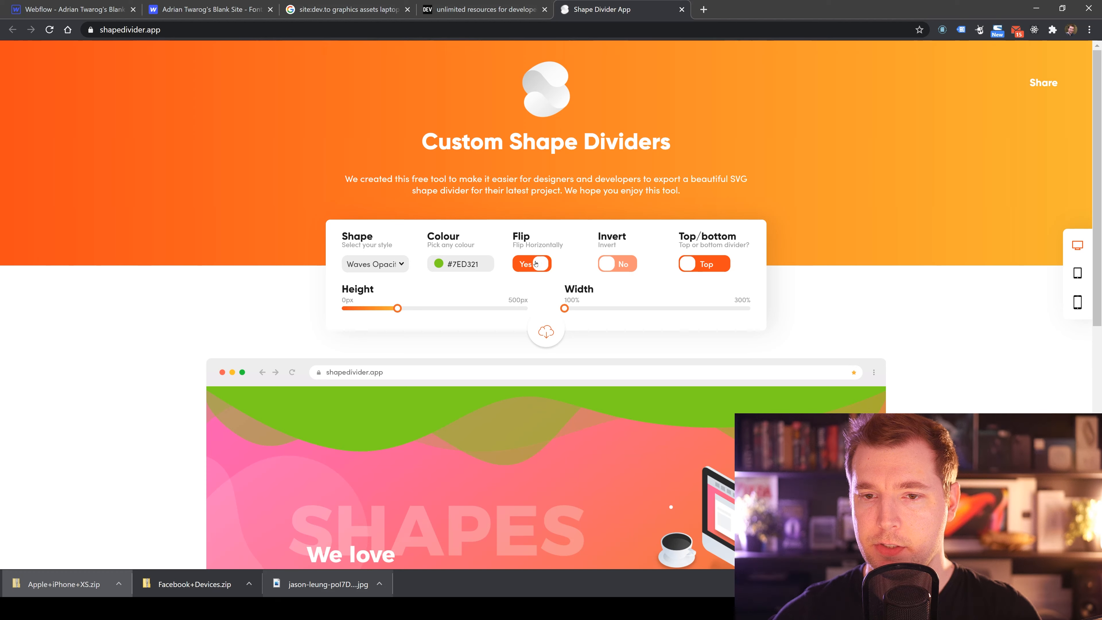
left_click(539, 266)
left_click(711, 265)
left_click(710, 266)
scroll(615, 250, "down", 3)
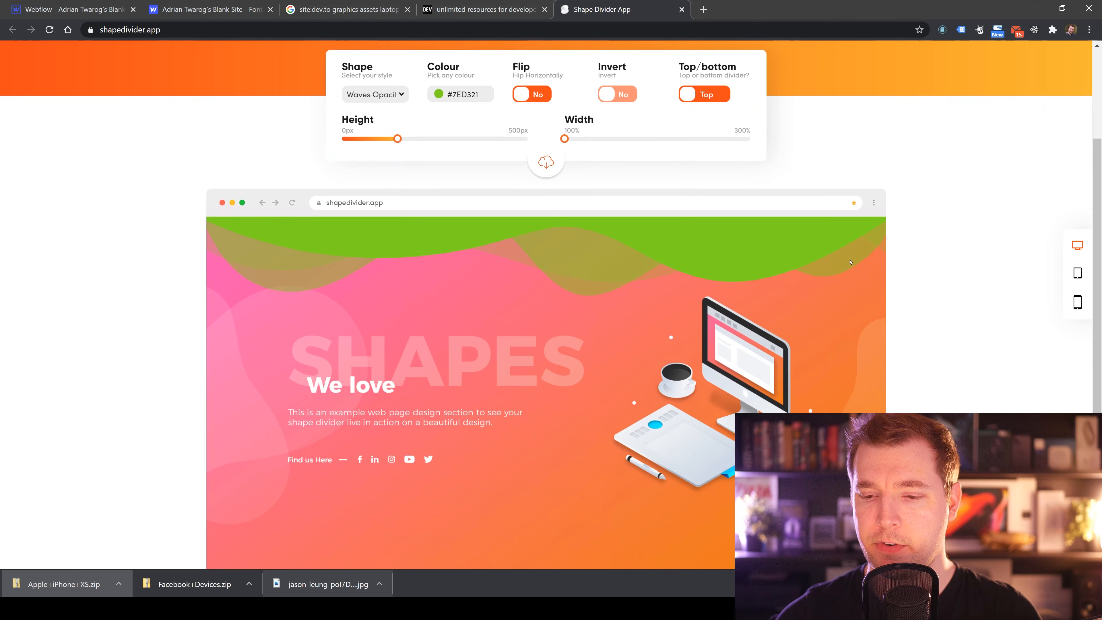
Lower the shape divider's height and increase its width with the sliders.
scroll(616, 251, "up", 1)
left_click_drag(397, 194, 376, 194)
left_click_drag(564, 193, 606, 194)
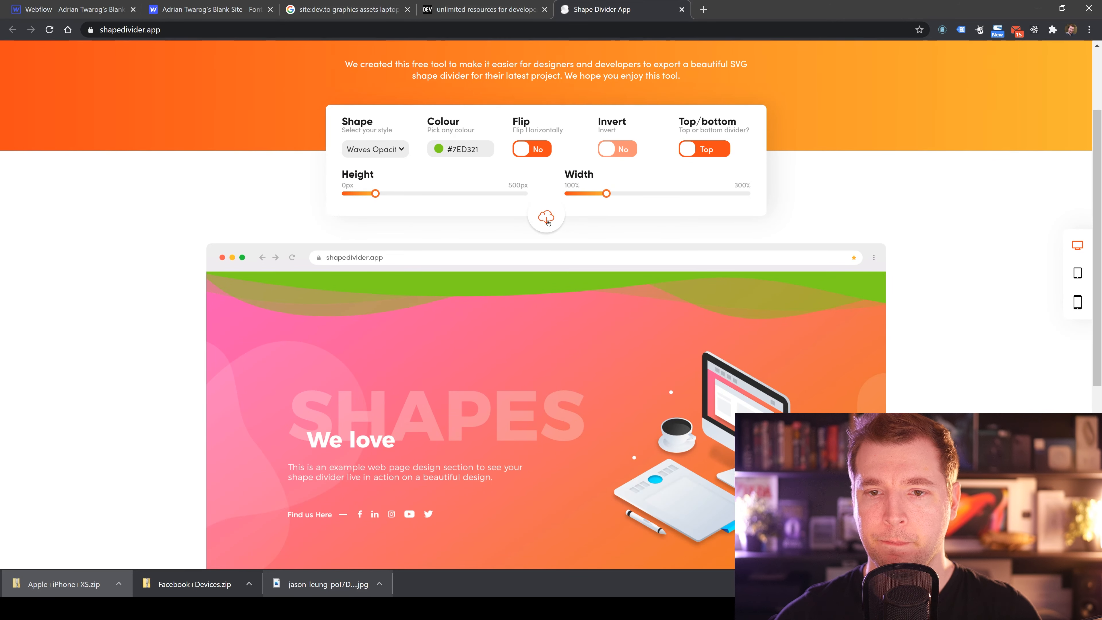
Open the divider's Get Code dialog and copy its HTML code.
left_click(547, 217)
left_click_drag(429, 284, 397, 212)
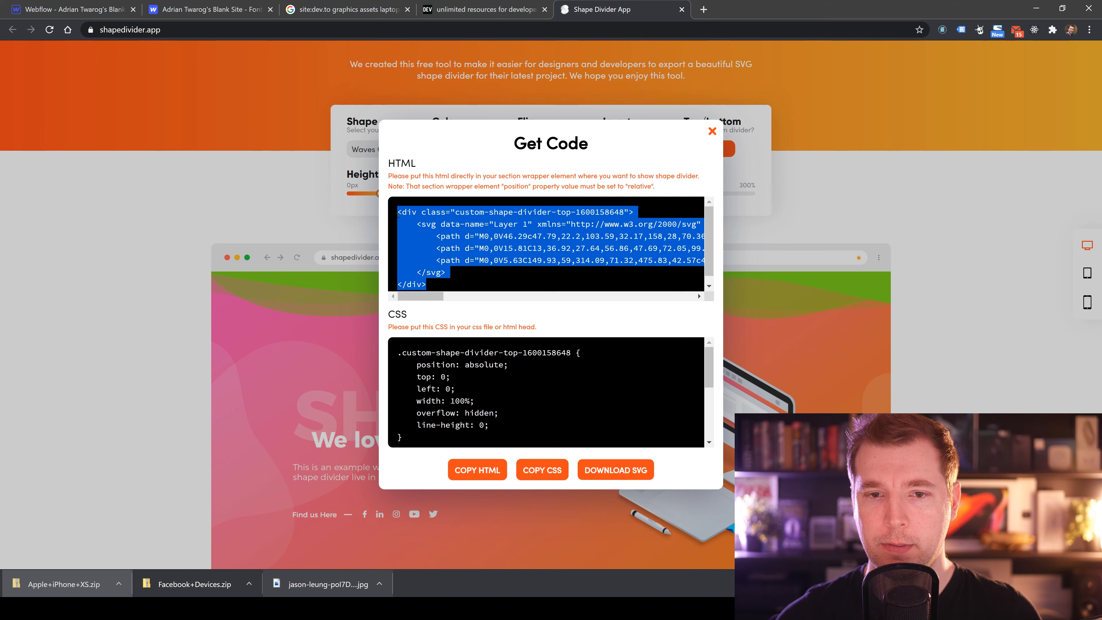
left_click(289, 204)
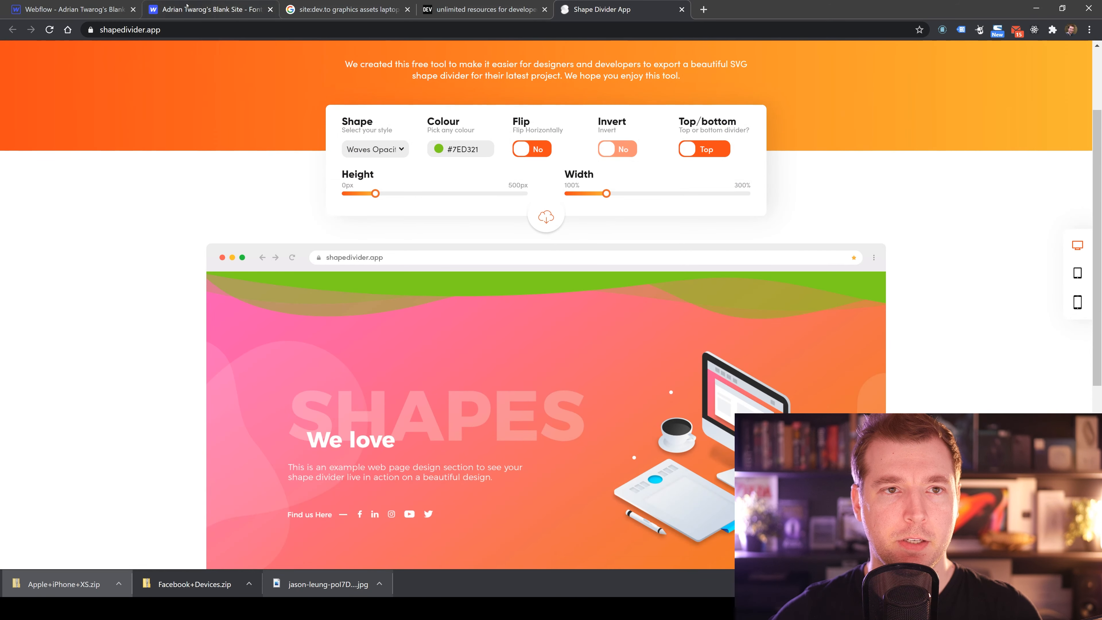
Switch to the Webflow designer and add a Div Block at the end of the Cards Section.
left_click(82, 9)
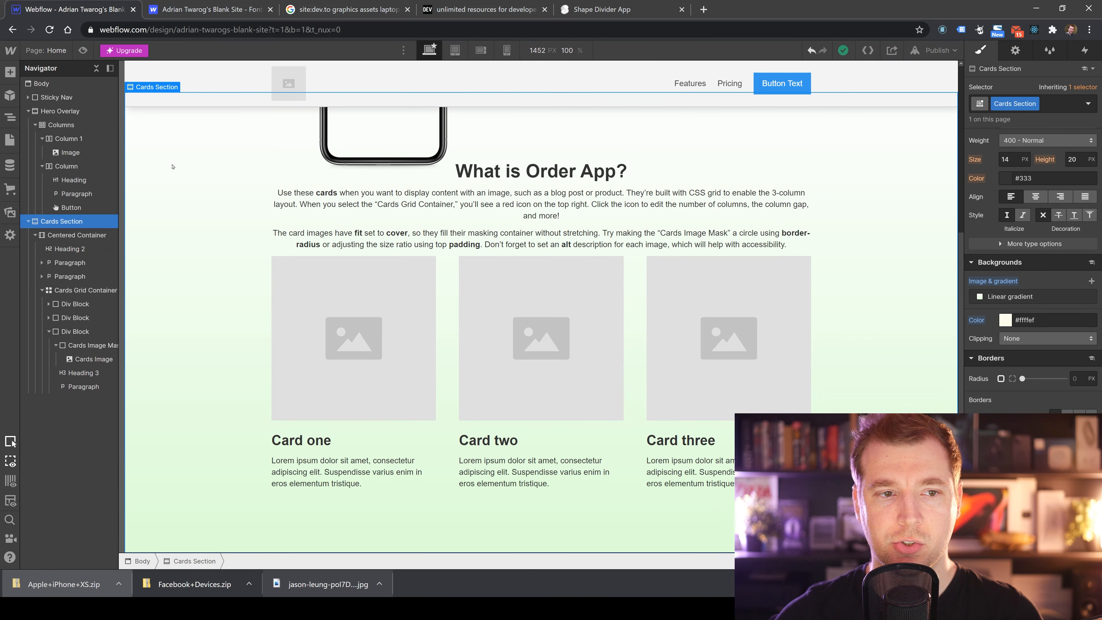
mouse_move(16, 46)
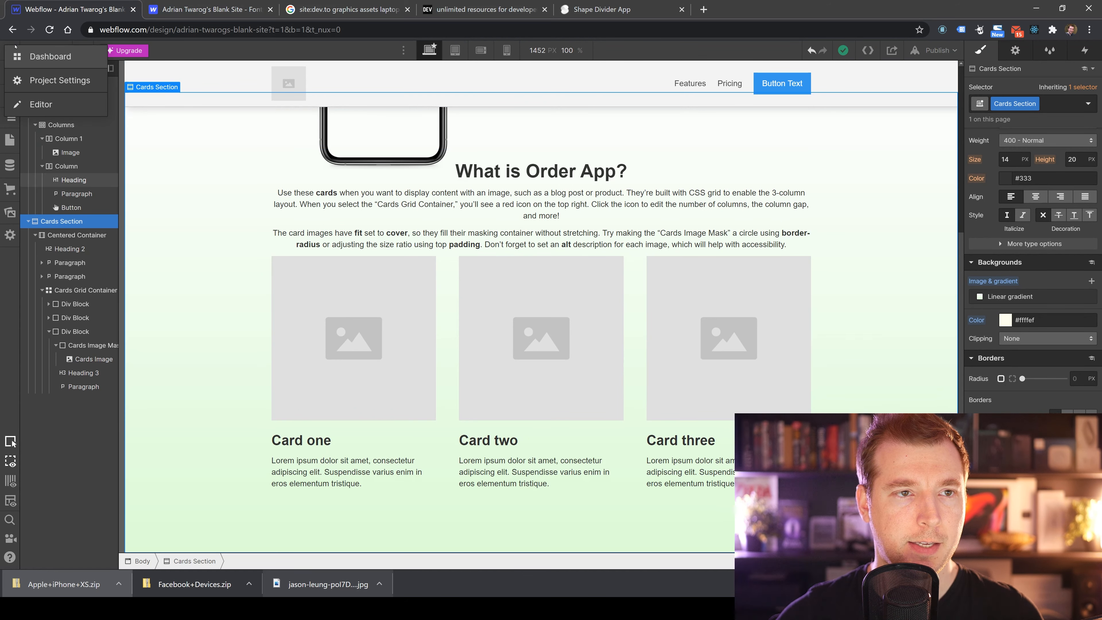
left_click(10, 71)
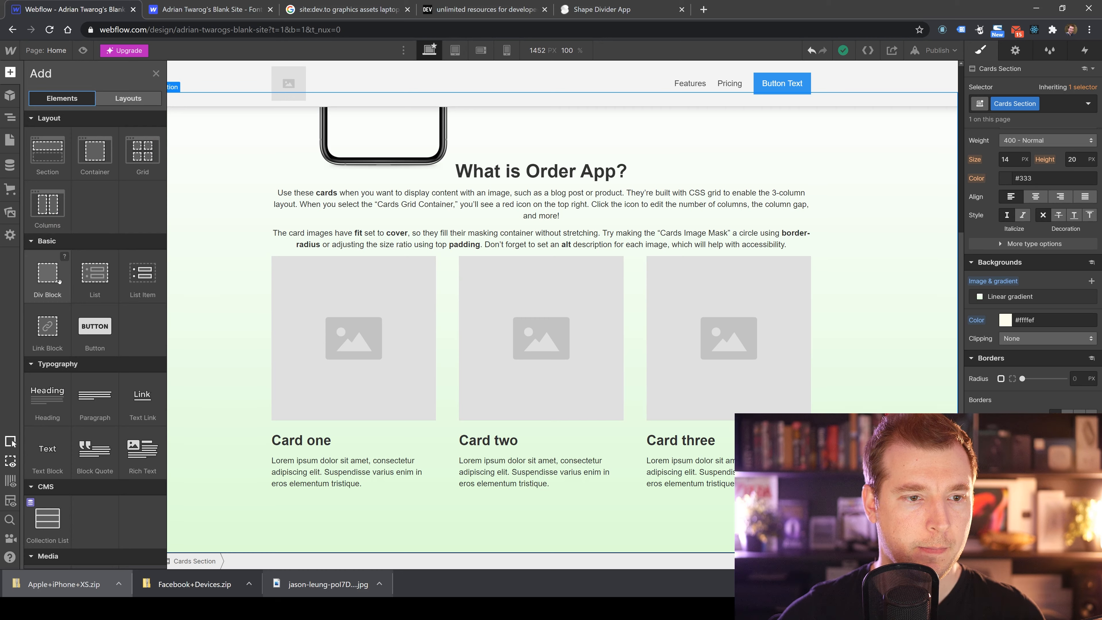
left_click_drag(50, 280, 182, 504)
double_click(188, 517)
key("ctrl+v")
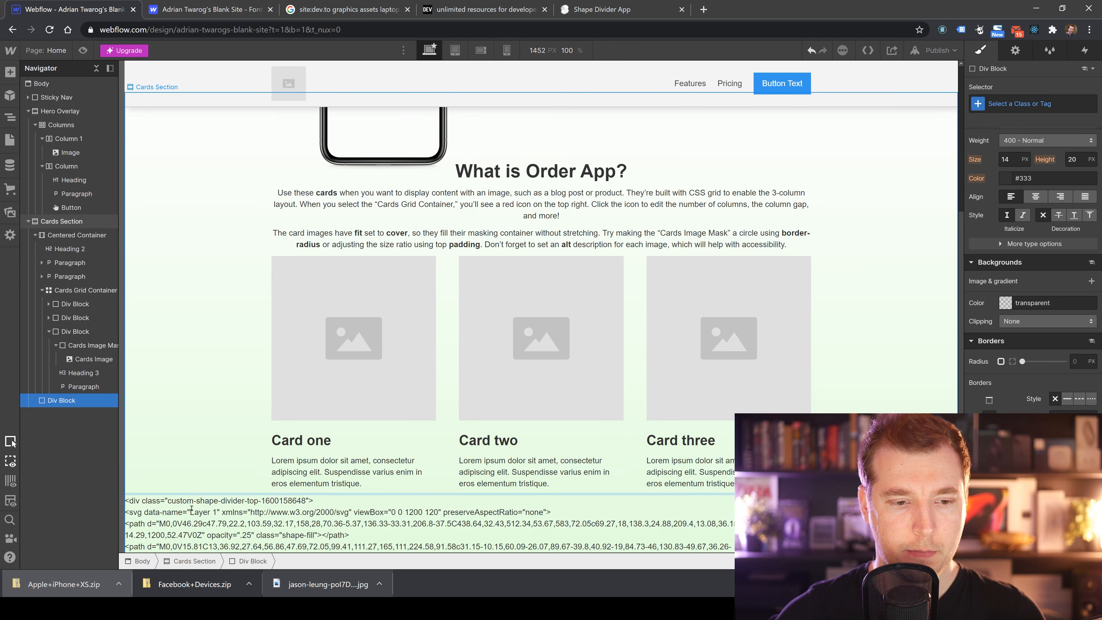
key("ctrl+z")
right_click(65, 404)
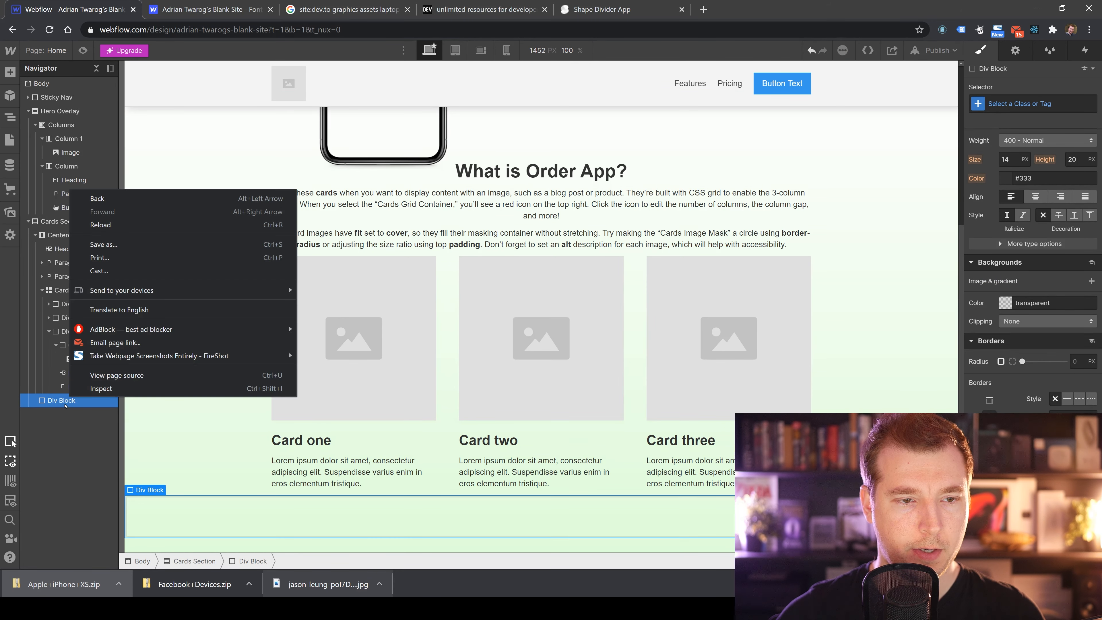
left_click(1014, 51)
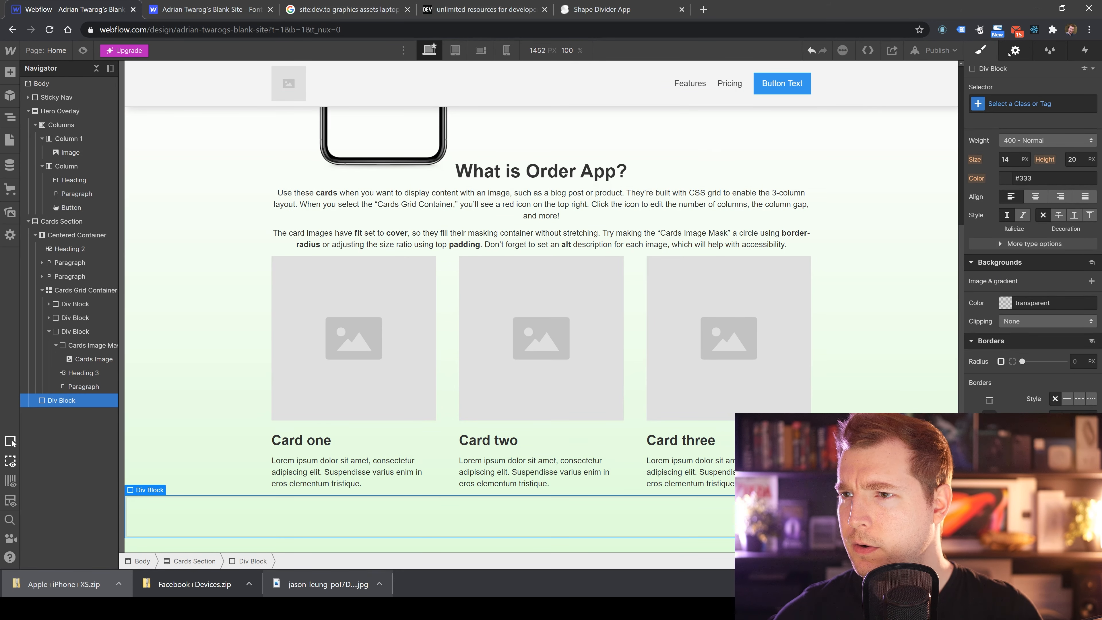
left_click(981, 51)
scroll(269, 467, "down", 1)
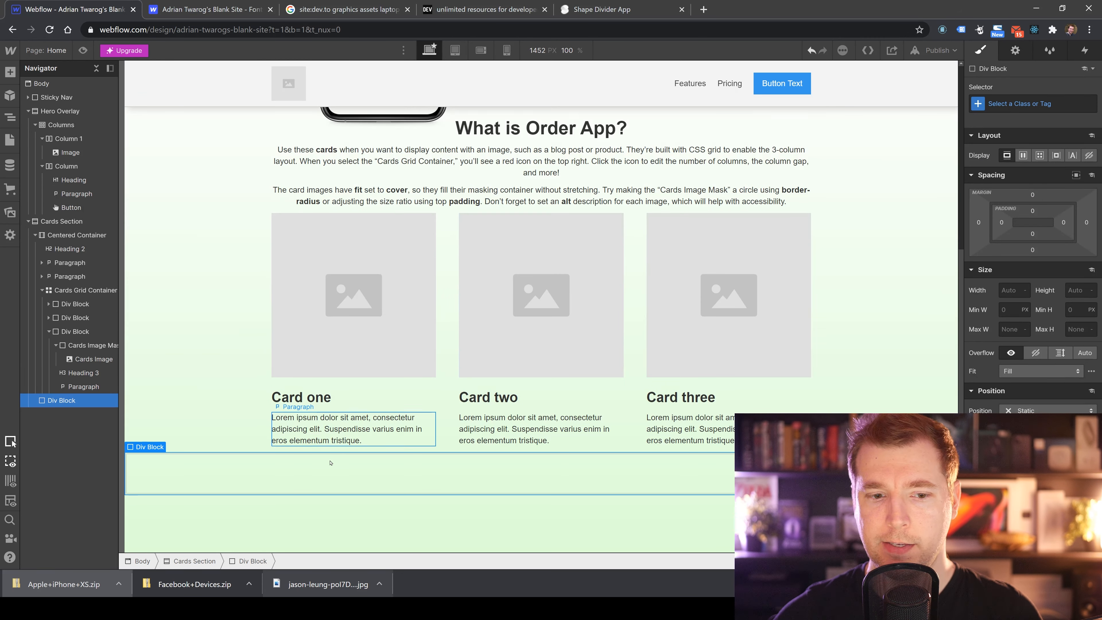
Paste the copied shape divider HTML into the new Div Block.
key("ctrl+v")
left_click(163, 498)
scroll(164, 498, "up", 1)
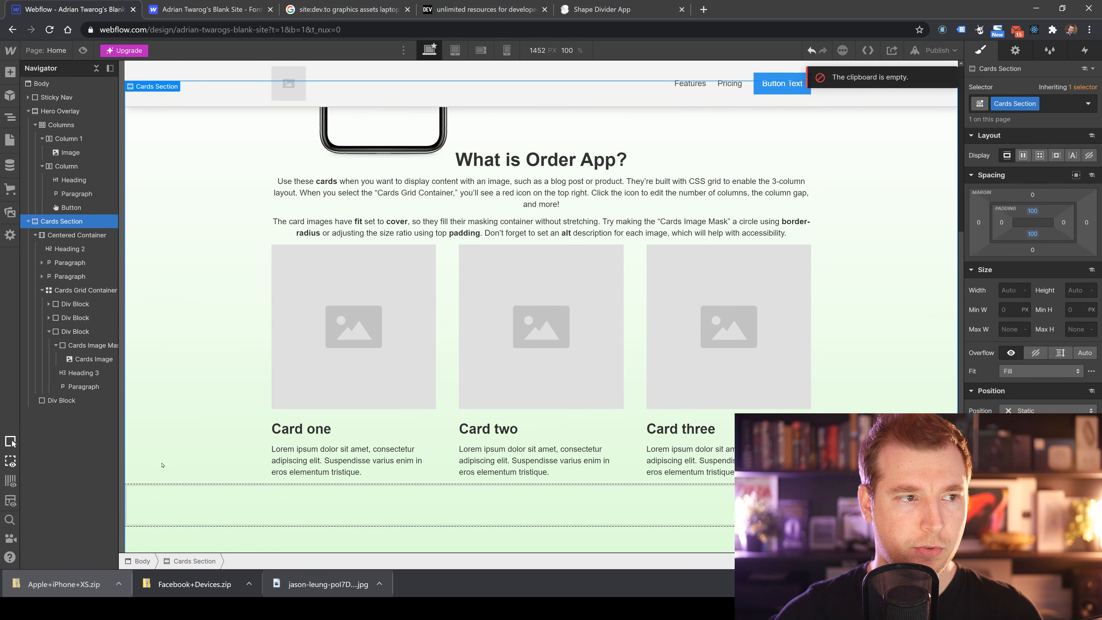
double_click(163, 498)
key("ctrl+v")
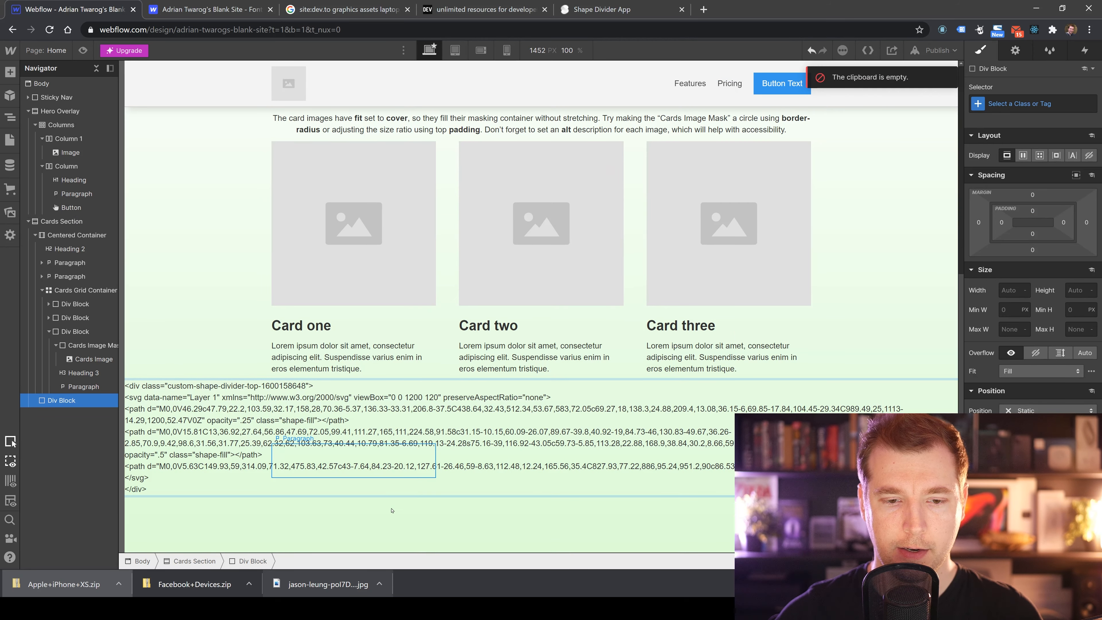
Select the resulting Text Block and open the Export Code view, then close it.
left_click(392, 510)
left_click(265, 434)
right_click(66, 401)
left_click(49, 402)
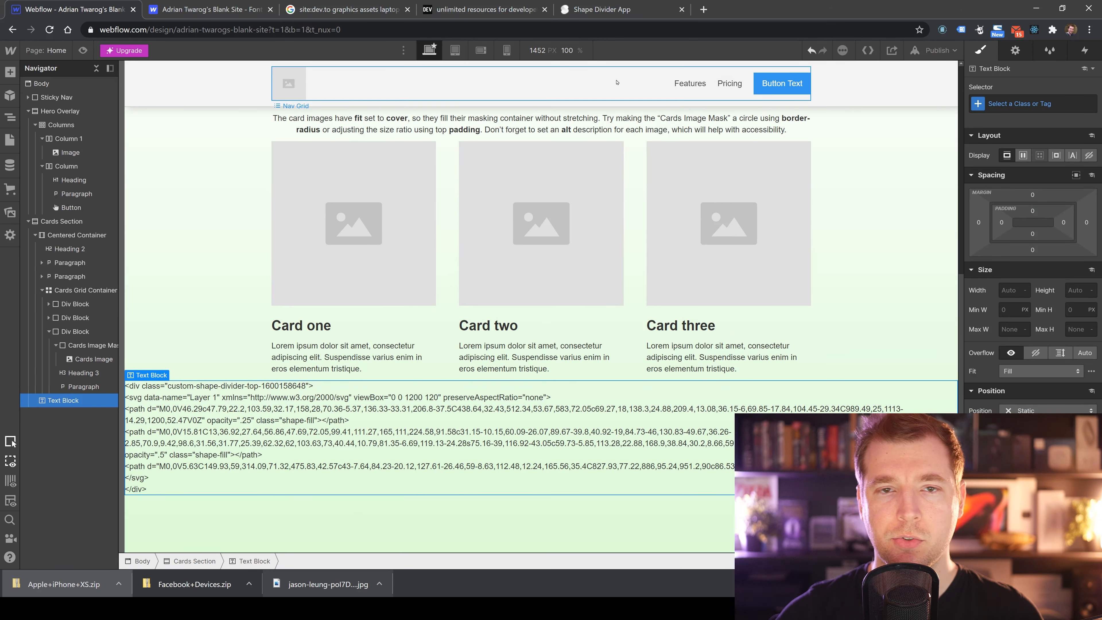
left_click(868, 50)
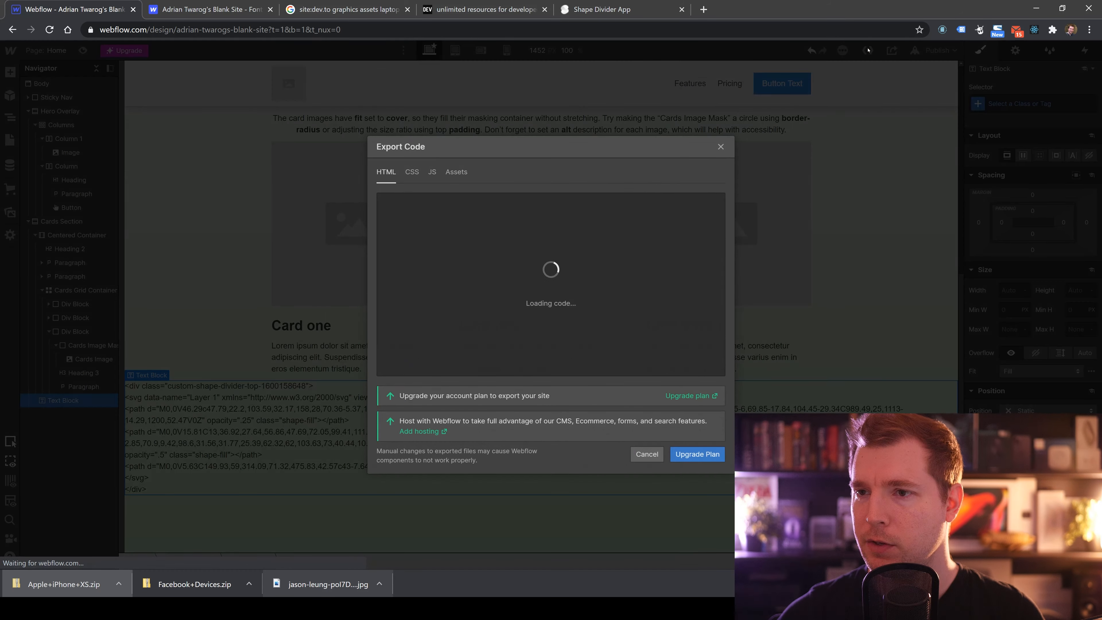
left_click(721, 147)
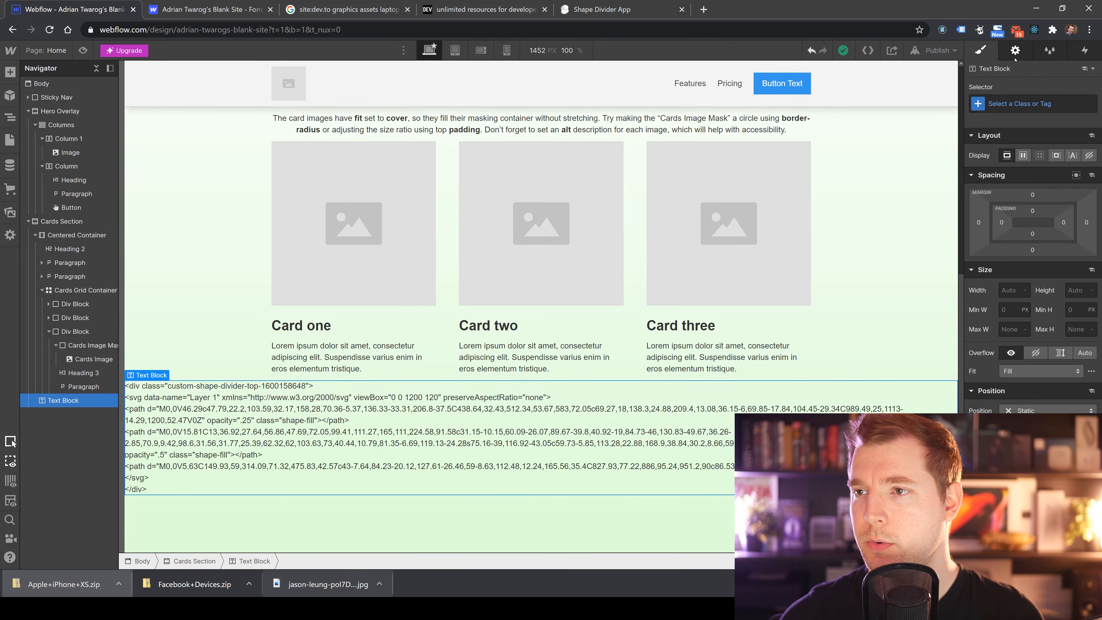
Search the designer's settings, pages and publish panels for a way to edit the element's code.
scroll(1000, 282, "down", 3)
scroll(1001, 195, "up", 3)
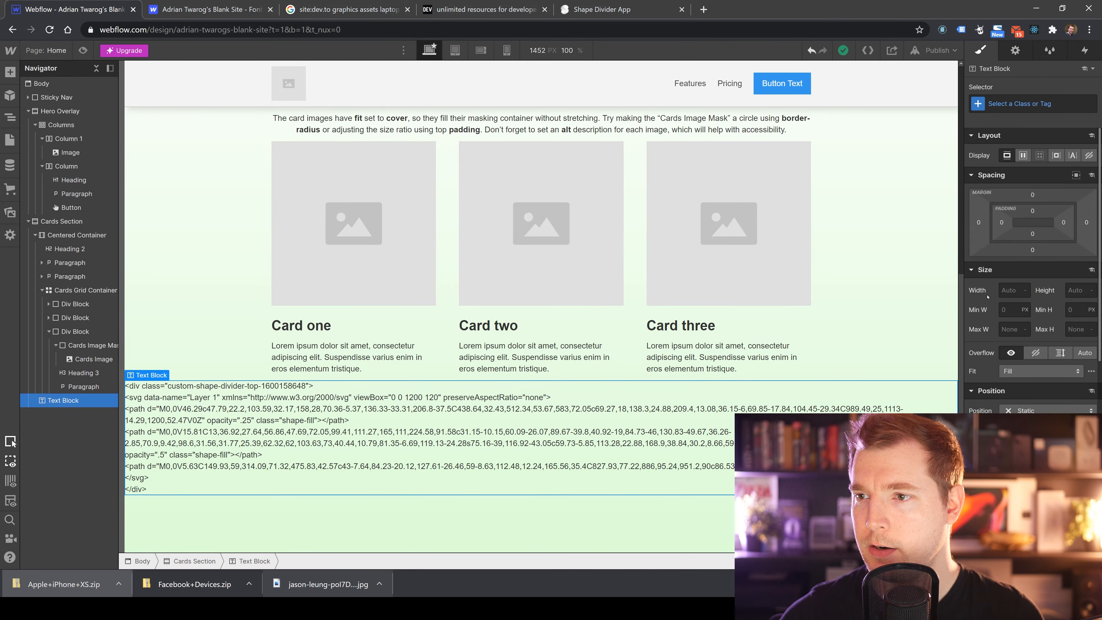
left_click(1017, 50)
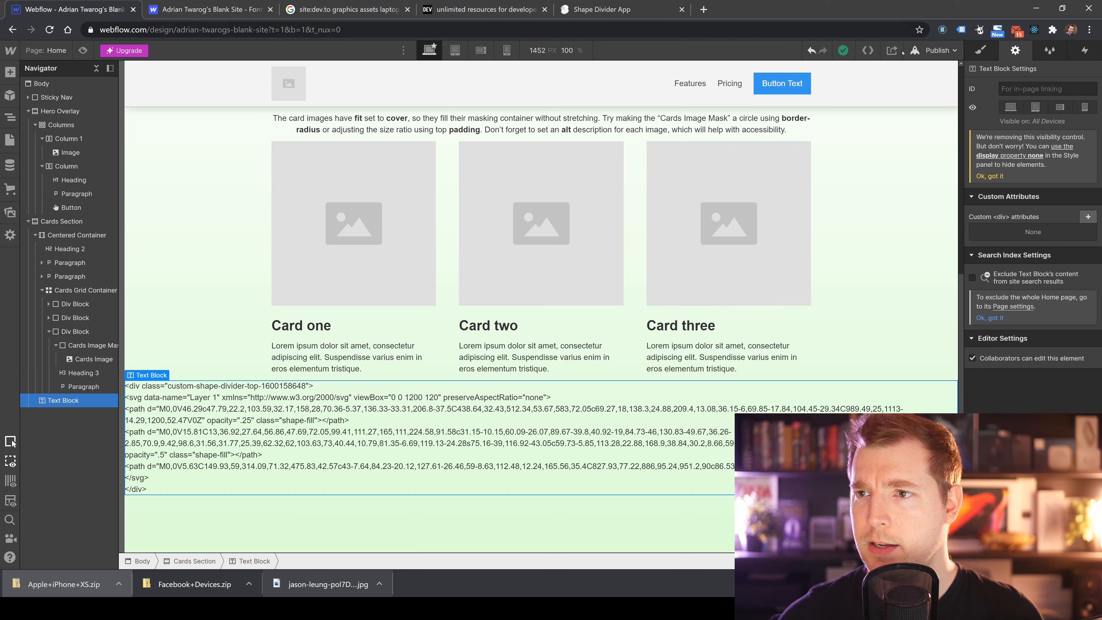
left_click(926, 49)
left_click(926, 49)
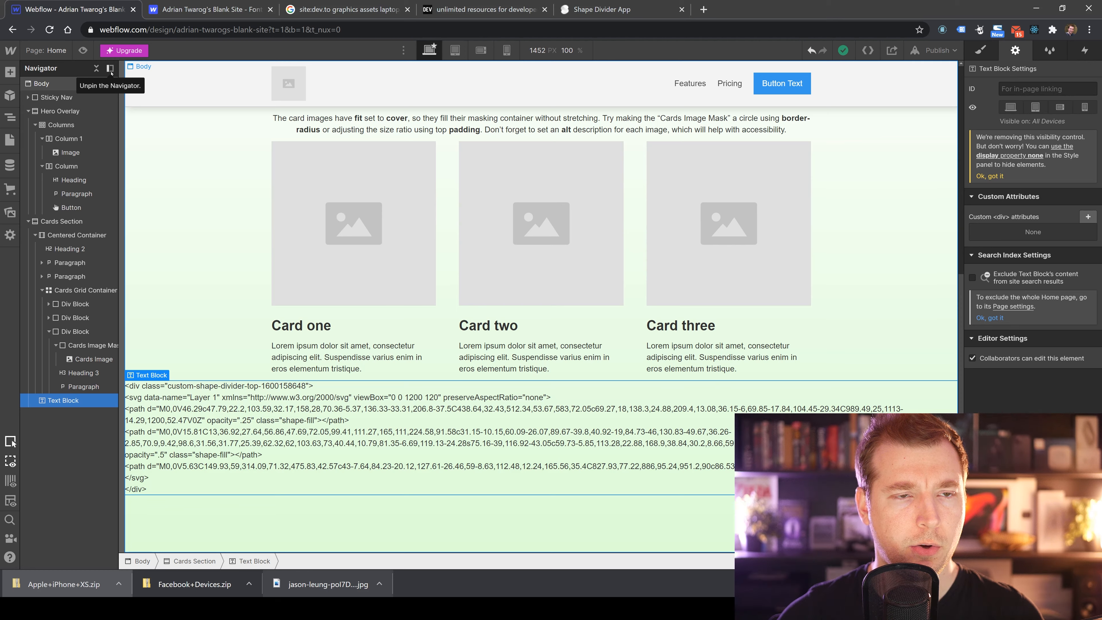
left_click(47, 50)
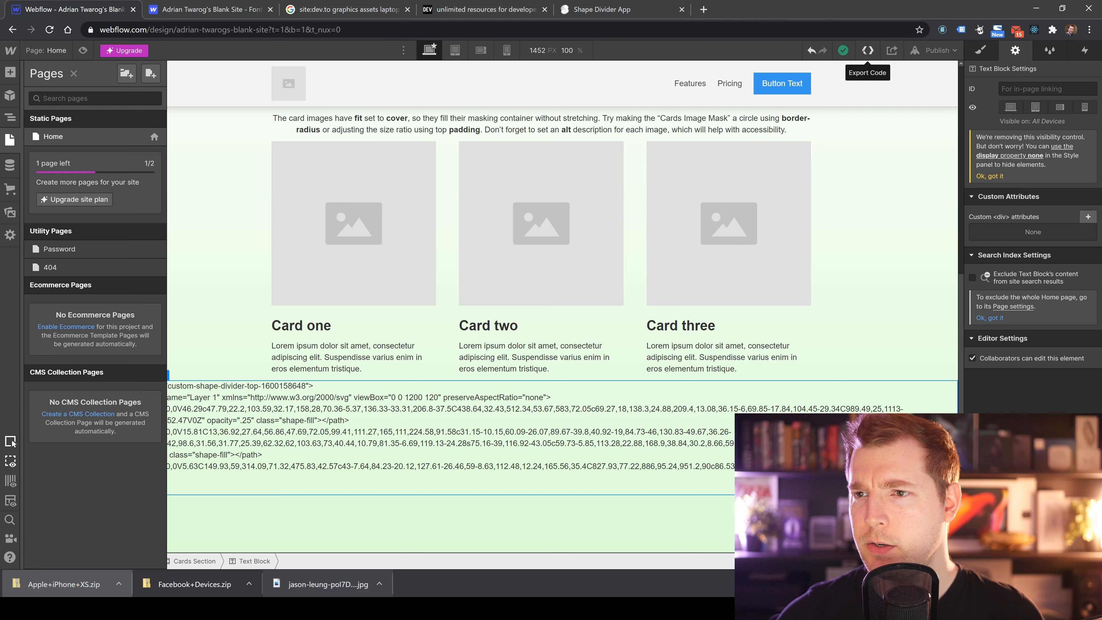
left_click(937, 50)
left_click(797, 52)
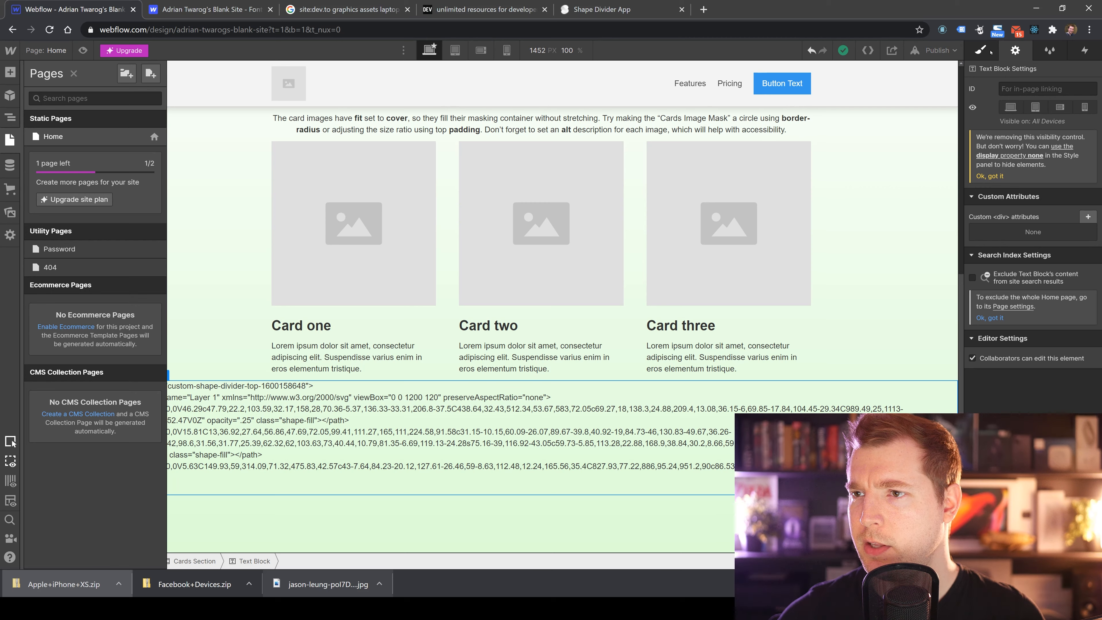
left_click(986, 49)
left_click(1085, 68)
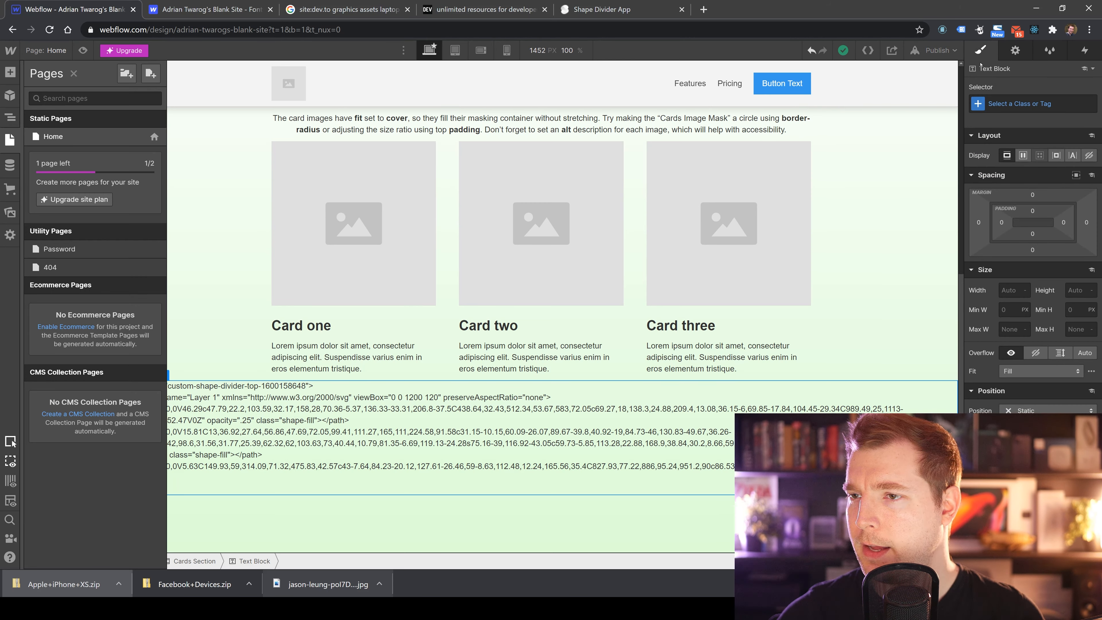
scroll(996, 263, "down", 10)
left_click(1015, 50)
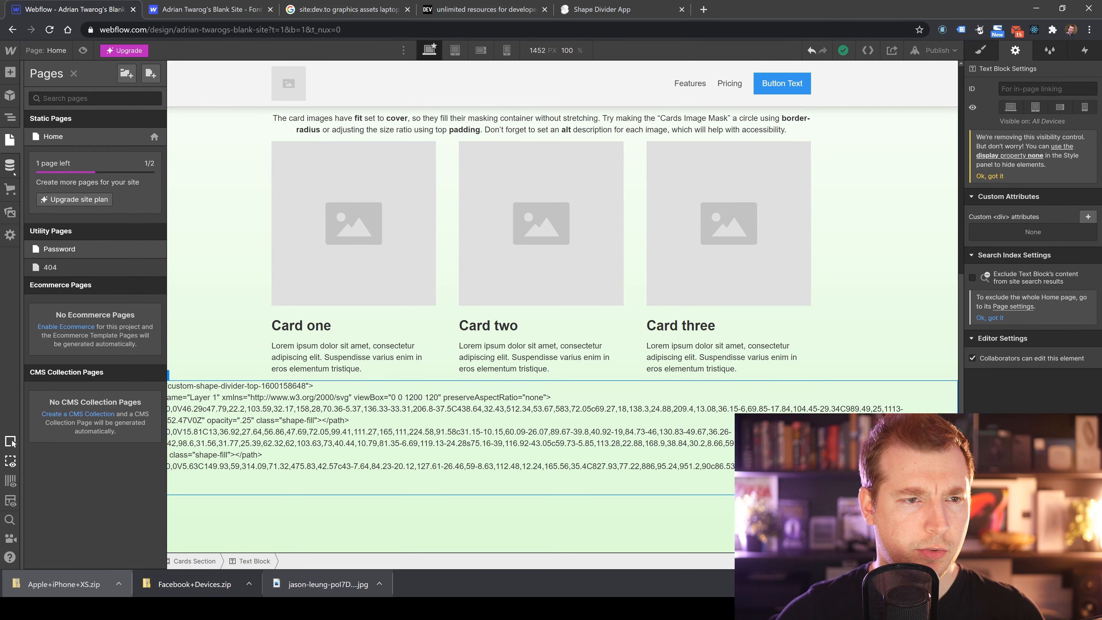
Open a new browser tab and search the web for edit code directly webflow.
left_click(512, 10)
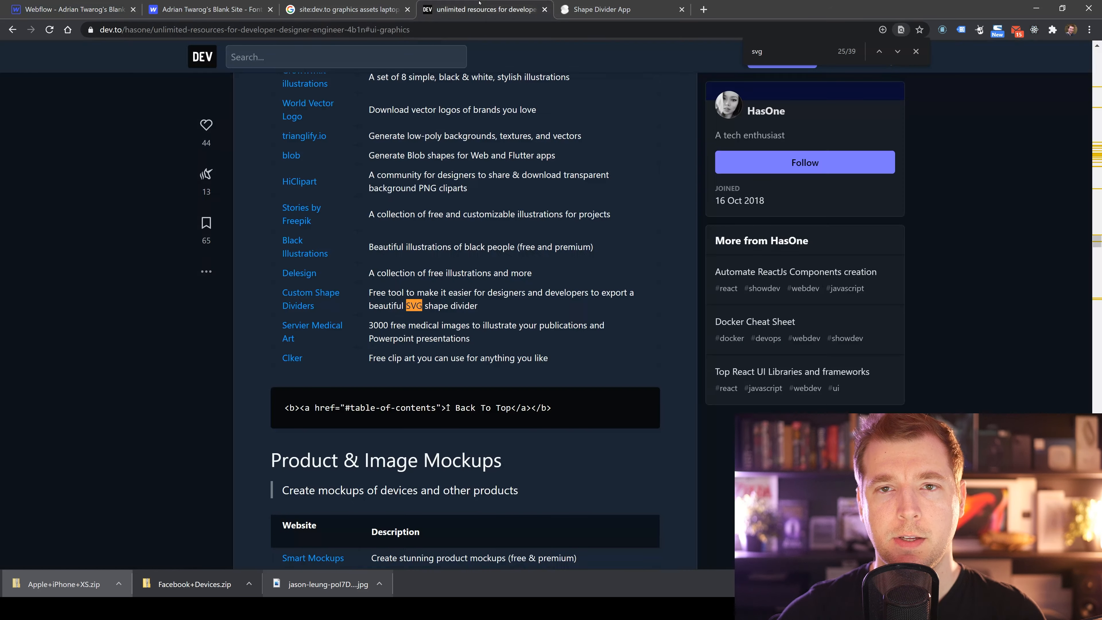
left_click(703, 8)
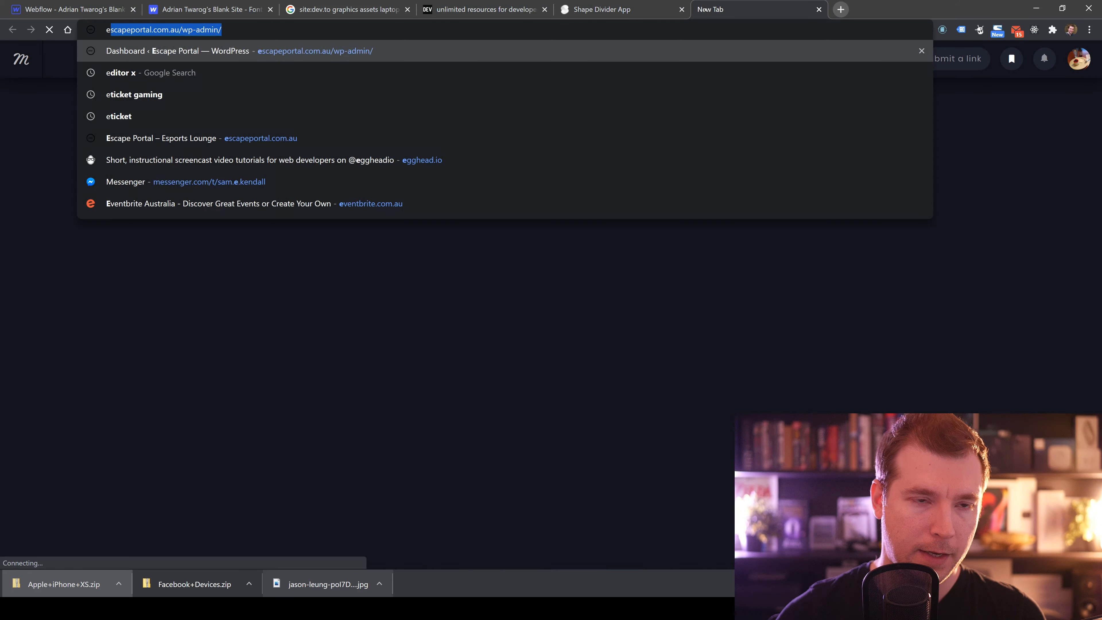
type("edit code dire")
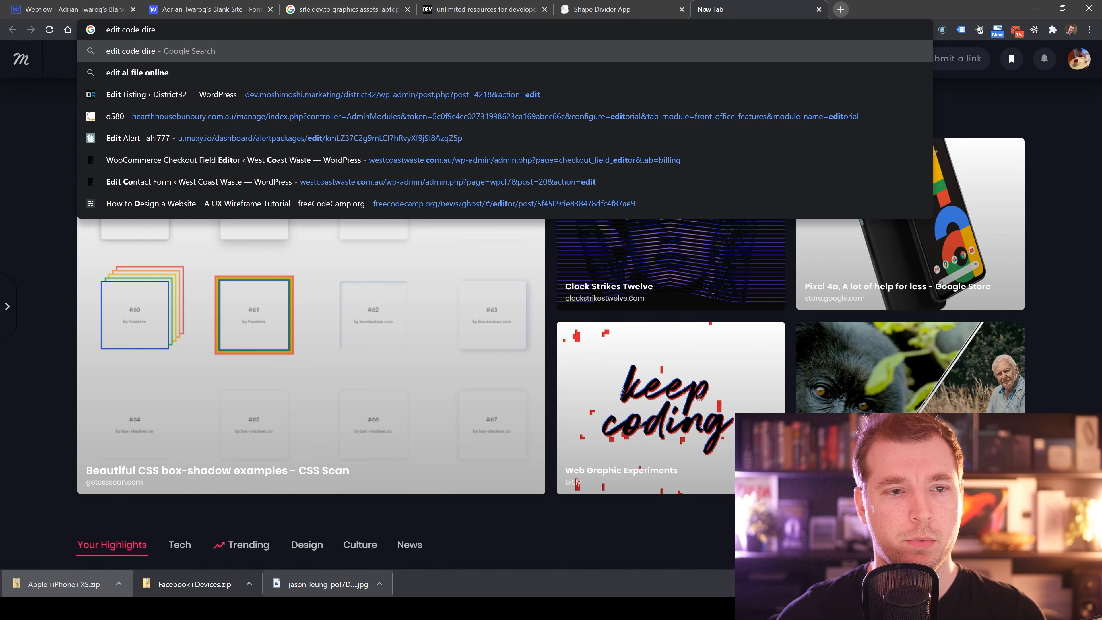
type("ctly webflow")
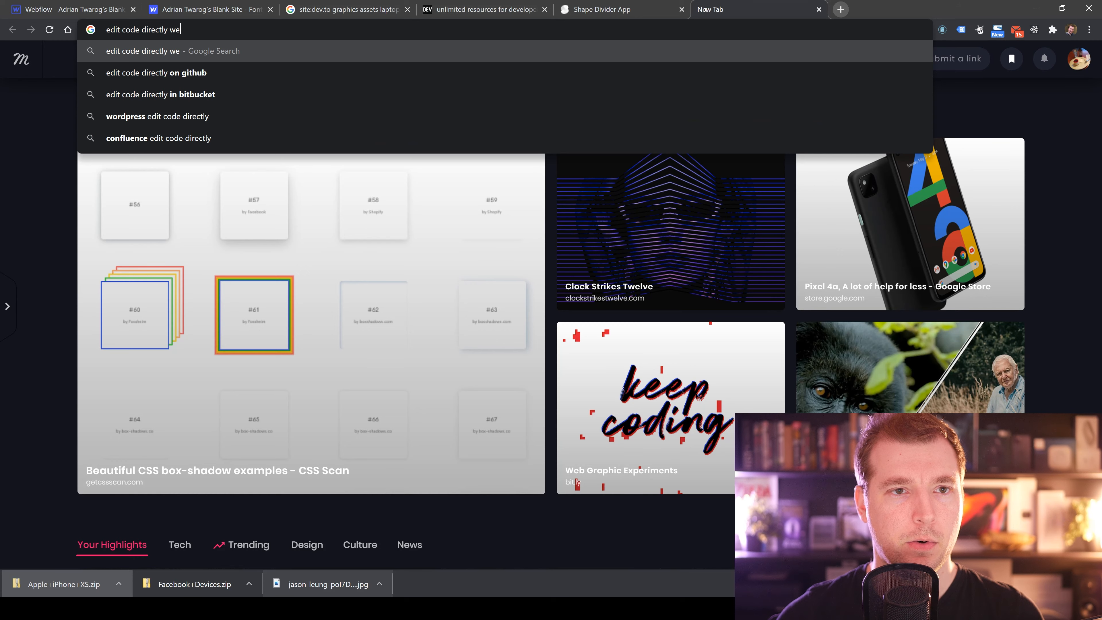
key("Return")
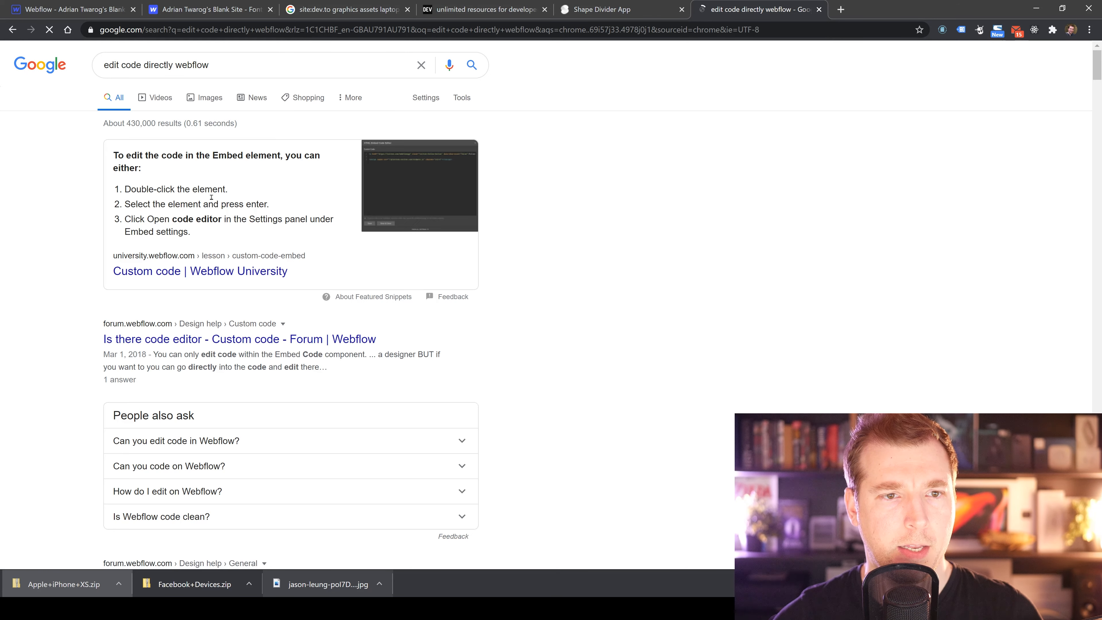
Open the Webflow University custom code lesson and forum result, and read about the Embed element.
middle_click(215, 278)
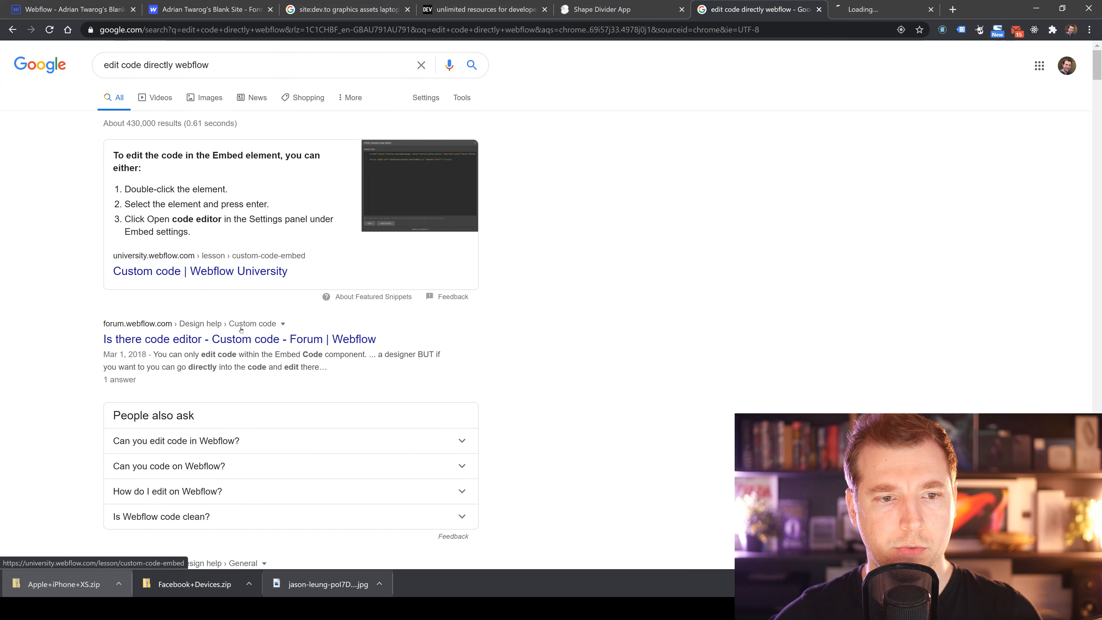
middle_click(217, 338)
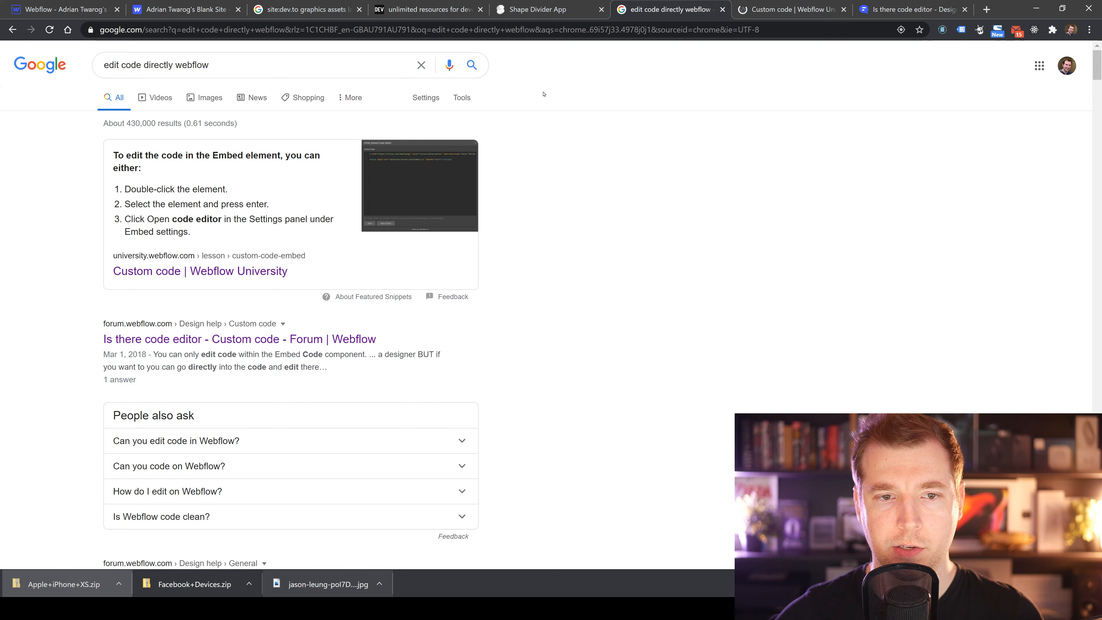
left_click(789, 9)
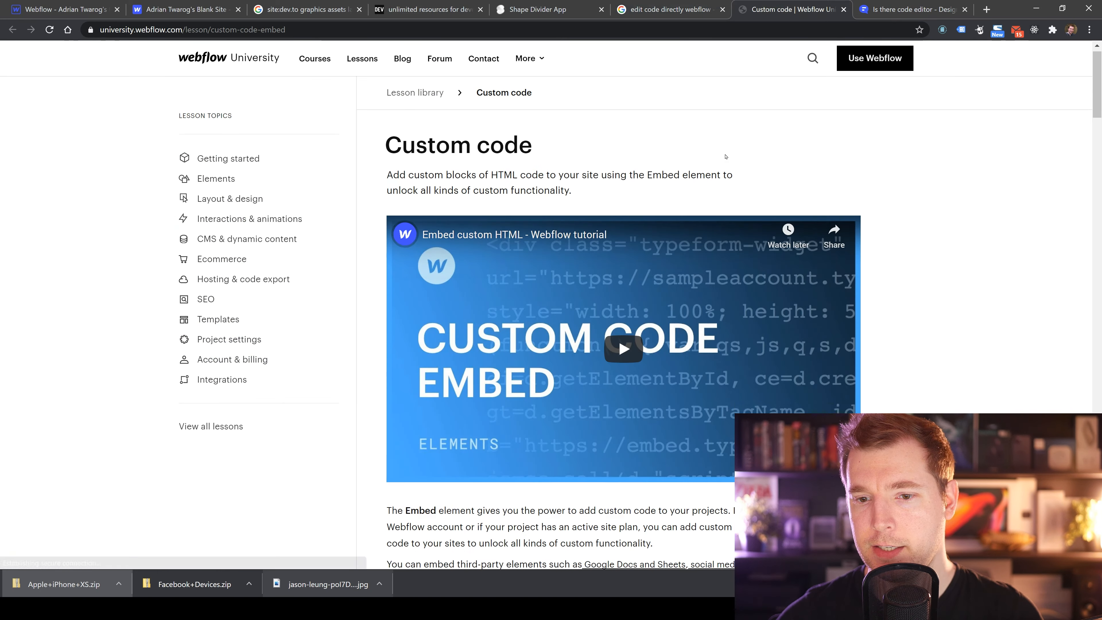
scroll(724, 156, "down", 10)
scroll(725, 164, "up", 5)
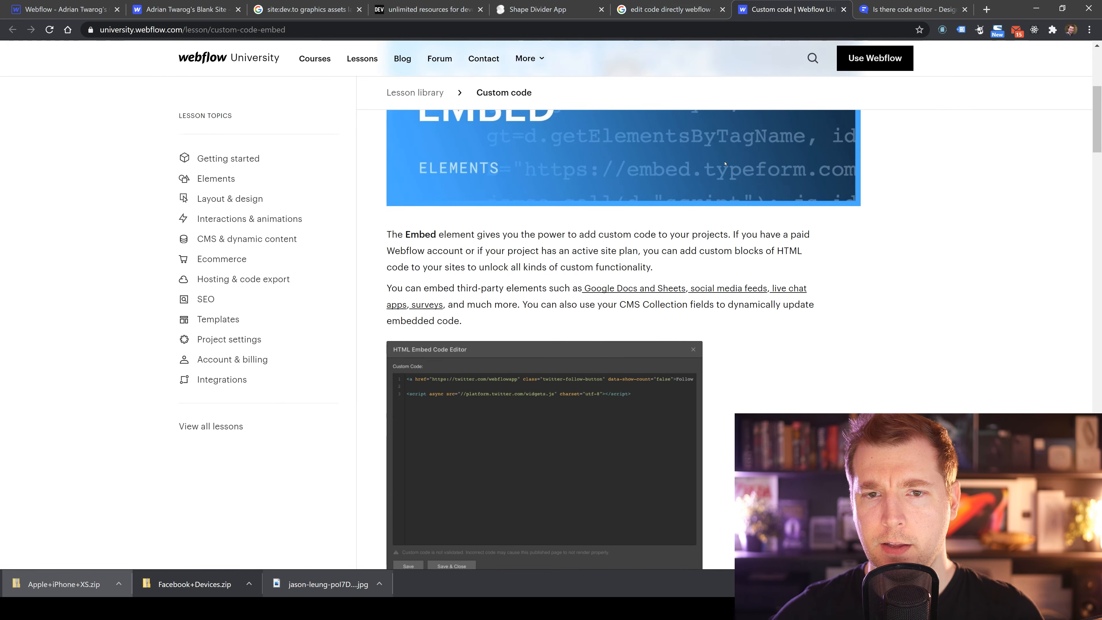
Return to the Webflow designer and select the Text Block holding the divider code.
left_click(65, 9)
left_click(186, 9)
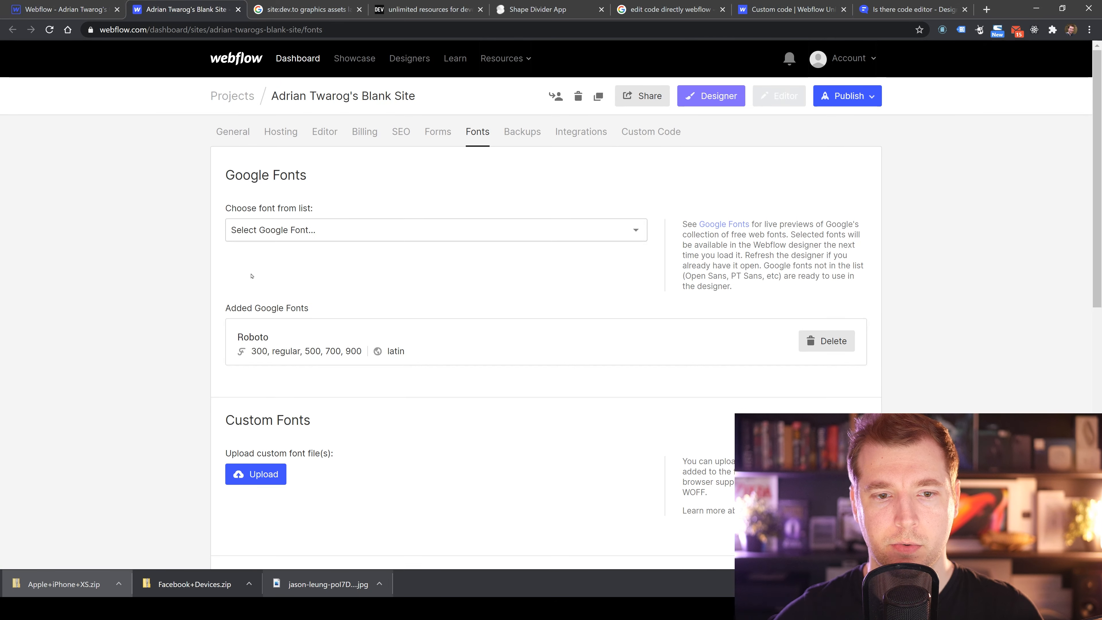
key("ctrl+shift+Tab")
key("z")
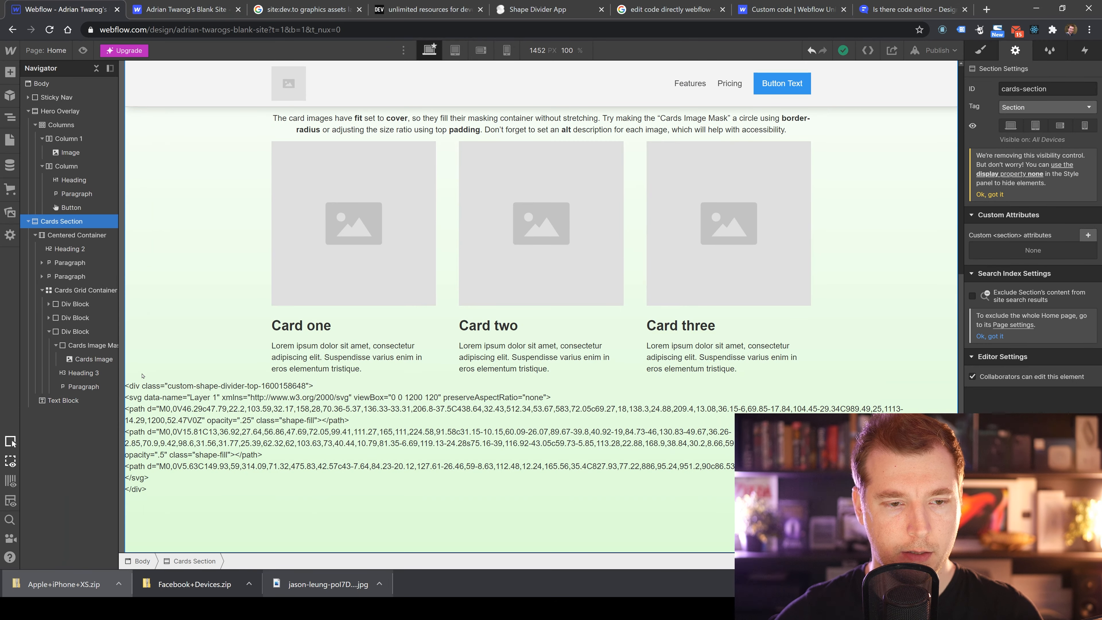
double_click(151, 386)
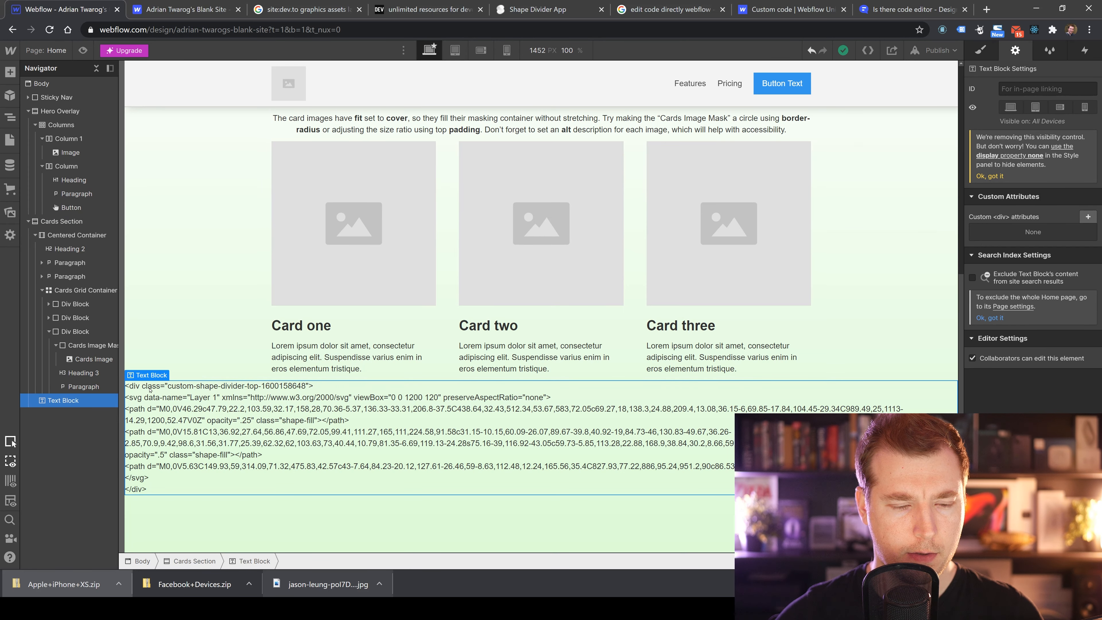
left_click(76, 401)
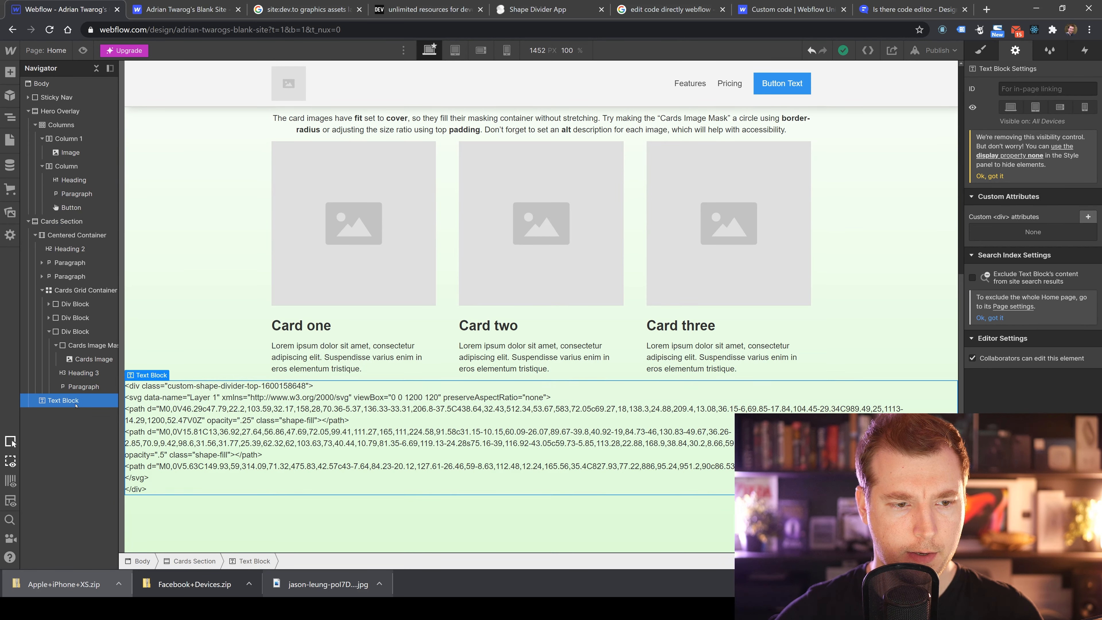
mouse_move(145, 375)
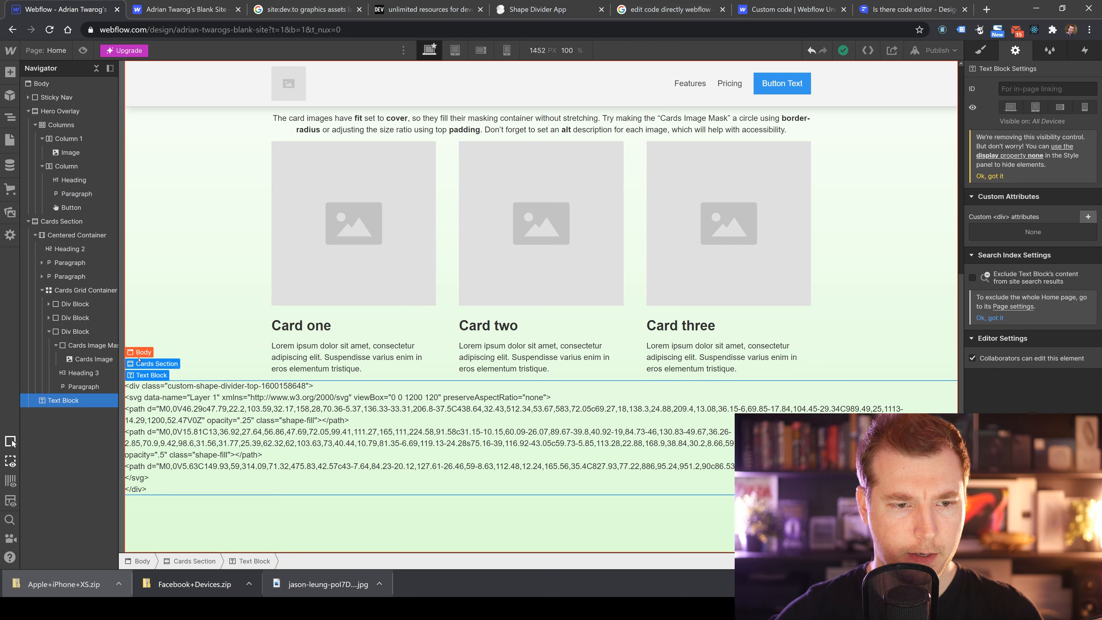
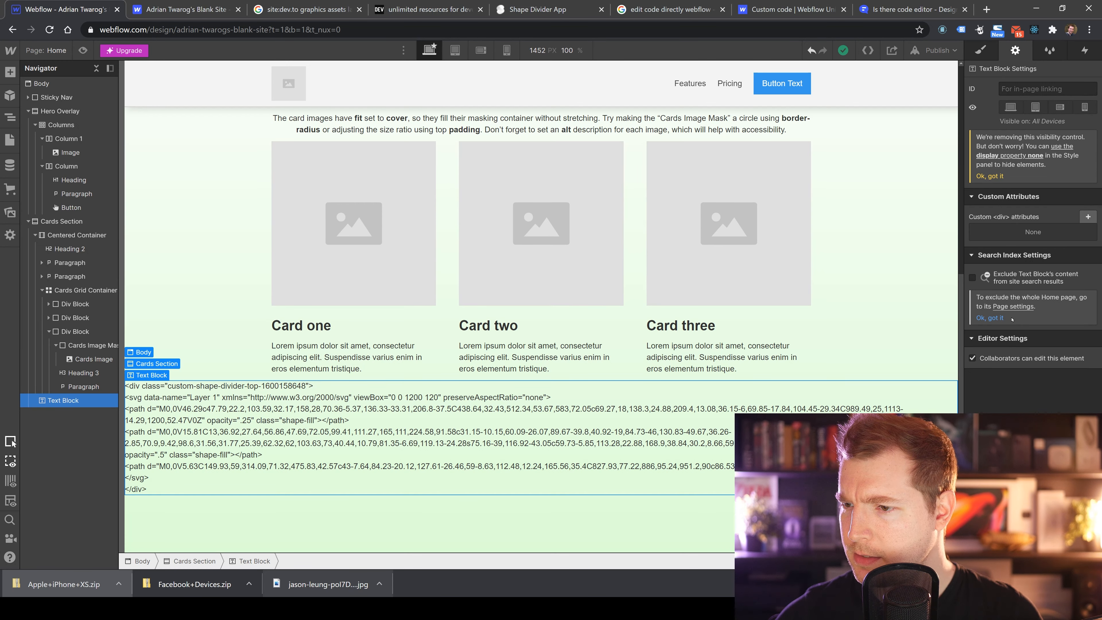
Switch to the forum thread about a Webflow code editor and read the accepted answer on editing code.
key("g")
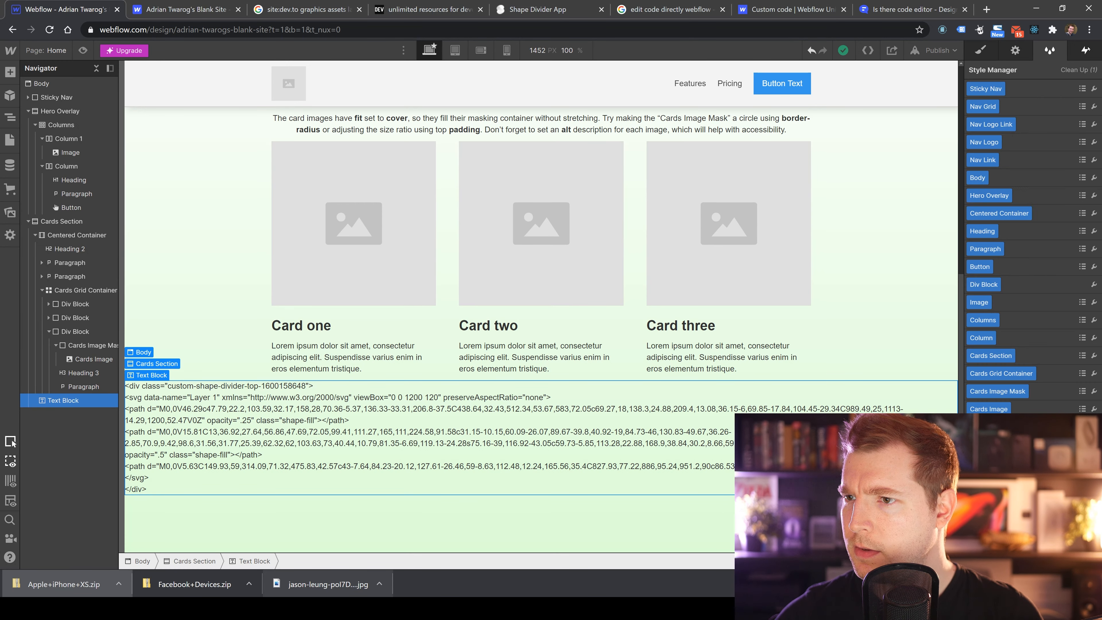
key("h")
key("ctrl+9")
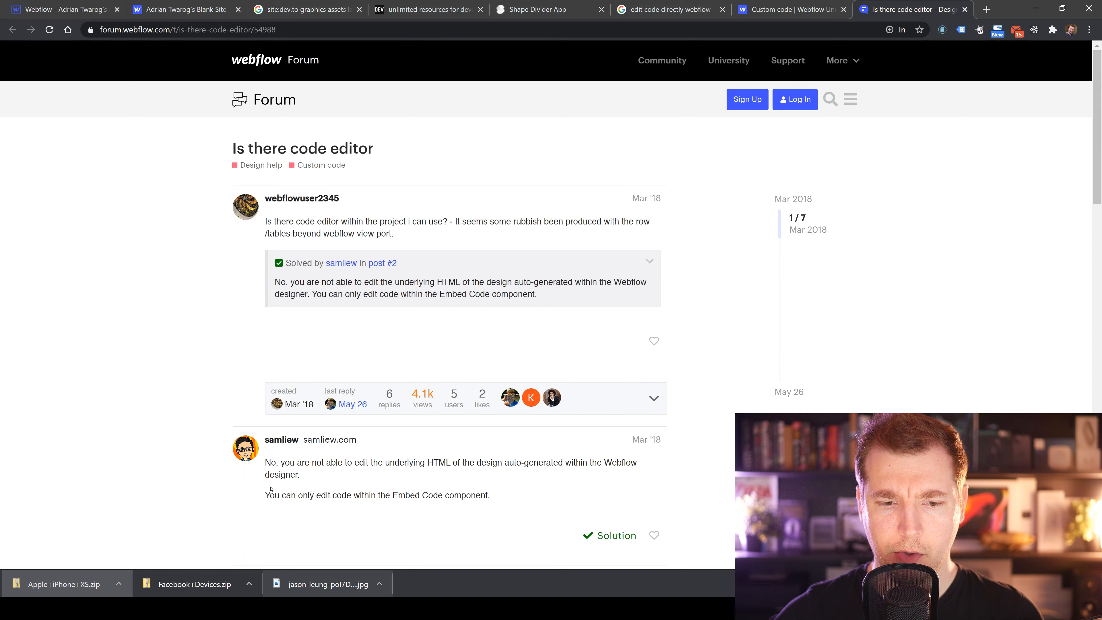
scroll(271, 489, "down", 1)
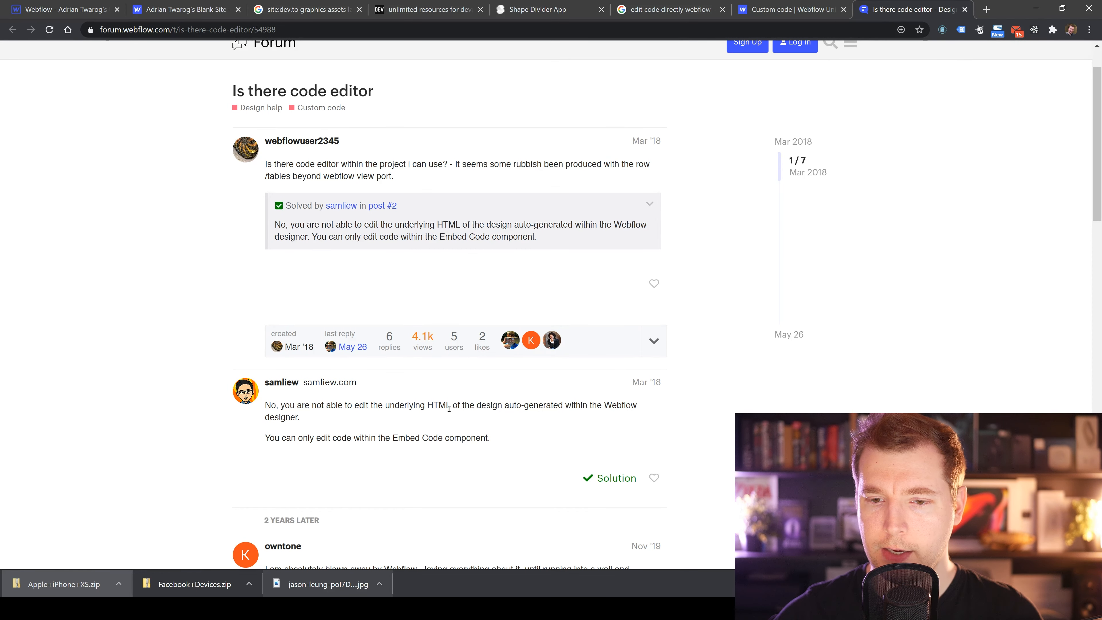
scroll(448, 408, "down", 1)
left_click_drag(477, 347, 588, 352)
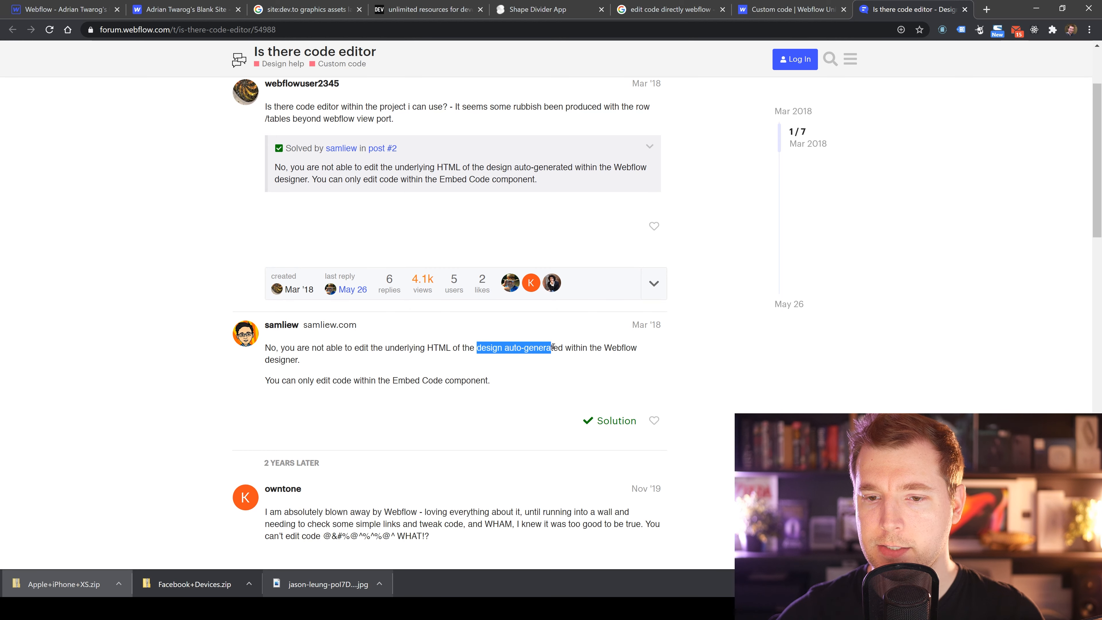
left_click(587, 360)
scroll(585, 360, "down", 1)
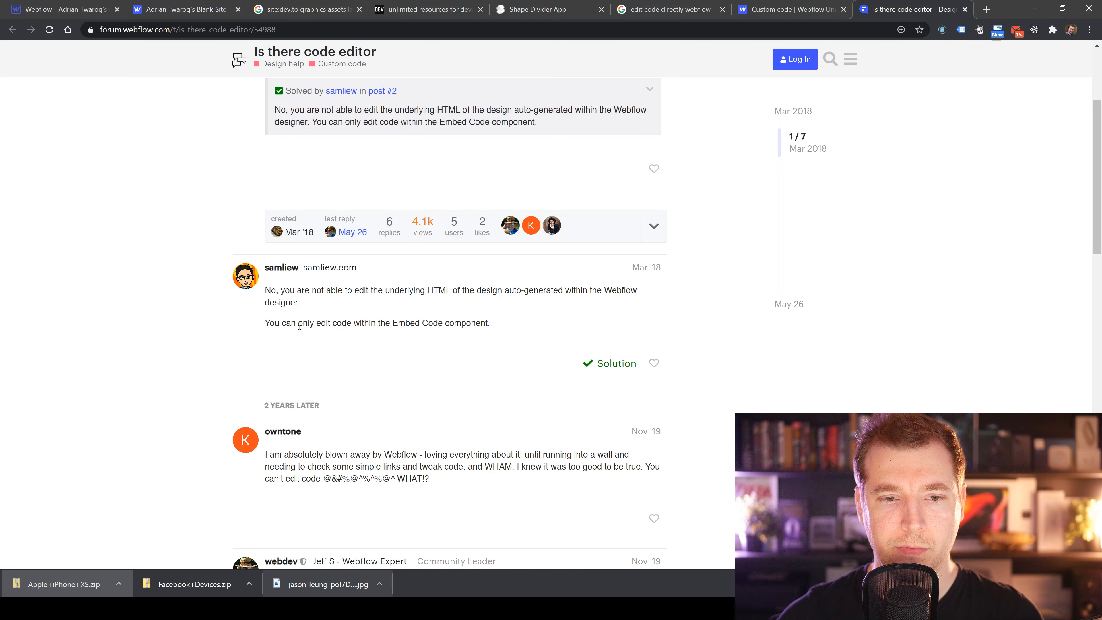
left_click_drag(286, 324, 403, 324)
left_click(404, 323)
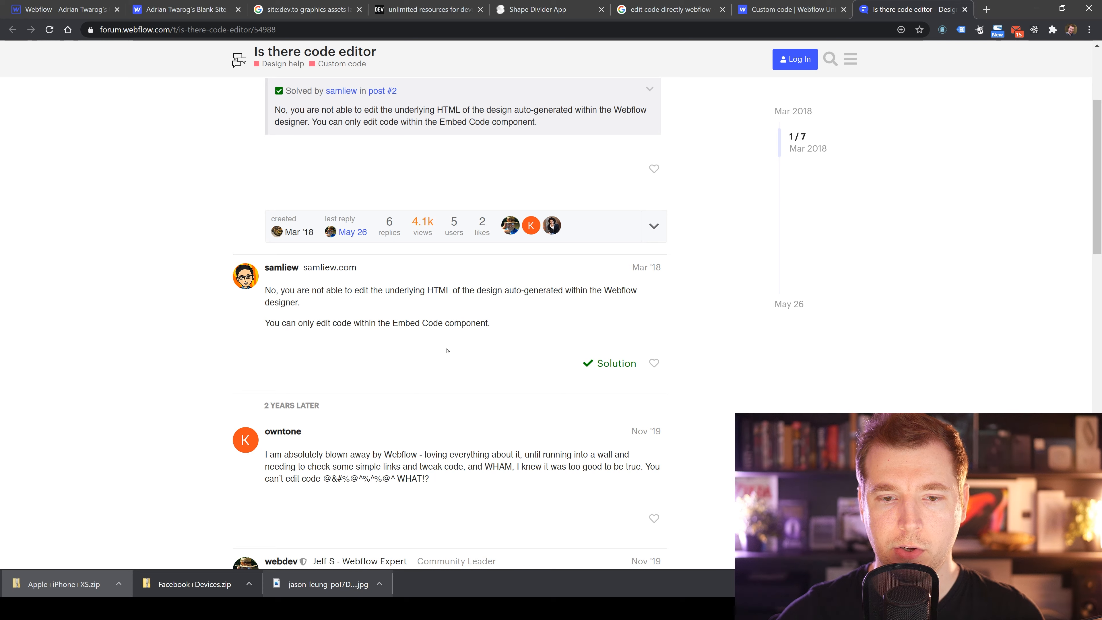
scroll(447, 350, "down", 1)
left_click_drag(394, 267, 449, 267)
left_click(503, 284)
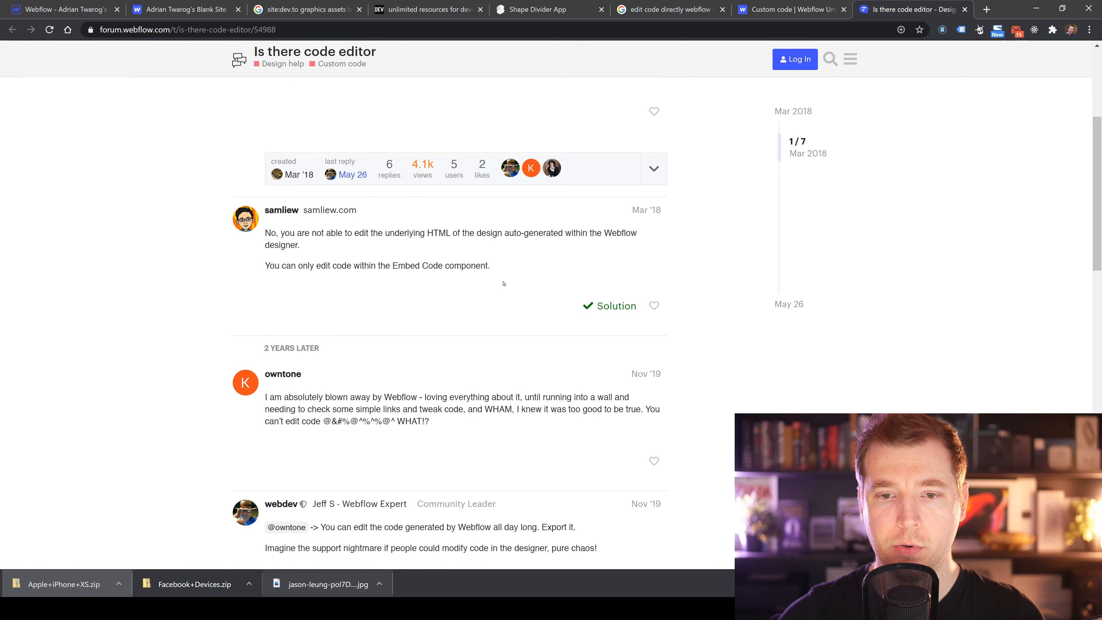
Return to the Webflow designer and delete the Text Block holding the divider code.
left_click(152, 18)
left_click(65, 9)
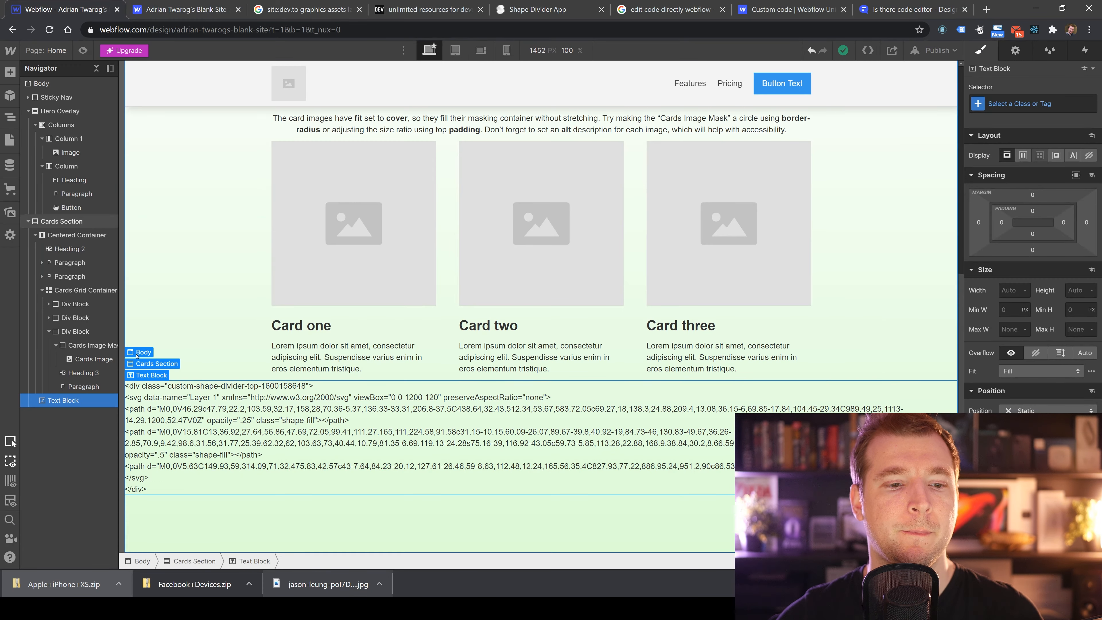
key("Delete")
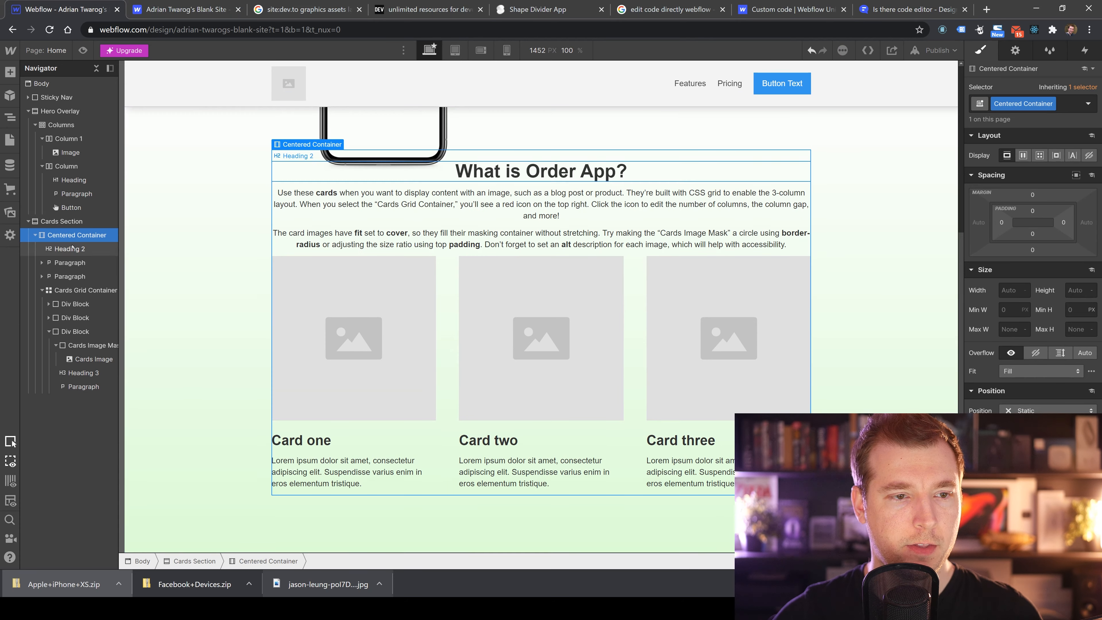
Try to add an Embed element from the Add panel to the Cards Section.
left_click(10, 72)
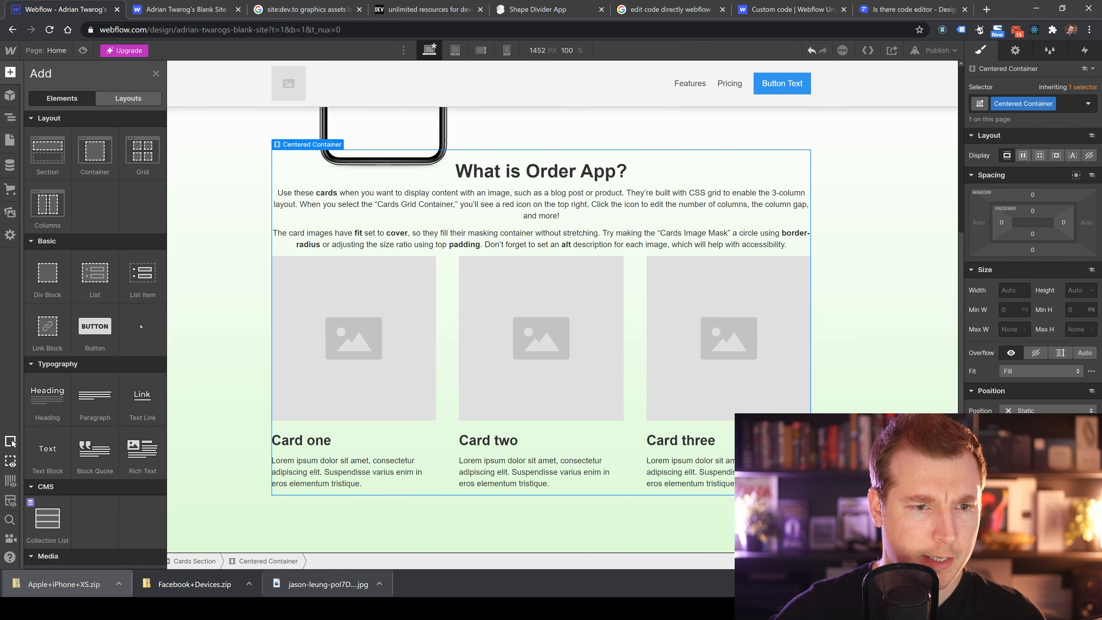
scroll(144, 335, "down", 3)
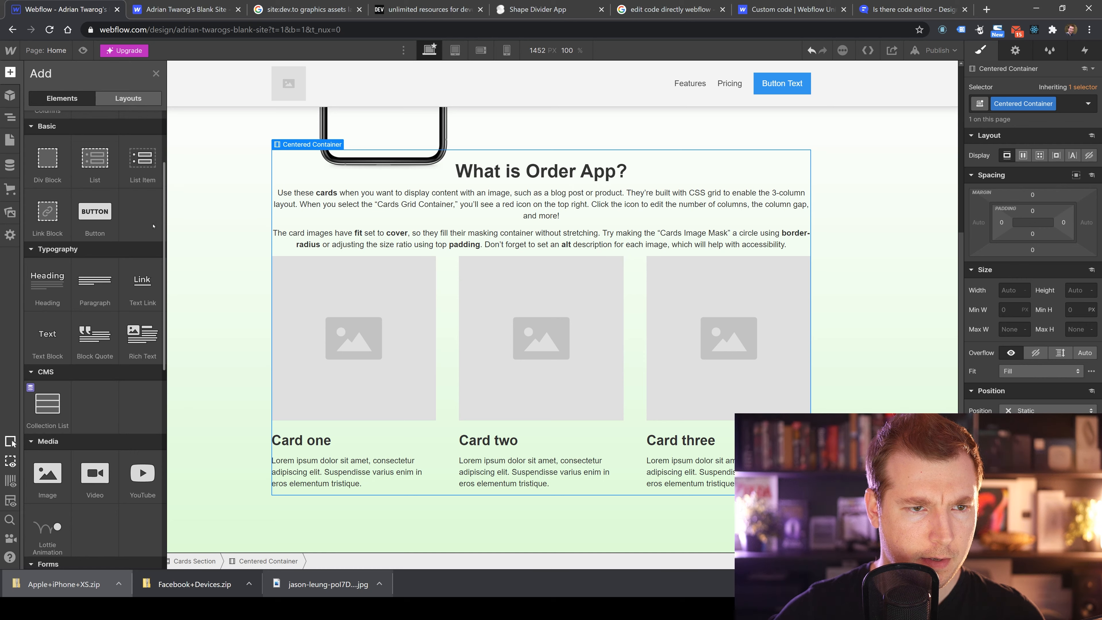
scroll(136, 226, "down", 9)
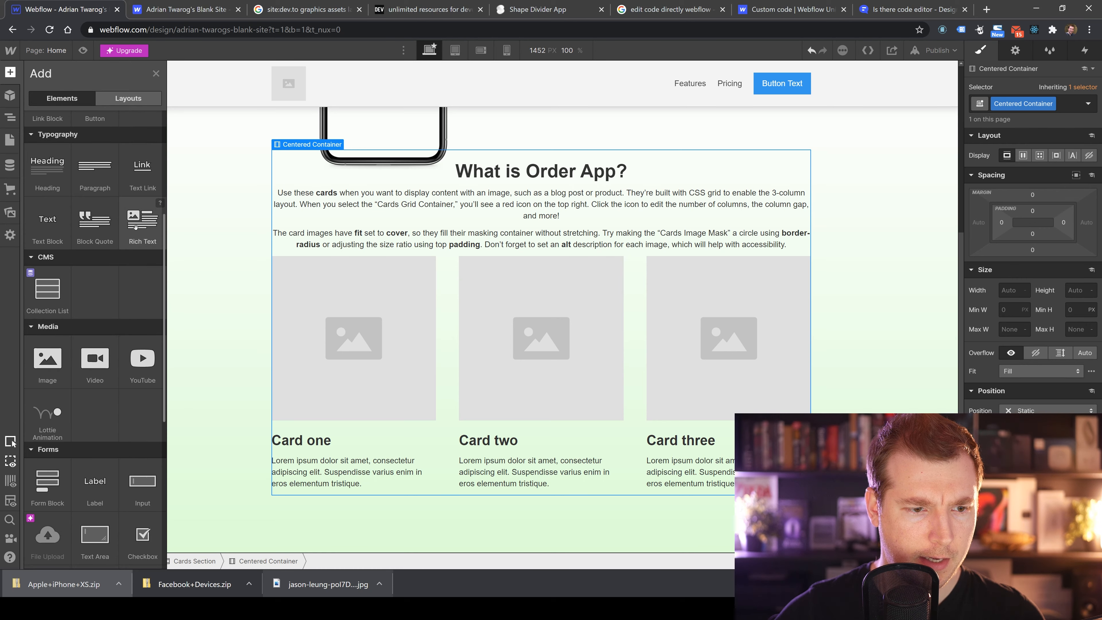
scroll(136, 279, "down", 3)
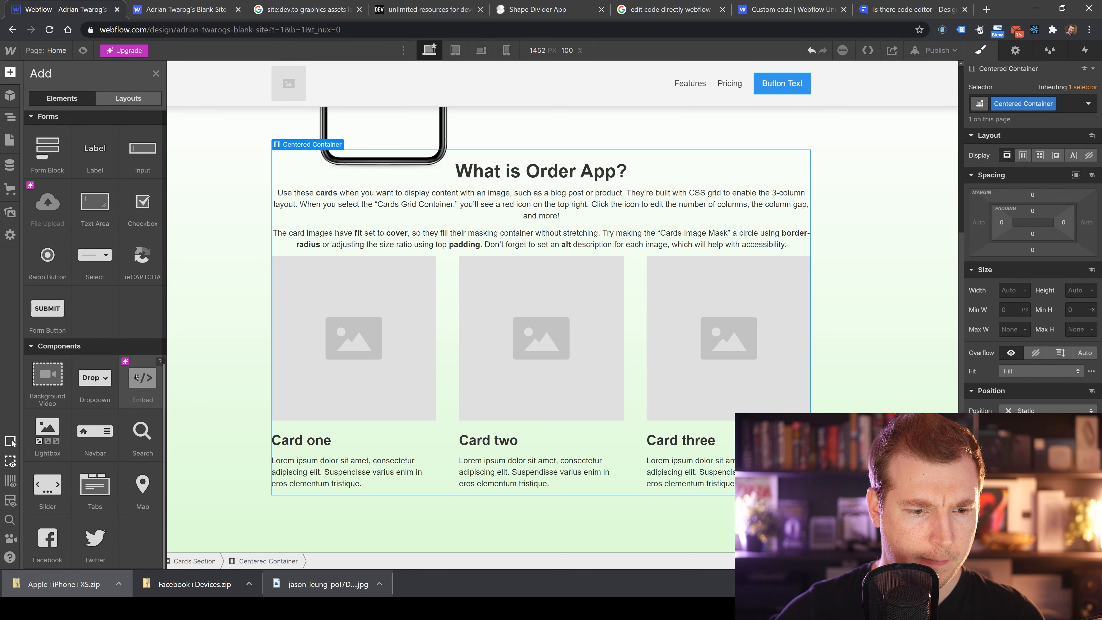
left_click(144, 378)
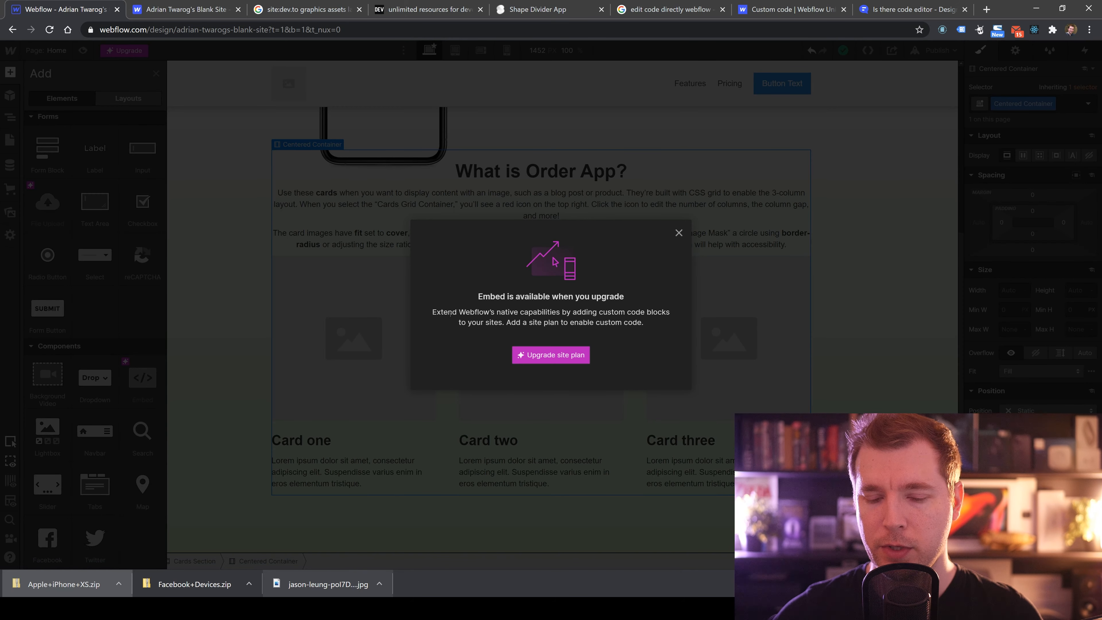
left_click_drag(450, 313, 608, 314)
left_click(607, 319)
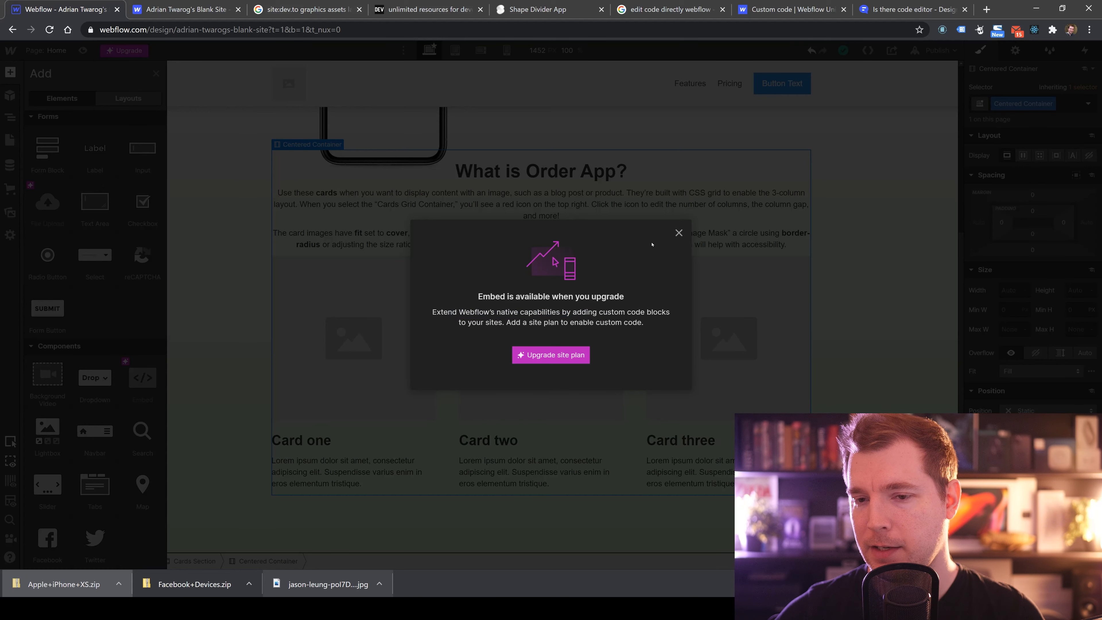
left_click(677, 234)
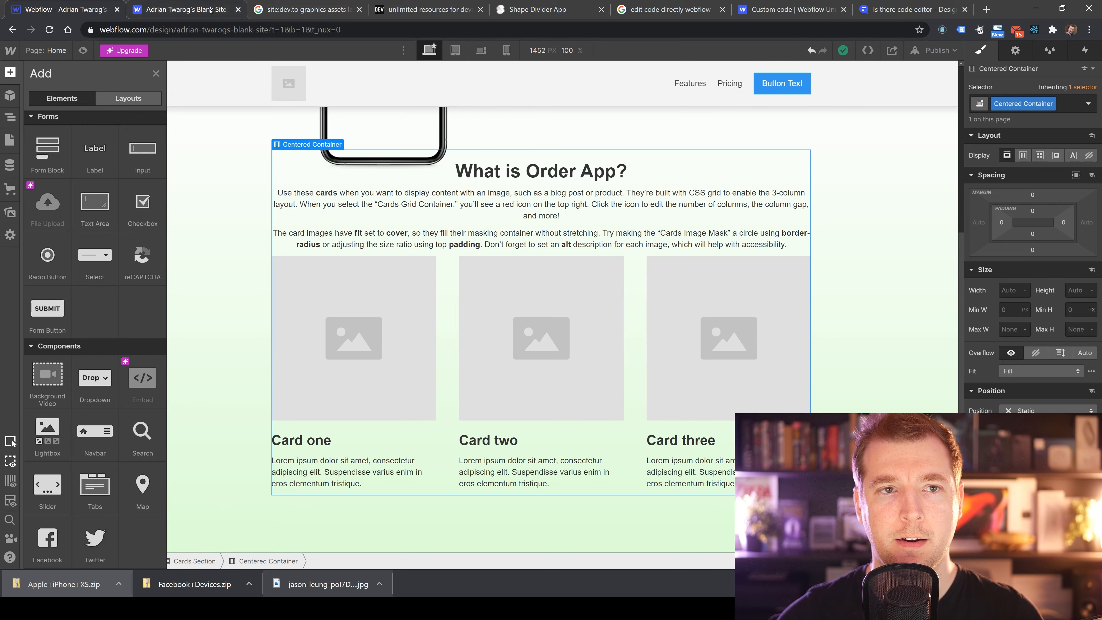
Switch to the Shape Divider App and open its Get Code dialog to view the HTML and CSS.
left_click(330, 8)
left_click(394, 8)
left_click(542, 9)
scroll(517, 391, "down", 6)
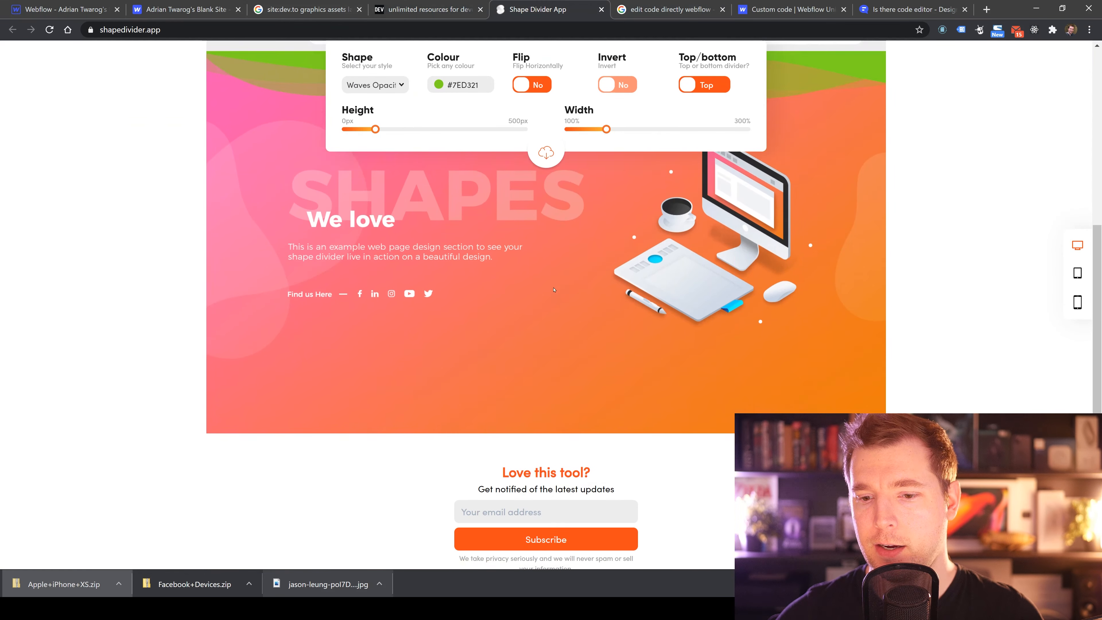
scroll(517, 417, "up", 7)
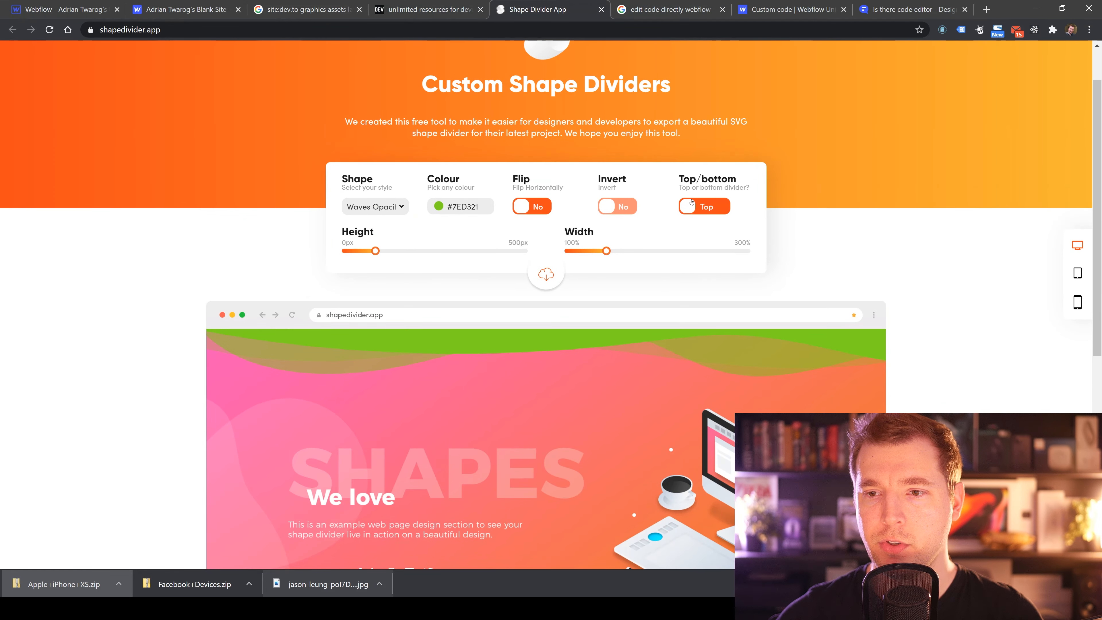
left_click(550, 262)
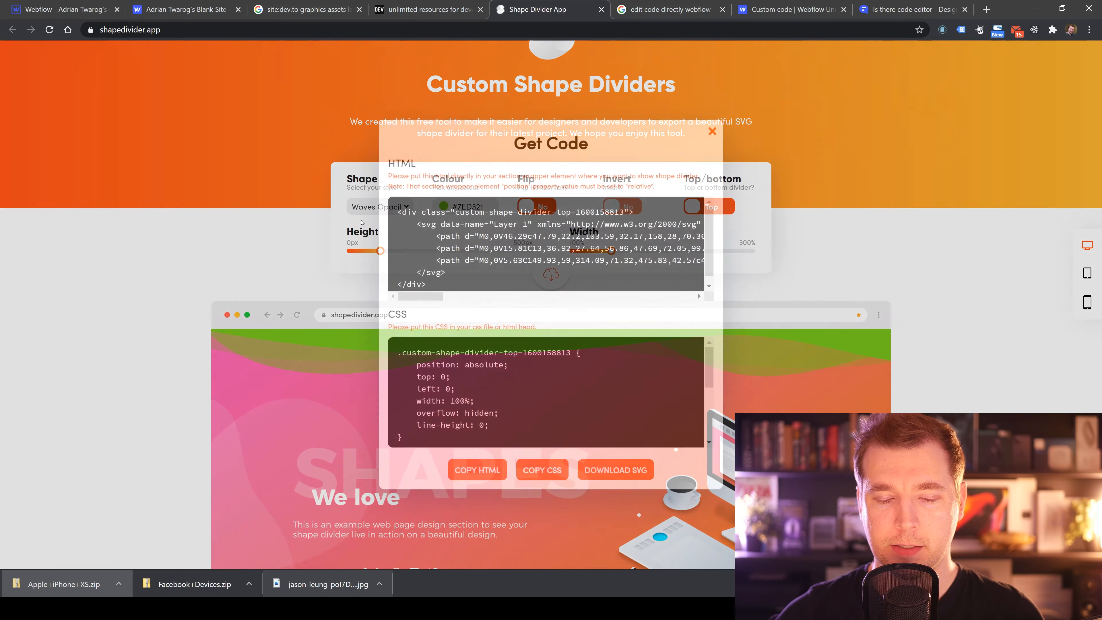
scroll(473, 300, "right", 5)
scroll(473, 301, "left", 5)
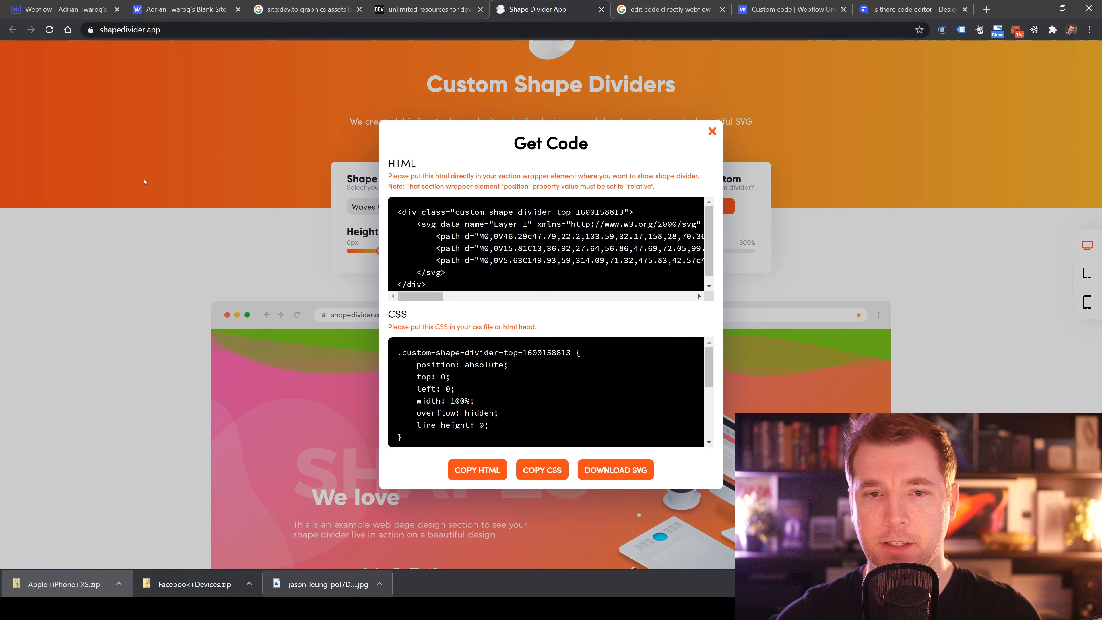
Back in the designer, select the Cards Section and remove the linear gradient from its background.
left_click(174, 4)
left_click(174, 3)
left_click(96, 6)
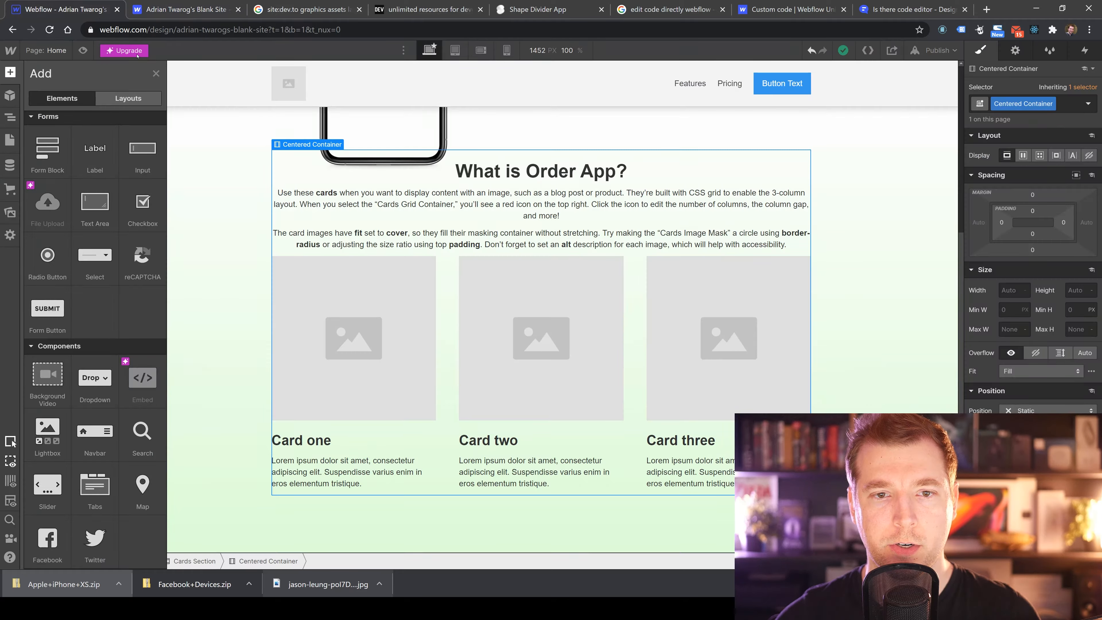
left_click(241, 312)
scroll(377, 369, "up", 5)
scroll(383, 371, "down", 5)
scroll(382, 372, "up", 5)
scroll(886, 287, "down", 5)
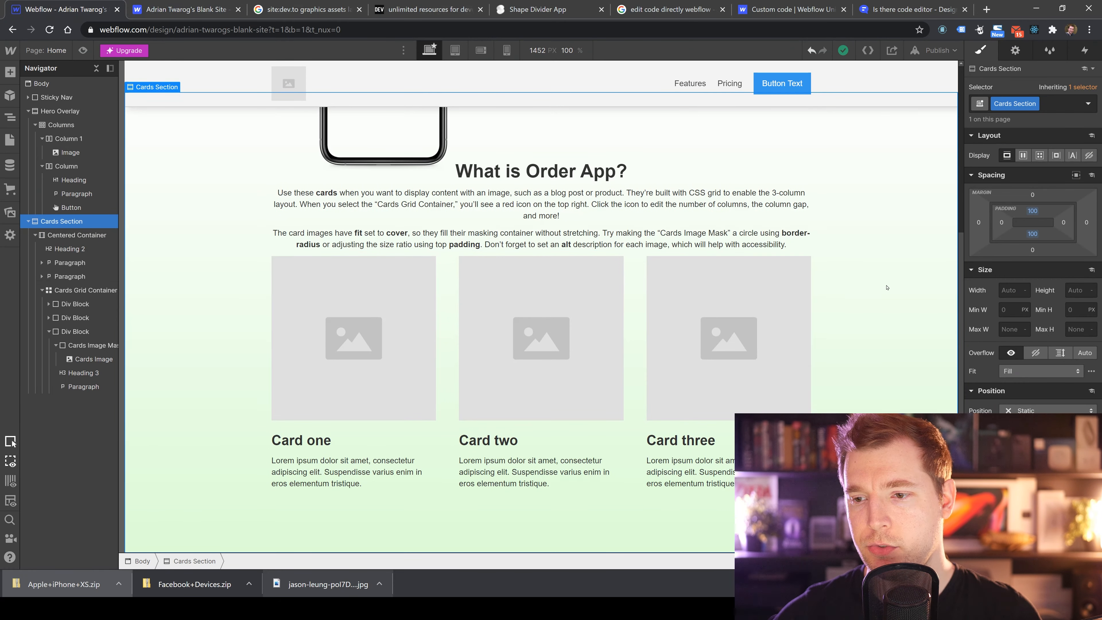
scroll(870, 385, "up", 4)
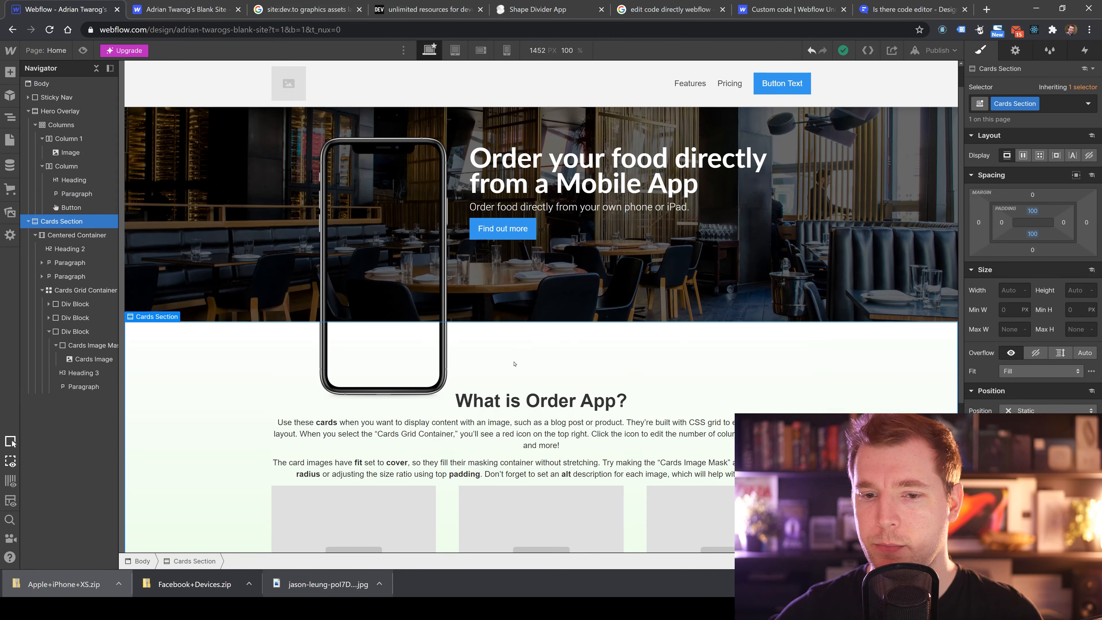
scroll(513, 363, "down", 4)
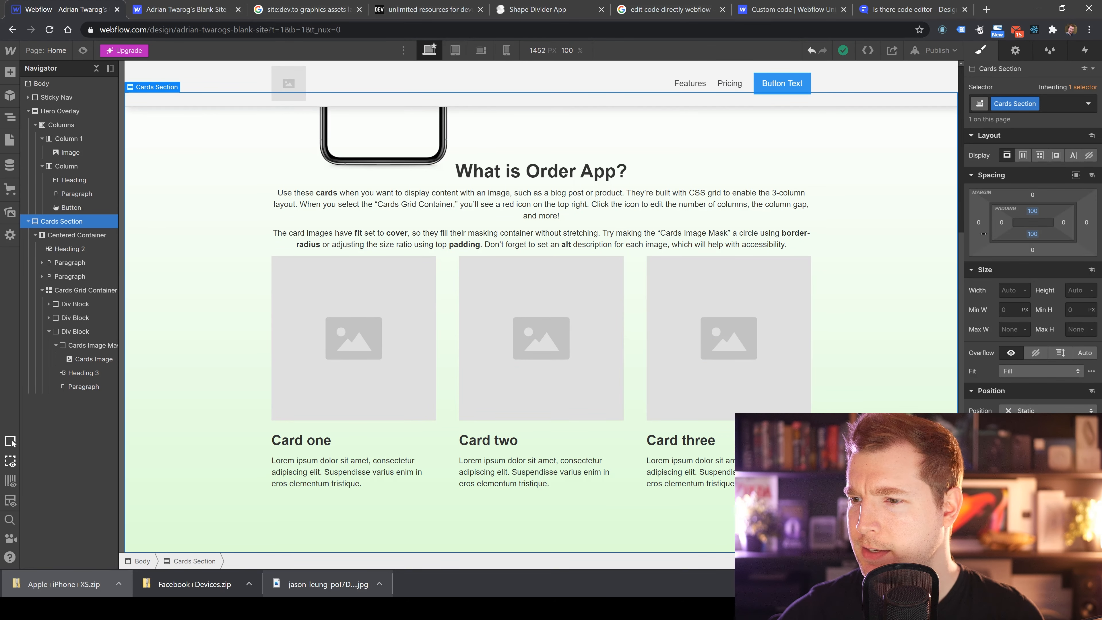
left_click(1013, 51)
left_click(981, 51)
scroll(980, 298, "down", 5)
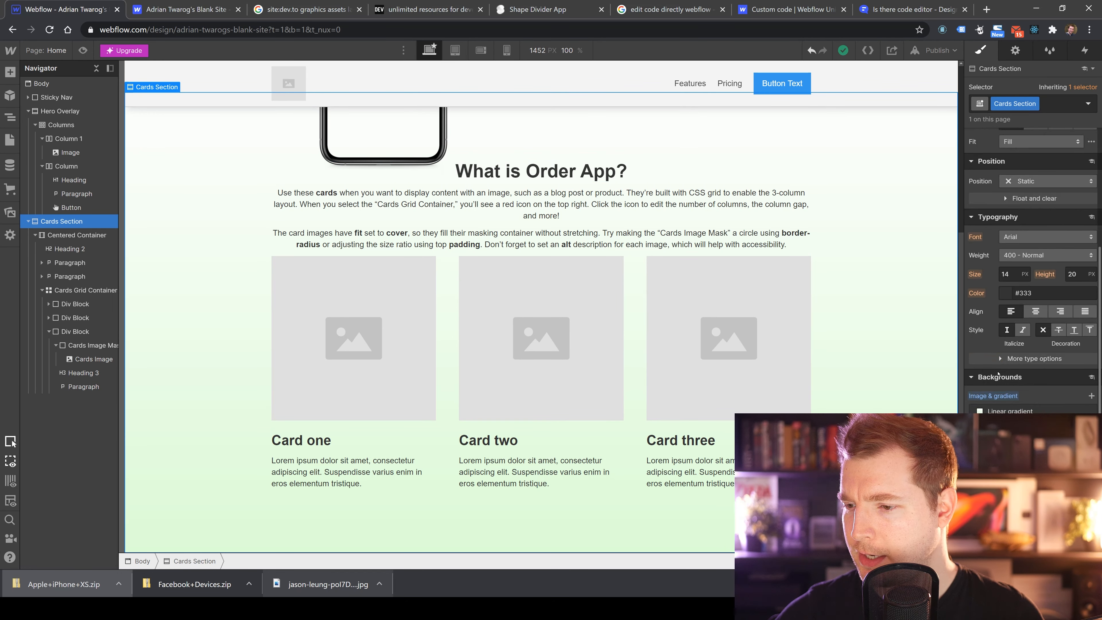
left_click(1010, 415)
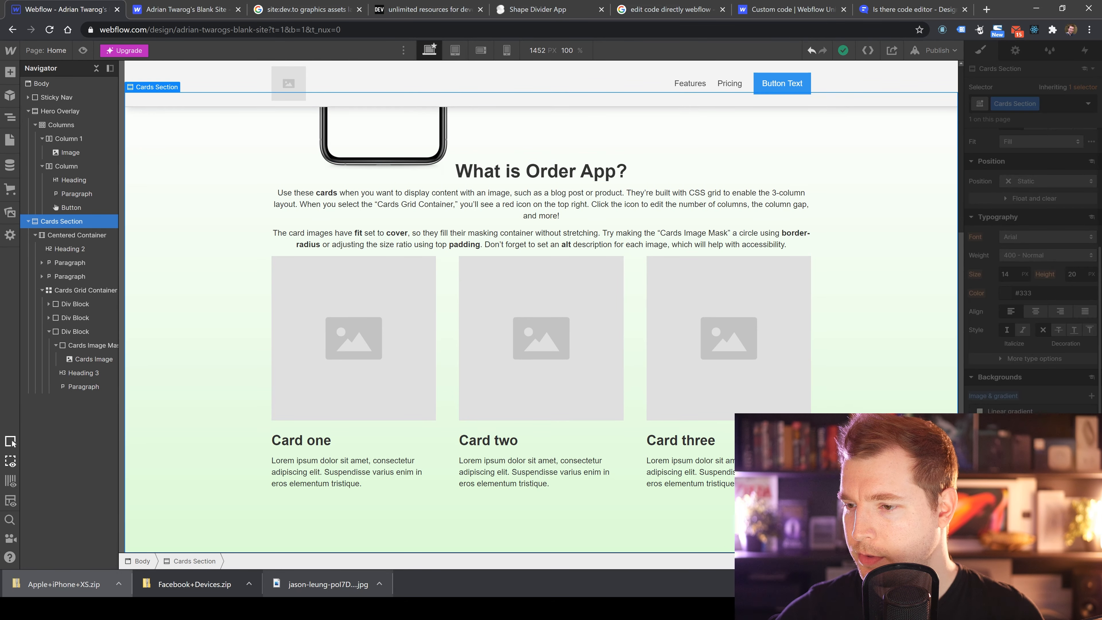
left_click(1041, 408)
left_click(1089, 412)
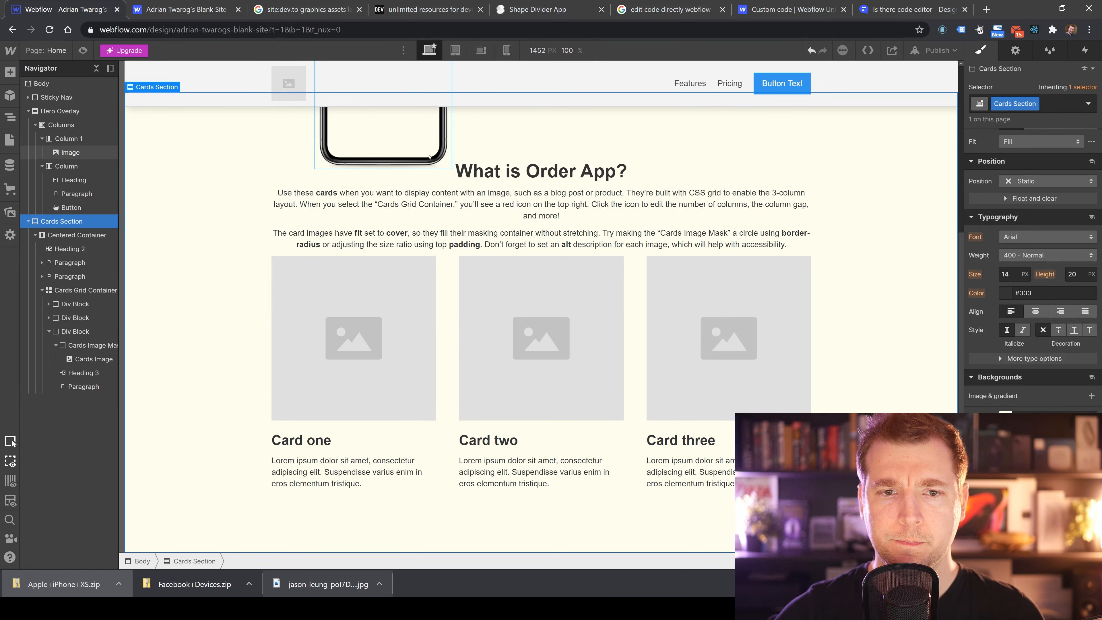
left_click(1005, 416)
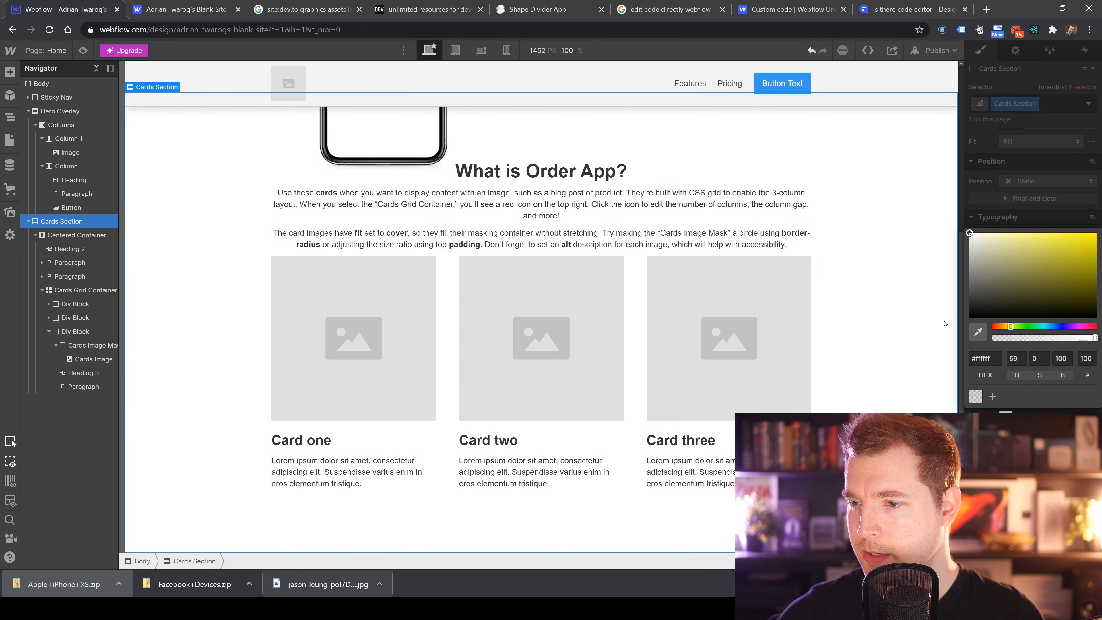
left_click(894, 300)
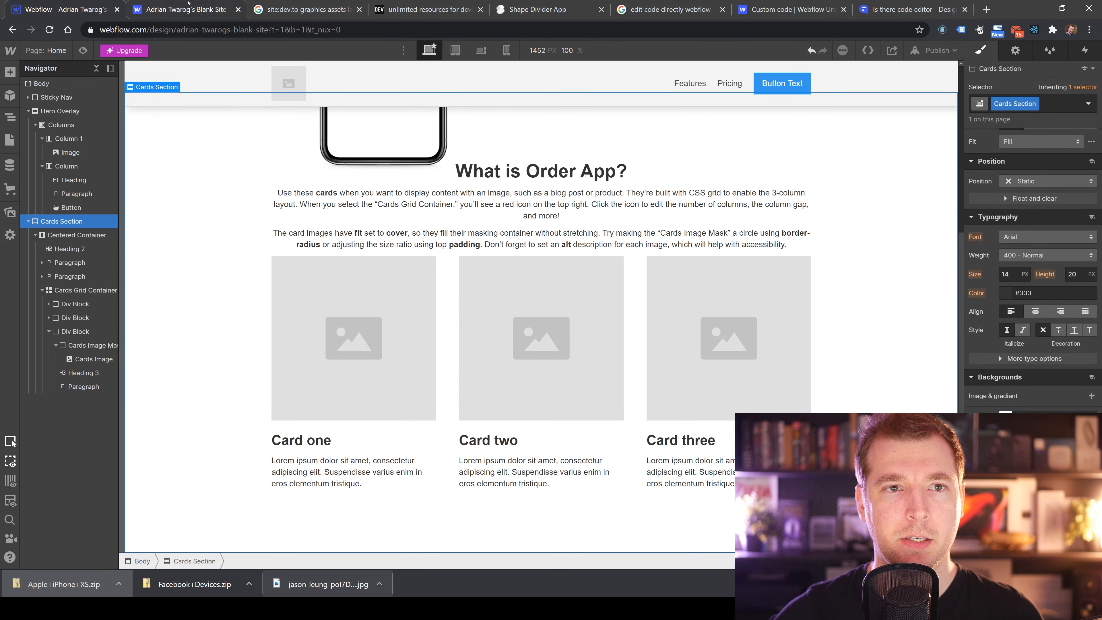
Open Unsplash in a browser tab and search its photos for app food.
left_click(402, 5)
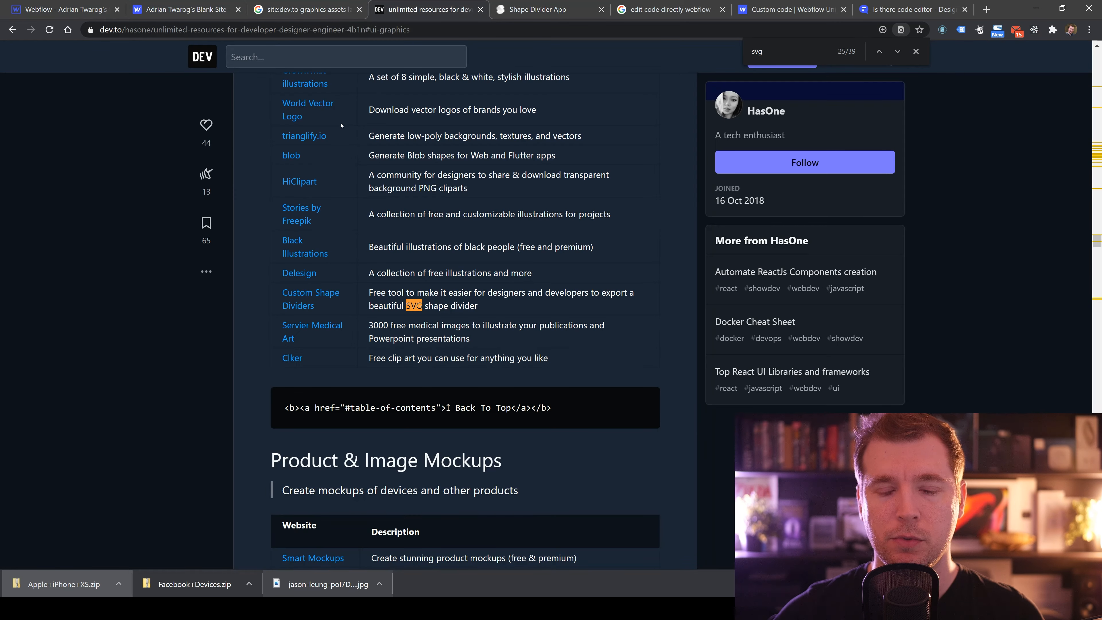
left_click(559, 5)
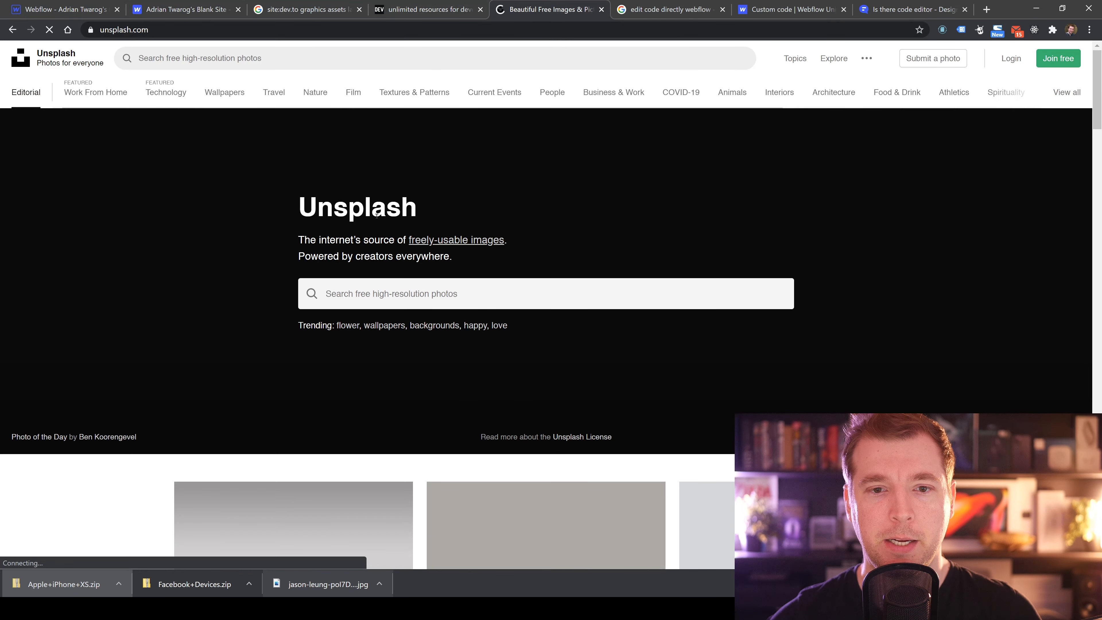
left_click(382, 295)
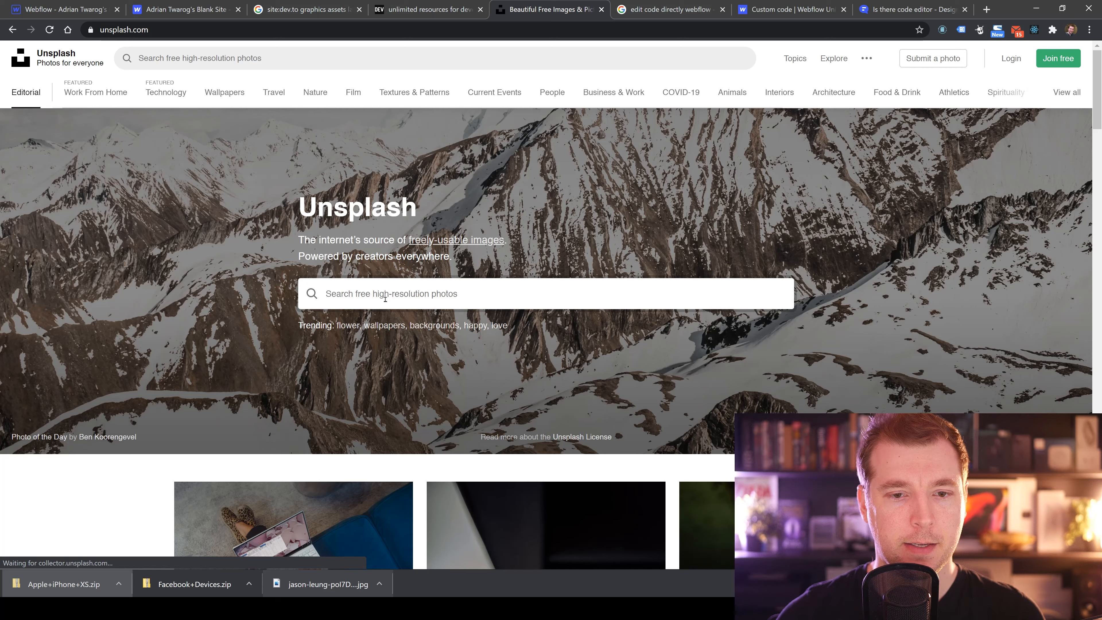
type("app food")
key("Return")
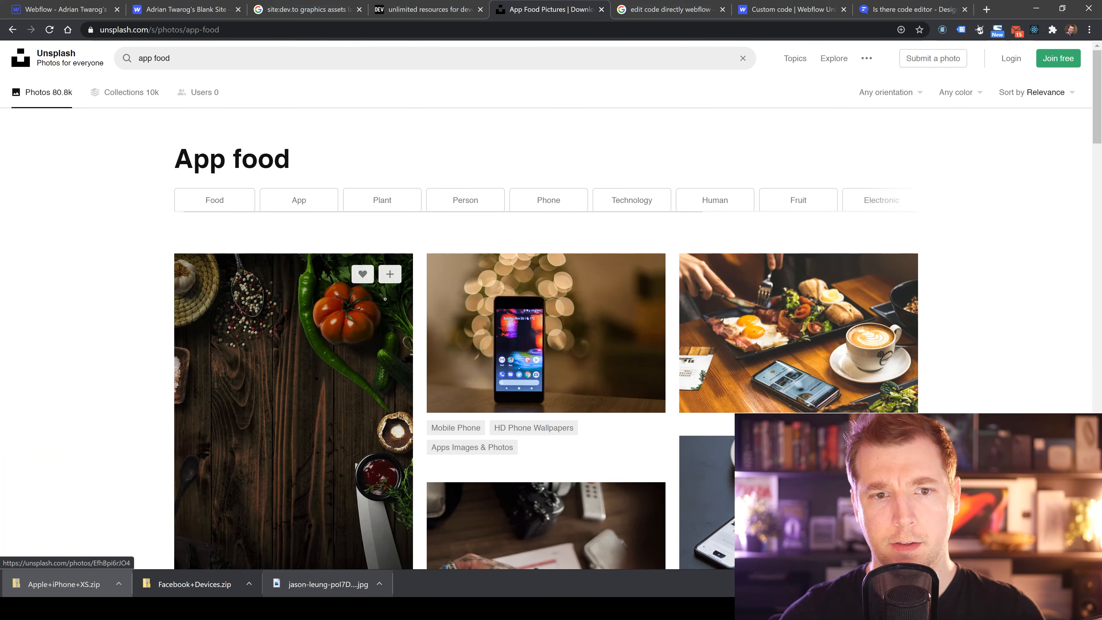
scroll(189, 213, "down", 3)
scroll(189, 214, "up", 1)
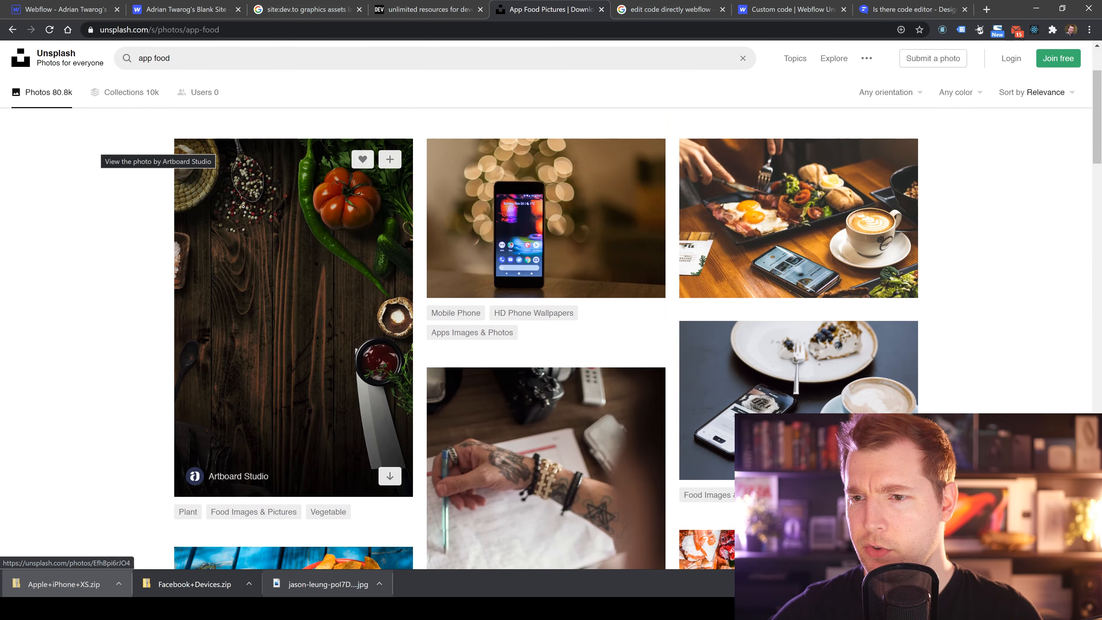
scroll(803, 202, "down", 4)
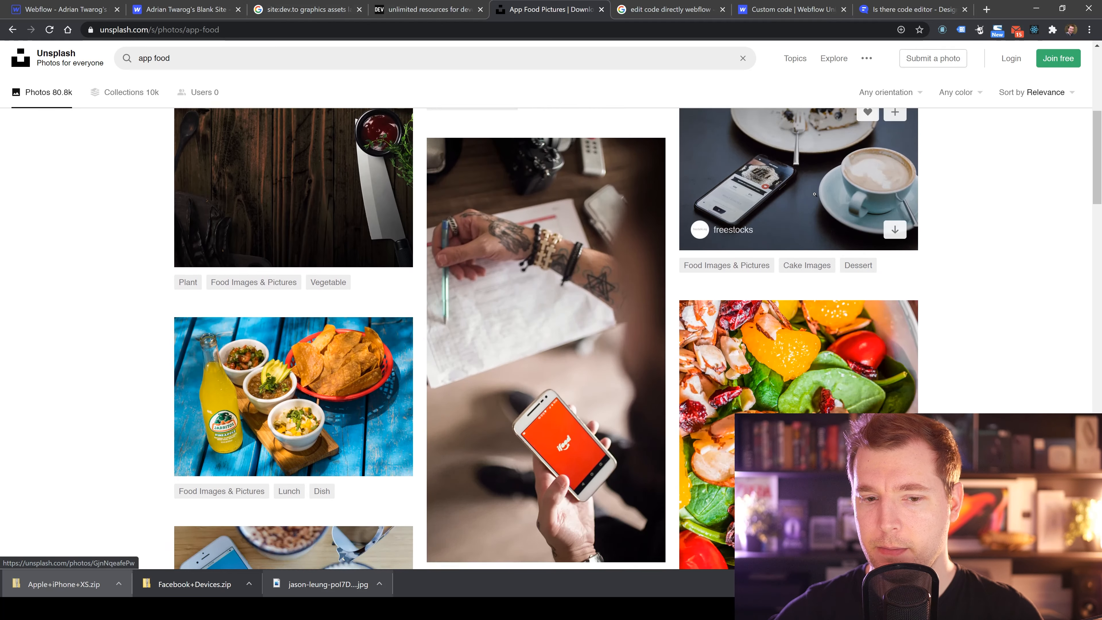
Open the freestocks photo of a phone beside a coffee cup and cake in the results and download it.
scroll(825, 333, "up", 3)
scroll(825, 333, "up", 1)
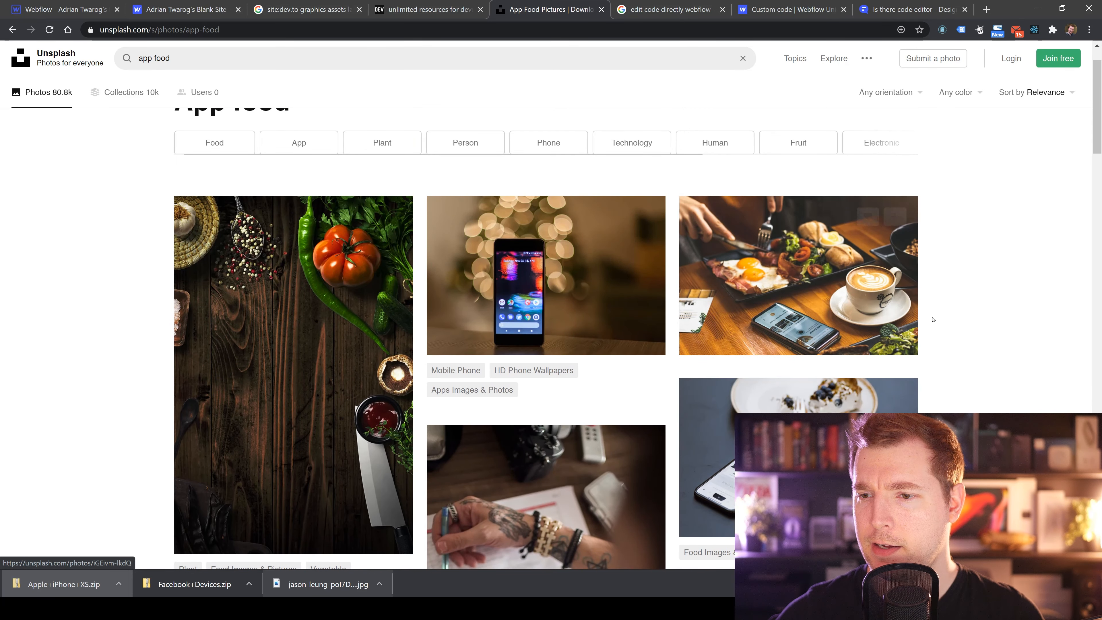
scroll(826, 333, "down", 1)
left_click(825, 333)
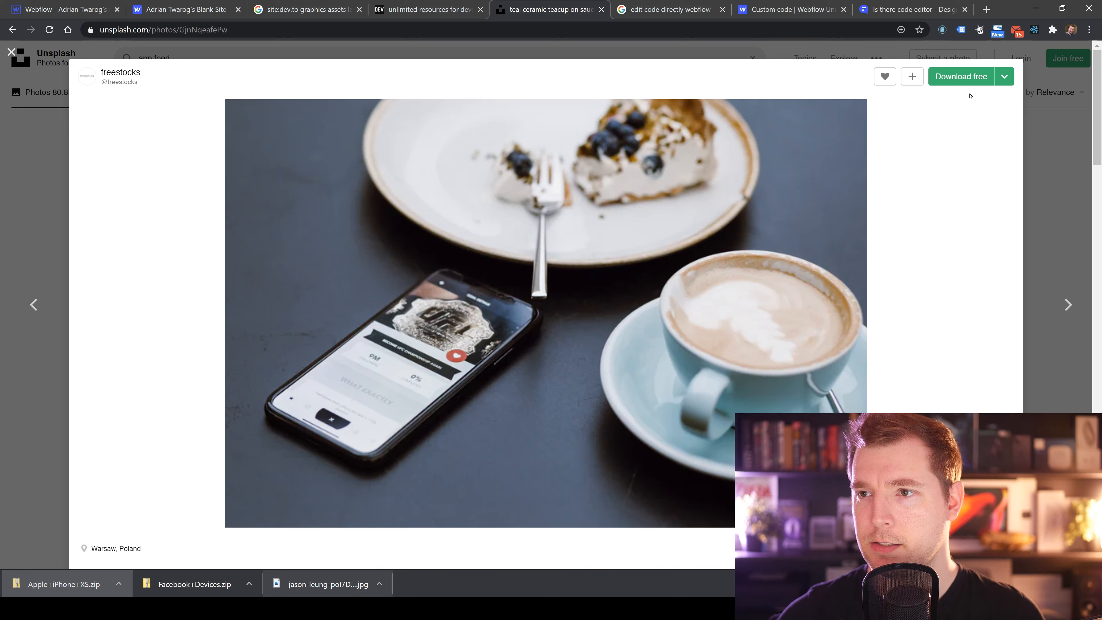
left_click(963, 86)
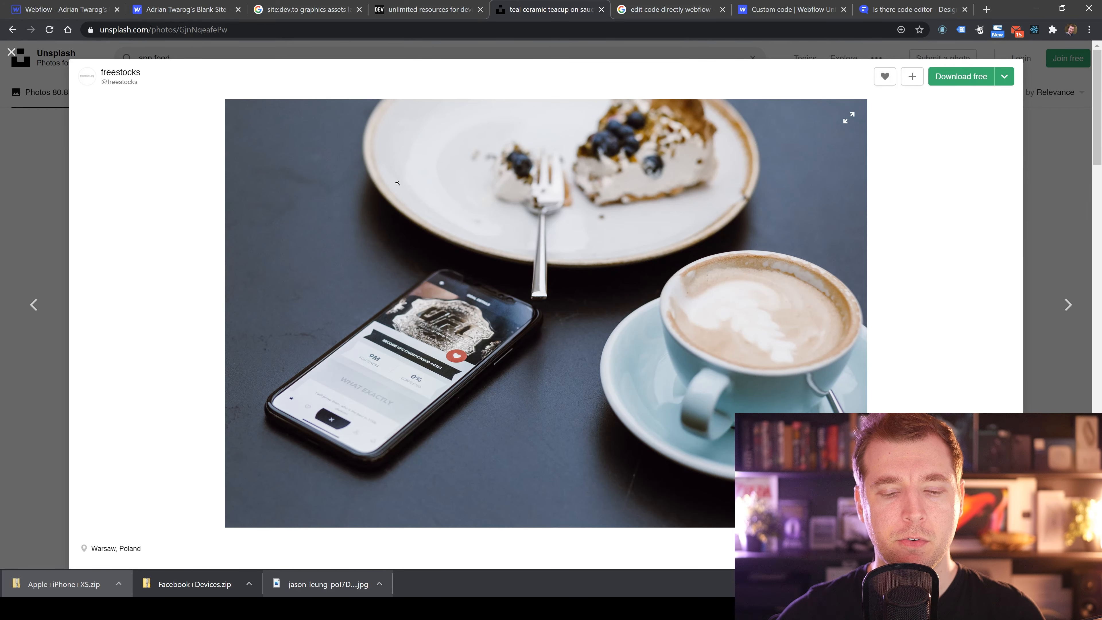
Back in the designer, upload the downloaded freestocks photo to the project's assets.
key("ctrl+1")
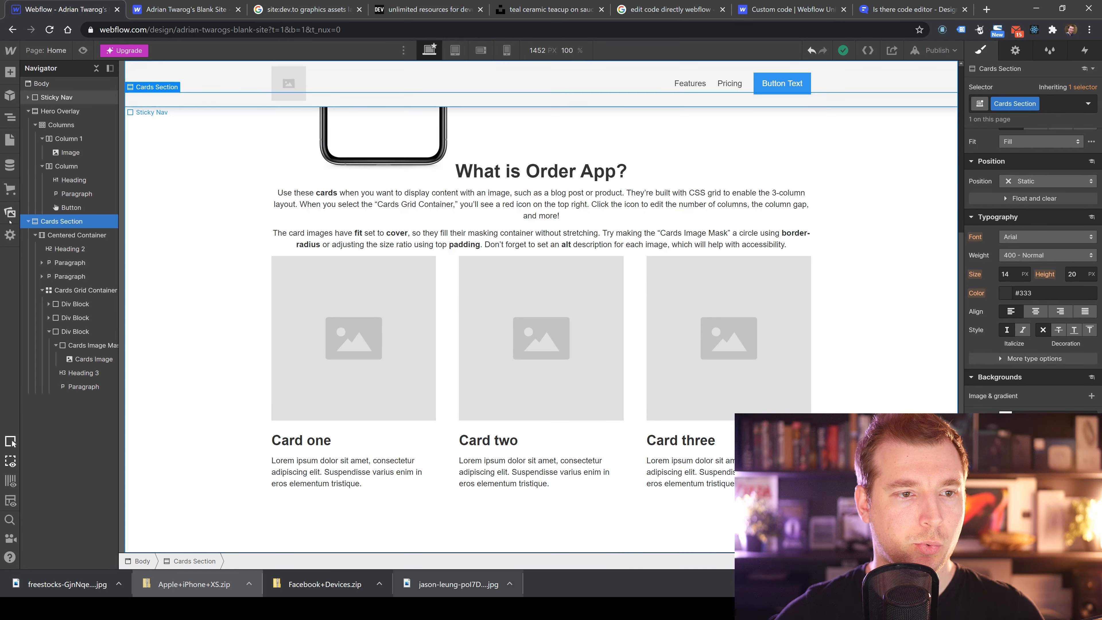
left_click(9, 213)
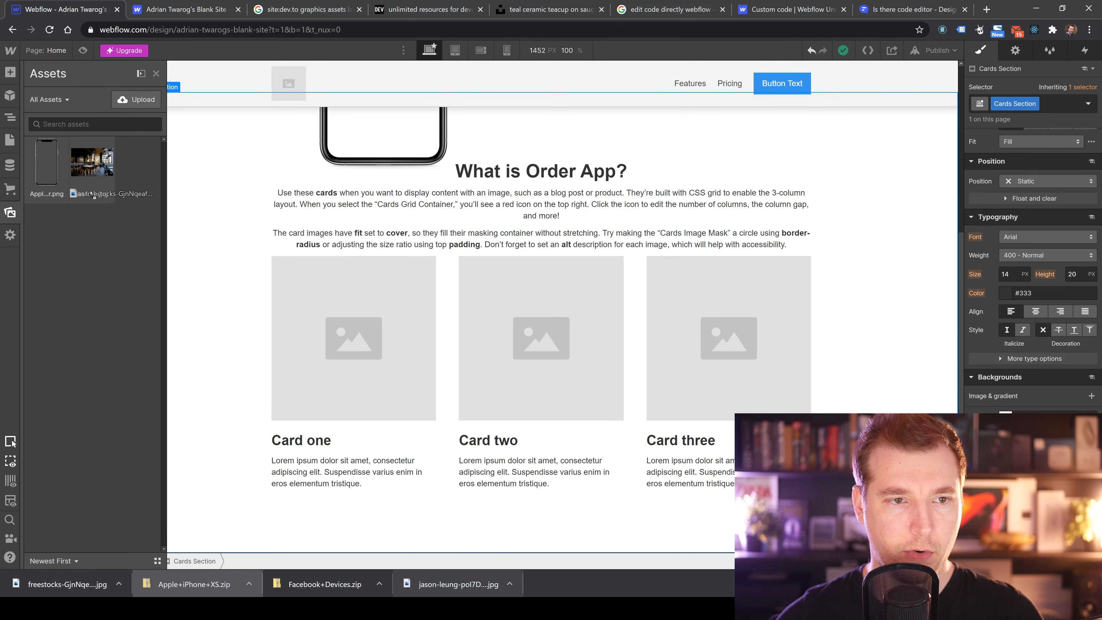
left_click(136, 100)
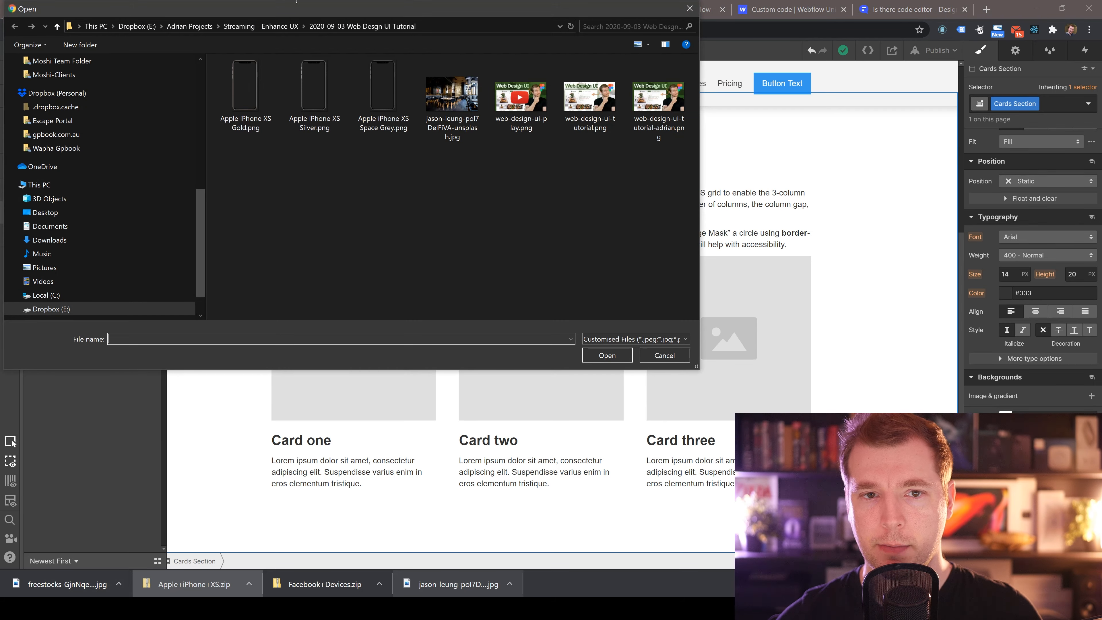
left_click_drag(437, 8, 672, 50)
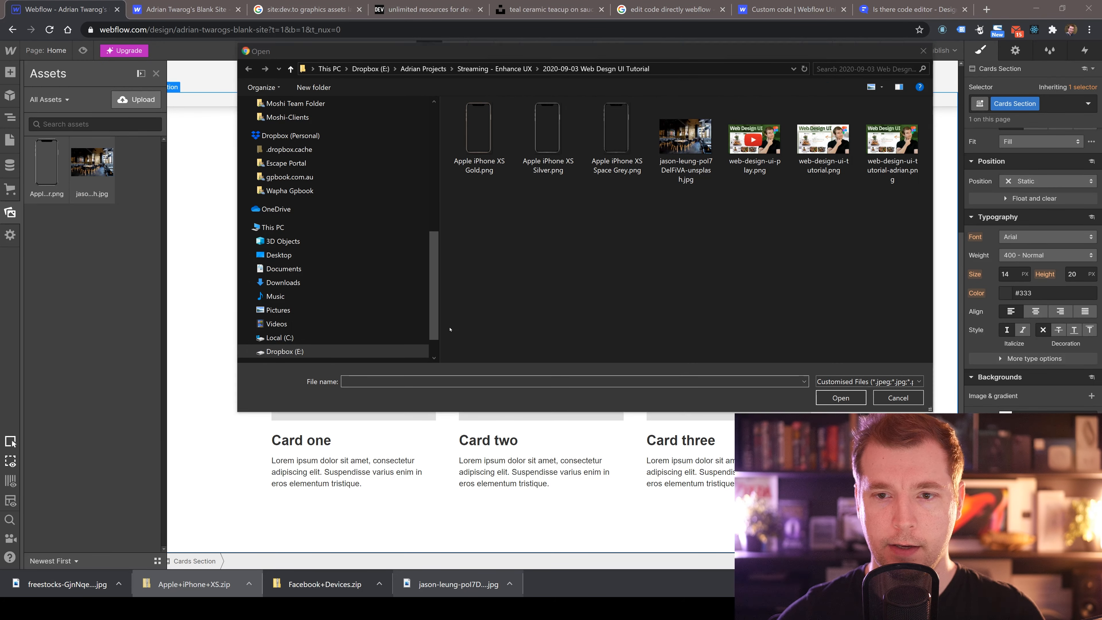
left_click(889, 398)
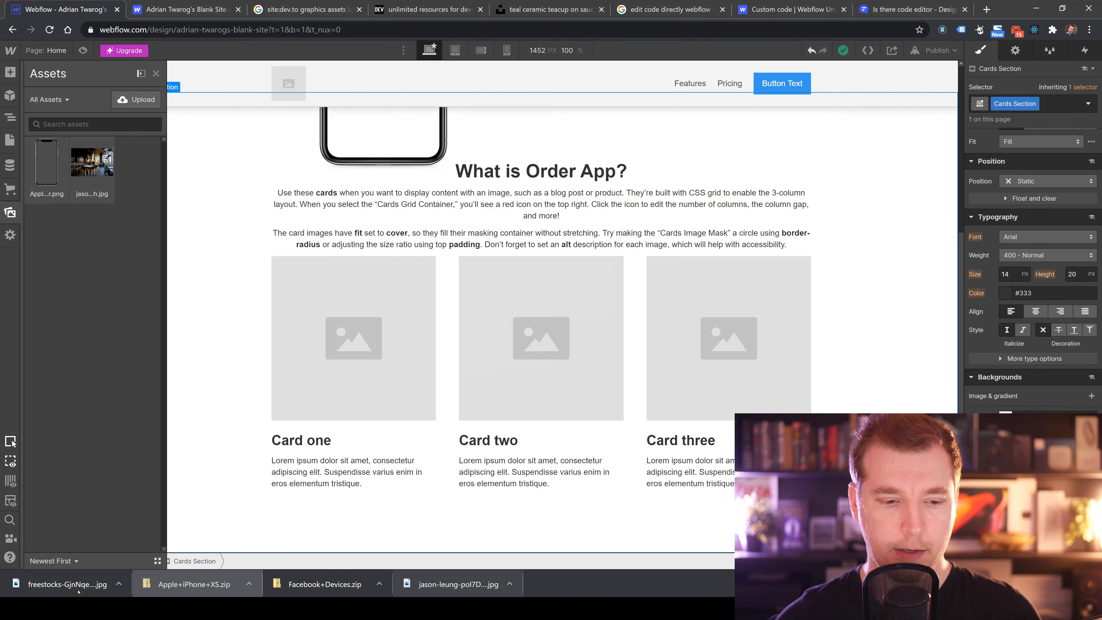
left_click(118, 583)
left_click(133, 544)
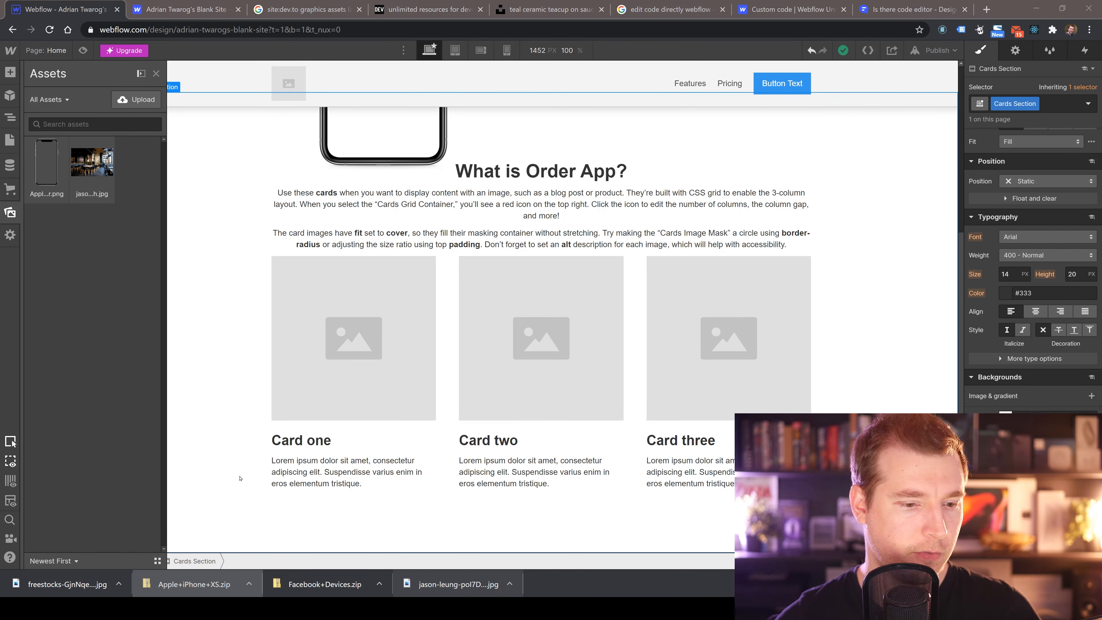
left_click(138, 100)
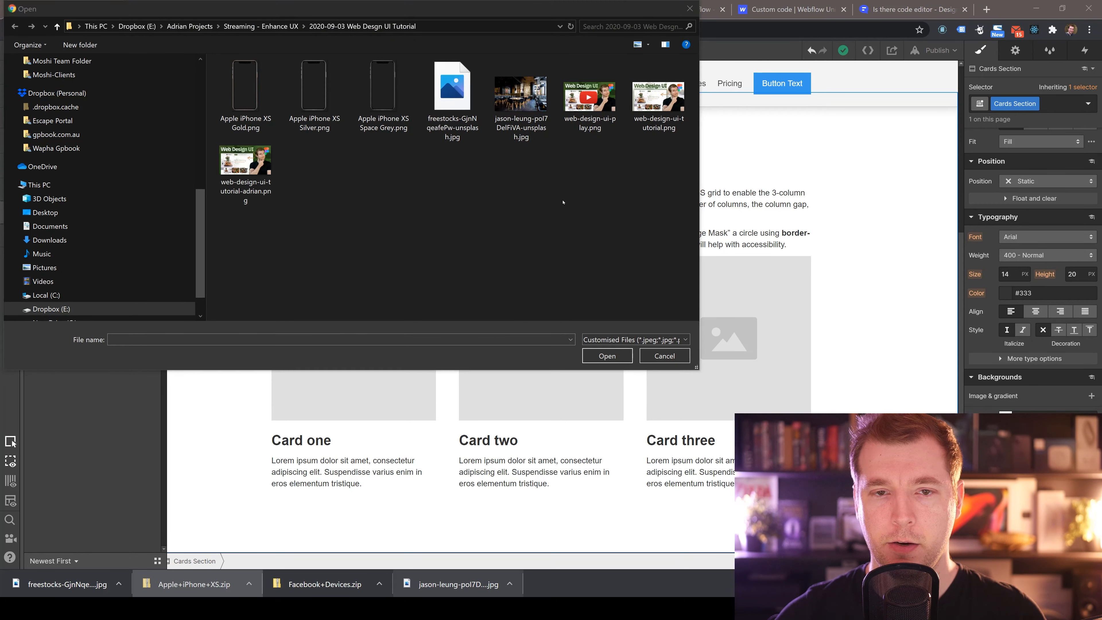
left_click(454, 102)
left_click(607, 356)
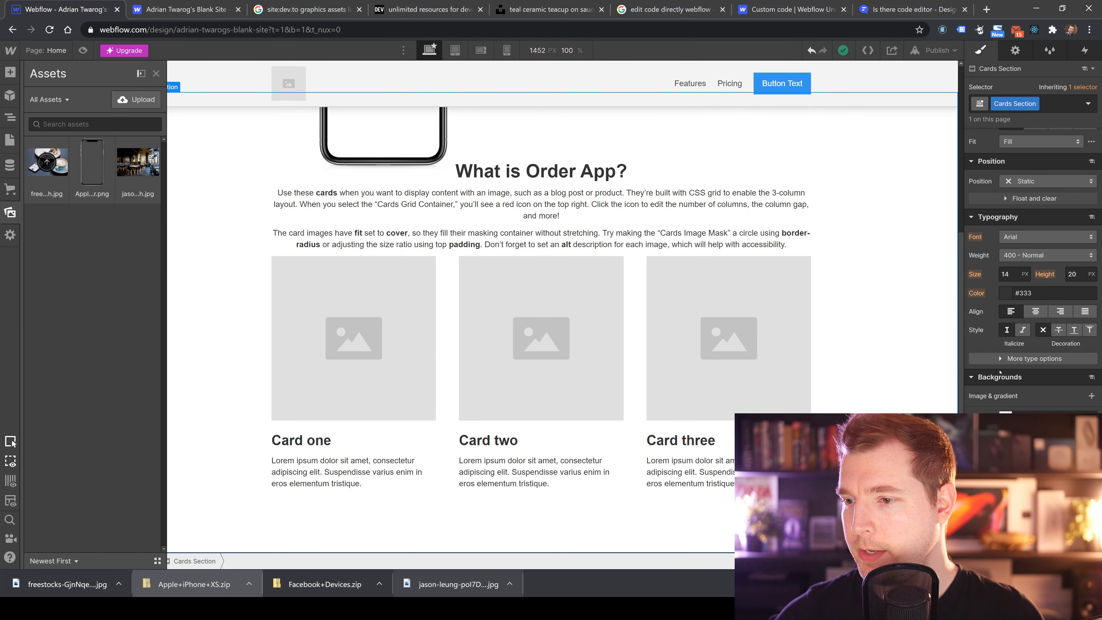
Add an image layer to the Cards Section's background.
left_click(995, 401)
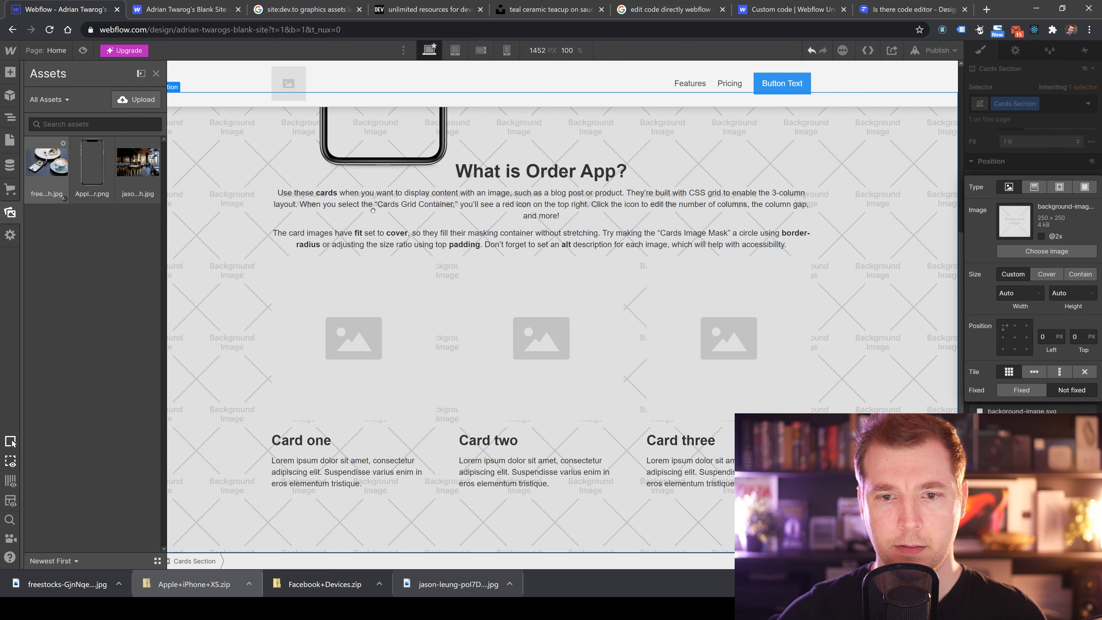
Try placing the freestocks photo as an Image element inside the Cards Section, then undo it.
left_click_drag(372, 210, 1016, 227)
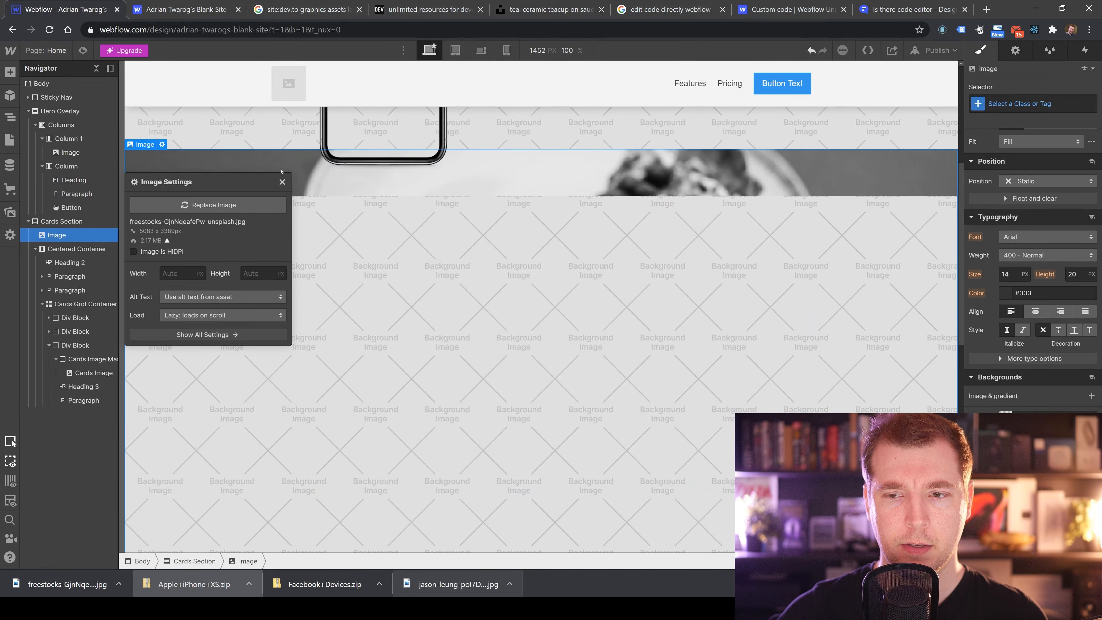
left_click(282, 182)
scroll(526, 334, "down", 4)
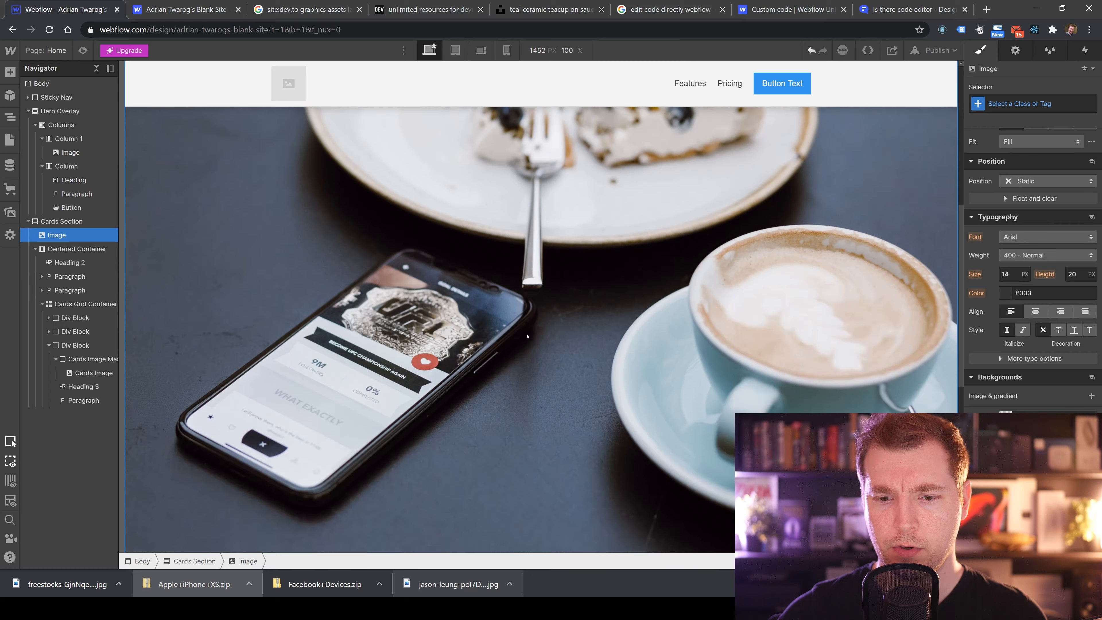
key("ctrl+z")
Set the Cards Section's background image layer to the freestocks photo and size it to Cover.
left_click(527, 368)
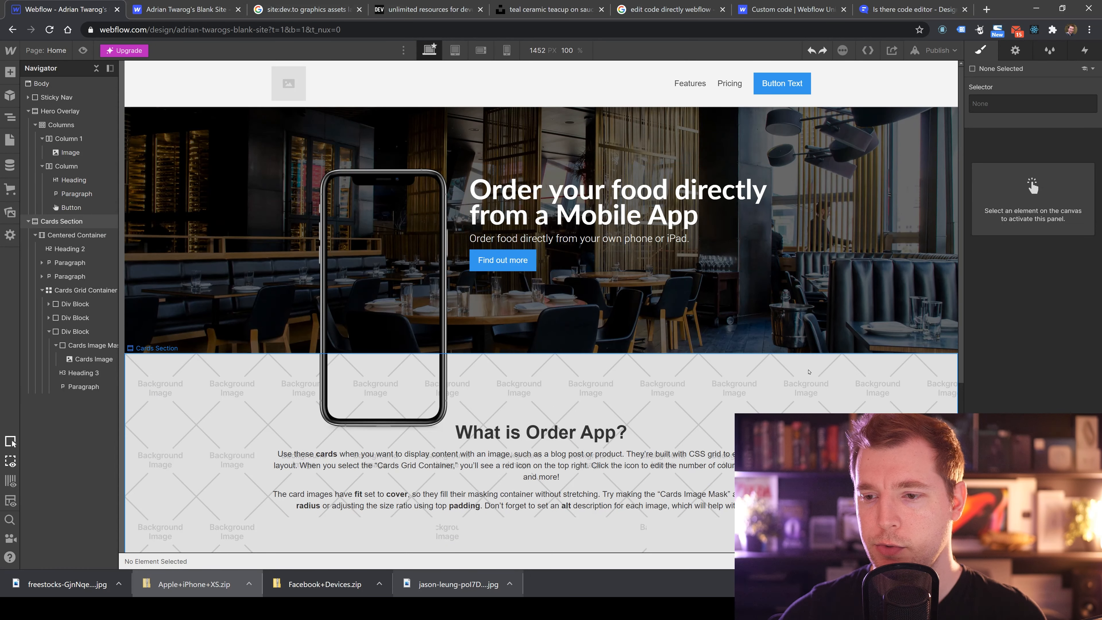
scroll(737, 366, "down", 4)
scroll(1040, 364, "down", 6)
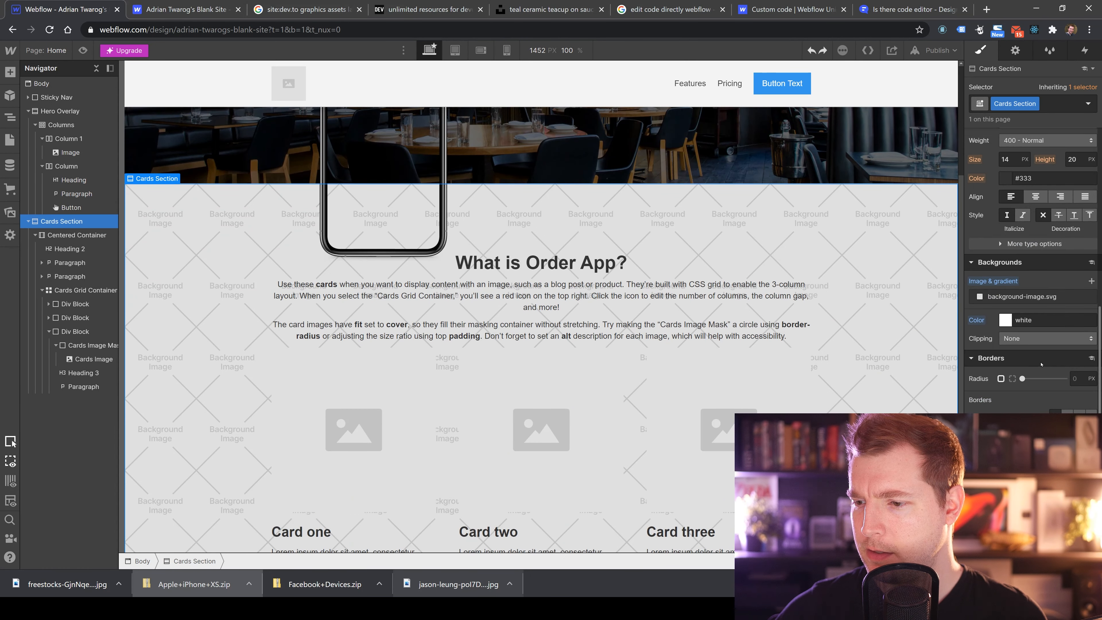
left_click(1030, 301)
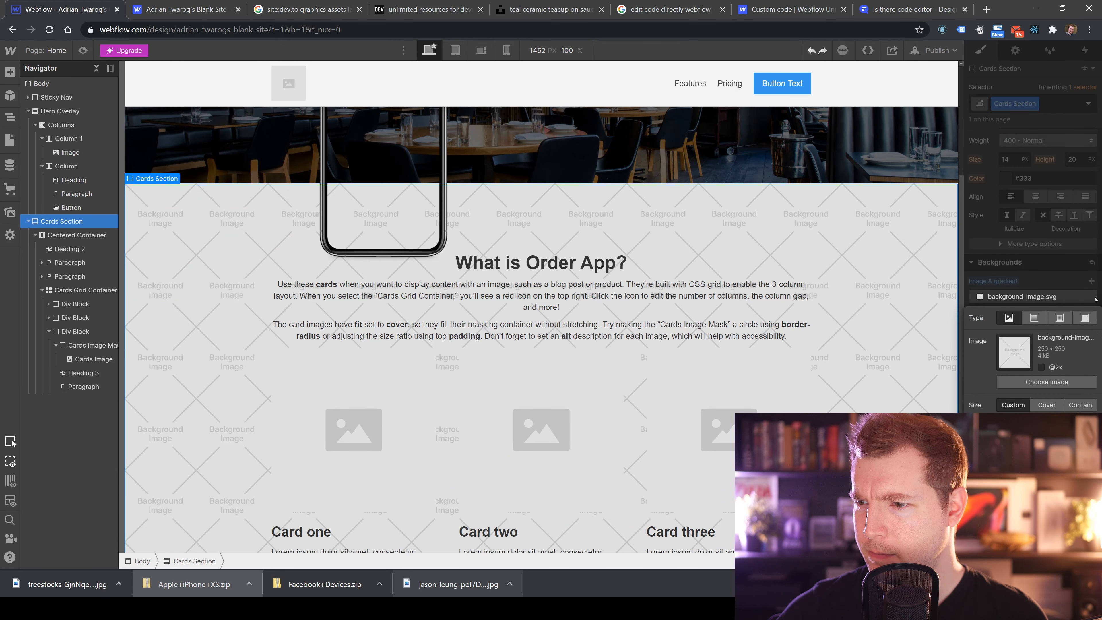
left_click(1038, 382)
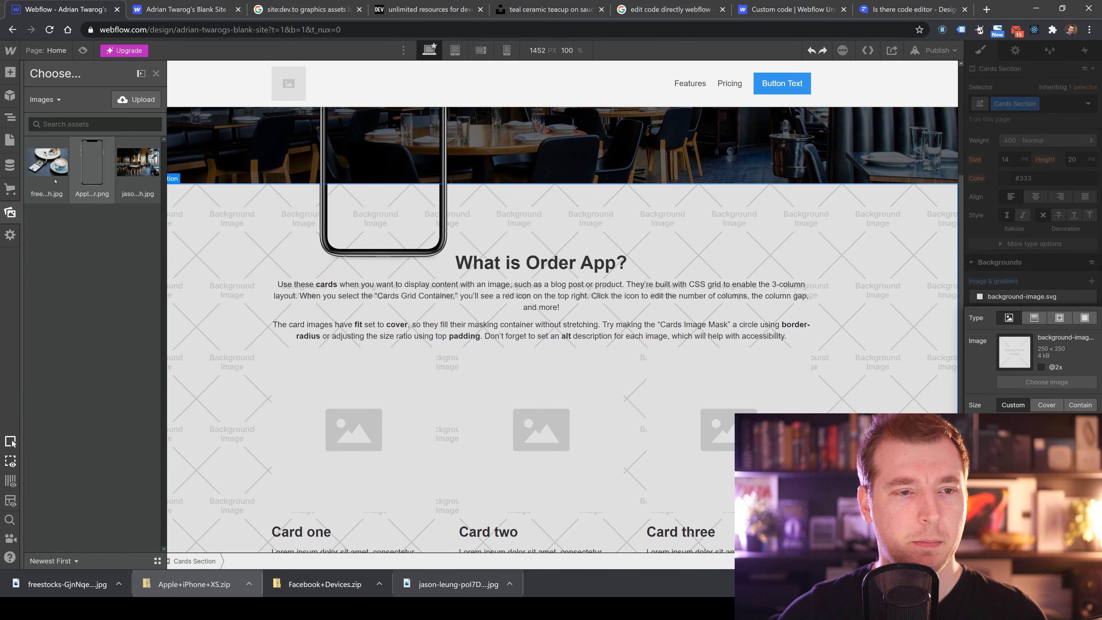
left_click(106, 161)
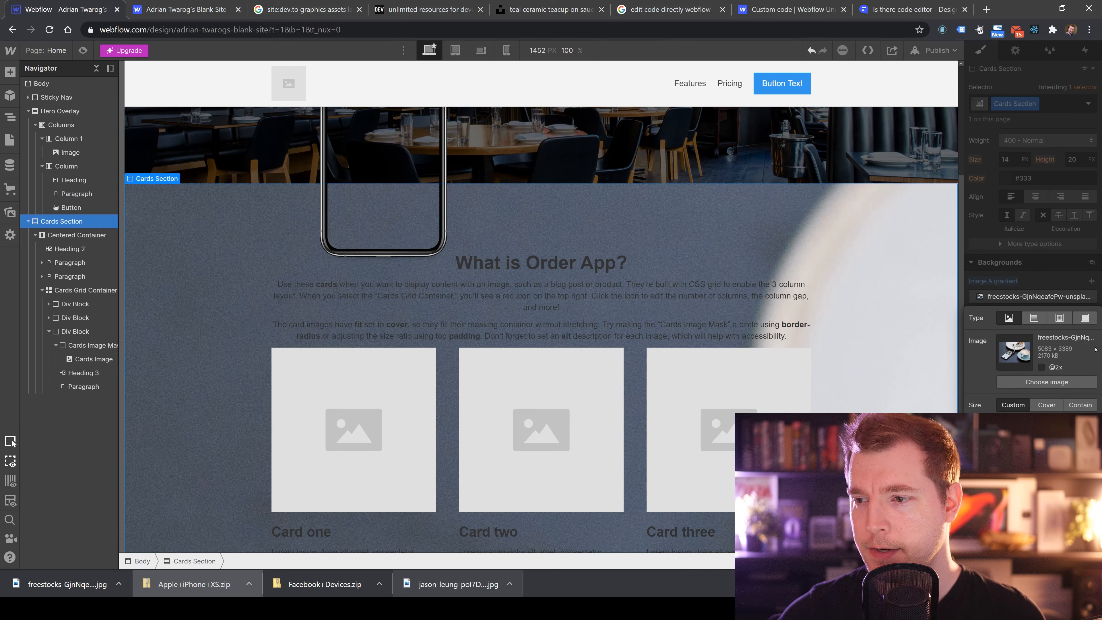
left_click(1047, 404)
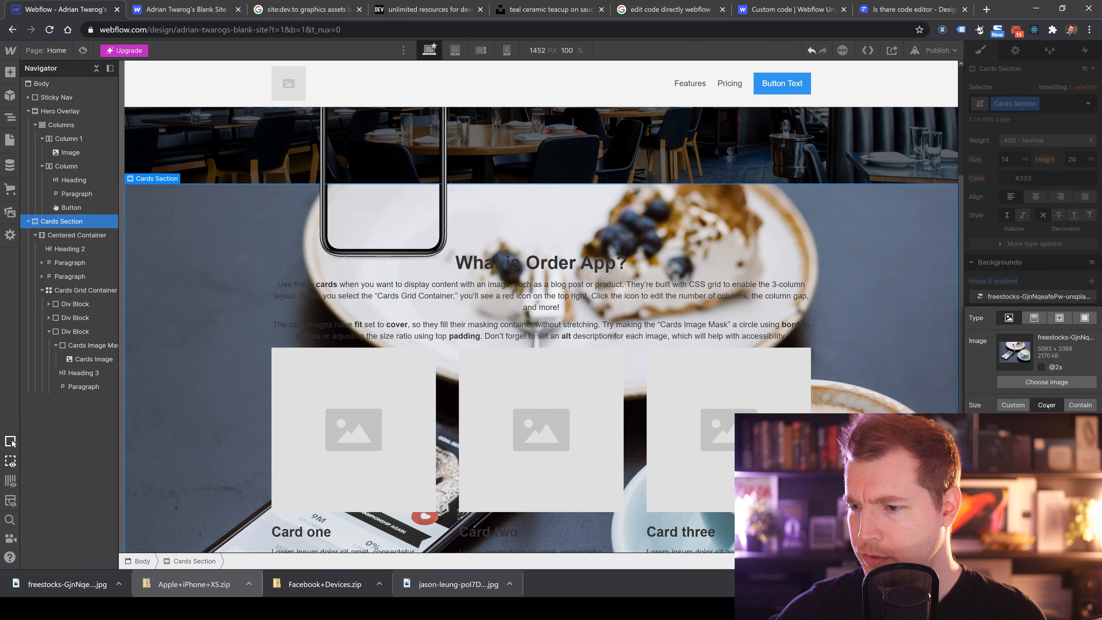
Toggle the HiDPI option of the Cards Section's background image.
scroll(897, 376, "down", 2)
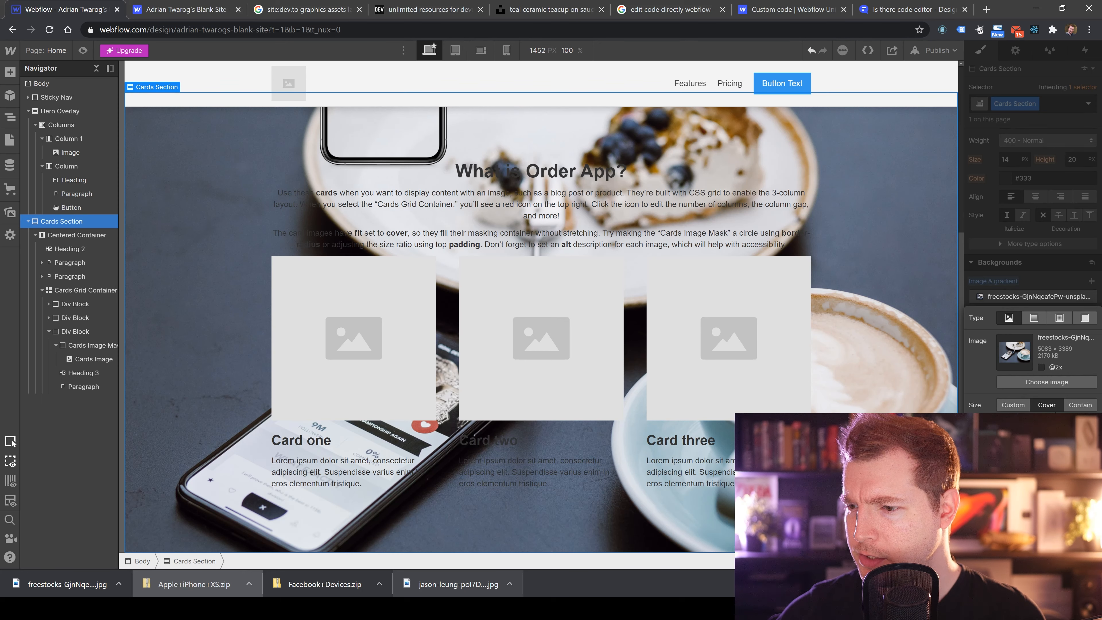
left_click(1041, 367)
left_click(1040, 368)
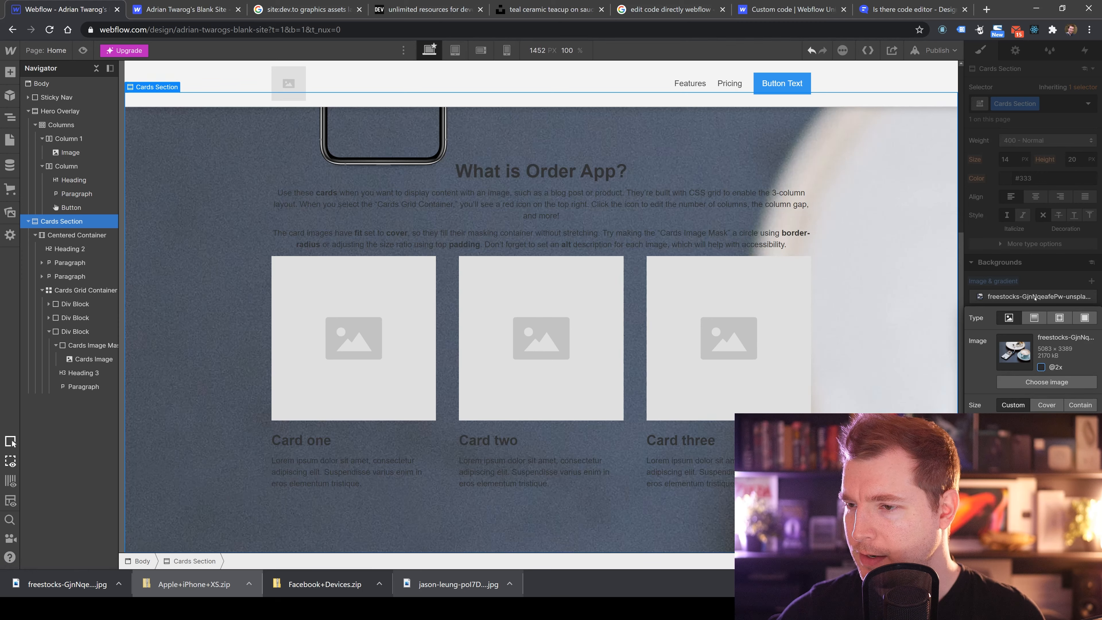
left_click(1027, 288)
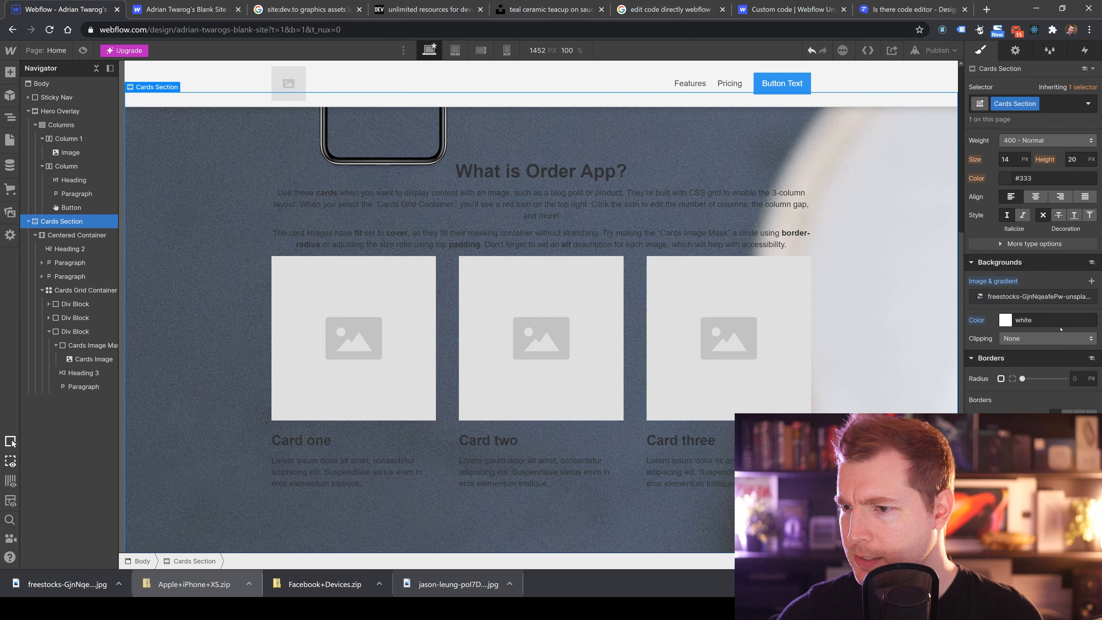
Try switching the background layer's type to a gradient and back to image.
left_click(1005, 319)
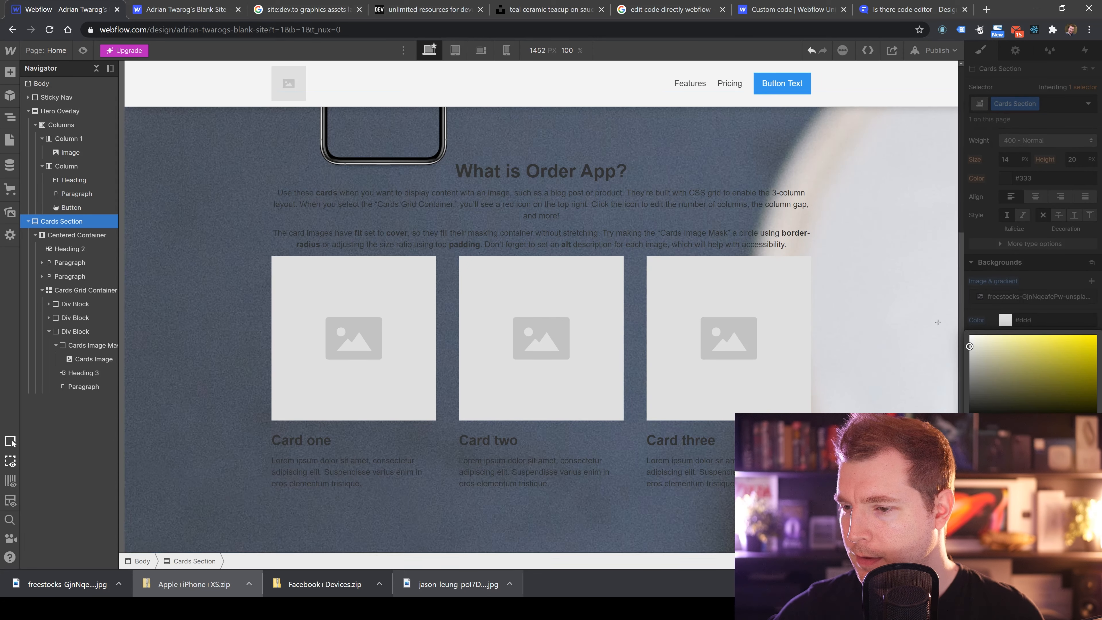
left_click(1027, 285)
left_click(1035, 296)
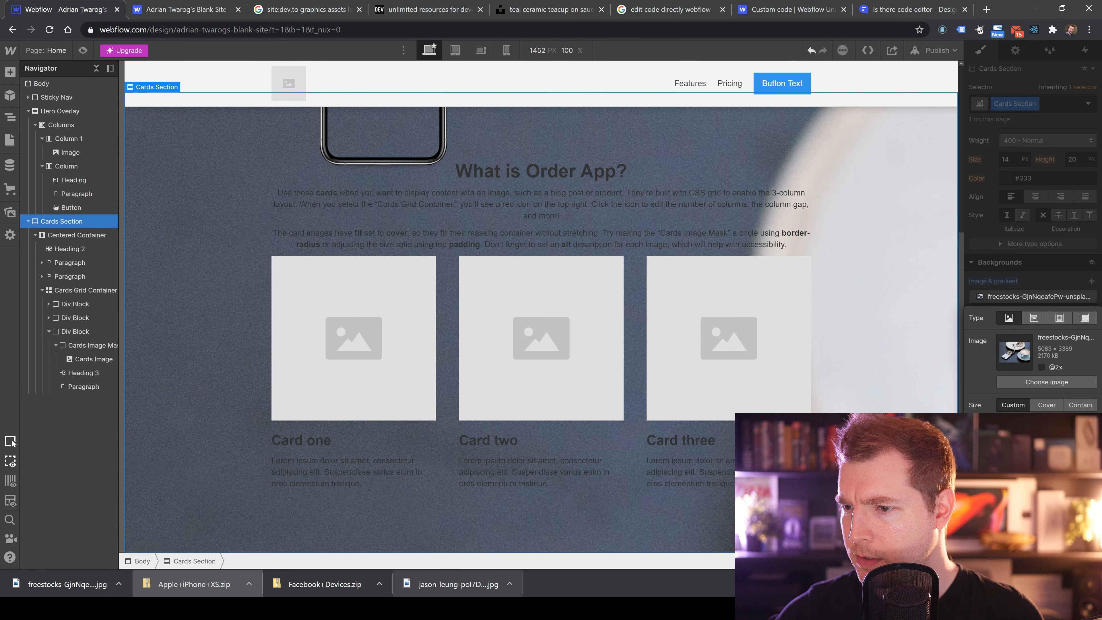
left_click(1035, 319)
left_click(1010, 318)
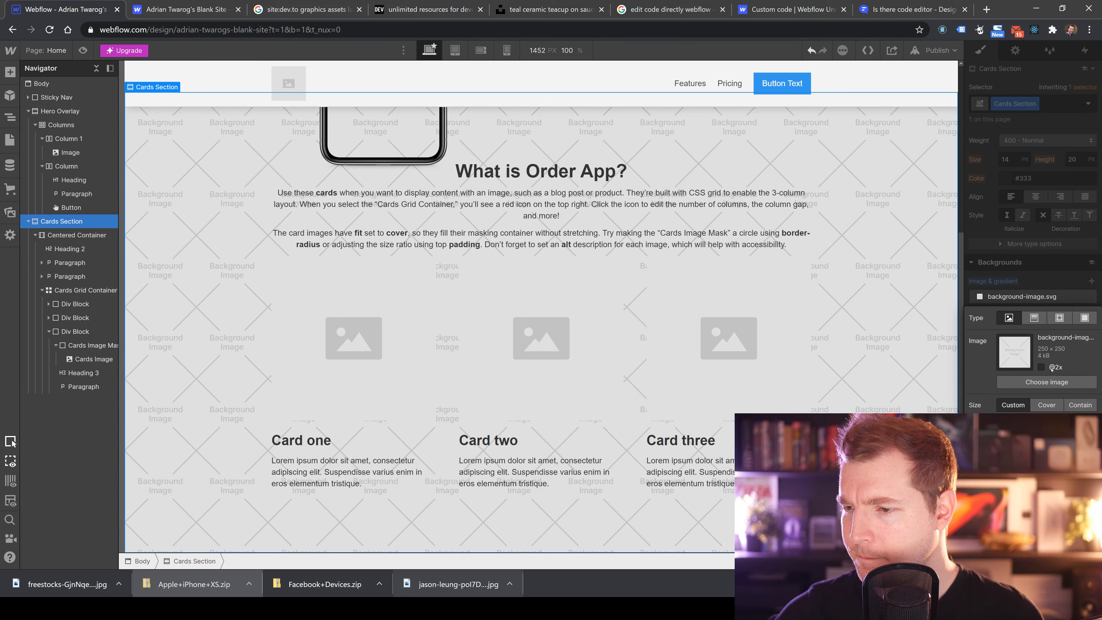
Reapply the freestocks photo as the Cards Section's background image, sized to Cover.
left_click(1047, 405)
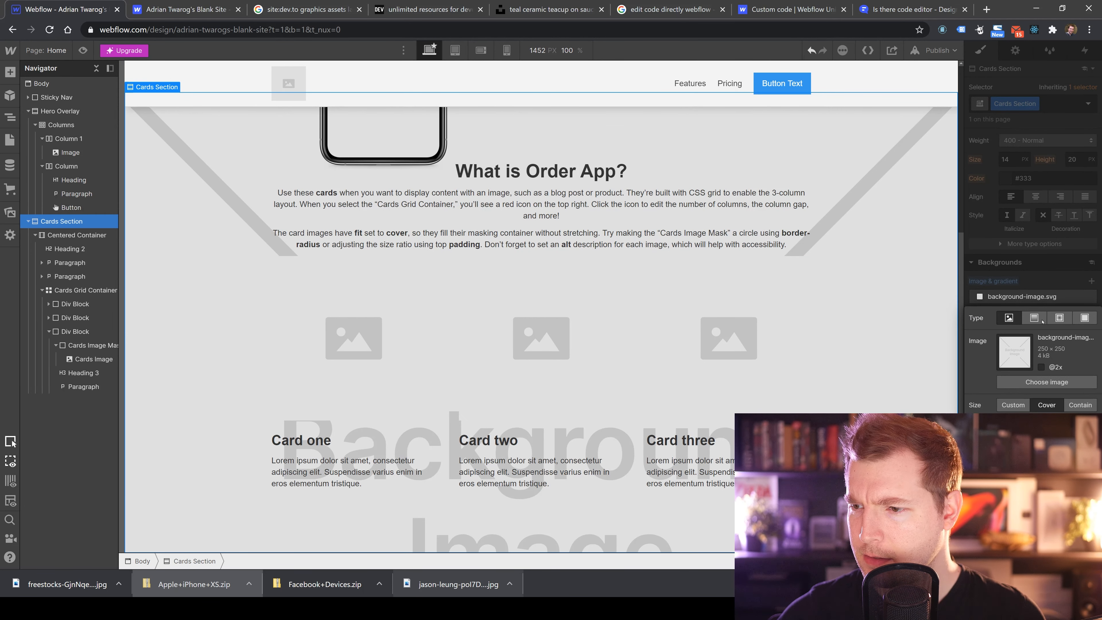
left_click(1016, 318)
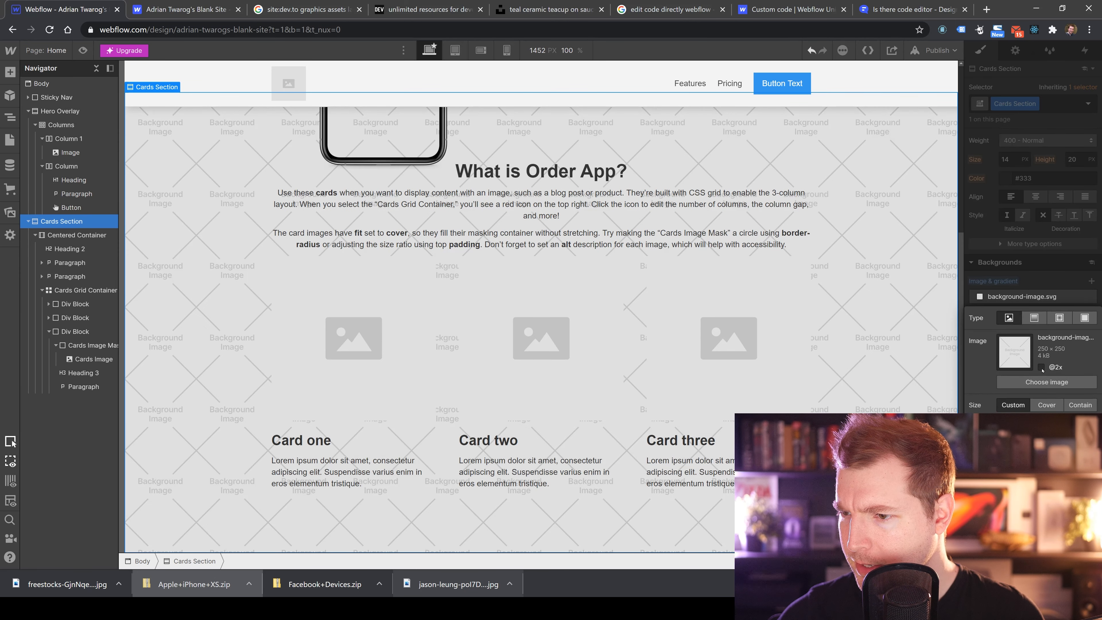
left_click(1046, 381)
left_click(44, 177)
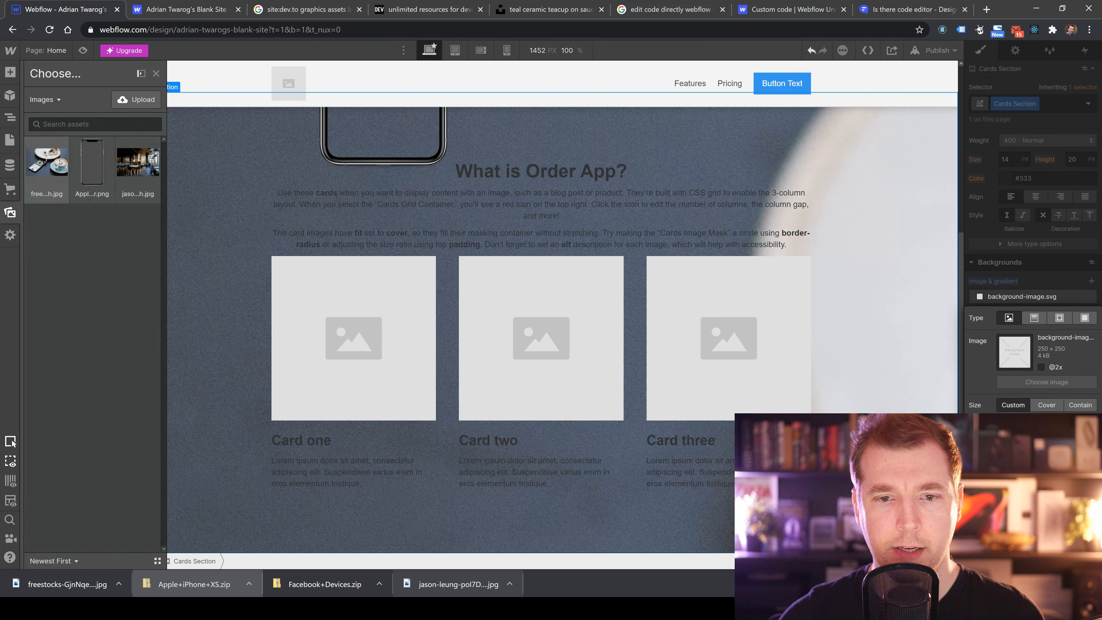
left_click(1045, 405)
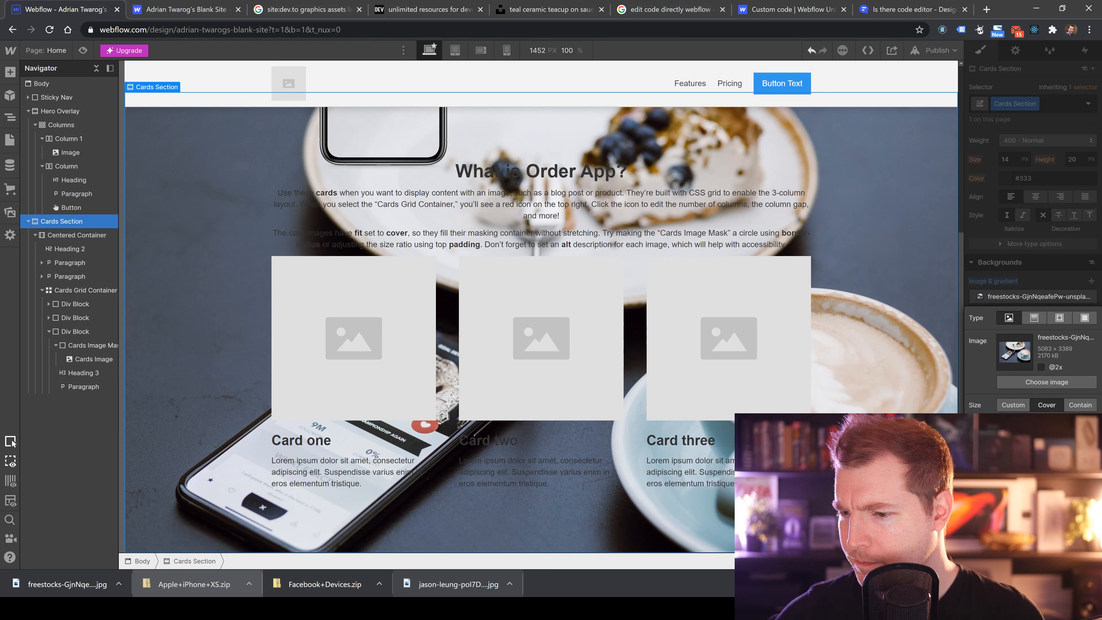
left_click(1029, 276)
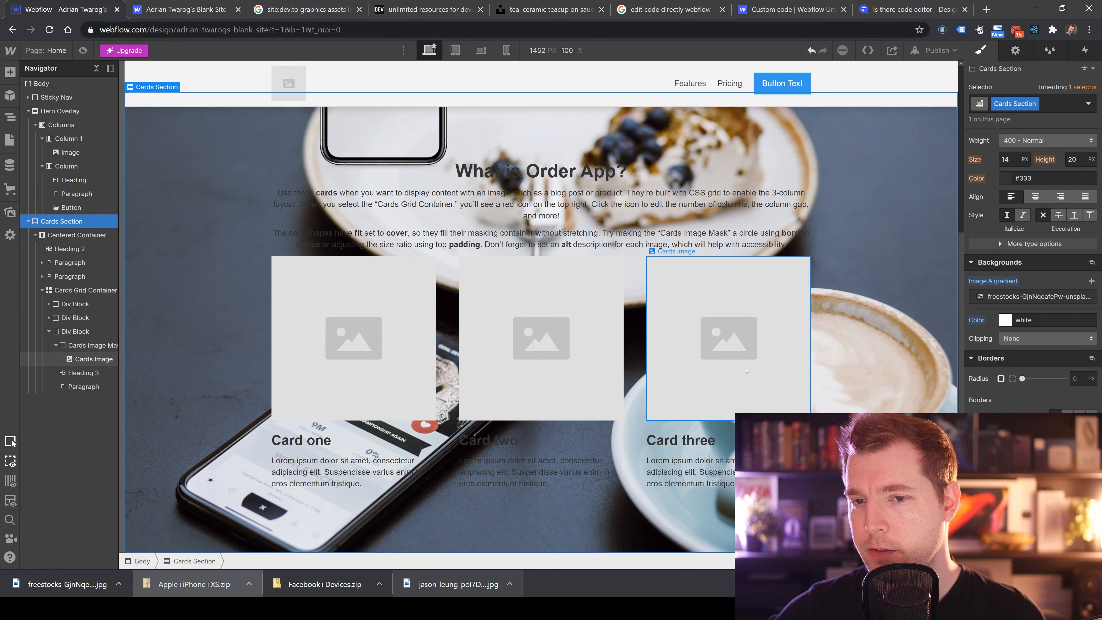
Undo the last two background edits, then redo them three times.
scroll(825, 322, "up", 4)
scroll(874, 267, "down", 3)
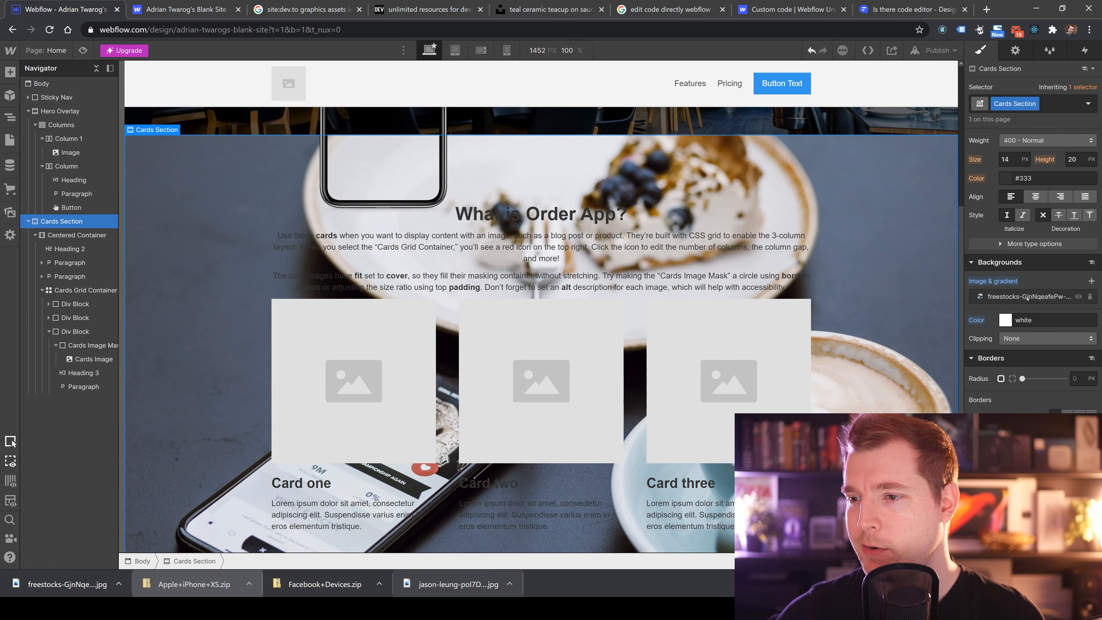
key("ctrl+z")
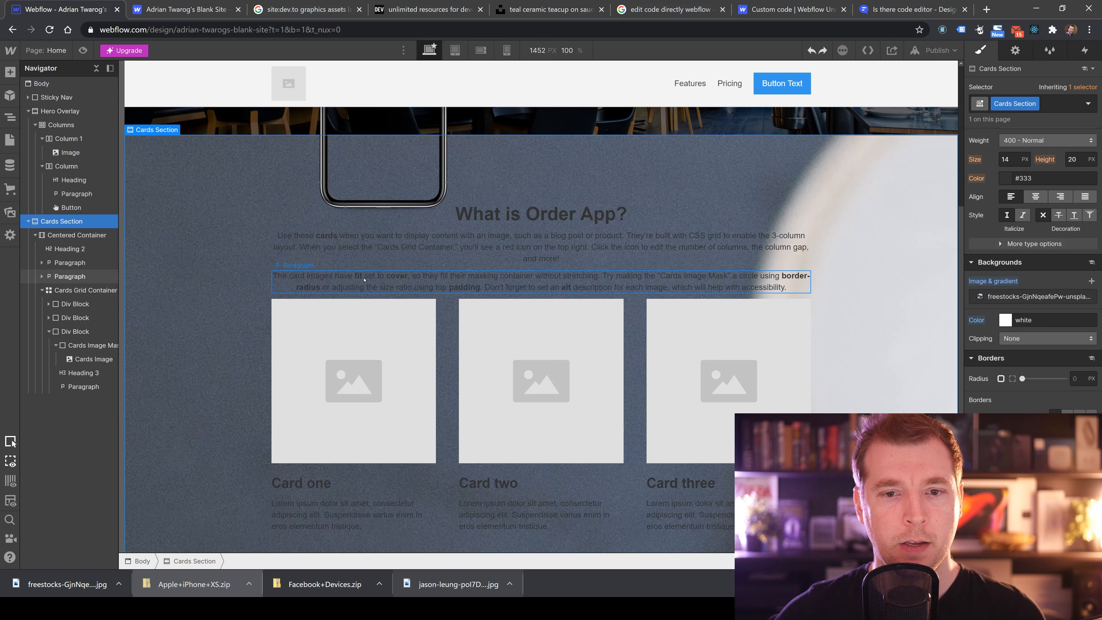
key("ctrl+z")
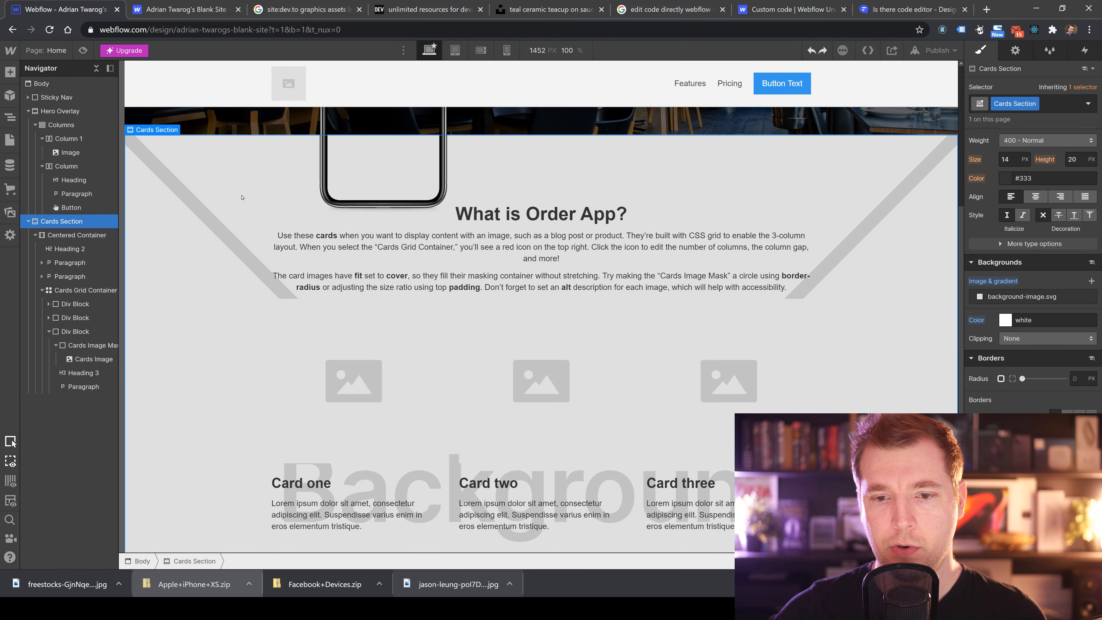
key("ctrl+shift+z")
key("ctrl+shift+z")
key("ctrl+shift+z")
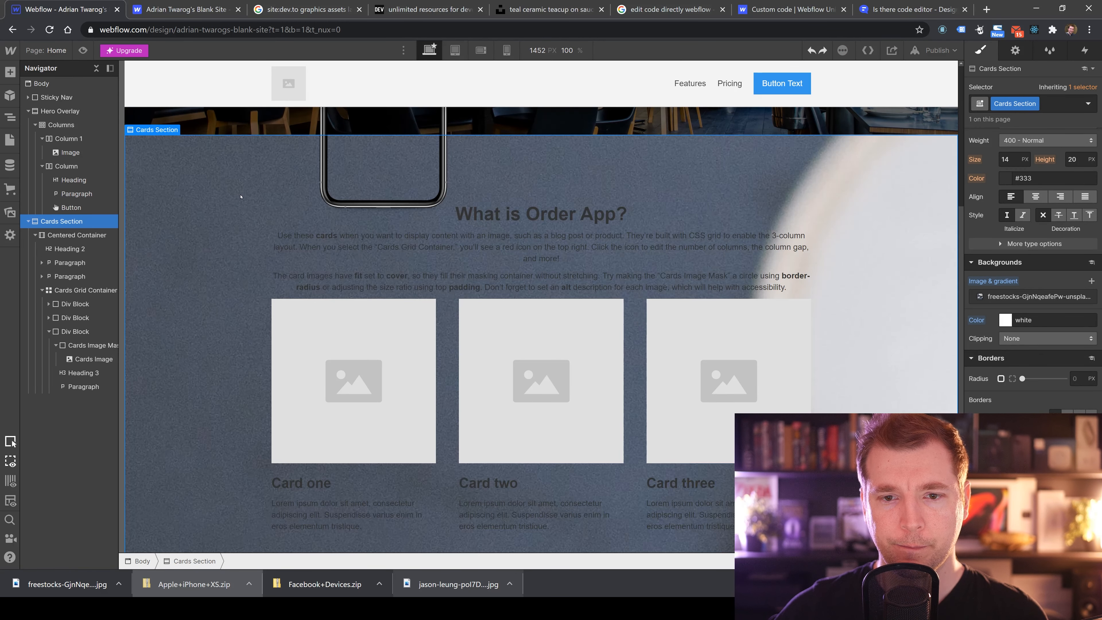
Undo the background image edits so the Cards Section no longer has the freestocks photo background.
key("ctrl+shift+z")
key("ctrl+shift+z")
key("ctrl+z")
key("ctrl+z")
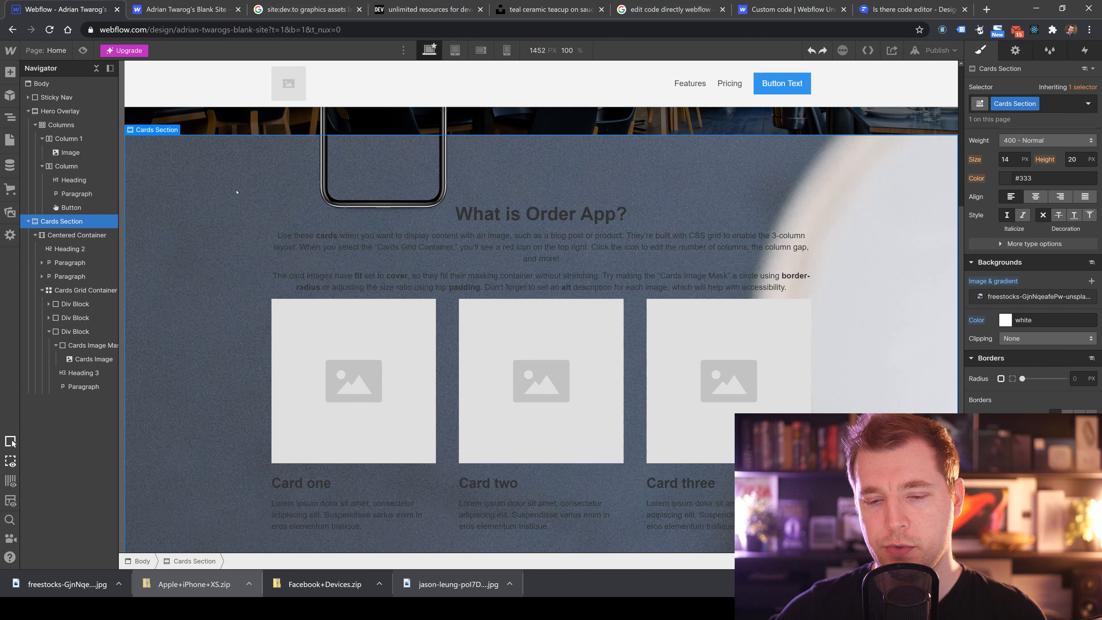
key("ctrl+z")
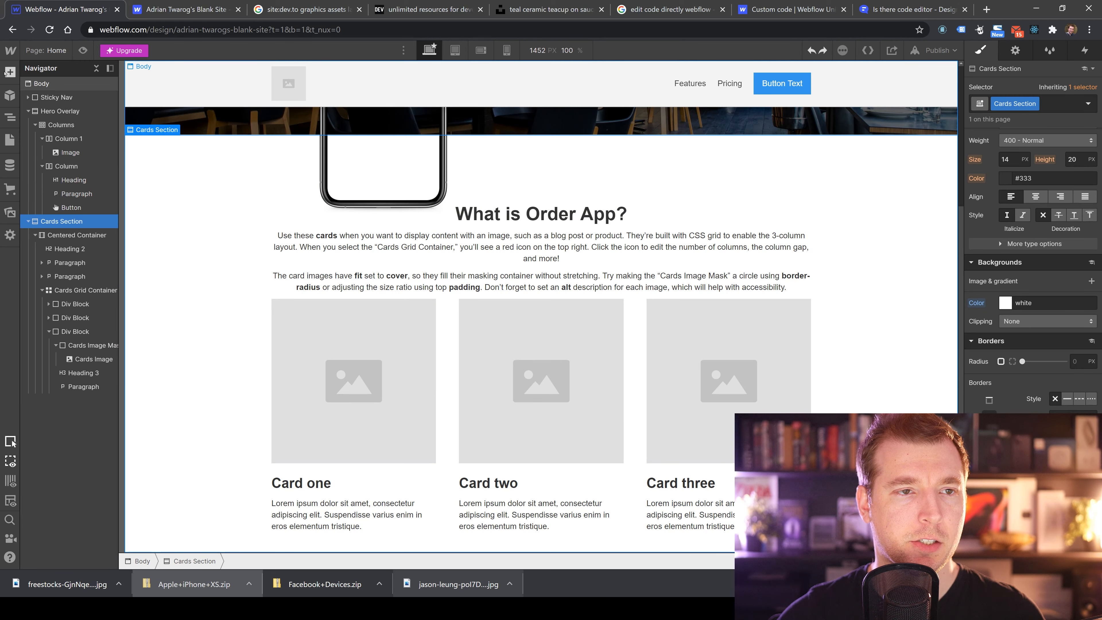
Add a new Div Block at the top of the Cards Section.
key("a")
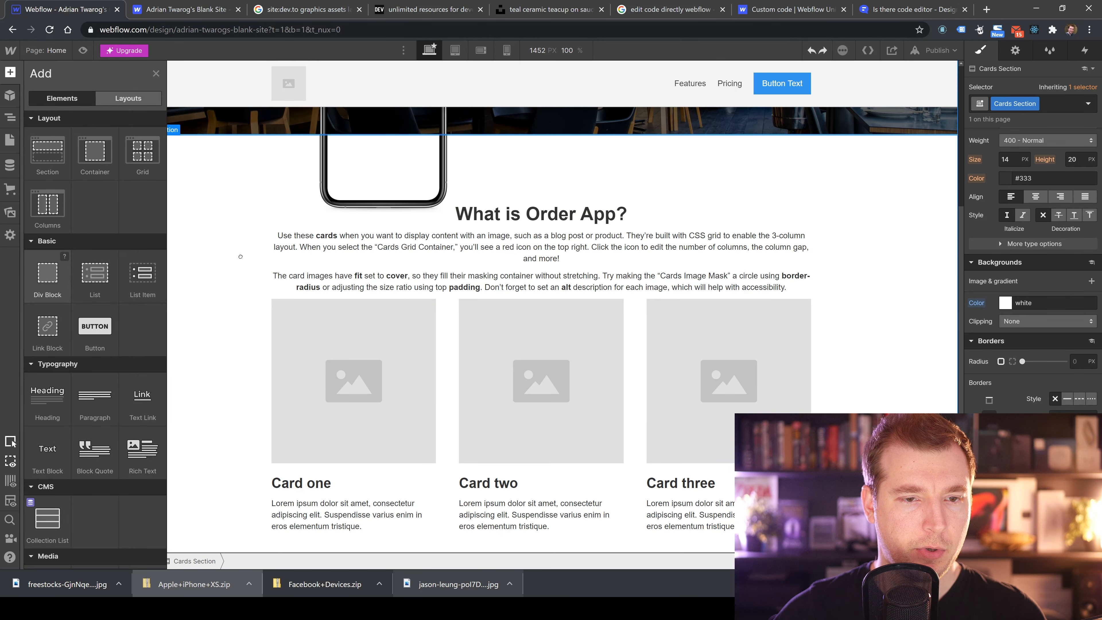
left_click_drag(241, 256, 272, 221)
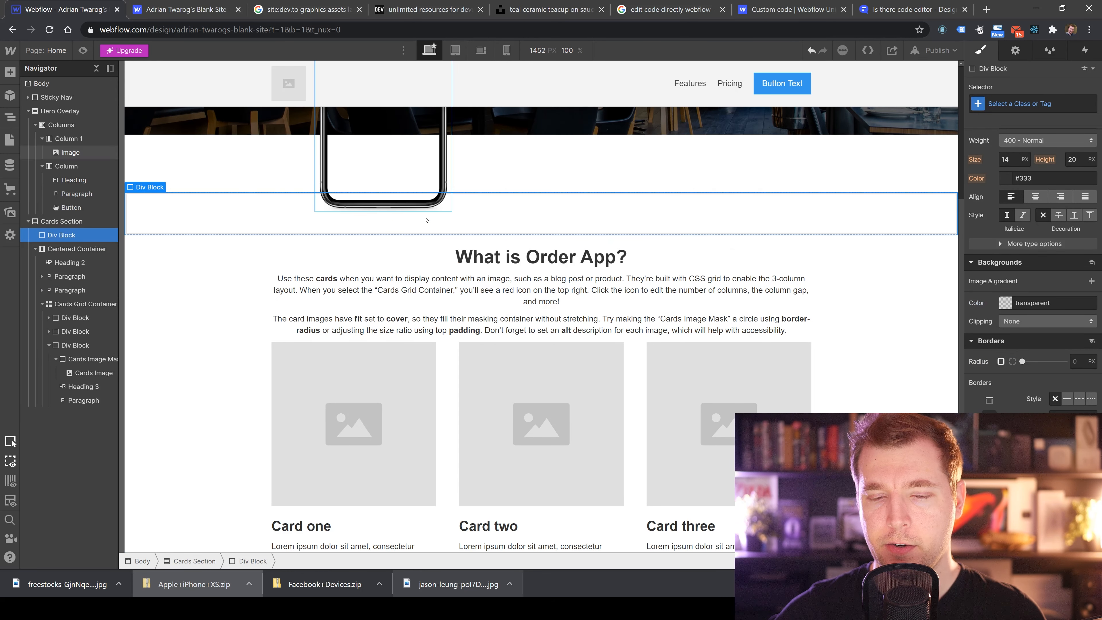
left_click(1034, 244)
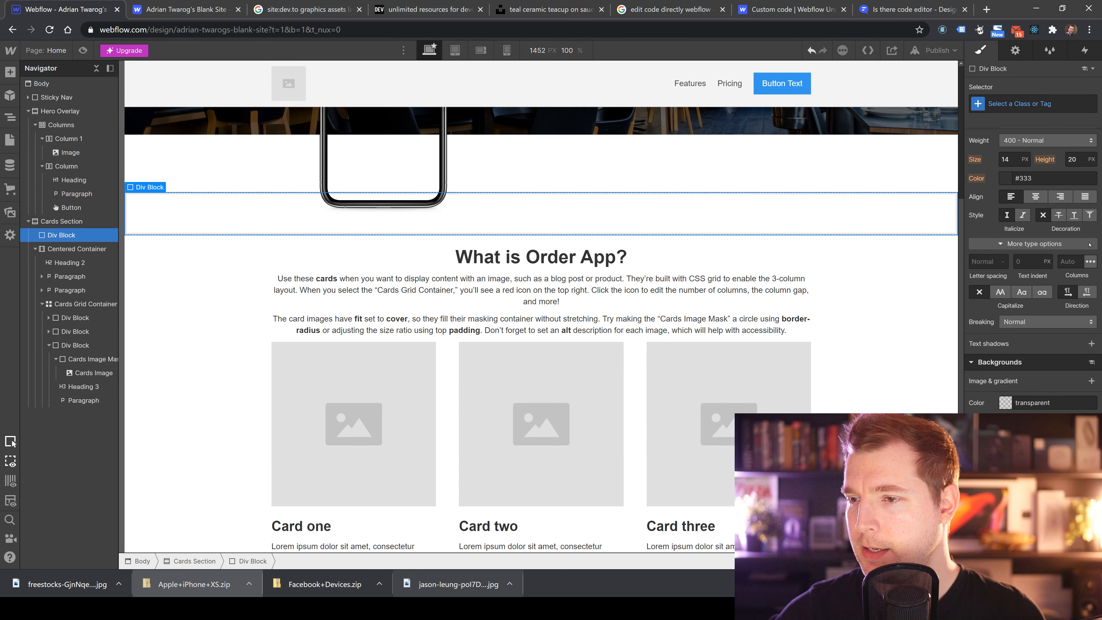
Set the new div block's position to Absolute with top, left, right and bottom offsets all at 0.
scroll(1039, 260, "up", 3)
scroll(1039, 314, "up", 5)
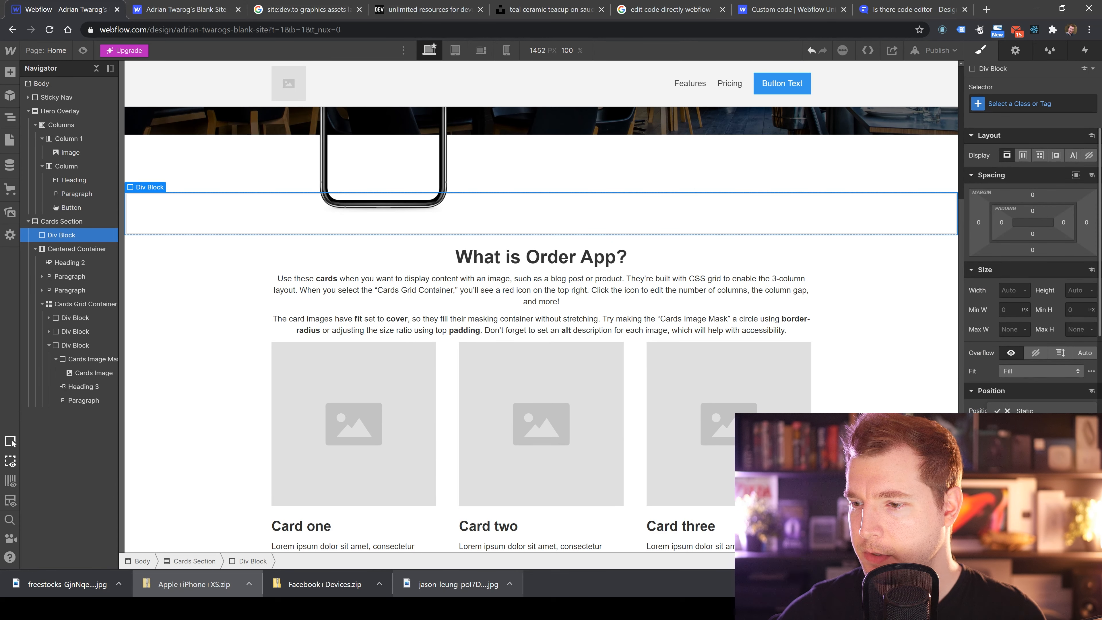
left_click(1030, 440)
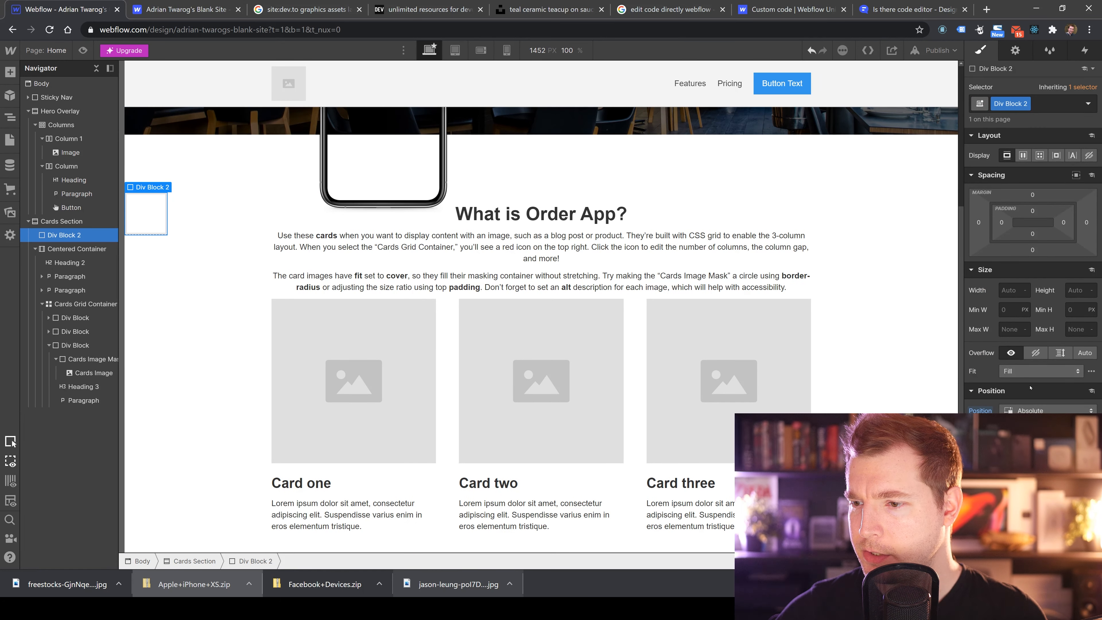
scroll(1028, 407, "down", 3)
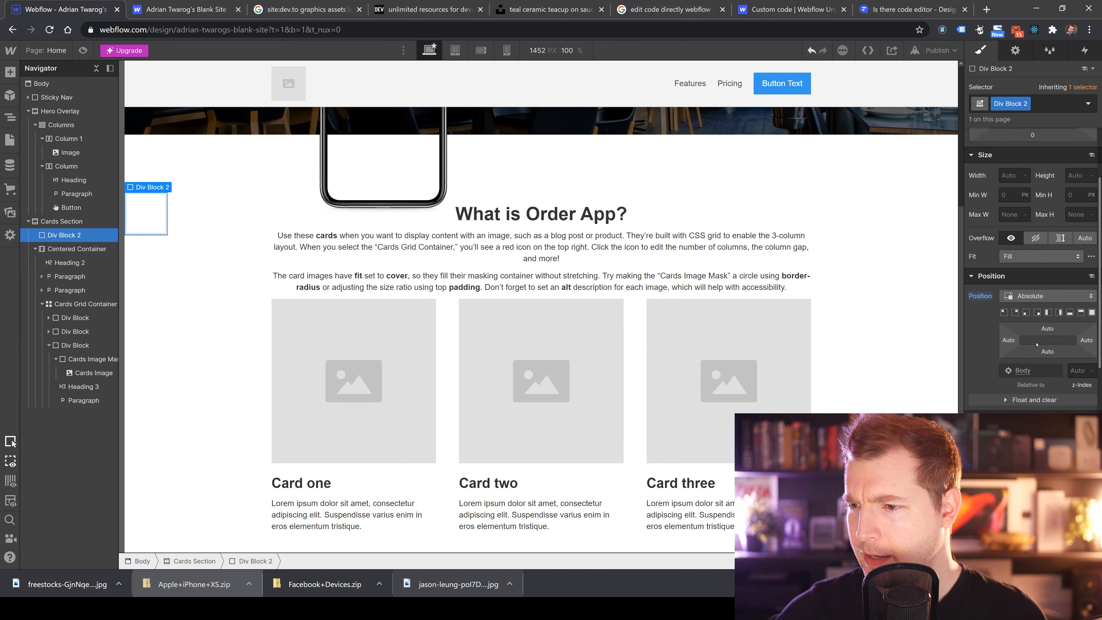
left_click(1051, 330)
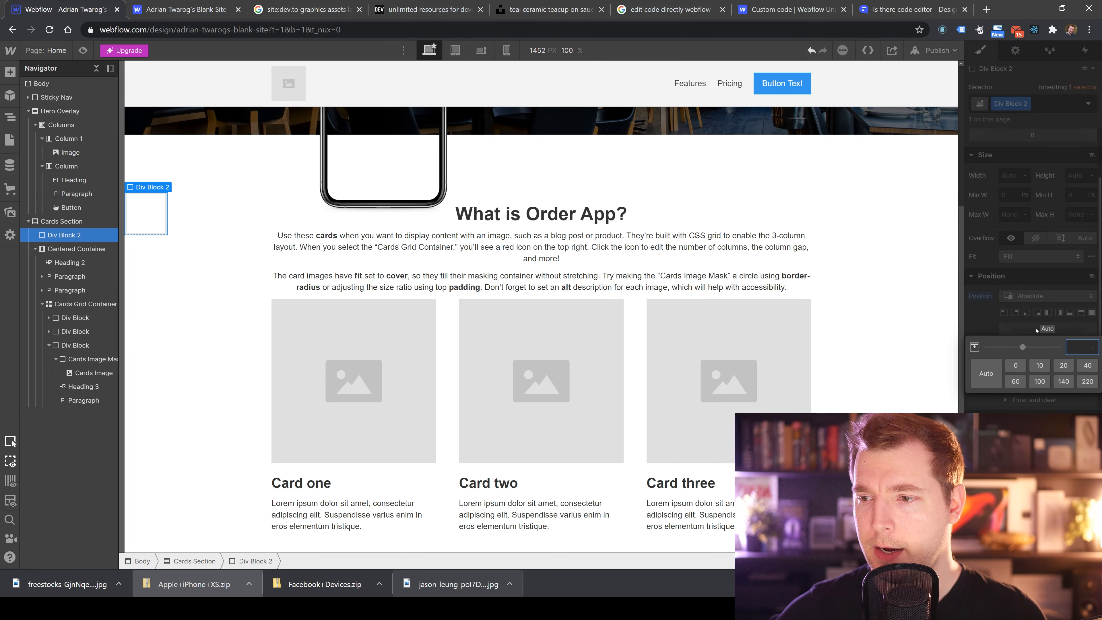
left_click(1015, 365)
left_click(990, 337)
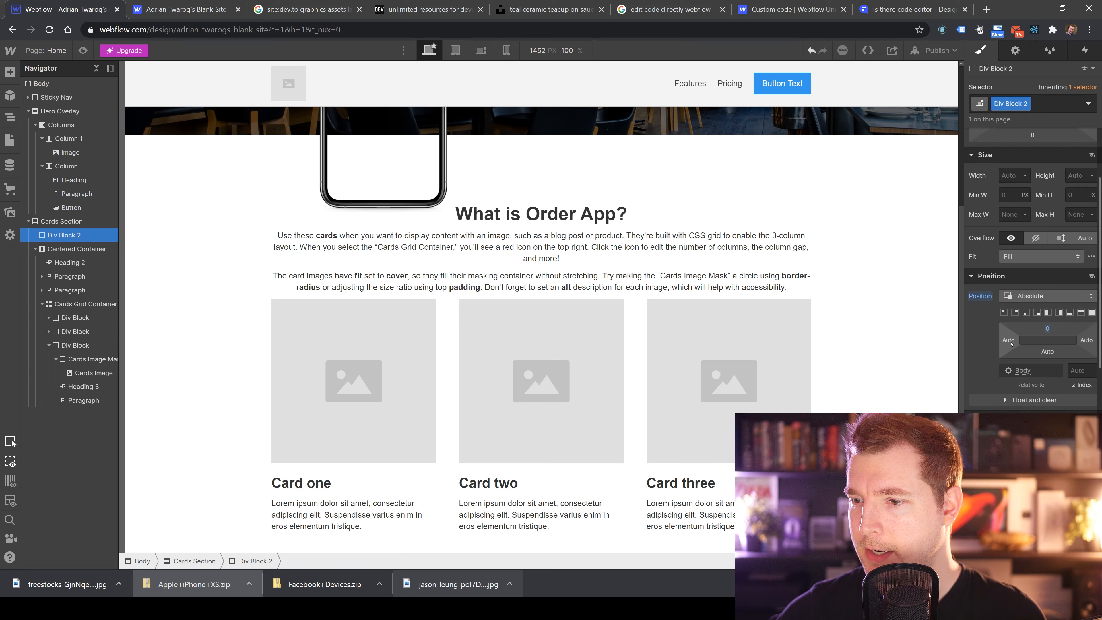
left_click(1011, 344)
left_click(1015, 376)
left_click(1048, 337)
left_click(1085, 340)
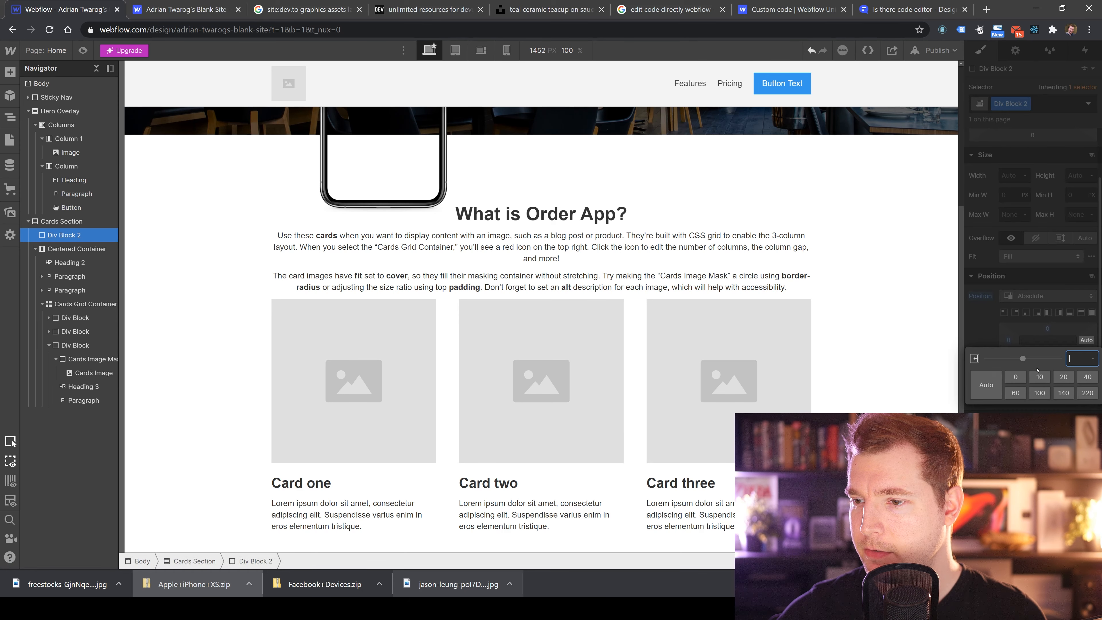
left_click(1015, 377)
left_click(1047, 351)
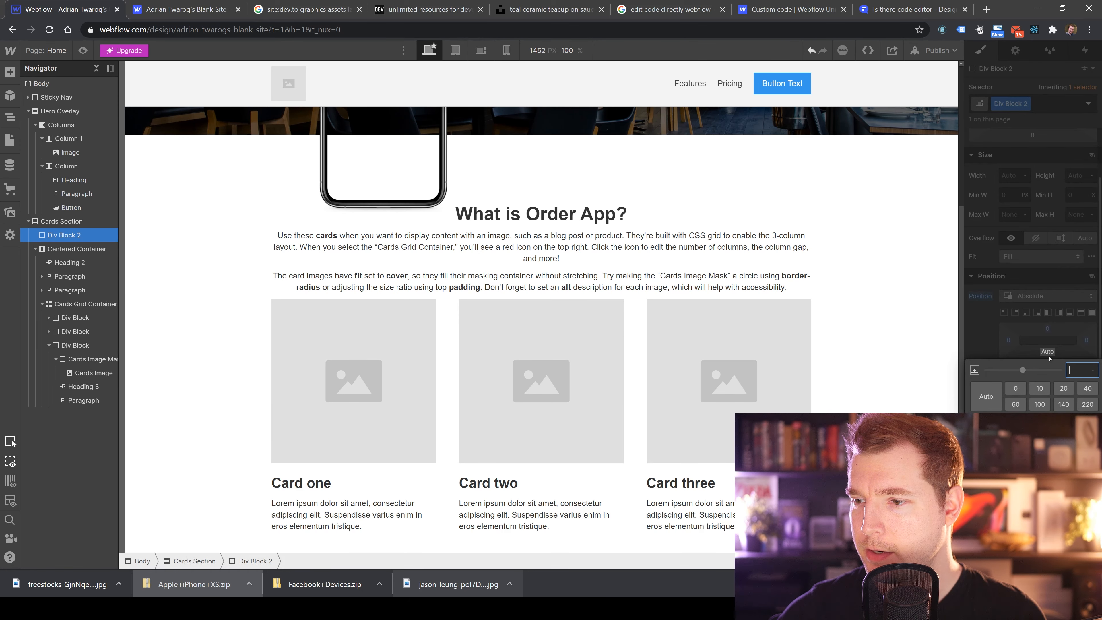
left_click(1015, 388)
Set the Cards Section's position to Relative.
left_click(690, 317)
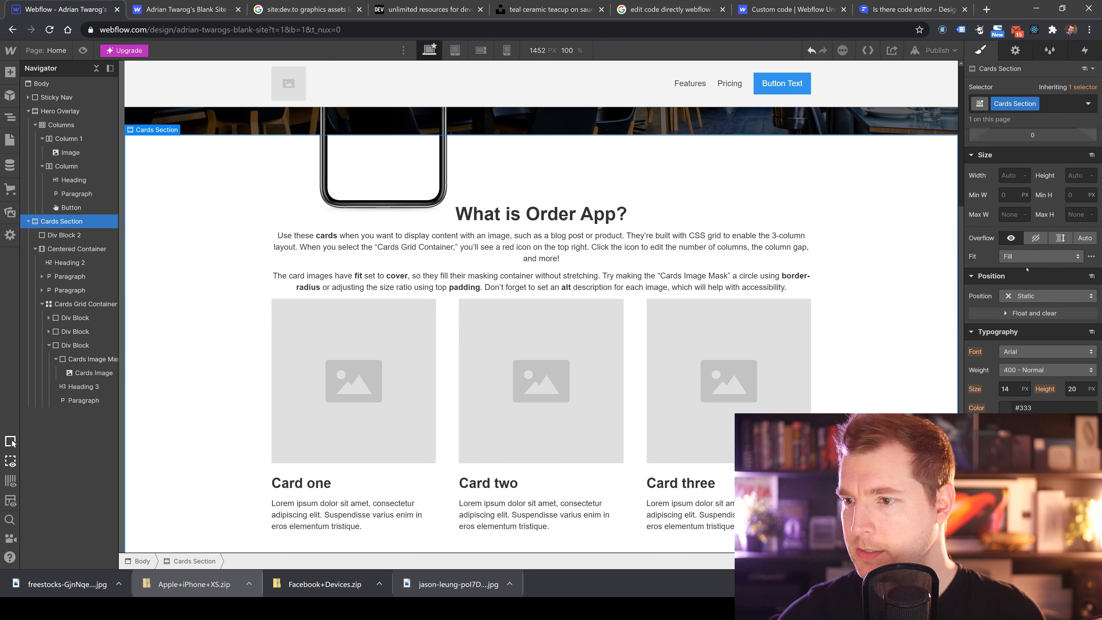
left_click(1048, 296)
left_click(1028, 309)
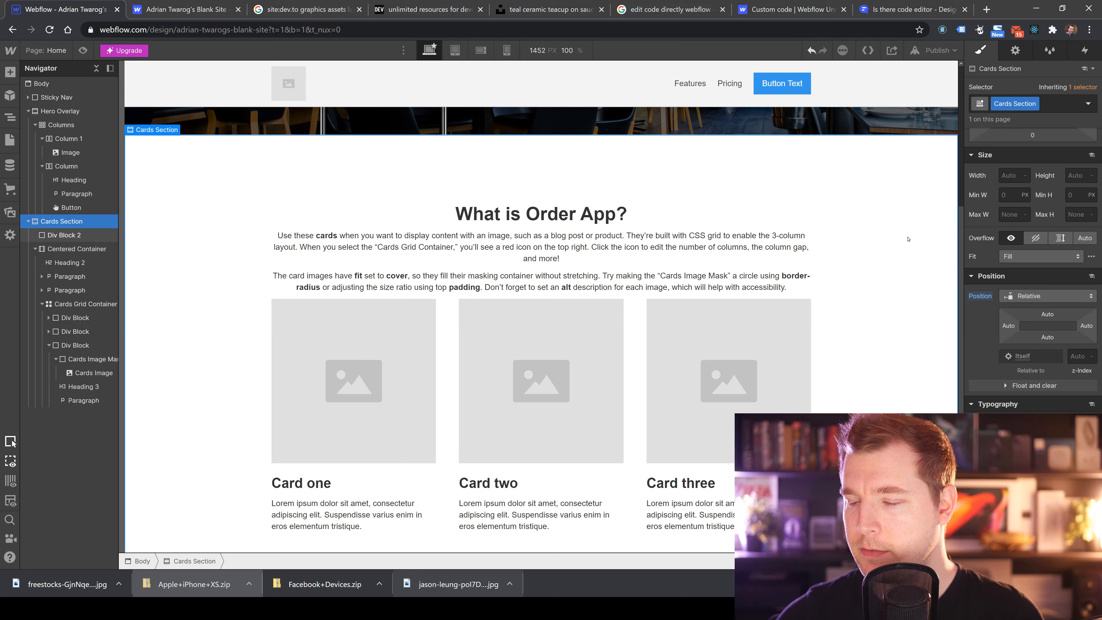
Give Div Block 2 the freestocks food photo as its background image, sized to Cover.
left_click(79, 237)
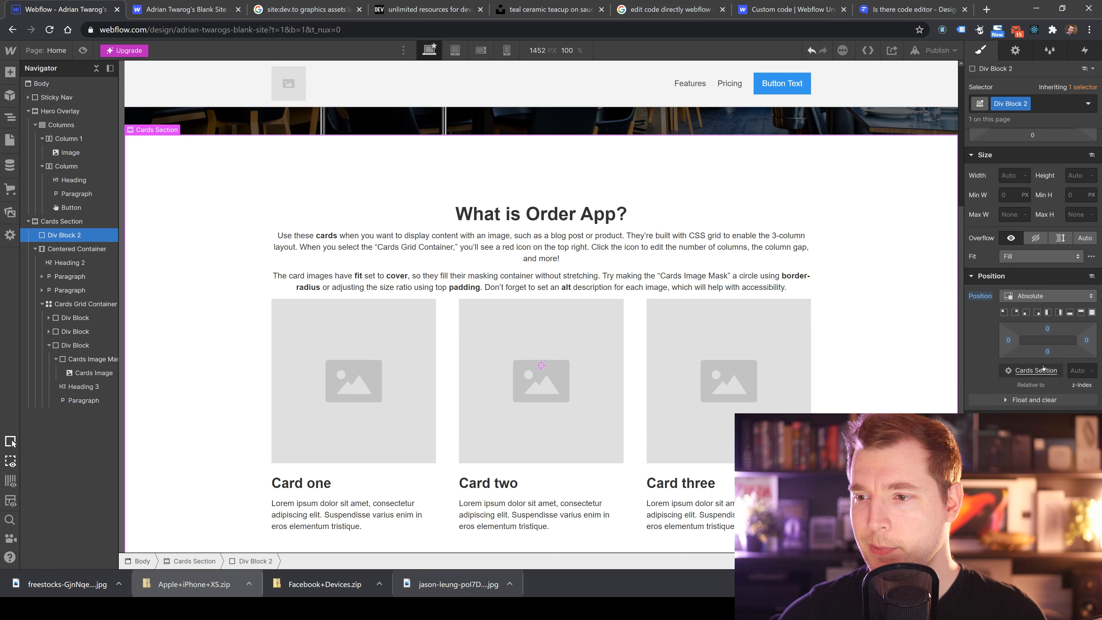
scroll(1022, 278, "up", 3)
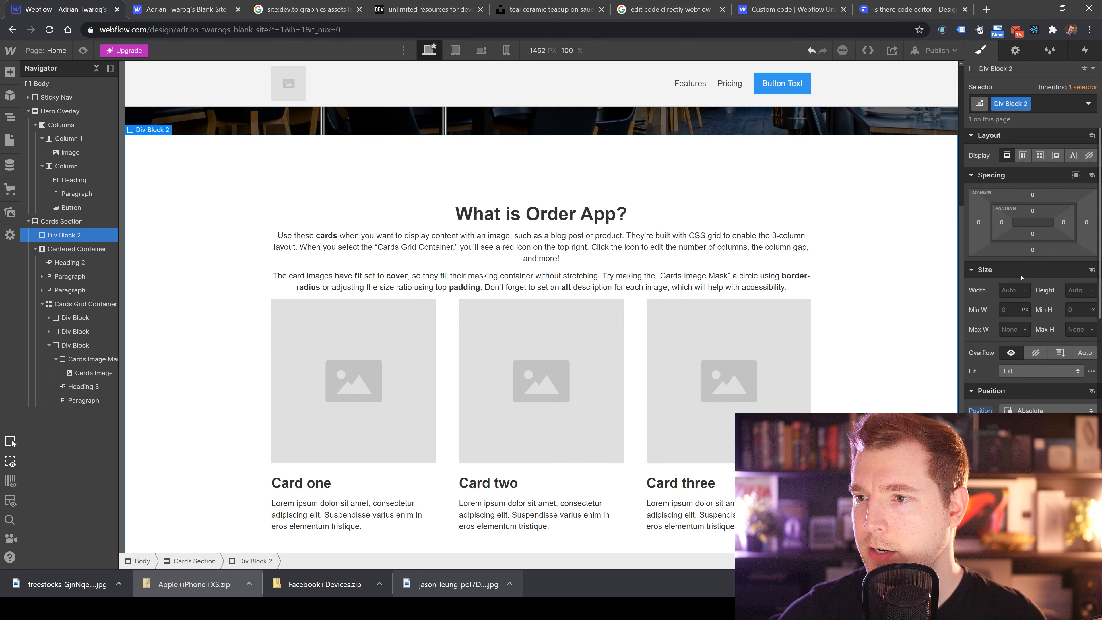
scroll(1051, 325, "down", 3)
scroll(1052, 324, "up", 3)
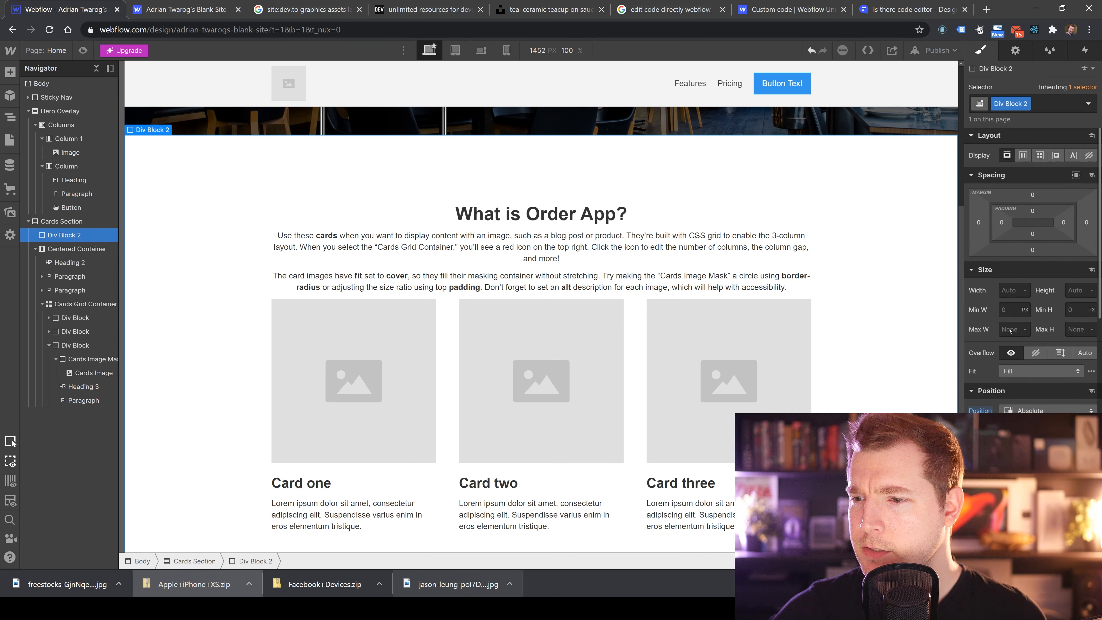
scroll(1024, 390, "down", 10)
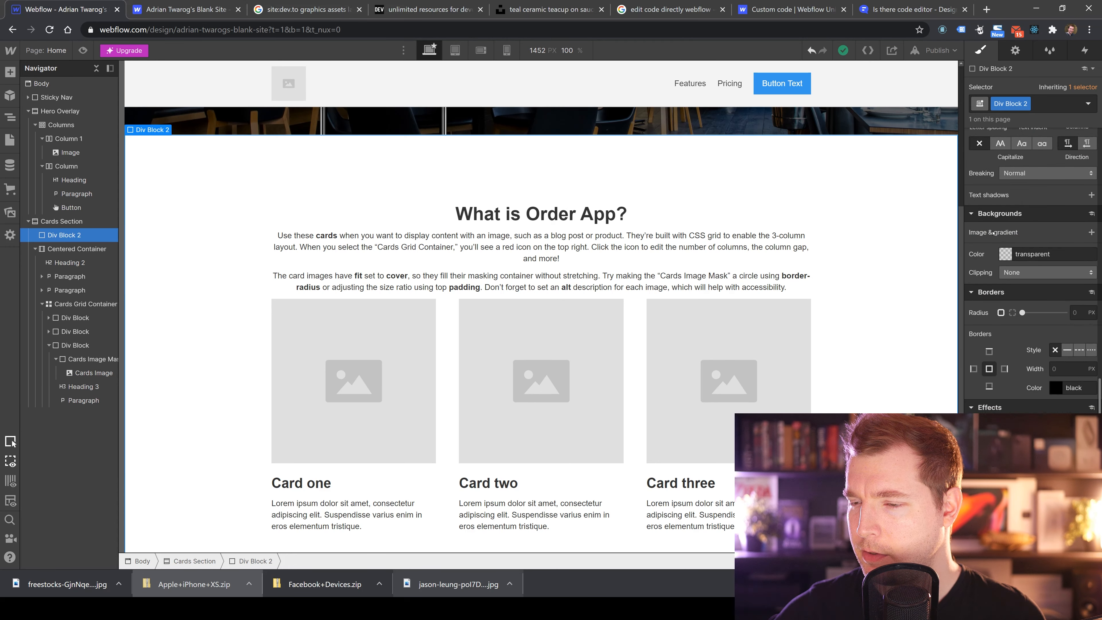
left_click(1091, 232)
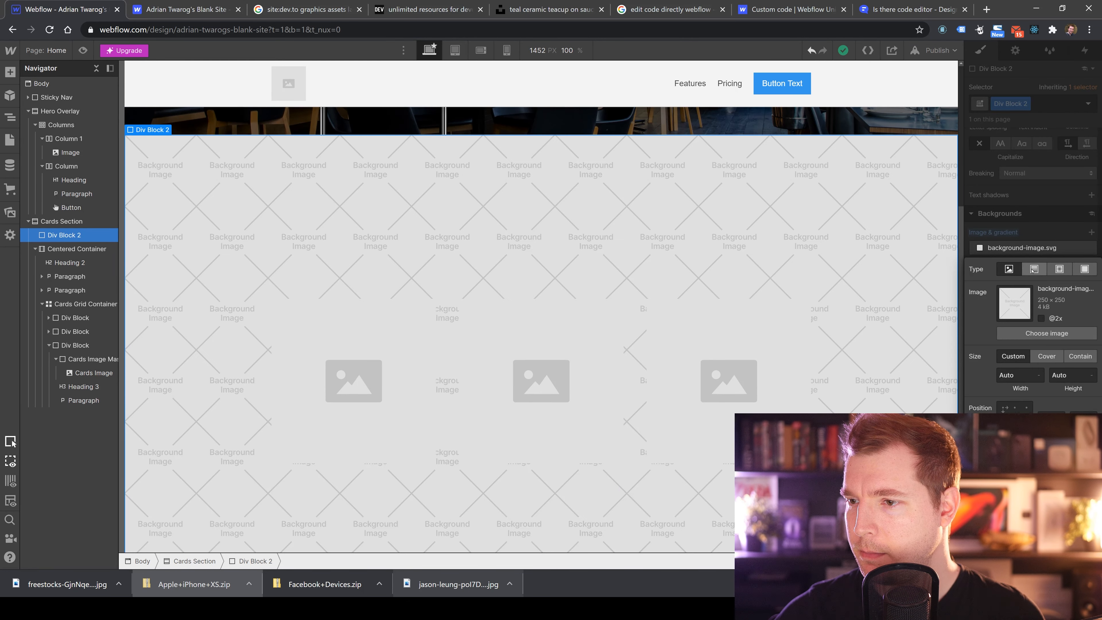
left_click(1046, 333)
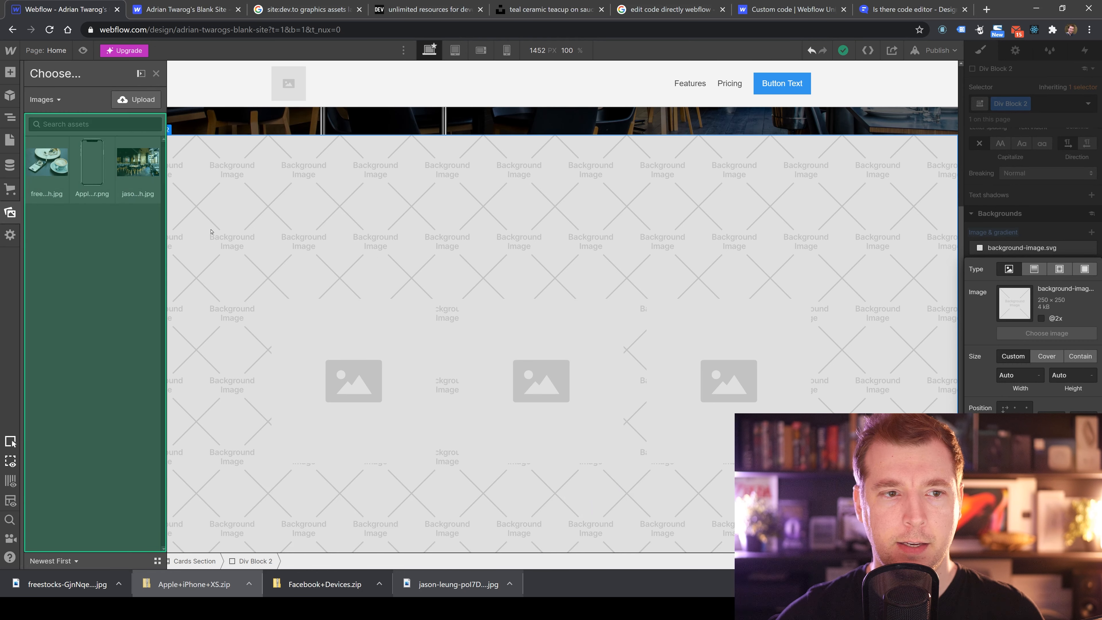
left_click(43, 174)
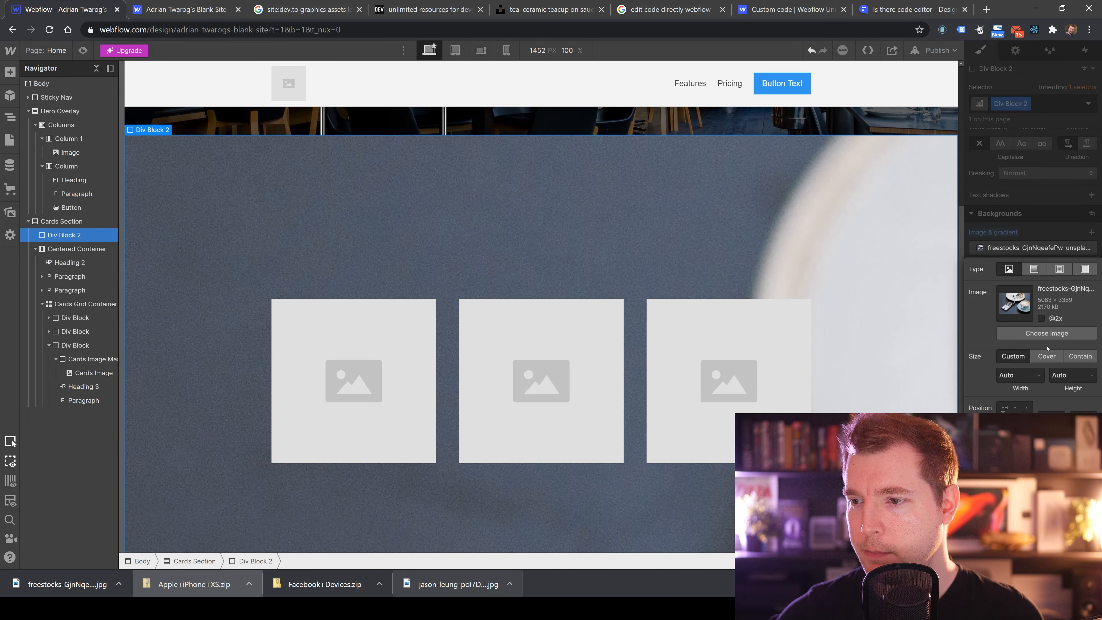
left_click(1046, 356)
key("Escape")
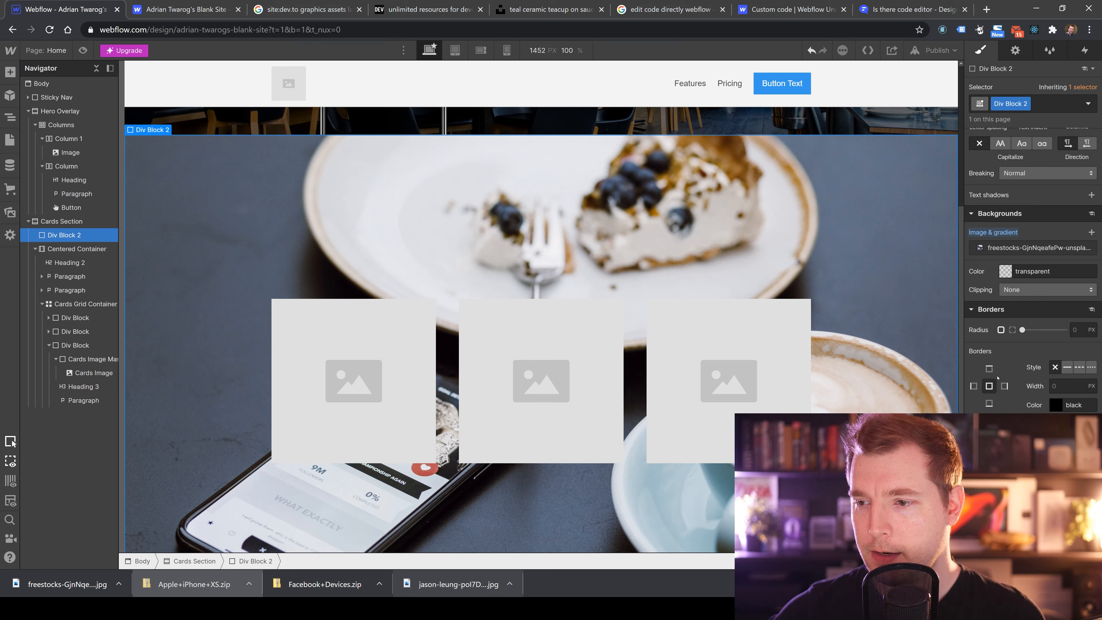
Lower Div Block 2's opacity so the food photo fades behind the cards content.
left_click_drag(1063, 462, 1011, 461)
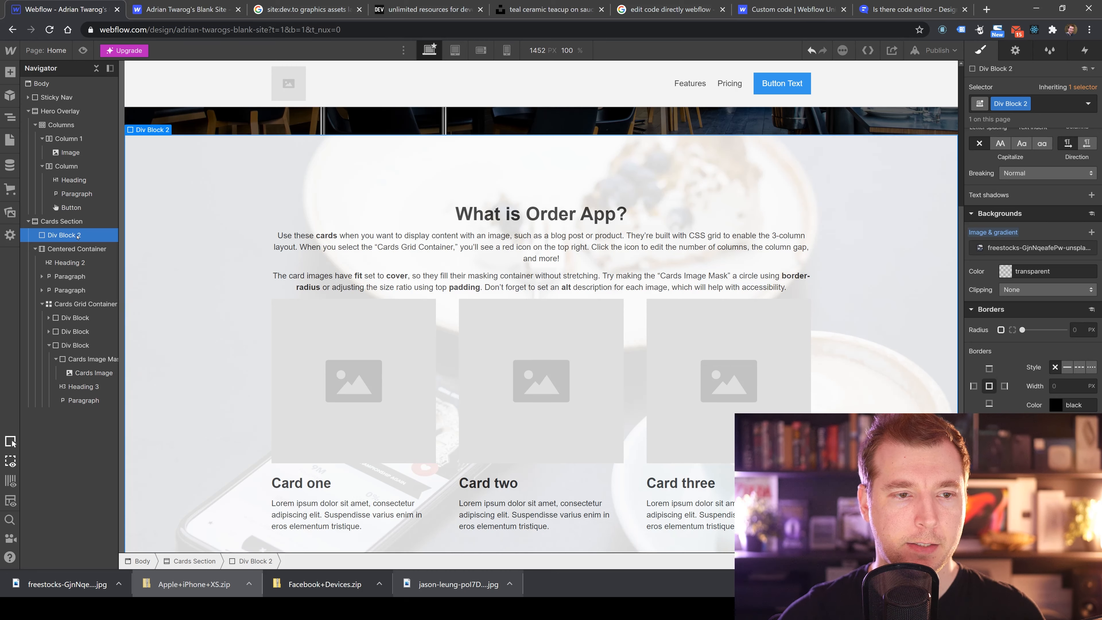
left_click(77, 248)
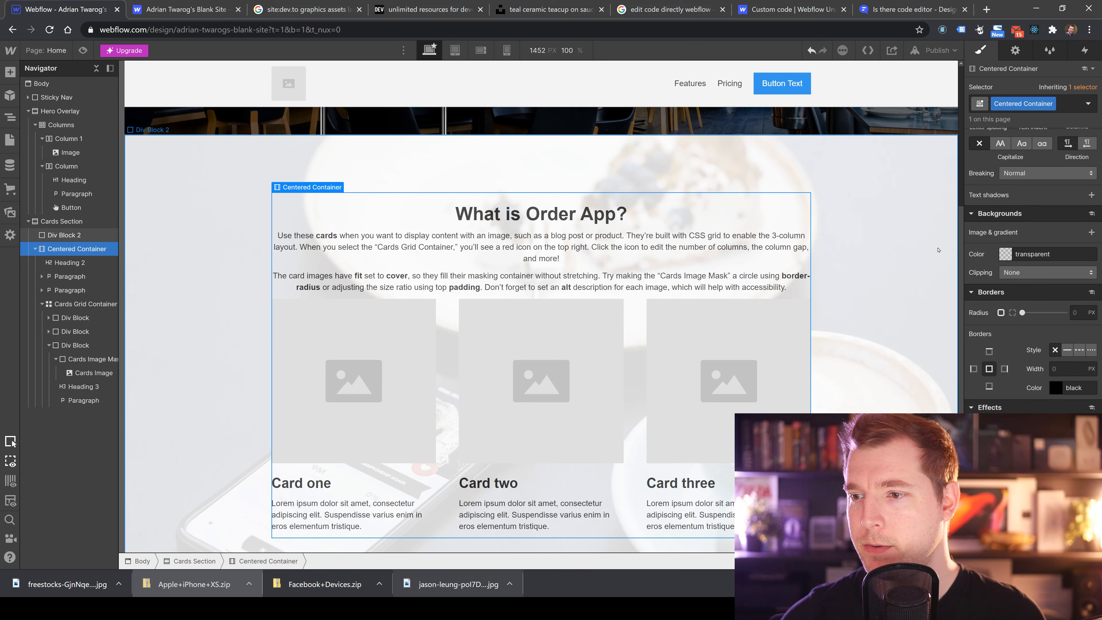
scroll(1034, 299, "up", 5)
scroll(1056, 311, "up", 6)
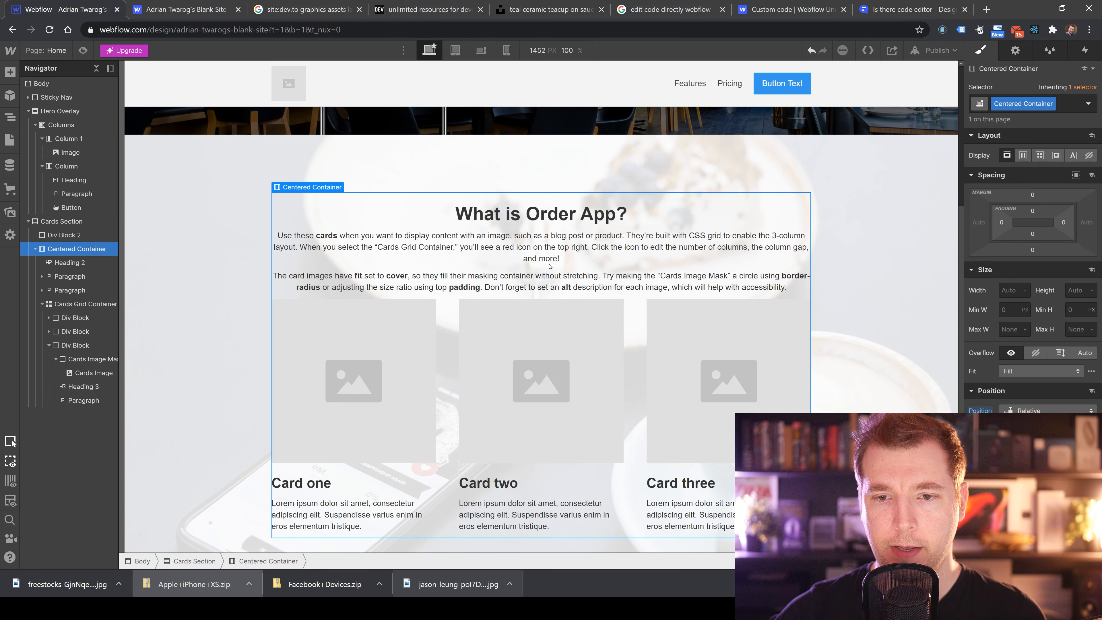
left_click(896, 246)
Scroll between the hero and the cards section to review the faded background photo.
scroll(896, 246, "down", 1)
scroll(893, 251, "up", 1)
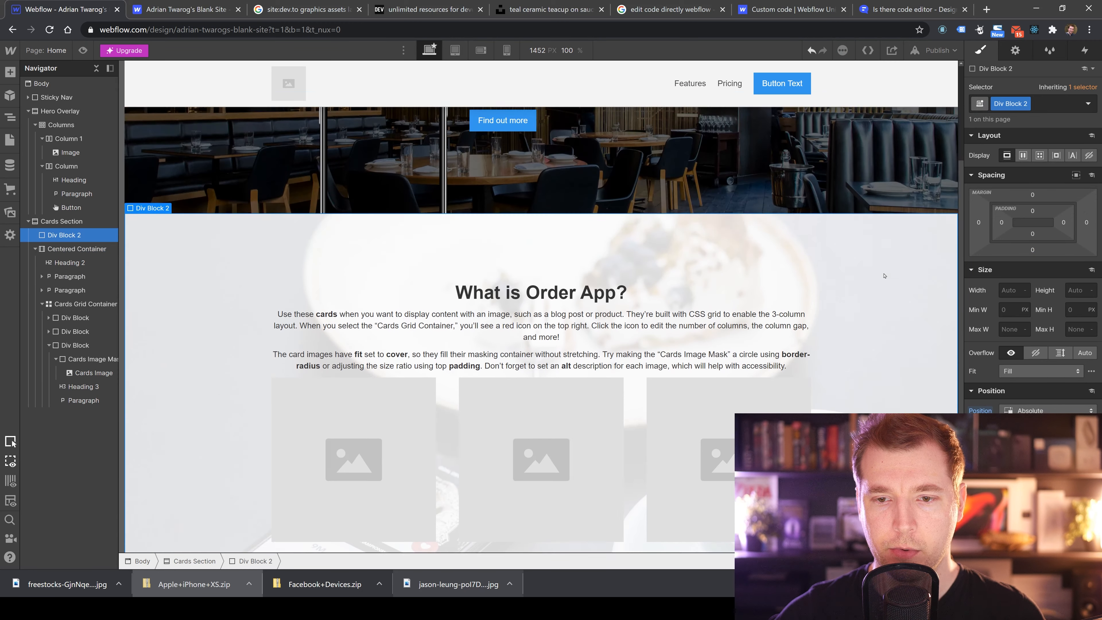
scroll(889, 261, "down", 1)
scroll(883, 273, "up", 4)
scroll(874, 292, "down", 4)
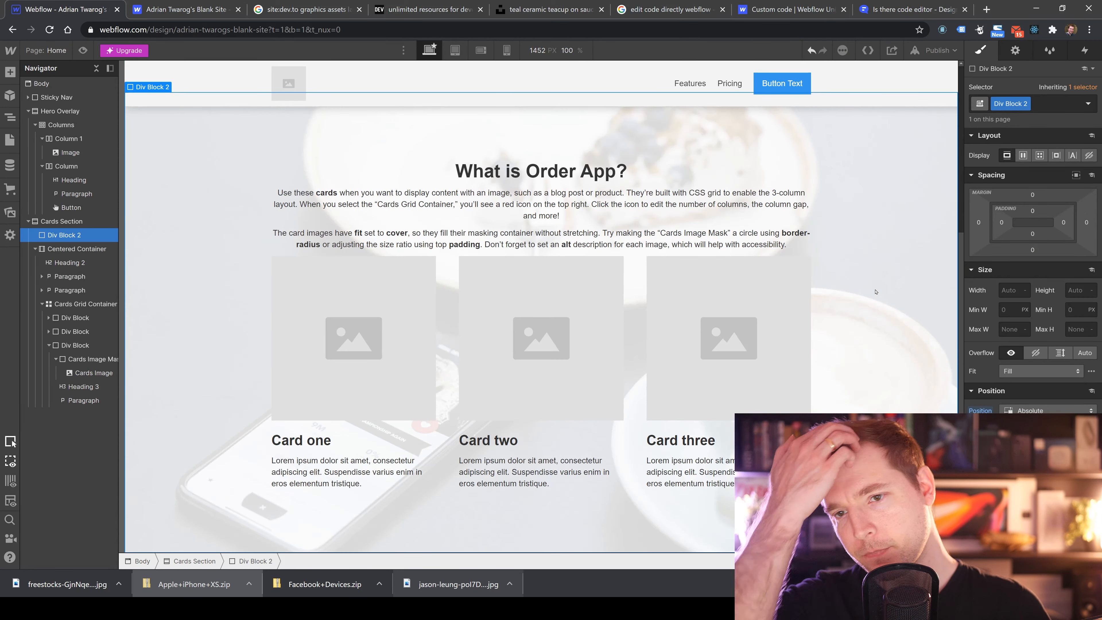
scroll(737, 269, "up", 6)
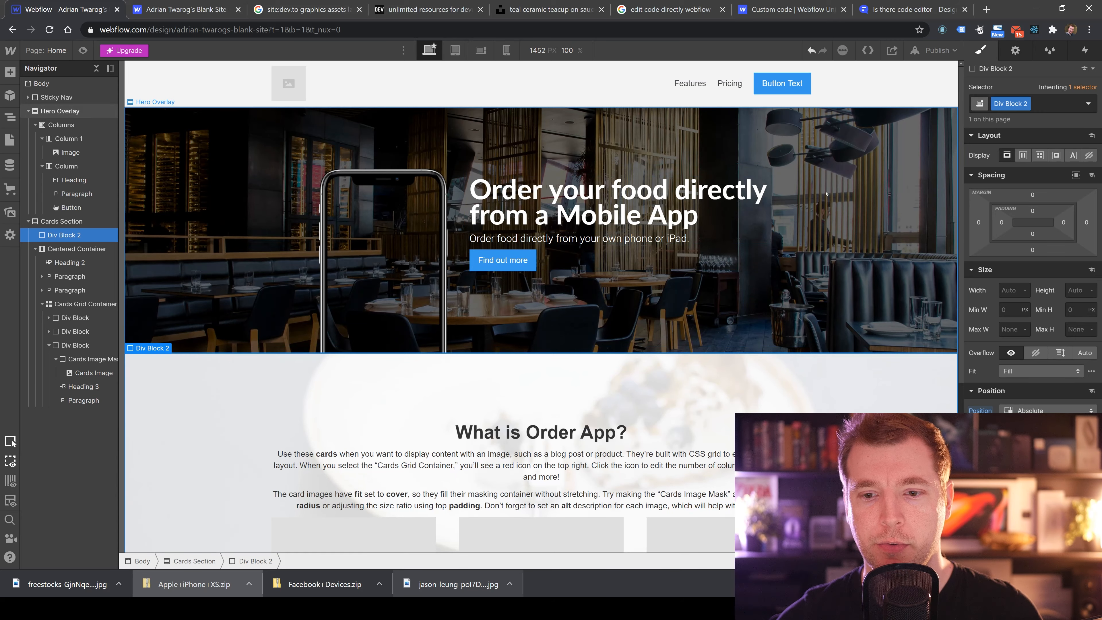
scroll(608, 234, "down", 5)
scroll(570, 193, "up", 5)
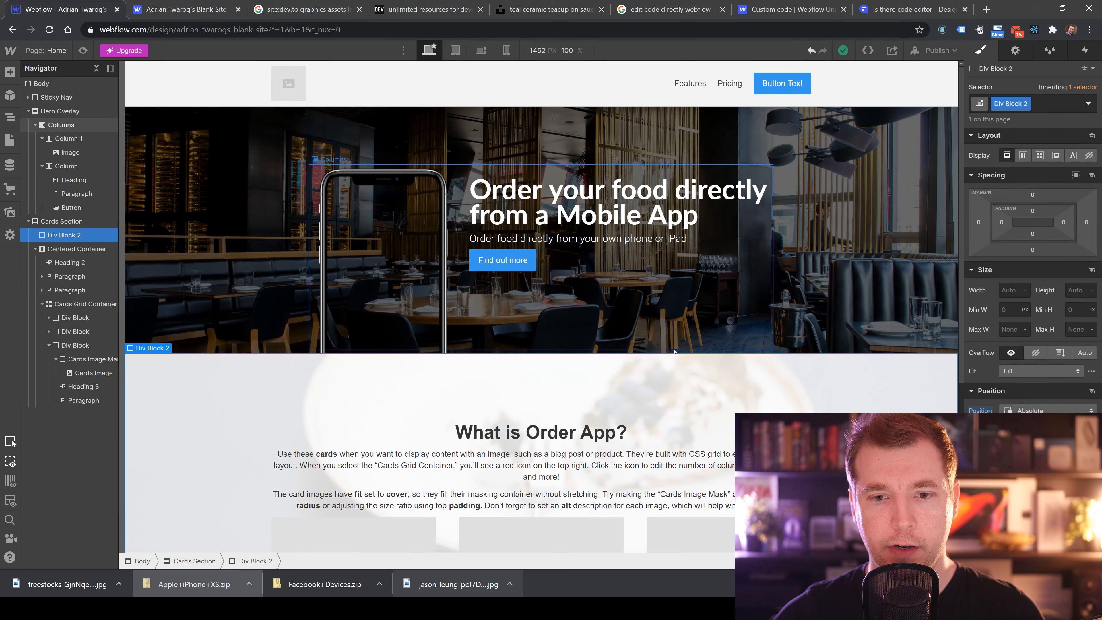
scroll(543, 369, "down", 5)
Rename the first card heading to Feature #1.
left_click(302, 463)
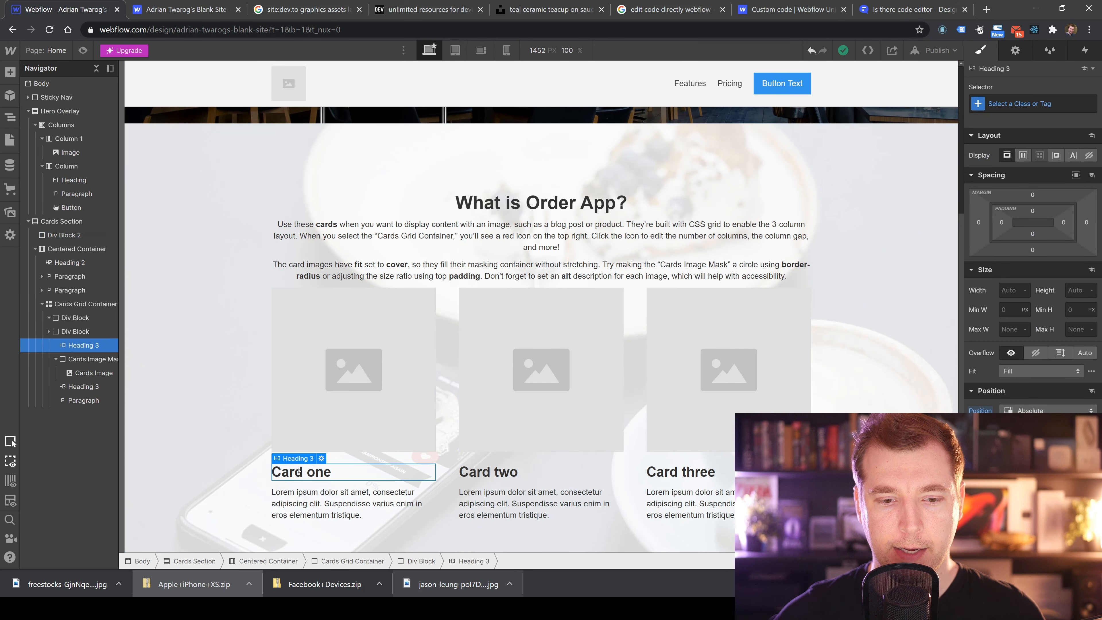
double_click(277, 471)
type("Feature")
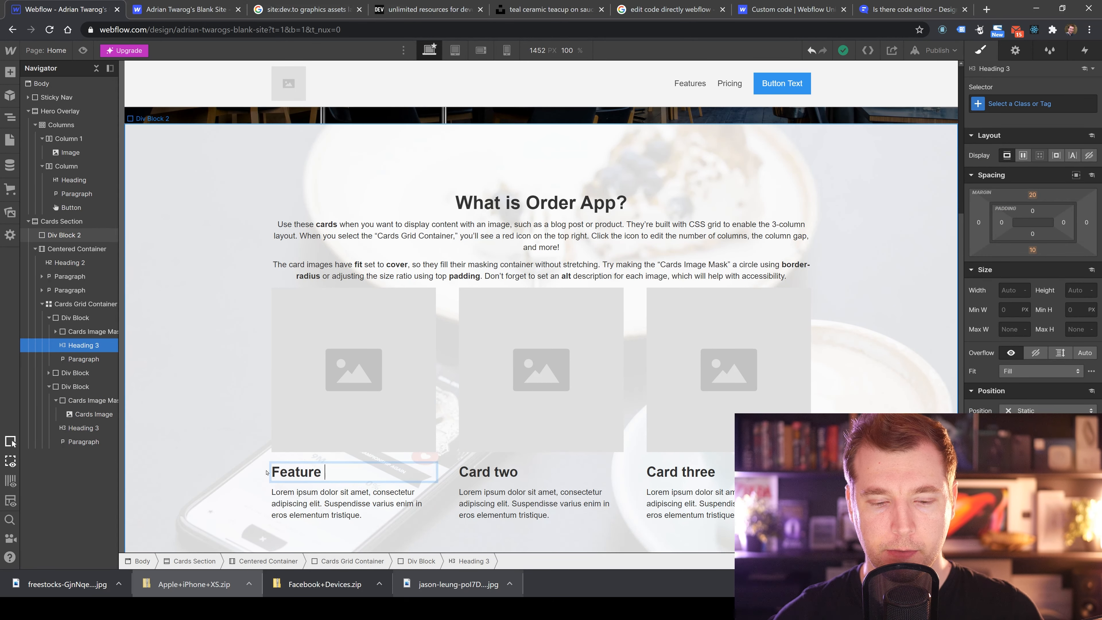
type(" #1")
Rename the second card heading to Feature #2.
left_click(472, 471)
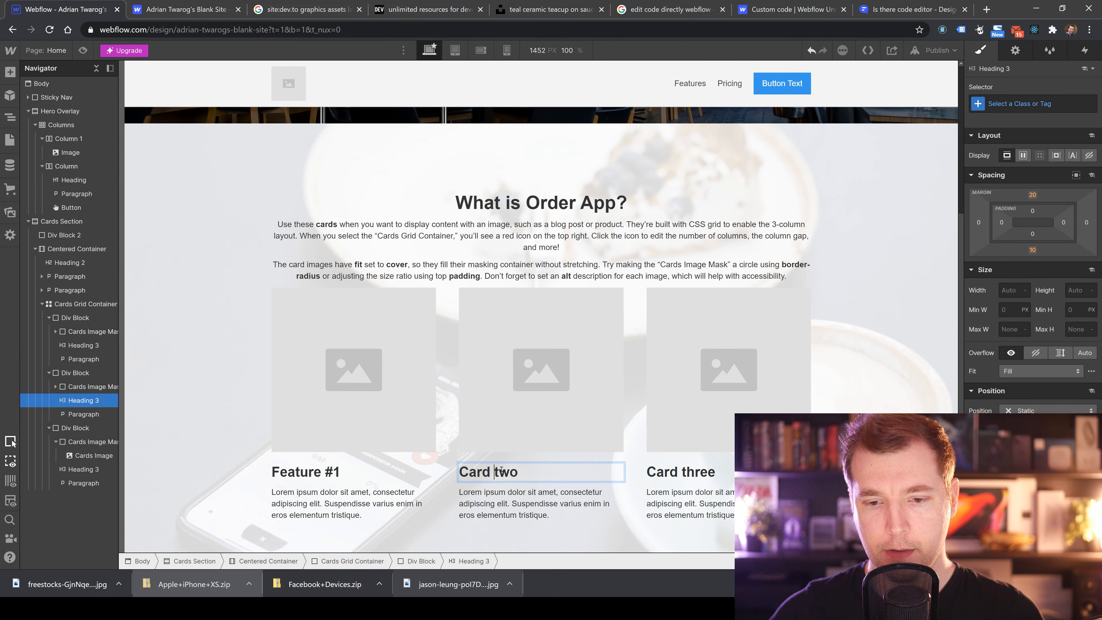
double_click(472, 471)
key("ctrl+a")
type("F")
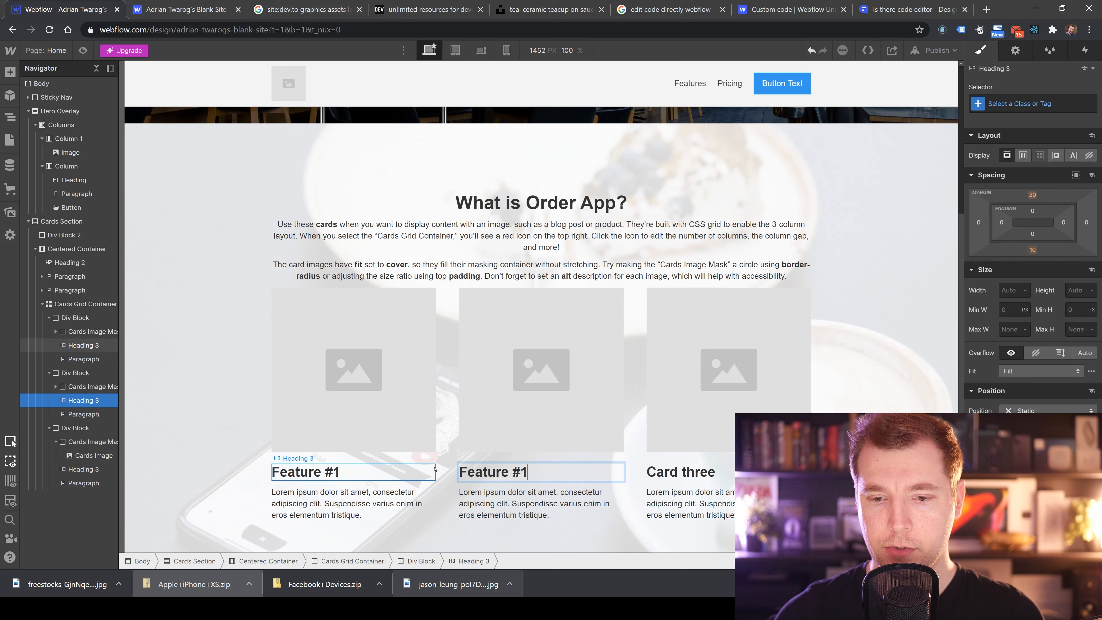
key("Escape")
Rename the third card heading to Feature #3.
double_click(678, 471)
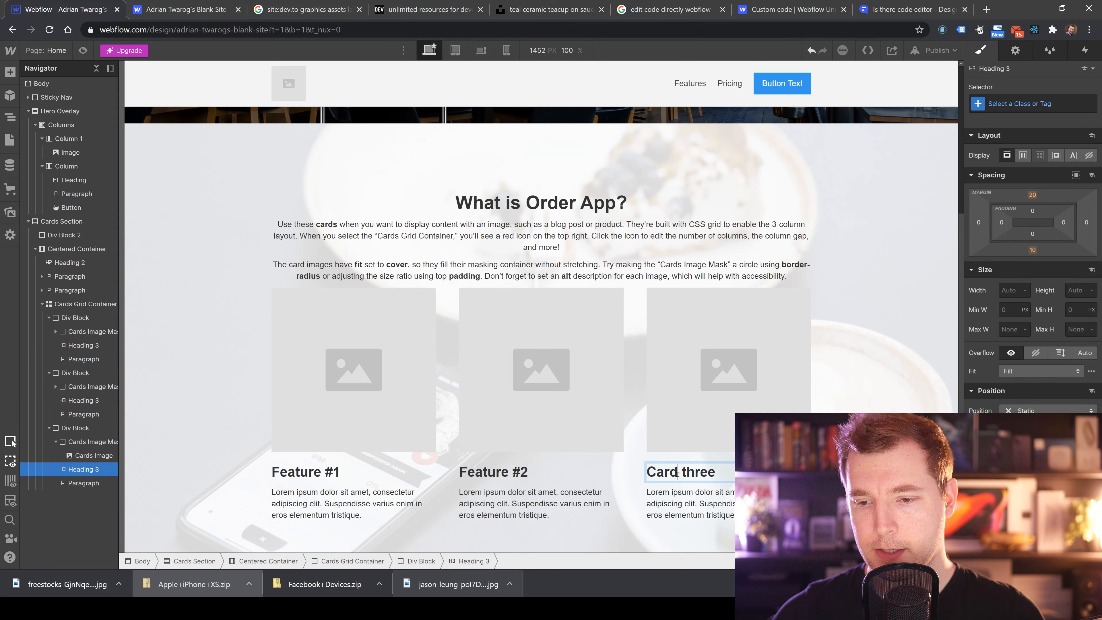
key("ctrl+a")
type("Featur")
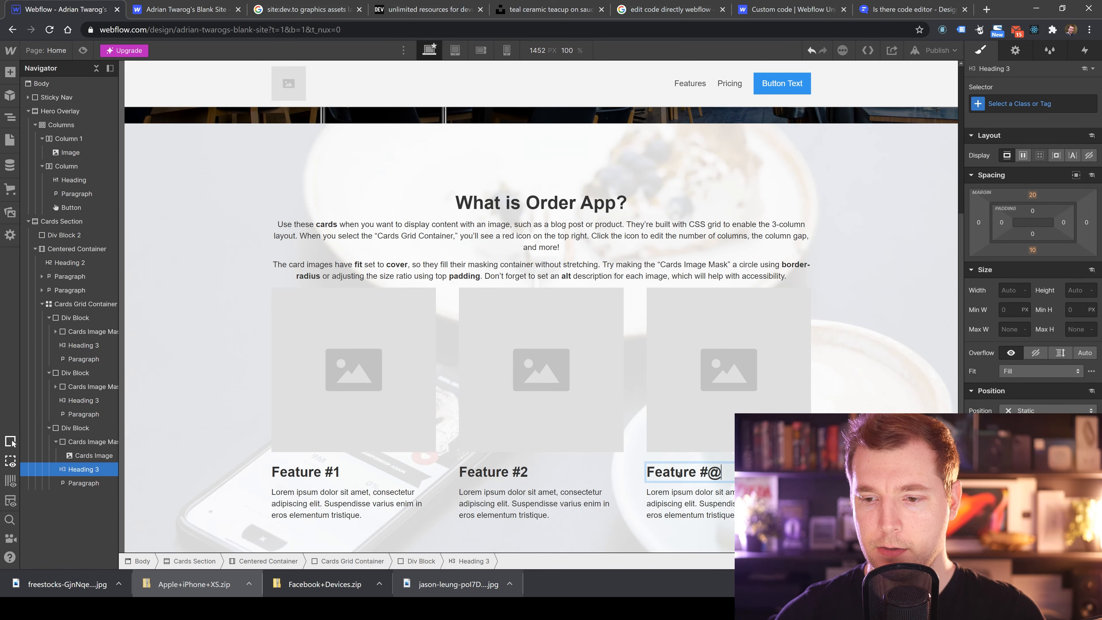
type("e #3")
left_click(64, 235)
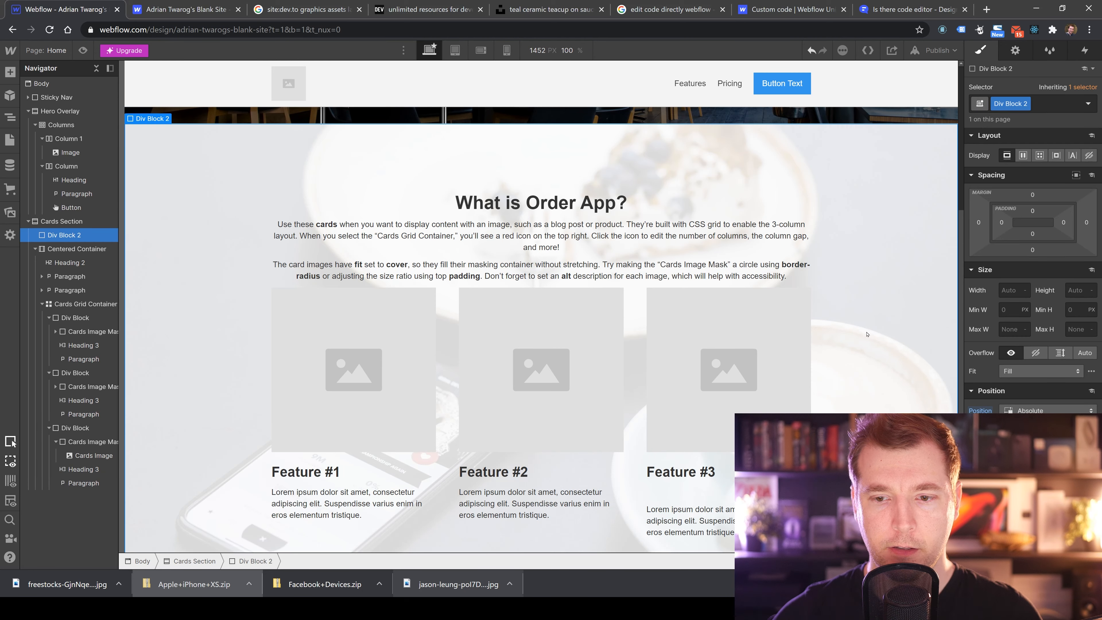
Reduce the Cards Section's top and bottom padding to 50.
scroll(419, 331, "up", 5)
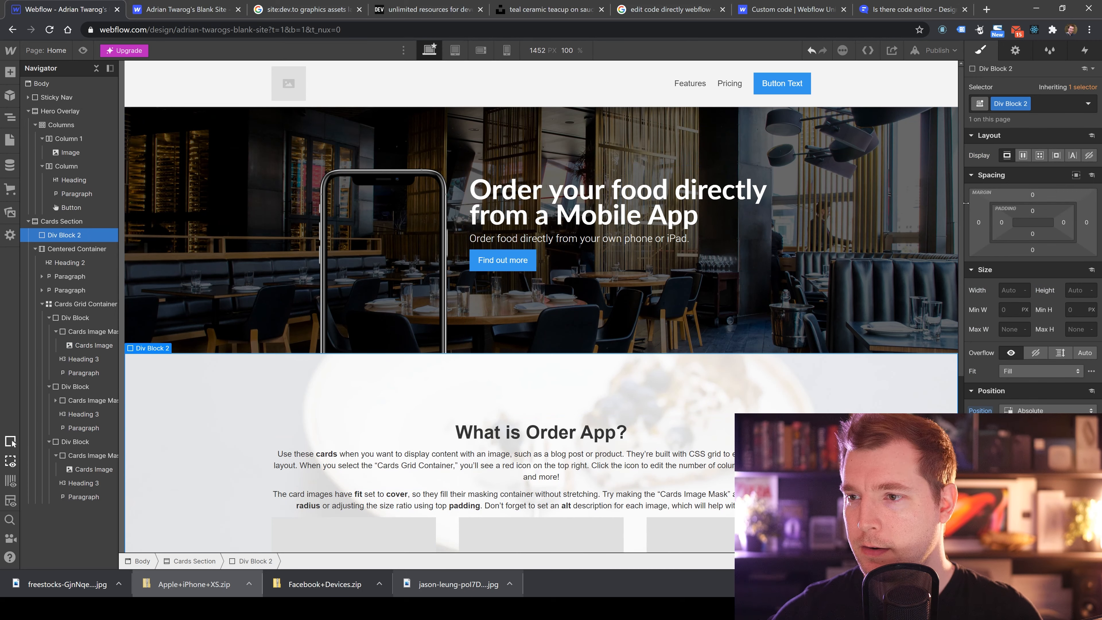
mouse_move(140, 343)
left_click(71, 249)
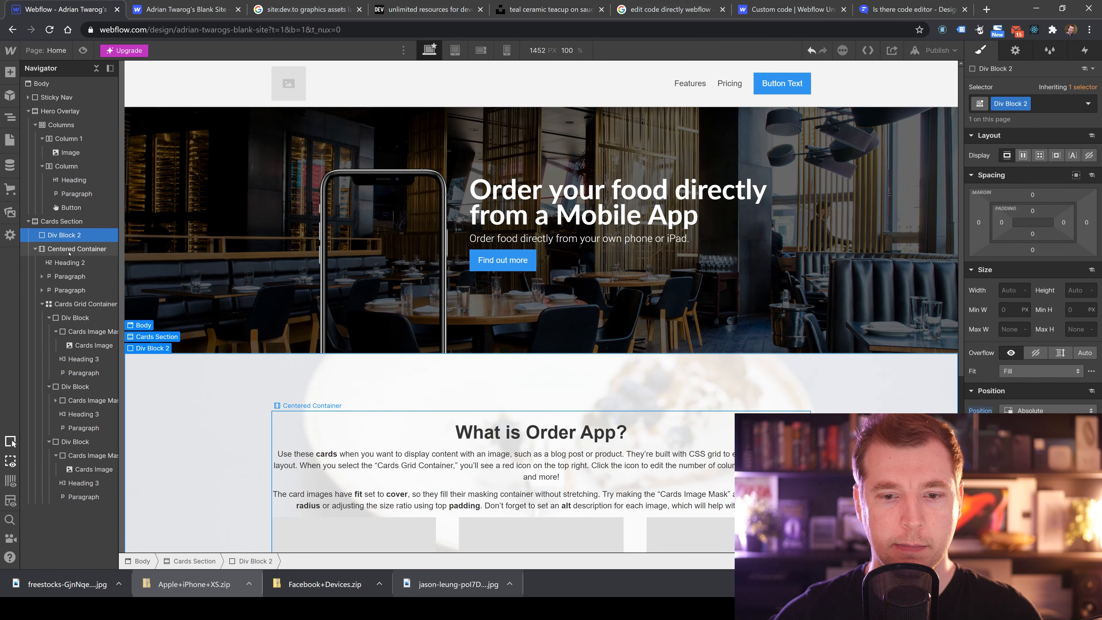
left_click(62, 222)
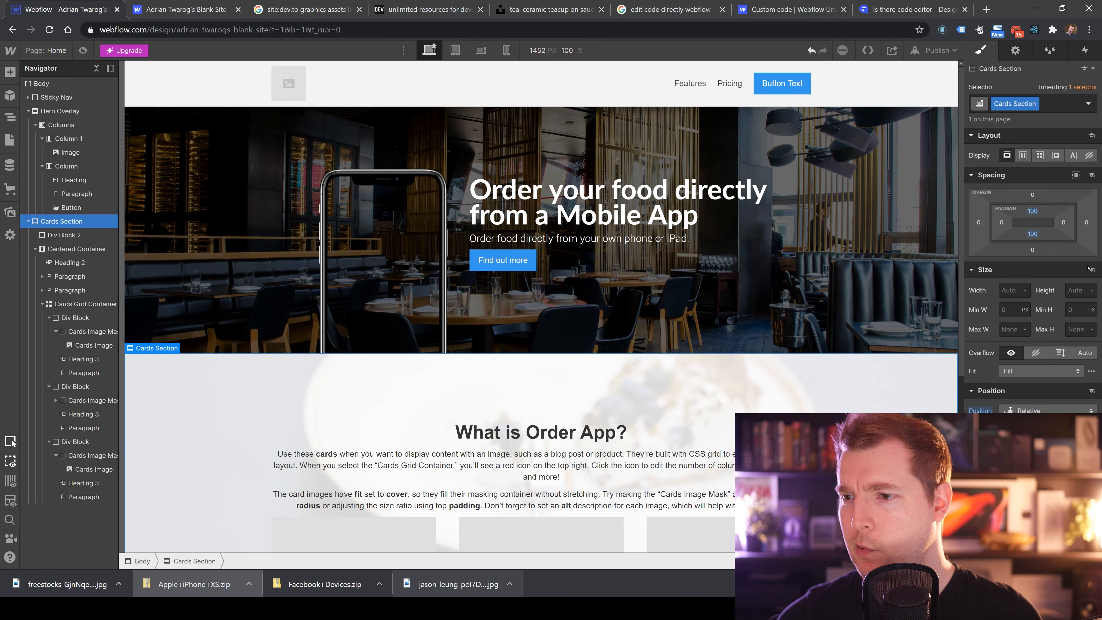
left_click_drag(1039, 212, 1036, 177)
Set the hero phone image's bottom margin to 0.
left_click(412, 300)
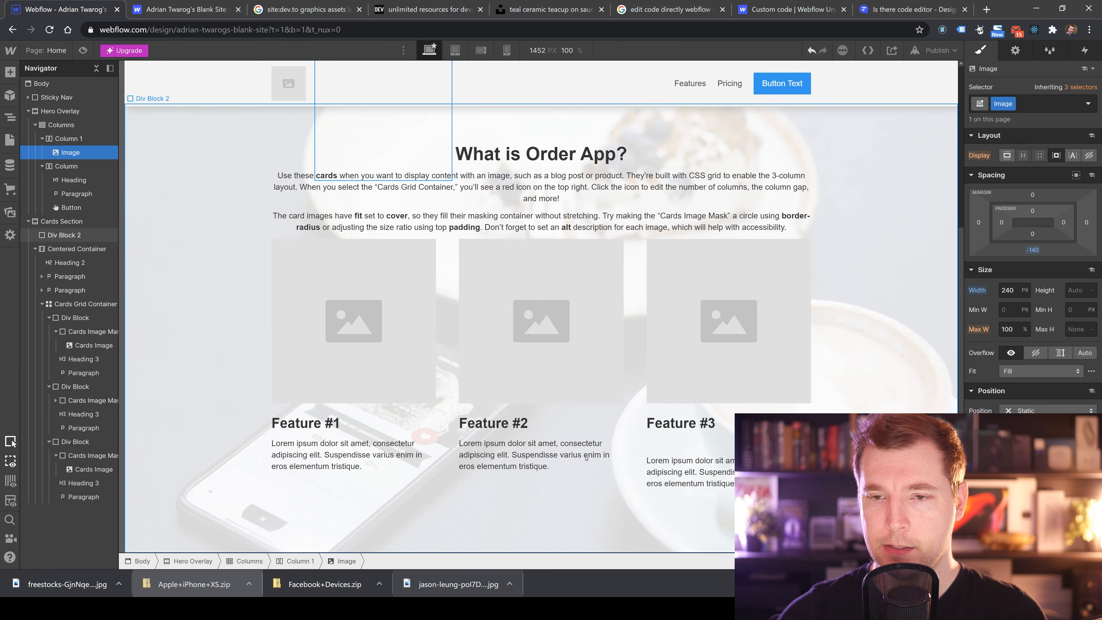
left_click(585, 458)
scroll(585, 458, "up", 5)
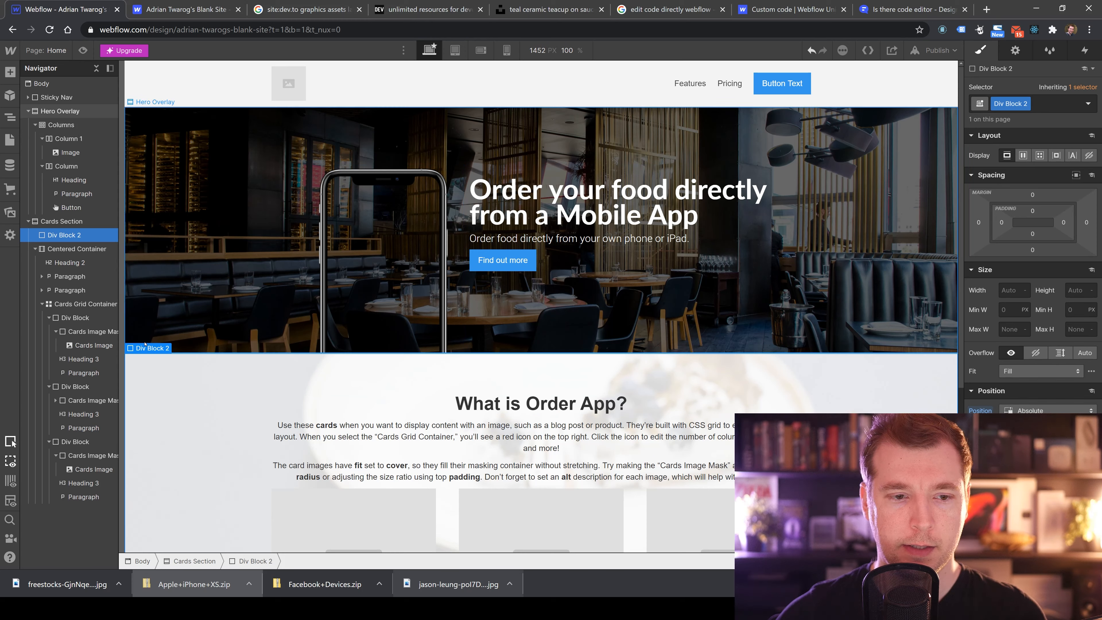
left_click(63, 221)
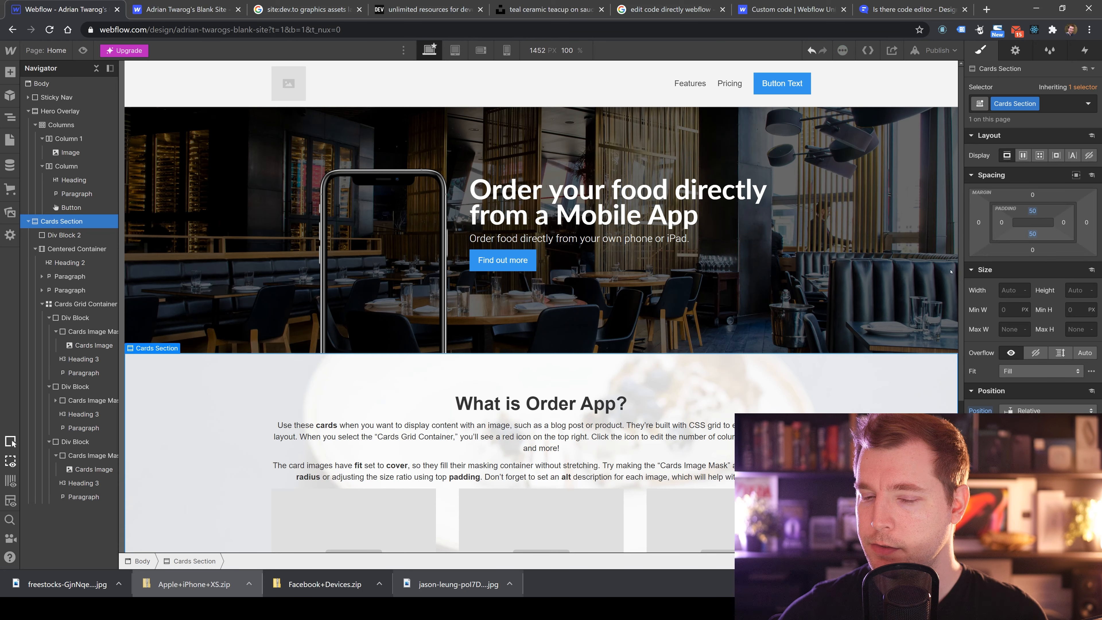
scroll(436, 262, "down", 3)
scroll(436, 262, "up", 3)
left_click(436, 262)
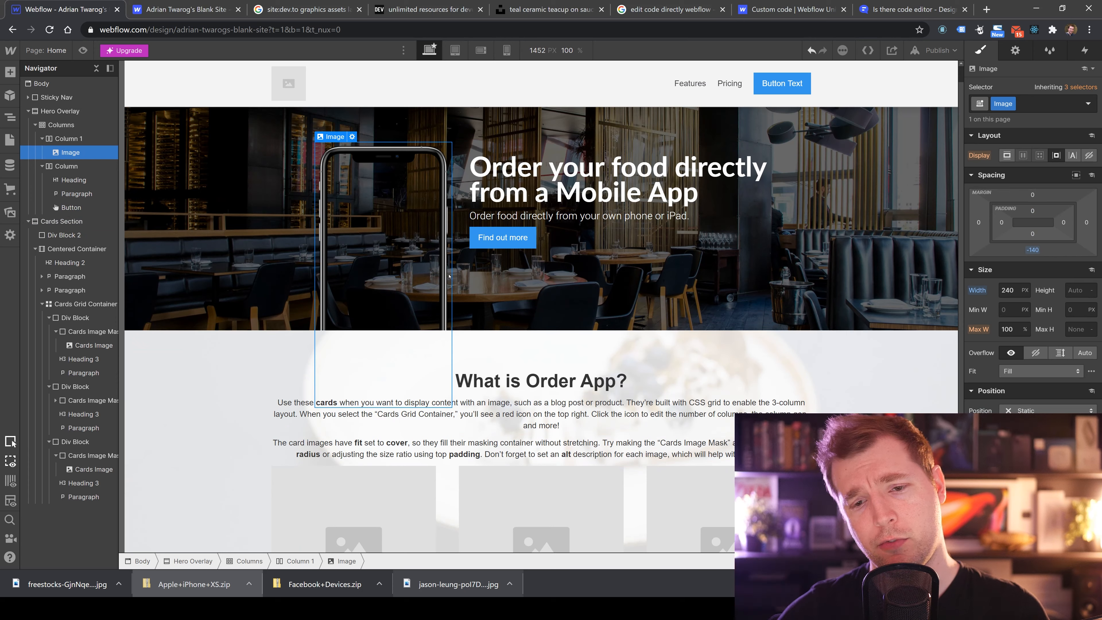
scroll(449, 276, "up", 1)
left_click(306, 288)
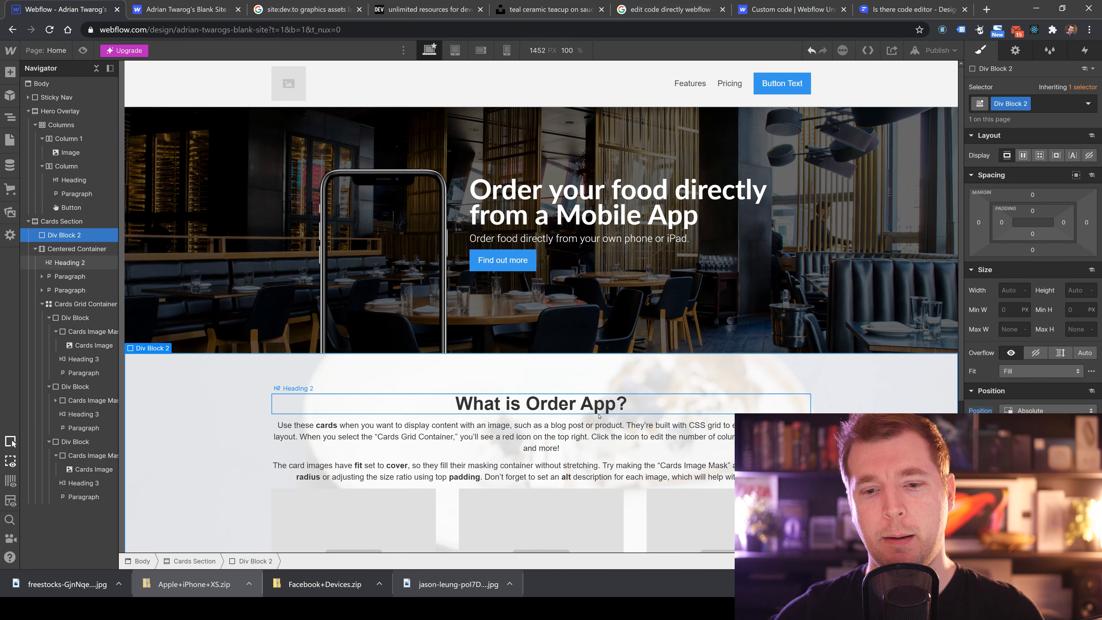
left_click(427, 240)
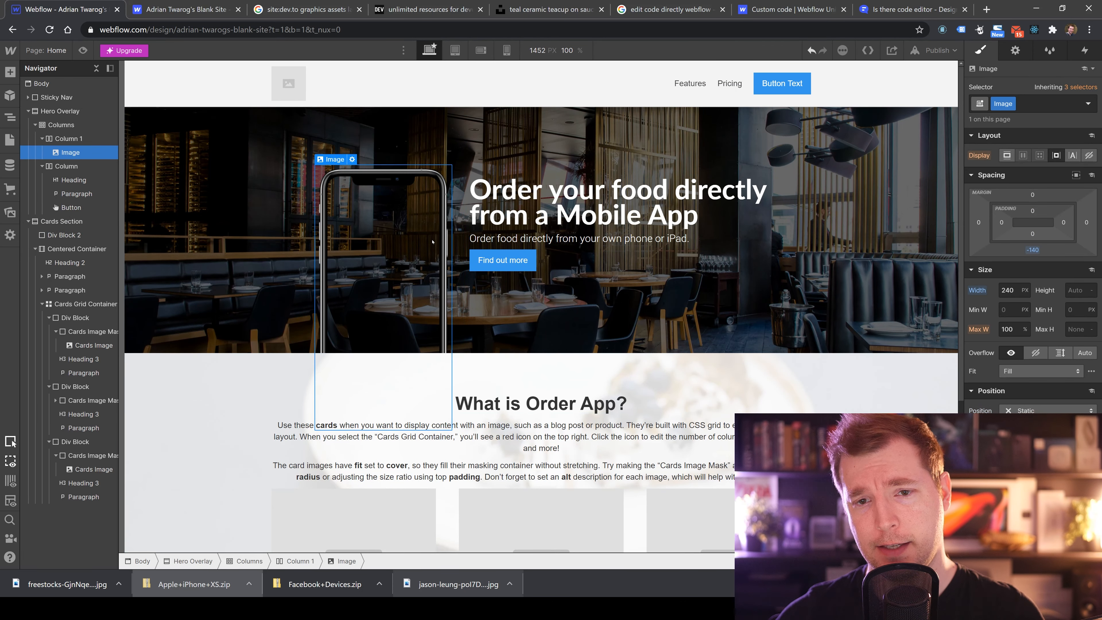
left_click(1037, 249)
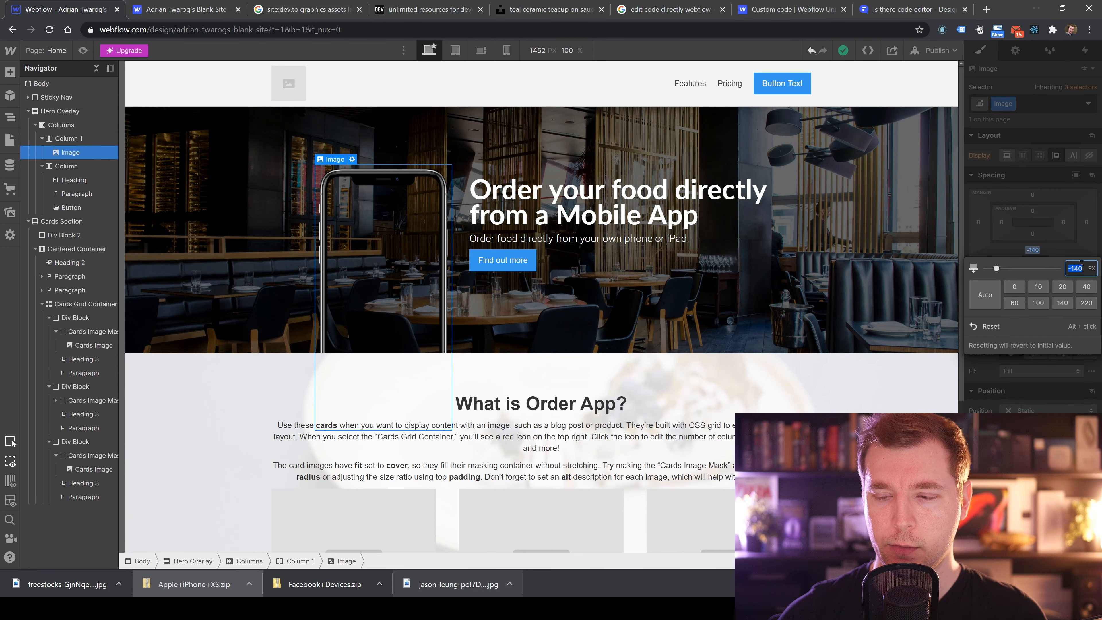
left_click(1015, 287)
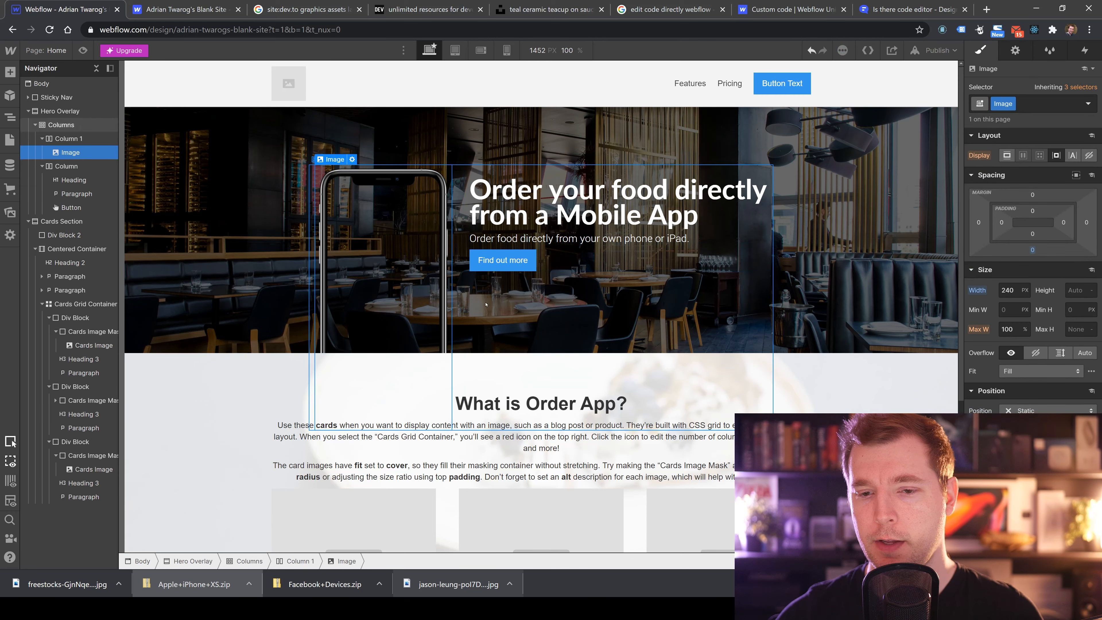
Add a top margin of about 51 px to the Cards Grid Container.
left_click(893, 402)
scroll(893, 402, "down", 5)
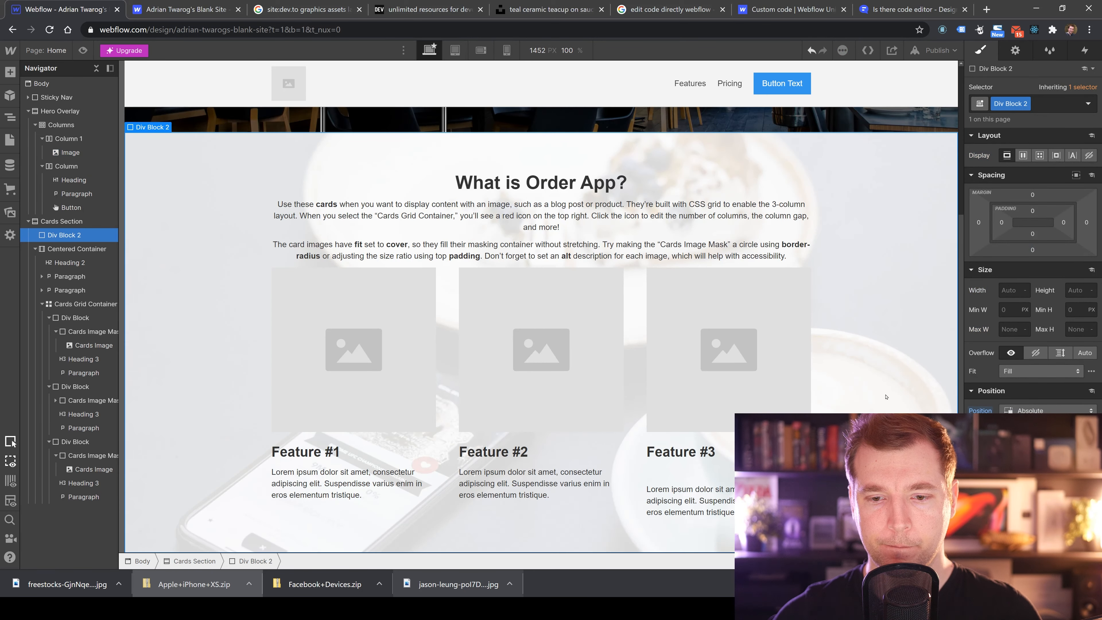
left_click(390, 311)
scroll(392, 330, "up", 3)
left_click(551, 427)
left_click(689, 423)
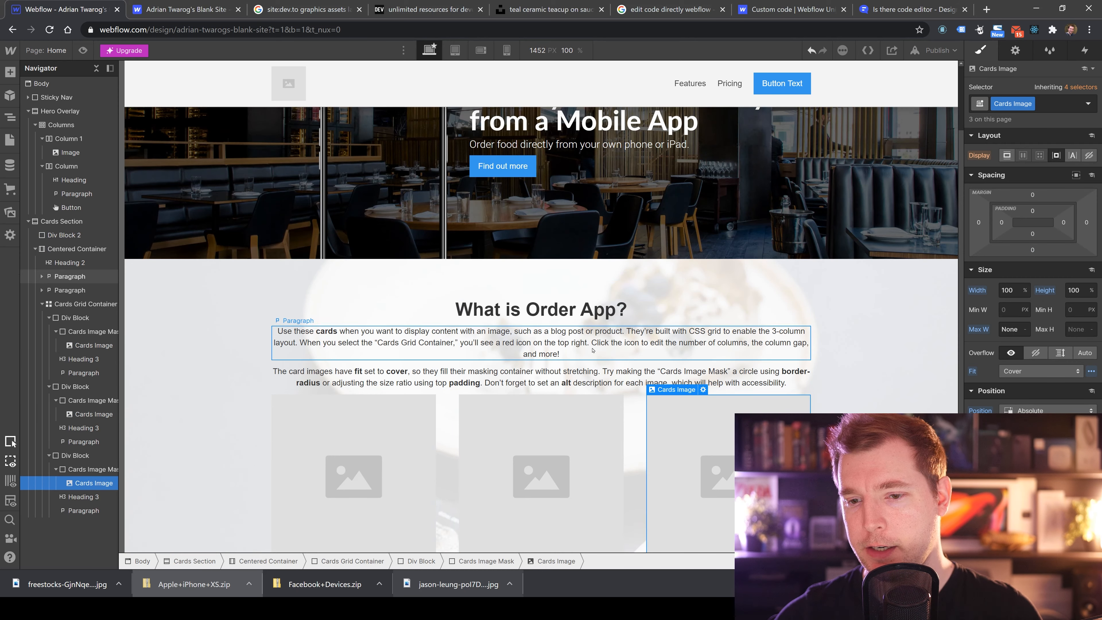
scroll(592, 350, "down", 3)
left_click(303, 287)
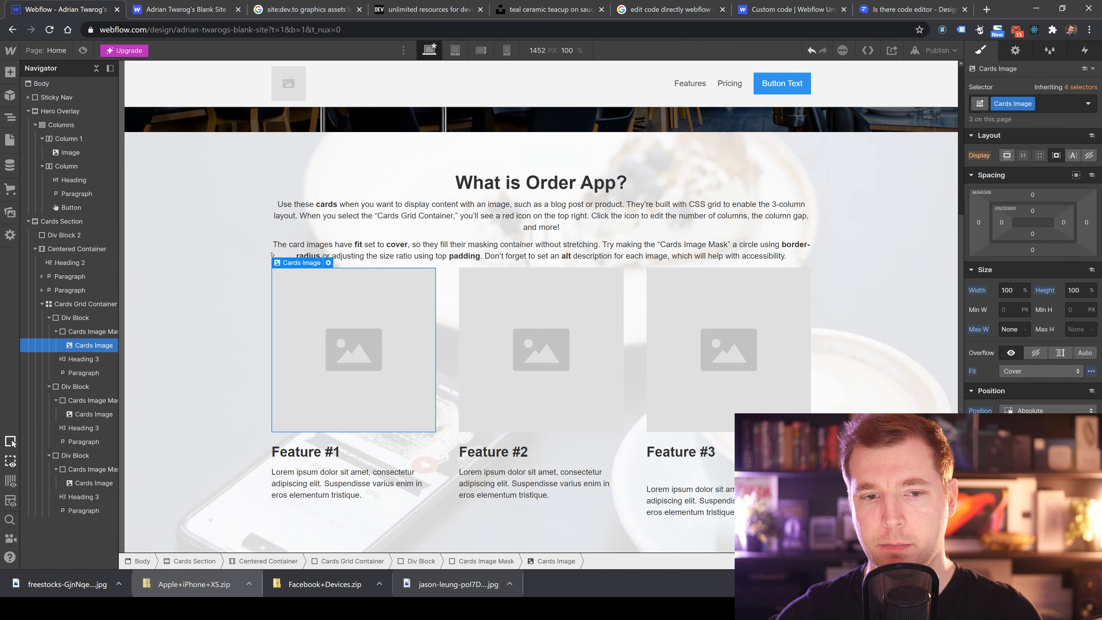
left_click(461, 274)
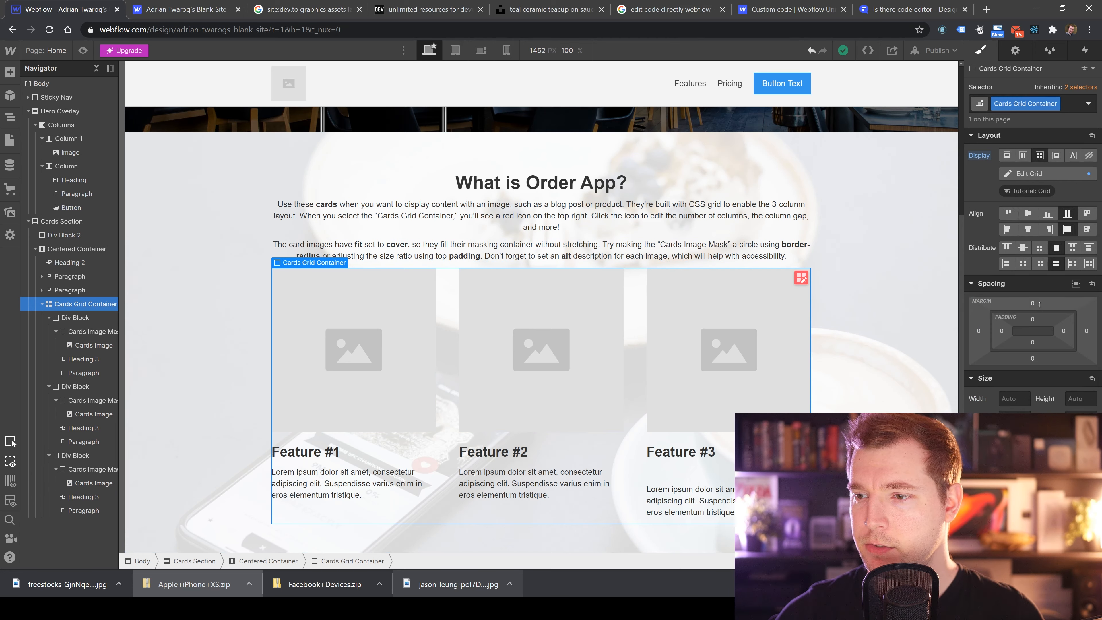
left_click_drag(1039, 304, 1027, 277)
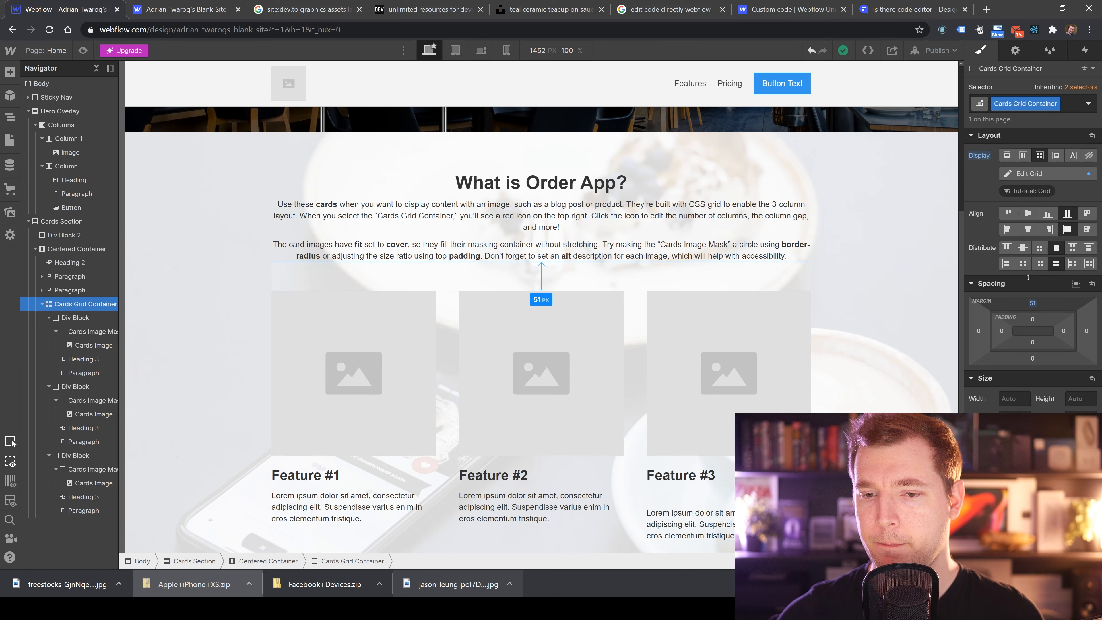
Scroll between the hero and cards section to review the new spacing.
left_click(895, 315)
scroll(895, 316, "up", 5)
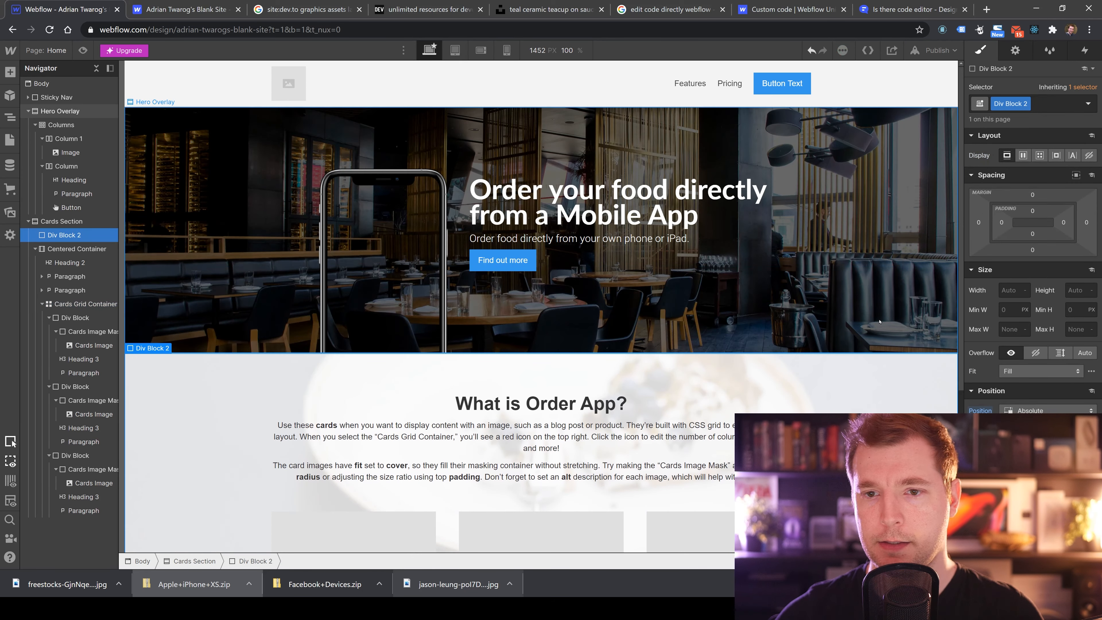
scroll(879, 321, "down", 5)
scroll(841, 364, "up", 5)
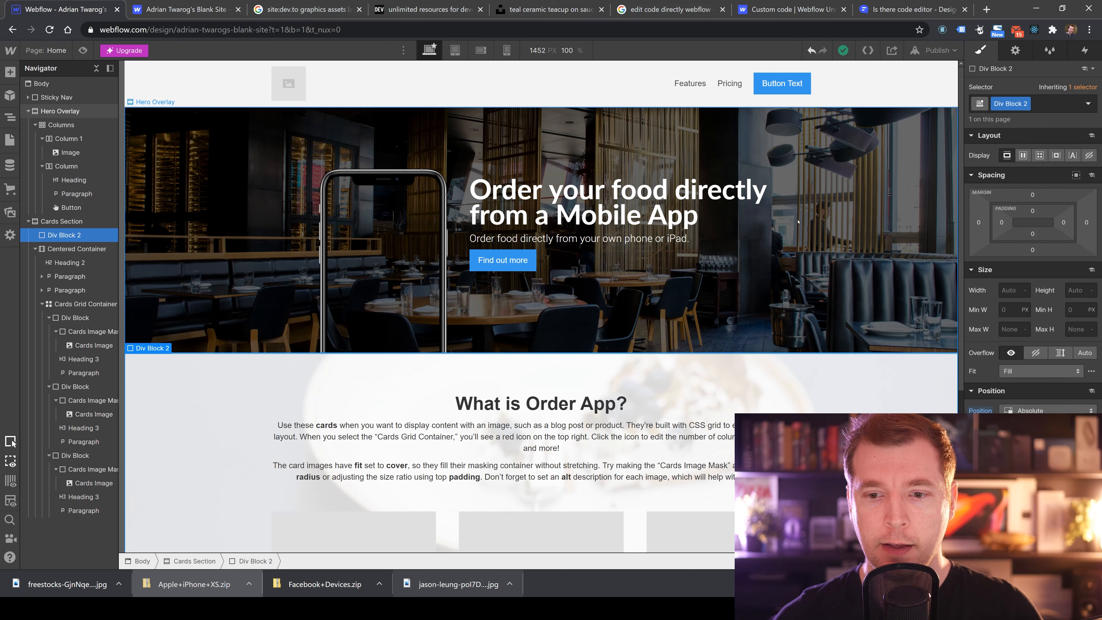
scroll(737, 243, "down", 5)
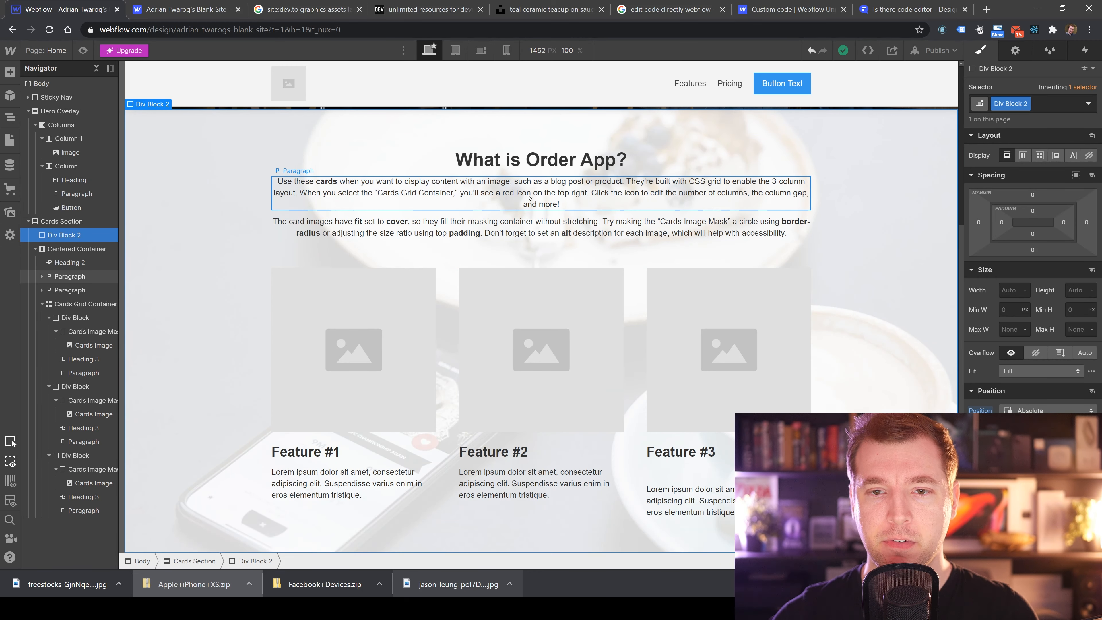
left_click(503, 227)
left_click(485, 282)
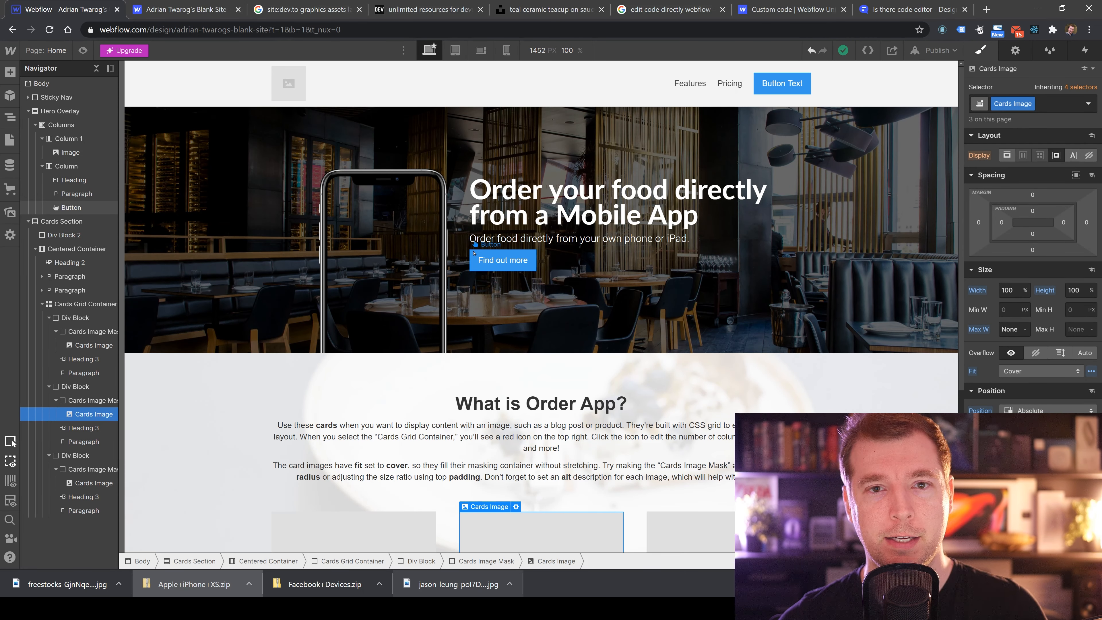
Preview the page at the tablet and mobile breakpoints, returning to desktop view.
left_click(455, 50)
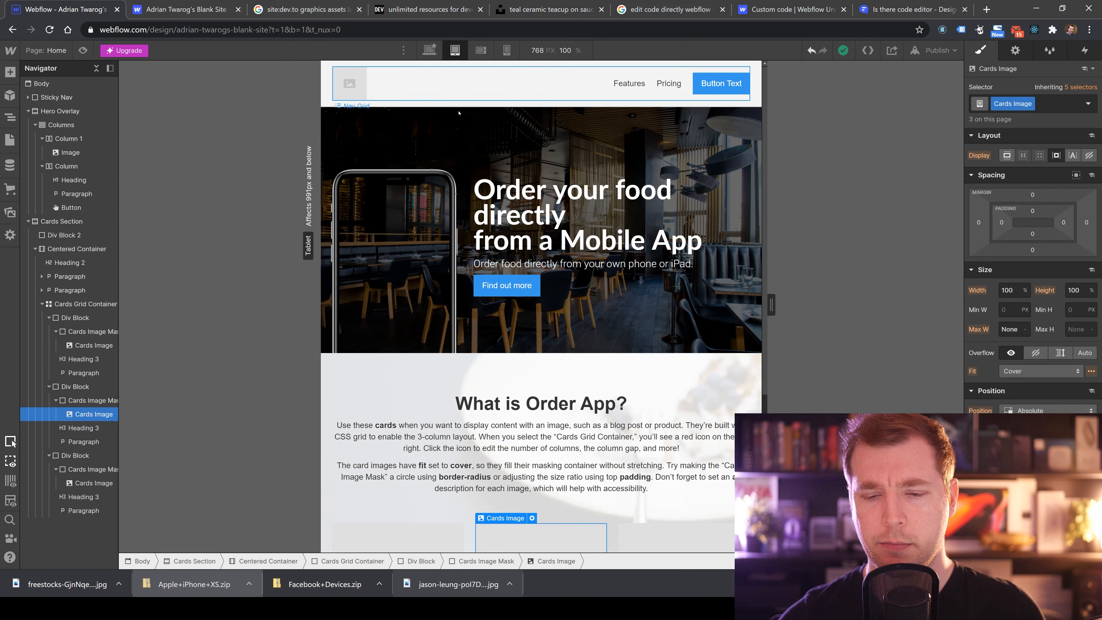
left_click(480, 50)
left_click(506, 49)
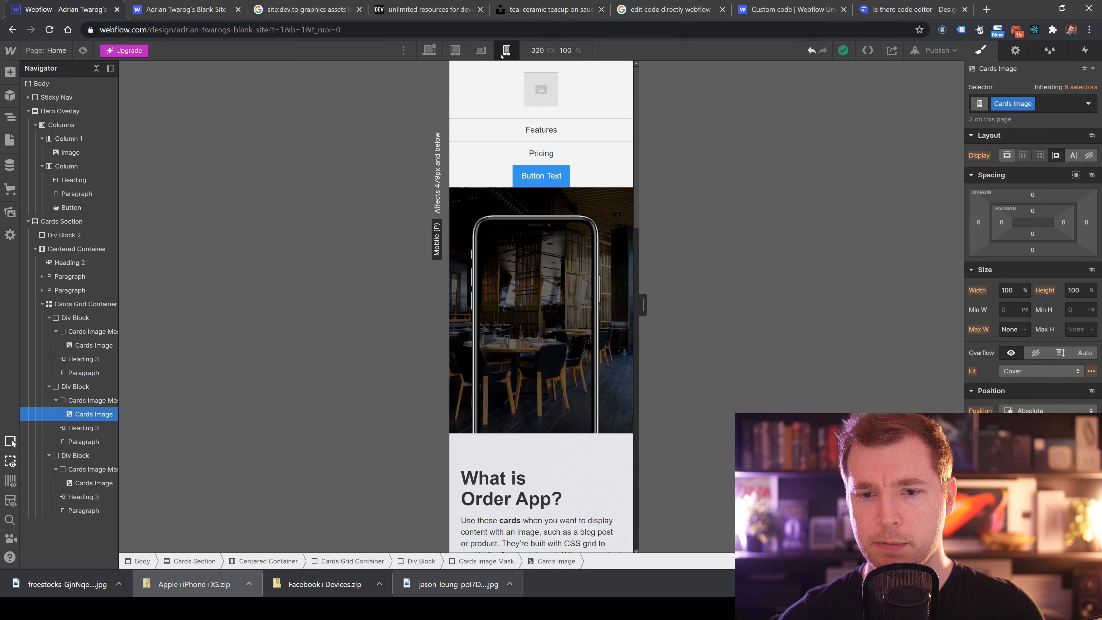
scroll(617, 199, "down", 10)
scroll(538, 211, "up", 12)
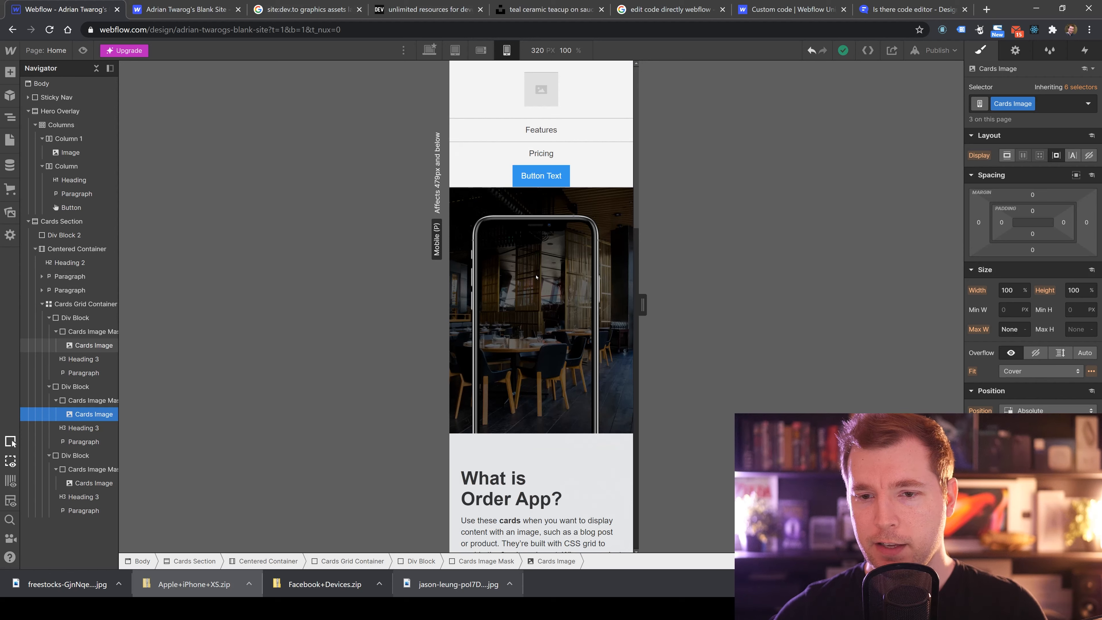
scroll(538, 211, "down", 10)
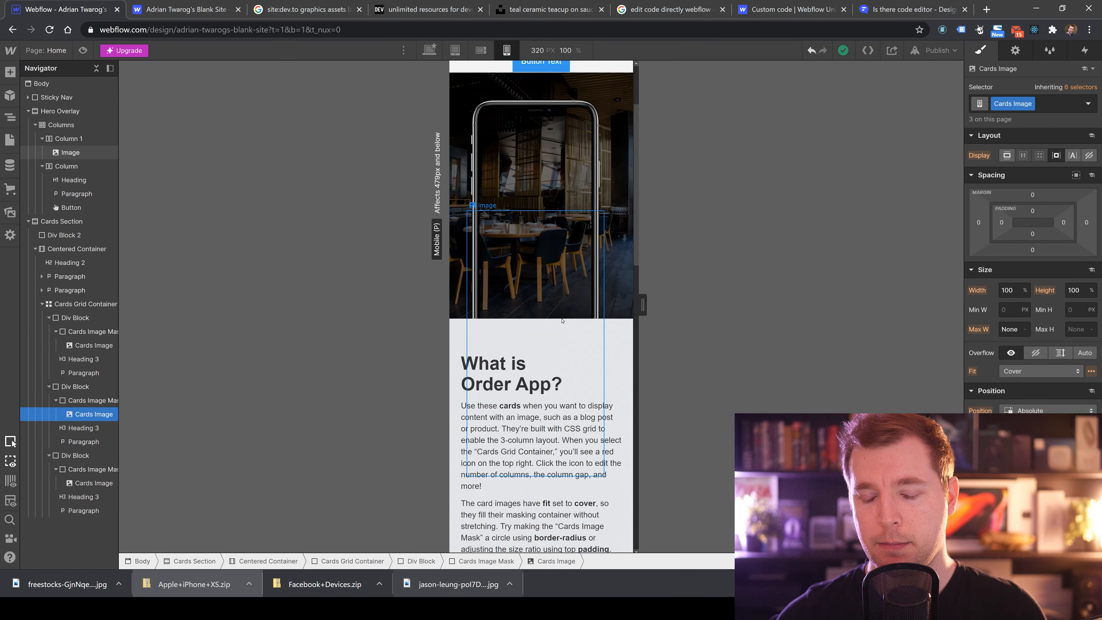
scroll(557, 316, "down", 8)
scroll(555, 297, "up", 15)
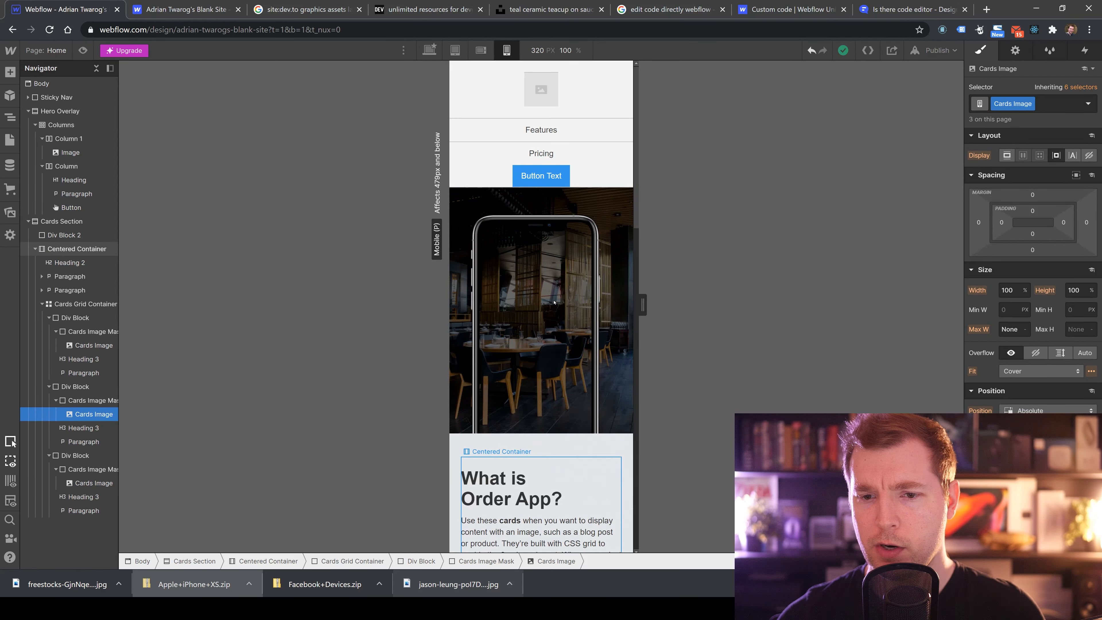
left_click(429, 50)
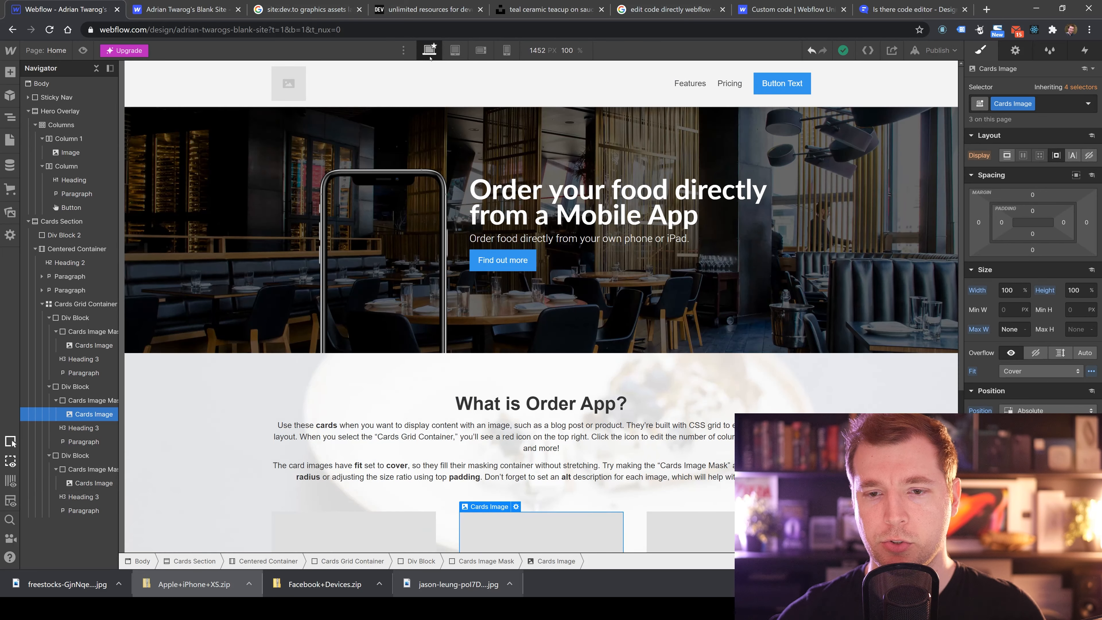